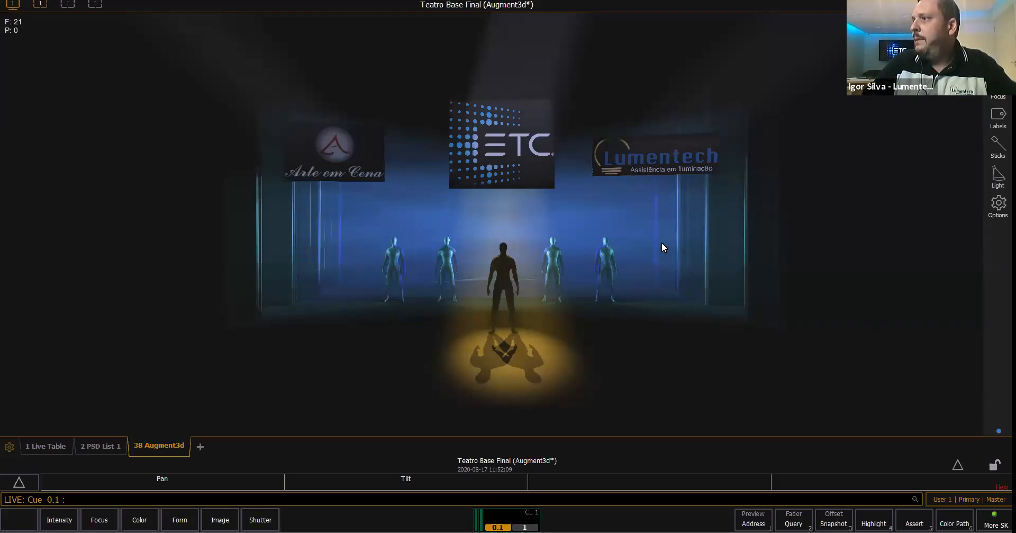
- Orbit to an angled view of the stage and set the scene's ambient light to High
right_drag(662, 242, 927, 201)
middle_drag(928, 201, 746, 180)
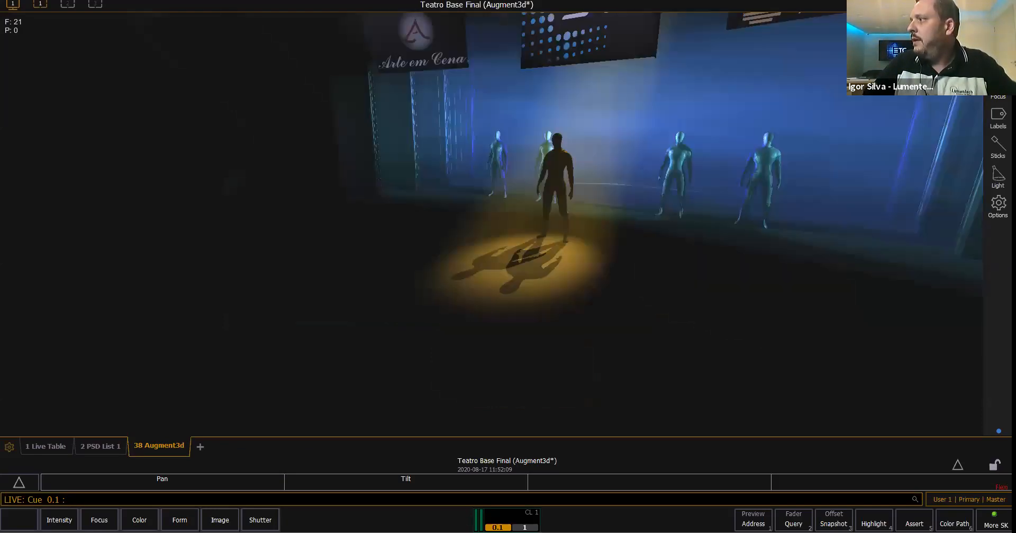
click(998, 177)
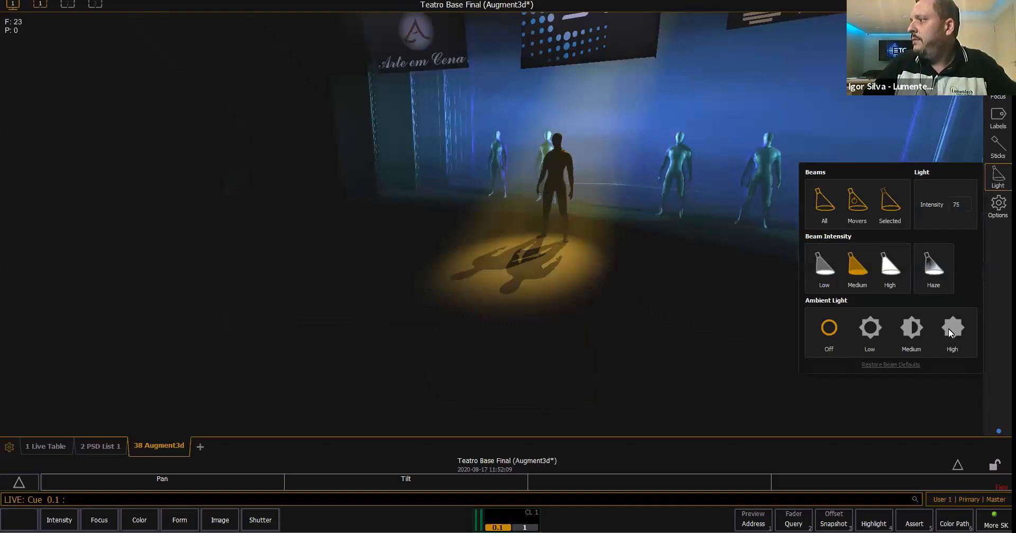
- Examine the lit theatre model from the side, from above and from the front, including its drapes and lighting bars
right_drag(656, 279, 364, 306)
scroll(473, 282, down, 4)
middle_drag(389, 318, 390, 318)
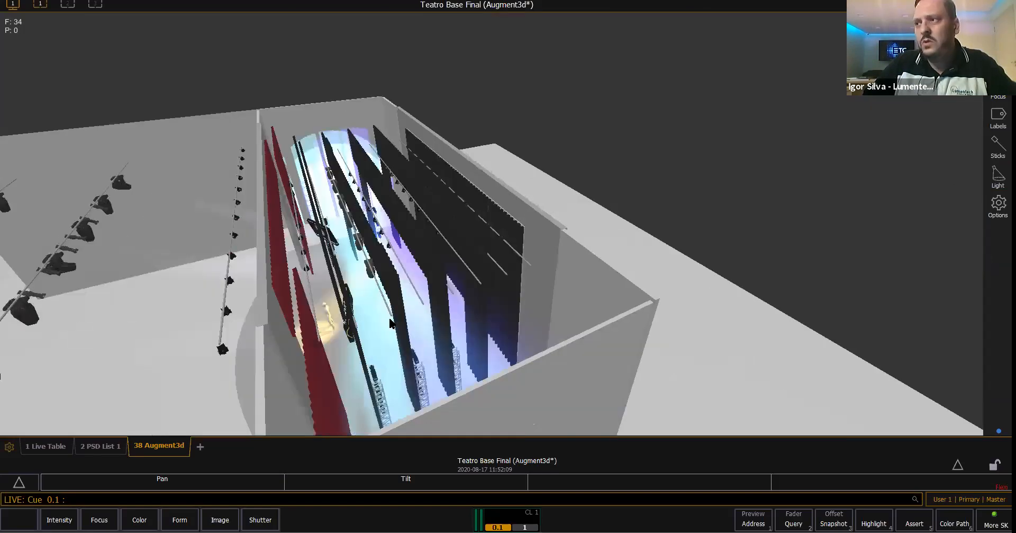
scroll(379, 317, up, 2)
right_drag(385, 314, 564, 228)
scroll(423, 274, up, 2)
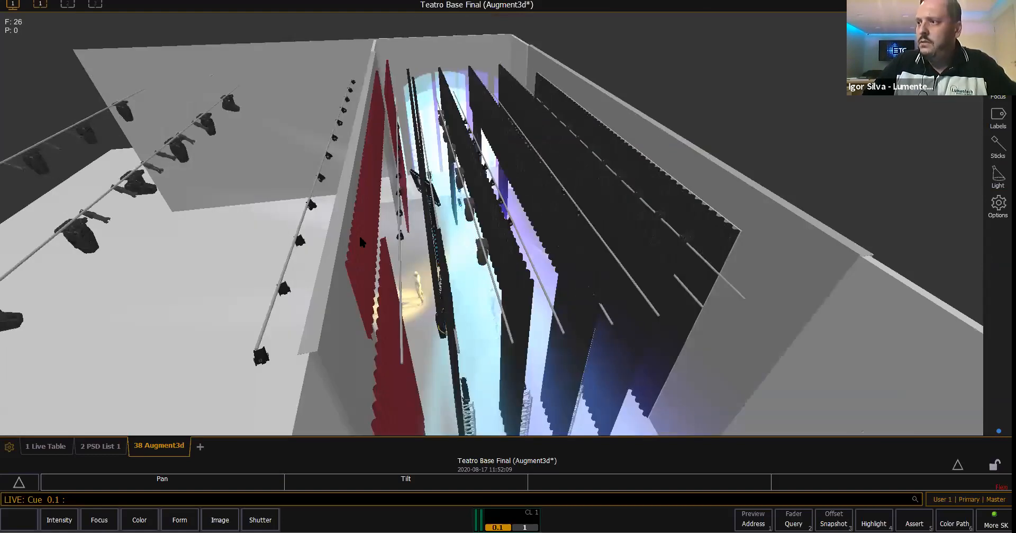
right_drag(359, 234, 357, 301)
right_drag(408, 278, 469, 297)
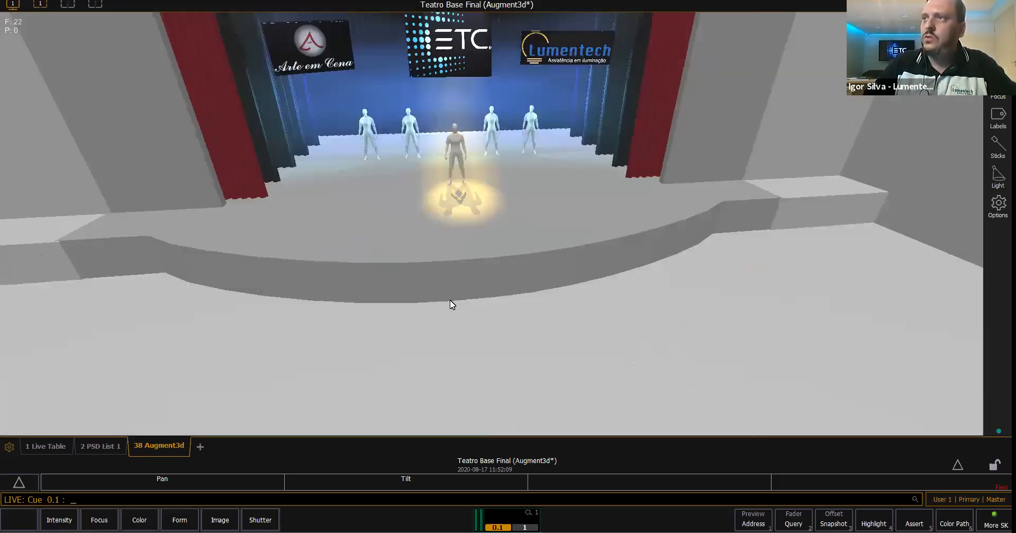
scroll(450, 300, down, 3)
middle_drag(263, 166, 245, 263)
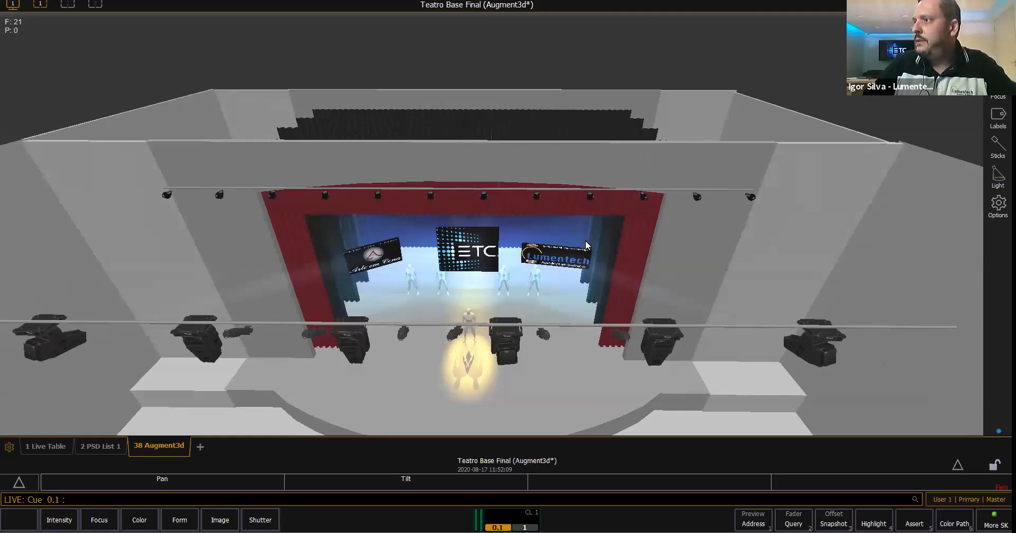
scroll(476, 186, up, 2)
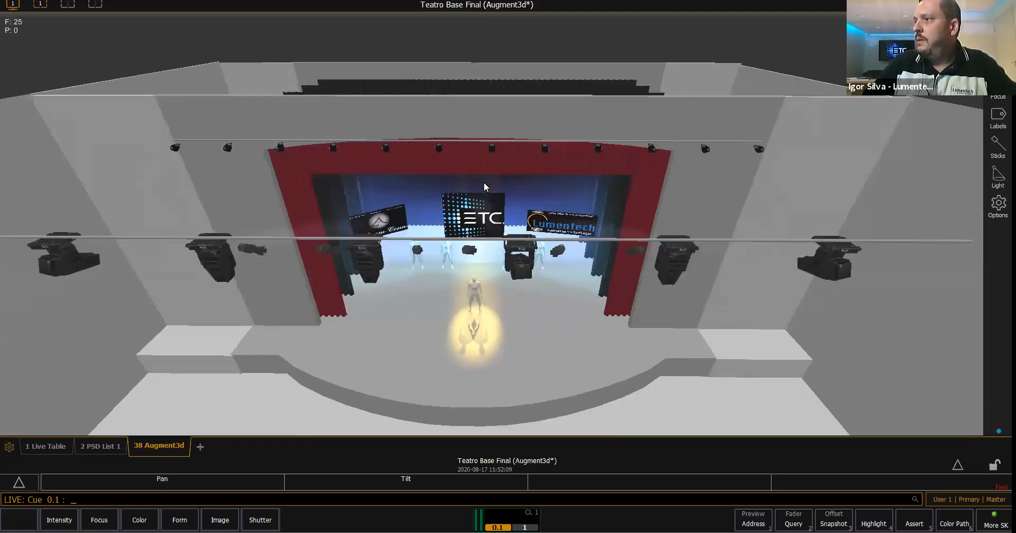
scroll(940, 94, down, 1)
scroll(940, 95, up, 1)
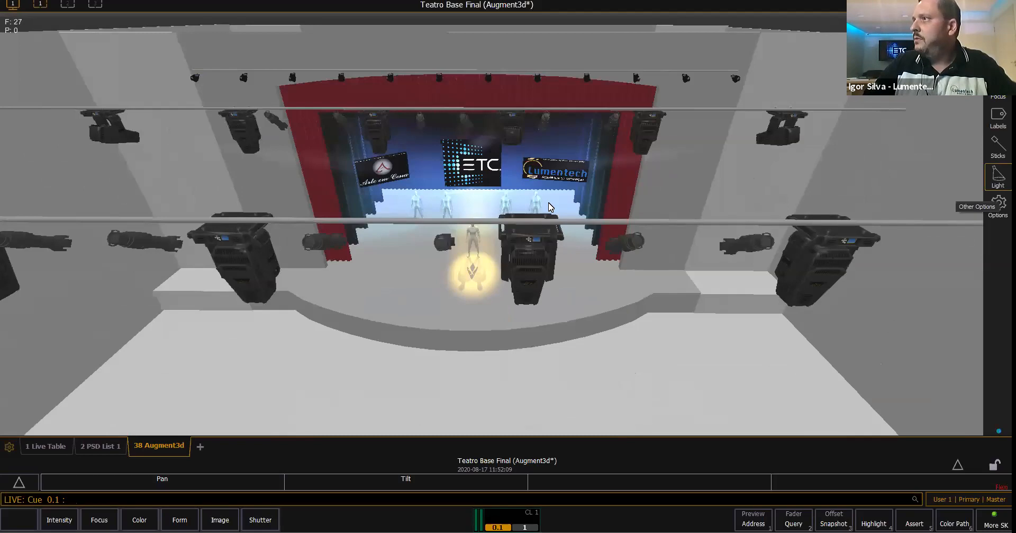
scroll(549, 207, up, 1)
- Recall Snapshot 1 and play through the show's cues in the 3D stage view
middle_drag(707, 47, 705, 48)
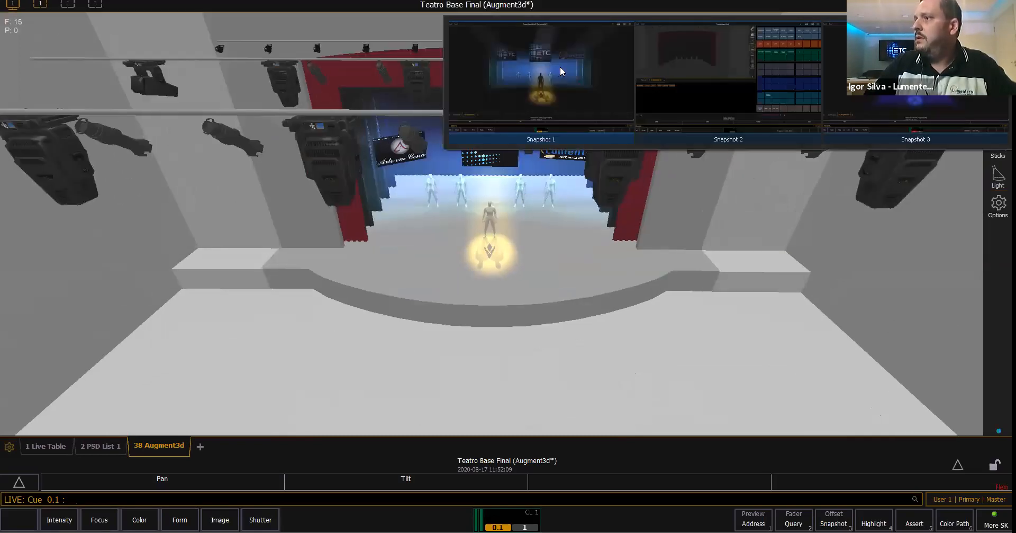
click(560, 67)
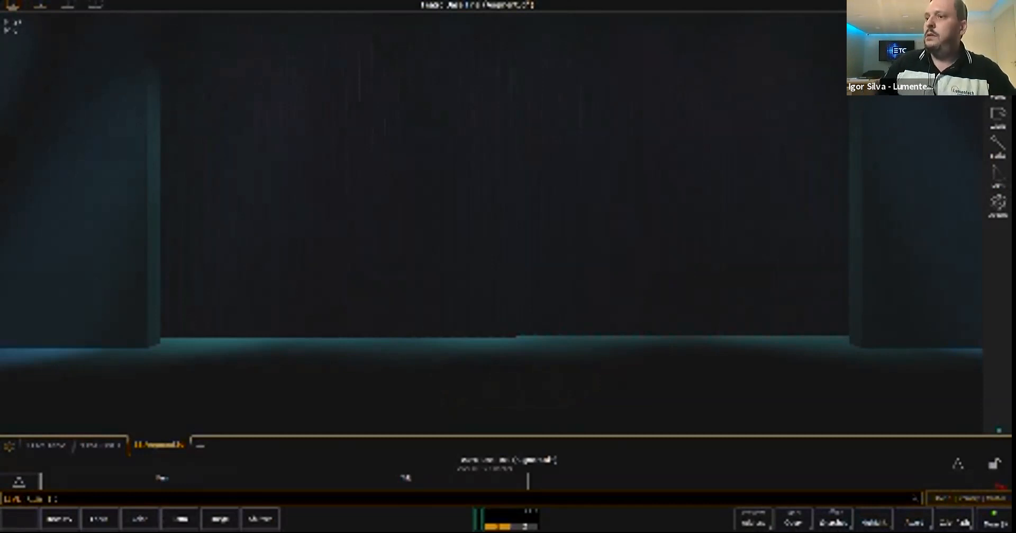
scroll(491, 222, down, 3)
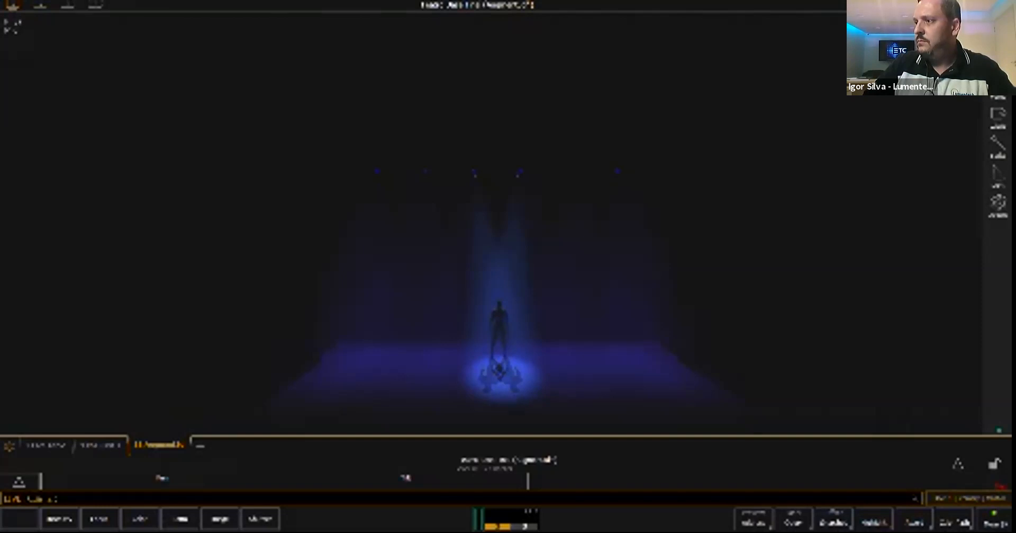
key(ctrl+space)
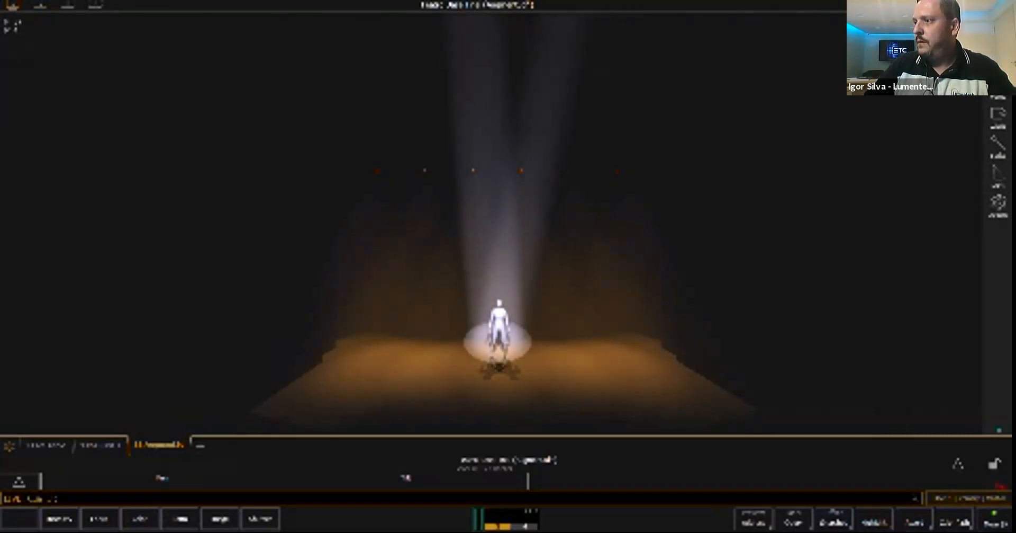
key(ctrl+space)
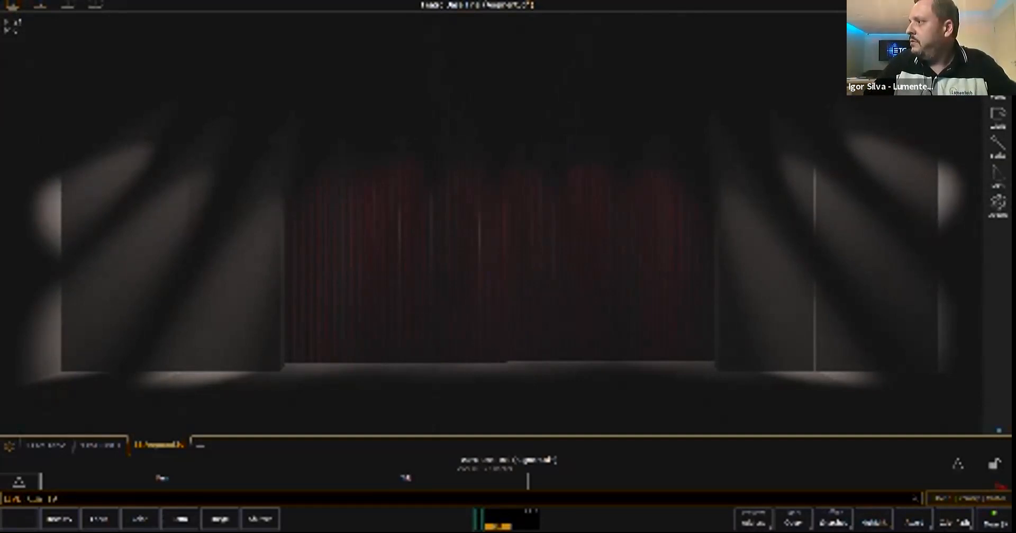
- Set the 3D scene's ambient light to High
click(999, 205)
click(998, 176)
click(954, 327)
click(999, 175)
- Examine the theatre's outer walls, front lighting bars and closed red curtain from the side and from the front
middle_drag(742, 238, 318, 273)
middle_drag(509, 212, 344, 317)
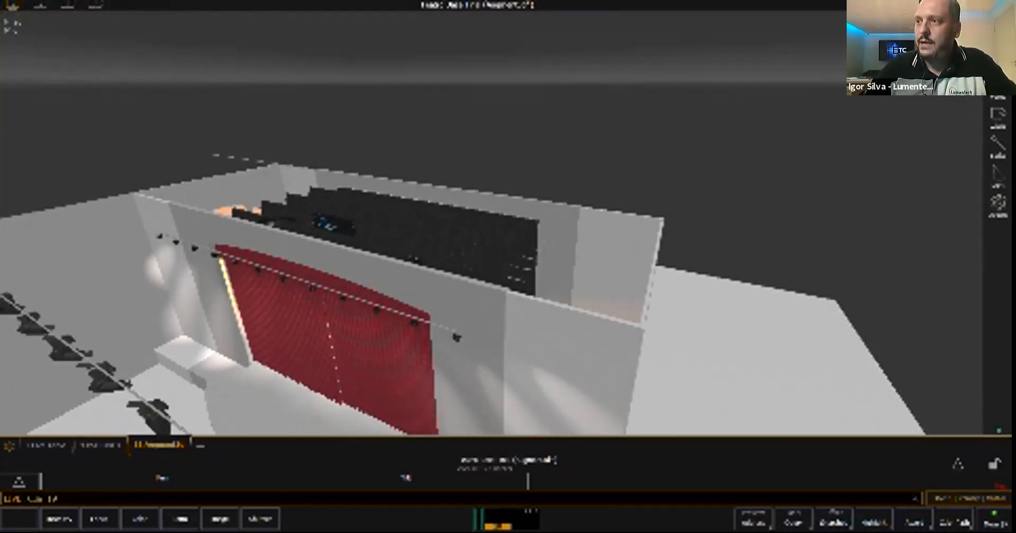
right_drag(423, 254, 582, 233)
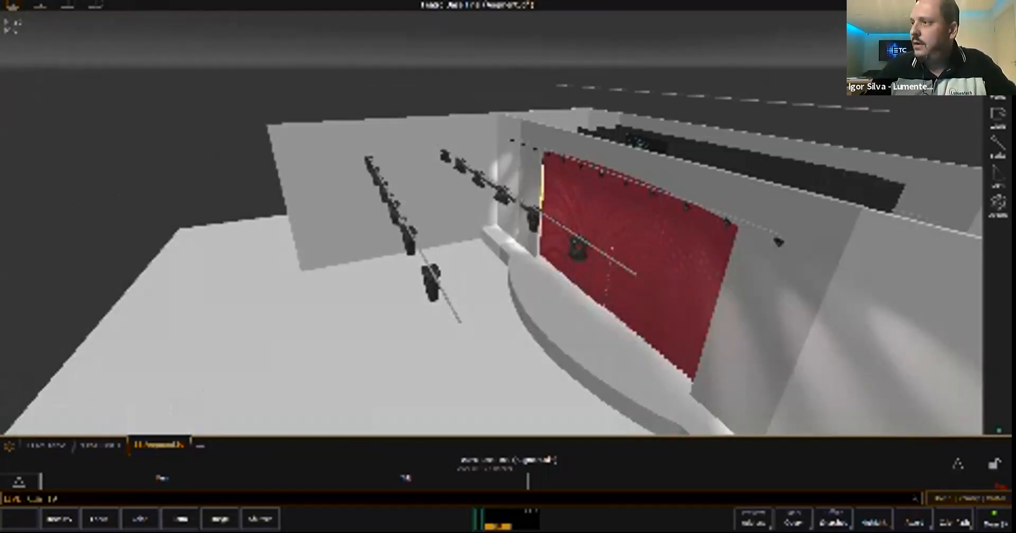
right_drag(613, 248, 323, 282)
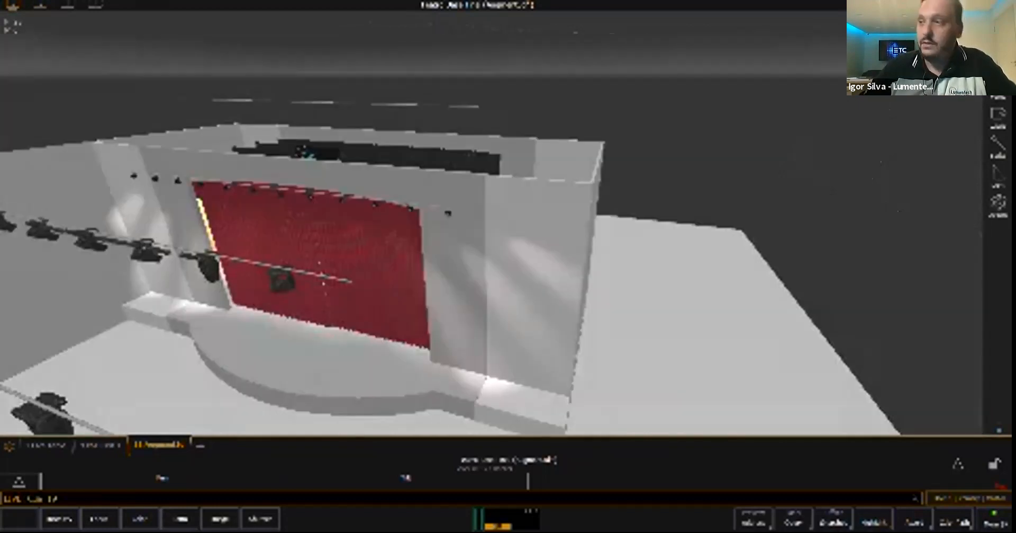
middle_drag(322, 281, 476, 220)
scroll(377, 303, up, 2)
scroll(477, 220, up, 2)
right_drag(477, 220, 397, 214)
middle_drag(397, 214, 596, 90)
right_drag(596, 90, 543, 151)
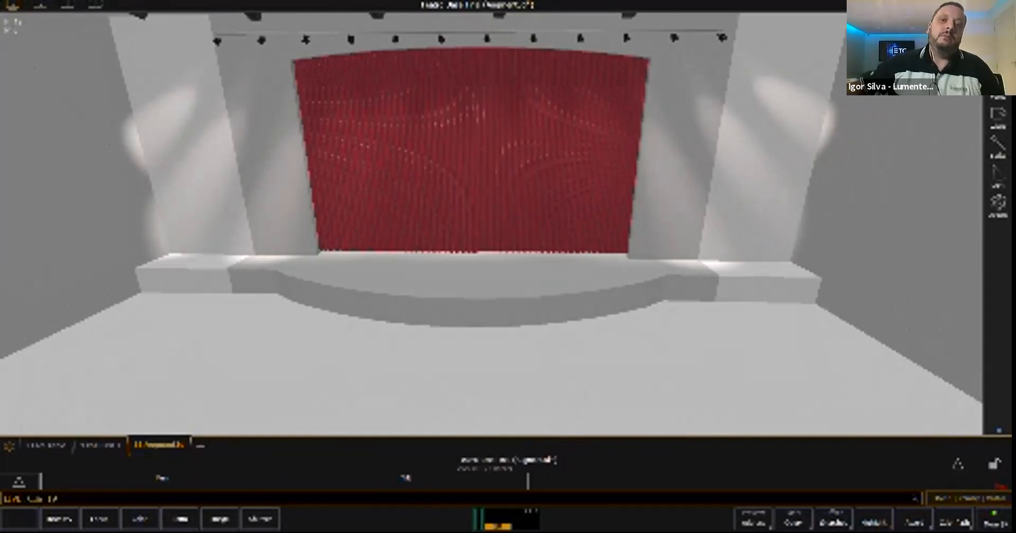
middle_drag(543, 152, 551, 179)
scroll(551, 179, up, 1)
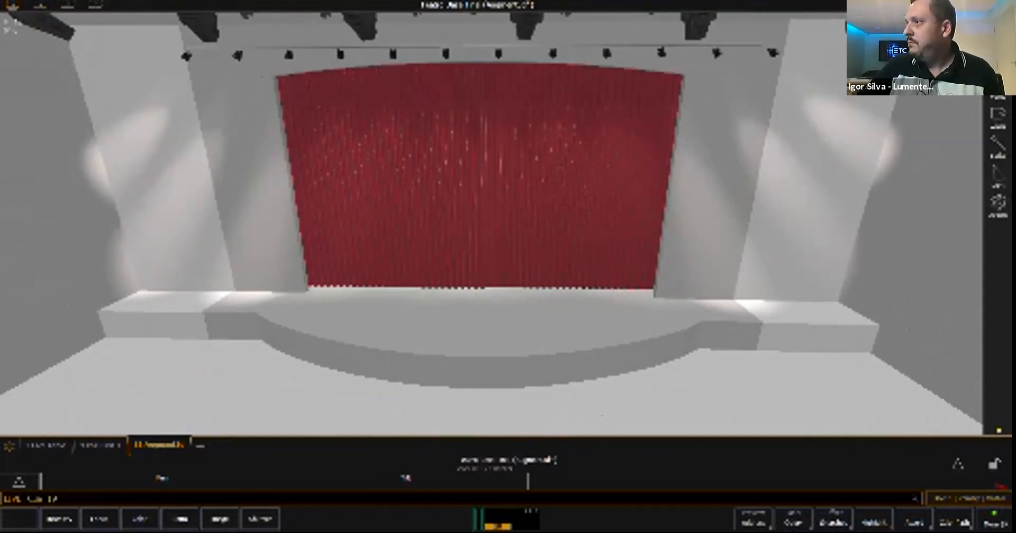
- Examine the drapes and fixtures behind the red curtain and the moving lights hung on the front bars
mouse_move(551, 179)
middle_down()
mouse_move(586, 190)
mouse_move(561, 186)
middle_up()
right_drag(562, 185, 333, 300)
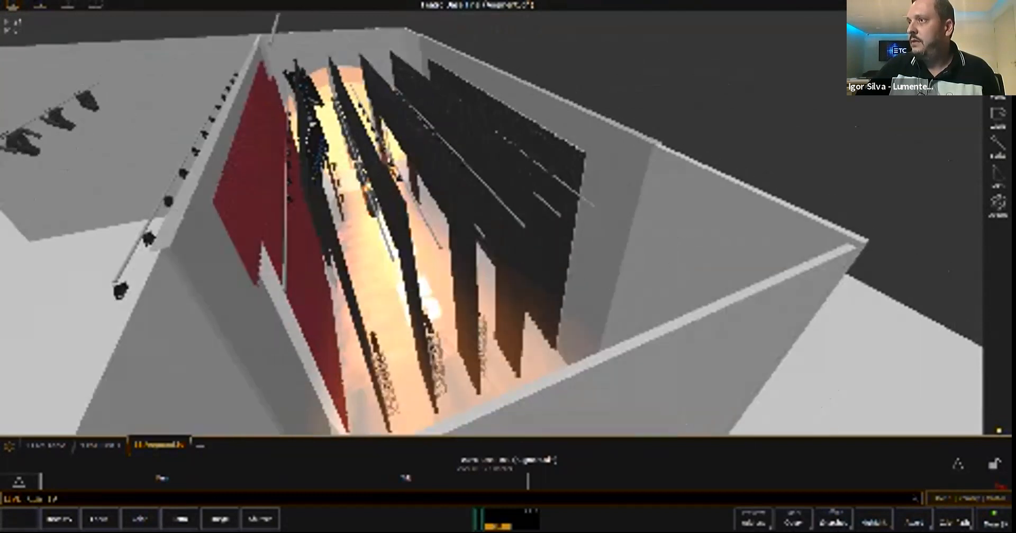
mouse_move(360, 238)
middle_down()
mouse_move(403, 318)
mouse_move(357, 254)
mouse_move(368, 223)
middle_up()
right_drag(368, 223, 590, 259)
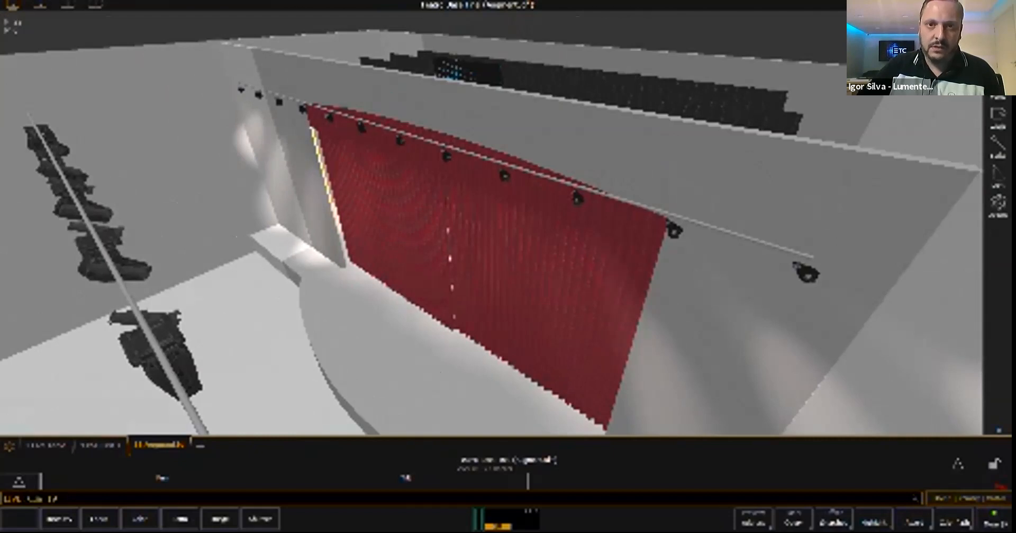
right_drag(590, 260, 657, 217)
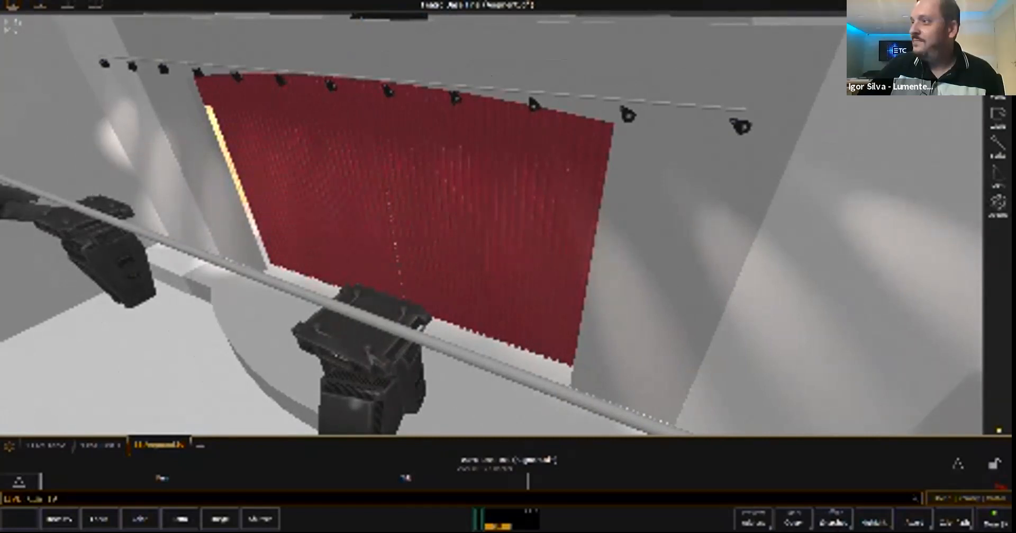
right_drag(492, 227, 555, 169)
right_drag(498, 211, 516, 227)
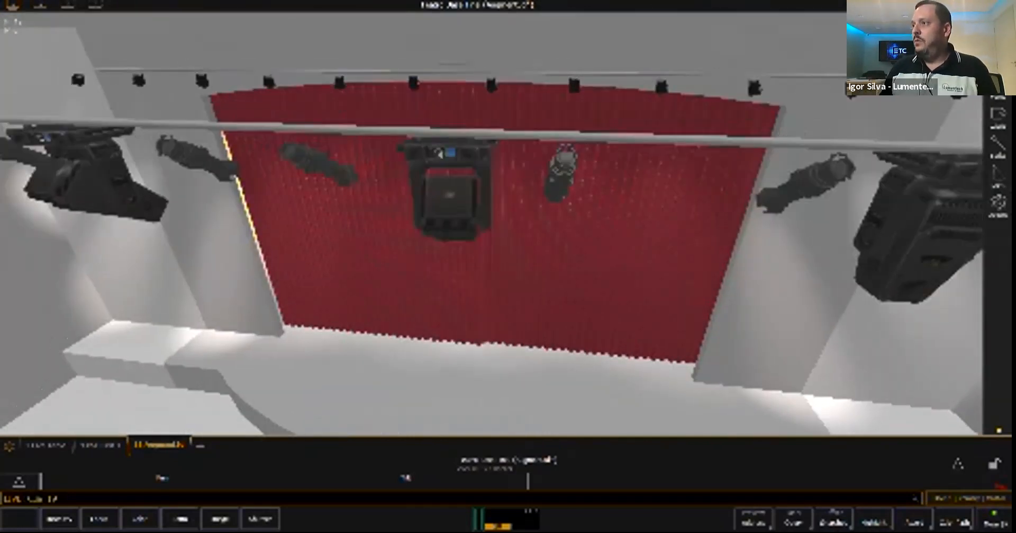
scroll(492, 223, down, 5)
middle_drag(492, 227, 481, 199)
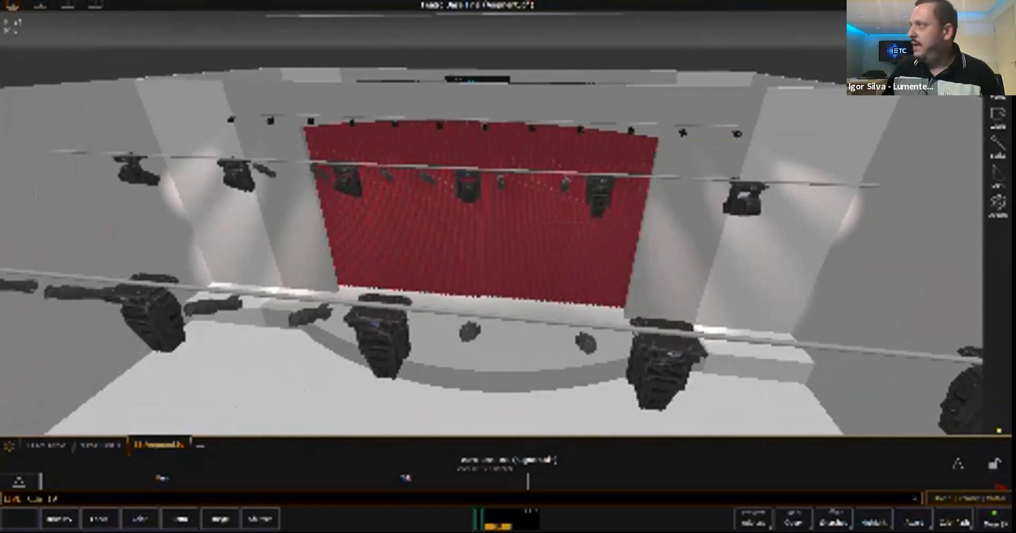
- Open the 3D model in edit mode and examine the contents of its object hierarchy groups
click(999, 27)
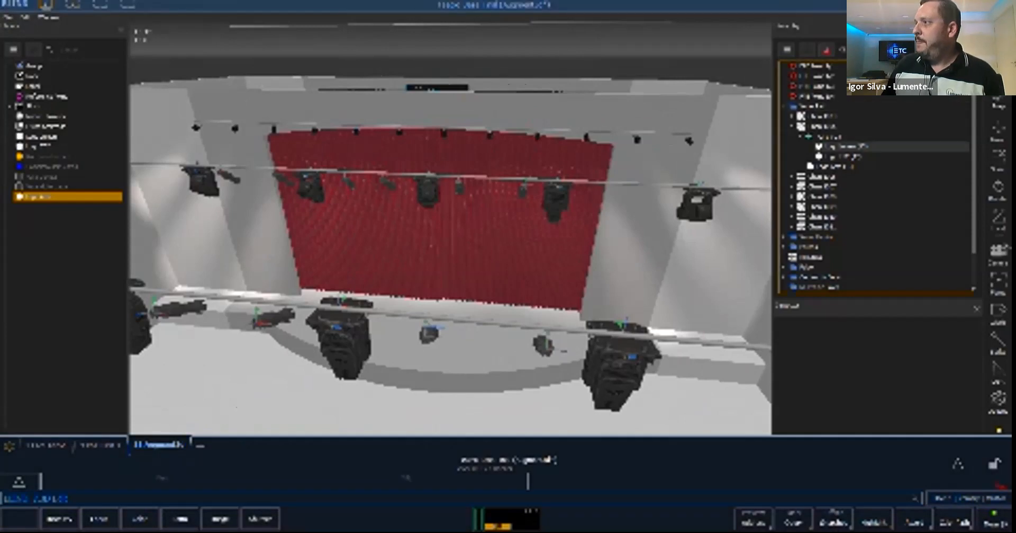
click(784, 106)
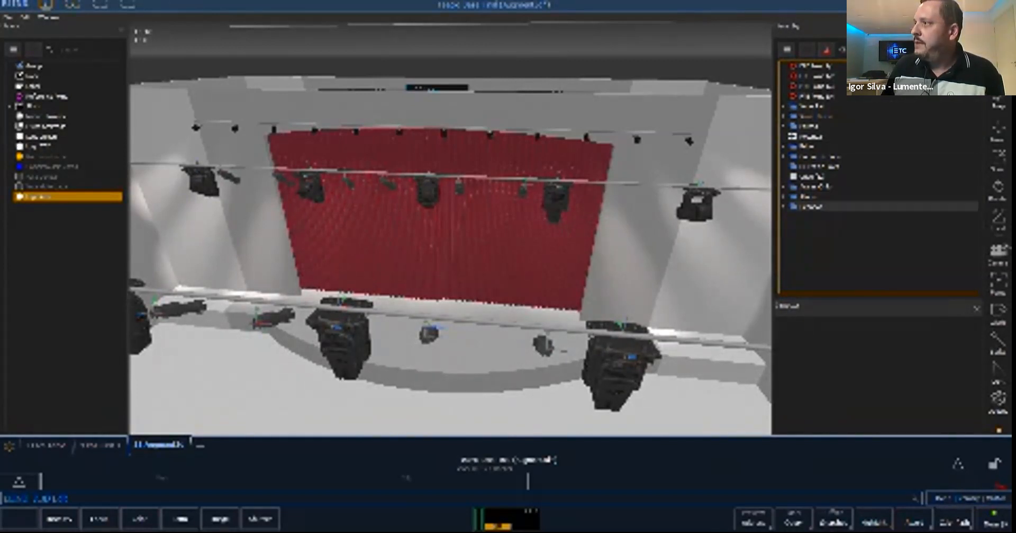
click(784, 107)
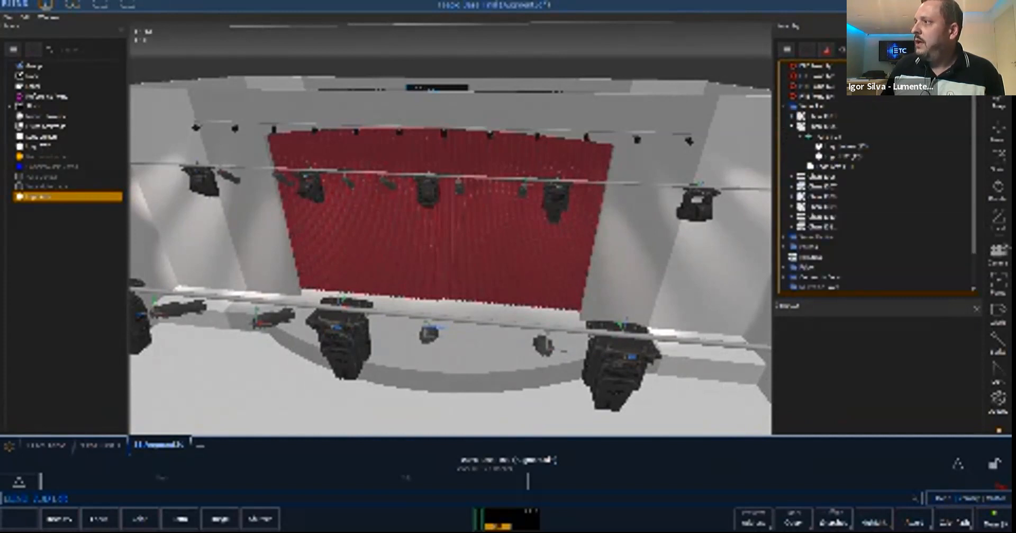
click(792, 126)
click(784, 106)
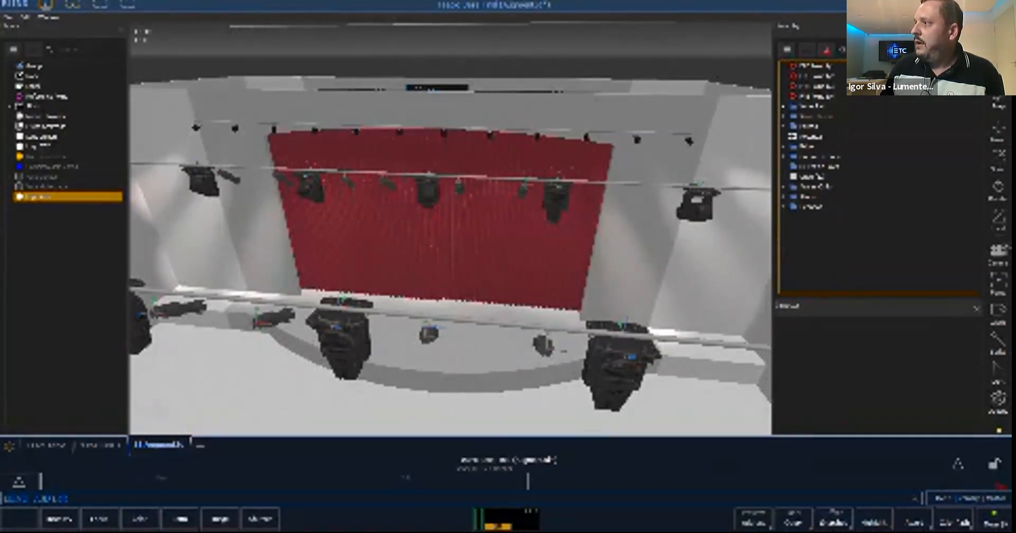
click(784, 156)
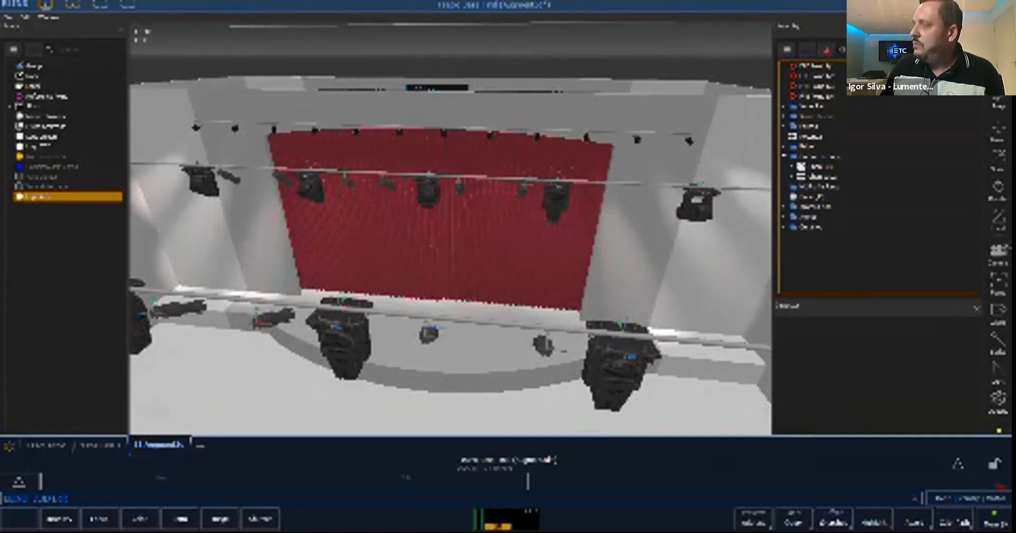
click(784, 157)
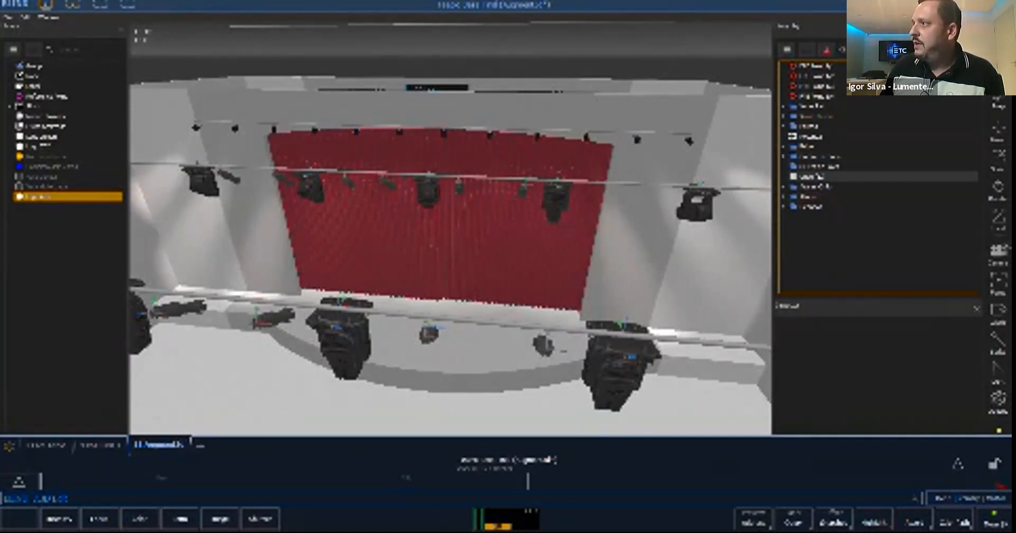
- Inspect the transform properties of an ungrouped object in the hierarchy and return to live mode
click(810, 176)
click(810, 136)
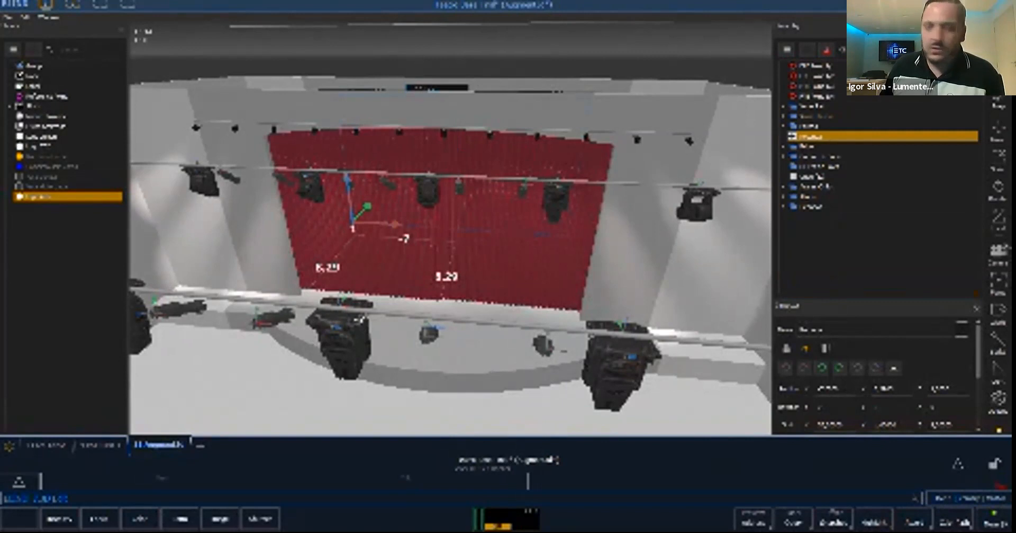
key(F1)
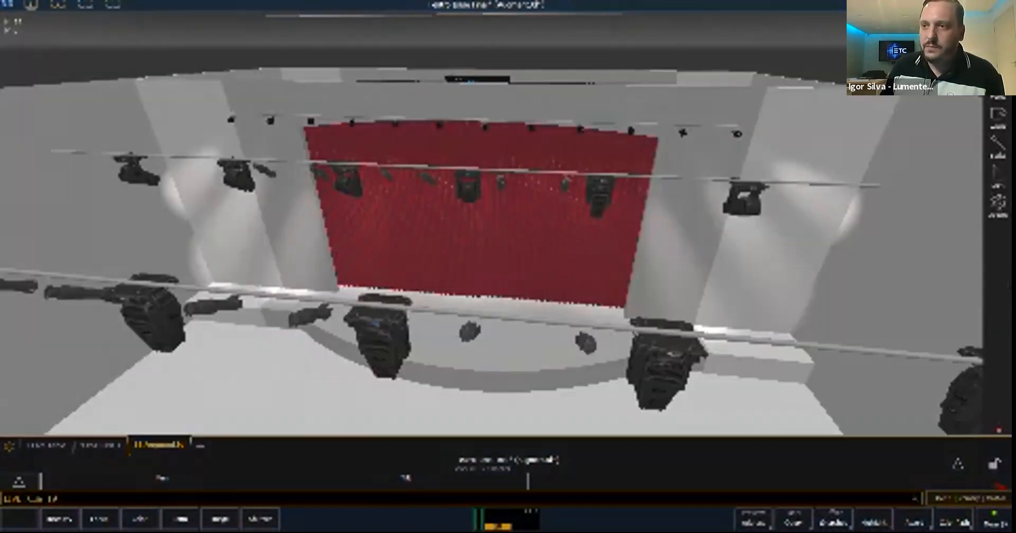
- Open the file browser and collapse the expanded Augment3d model import folders back to the main file options
key(F10)
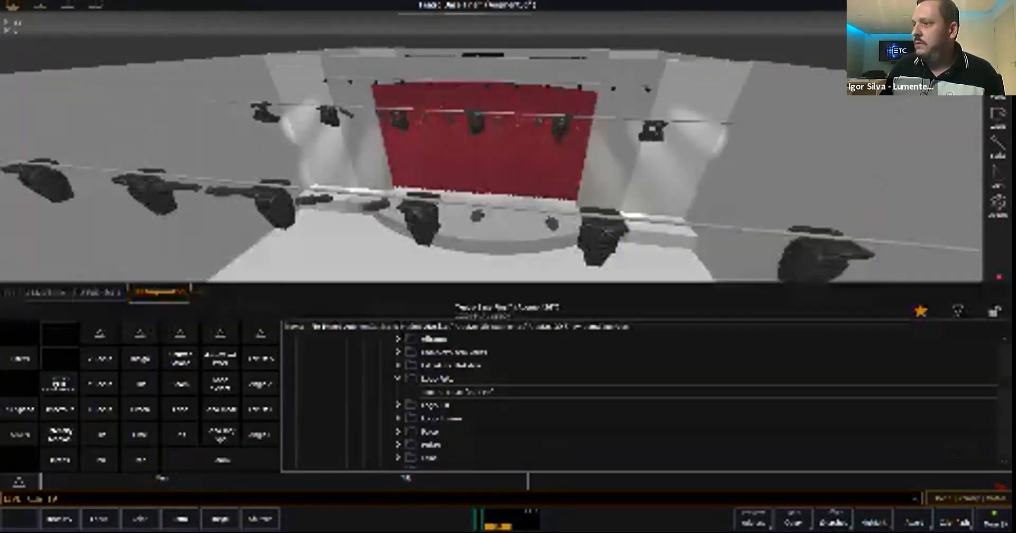
scroll(640, 398, up, 3)
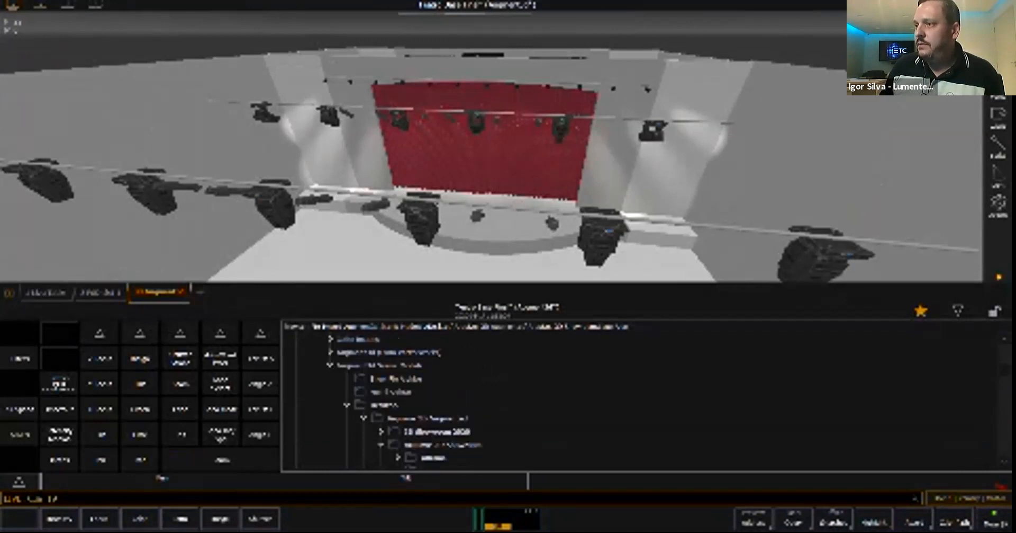
click(379, 366)
scroll(380, 365, up, 4)
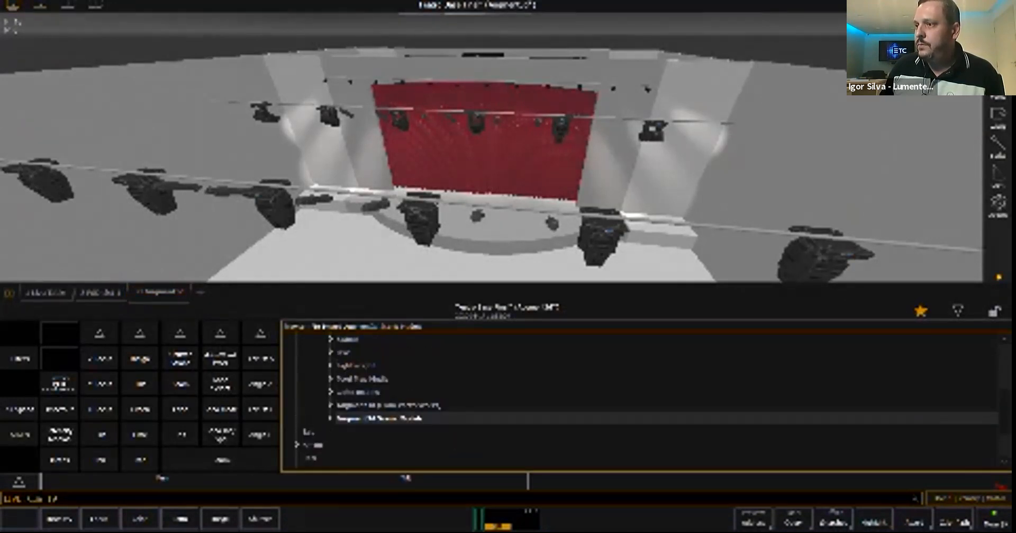
click(332, 405)
scroll(332, 405, up, 1)
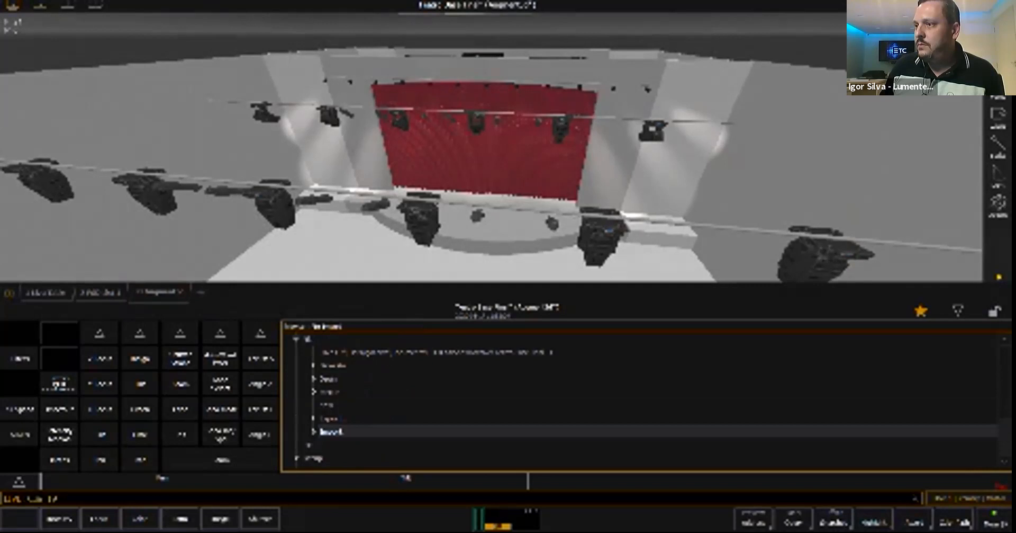
- Open the saved Teatro Base show file from the show archive, continuing without saving the current show and loading all its data
click(329, 378)
scroll(380, 397, down, 1)
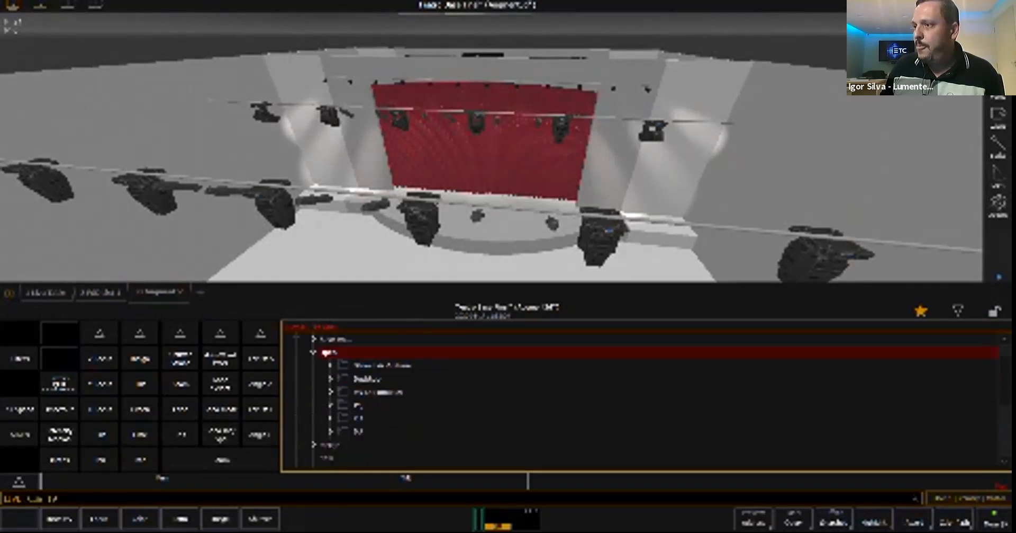
click(381, 366)
scroll(381, 365, down, 1)
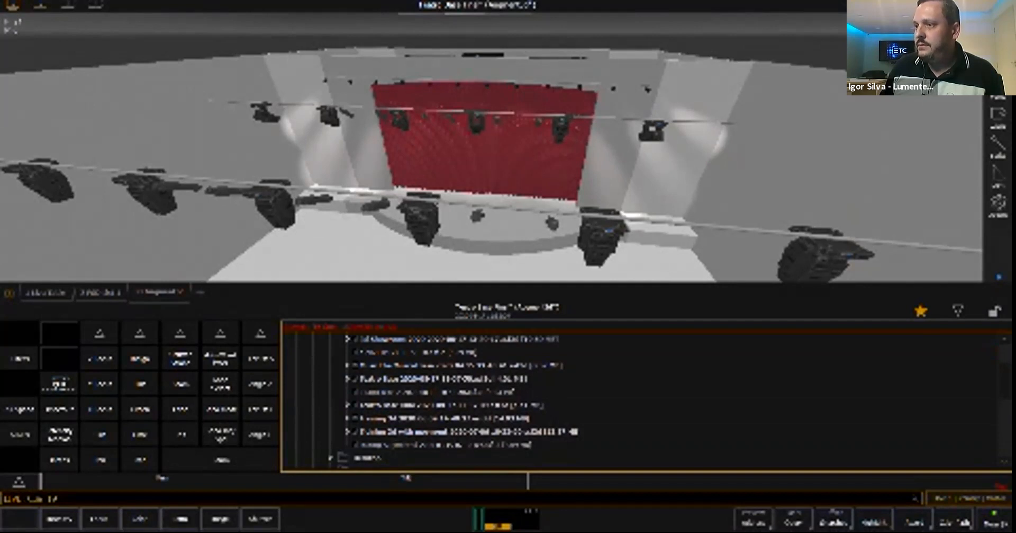
click(402, 379)
click(403, 378)
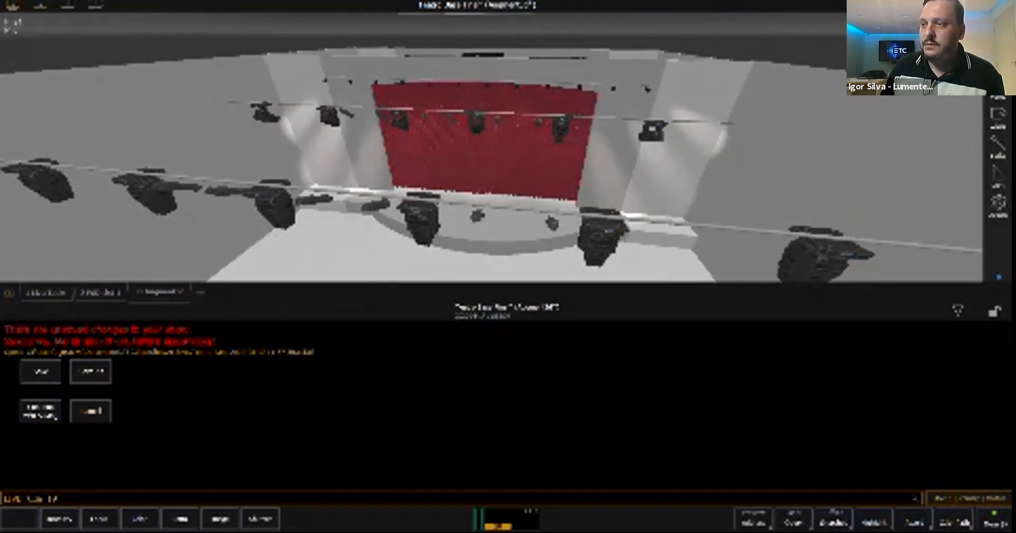
click(40, 411)
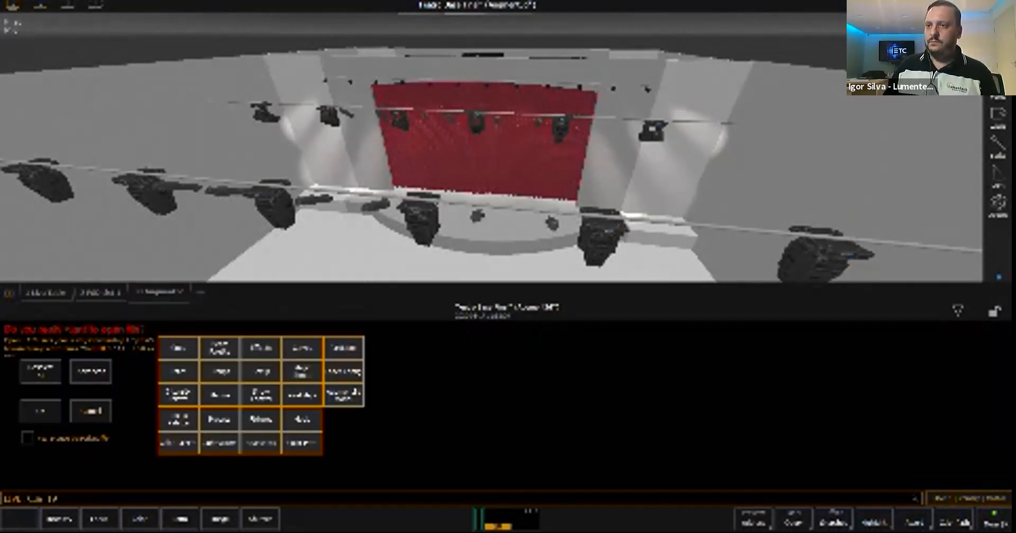
click(40, 411)
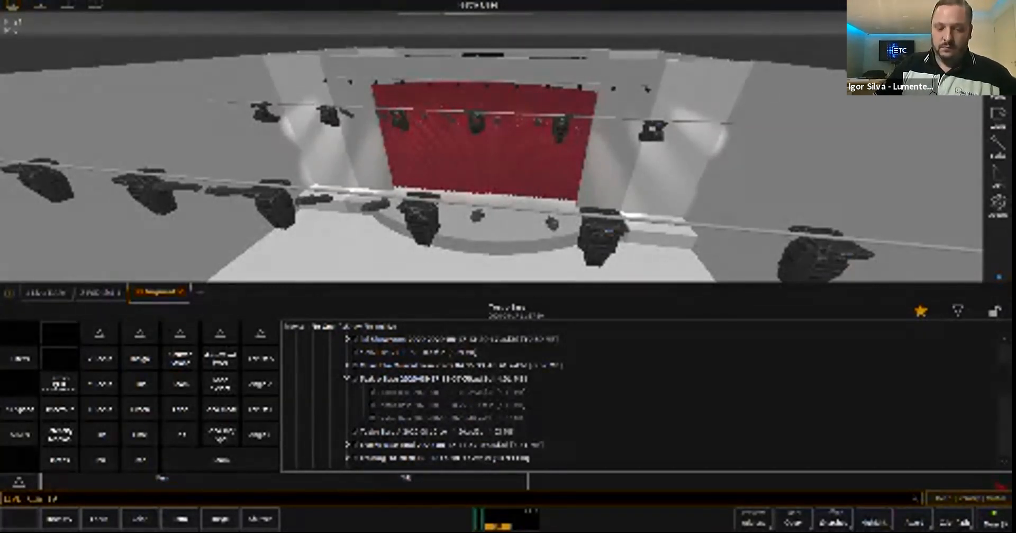
- Enlarge the 3D view and examine the stage with its staircases, figures, open red curtain and front lighting bars
click(958, 311)
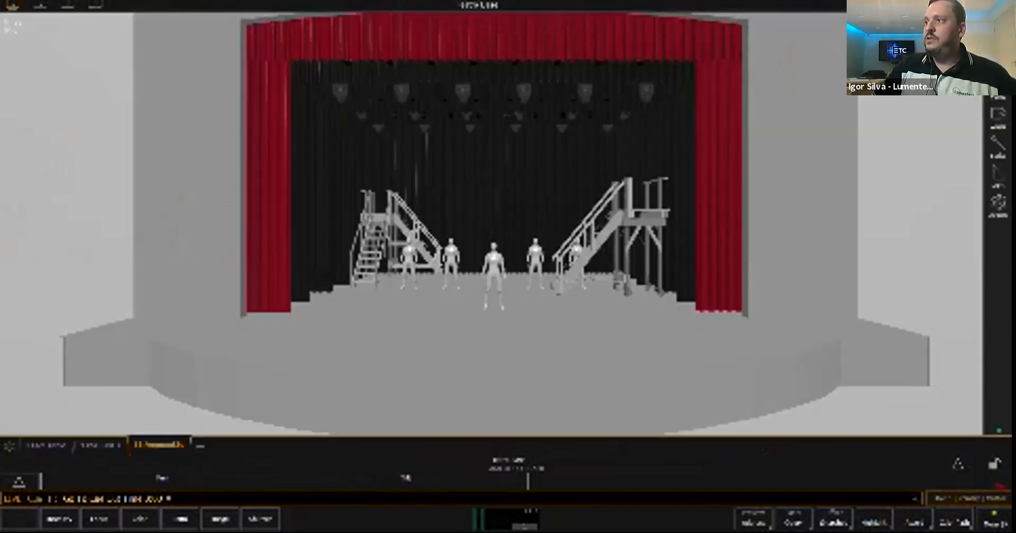
scroll(493, 223, down, 4)
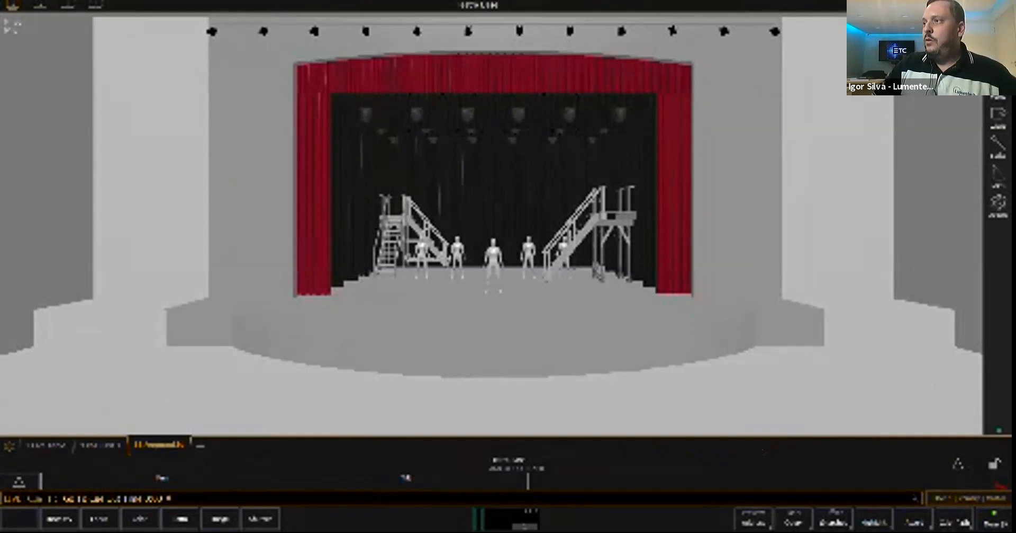
middle_drag(492, 222, 494, 287)
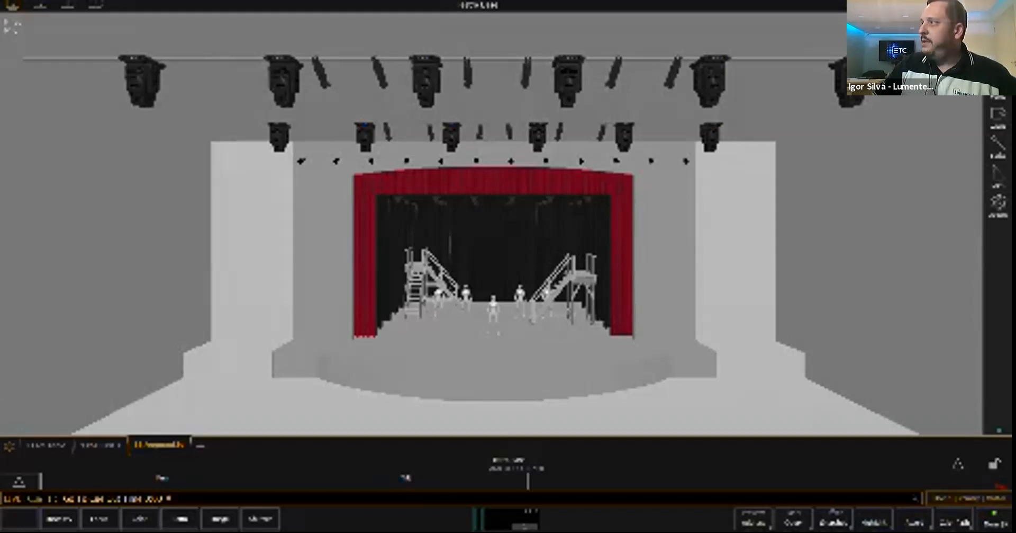
middle_drag(493, 264, 478, 264)
- Open the model in edit mode and examine which fixtures belong to each lighting bar in the object hierarchy
key(F2)
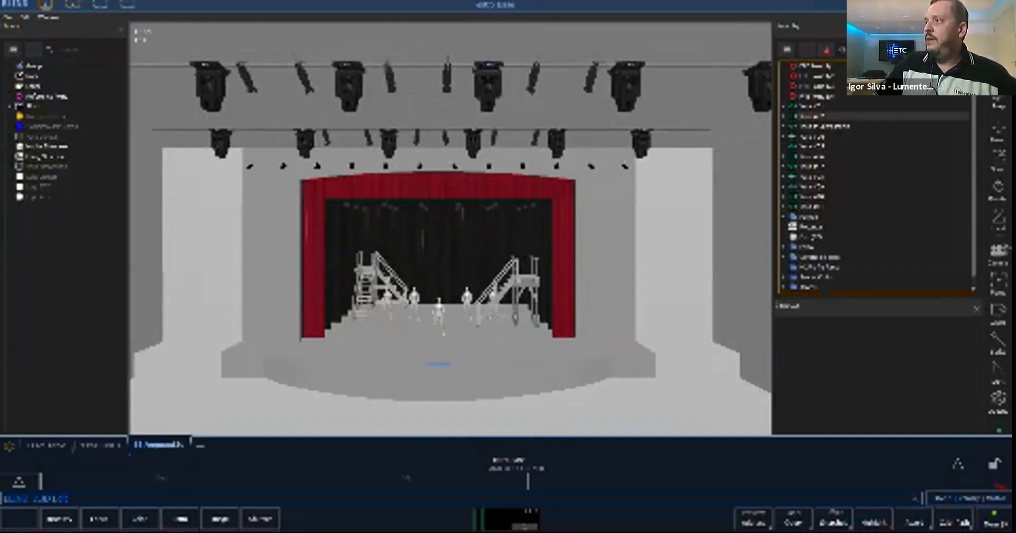
click(818, 106)
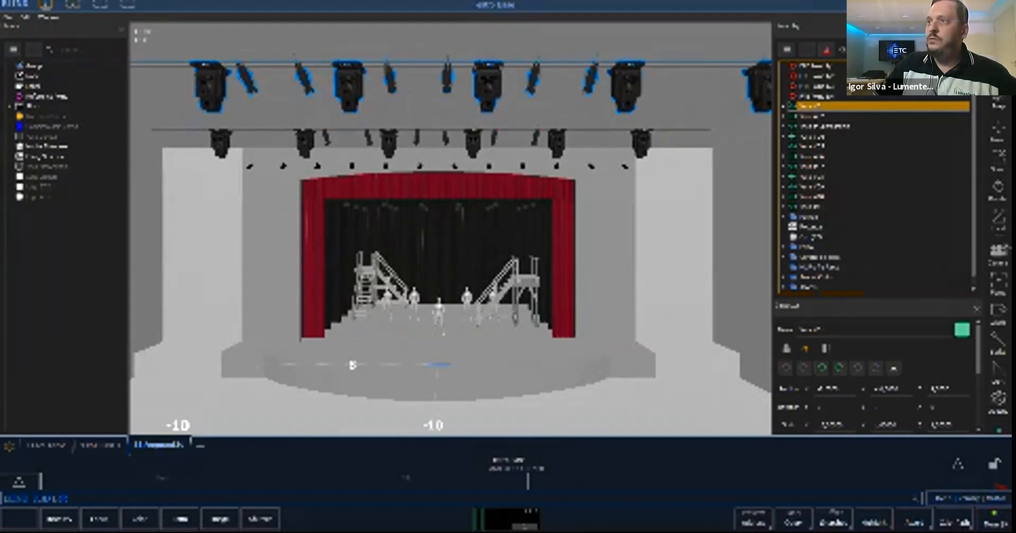
click(784, 106)
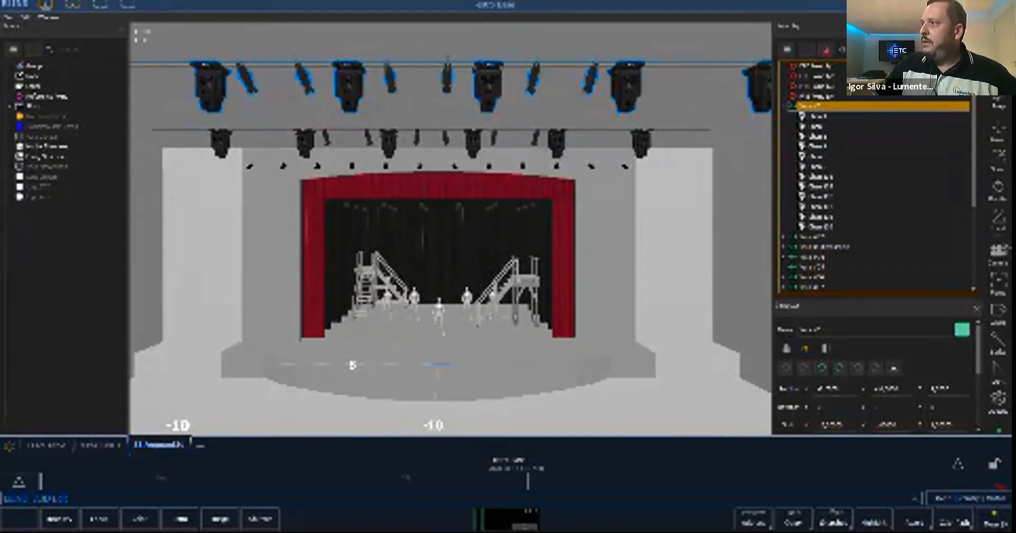
key(Left)
key(Down)
key(Down)
key(Down)
key(Down)
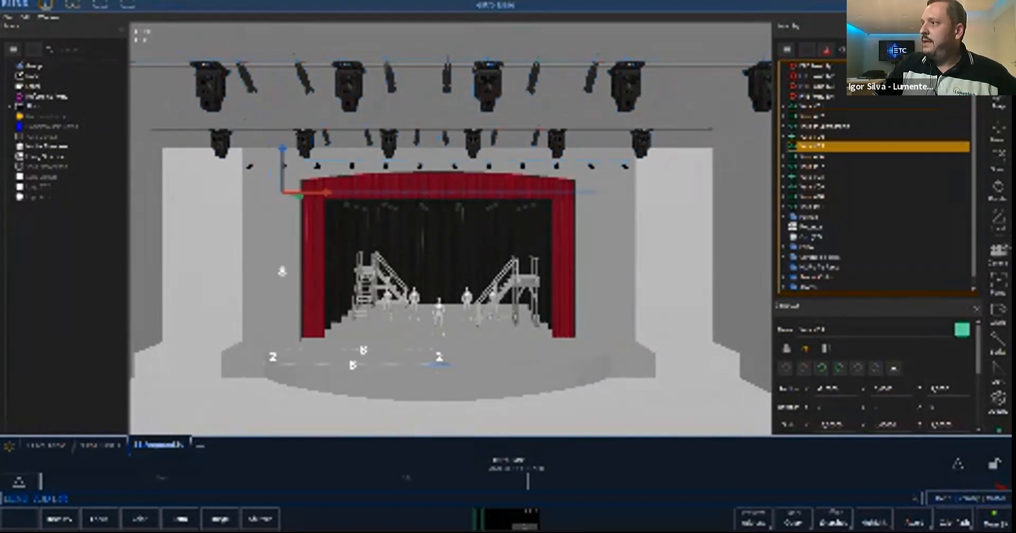
key(Down)
key(Down)
key(Down)
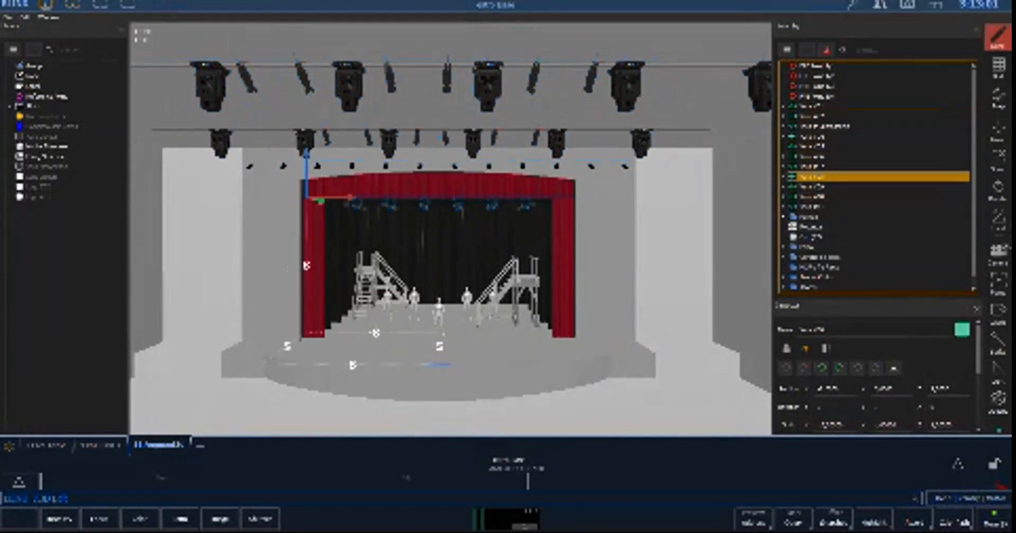
- Inspect the individual curtain objects in their folder, reselect the frontmost lighting bar, and return to live mode
click(784, 216)
click(827, 227)
click(826, 257)
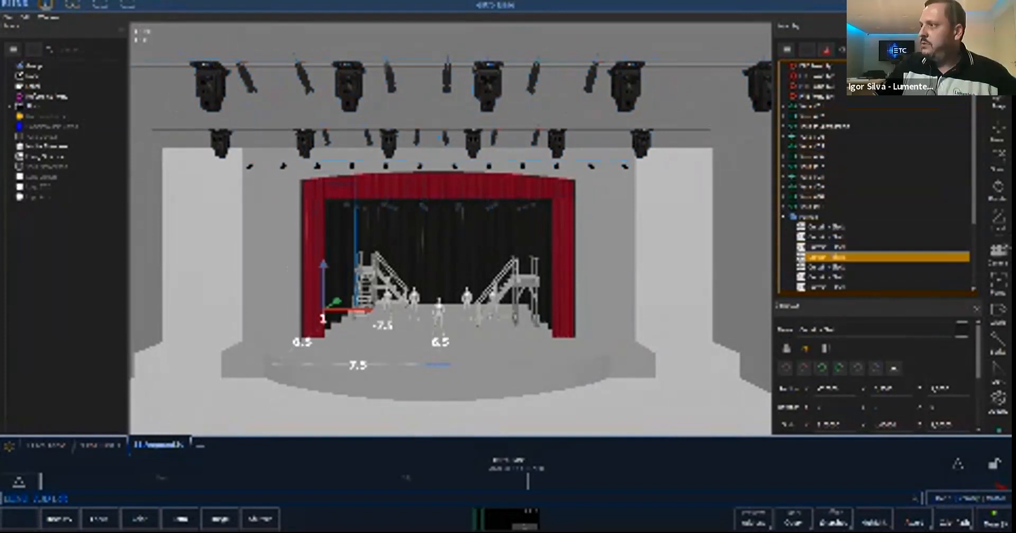
click(784, 217)
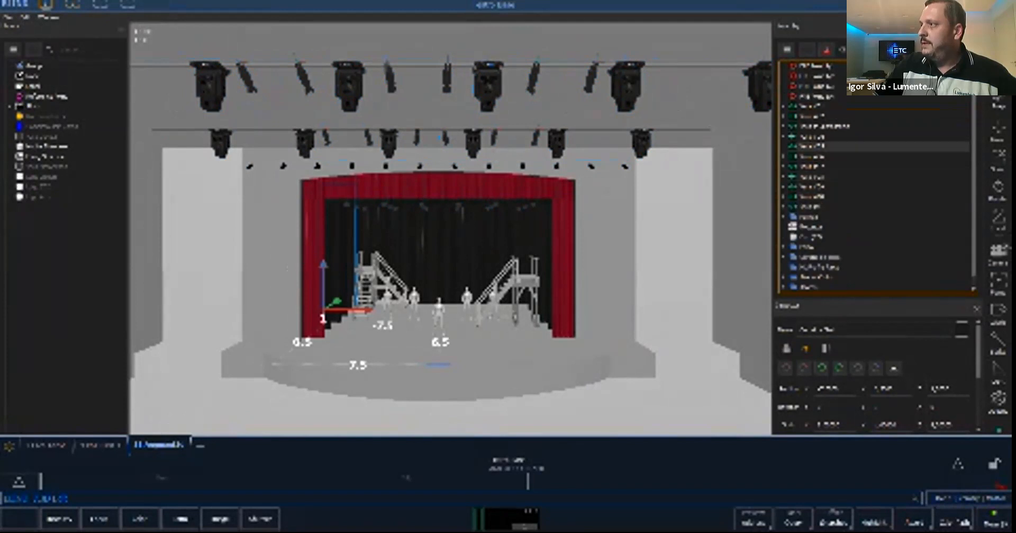
click(813, 106)
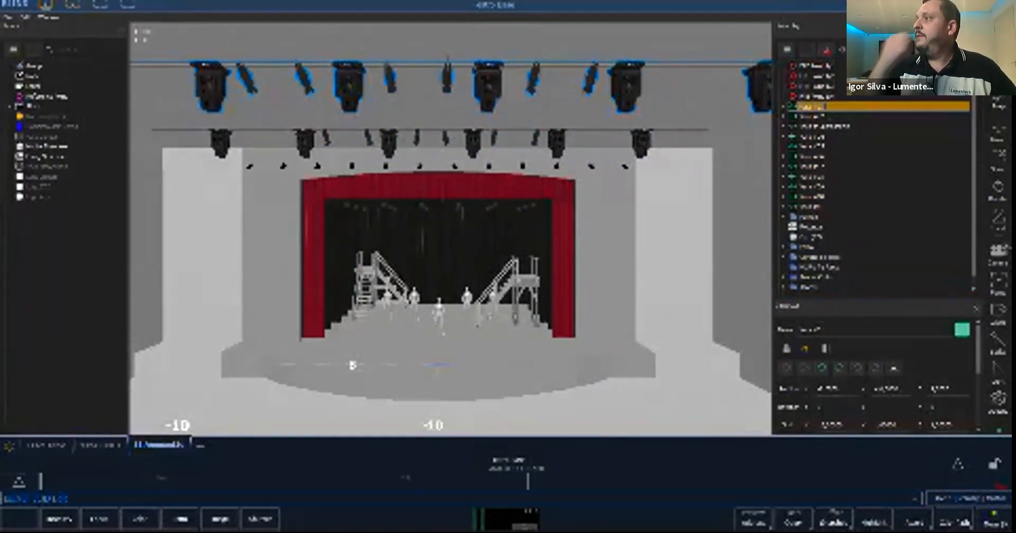
key(F1)
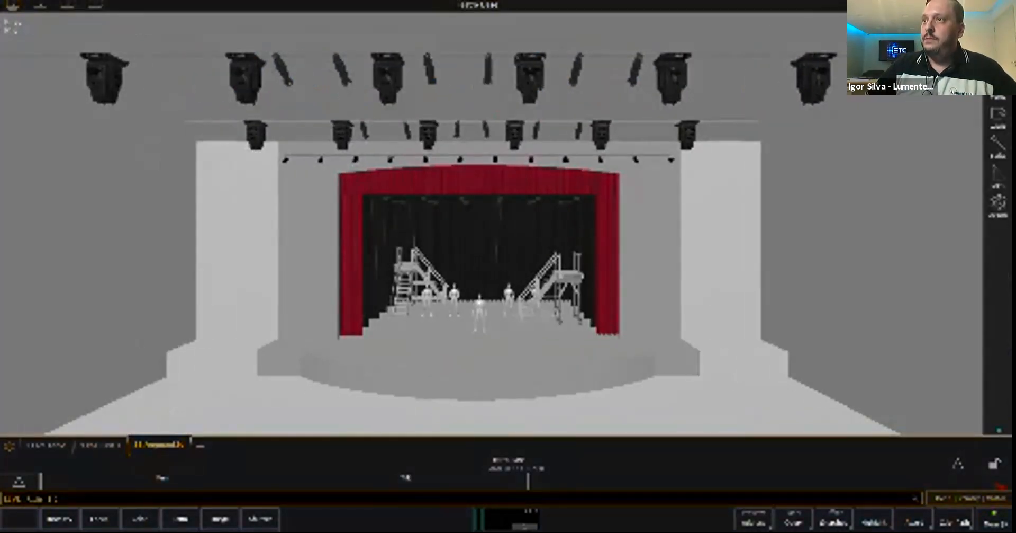
- Open the patch and add an Augment3d display in the empty pane beside the channel list
click(68, 5)
key(alt+p)
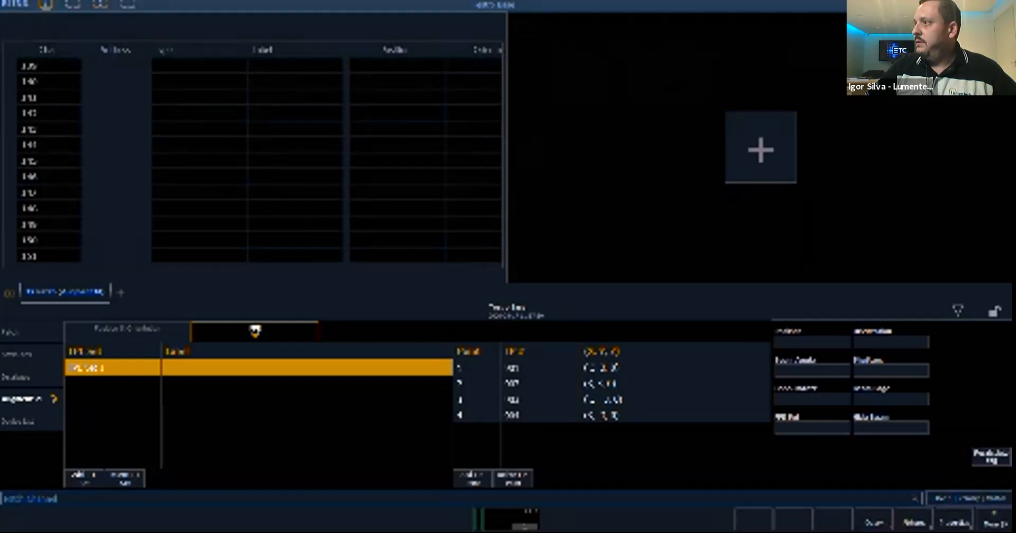
click(761, 150)
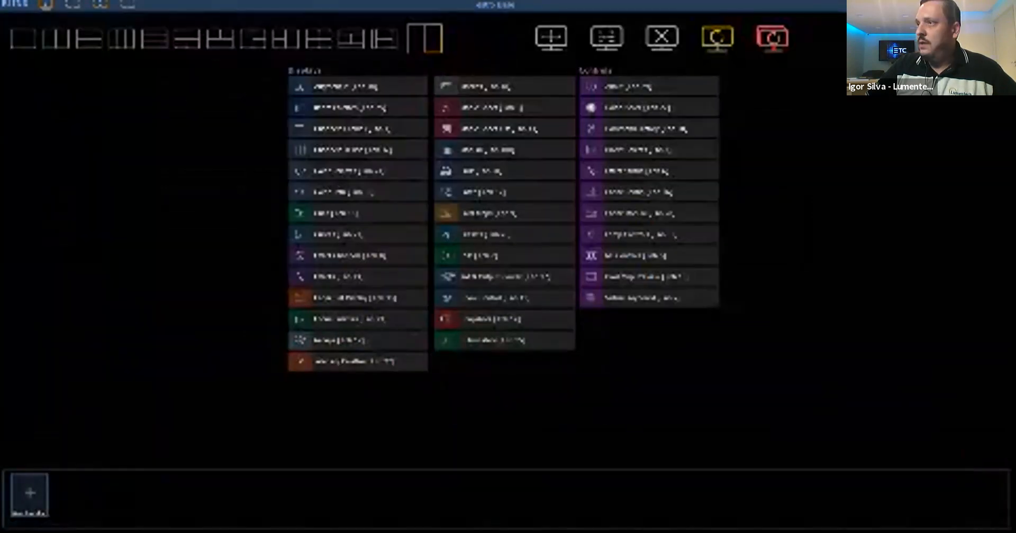
click(358, 86)
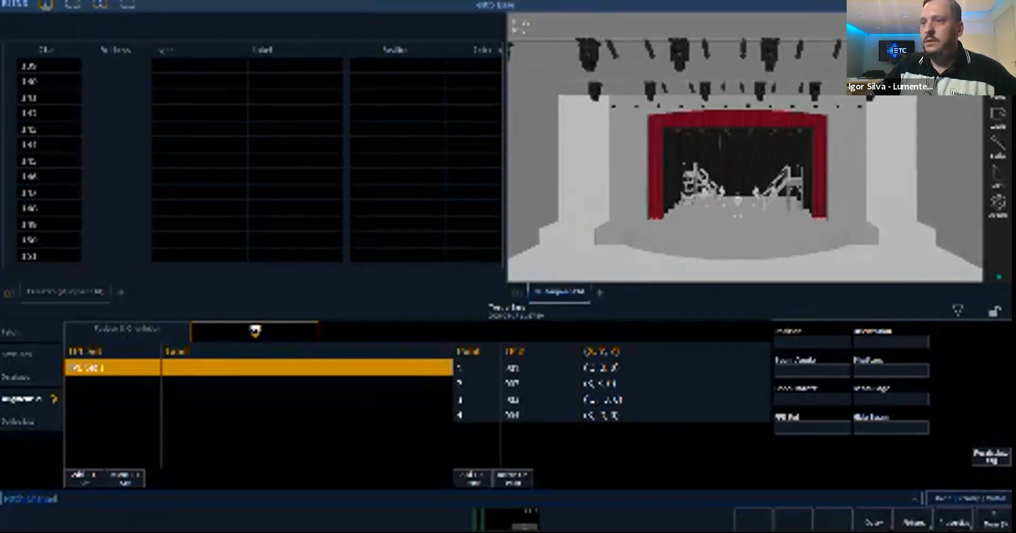
- Select channel 1001 in the patch and list the available fixture types by manufacturer
click(27, 332)
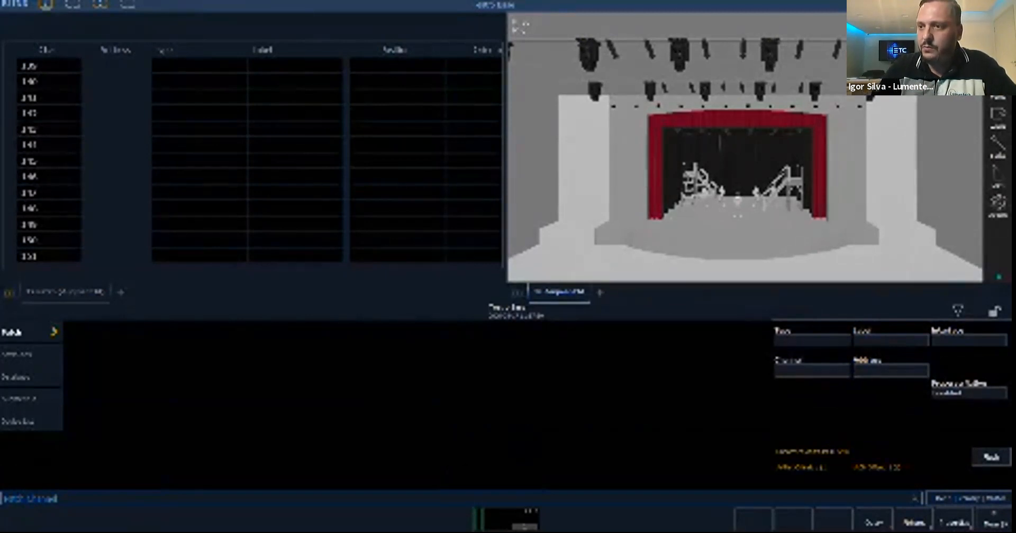
text(1001)
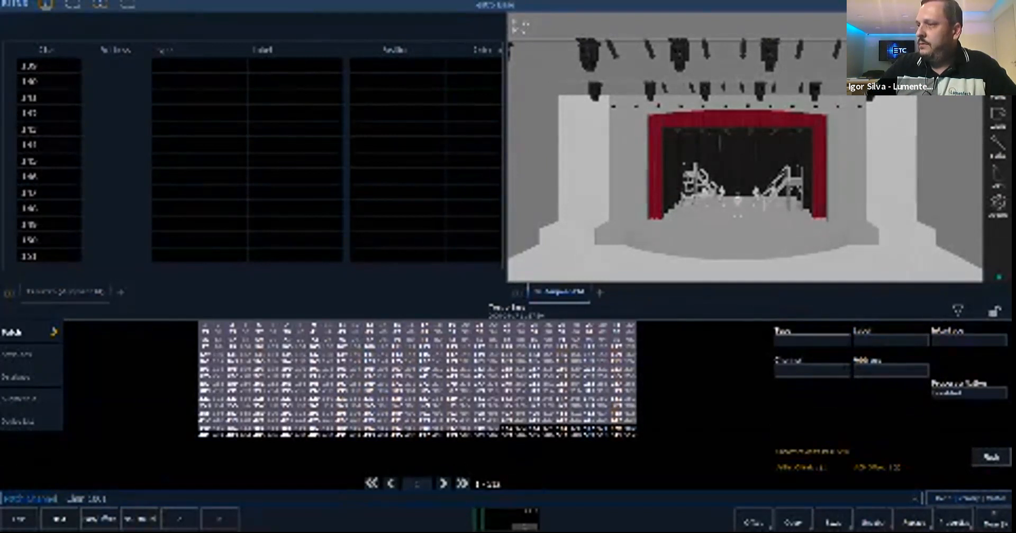
click(812, 339)
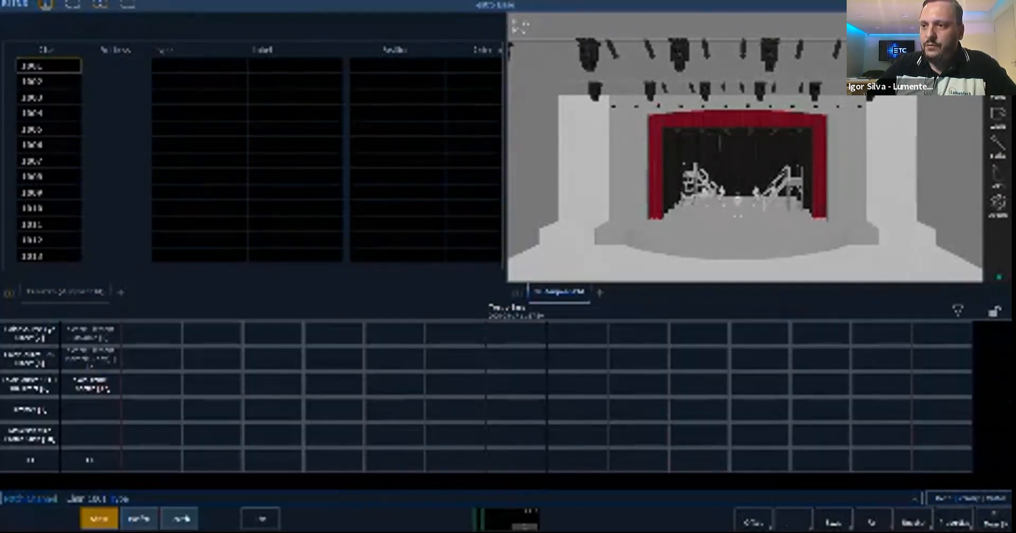
click(139, 519)
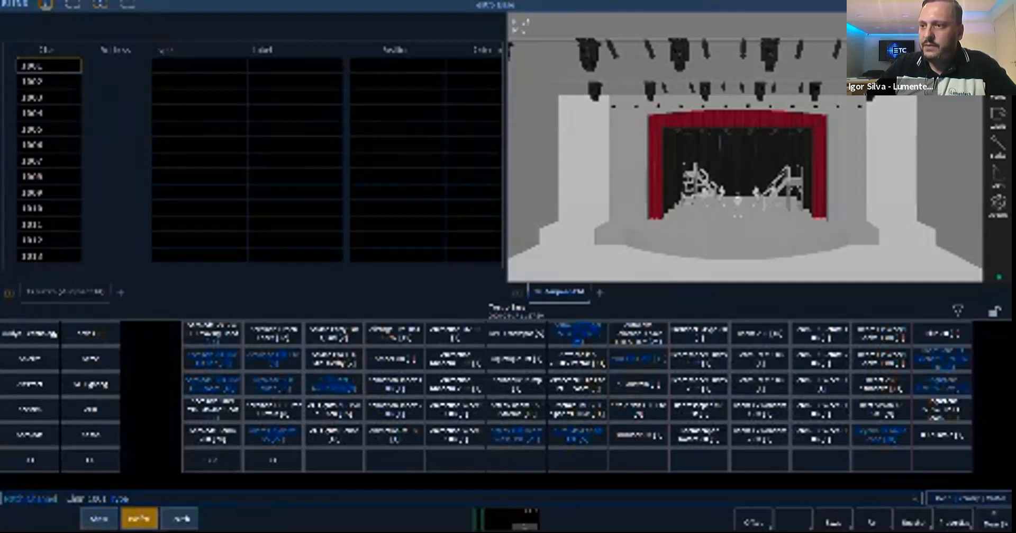
- Set the channel's type to Scenic Element Movable from the ETC Fixtures manufacturer and select channel 1001 again
click(90, 460)
click(90, 460)
click(90, 459)
click(90, 460)
click(90, 460)
click(90, 460)
click(90, 460)
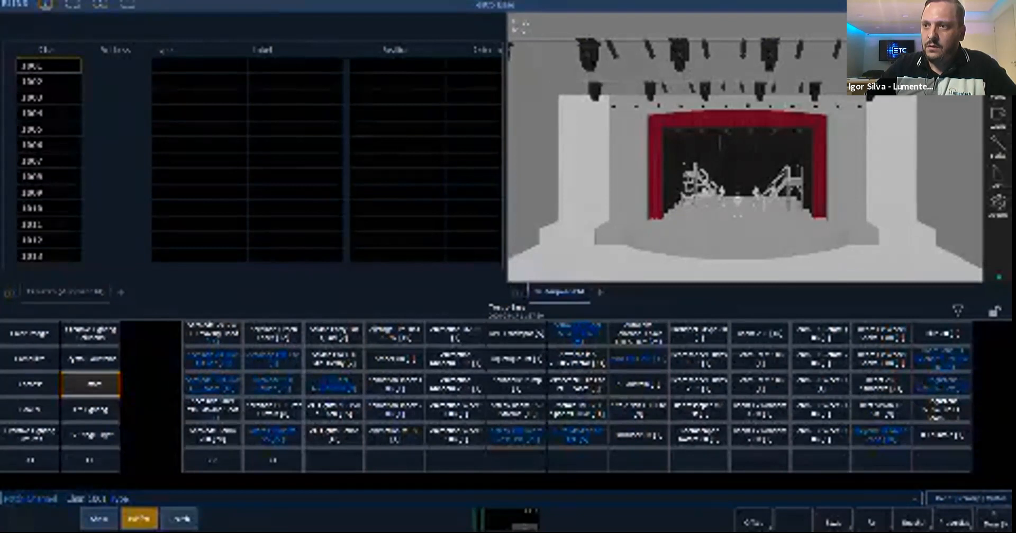
click(90, 459)
click(90, 459)
click(90, 459)
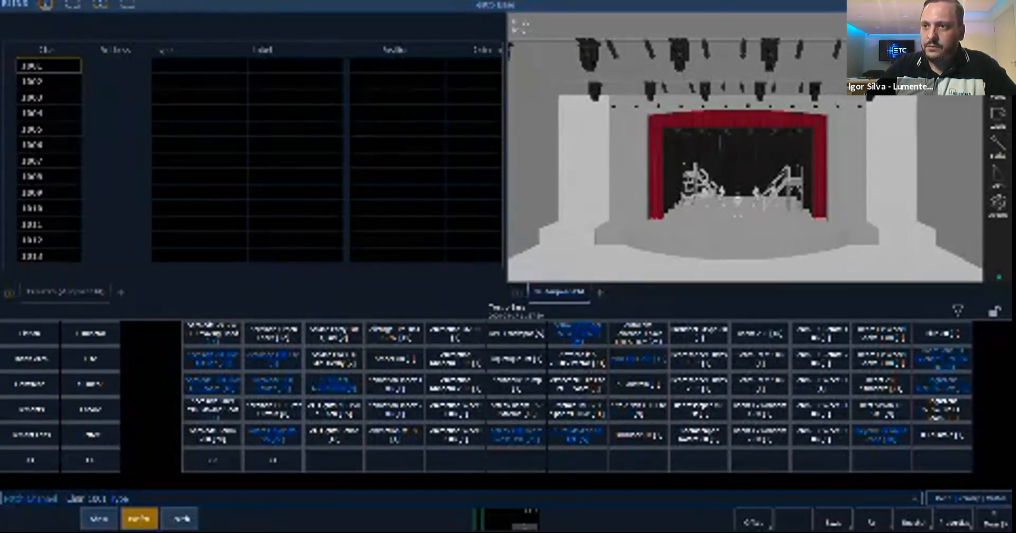
click(90, 459)
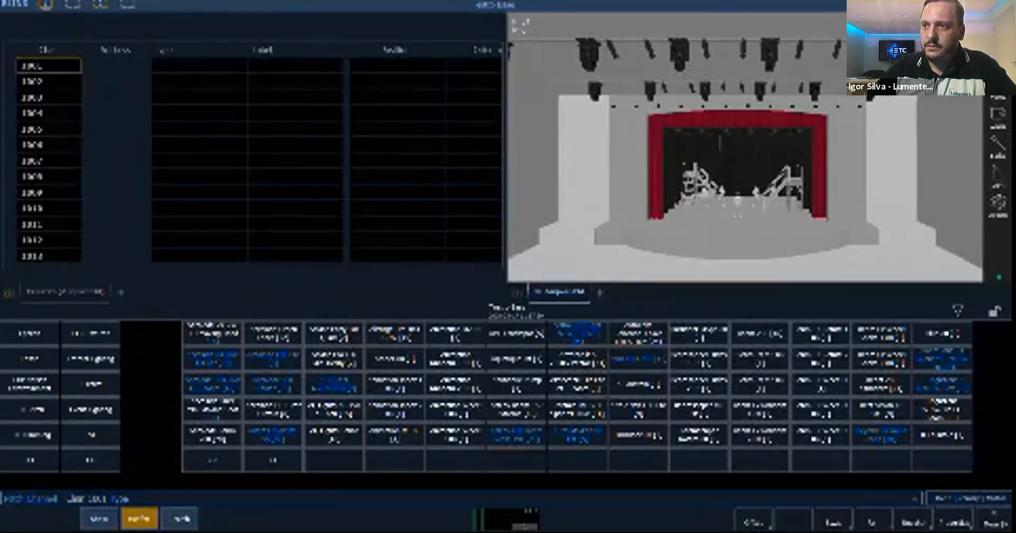
click(90, 333)
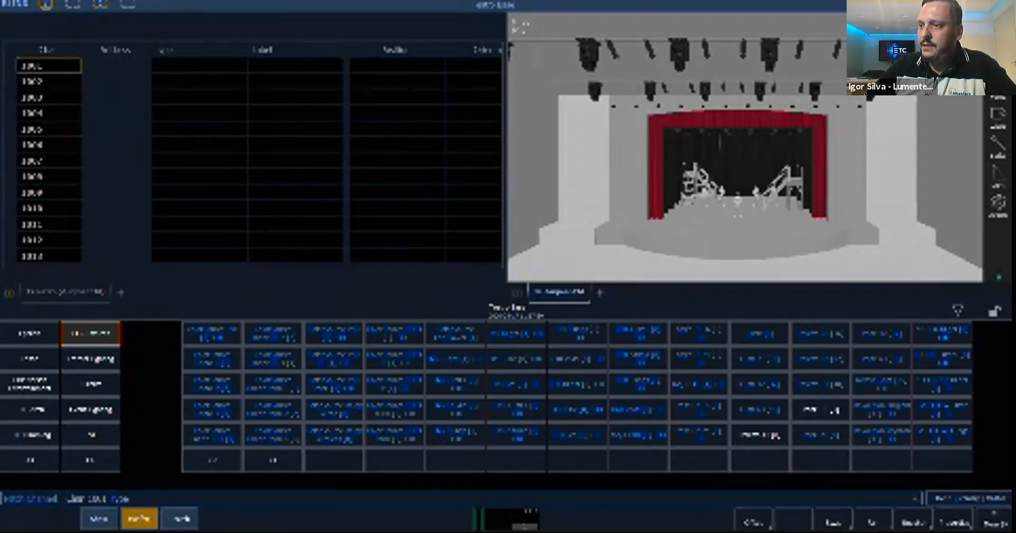
click(272, 460)
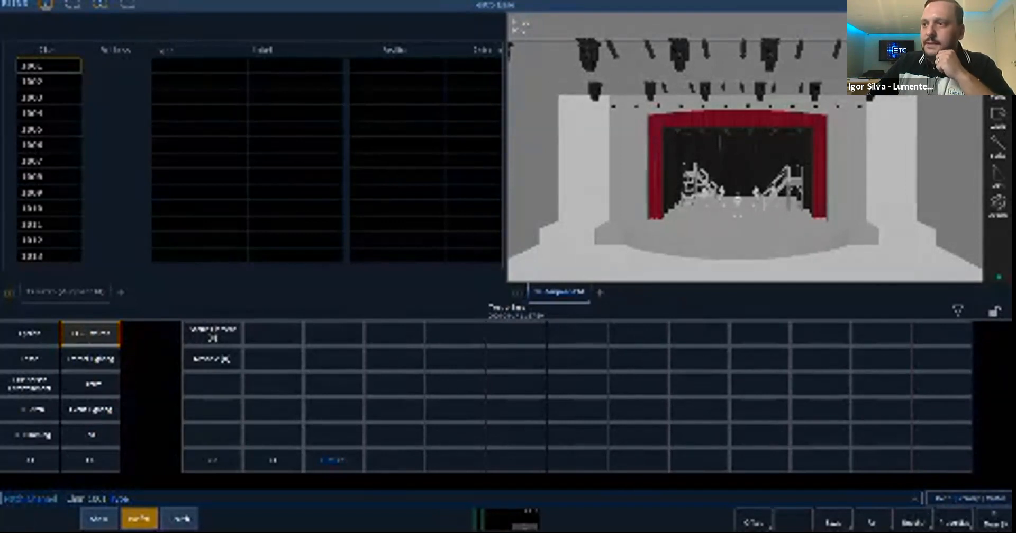
click(212, 359)
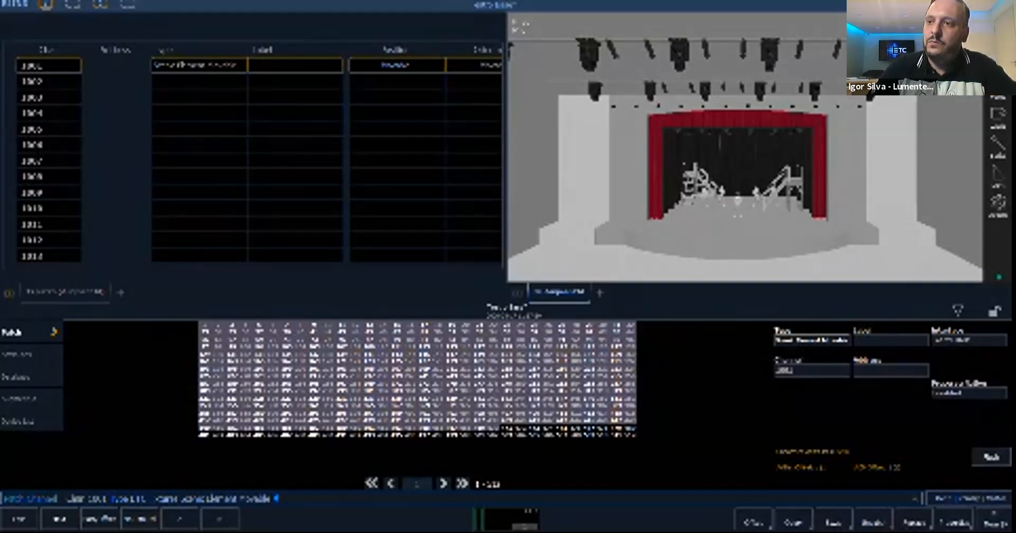
text(1001)
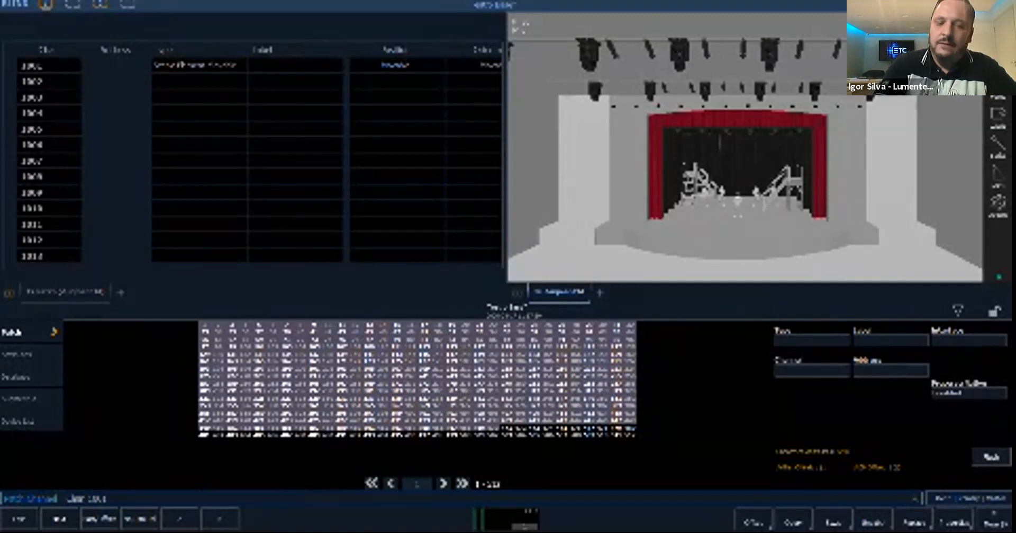
text(c1002t)
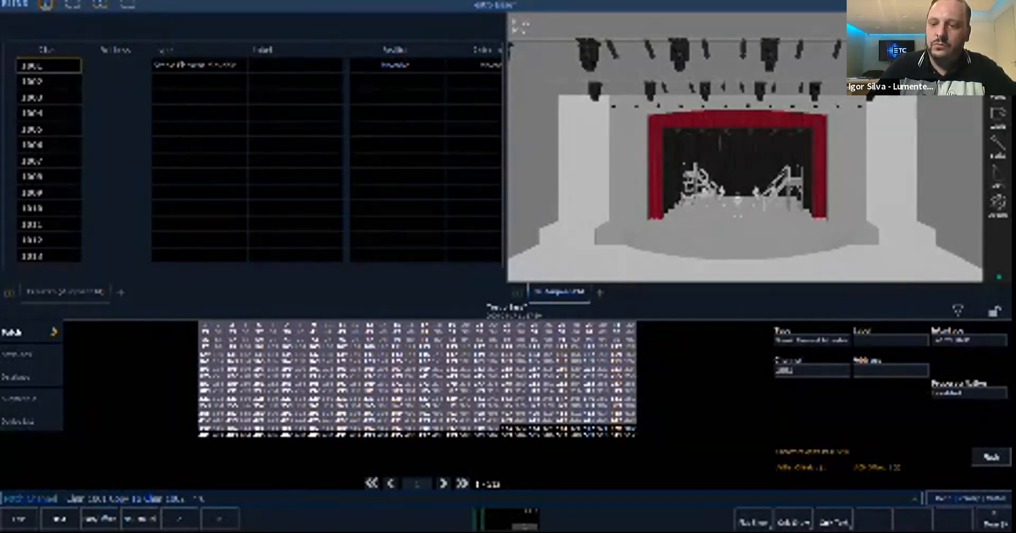
text(1010)
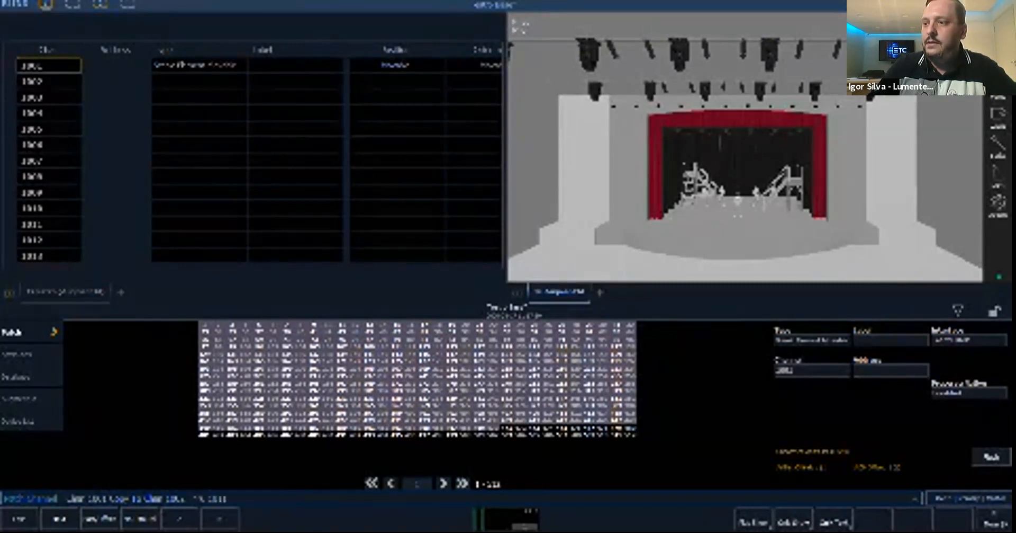
- Copy the patch of channel 1001 to channels 1002 through 1011
key(Return)
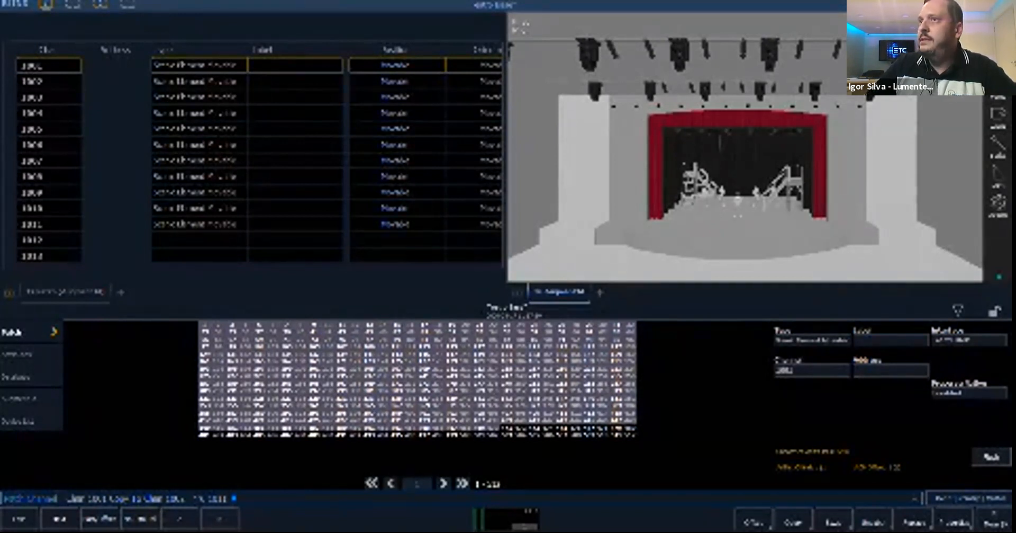
- Leave the patch for the workspace with the full-size Augment3d model and enter the model's edit mode
click(72, 6)
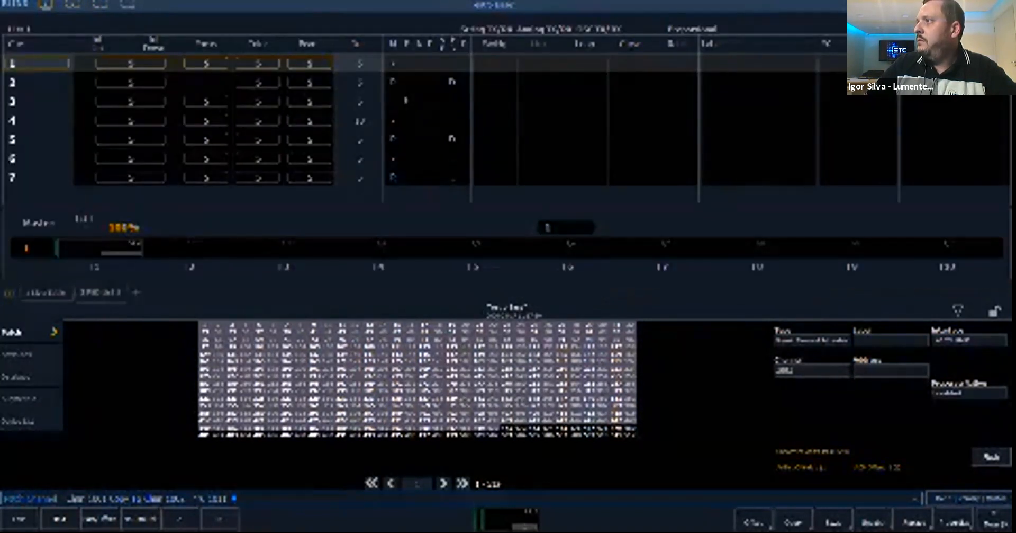
click(969, 5)
click(729, 79)
key(F1)
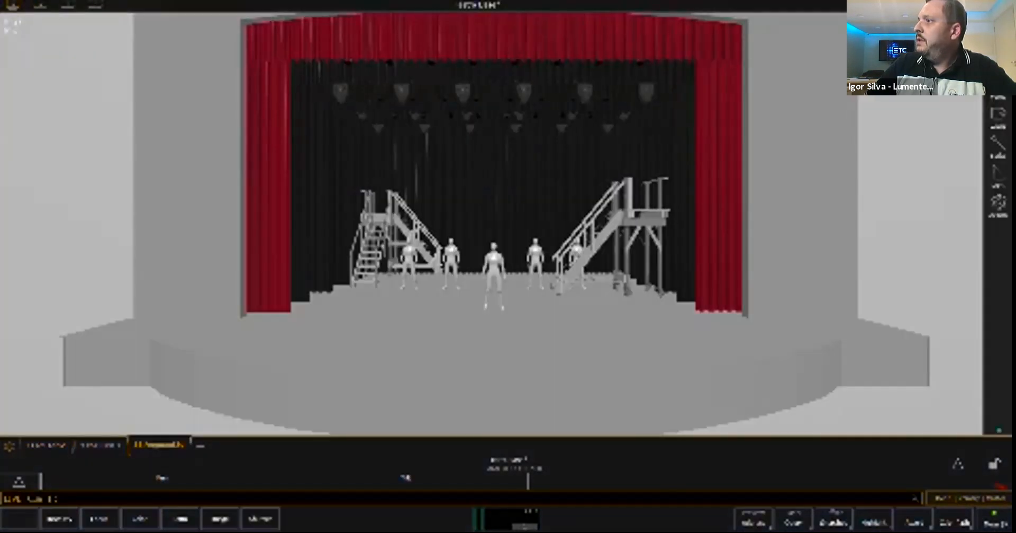
scroll(491, 223, down, 1)
key(F2)
scroll(450, 229, down, 2)
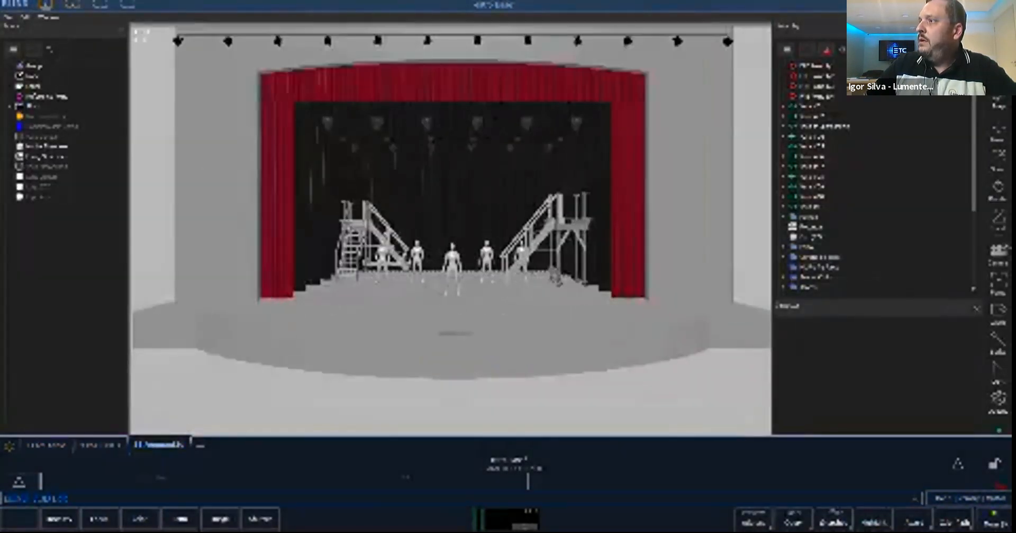
scroll(451, 229, down, 3)
middle_drag(450, 228, 444, 259)
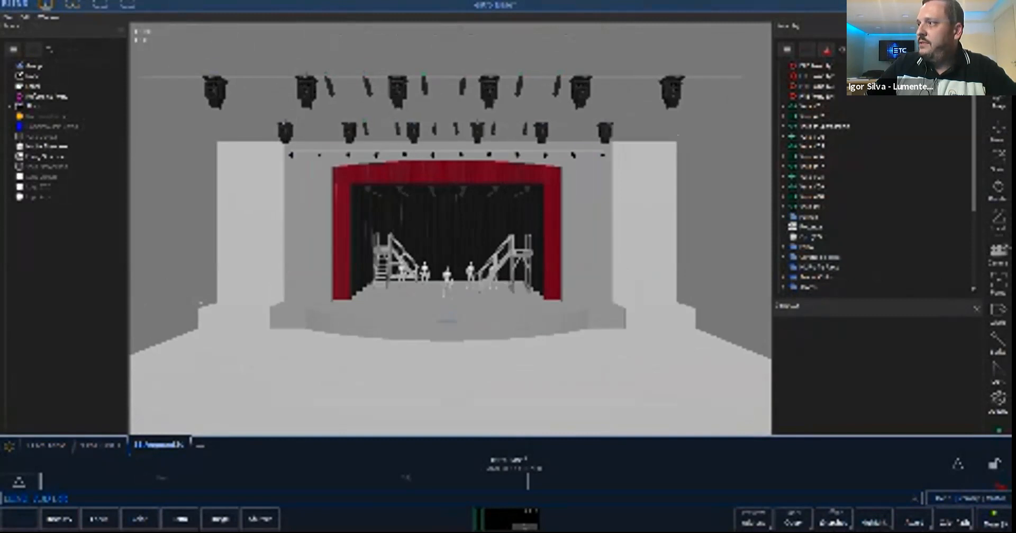
- Move the frontmost lighting bar into the channel 1001 object in the model's object hierarchy
scroll(873, 180, down, 4)
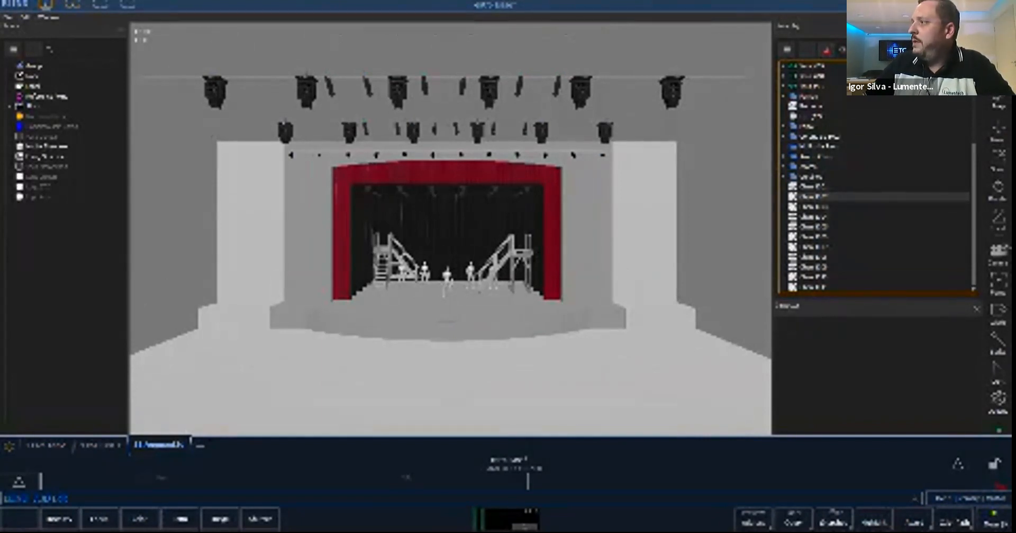
scroll(873, 191, up, 2)
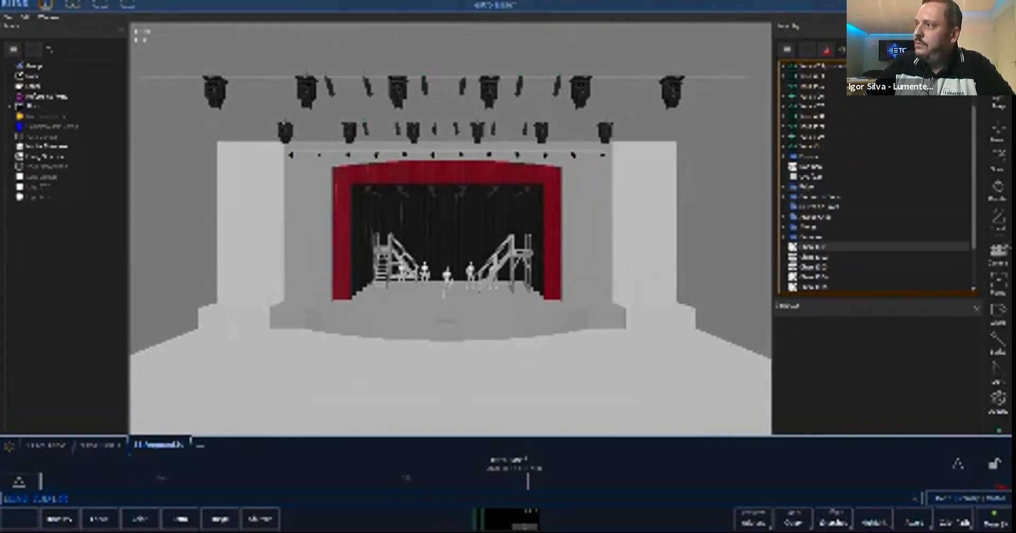
scroll(874, 246, up, 2)
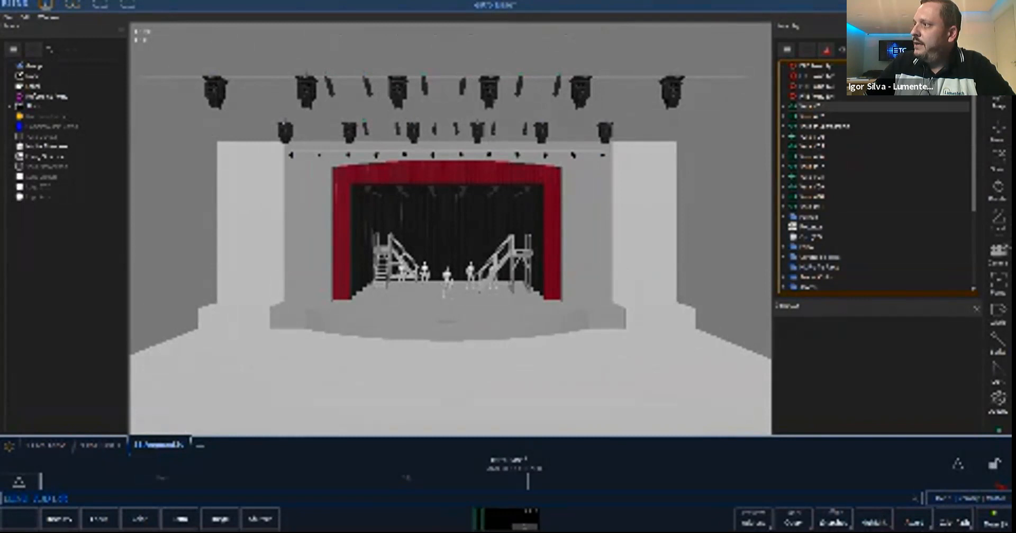
click(815, 105)
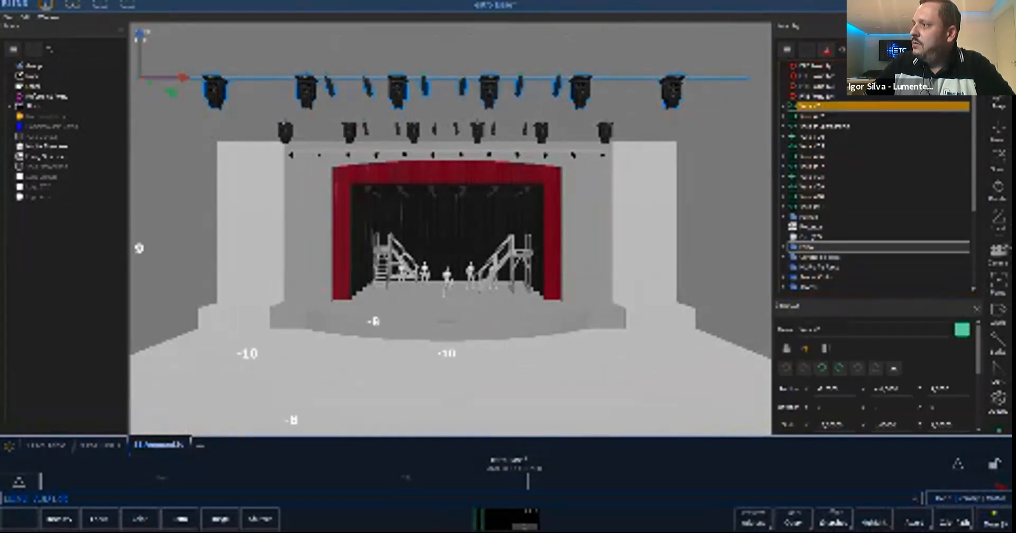
scroll(873, 238, down, 4)
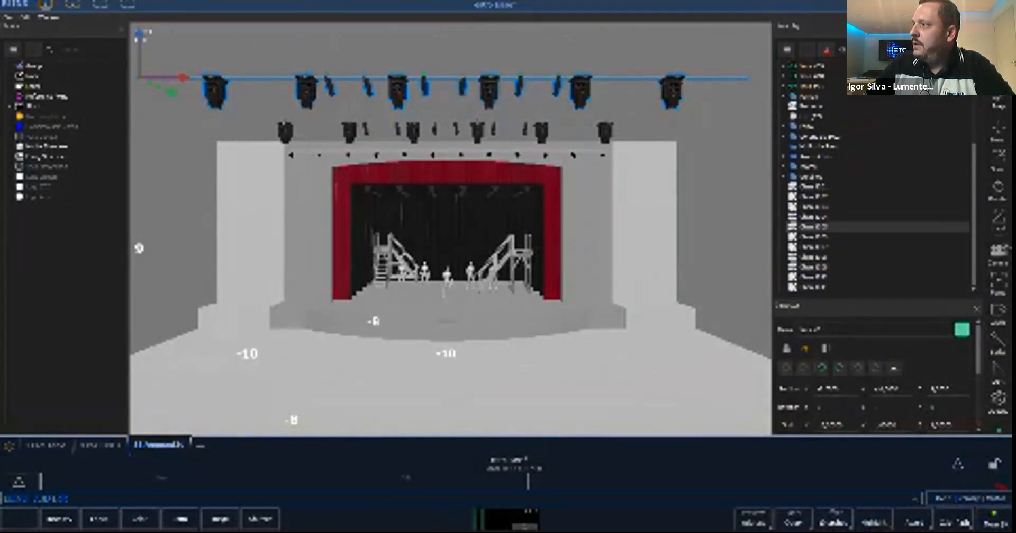
key(Delete)
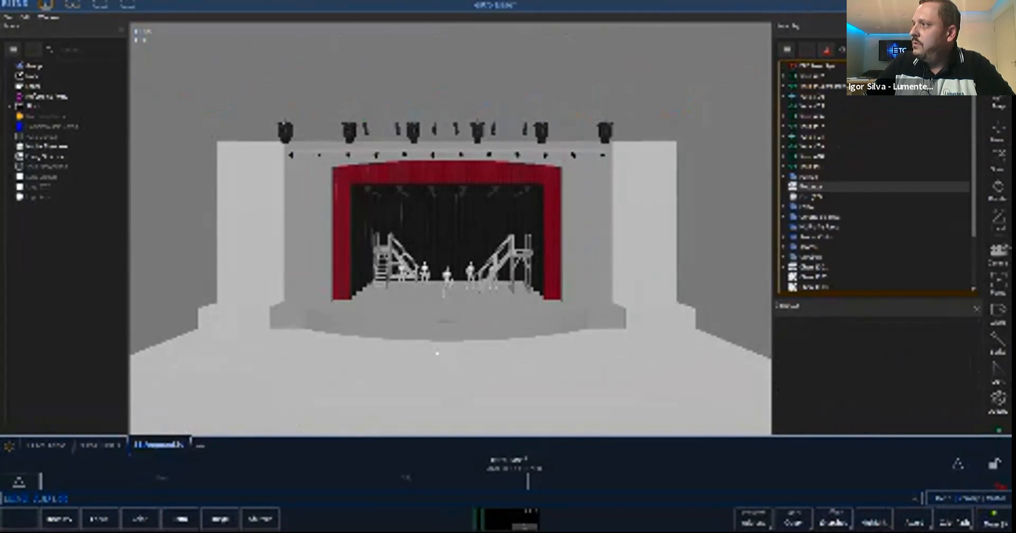
- Move the second lighting bar into channel 1002 and the third into channel 1003, and inspect the contents of channel 1001
key(ctrl+z)
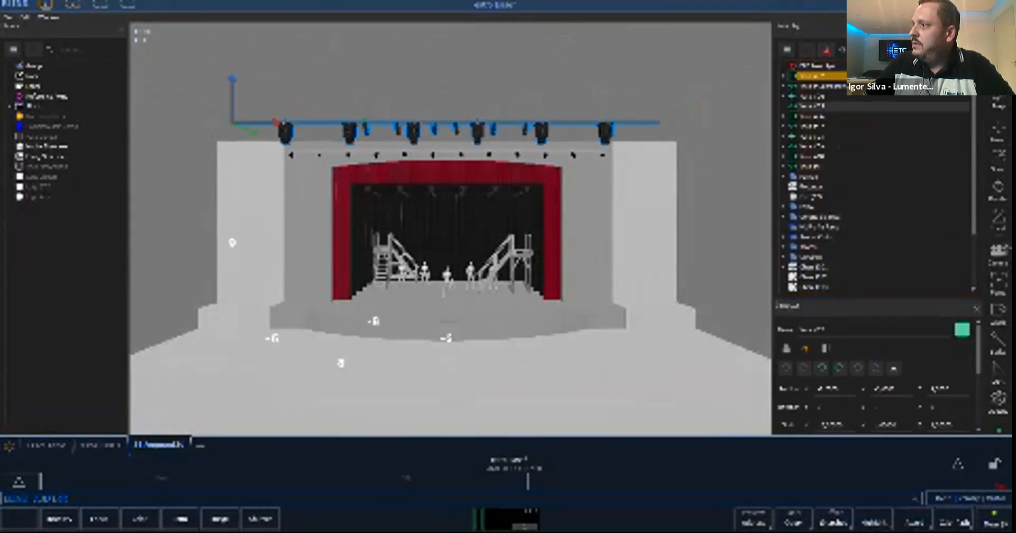
key(Delete)
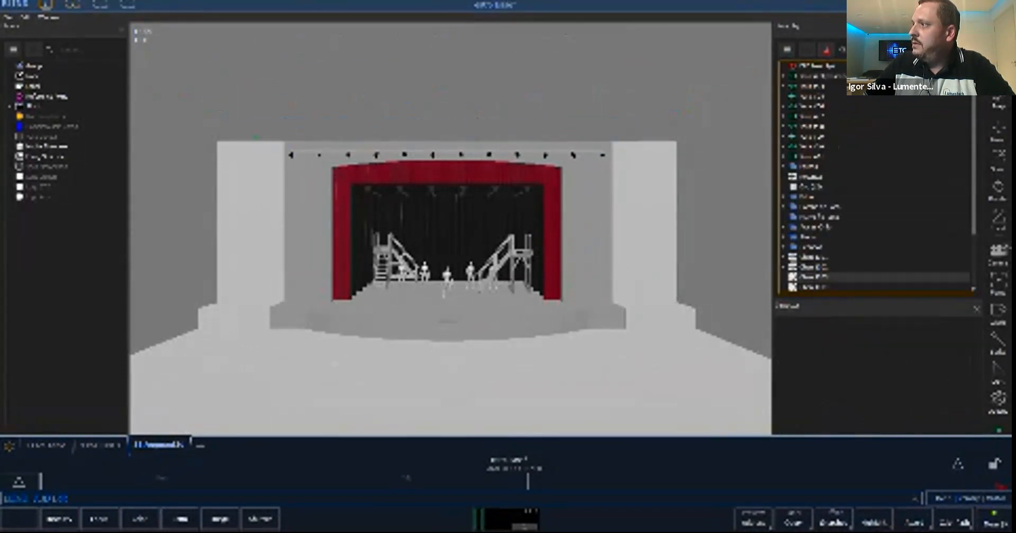
click(821, 76)
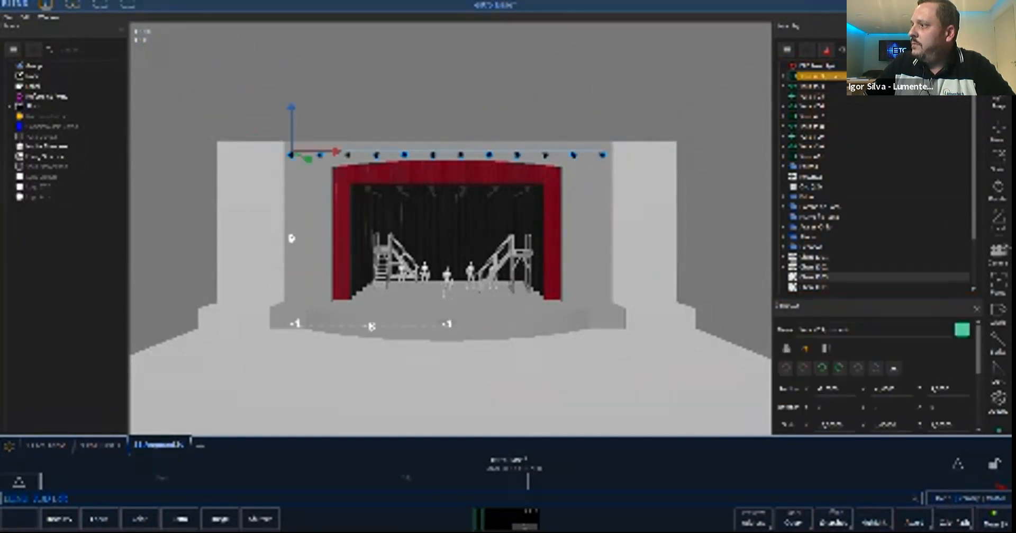
key(Delete)
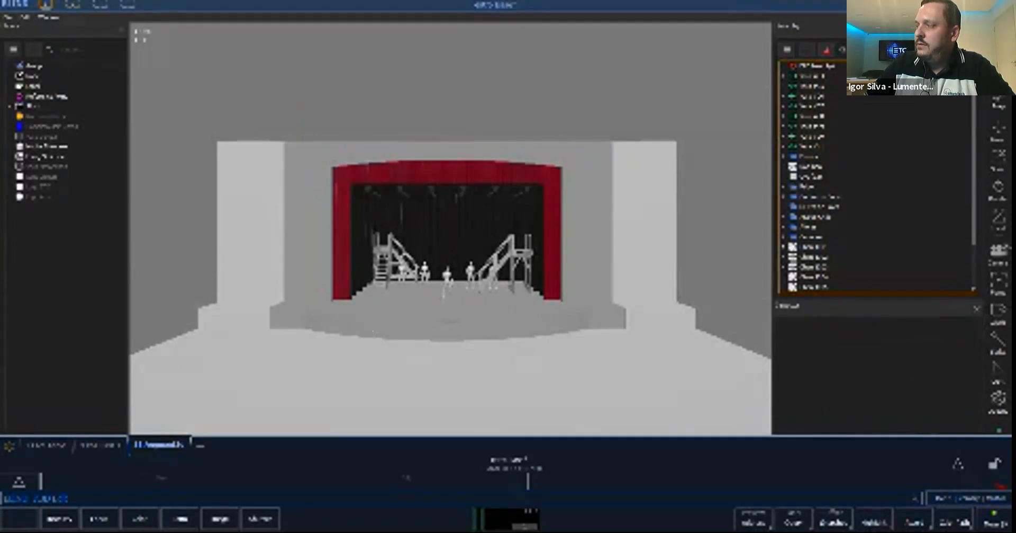
click(784, 247)
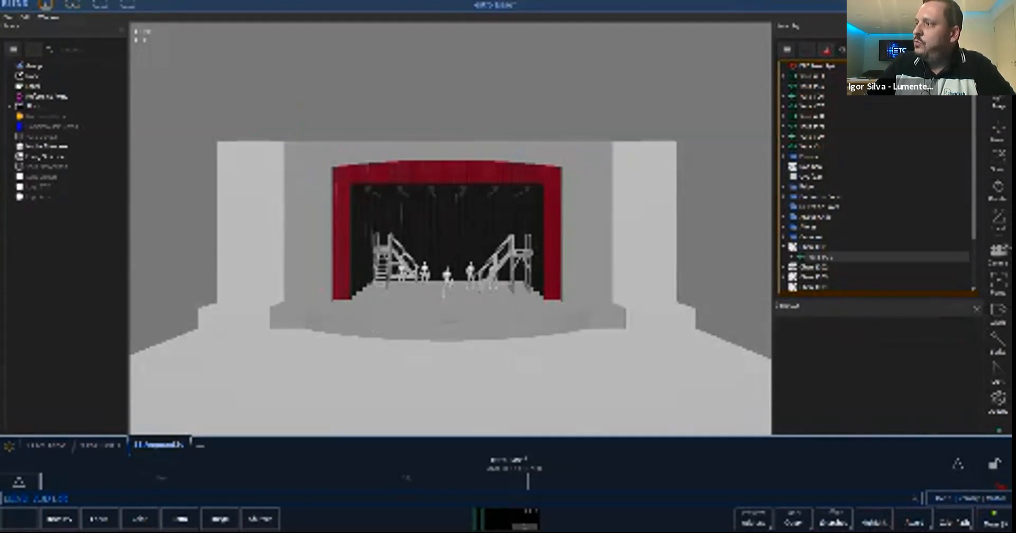
click(784, 247)
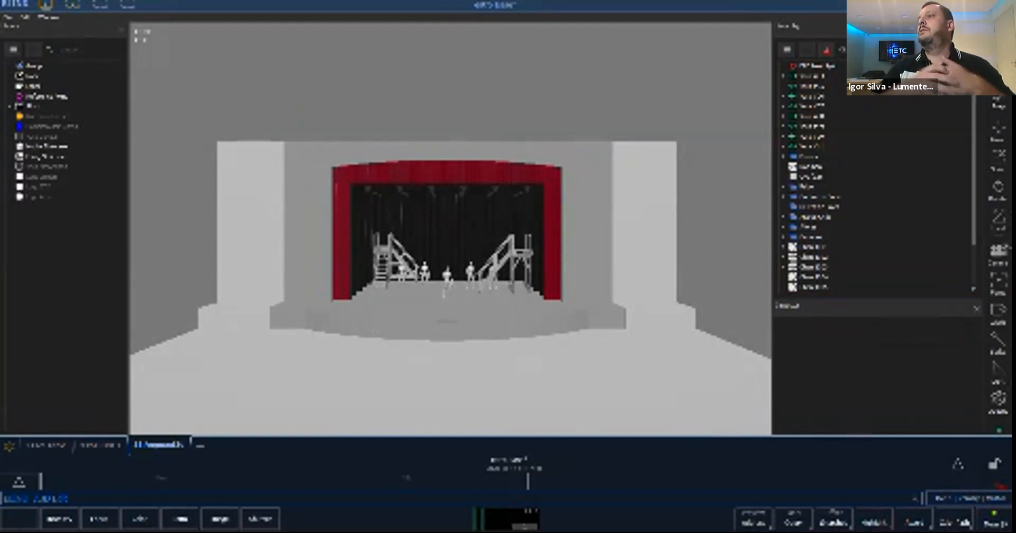
- Return to live mode in the workspace combining Augment3d, encoders and direct selects, and go to cue Out
key(F1)
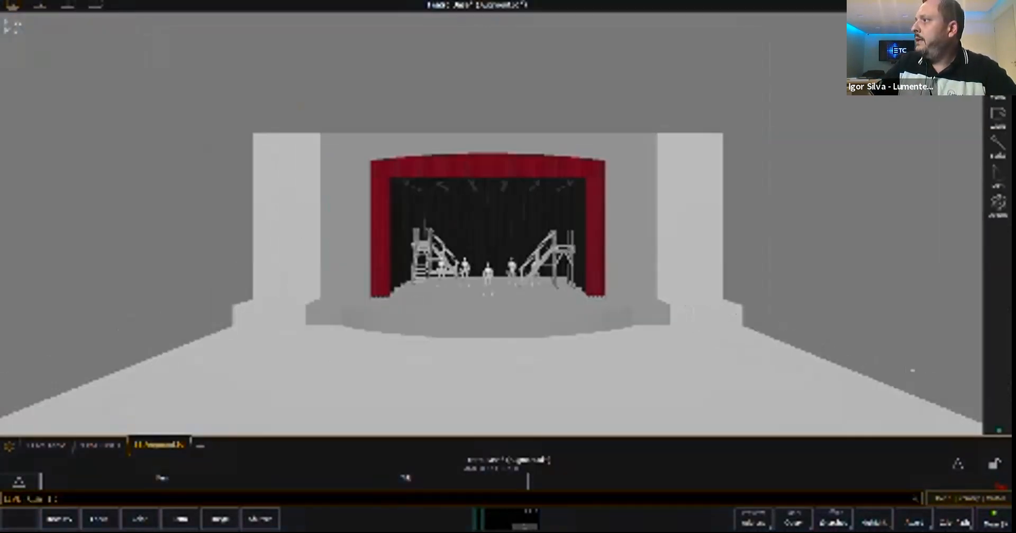
click(915, 106)
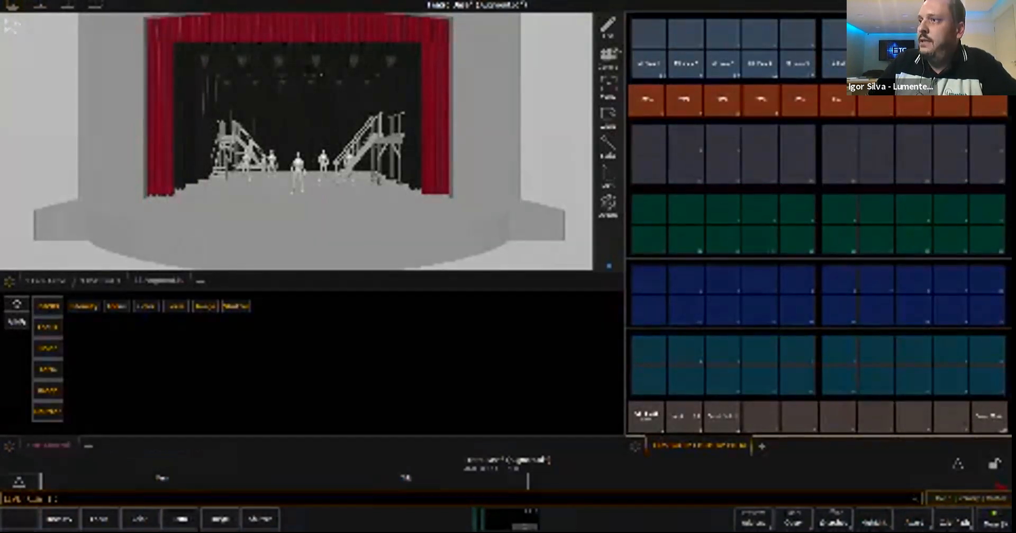
scroll(296, 141, down, 5)
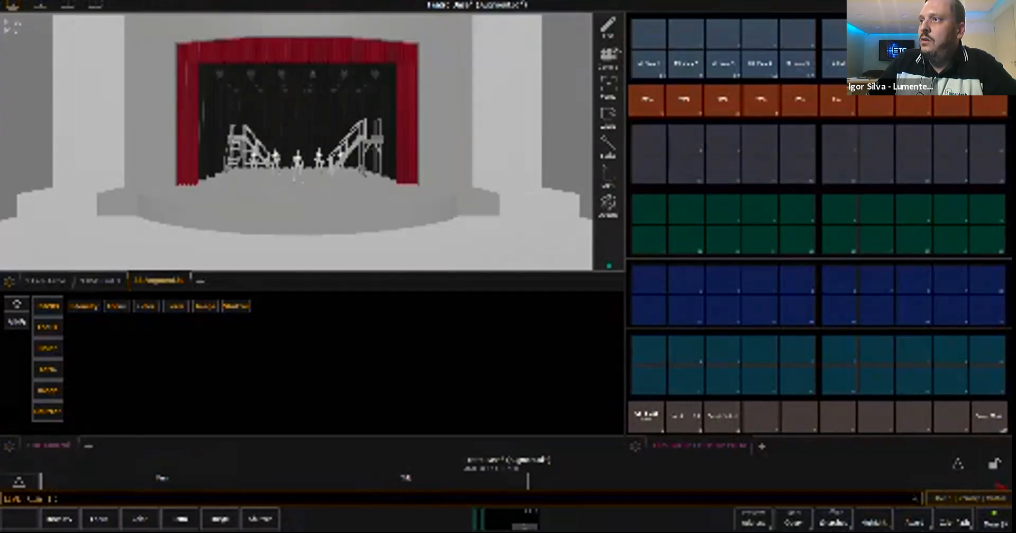
middle_drag(297, 116, 295, 171)
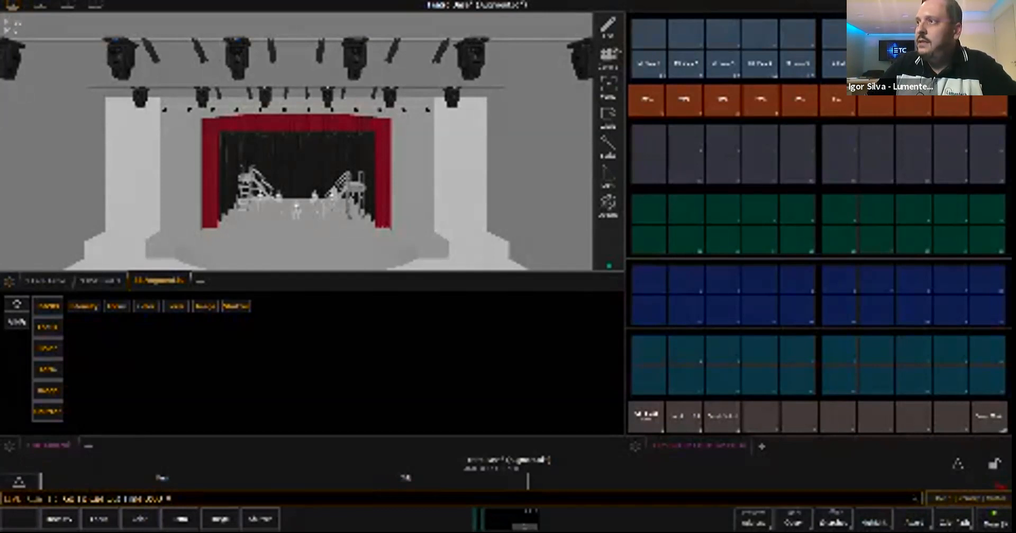
scroll(297, 141, down, 2)
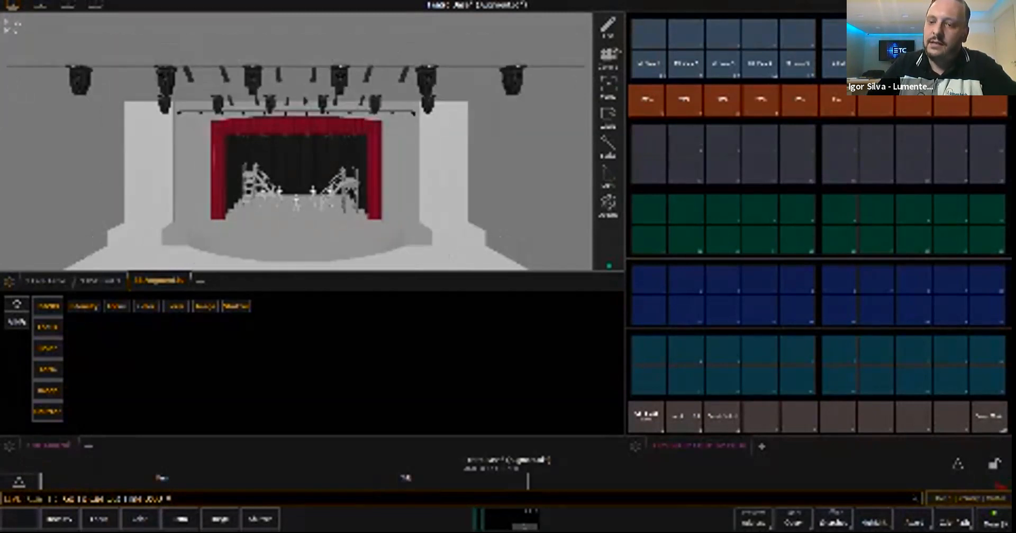
- Try the focus, orientation and rotation speed controls of channel 1001, home them, and go to cue Out with time 0
text(1001)
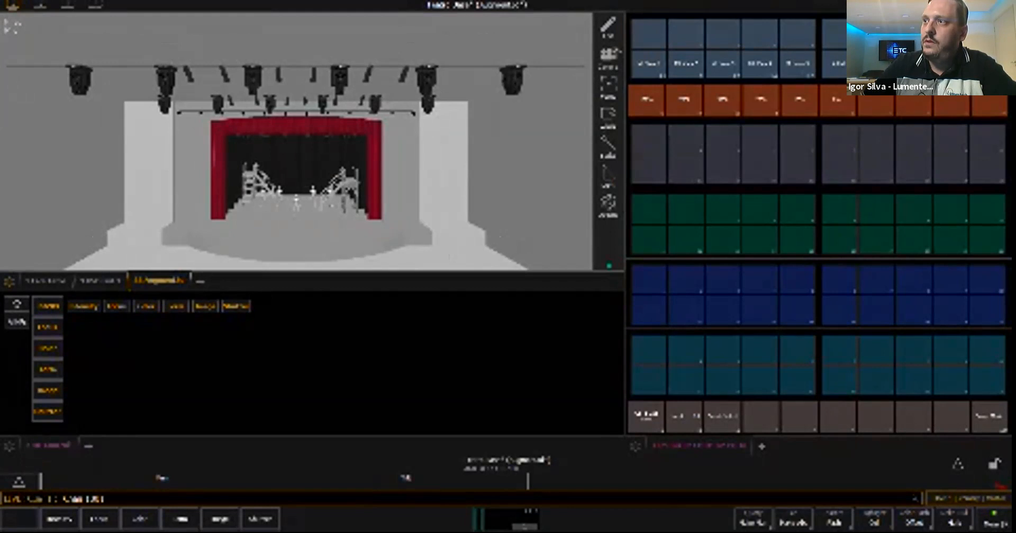
key(Return)
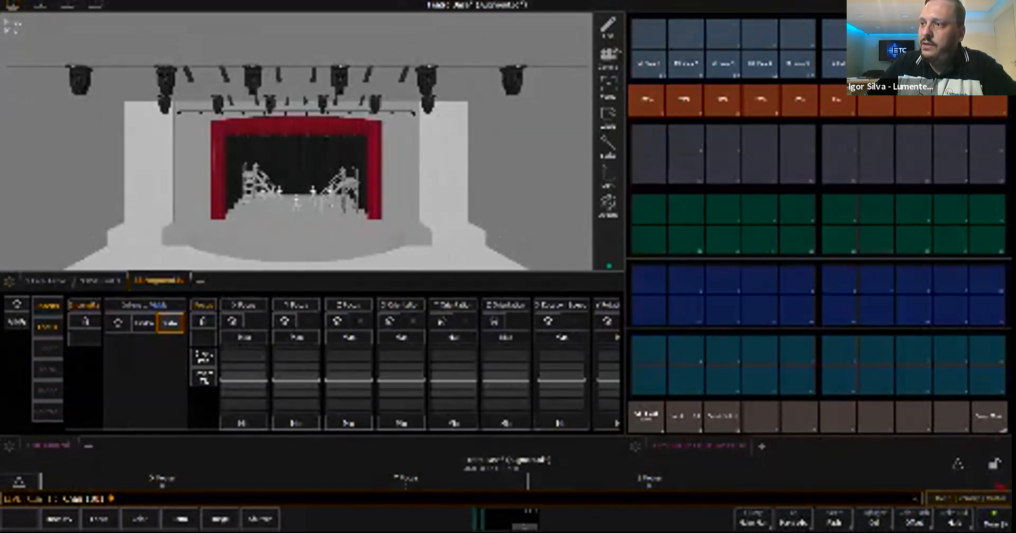
mouse_move(349, 380)
mouse_down()
mouse_move(349, 414)
mouse_move(349, 378)
mouse_up()
click(337, 321)
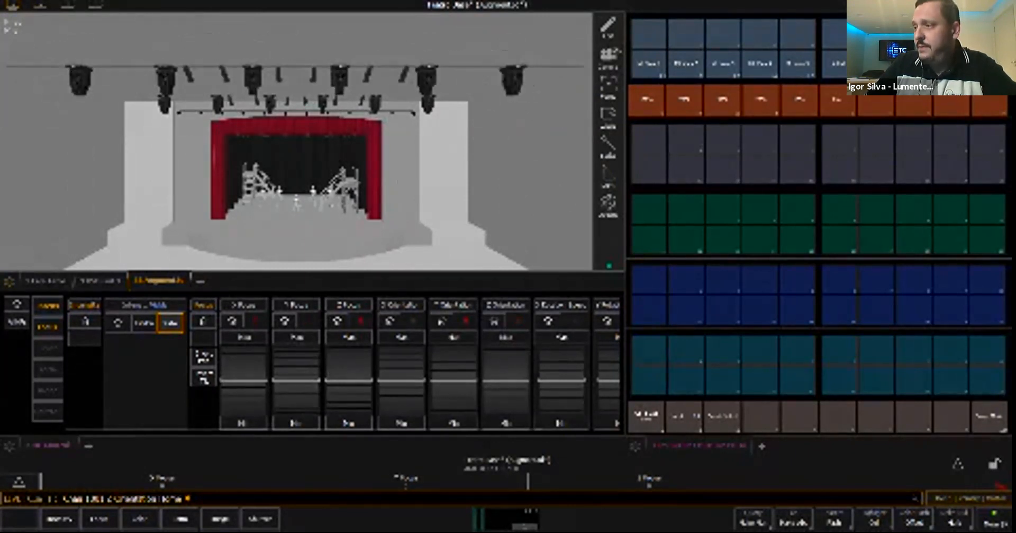
drag(371, 364, 252, 364)
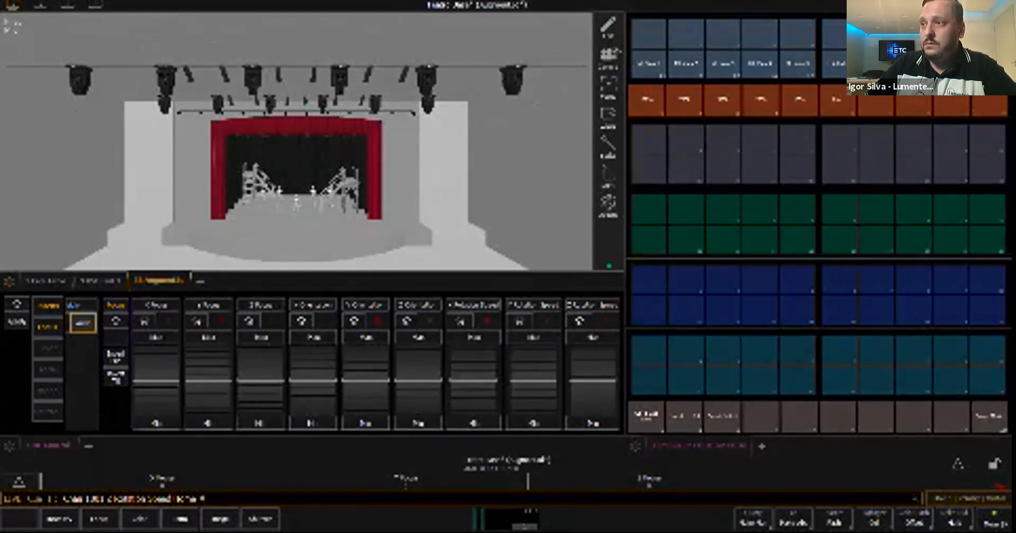
click(647, 417)
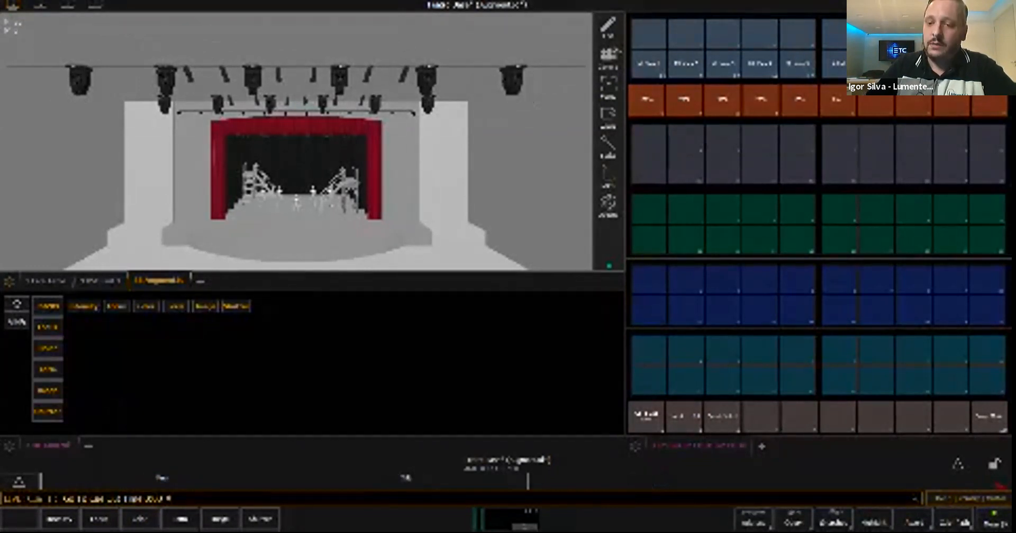
- Try lowering the three lighting bars together by selecting channels 1001 through 1003, and home their Z Focus
text(10)
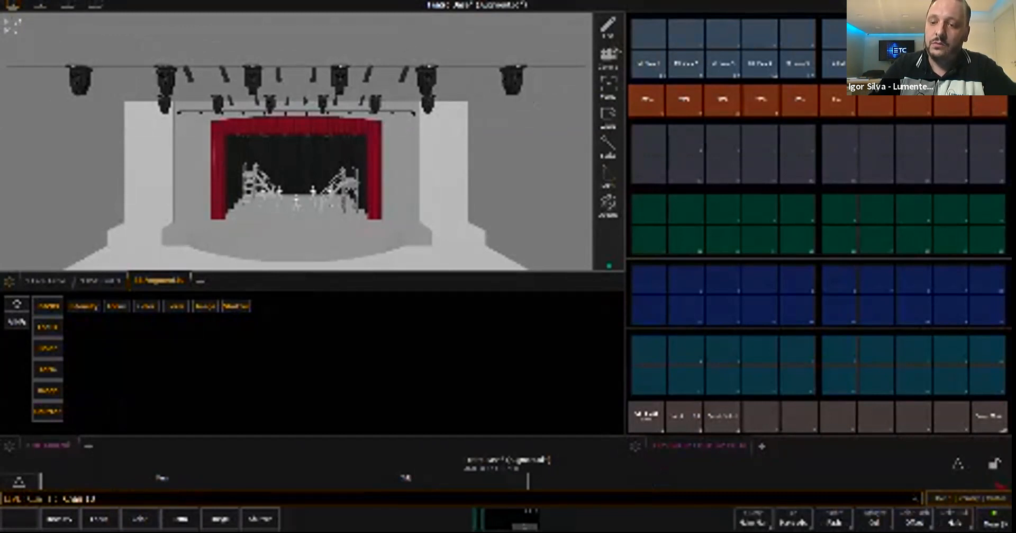
text(1)
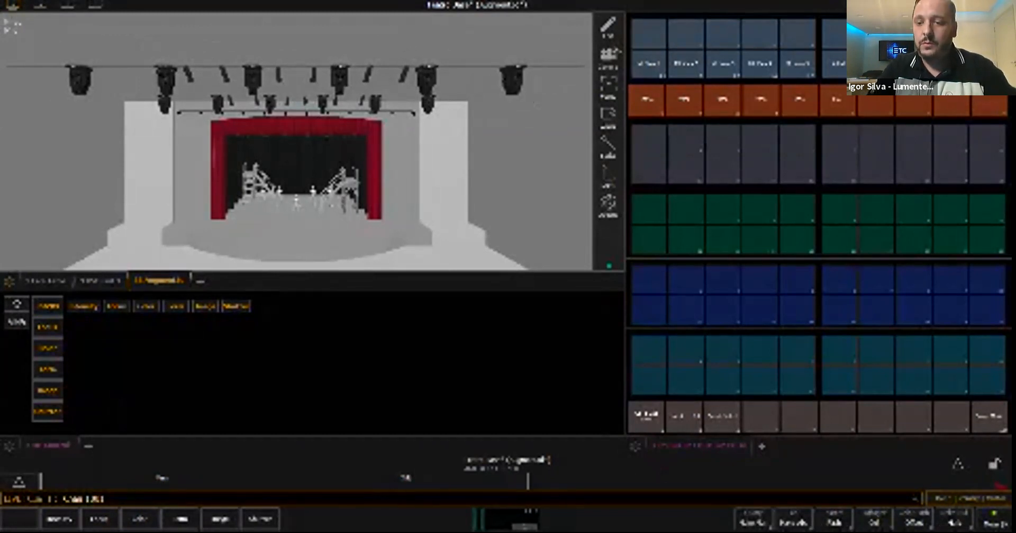
text(t100)
key(Return)
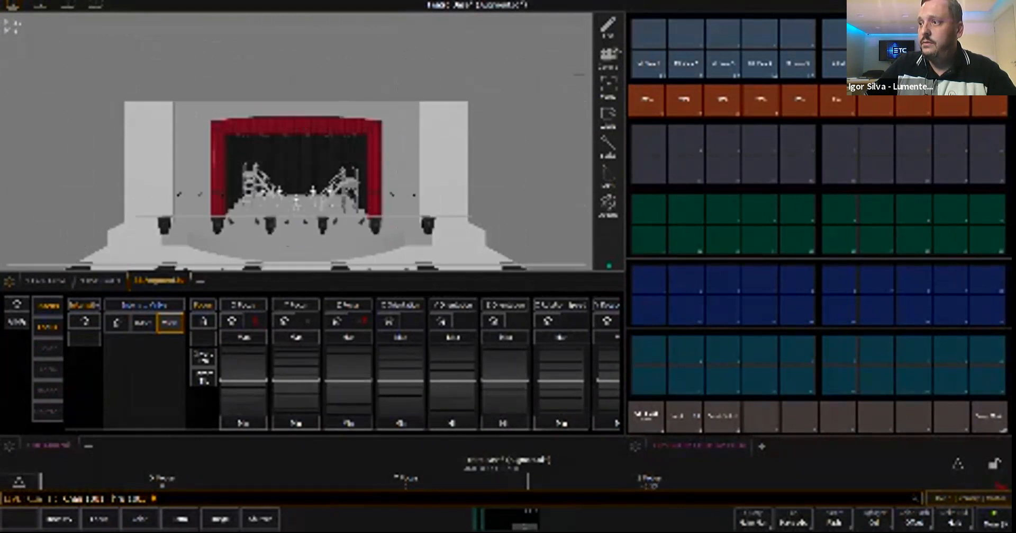
click(337, 320)
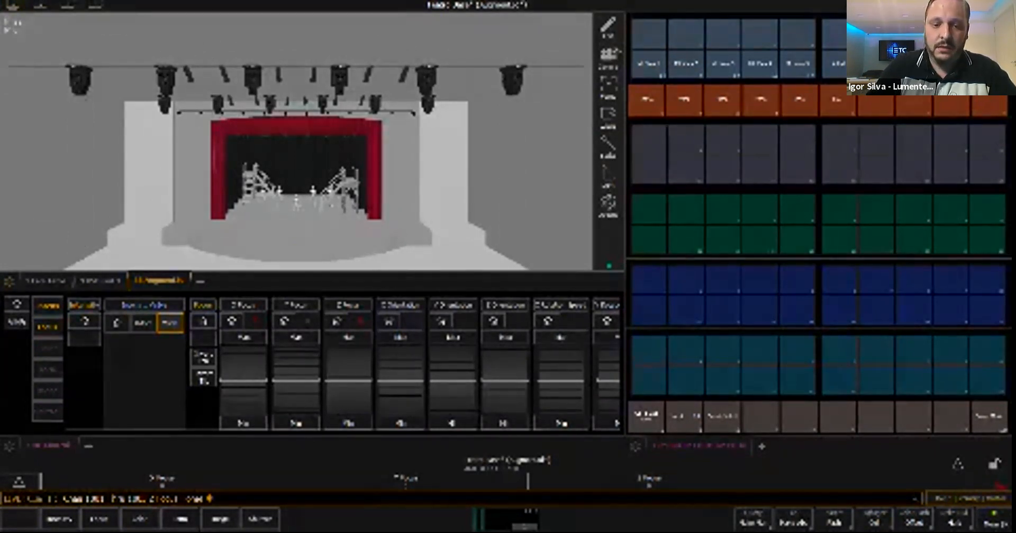
- Try to release the selected channels with a Sneak Out command and clear the command line
key(BackSpace)
key(ctrl+g)
key(o)
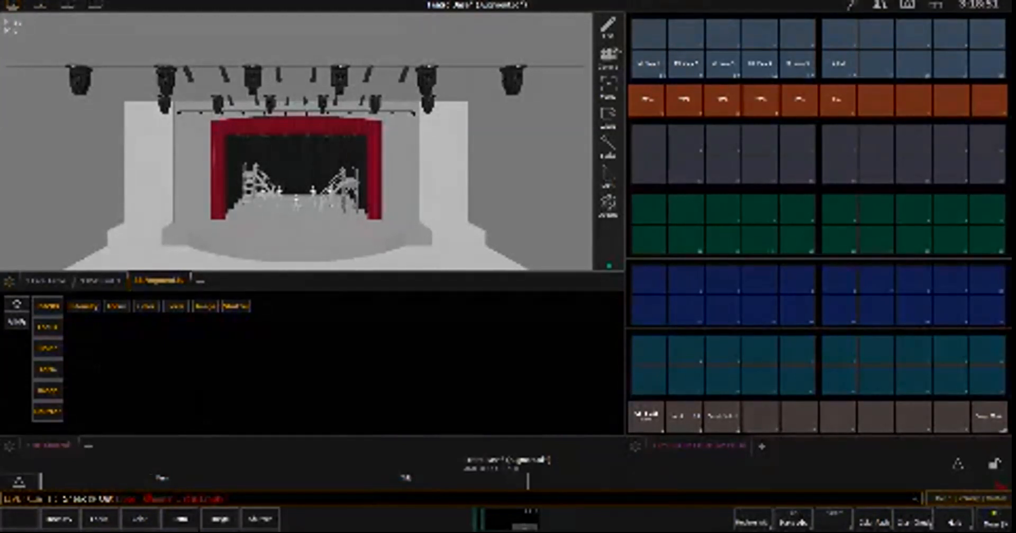
key(BackSpace)
key(BackSpace)
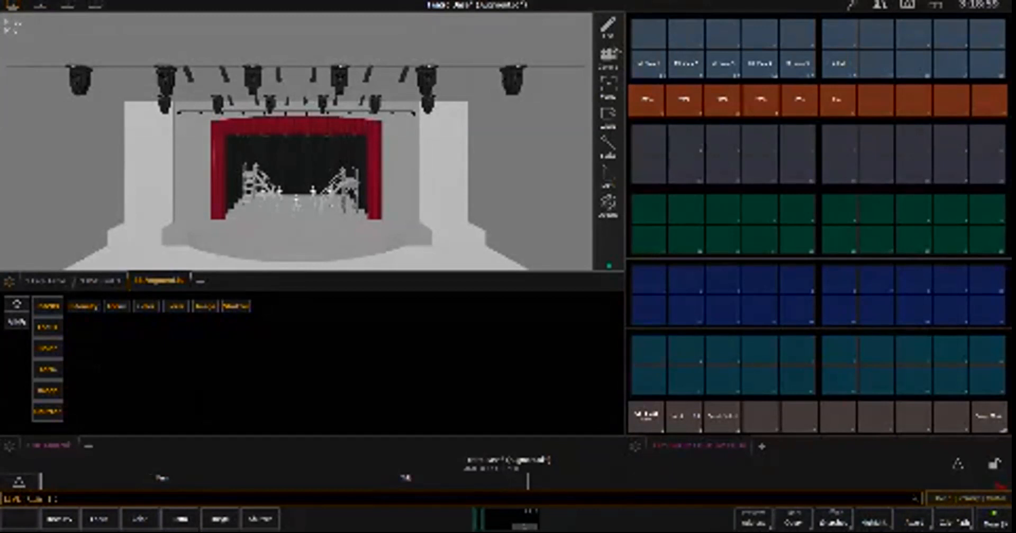
- Select channel 1001 for a trial of its focus controls and go to cue Out with time 0
text(1001)
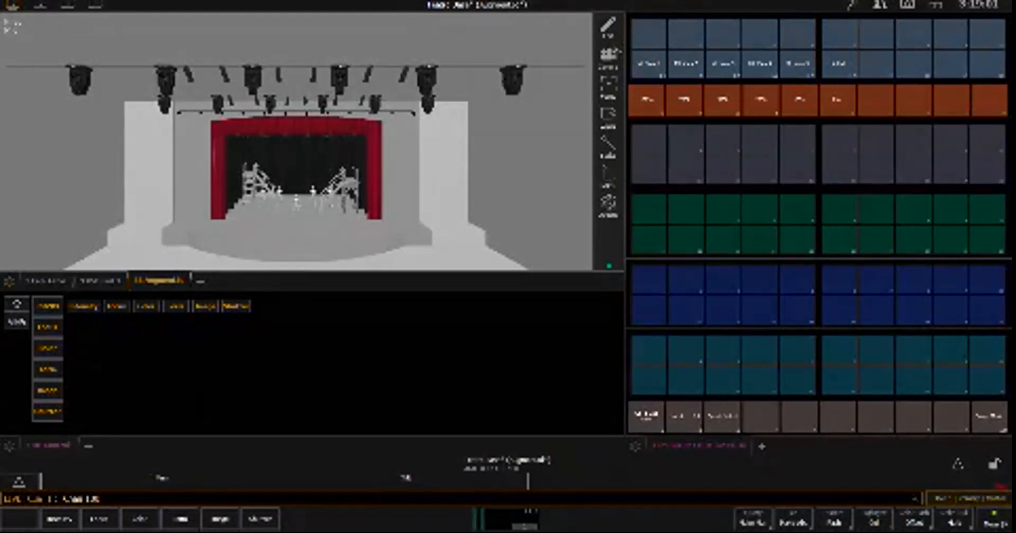
key(Return)
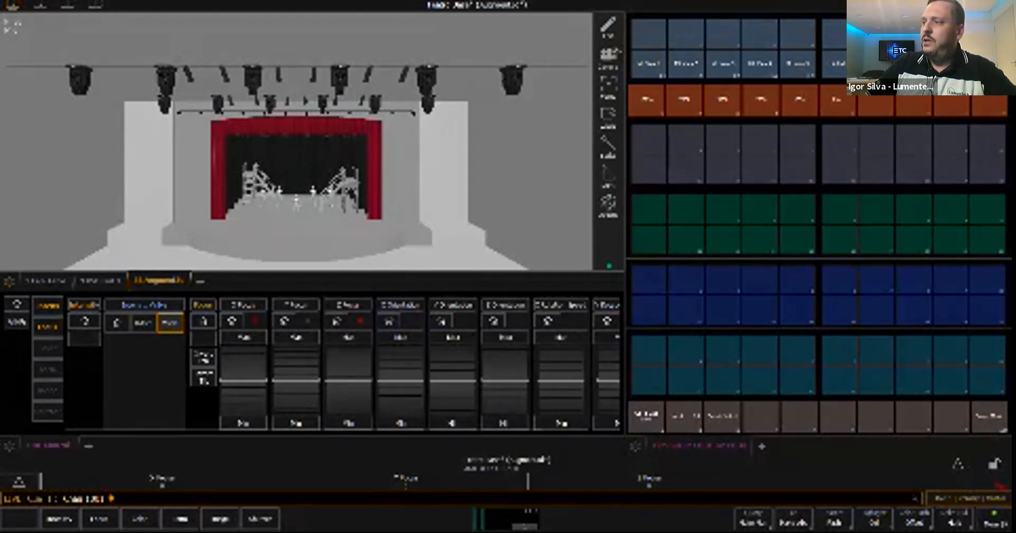
key(ctrl+g)
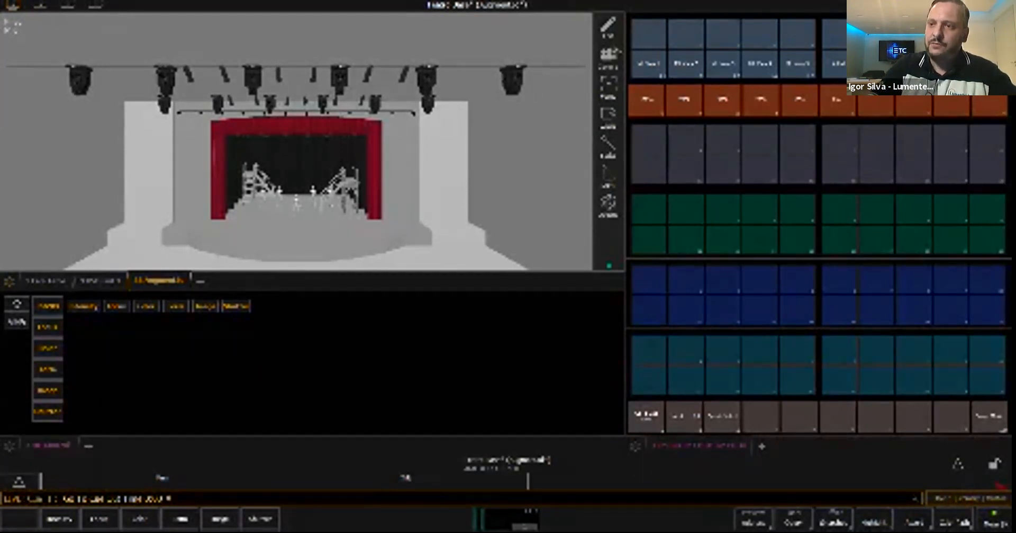
- Select channel 1001, try homing its intensity, and clear the command line
text(1001)
key(Return)
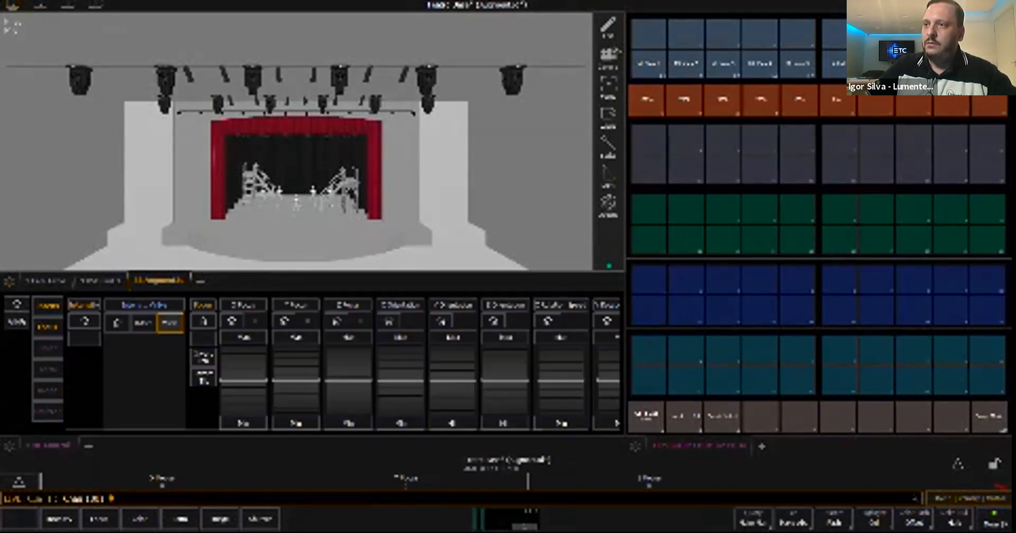
text(e 200)
key(Return)
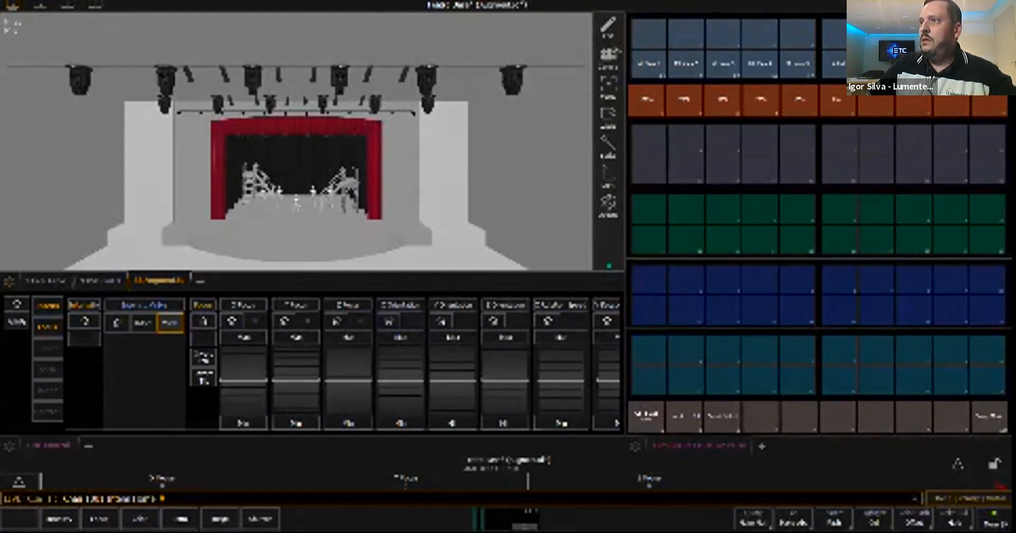
key(BackSpace)
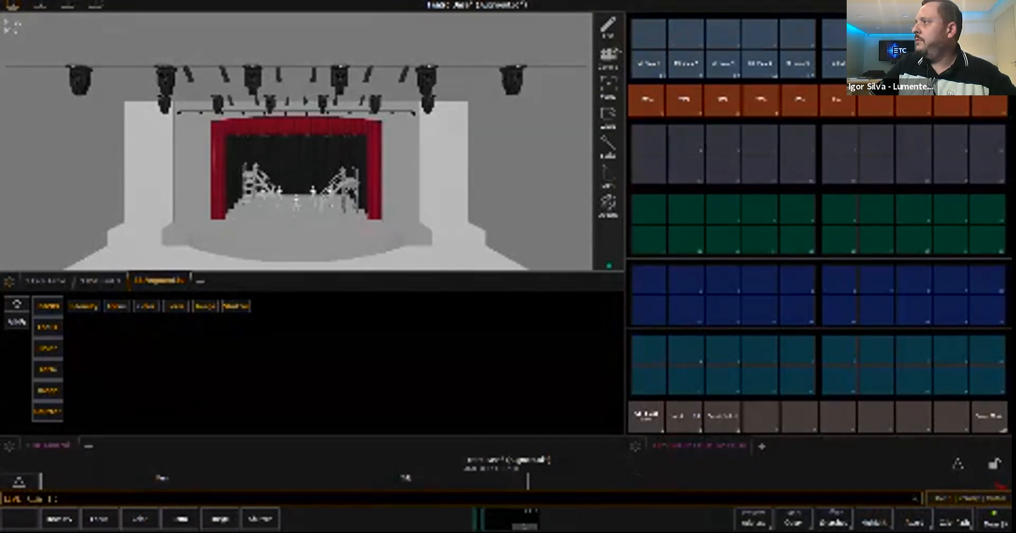
- Check the full-size Augment3d workspace in edit and live mode, and open the patch workspace
key(Tab)
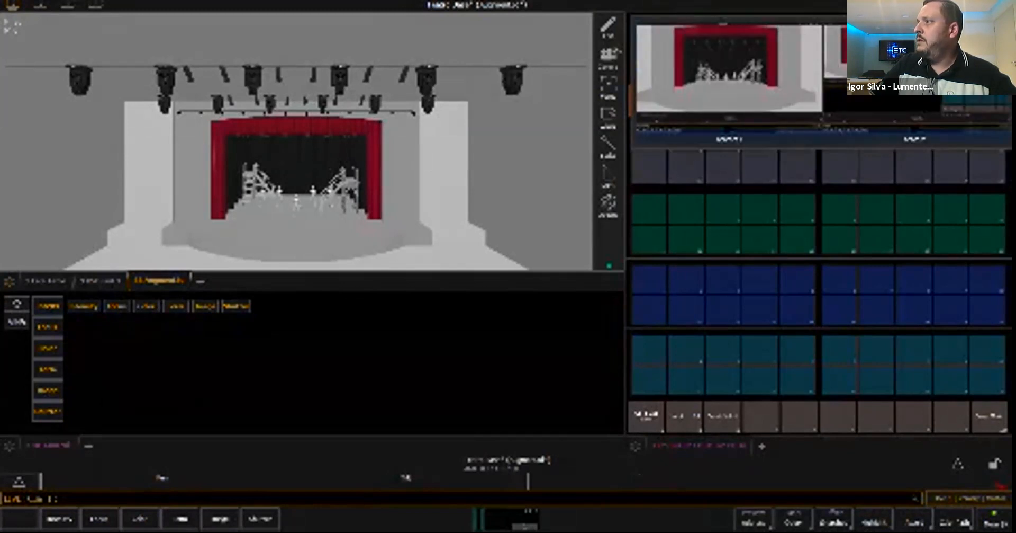
click(729, 71)
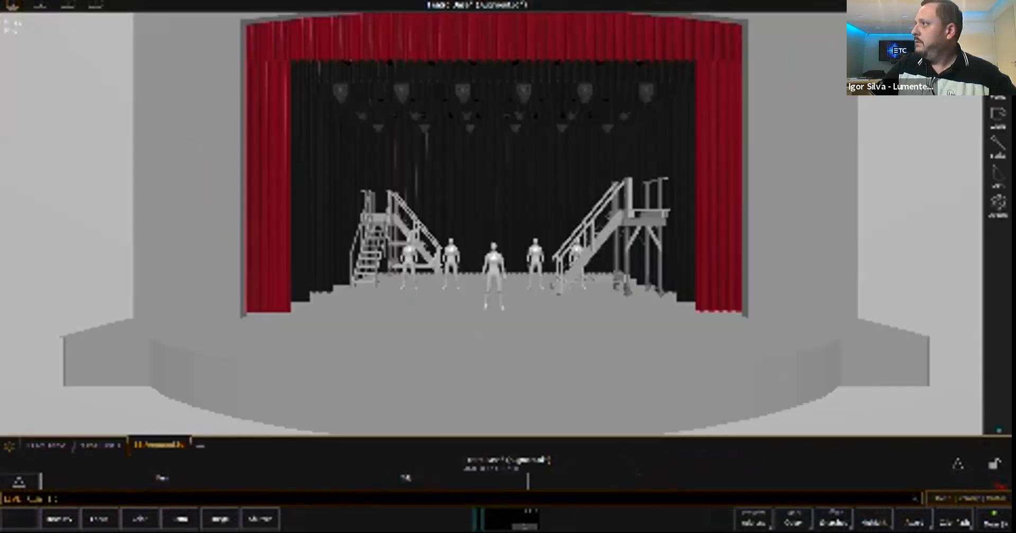
key(F2)
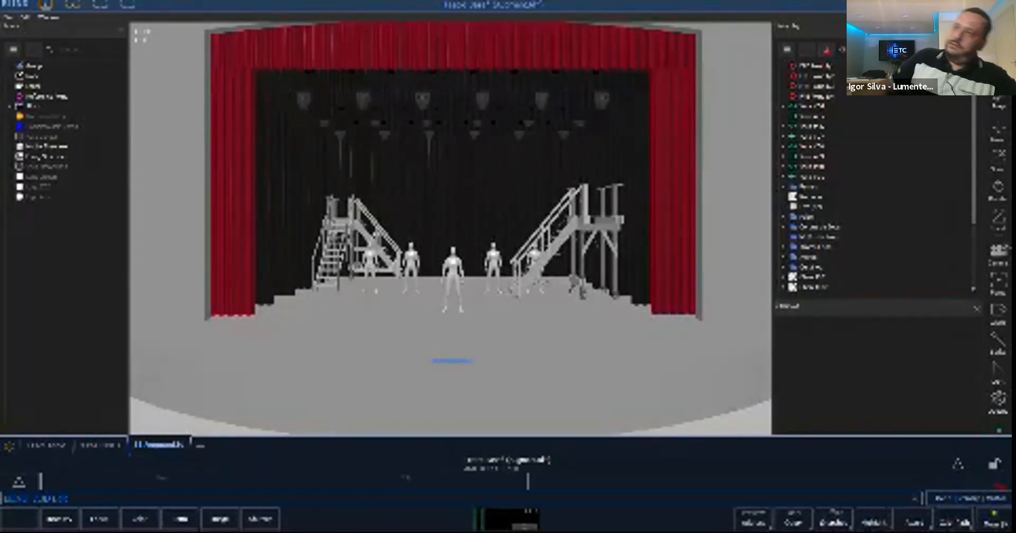
key(F1)
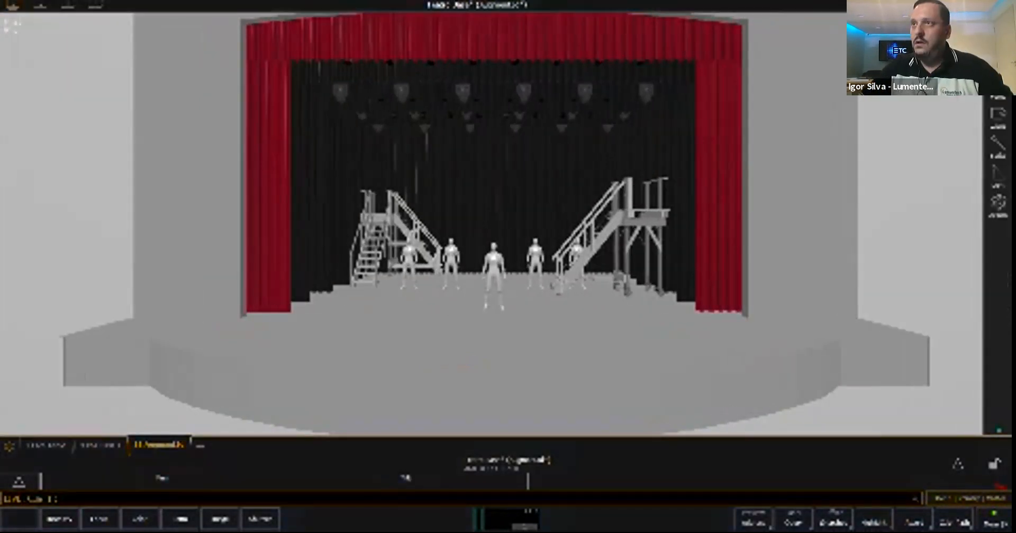
click(67, 4)
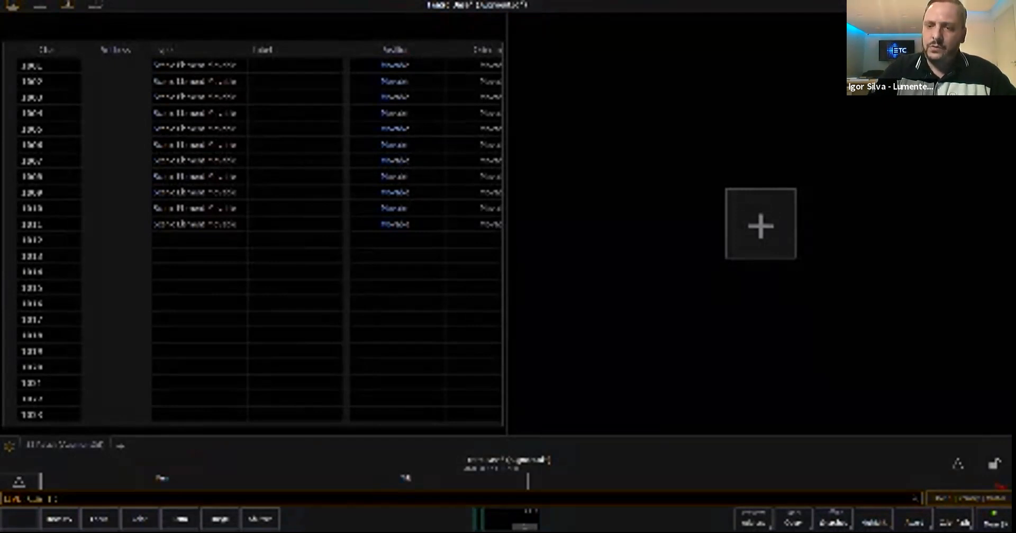
text(1001)
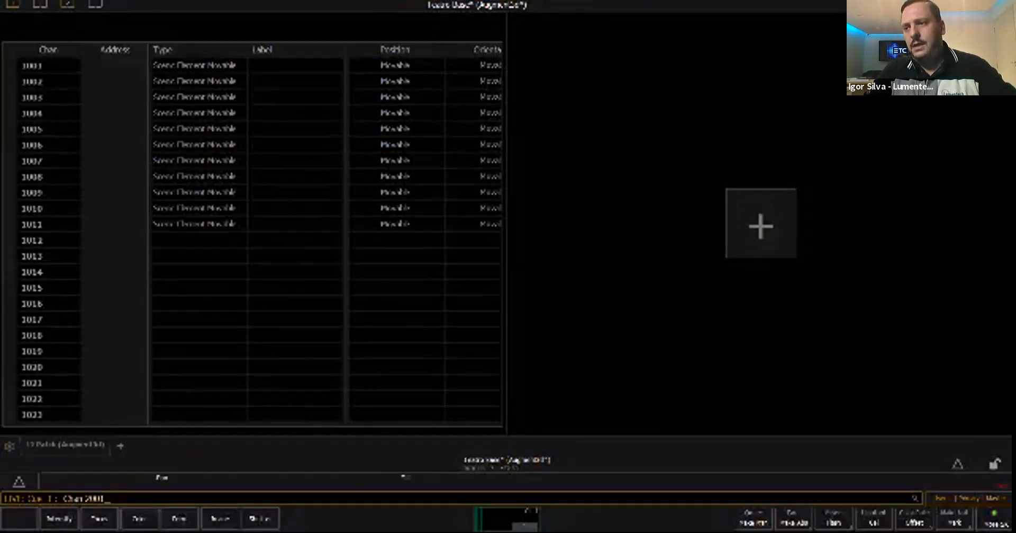
text(t1006)
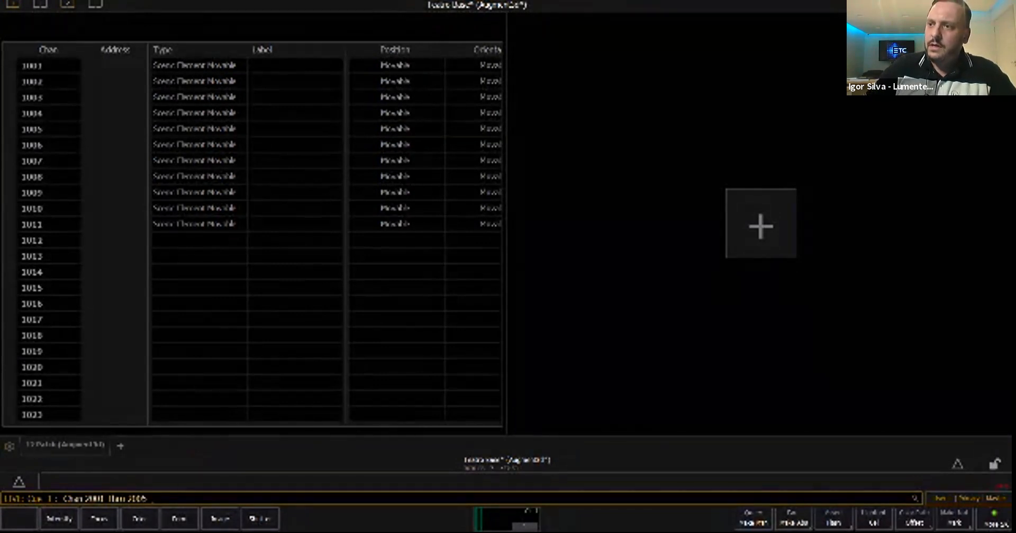
- Patch channels 2001 through 2005 with the Scenic Element Movable type already used in the show
key(F2)
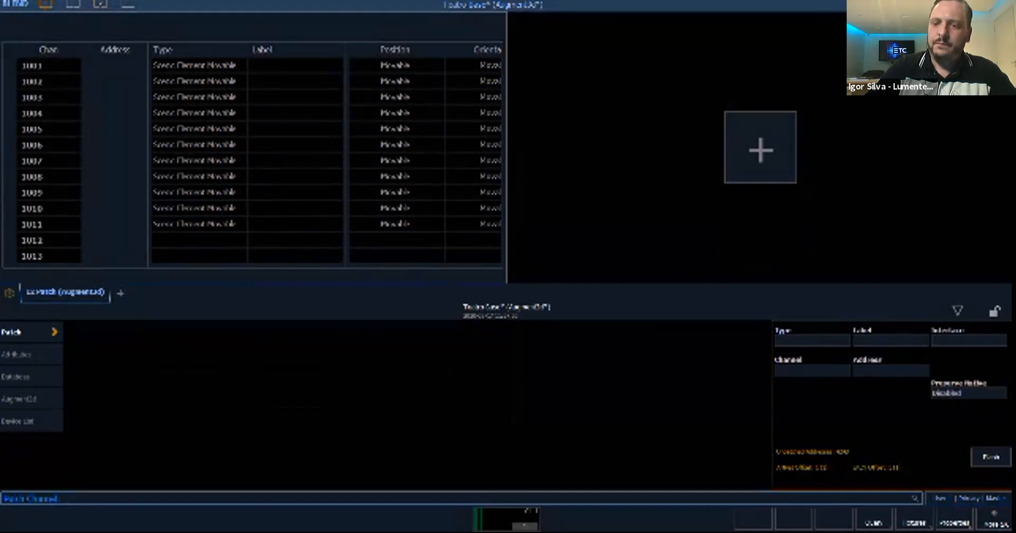
text(2001)
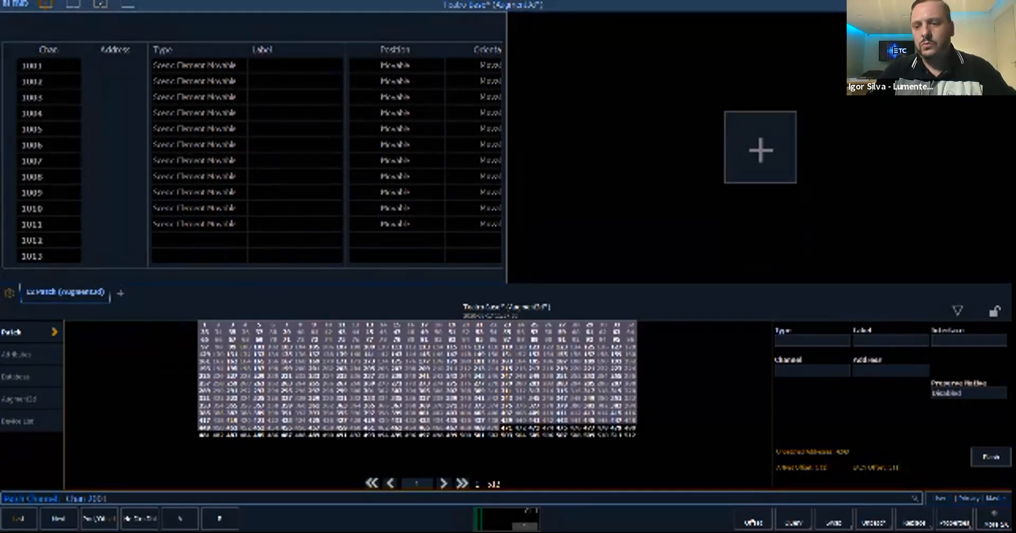
text(t2006)
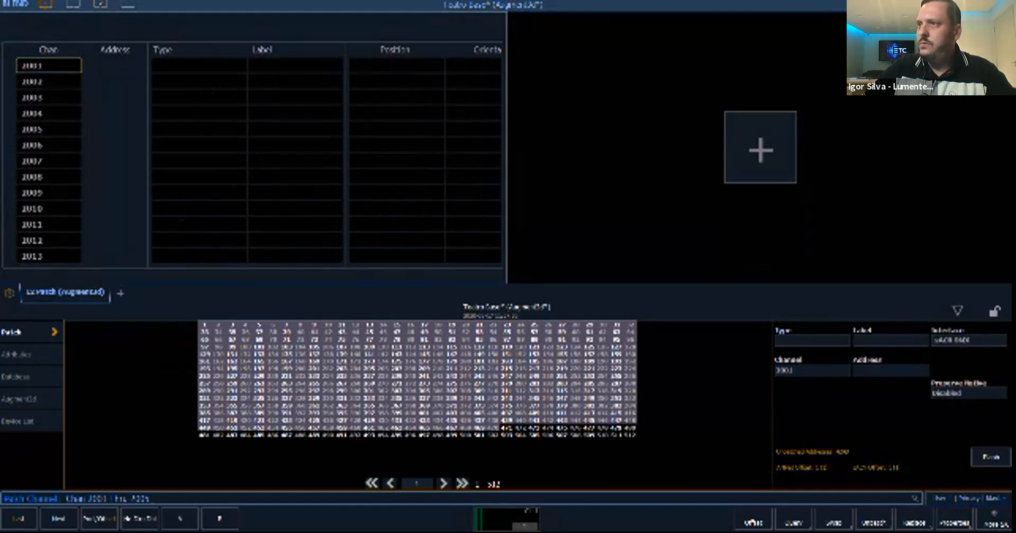
click(812, 340)
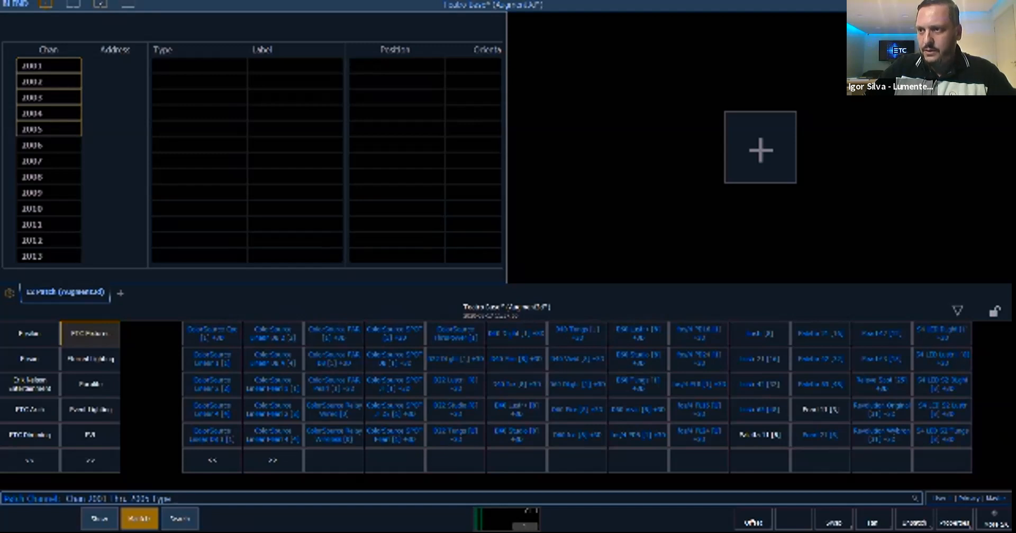
click(100, 519)
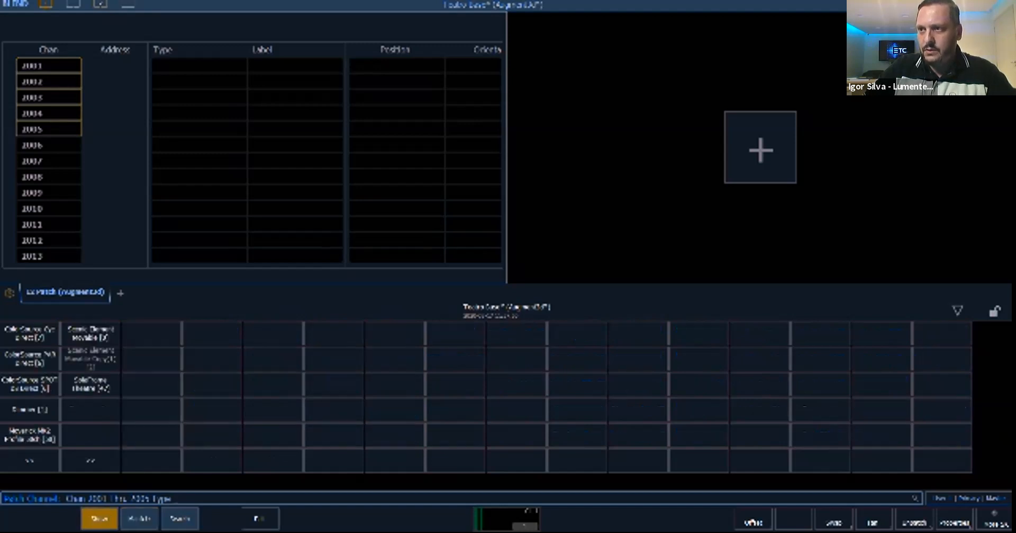
click(90, 333)
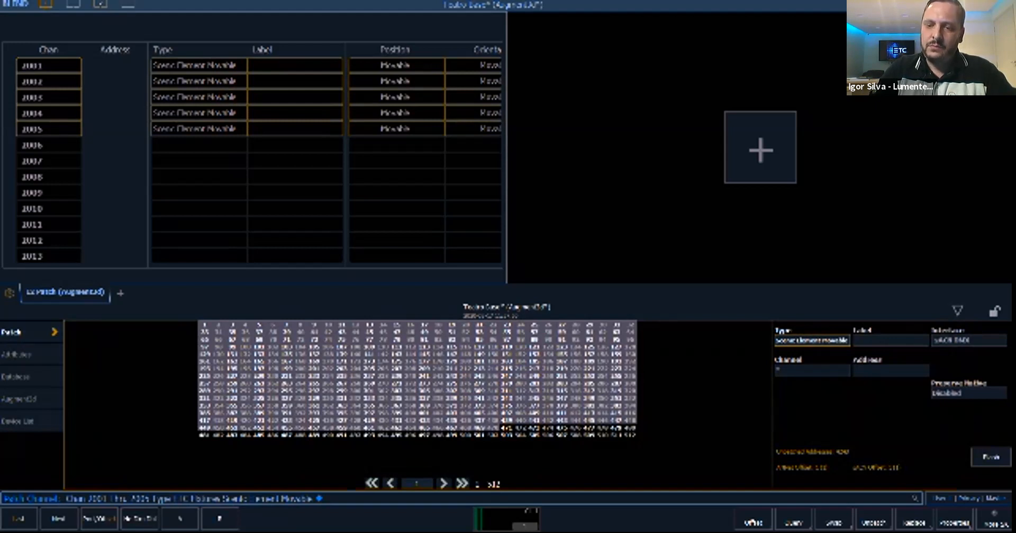
- Patch channels 3001 through 3003 with the non-movable Scenic Element type from ETC Fixtures
text(3001)
key(Return)
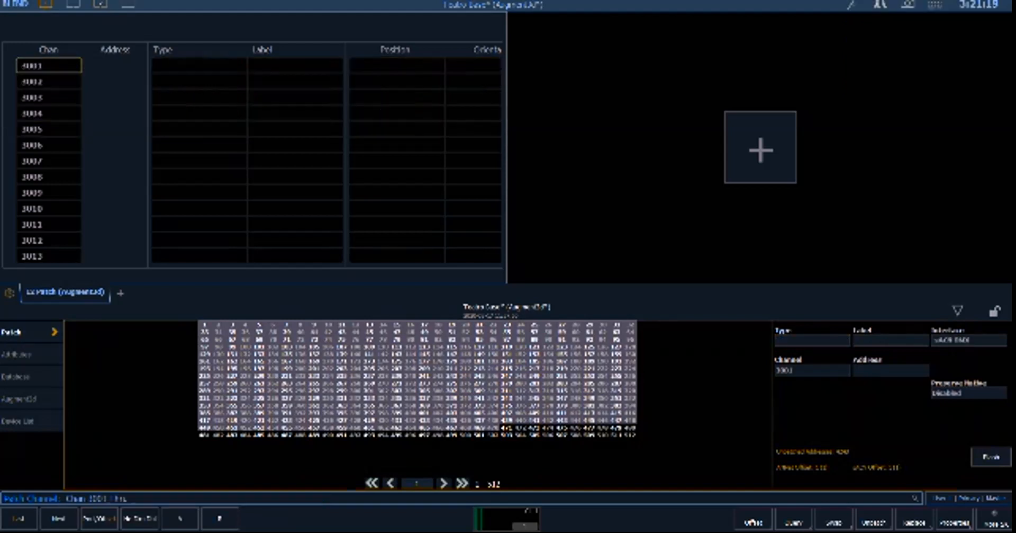
text(3001)
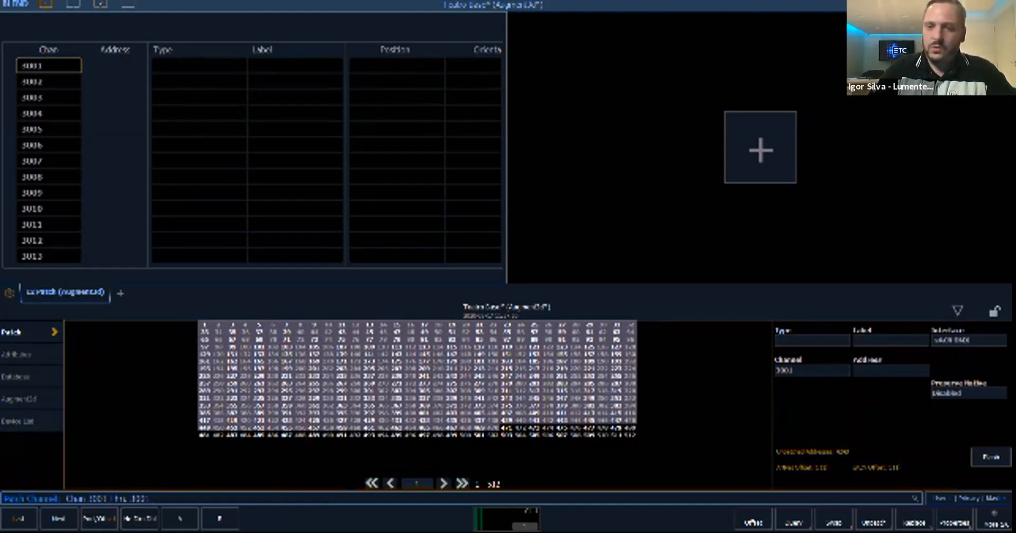
key(BackSpace)
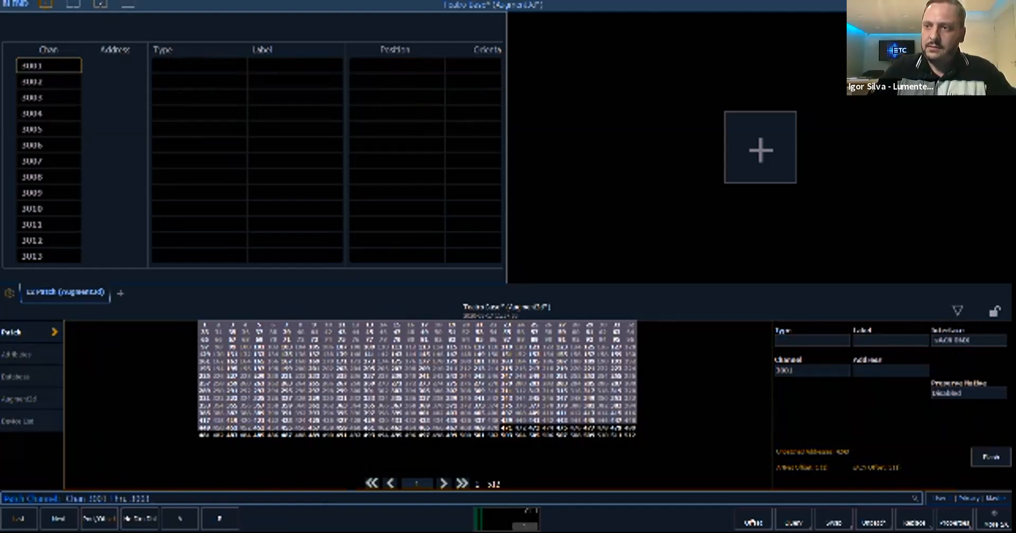
text(3)
key(Return)
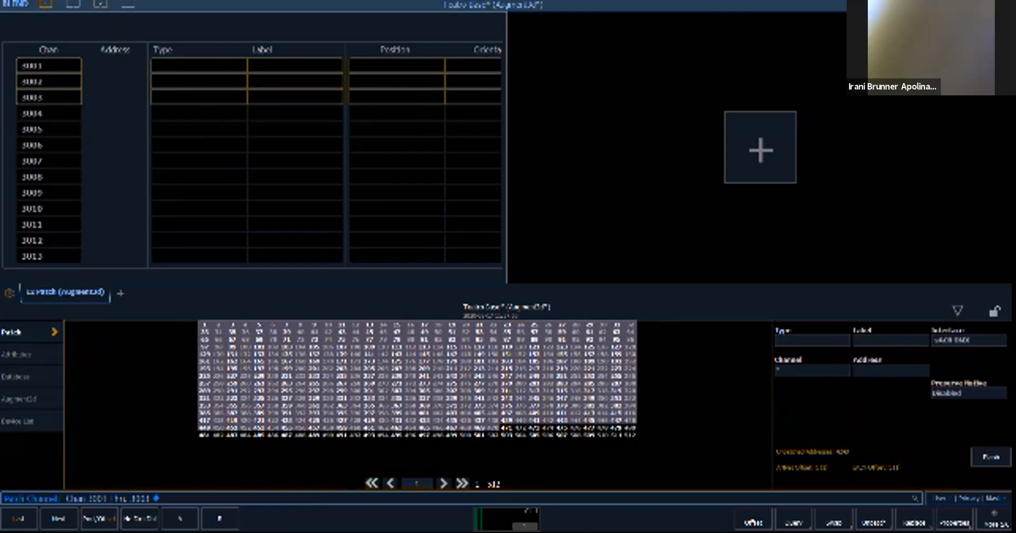
click(813, 340)
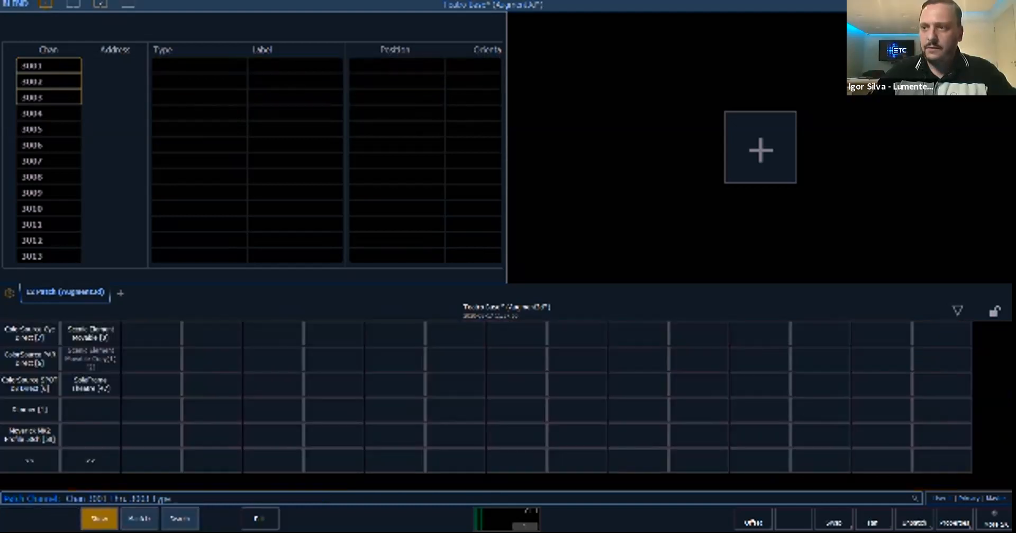
click(139, 519)
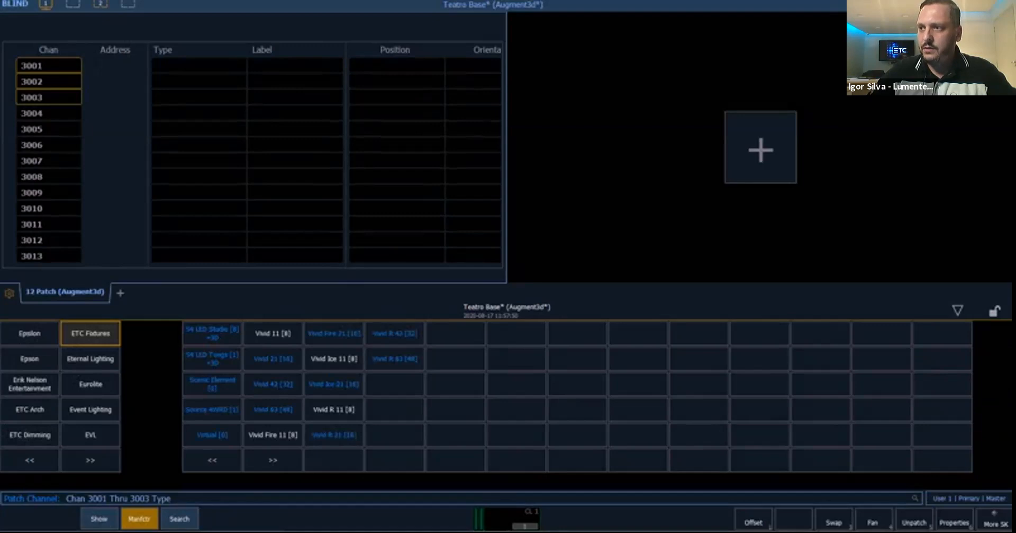
click(213, 384)
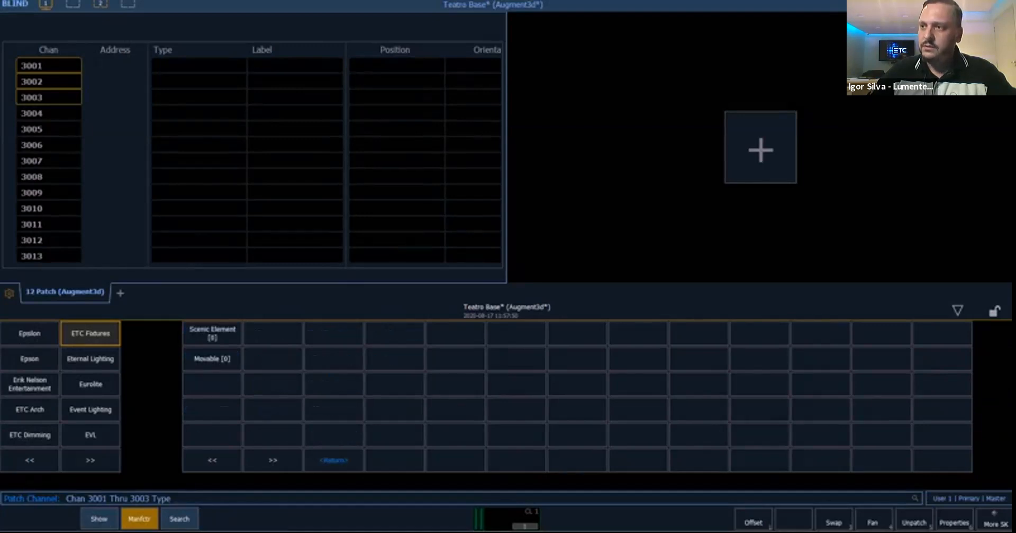
click(212, 333)
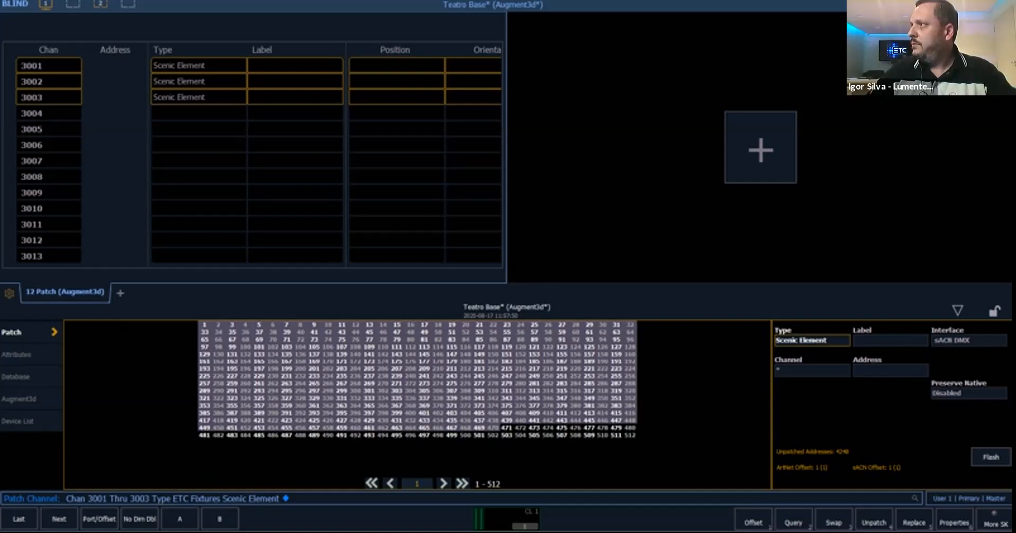
- Switch to the full-size Augment3d workspace and enter its edit mode
click(726, 79)
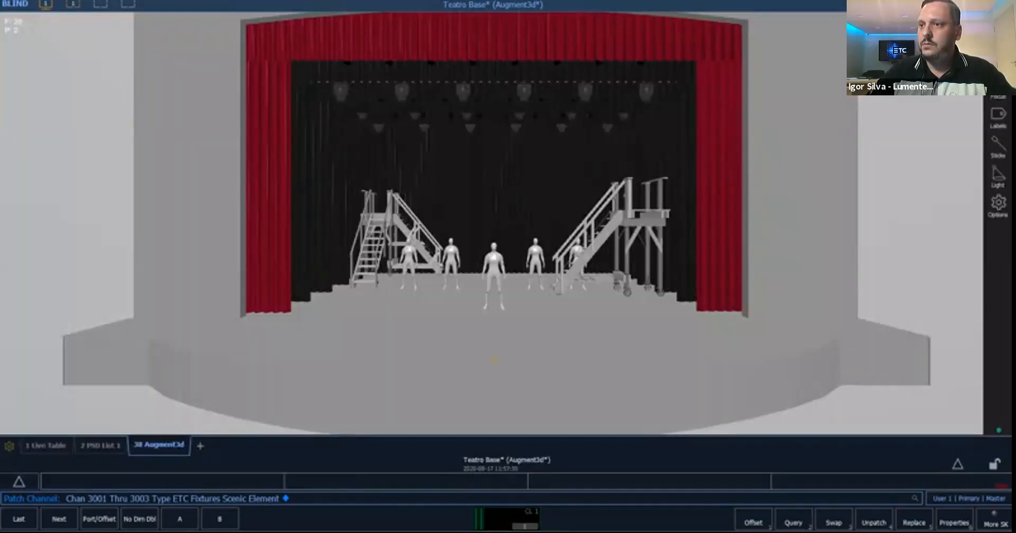
key(F1)
click(159, 445)
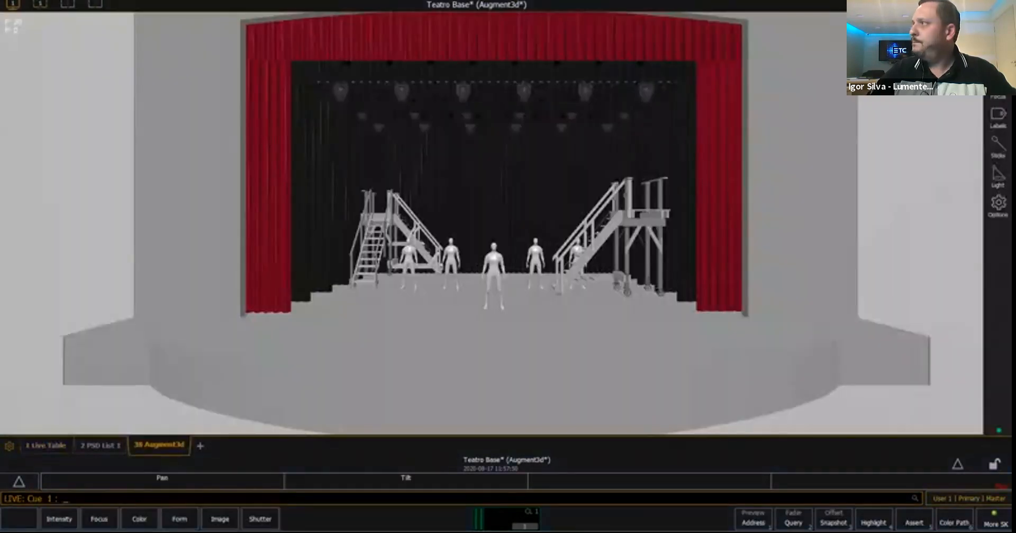
click(999, 27)
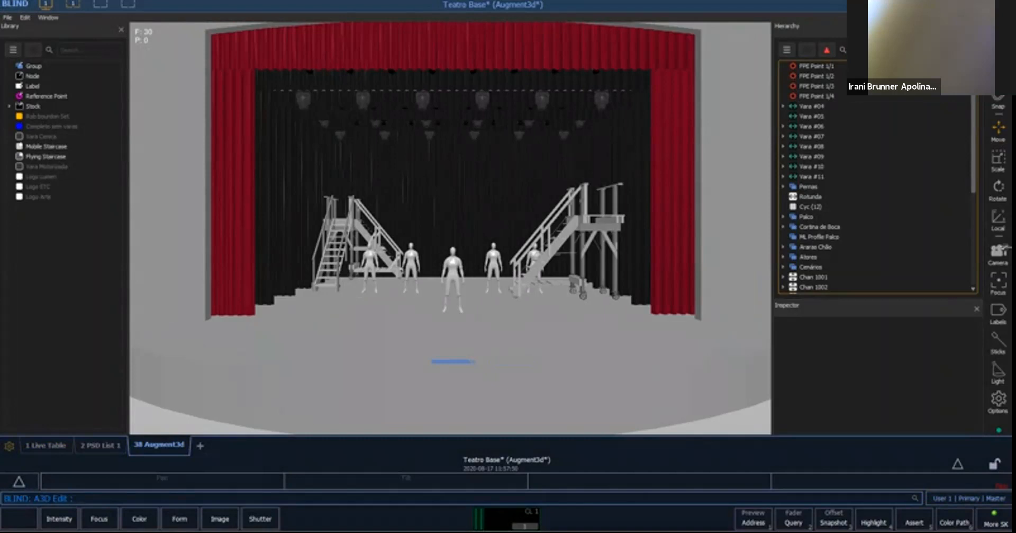
- Expand the Atores group in the hierarchy and select its five figures one by one to identify them on stage
scroll(874, 227, down, 1)
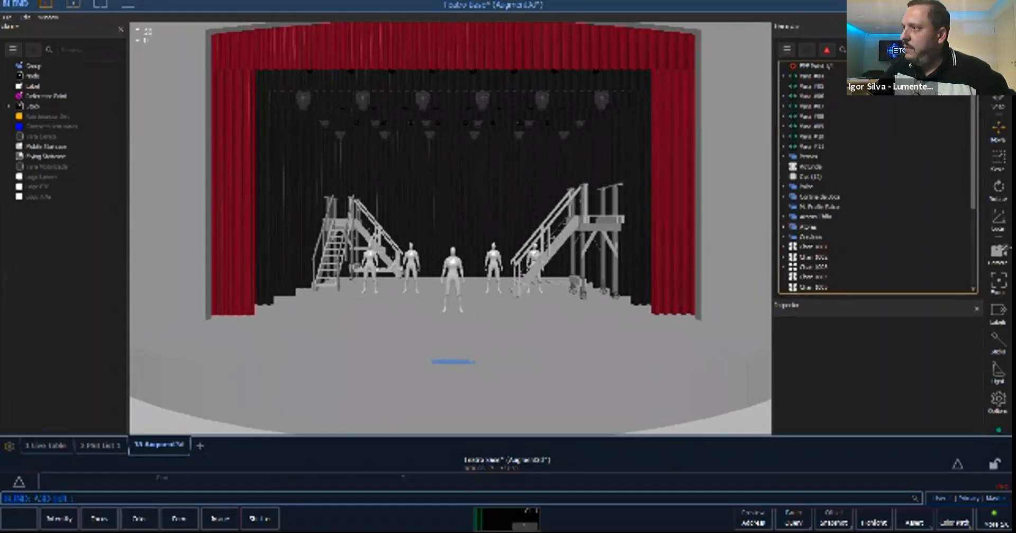
click(784, 227)
scroll(804, 217, down, 3)
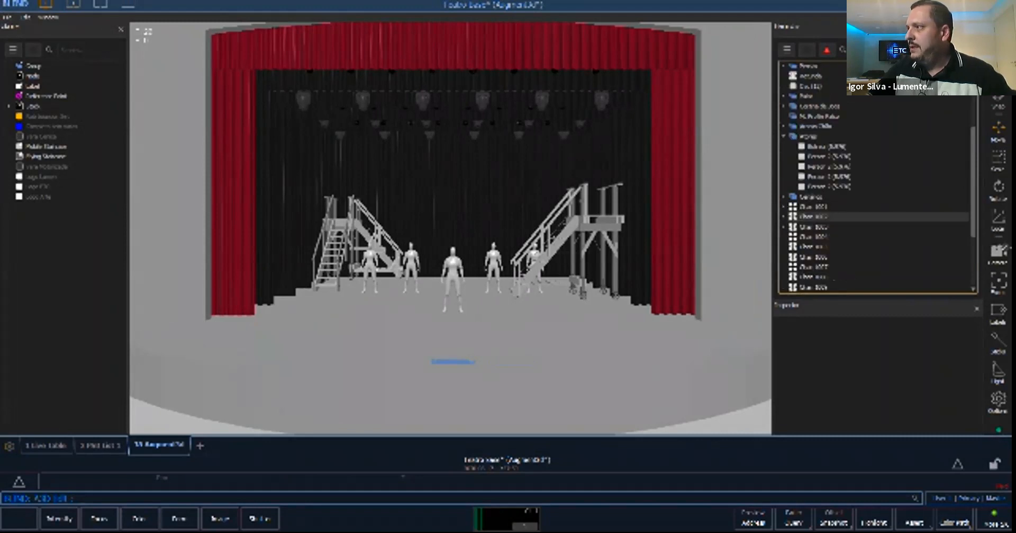
click(826, 147)
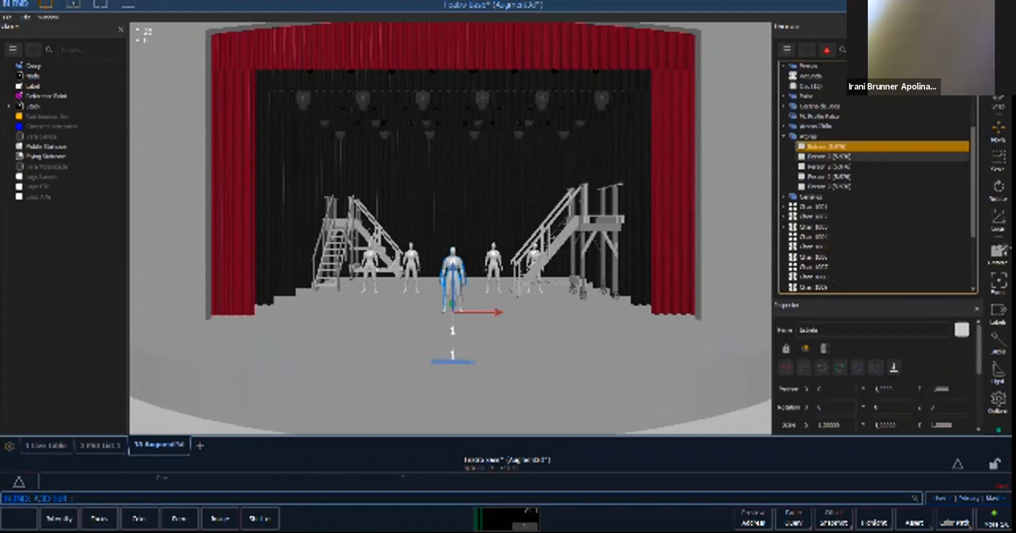
click(829, 156)
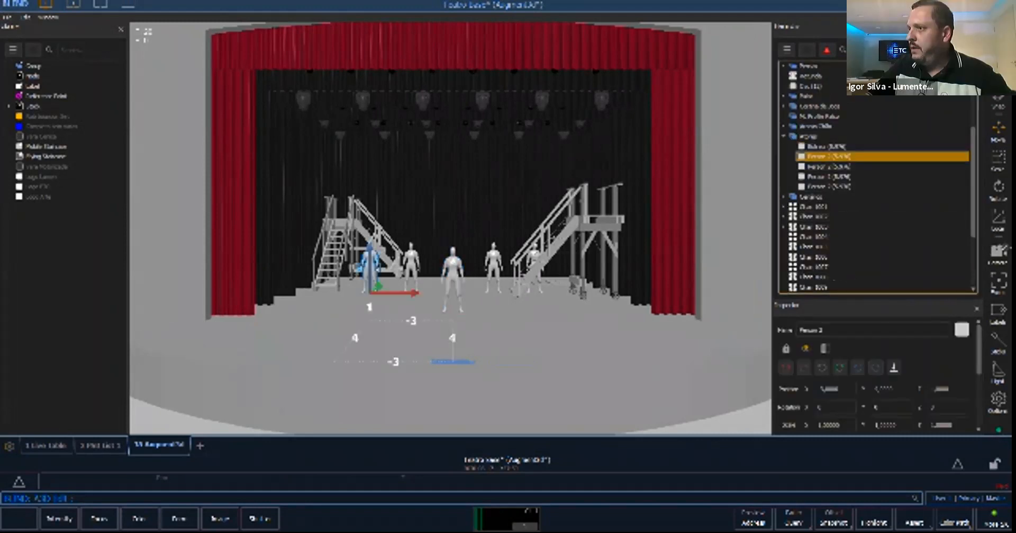
click(829, 166)
click(829, 176)
click(829, 186)
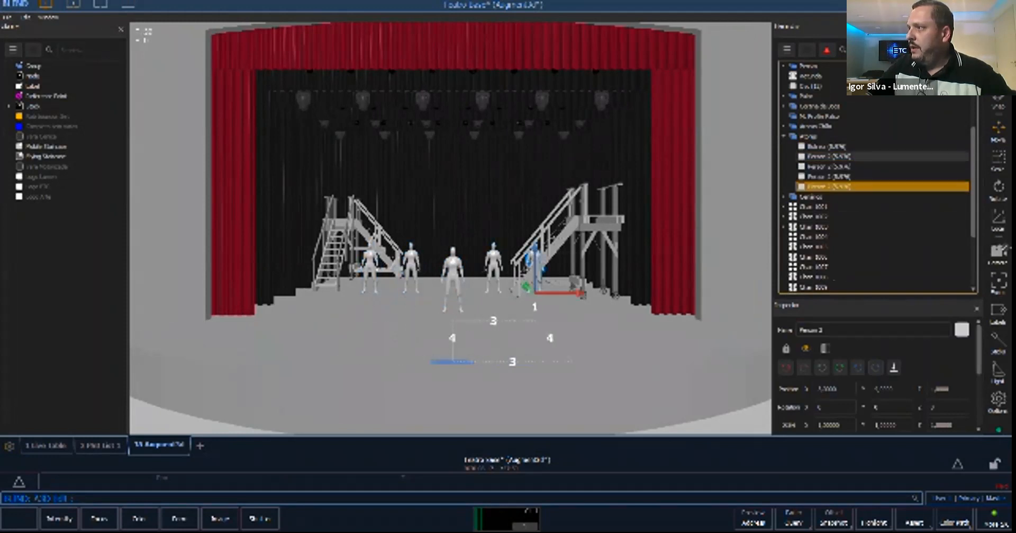
- Attach the five figures of the Atores group to channels 2001 through 2005, one figure per channel, starting with Estrela
click(829, 146)
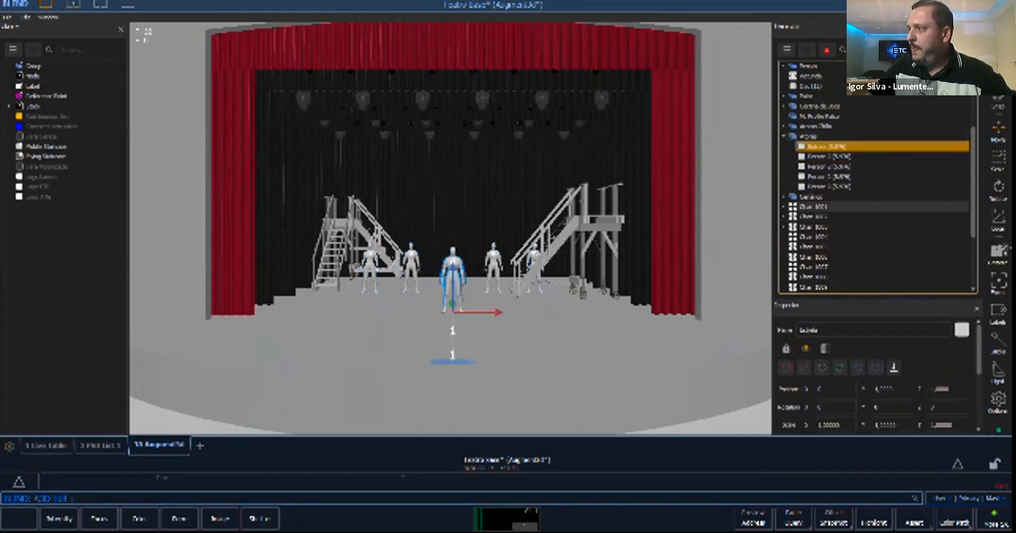
scroll(873, 205, down, 2)
scroll(873, 246, down, 1)
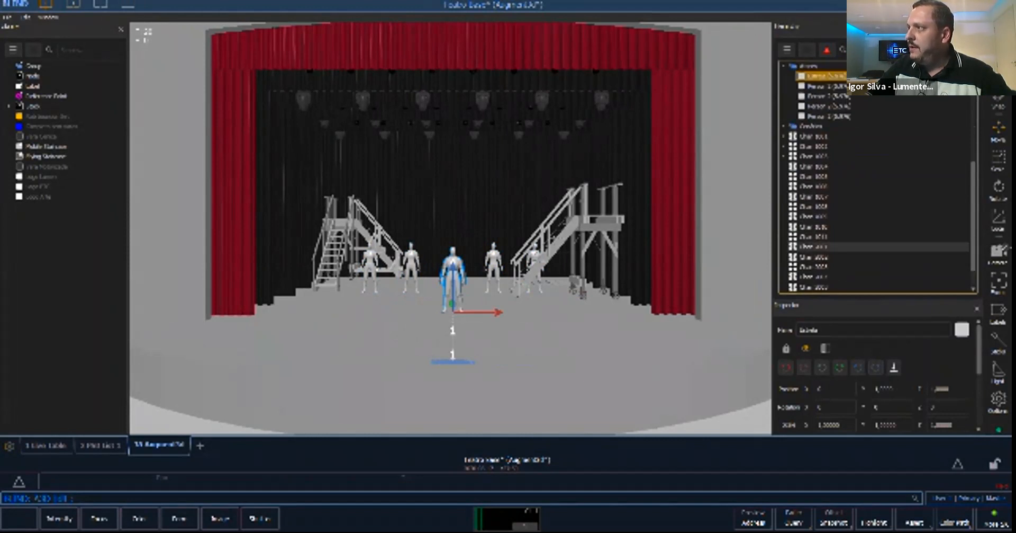
drag(826, 76, 826, 246)
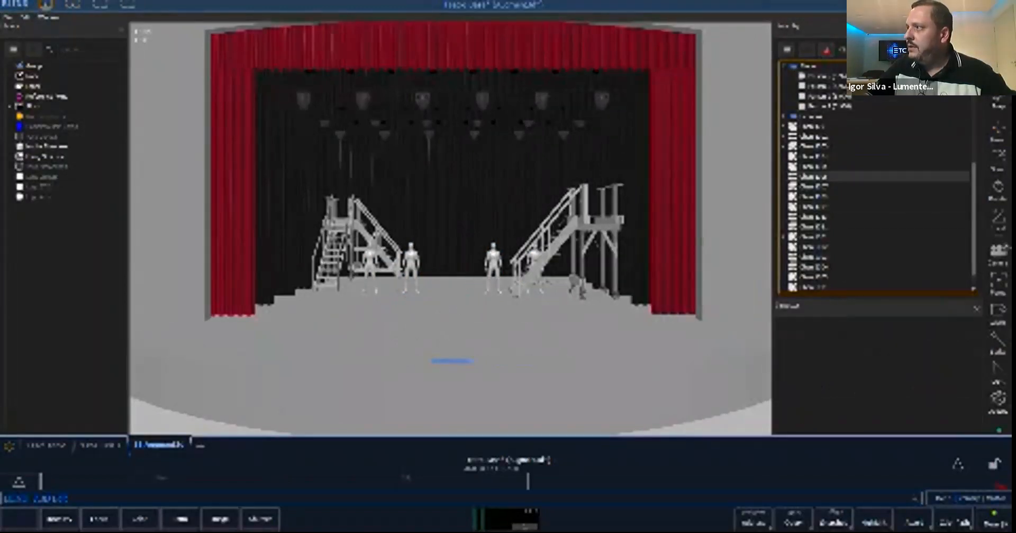
drag(826, 76, 826, 247)
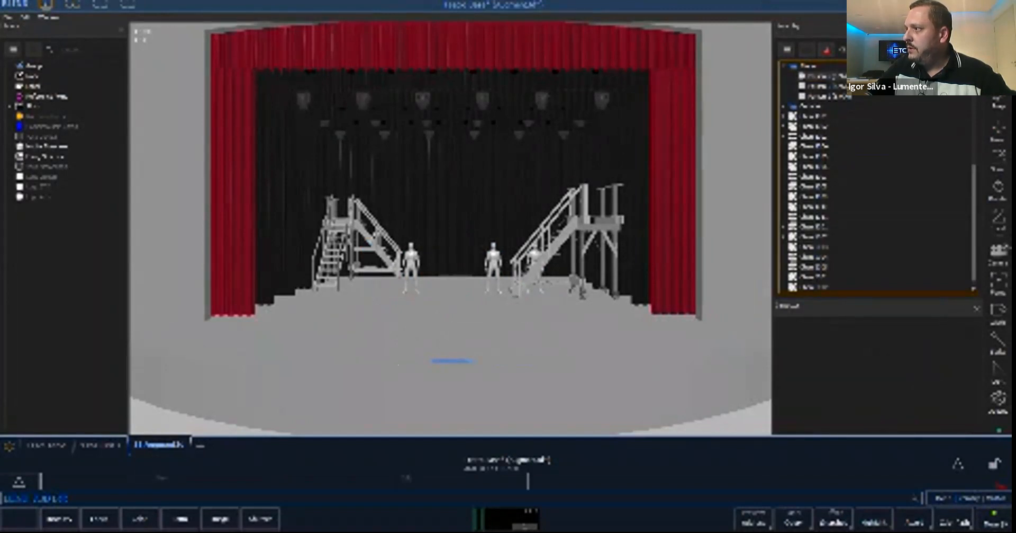
click(820, 75)
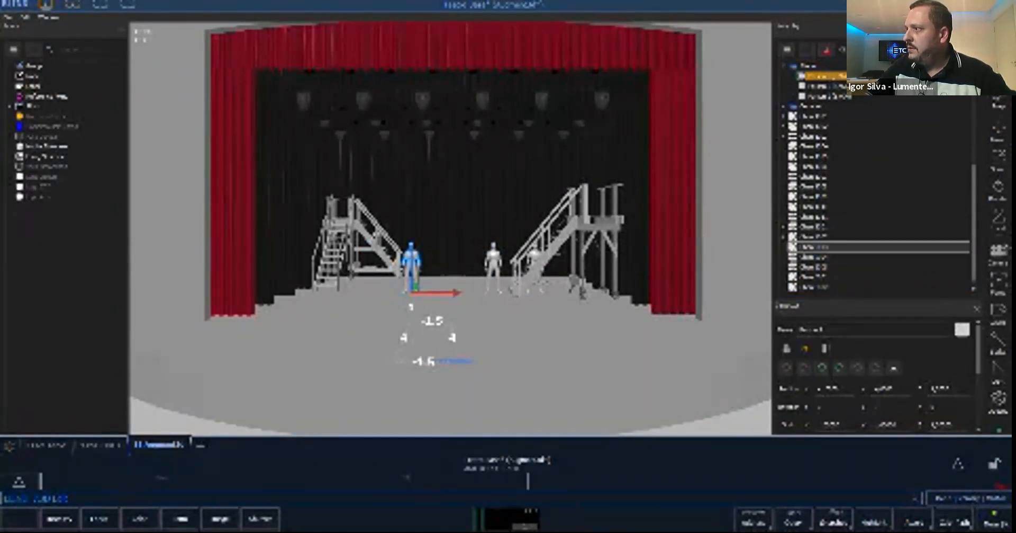
key(Delete)
click(821, 75)
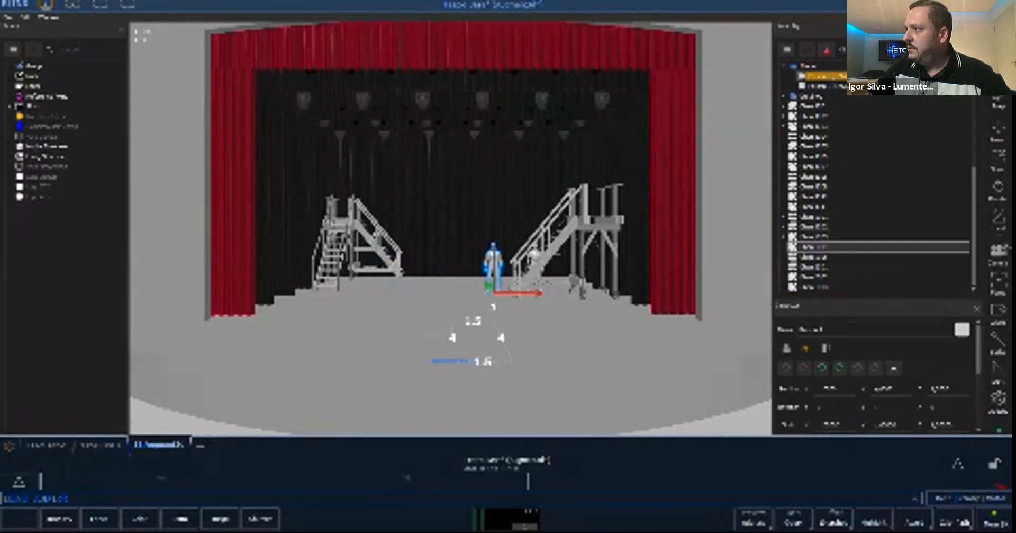
key(Delete)
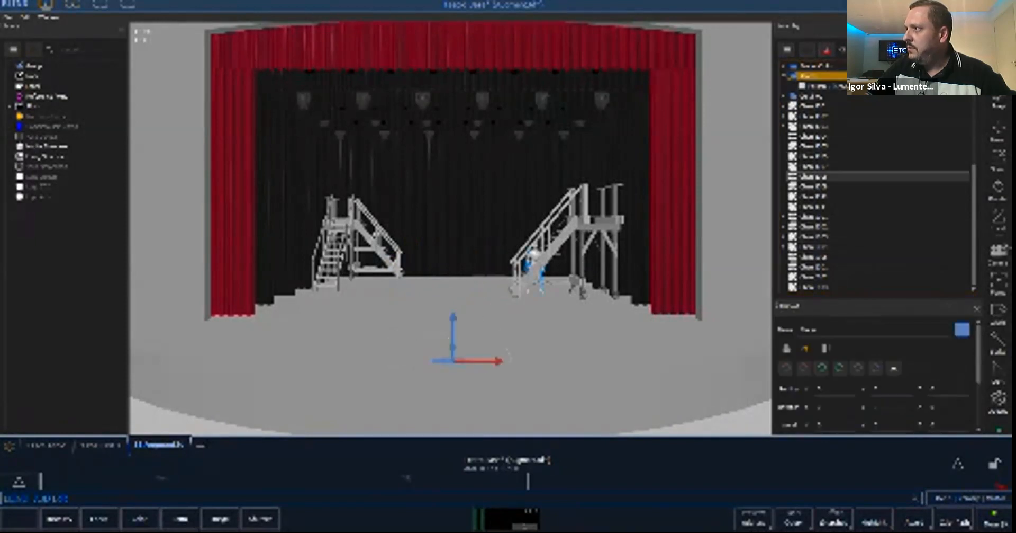
click(821, 76)
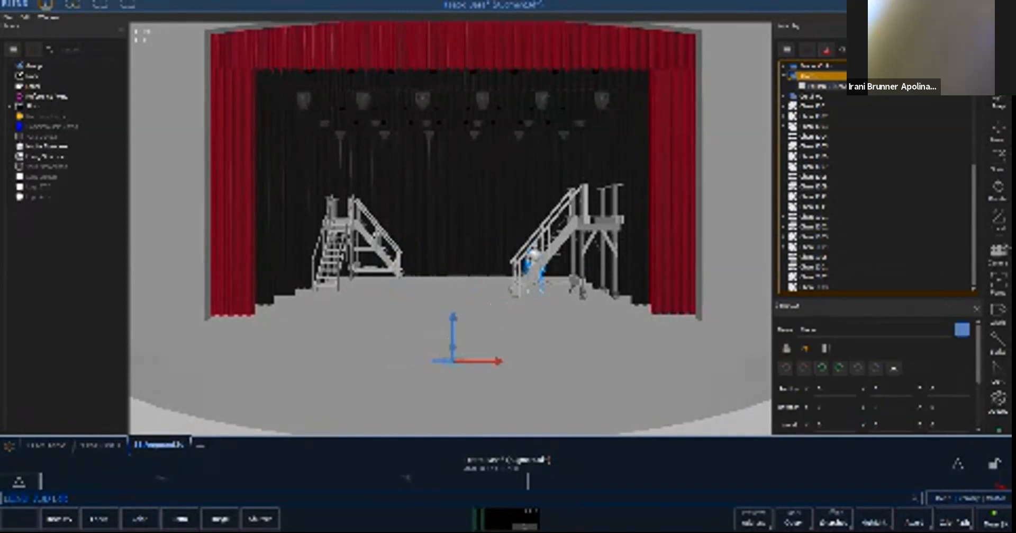
key(Delete)
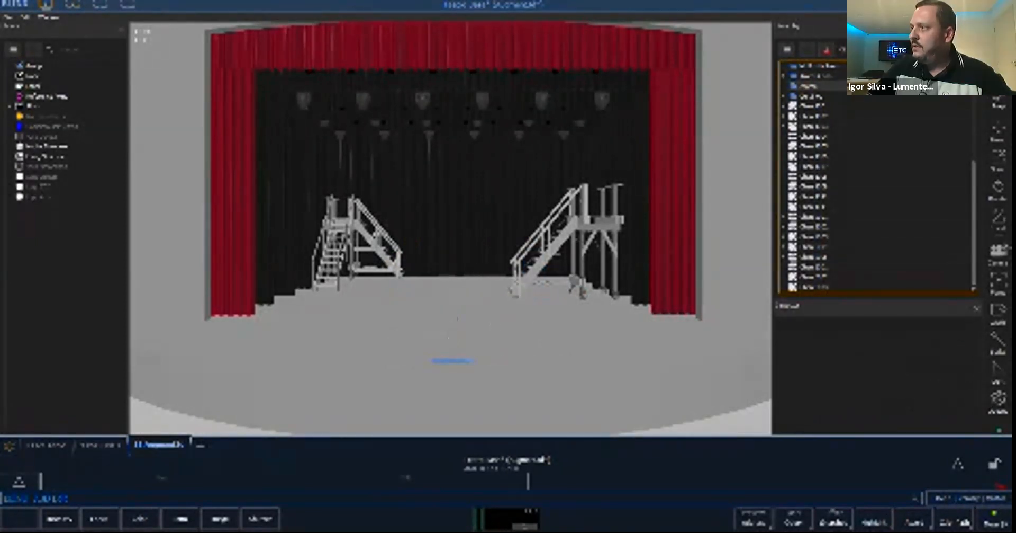
- Move channels 2001 through 2005 into the Atores group, check their nesting, and collapse the group
click(818, 217)
click(784, 217)
click(784, 217)
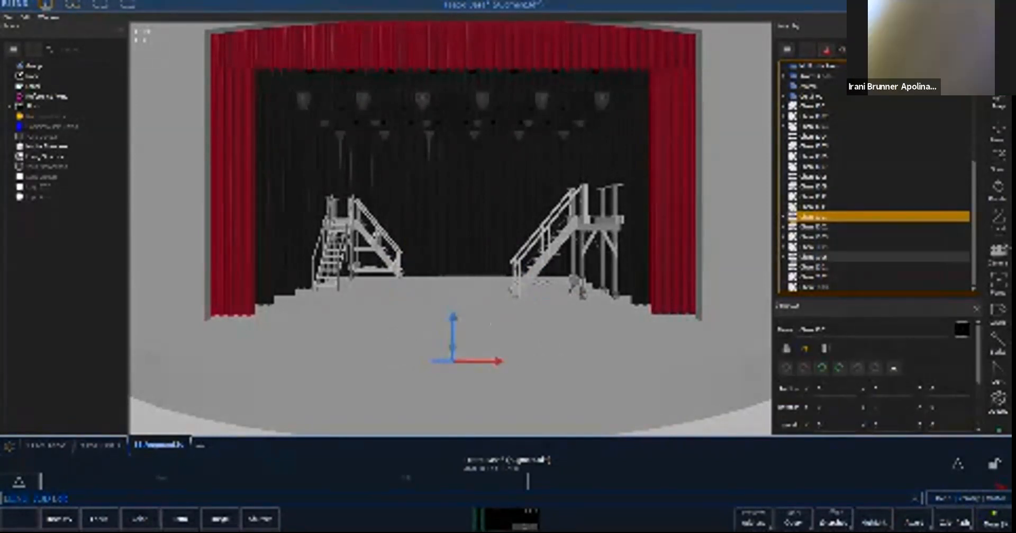
shift+click(818, 256)
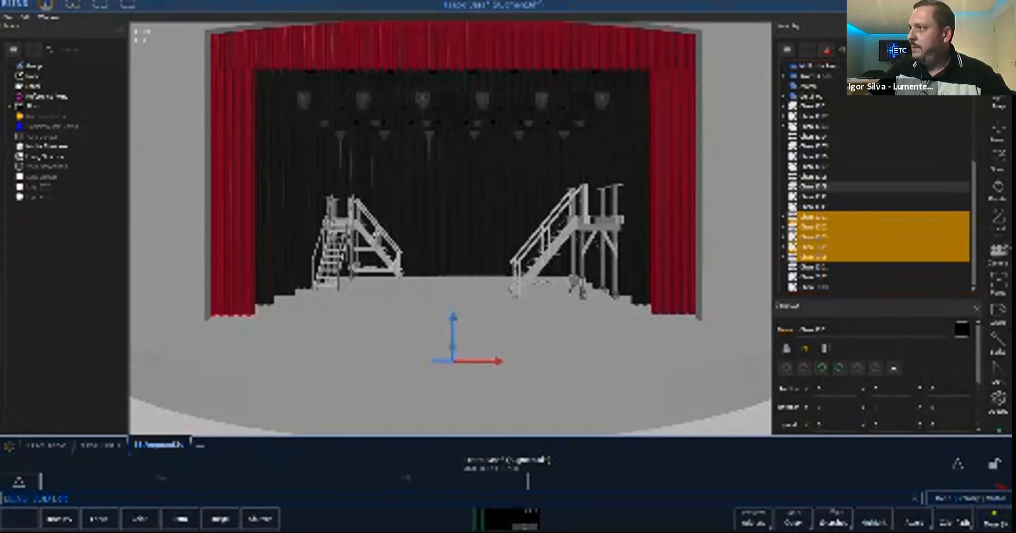
drag(811, 82, 811, 87)
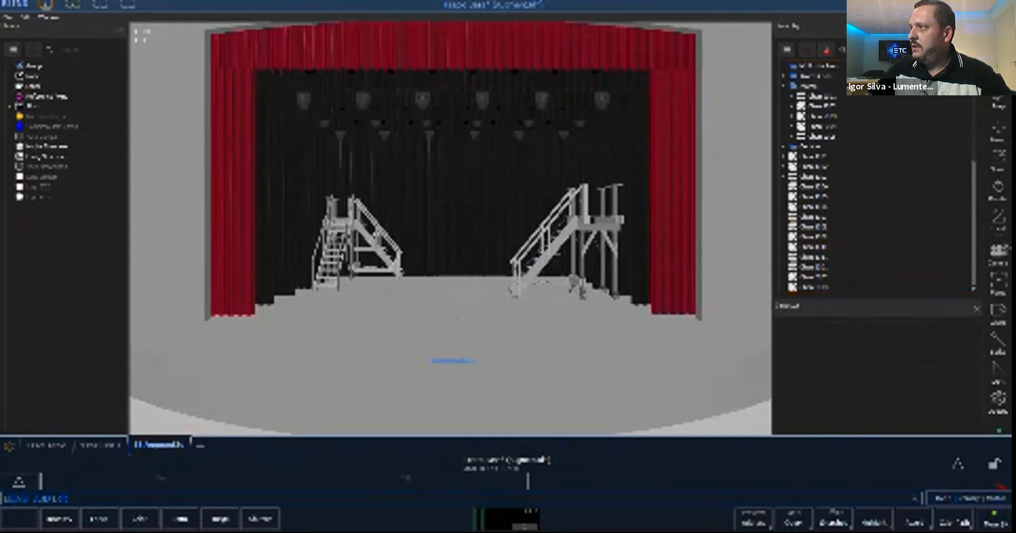
click(784, 85)
click(784, 85)
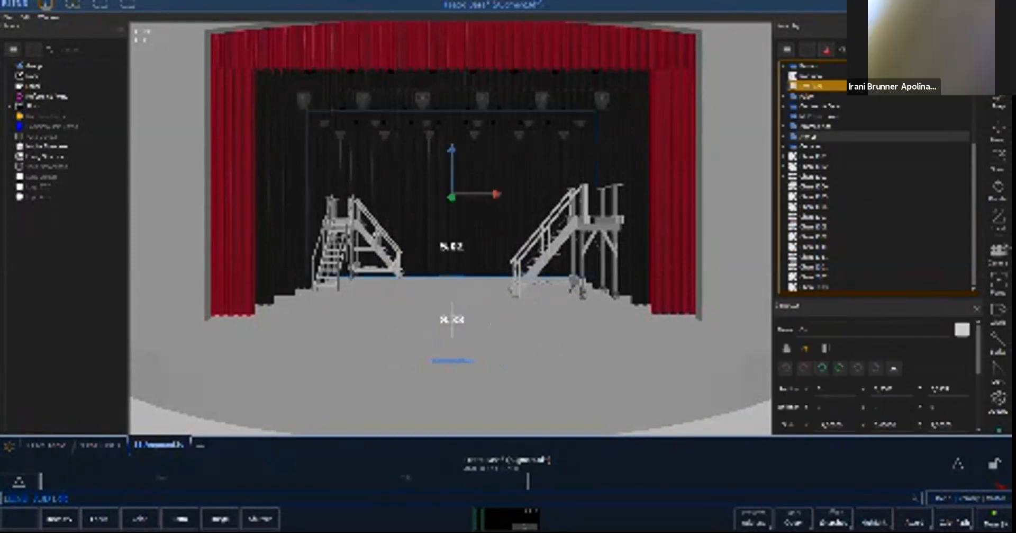
click(784, 136)
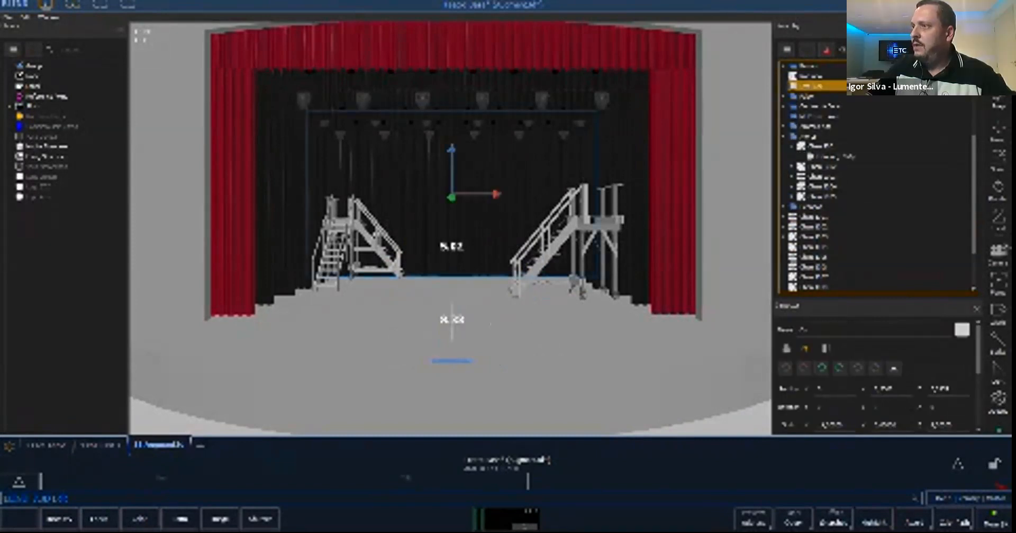
click(793, 145)
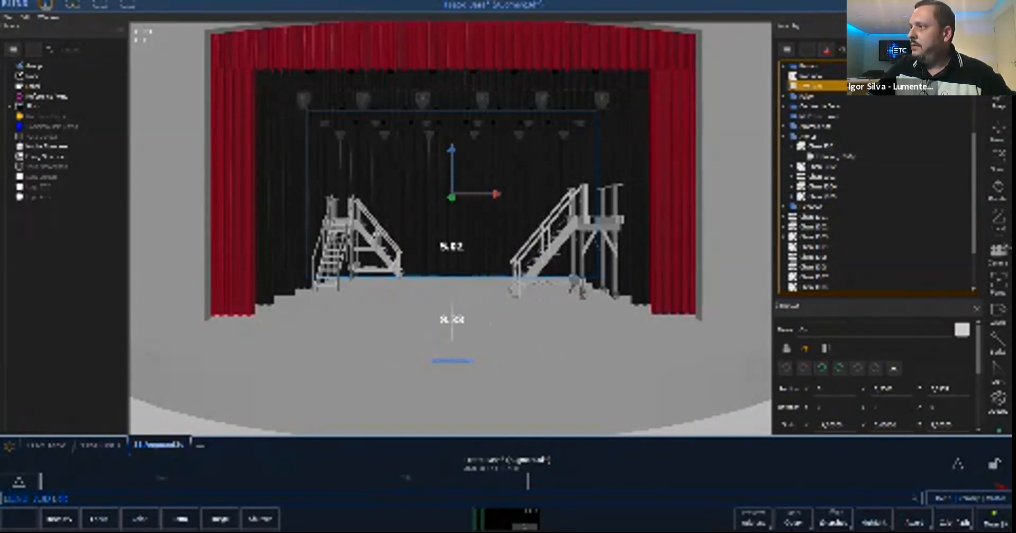
click(784, 136)
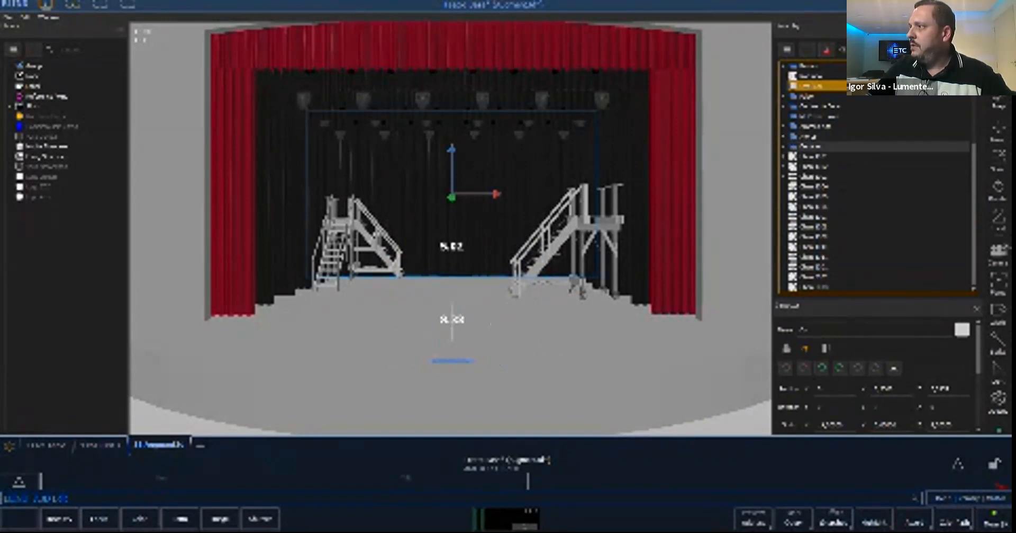
- Expand the Cenários group and select its three staircases one by one to identify them on stage
scroll(794, 145, up, 2)
scroll(794, 147, down, 2)
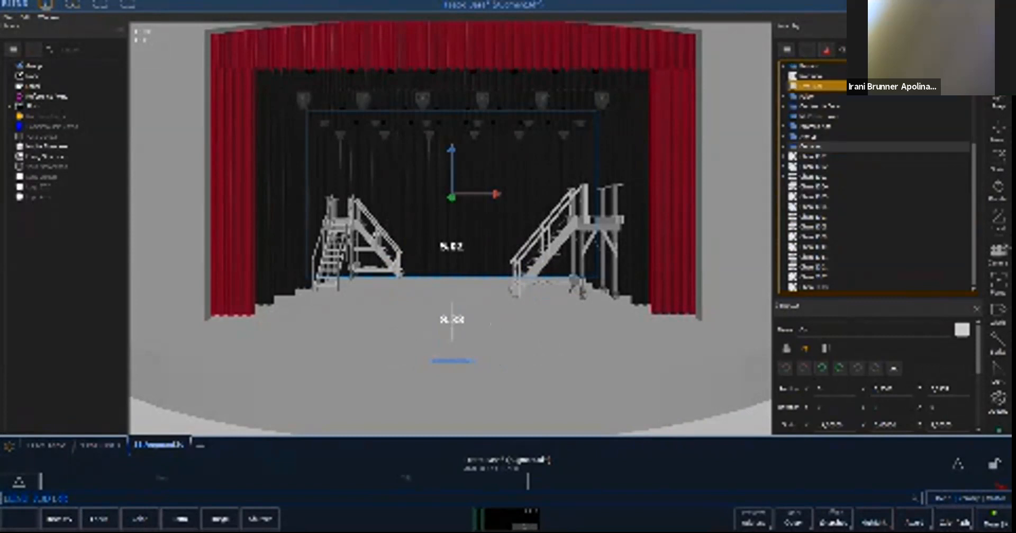
click(784, 146)
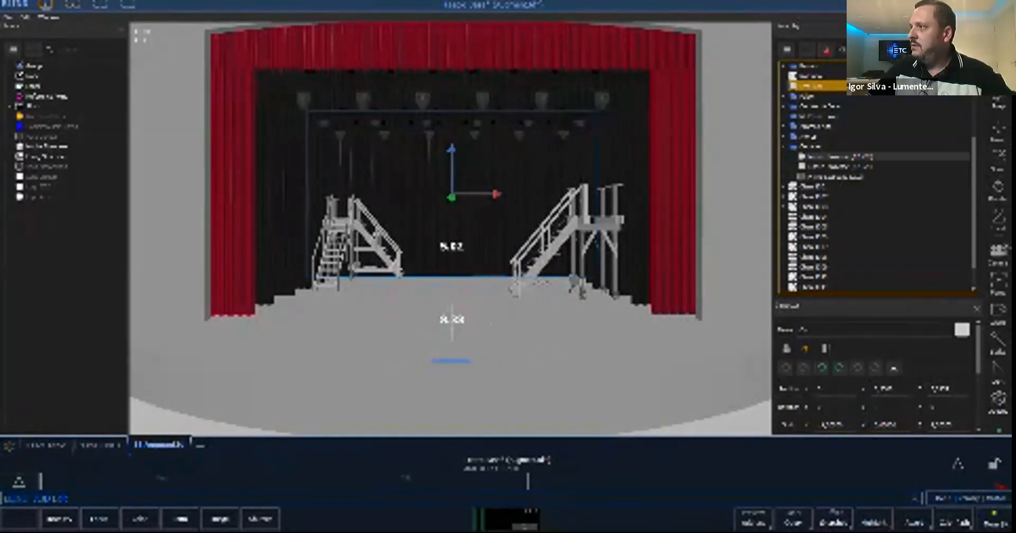
scroll(837, 156, down, 1)
click(837, 136)
click(837, 126)
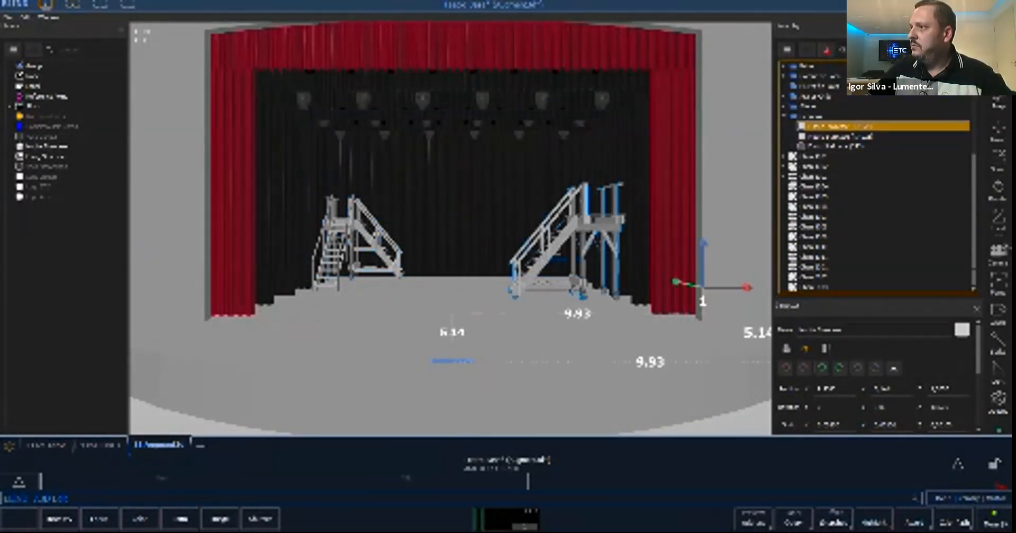
click(836, 136)
click(837, 146)
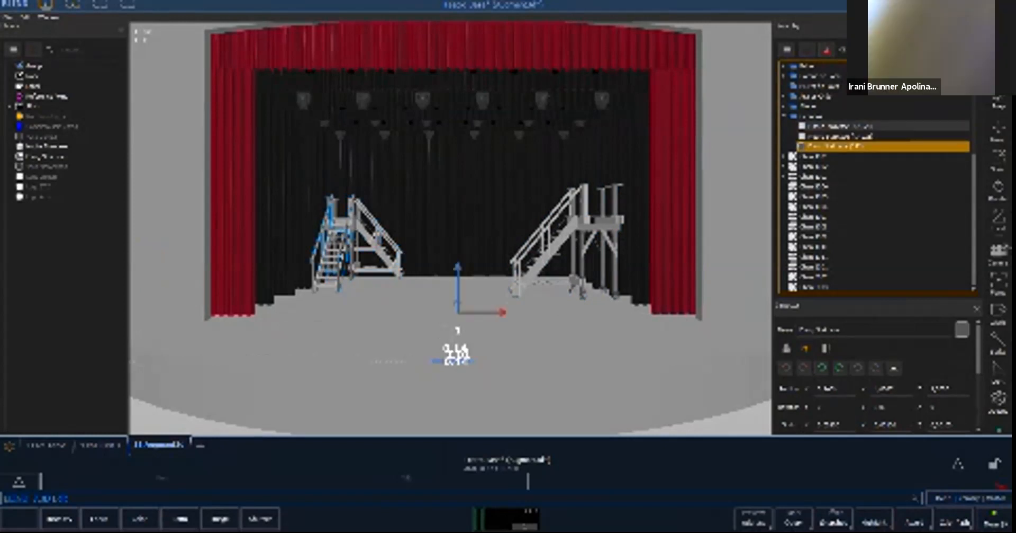
- Attach the three staircases to channels 3001 through 3003, one staircase per channel
click(836, 126)
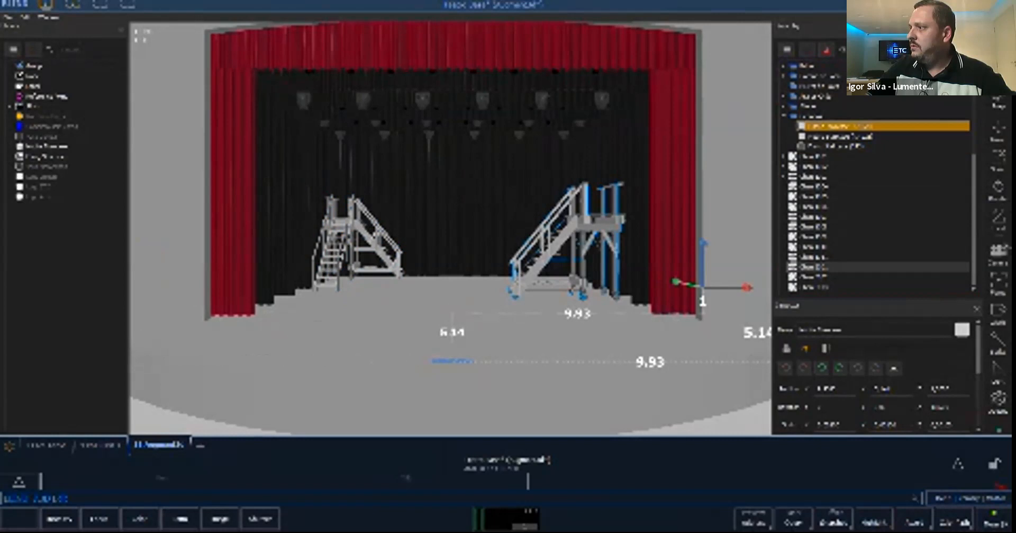
key(Delete)
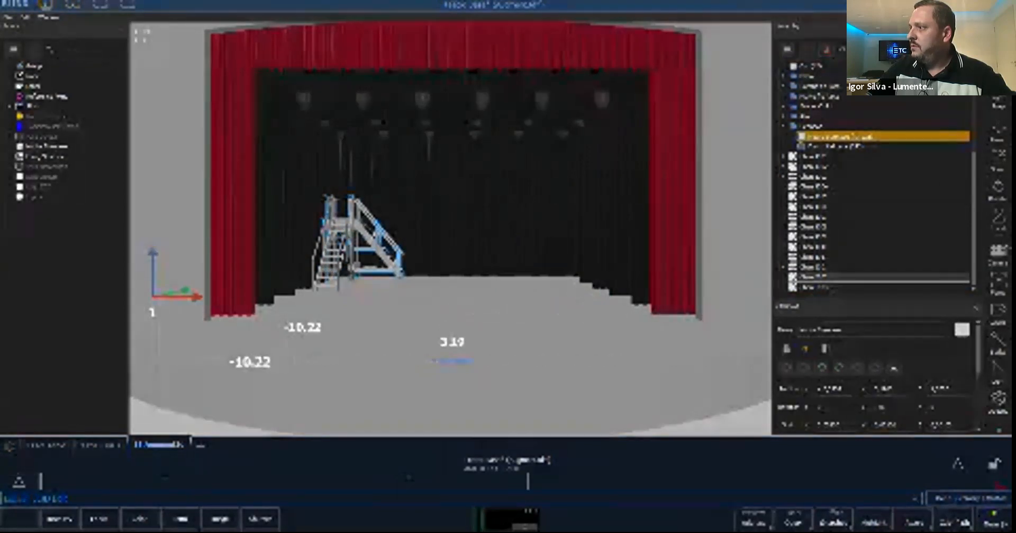
key(Delete)
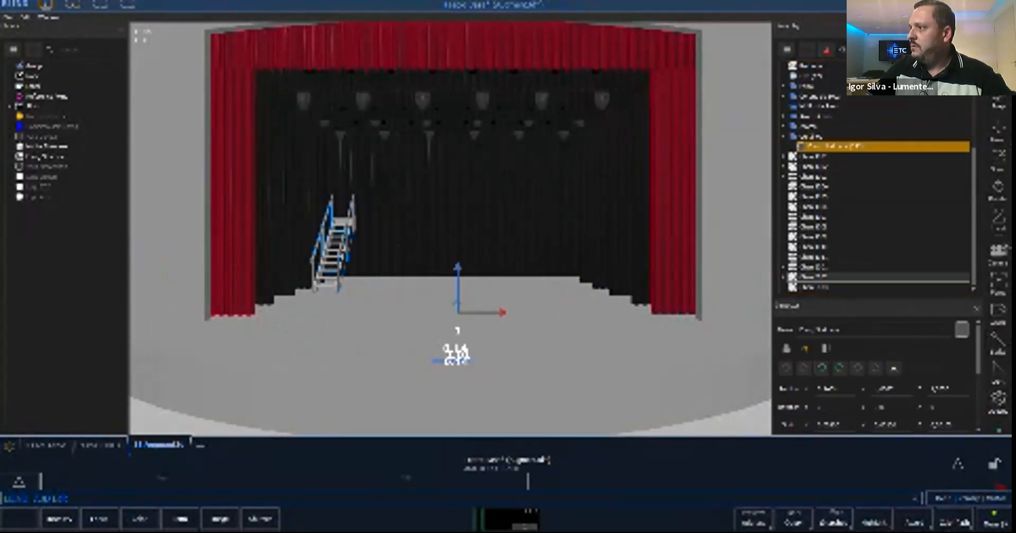
key(Delete)
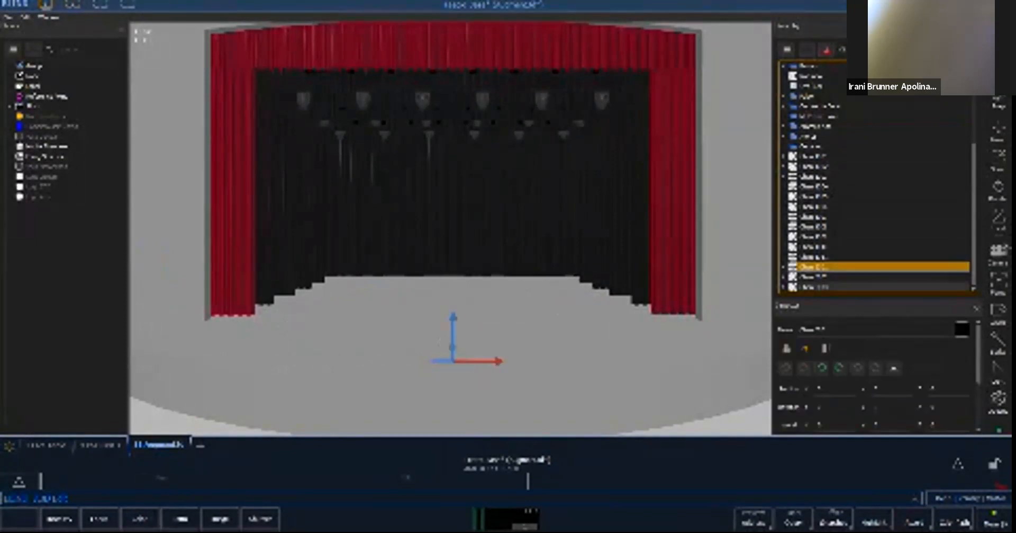
- Move channels 3001 through 3003 into the Cenários group and collapse it
shift+click(847, 287)
drag(842, 284, 842, 147)
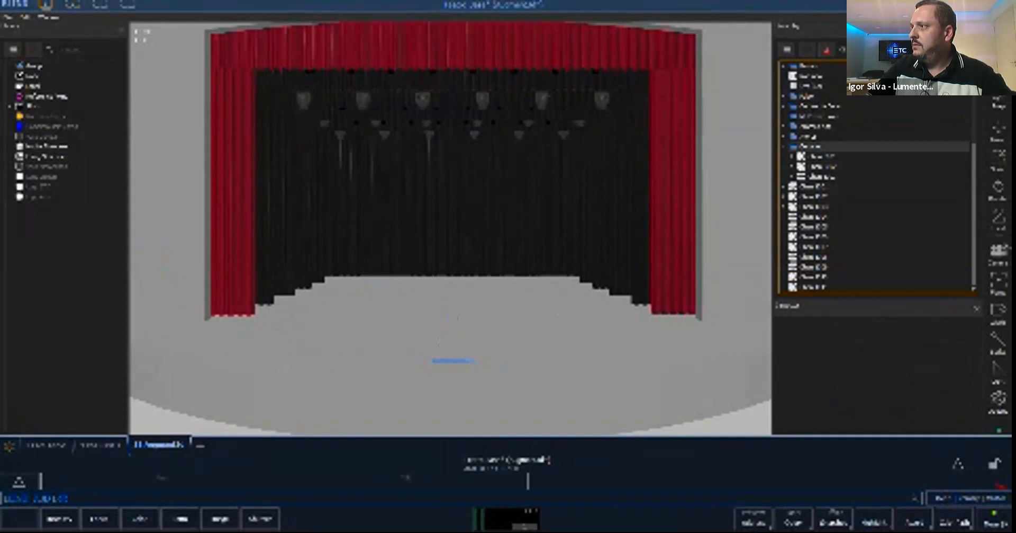
click(784, 146)
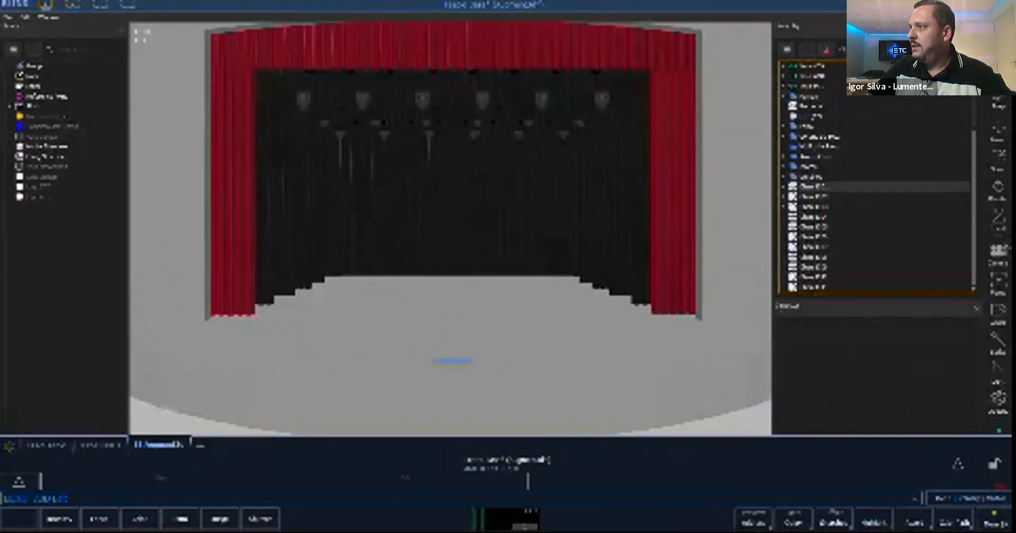
- Select channels 1001, 1002 and 1003 in turn in the hierarchy to check them
click(818, 186)
click(818, 197)
click(818, 206)
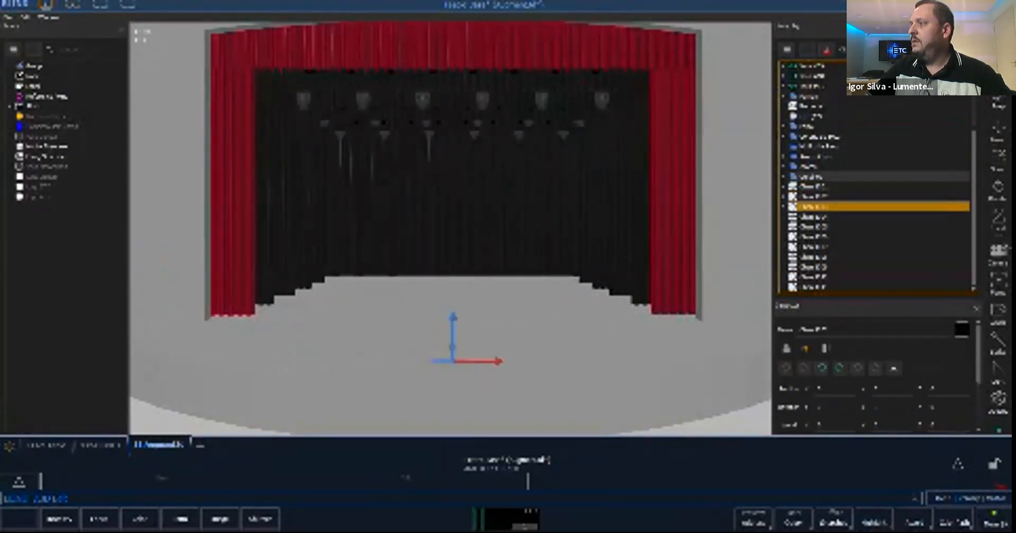
scroll(874, 176, up, 1)
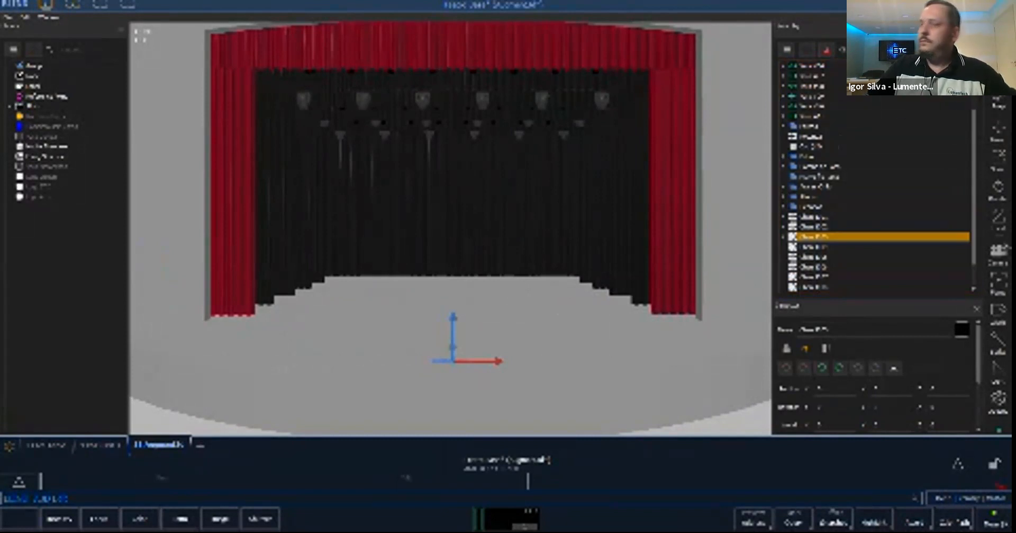
- Switch to live mode with the multi-panel workspace and go to cue Out
key(F1)
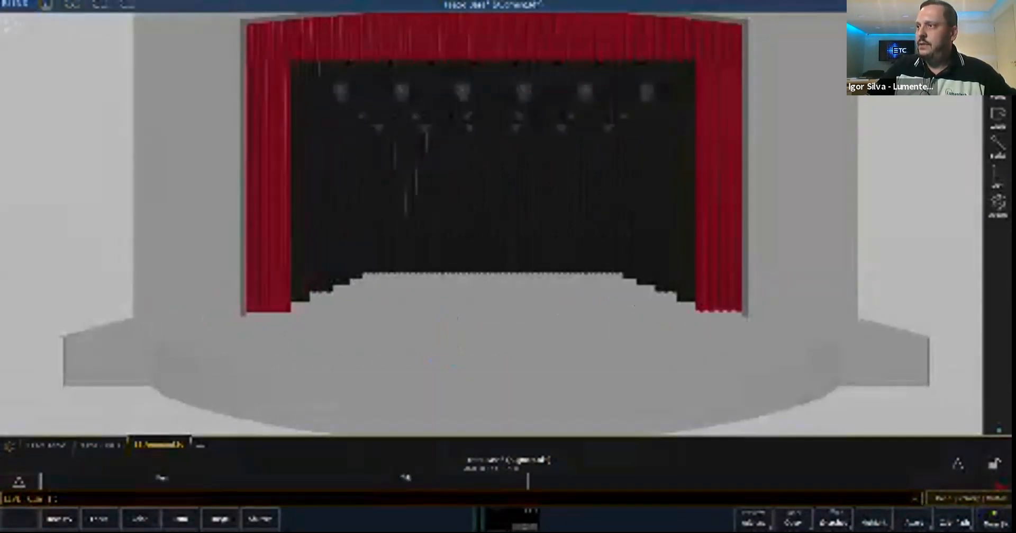
scroll(492, 228, down, 2)
scroll(493, 212, down, 2)
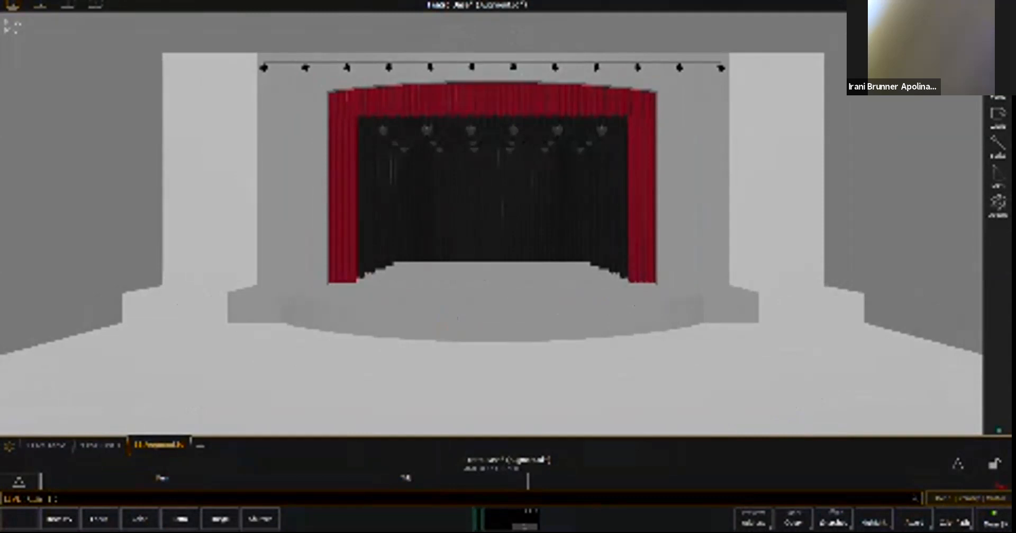
click(979, 5)
click(914, 69)
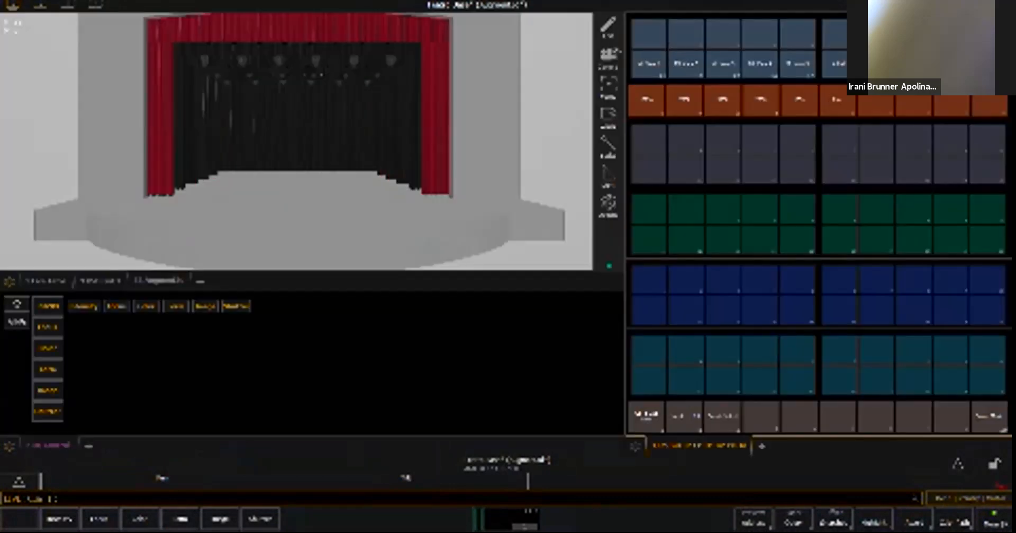
click(647, 416)
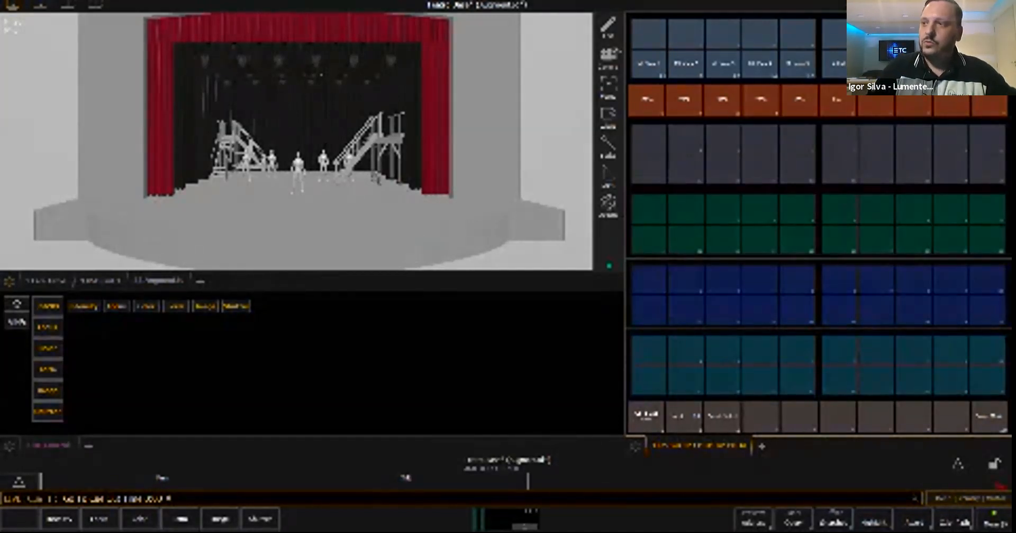
- Select channel 2001 and test its visibility control, finishing with the element visible
text(2001)
key(Return)
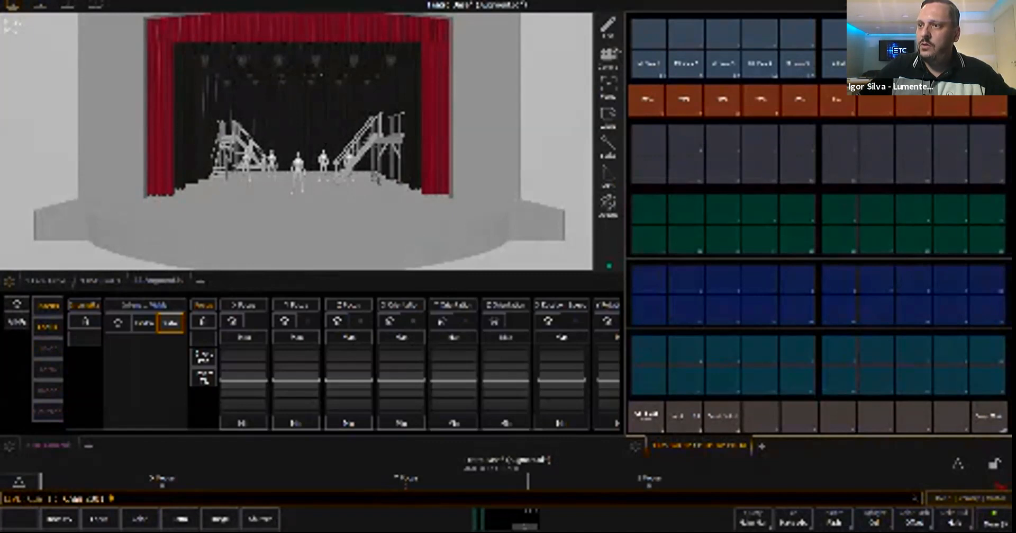
click(144, 322)
click(171, 322)
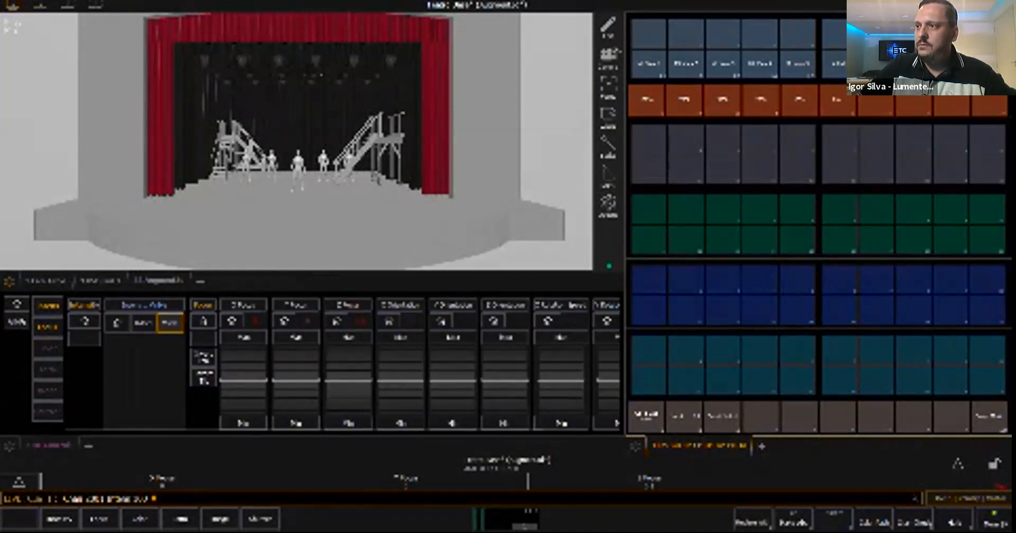
- Test moving channel 2001 with the focus controls, home its X, Y and Z Focus, and go to cue Out
click(338, 320)
scroll(297, 380, down, 10)
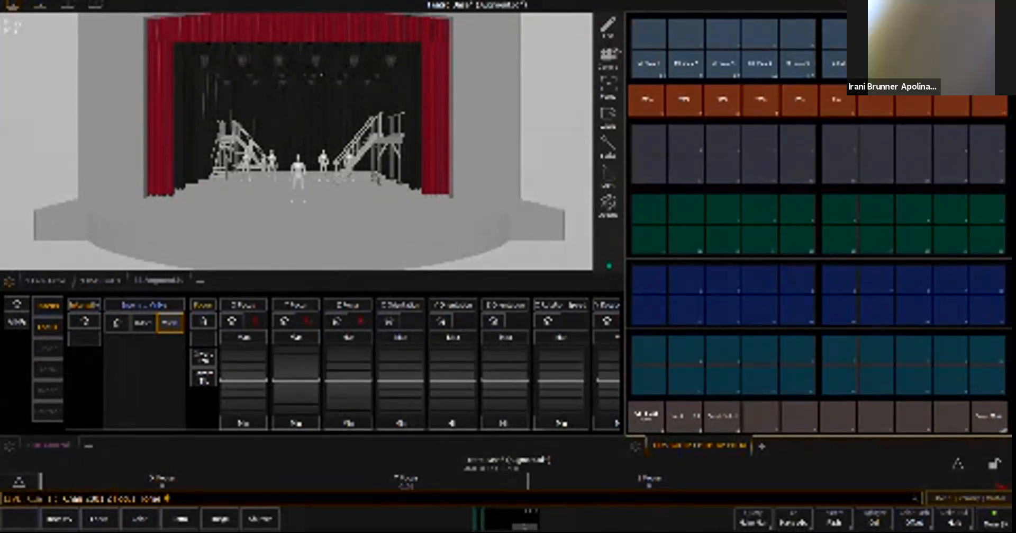
scroll(244, 380, up, 10)
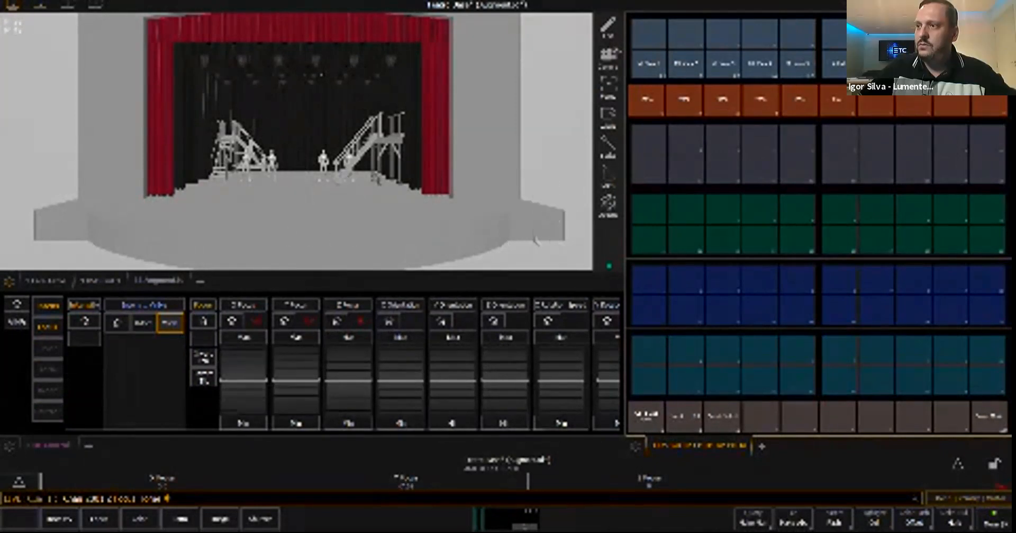
click(232, 321)
click(285, 321)
click(337, 321)
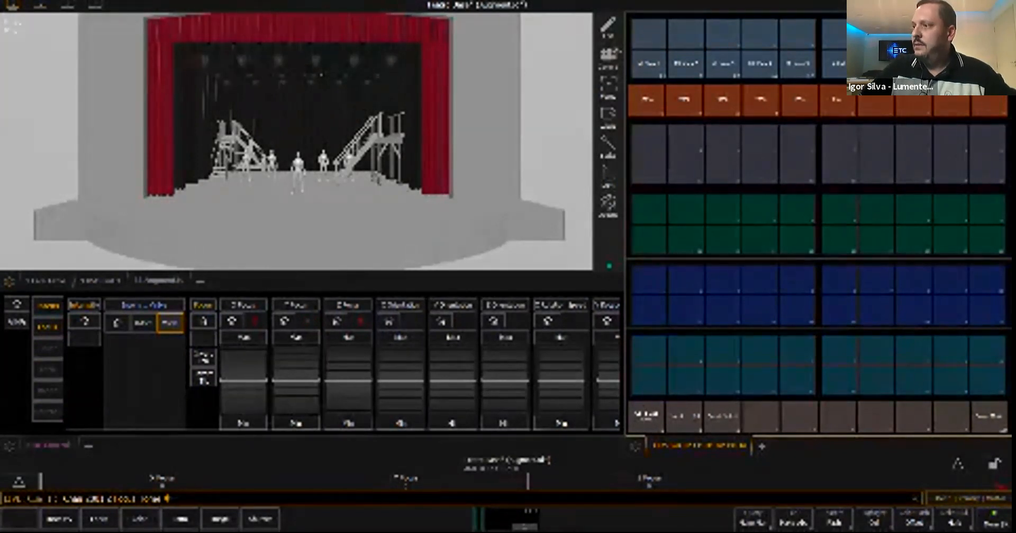
click(647, 417)
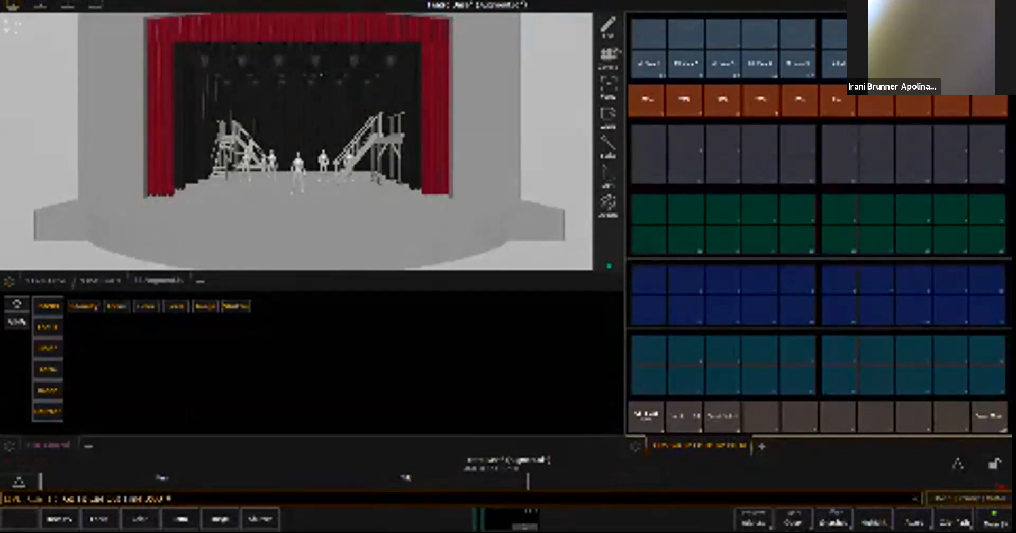
- Select channel 3001 and toggle its staircase between Hidden and Visible several times, finishing with it Visible
text(1001)
key(Return)
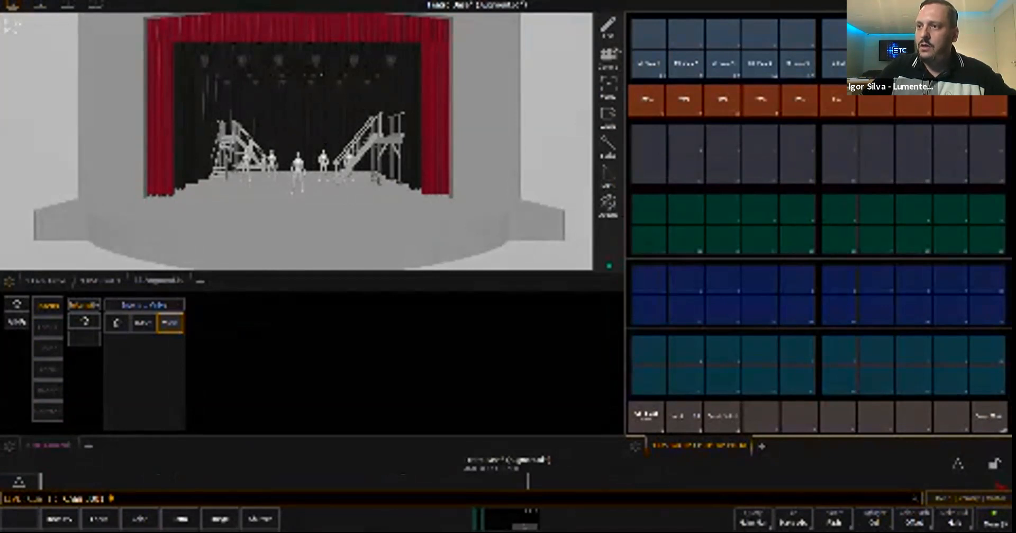
click(144, 322)
click(170, 323)
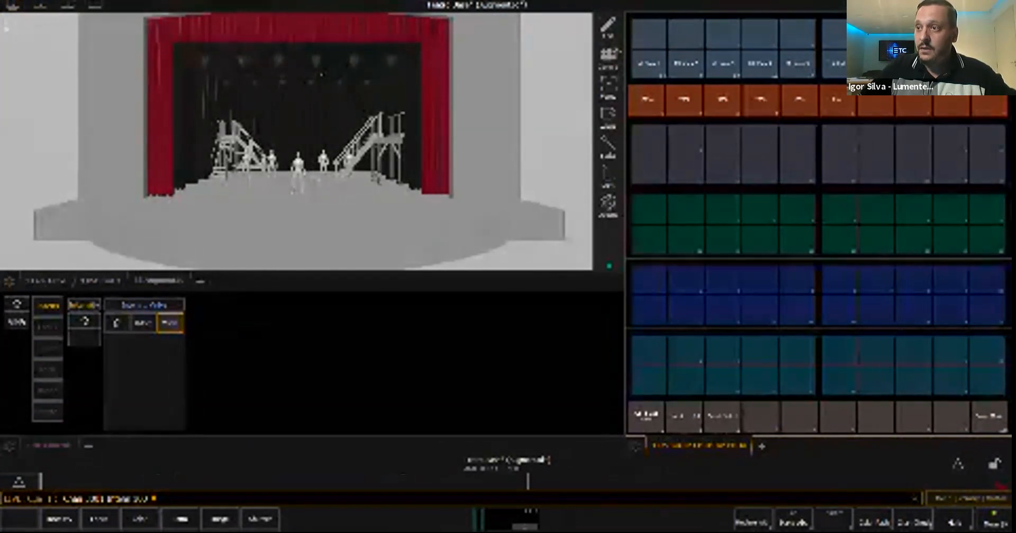
click(143, 323)
click(170, 323)
click(143, 322)
click(170, 322)
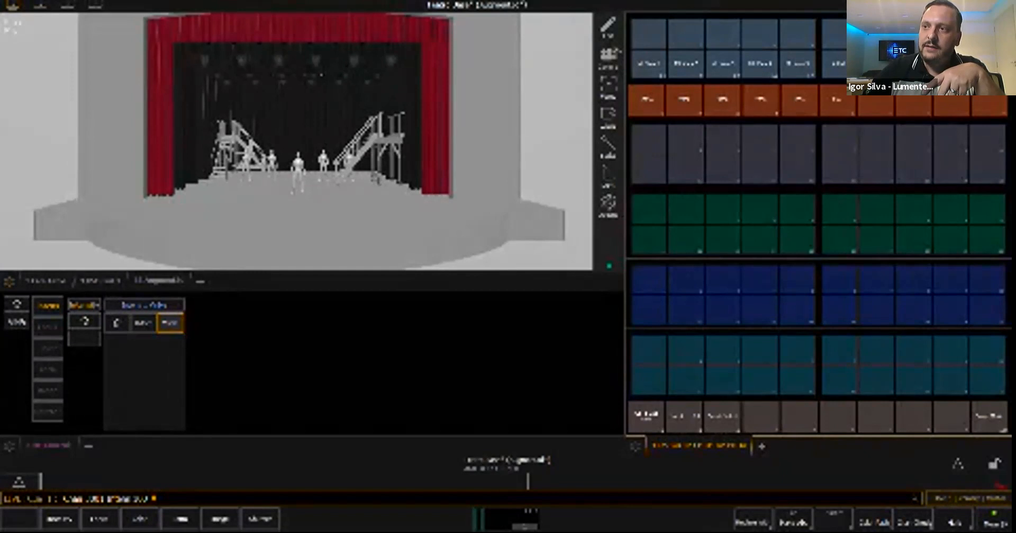
click(144, 323)
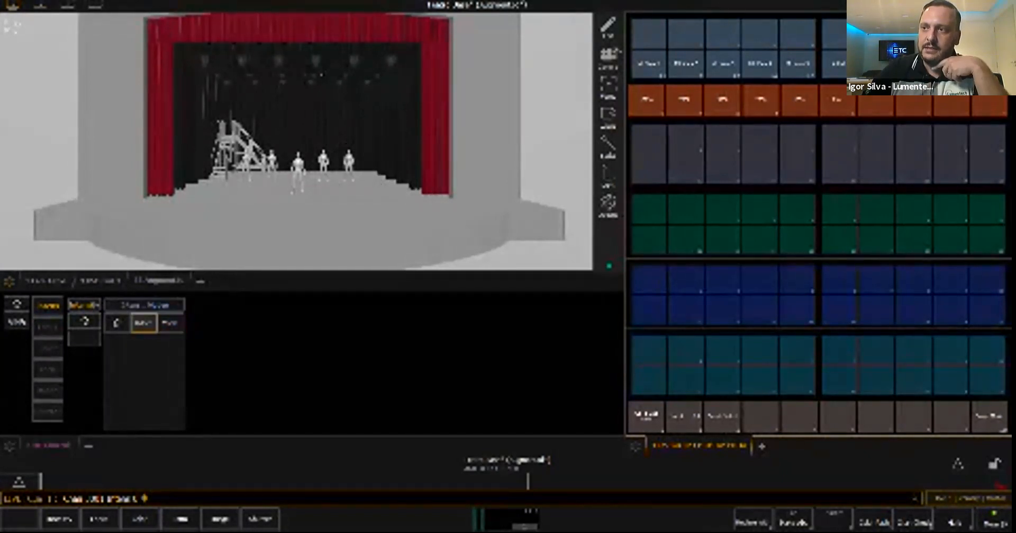
click(170, 323)
- Set channels 3001 through 3003 to Hidden, and make only channel 3001 Visible again
text(3001)
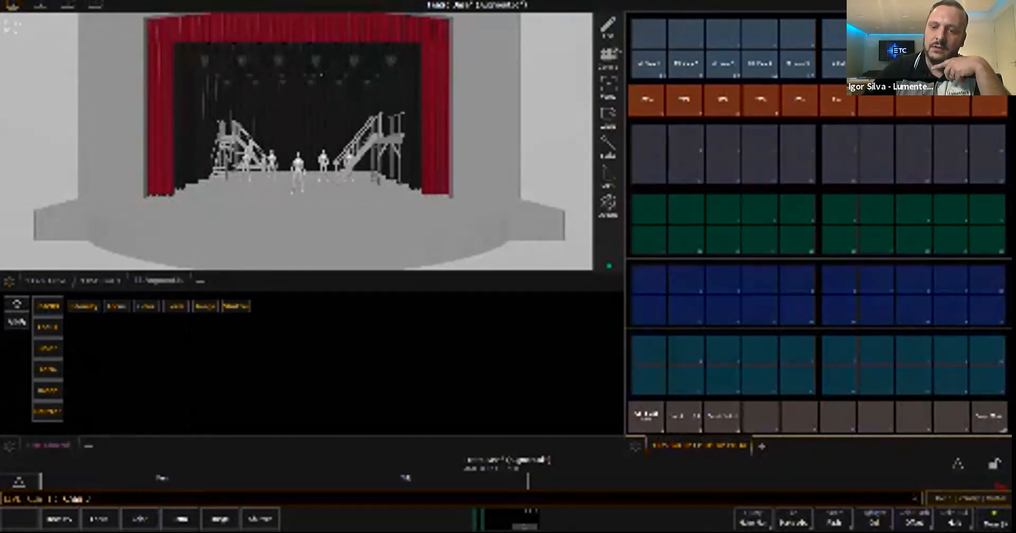
click(83, 305)
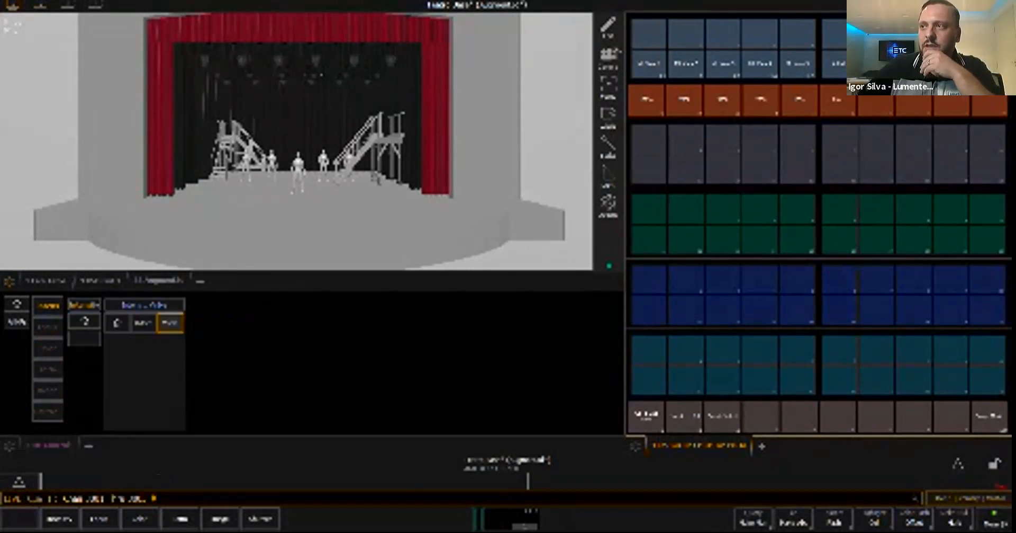
click(143, 323)
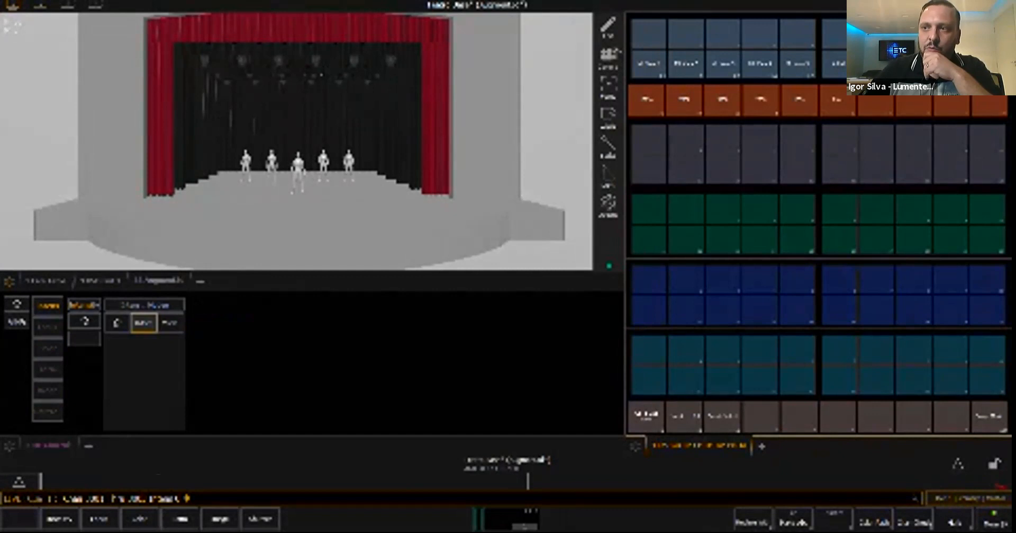
text(3001)
key(Return)
click(169, 323)
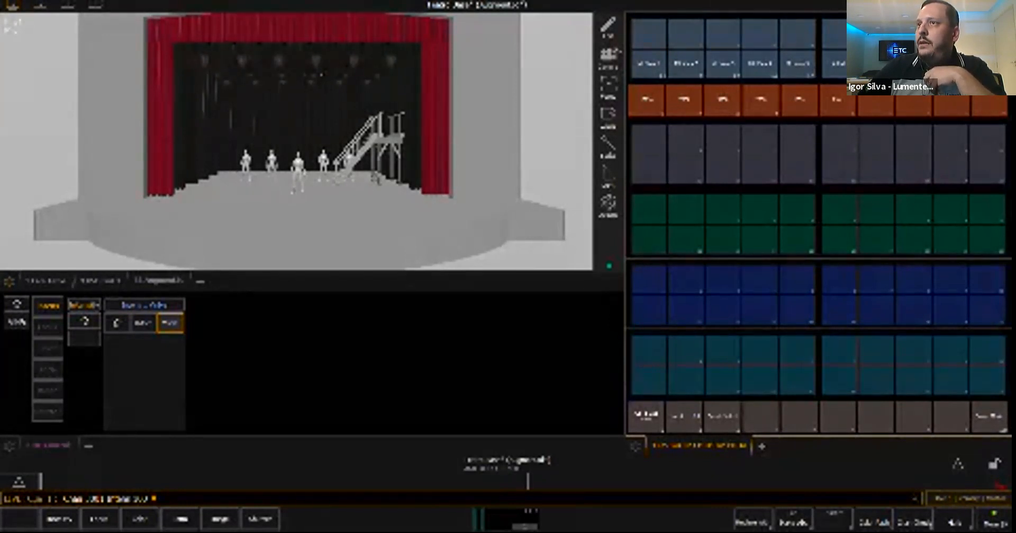
- Check scenic element channels 3001 to 3003 in the patch list and return to the live workspace
click(68, 5)
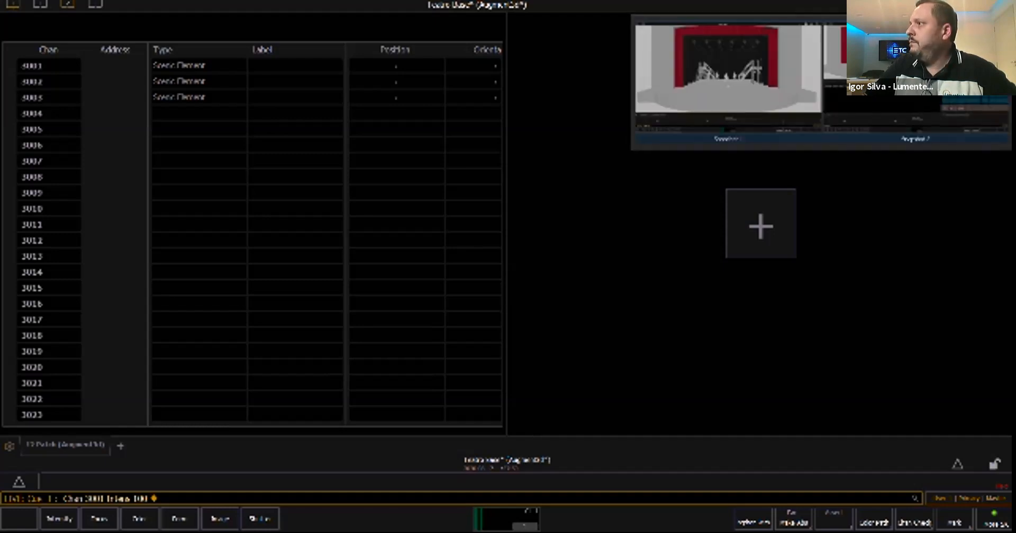
click(40, 4)
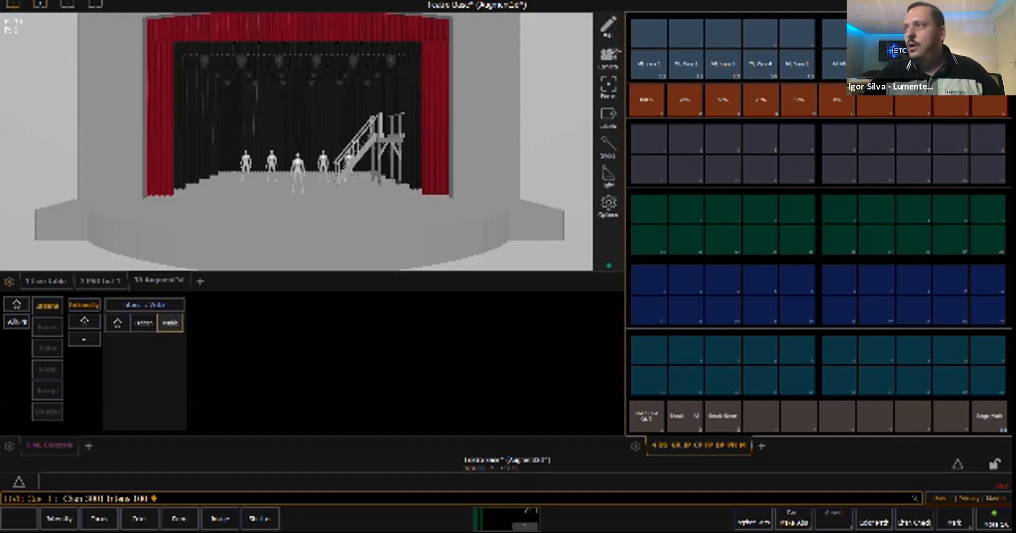
click(609, 147)
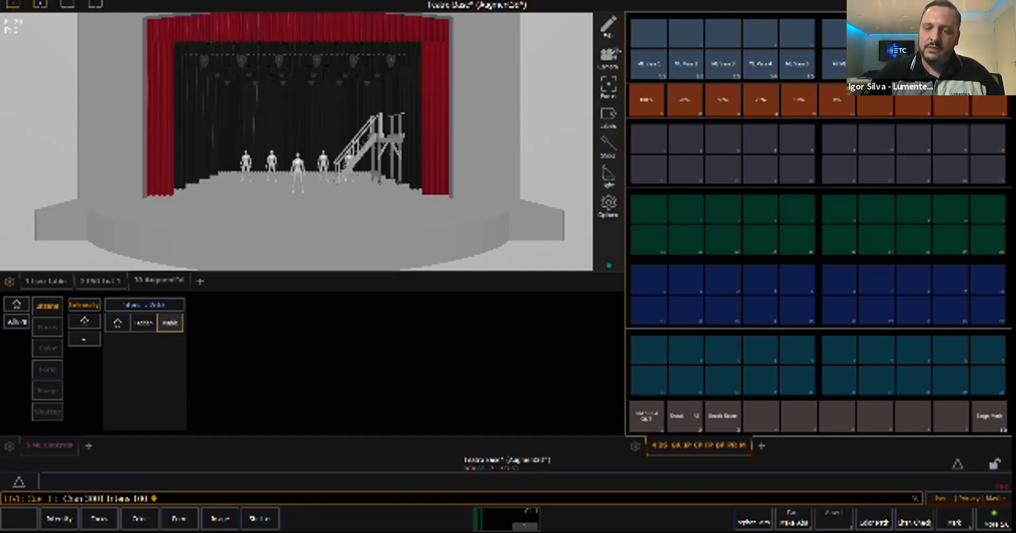
- Record channels 1001 through 1003 as Group 1 and label it "Varas Plateia"
text(1001t)
text(1006)
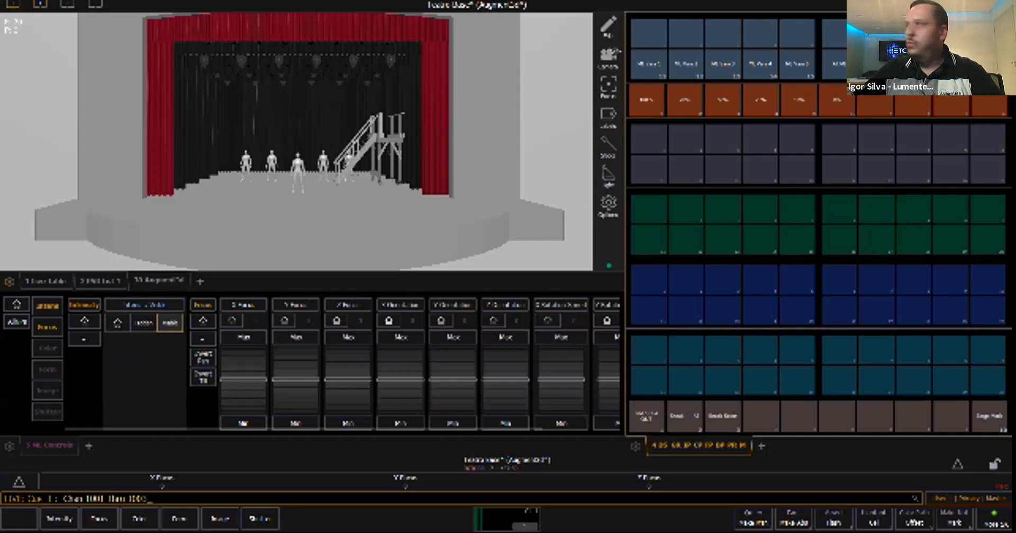
text(rd)
click(649, 33)
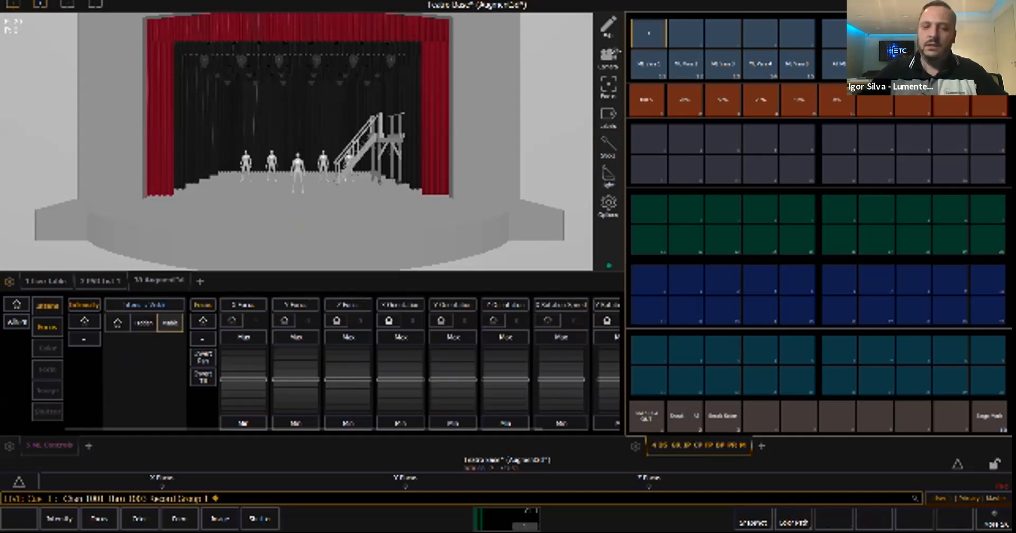
text(l Varas )
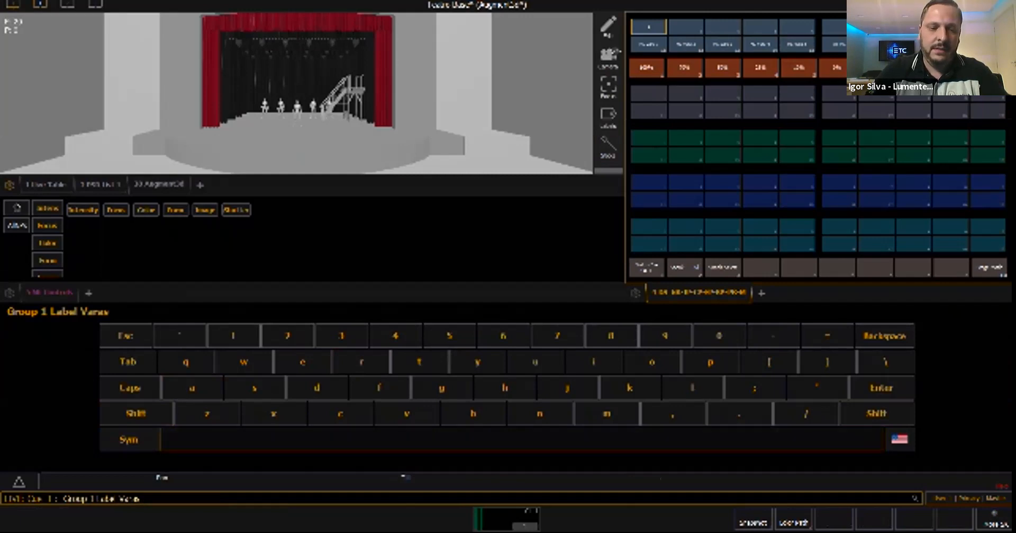
text(Plateia)
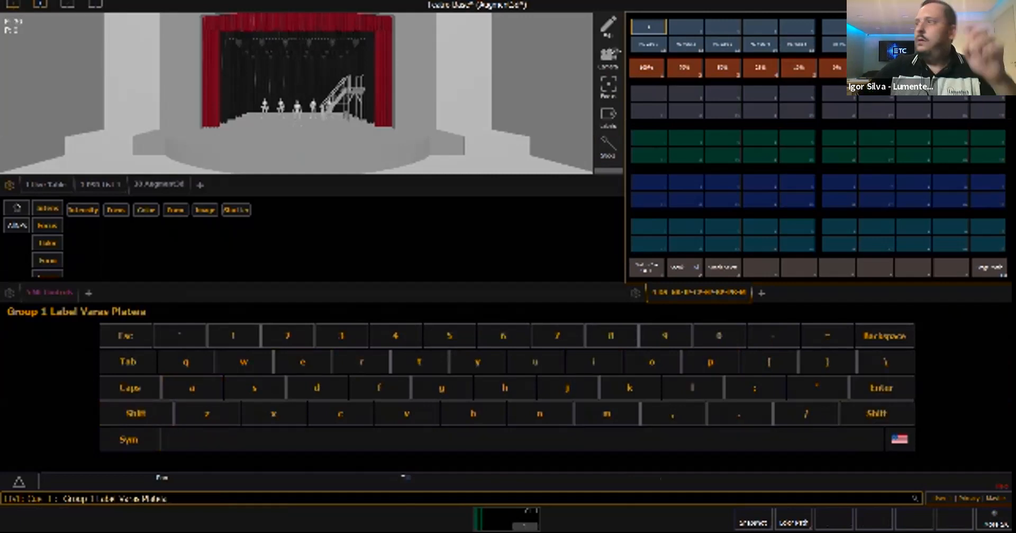
key(Return)
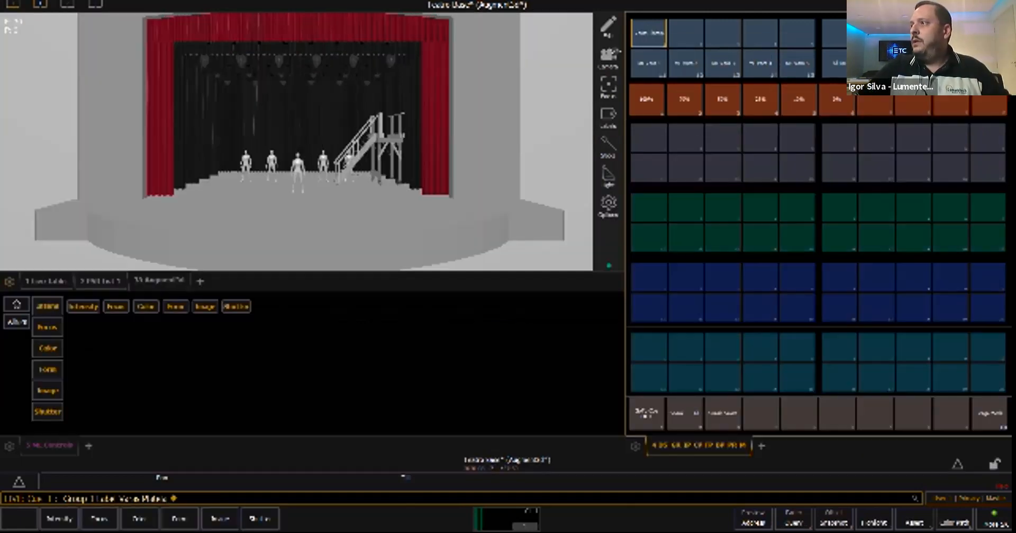
- Select Group 1, lower its bars to a Z Focus of about -4.9, and return Z Focus to home
key(Return)
scroll(349, 379, up, 10)
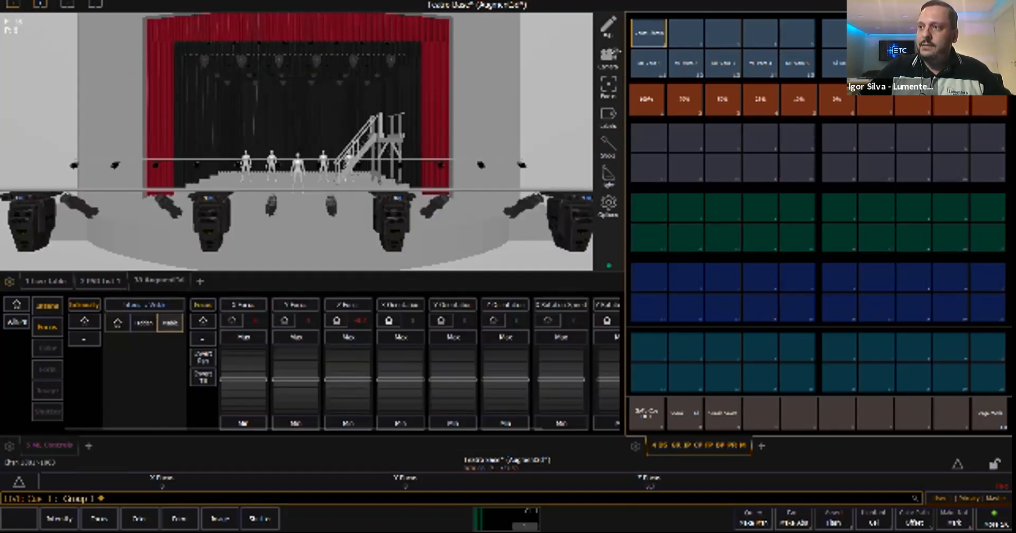
scroll(349, 379, up, 8)
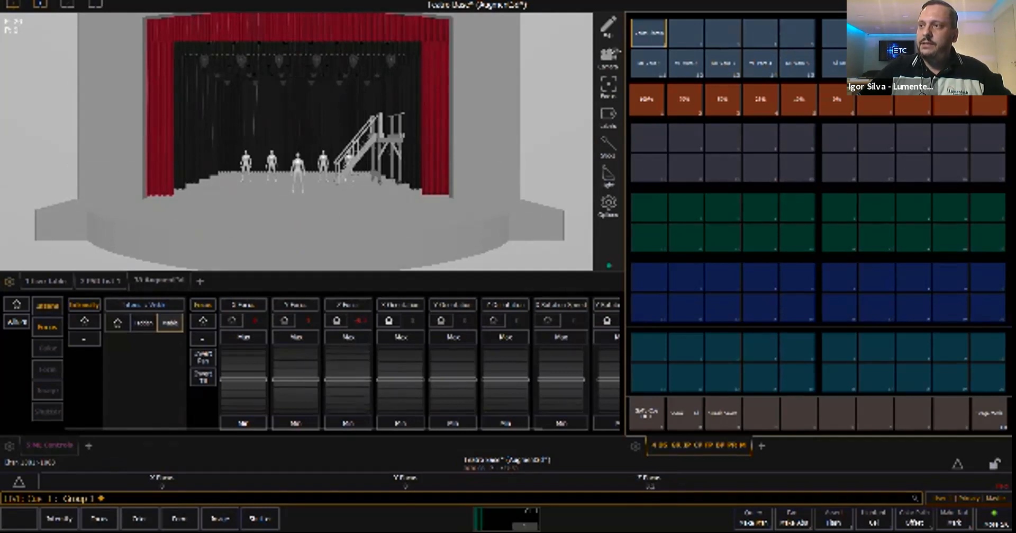
scroll(349, 379, up, 5)
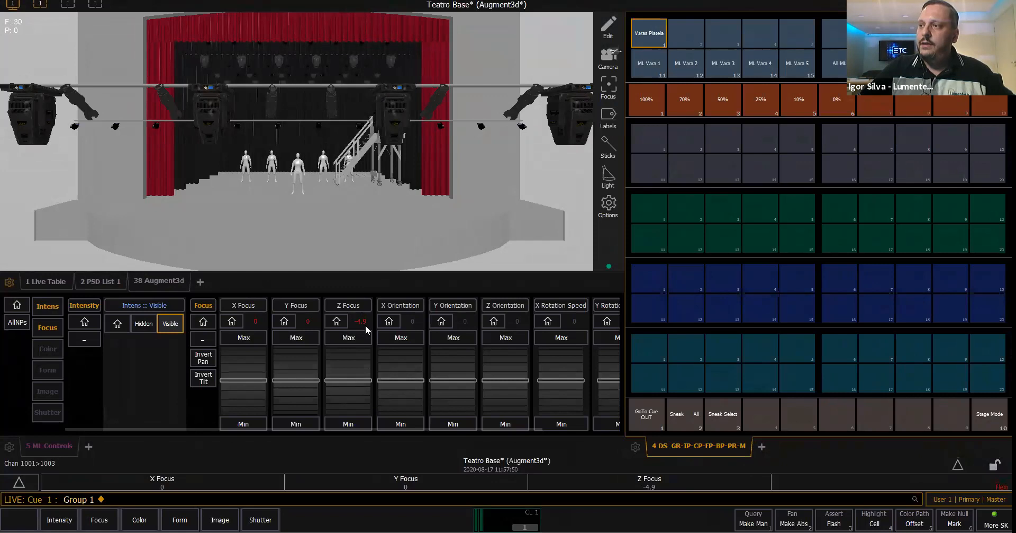
click(342, 326)
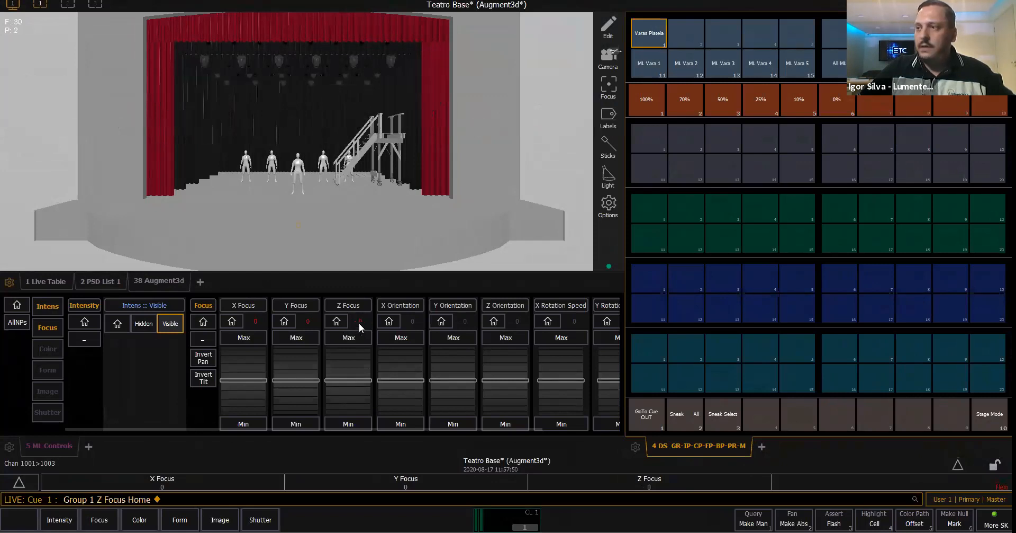
- With the whole proscenium in view, lower the Group 1 bars to a Z Focus of about -1.9 and home them
scroll(384, 180, down, 2)
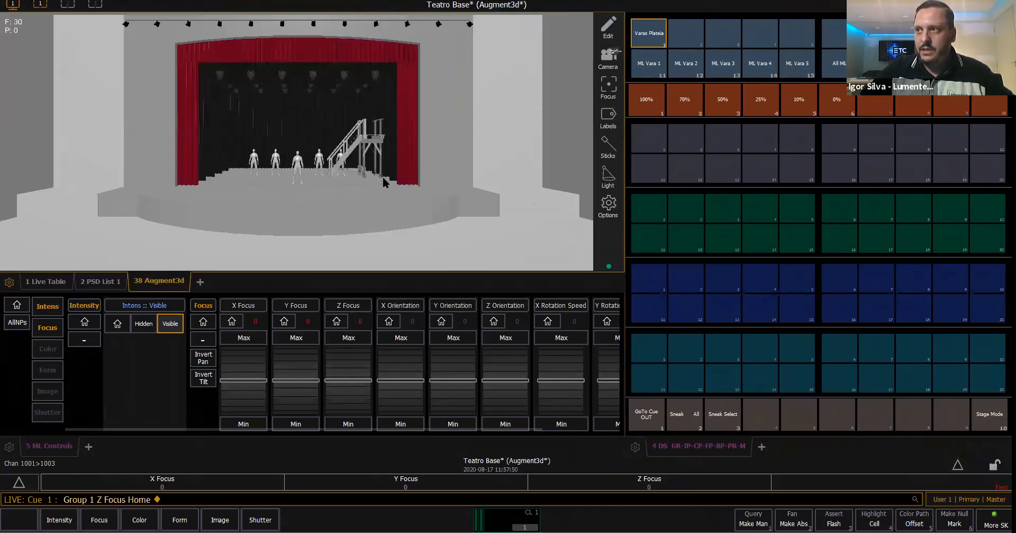
scroll(331, 201, down, 3)
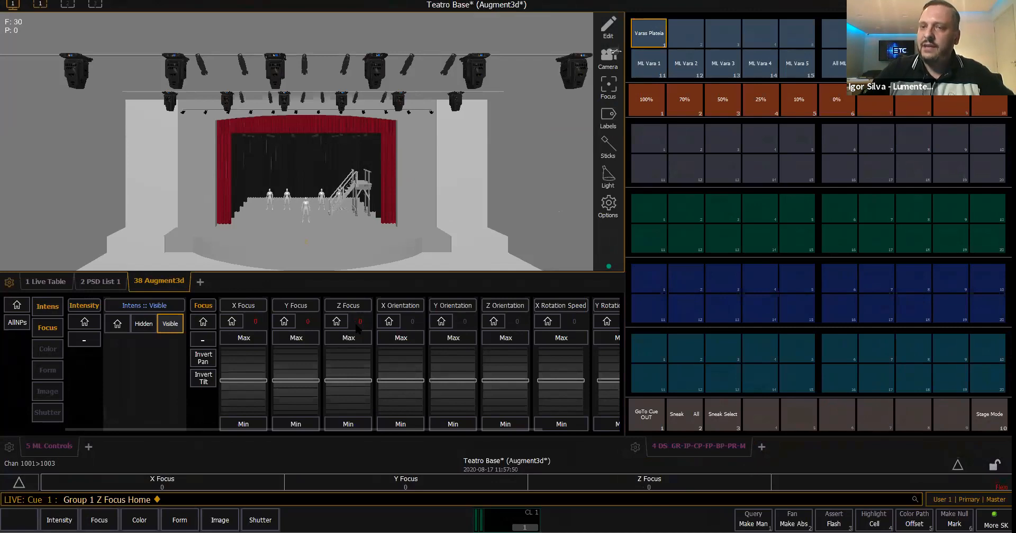
click(359, 376)
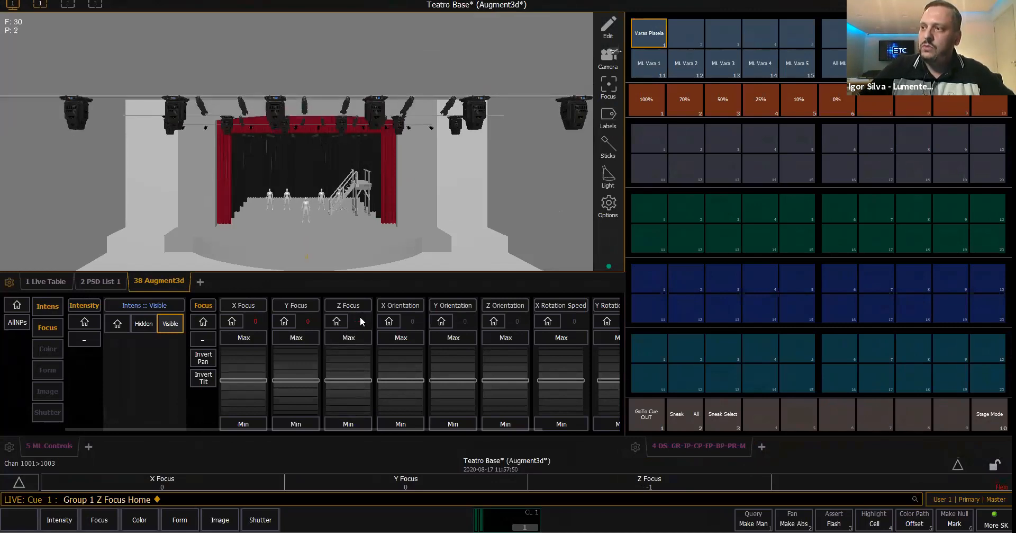
click(347, 370)
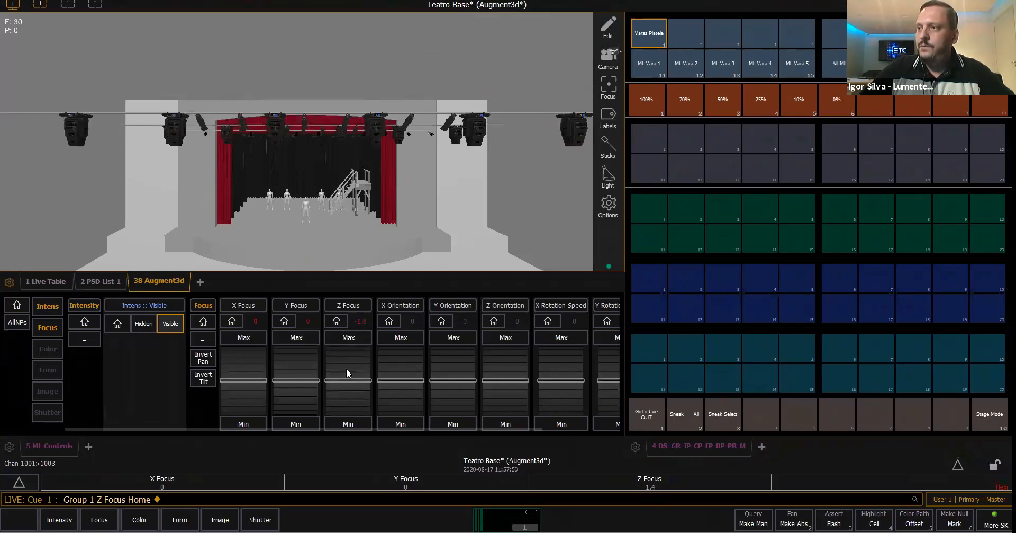
scroll(347, 370, up, 1)
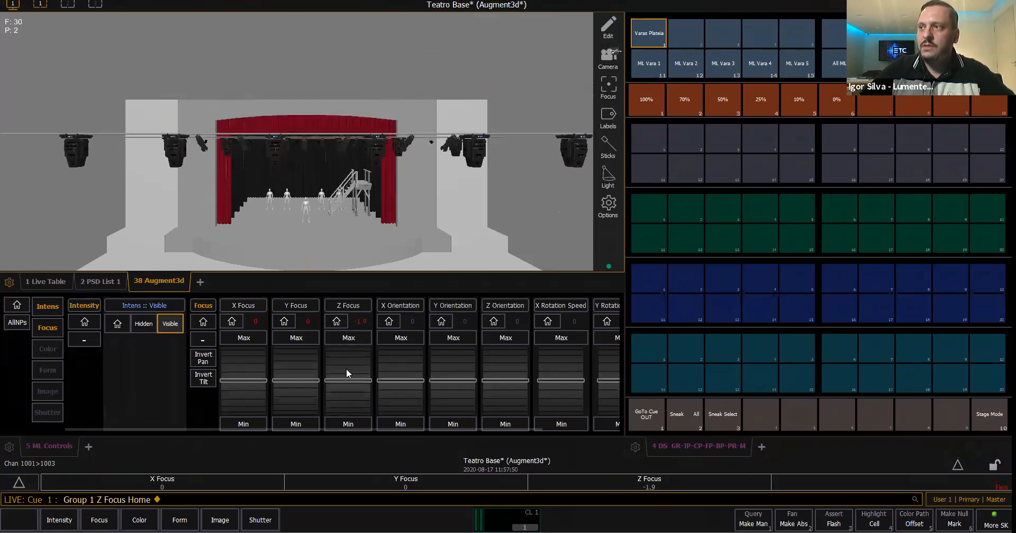
click(341, 322)
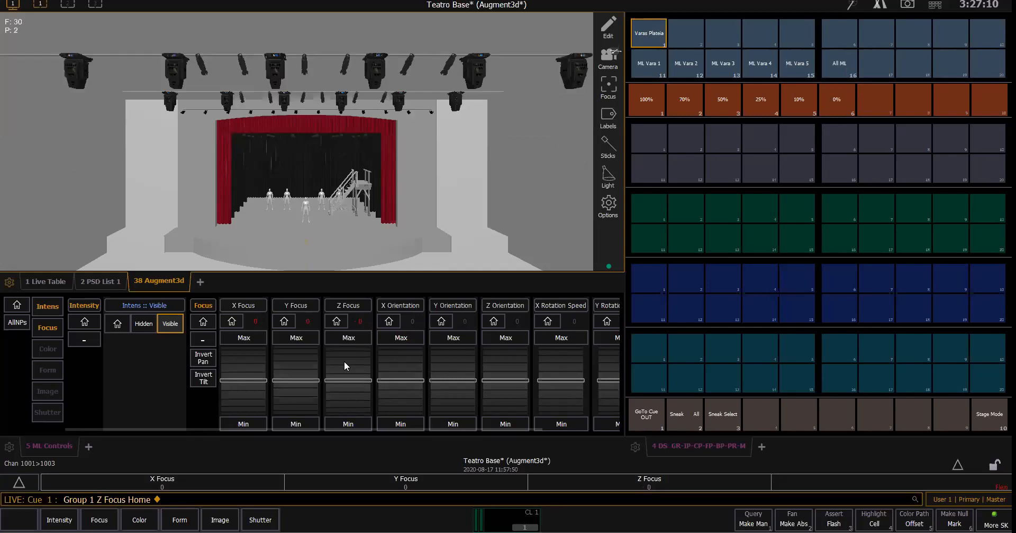
- Test raising the Group 1 bars to a Z Focus of about 0.9 and then slightly again, returning to 0 each time
scroll(346, 360, down, 11)
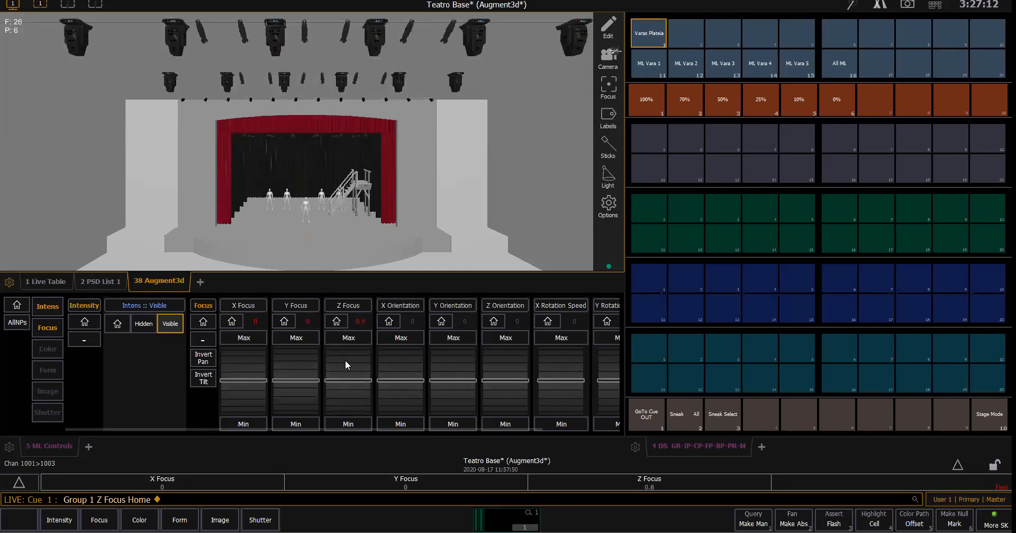
scroll(346, 361, up, 1)
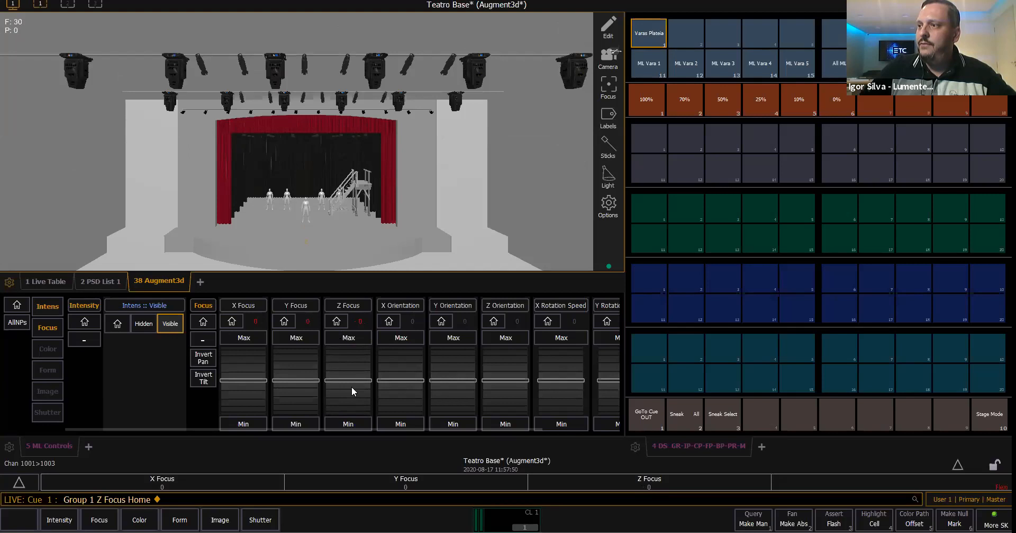
scroll(352, 391, down, 1)
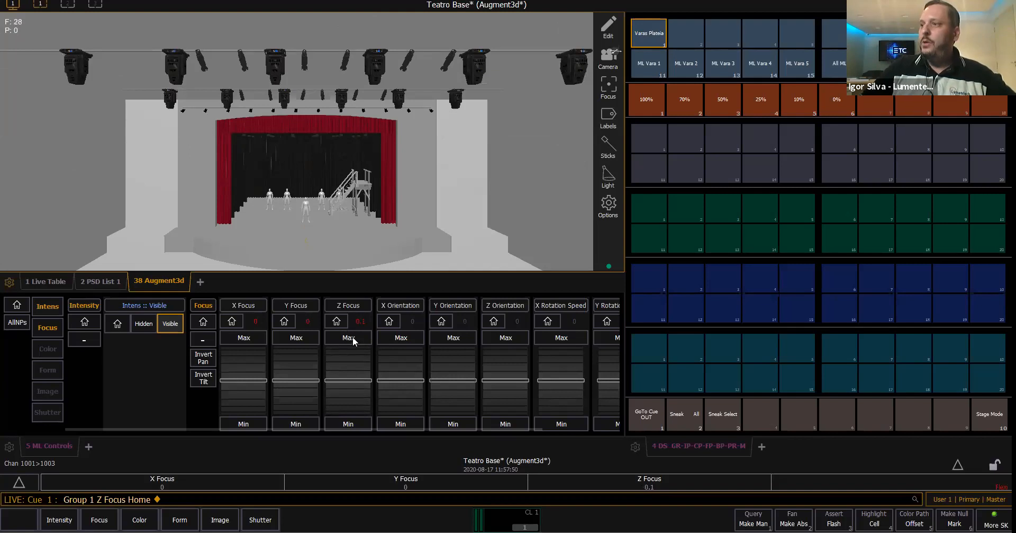
scroll(351, 354, down, 1)
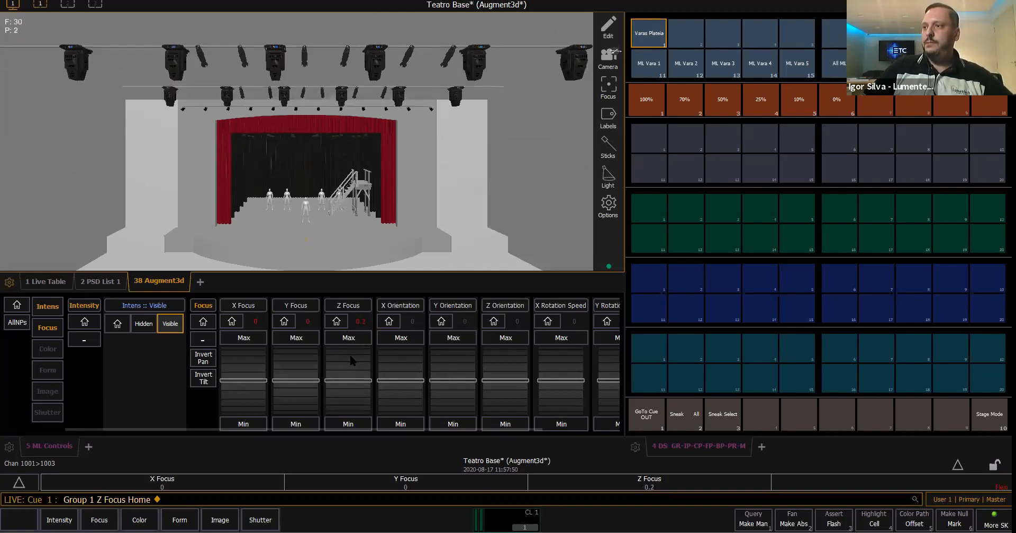
scroll(349, 360, up, 2)
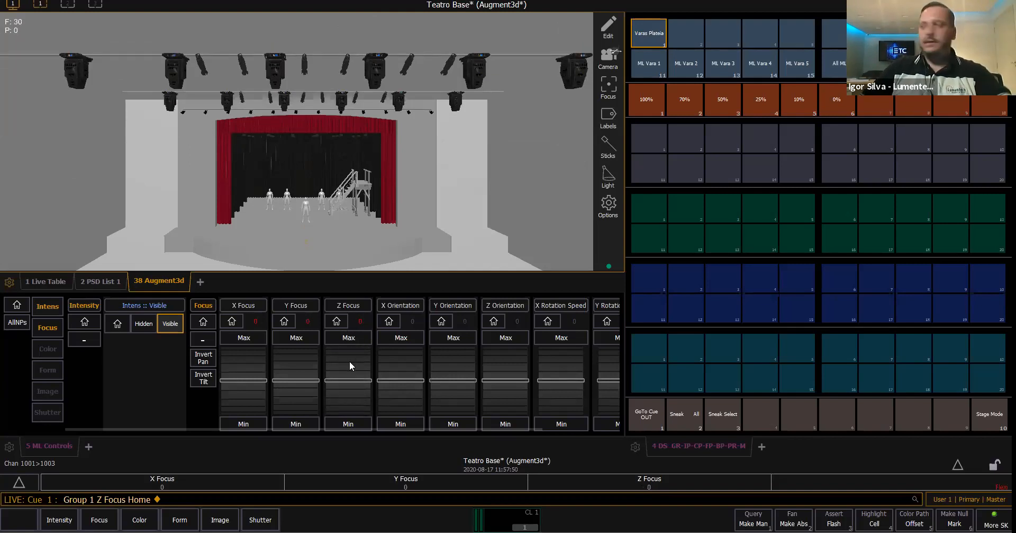
- Record the homed height of the bars as Focus Palette 11 and label it "Varas Alto"
key(r)
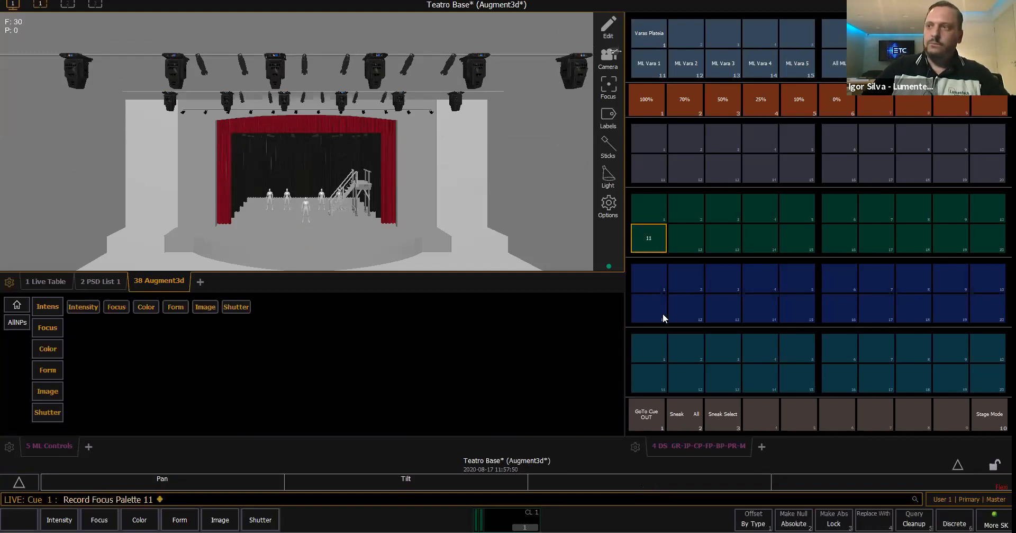
text(l Varas Alto)
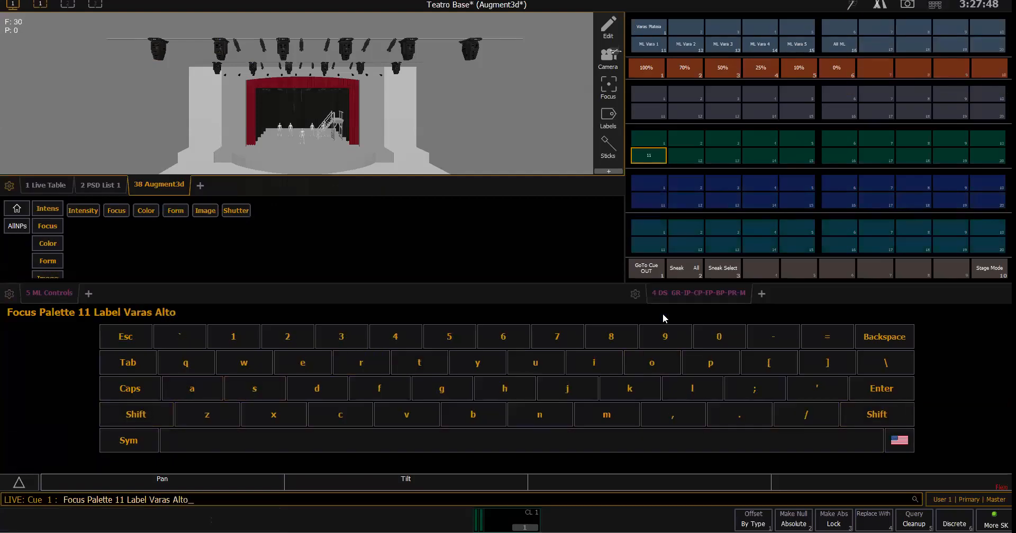
key(Return)
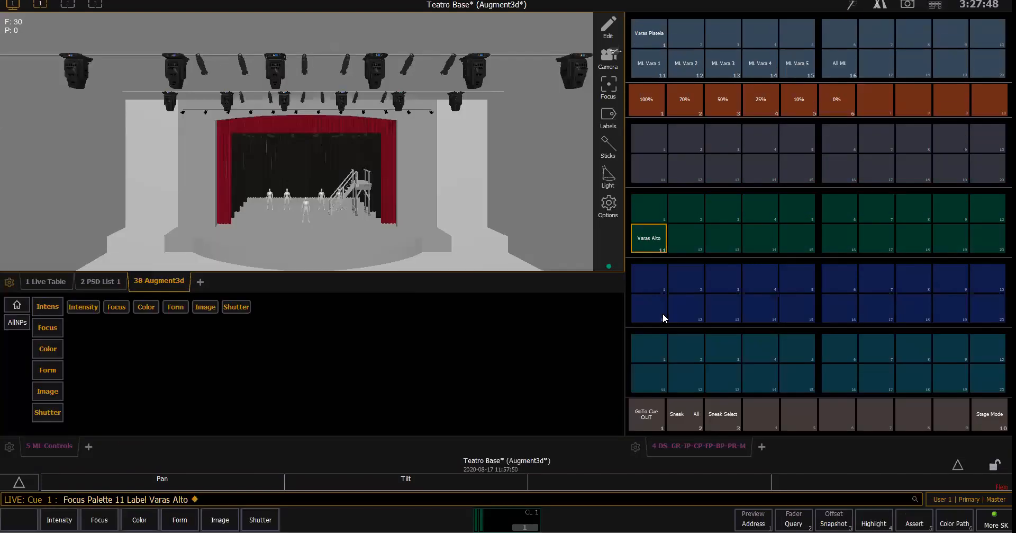
- Select Group 1 and lower its bars to a Z Focus of about -8, in front of the stage
click(639, 32)
scroll(351, 356, down, 5)
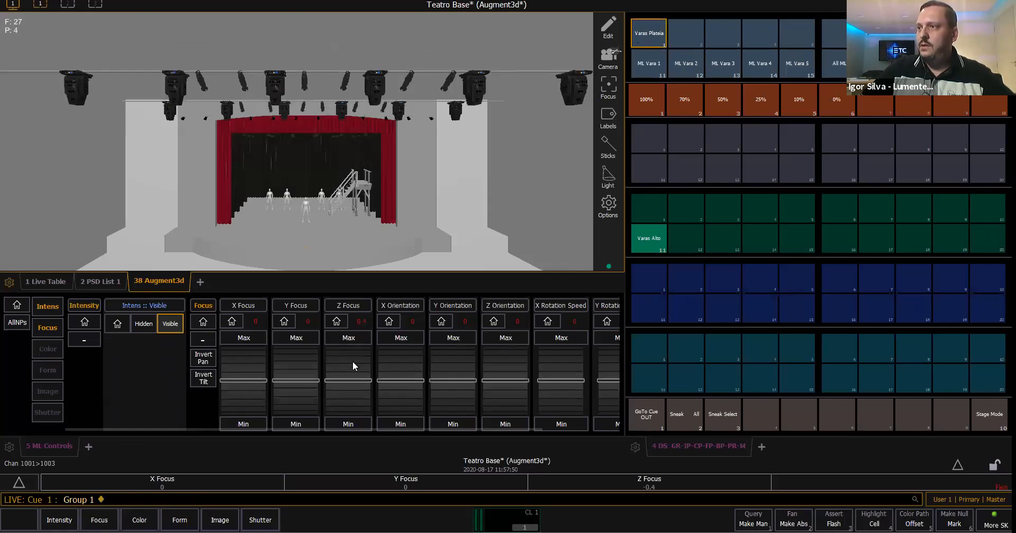
scroll(352, 362, down, 6)
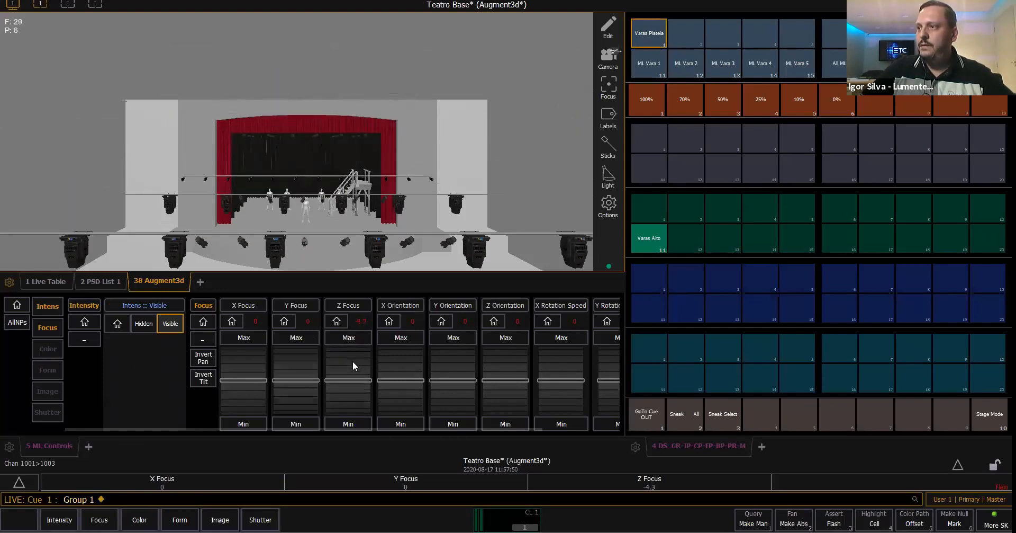
scroll(352, 364, down, 1)
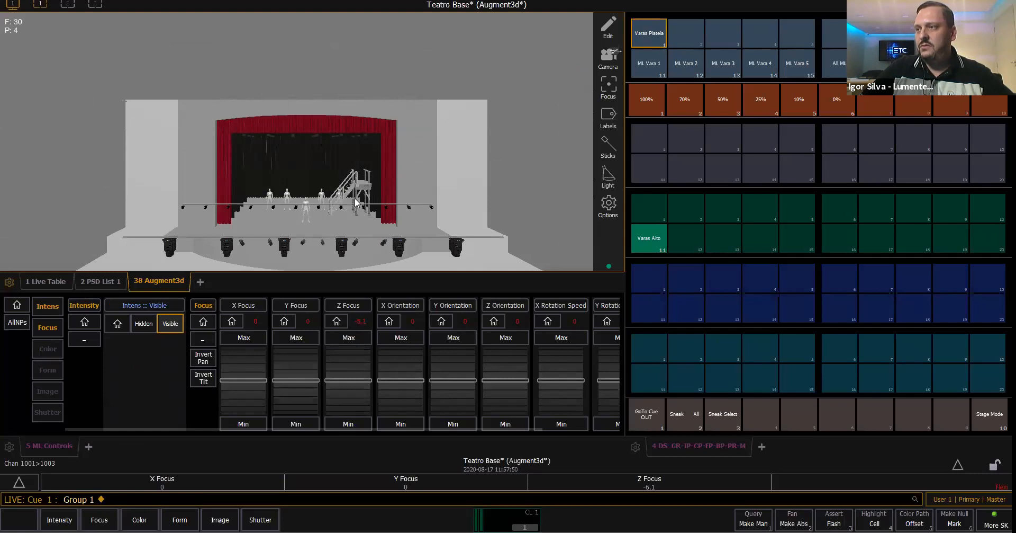
scroll(332, 377, down, 2)
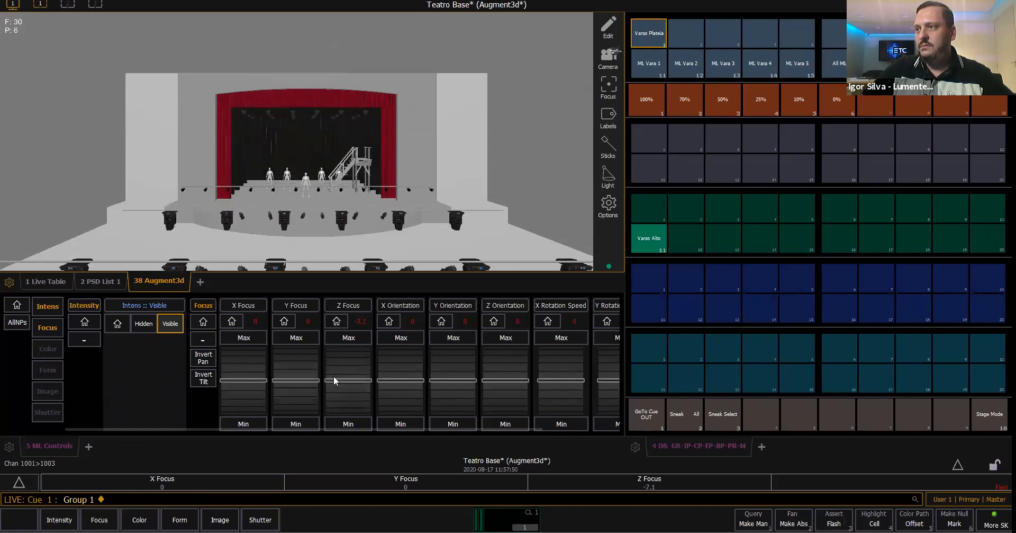
scroll(334, 379, down, 1)
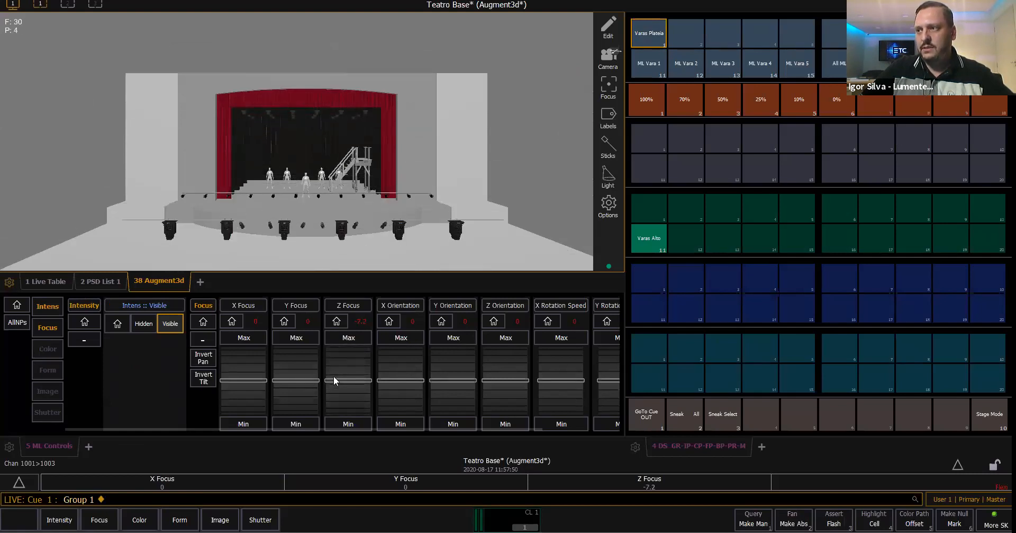
scroll(334, 379, down, 2)
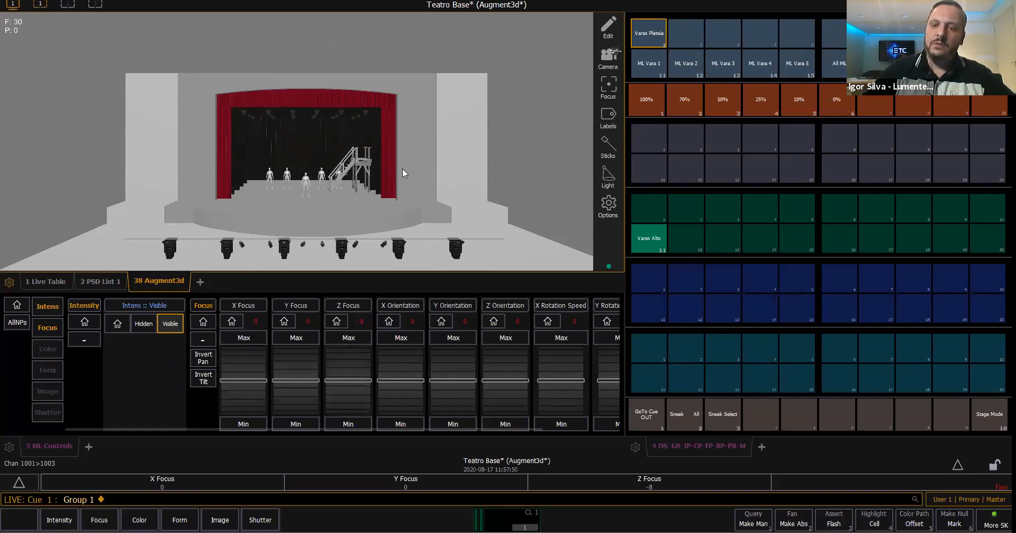
- Select channel 1003 on its own and raise its bar until it is in view at the stage edge
text(1003)
key(Return)
scroll(355, 369, up, 2)
scroll(354, 369, up, 2)
scroll(355, 366, down, 1)
scroll(355, 363, up, 1)
scroll(354, 363, down, 1)
- Record the lowered bar positions as Focus Palette 12 and label it "Varas baixo"
key(r)
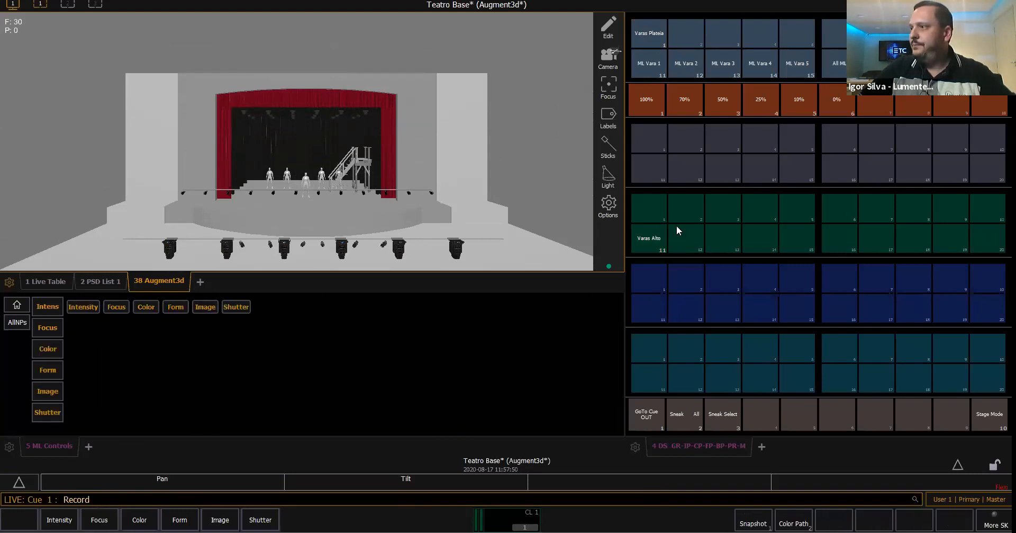
click(679, 239)
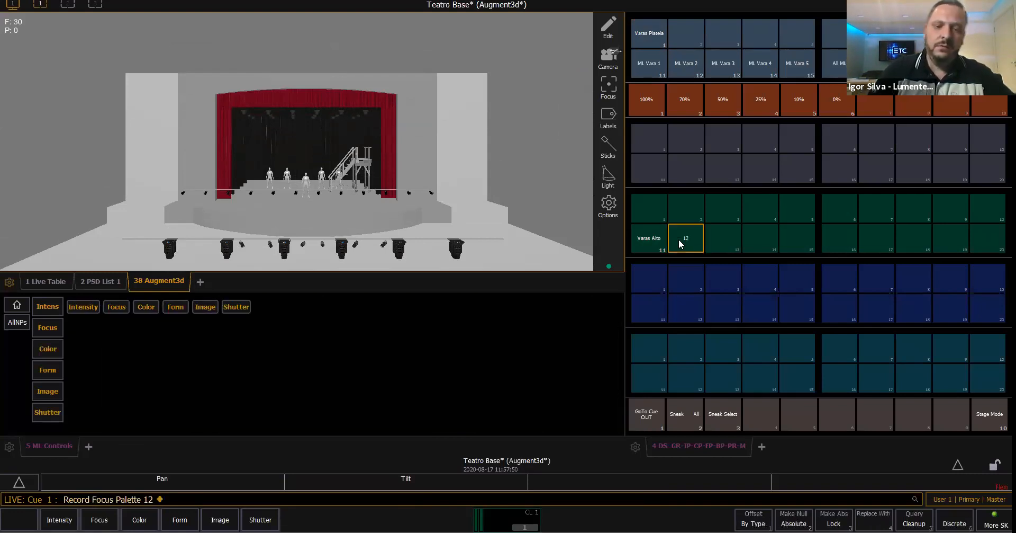
text(l VA)
key(BackSpace)
text(aras baixo)
key(Return)
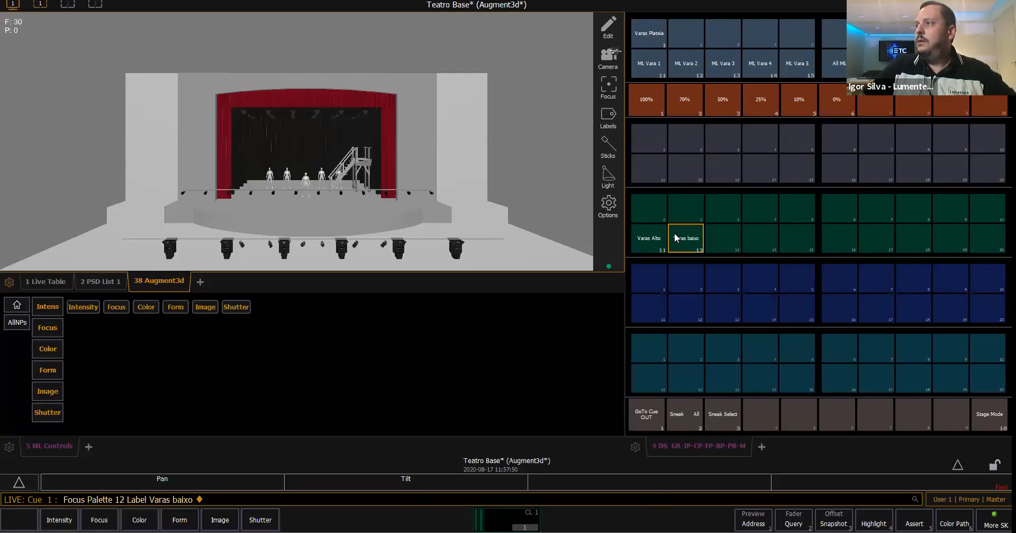
- Select Group 1 and recall Focus Palettes 11 and 12 in turn, finishing on Focus Palette 11
click(651, 39)
click(659, 241)
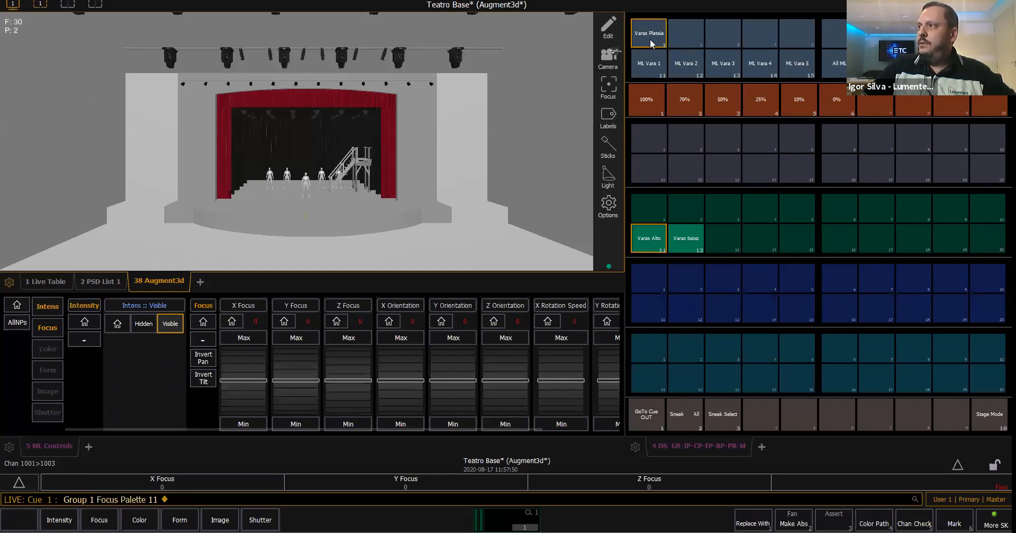
click(684, 238)
click(646, 236)
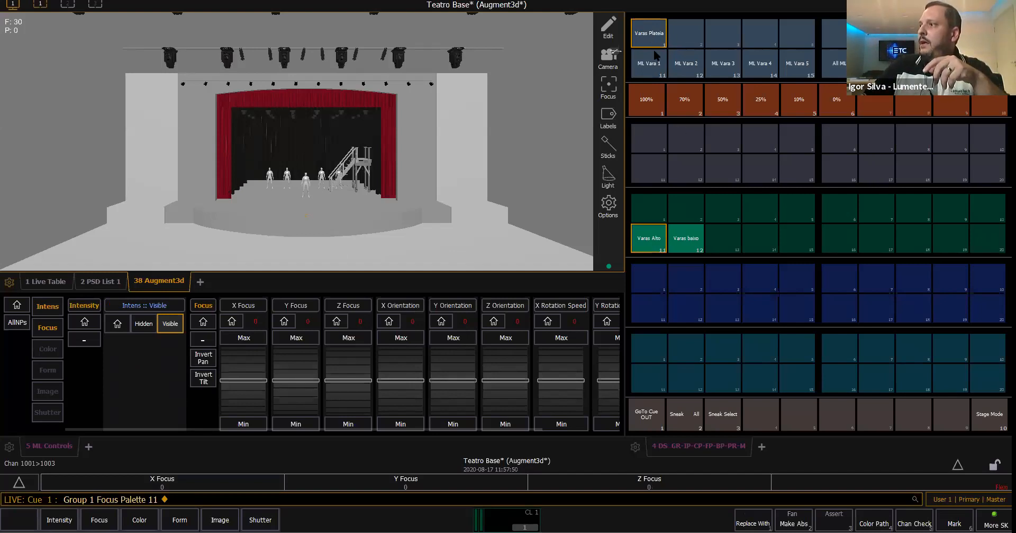
- Sneak Group 1 to Focus Palette 12 and back to Focus Palette 11, and release everything with Go To Cue Out
key(n)
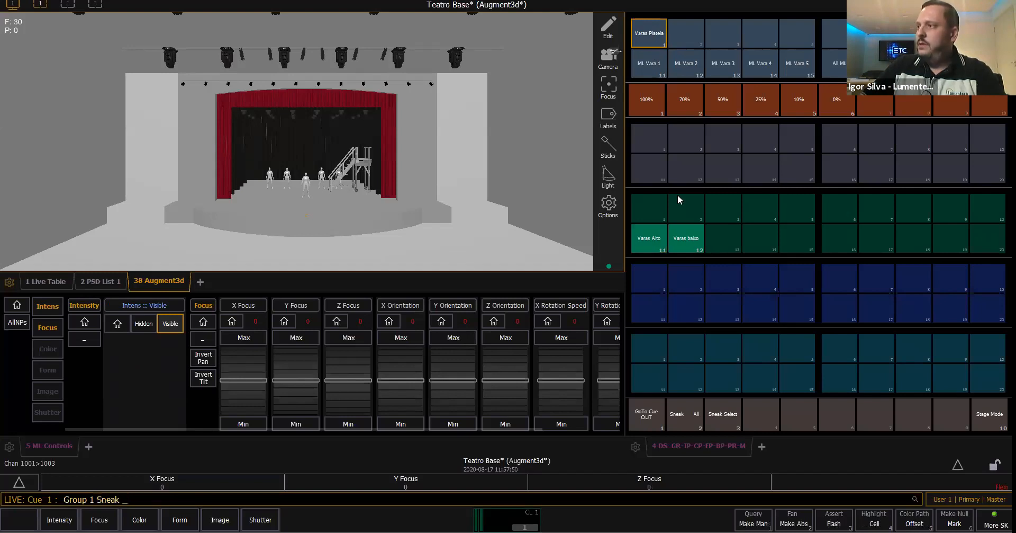
click(687, 239)
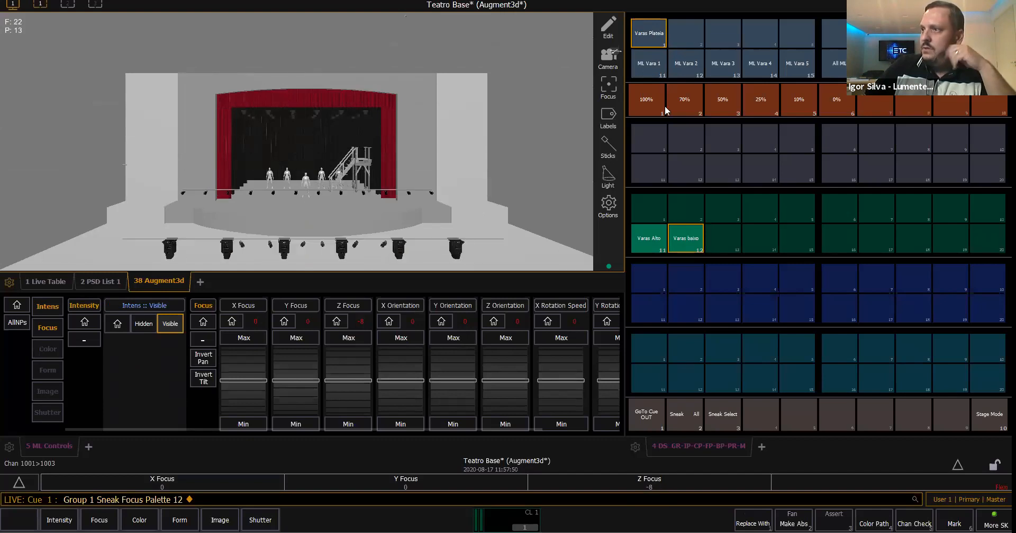
click(656, 237)
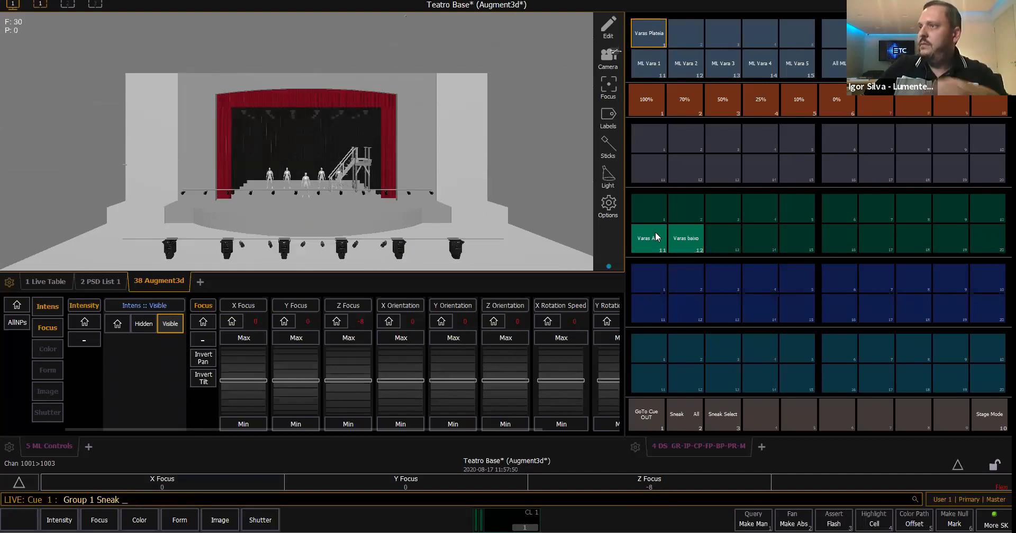
click(657, 237)
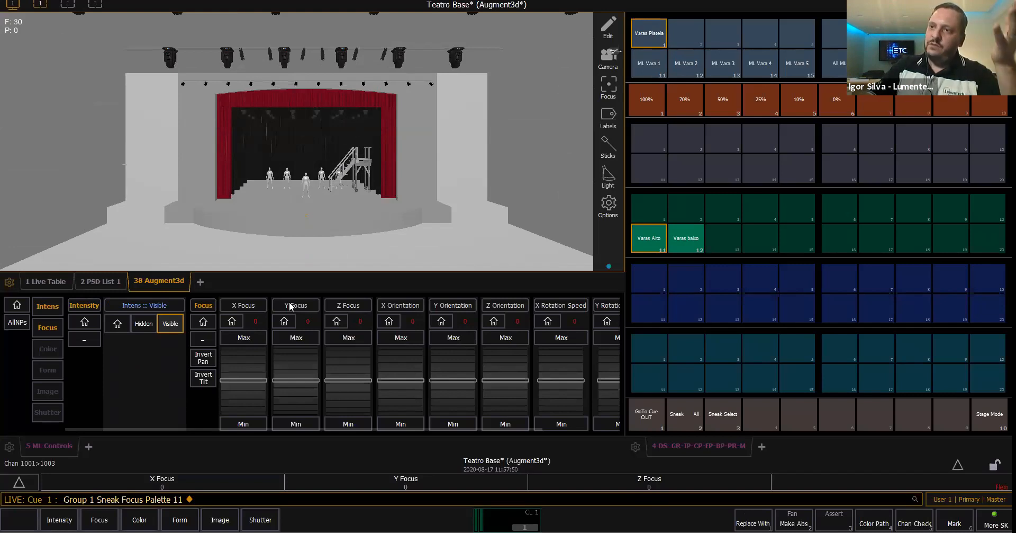
click(643, 418)
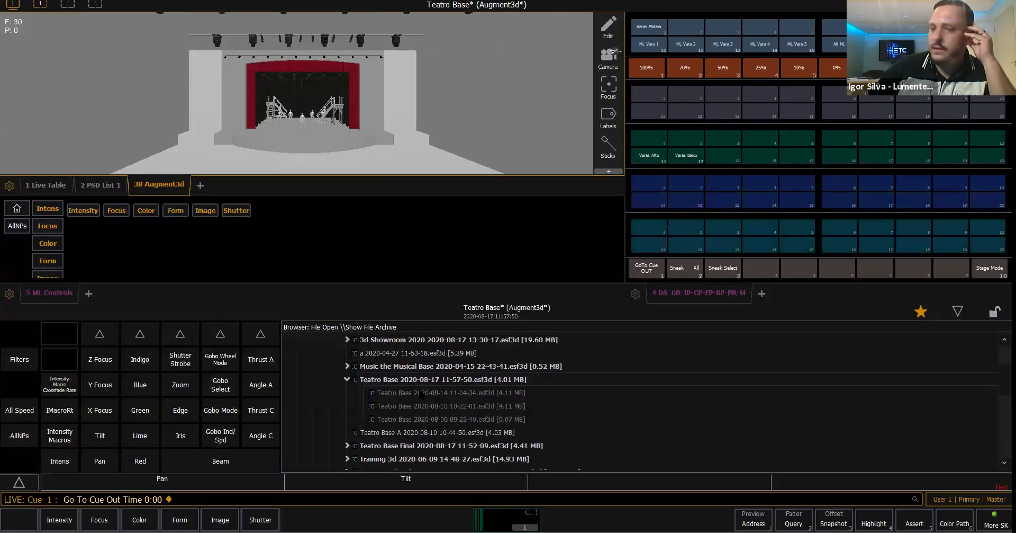
- In the browser, close the Show File Archive listing under Open and expand the file Import options
click(420, 391)
key(Left)
key(Left)
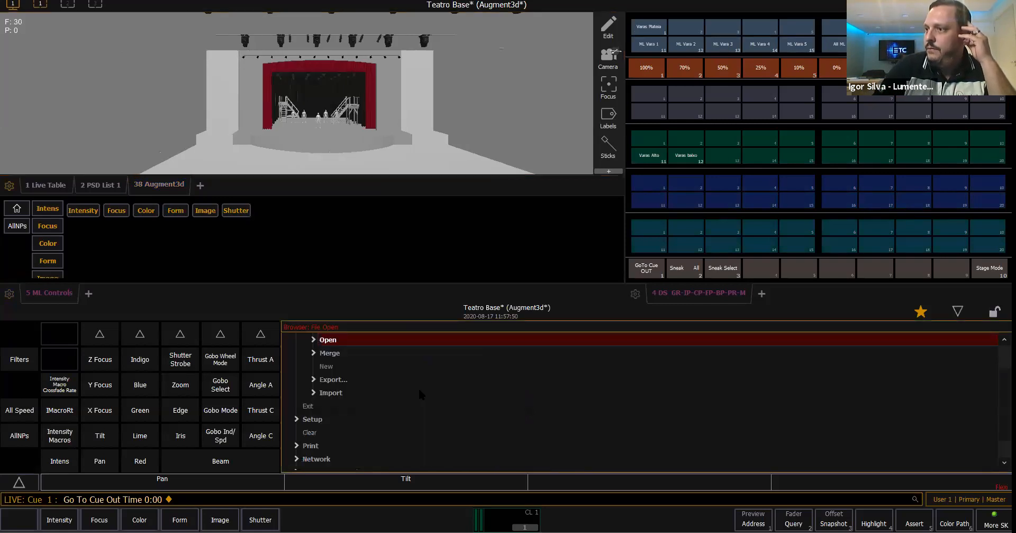
key(Up)
key(Up)
key(Up)
key(Right)
key(Down)
key(Down)
key(Down)
key(Down)
key(Down)
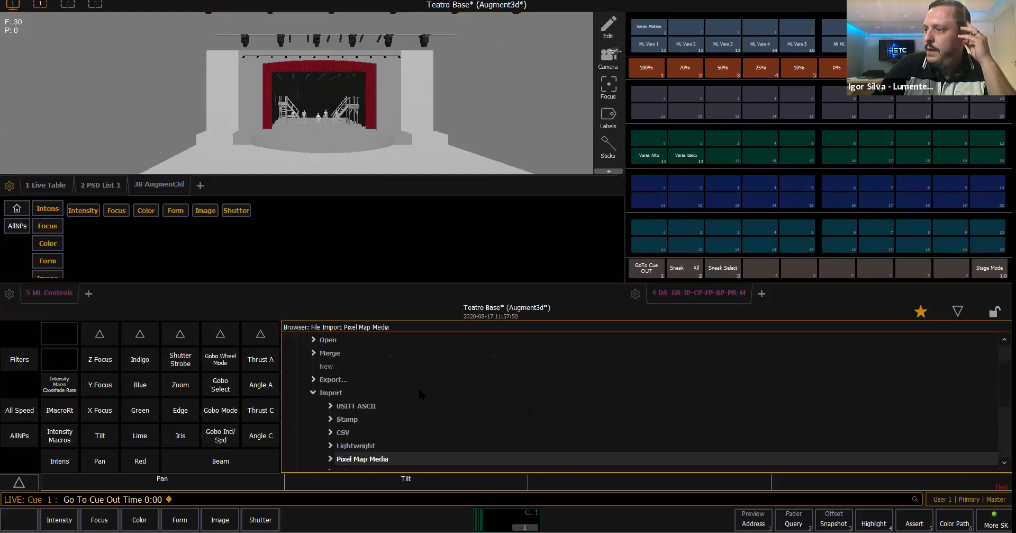
- Open the Augment3d Scenic Models import source and browse to the Arquivos 3D Augmented folder on the Desktop
key(Down)
key(Down)
key(Down)
key(Down)
key(Down)
key(Up)
key(Up)
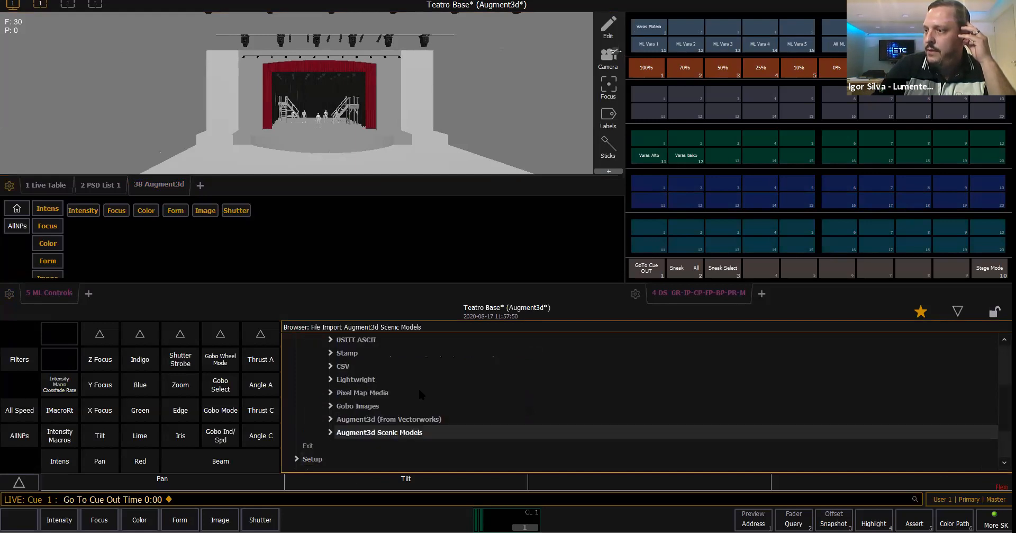
key(Right)
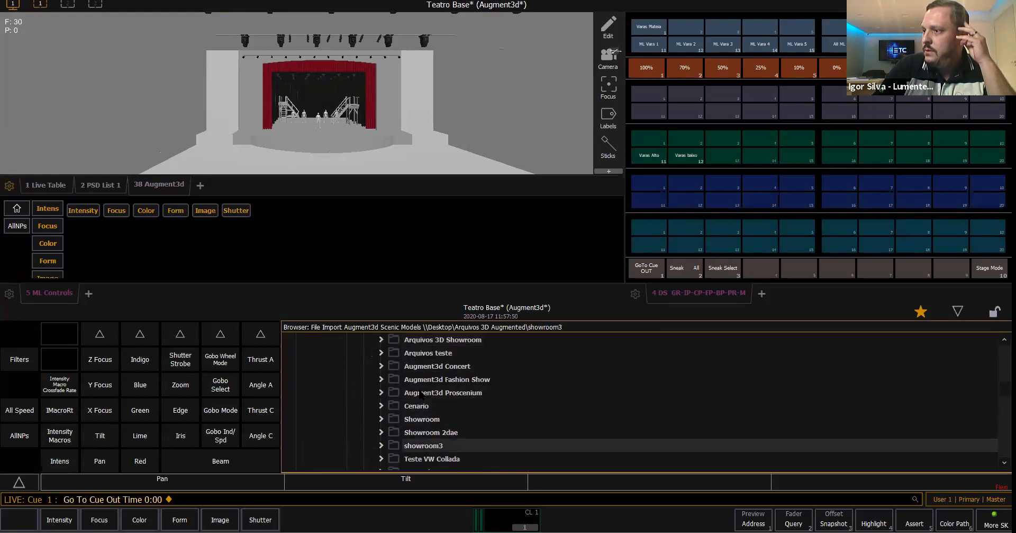
- Examine the model files in Arquivos 3D Augmented and their 3D formats, from the Concert Stage versions to the drum models
key(Up)
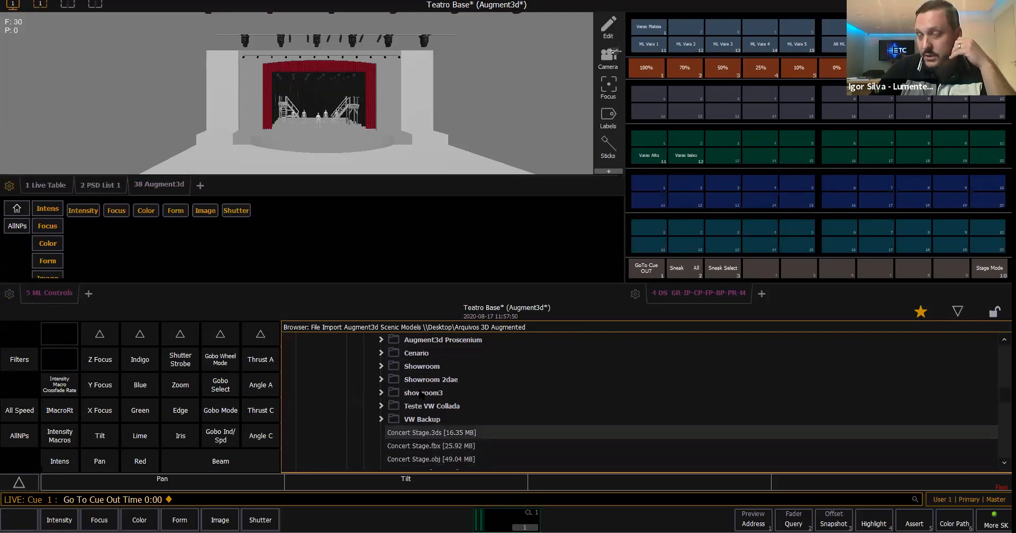
key(Down)
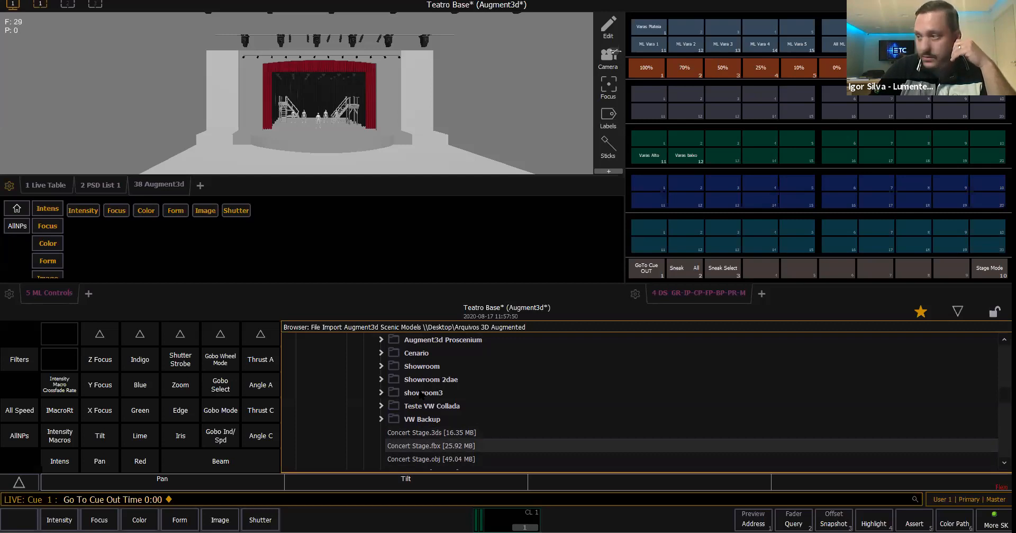
key(Down)
key(Down)
key(Down)
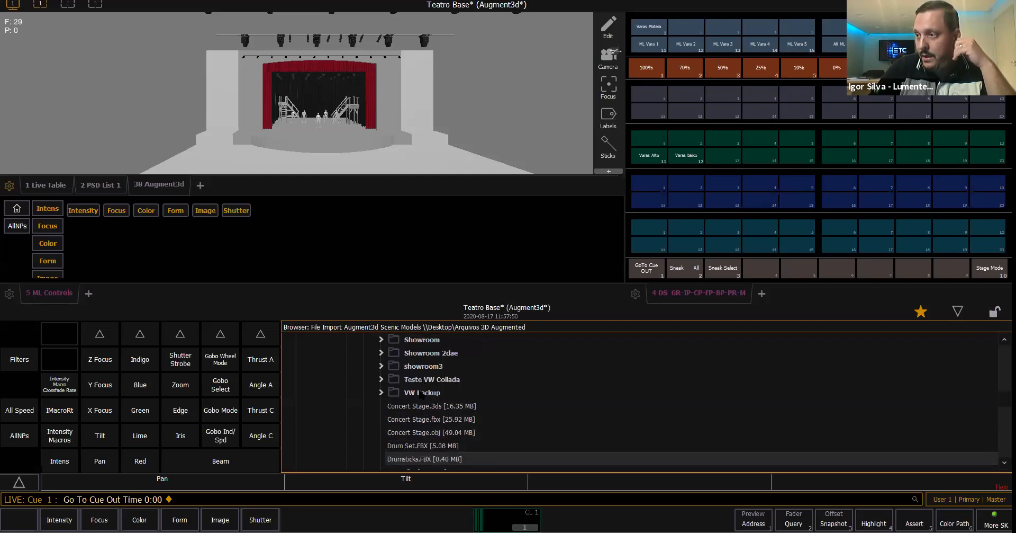
key(Up)
key(Up)
key(Up)
key(Down)
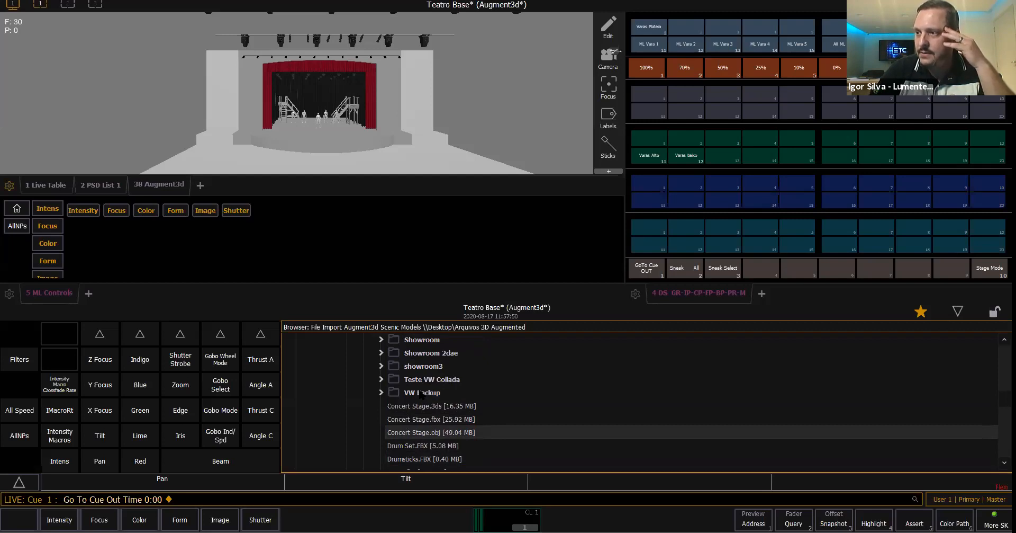
key(Down)
key(Down)
key(Down)
key(Down)
key(Up)
key(Up)
key(Up)
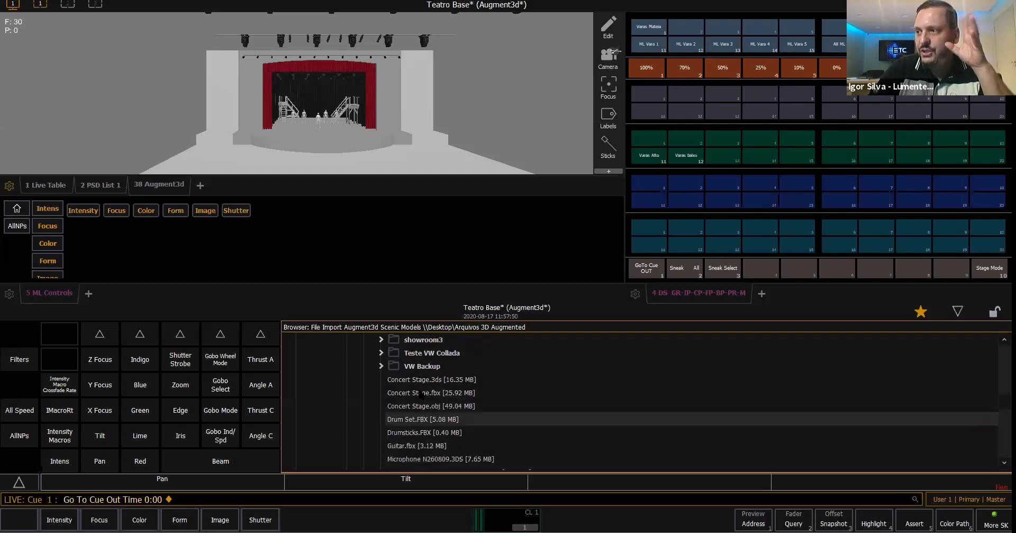
key(Up)
key(Down)
key(Up)
key(Up)
key(Up)
key(Up)
- Collapse the Arquivos 3D Augmented and Desktop folders in the scenic model import listing
key(Up)
key(Up)
key(Up)
key(Up)
key(Up)
key(Up)
key(Up)
key(Up)
key(Up)
key(Up)
key(Up)
key(Up)
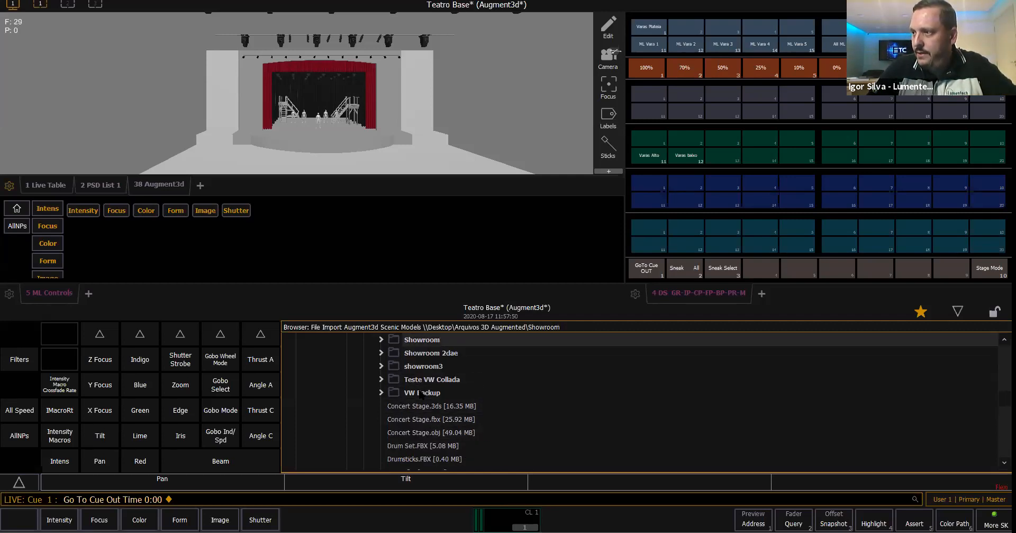
key(Left)
key(Up)
key(Up)
key(Up)
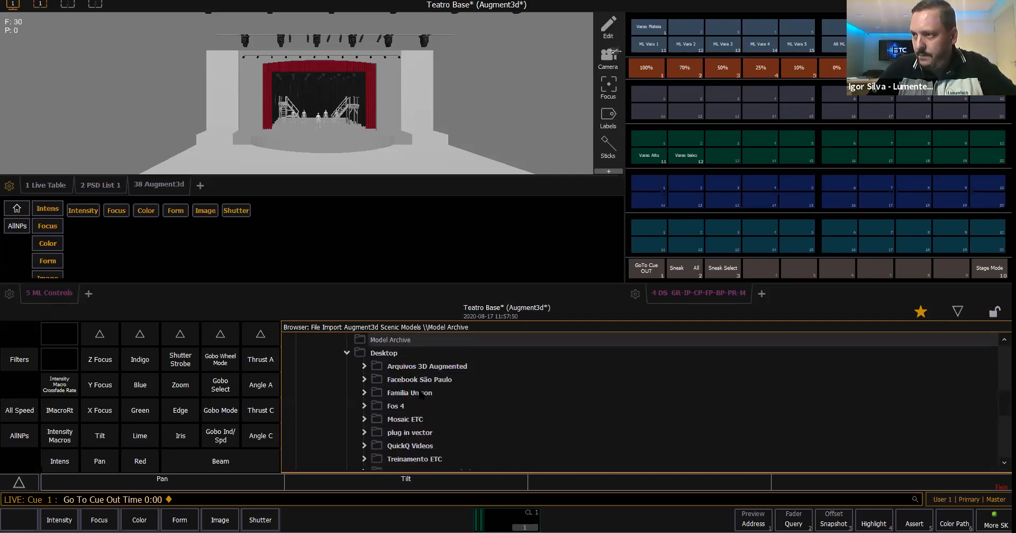
key(Down)
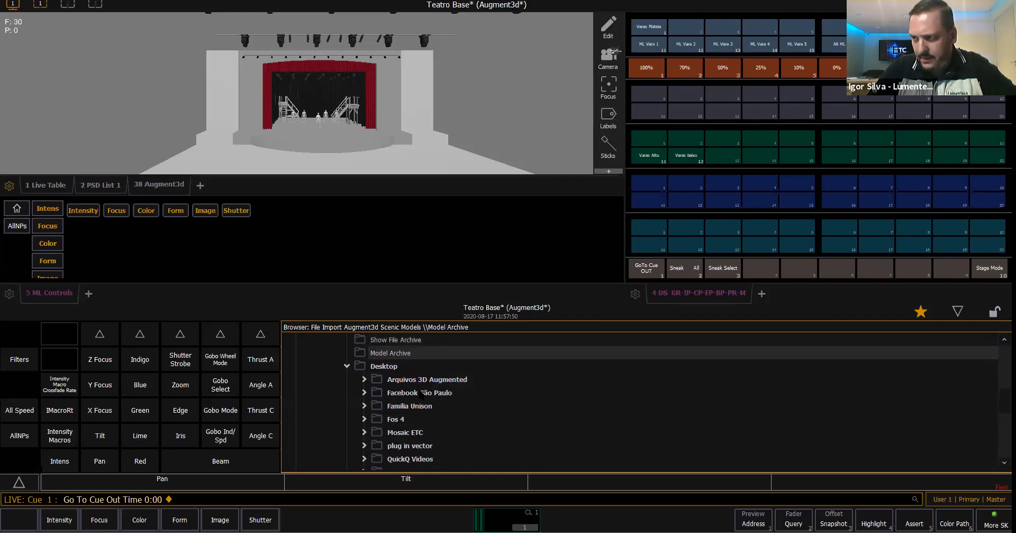
key(Down)
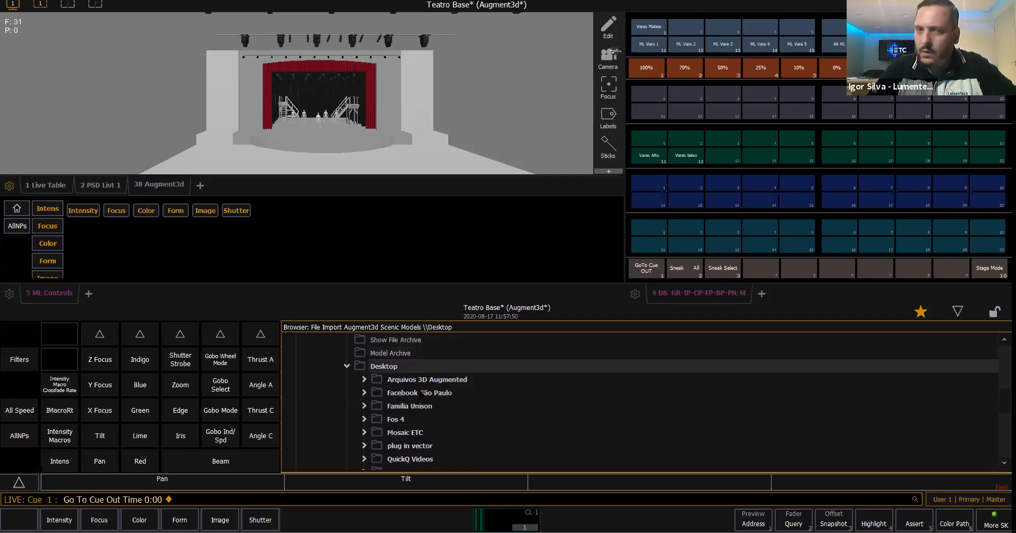
key(Left)
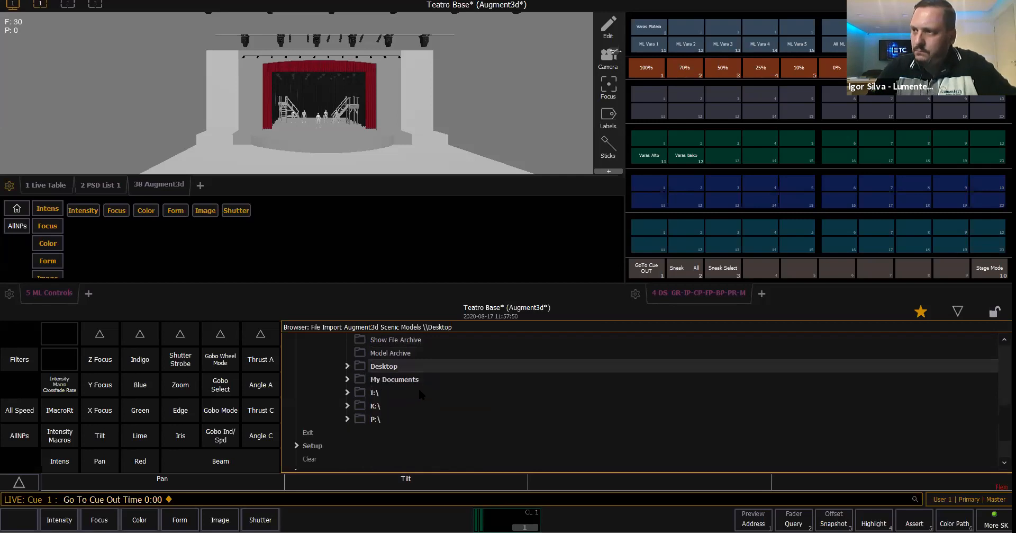
- Review the import sources around Pixel Map Media and return to the Augment3d Scenic Models entry
key(Up)
key(Up)
key(Up)
key(Up)
key(Up)
key(Up)
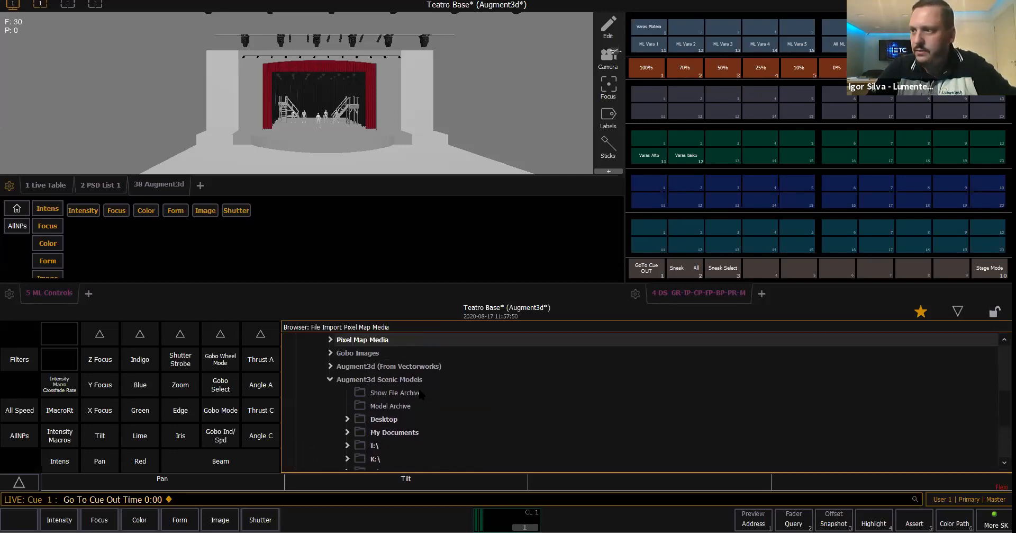
key(Up)
key(Down)
key(Down)
key(Down)
key(Down)
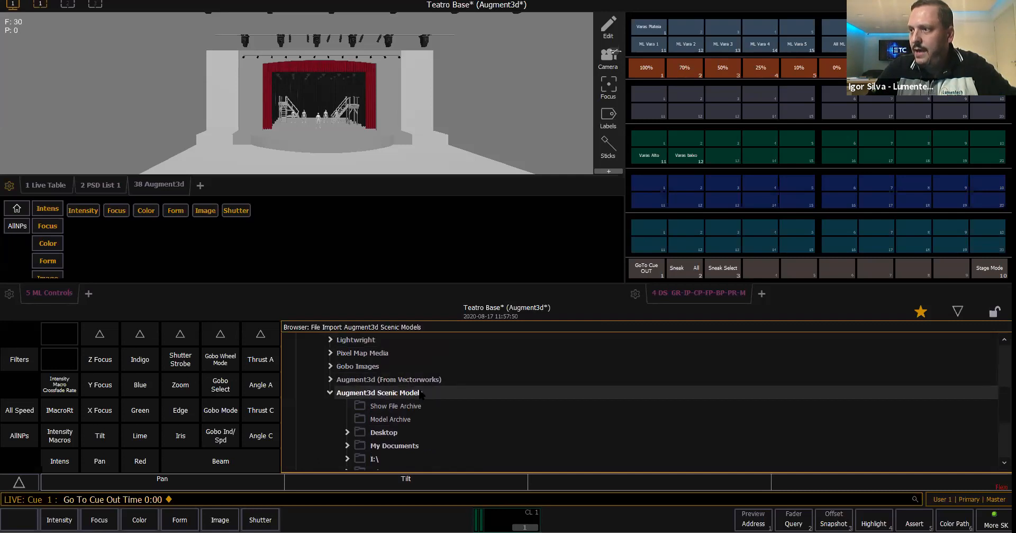
- Review the Augment3d (From Vectorworks) import source and return to the Augment3d Scenic Models entry
key(Up)
key(Up)
key(Up)
key(Up)
key(Up)
key(Up)
key(Up)
key(Up)
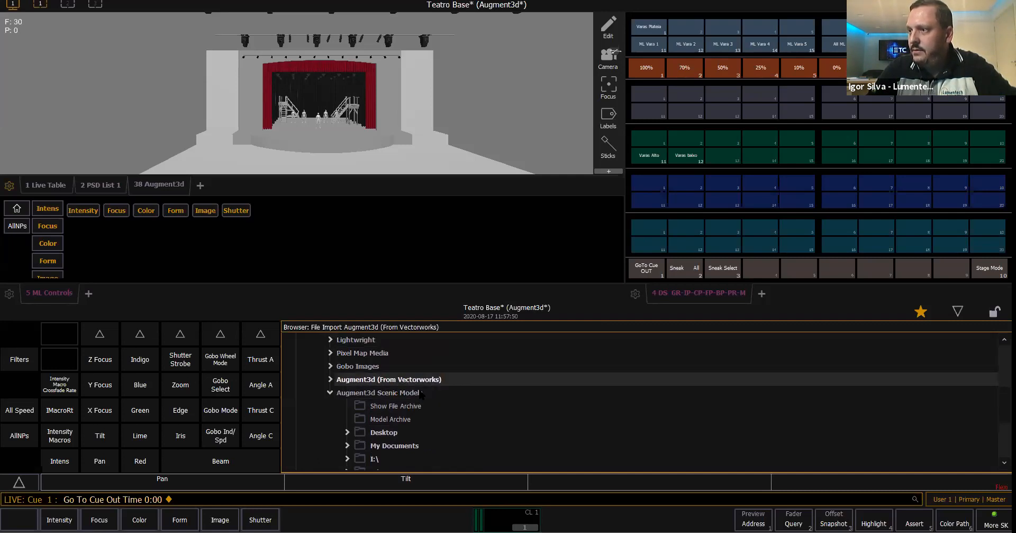
key(Down)
key(Down)
key(Down)
key(Down)
key(Down)
key(Down)
key(Down)
key(Down)
key(Down)
key(Down)
key(Down)
key(Down)
key(Down)
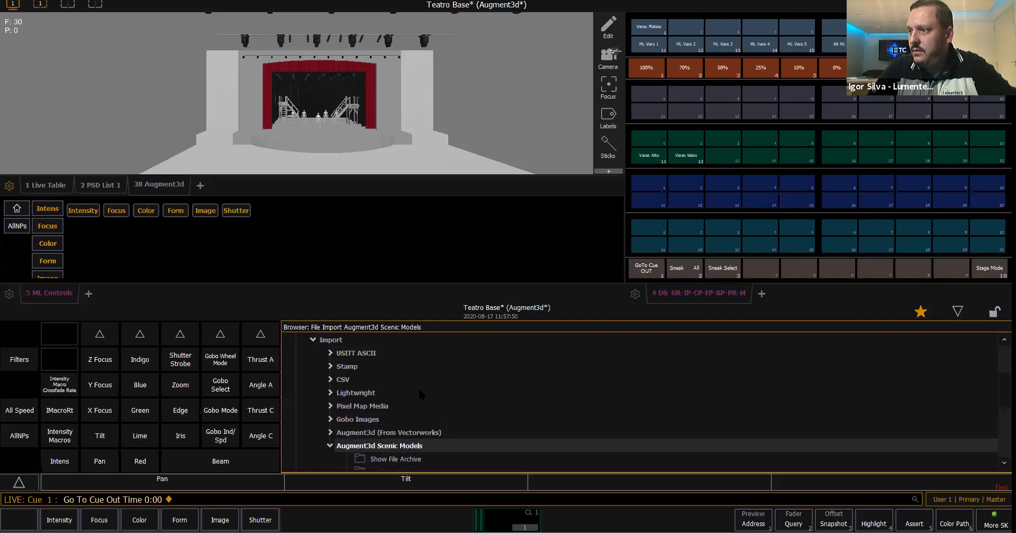
- Review the storage locations under Augment3d Scenic Models, from the Desktop to the P:\ drive, and return to the source entry
key(Up)
key(Up)
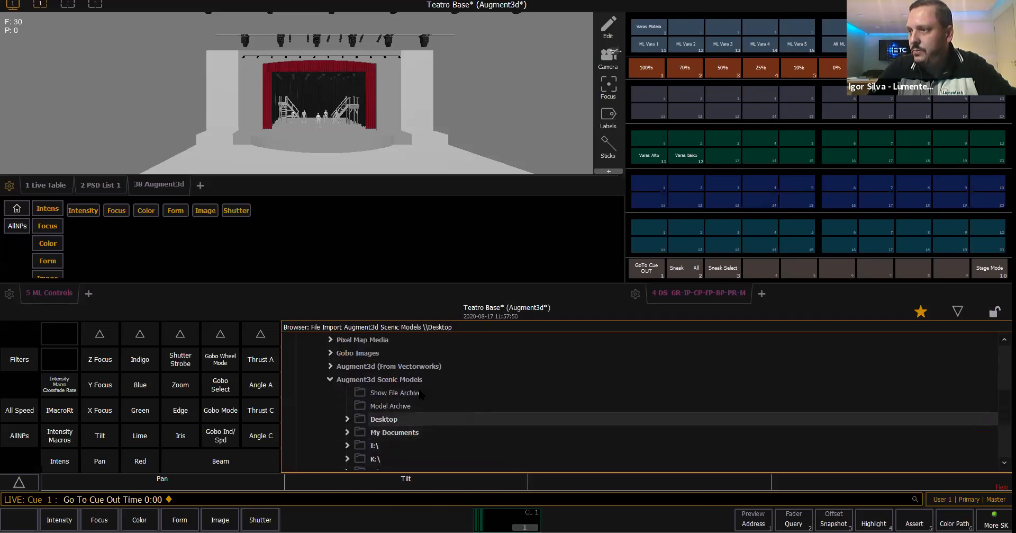
key(Down)
key(Down)
key(Down)
key(Up)
key(Up)
key(Down)
key(Down)
key(Down)
key(Down)
key(Down)
key(Down)
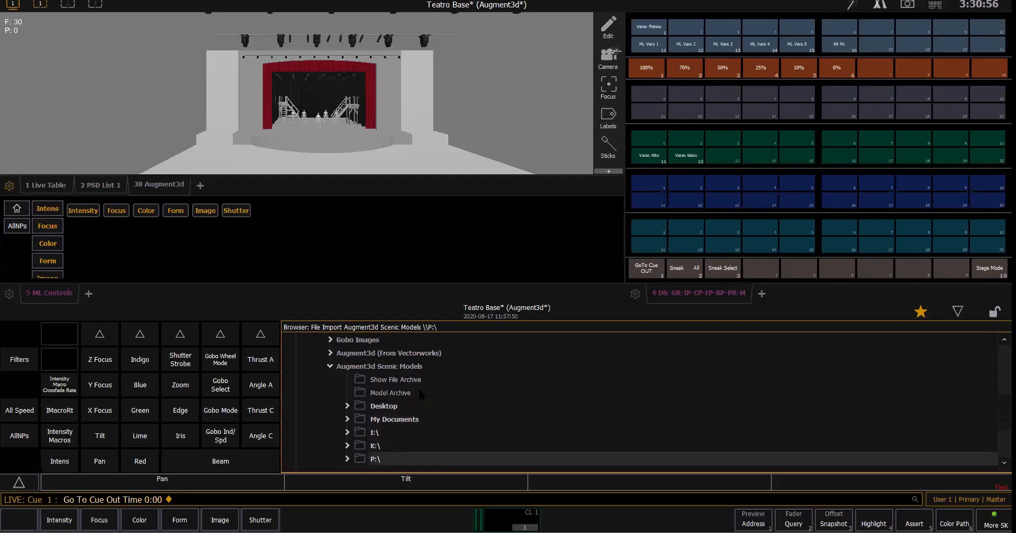
key(Up)
key(Up)
key(Up)
key(Up)
key(Up)
key(Up)
key(Up)
key(Up)
key(Up)
key(Up)
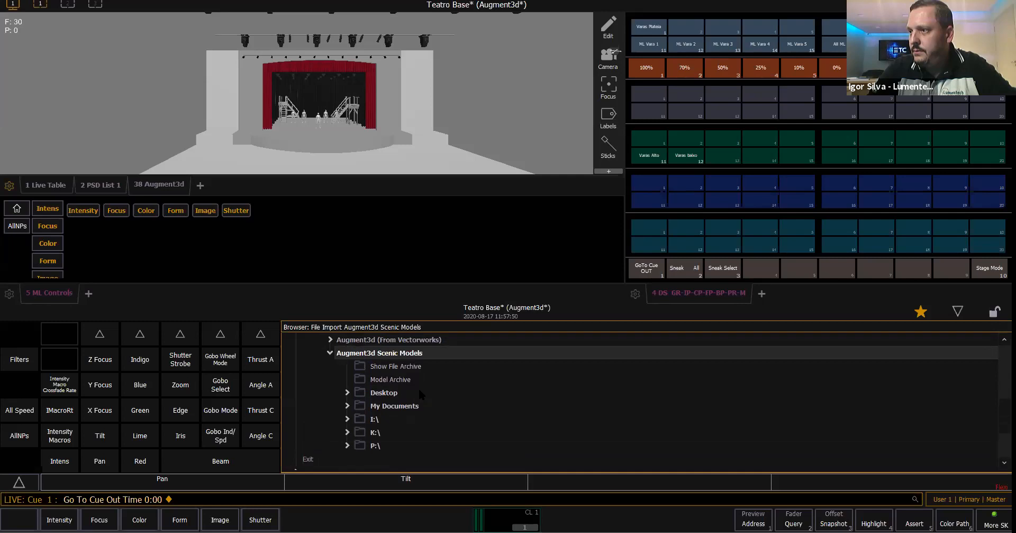
key(Down)
key(Down)
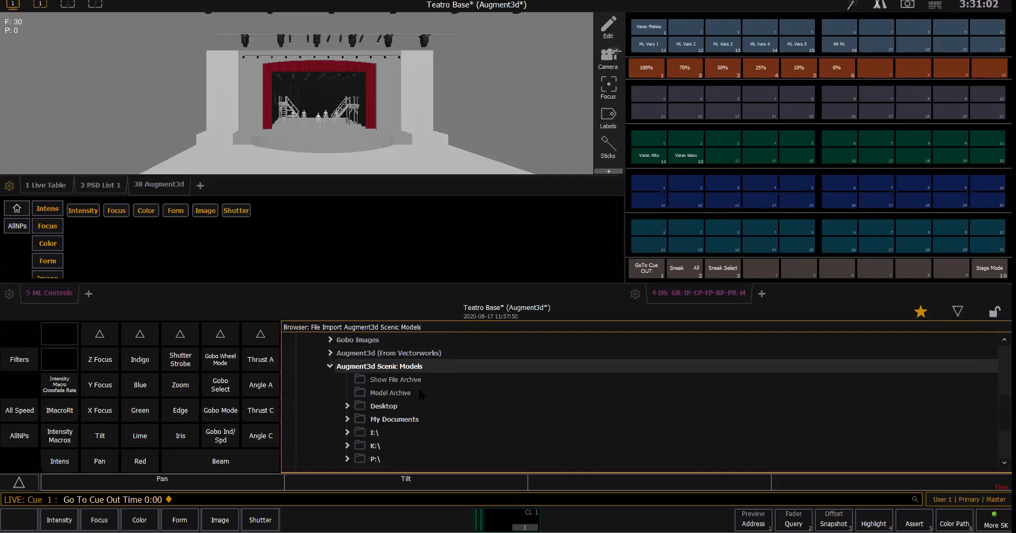
- Expand Desktop and Arquivos 3D Augmented under Augment3d Scenic Models and browse past the subfolders and Concert Stage files to Drumsticks.FBX
key(Down)
key(Right)
key(Right)
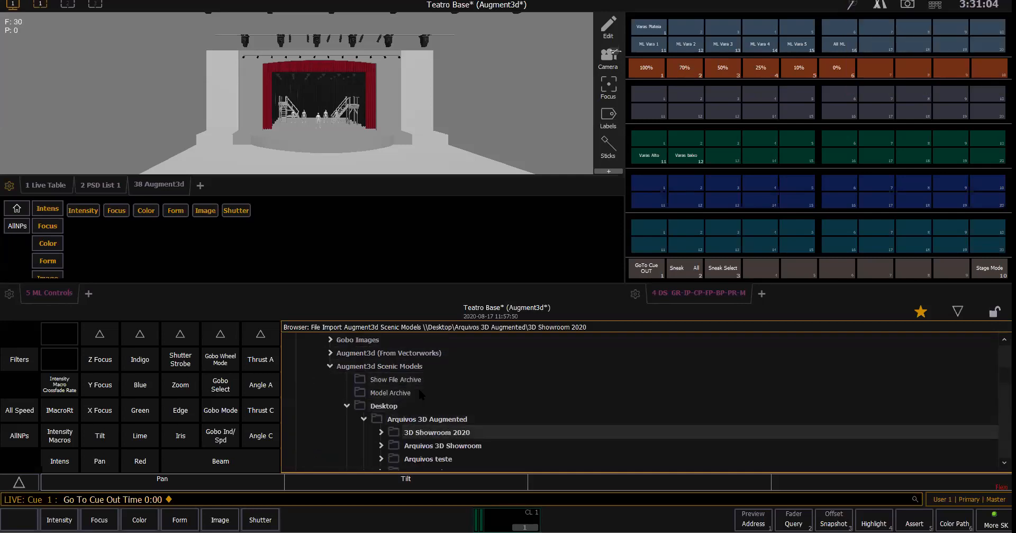
key(Down)
key(Down)
key(Down)
key(Down)
key(Down)
key(Down)
key(Down)
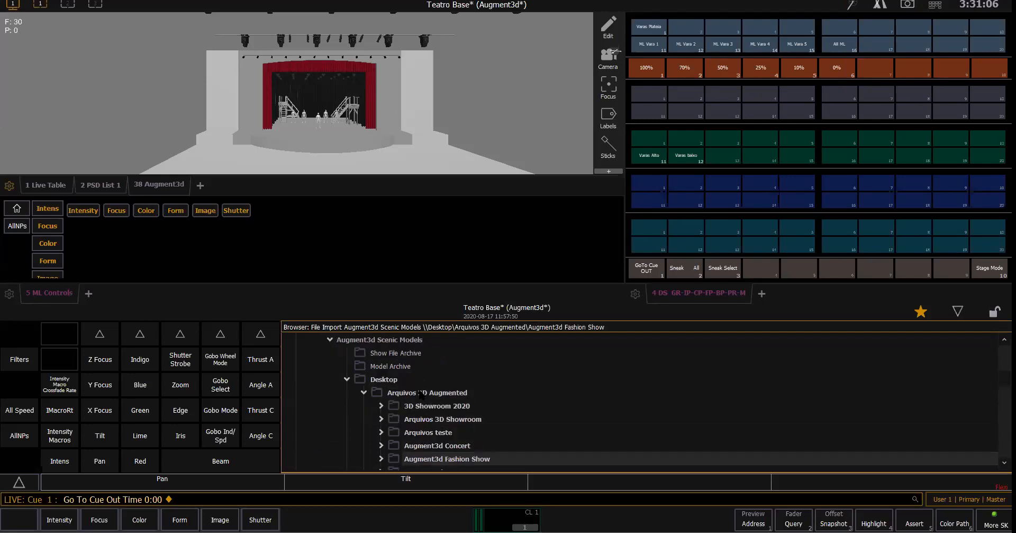
key(Down)
key(Down)
key(Down)
key(Down)
key(Down)
key(Down)
key(Down)
key(Down)
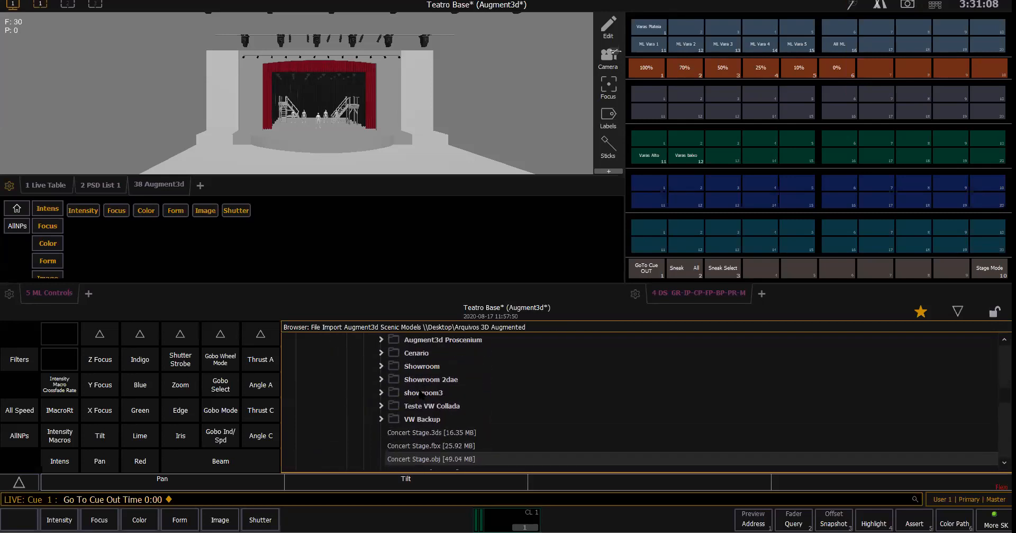
key(Down)
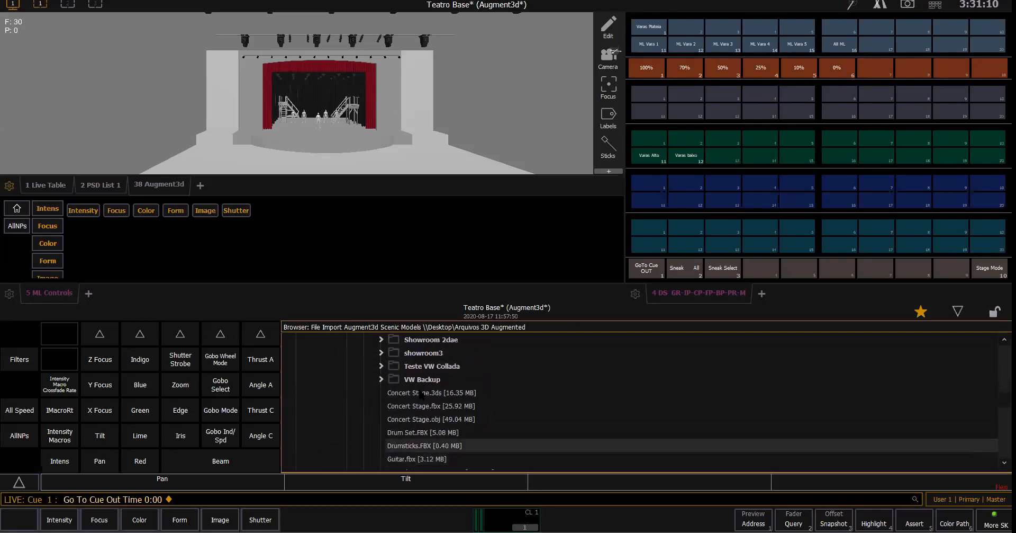
- Examine the Drum Set.FBX and Drumsticks.FBX model files and the instrument models listed around them
key(Up)
key(Down)
key(Down)
key(Up)
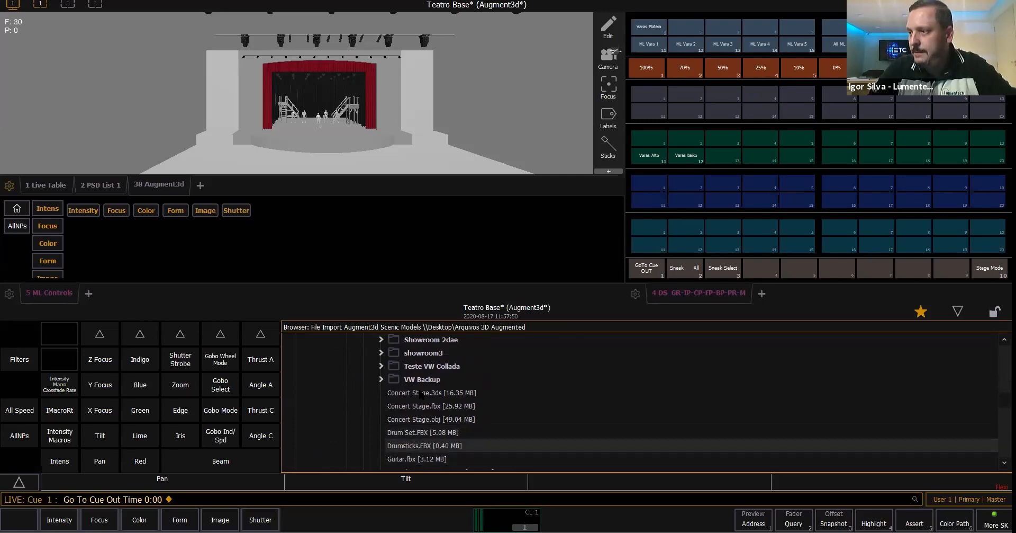
key(Up)
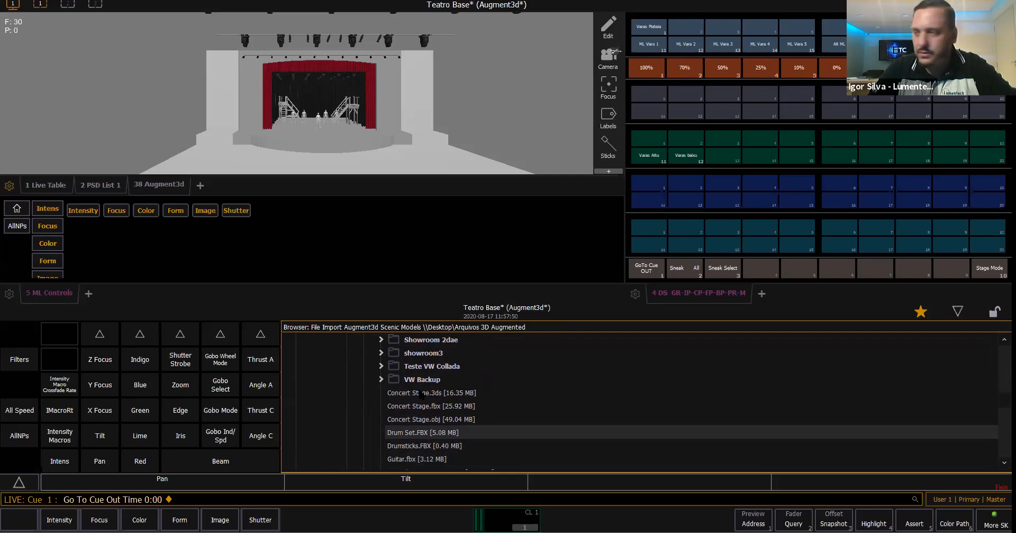
key(Down)
scroll(422, 394, down, 1)
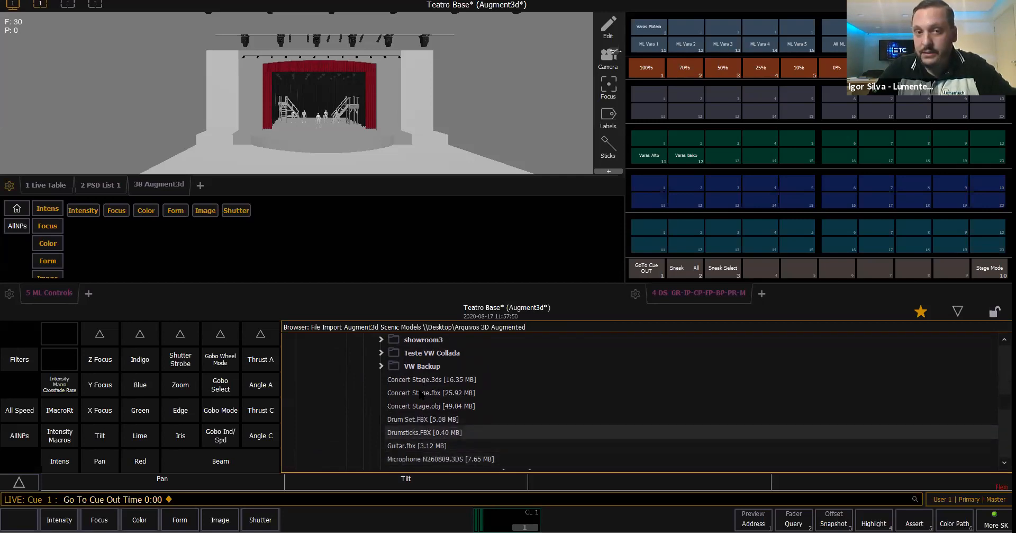
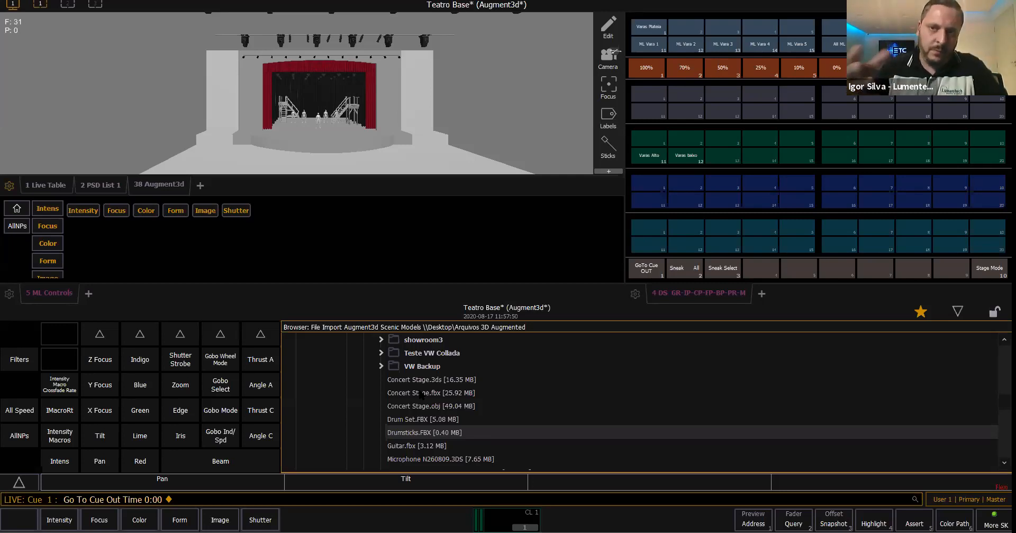
- Collapse the Arquivos 3D Augmented folder and review the other folders stored on the Desktop under Augment3d Scenic Models
scroll(422, 394, up, 10)
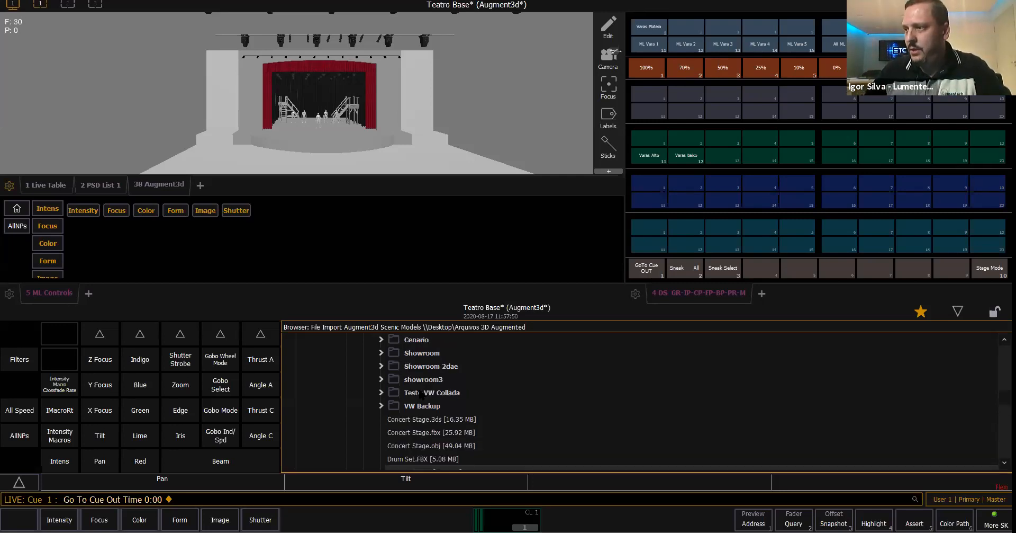
click(363, 379)
scroll(439, 393, down, 3)
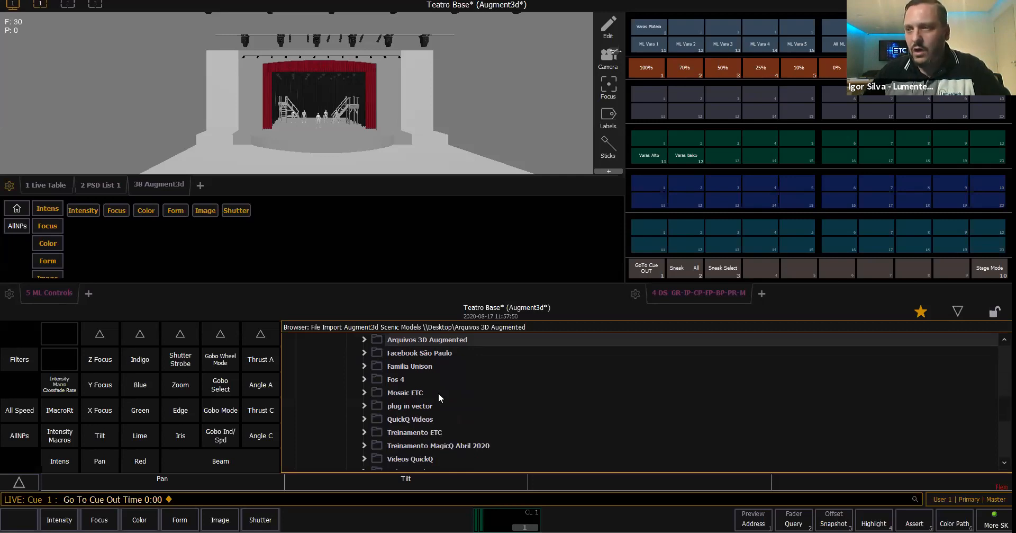
scroll(439, 393, down, 1)
scroll(439, 393, up, 1)
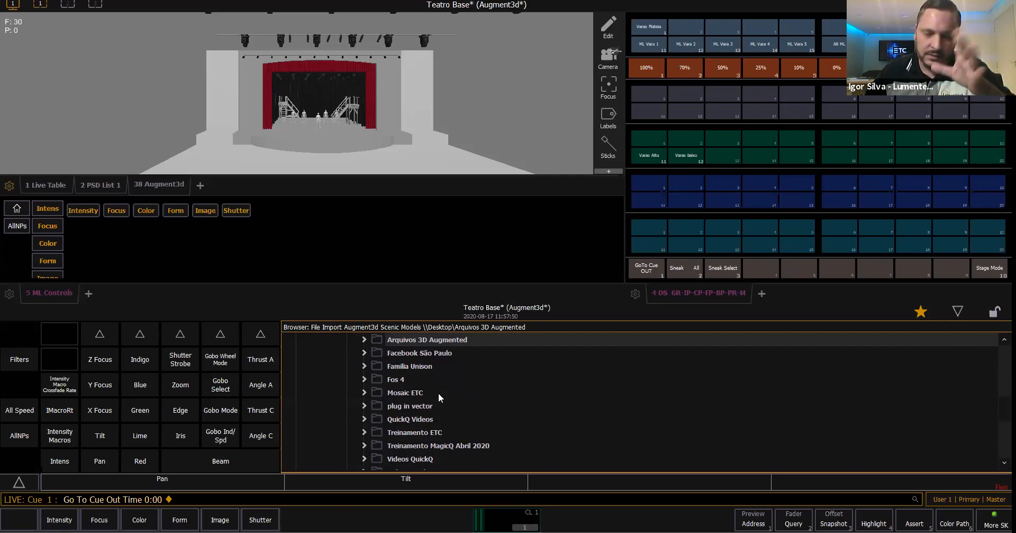
scroll(494, 407, up, 1)
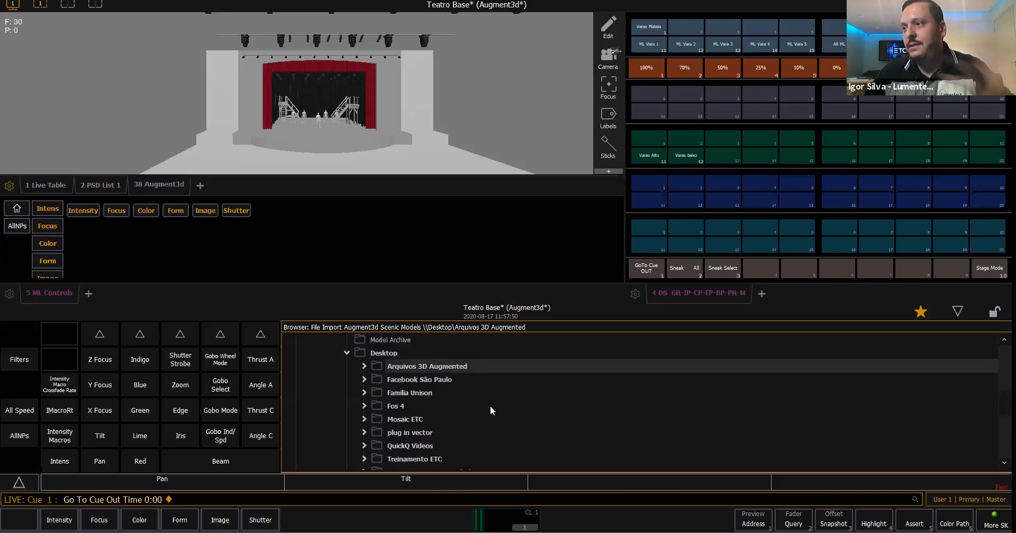
- Collapse Desktop to its source list, reopen it down to Arquivos 3D Augmented and review the subfolders inside
click(347, 352)
scroll(398, 392, up, 2)
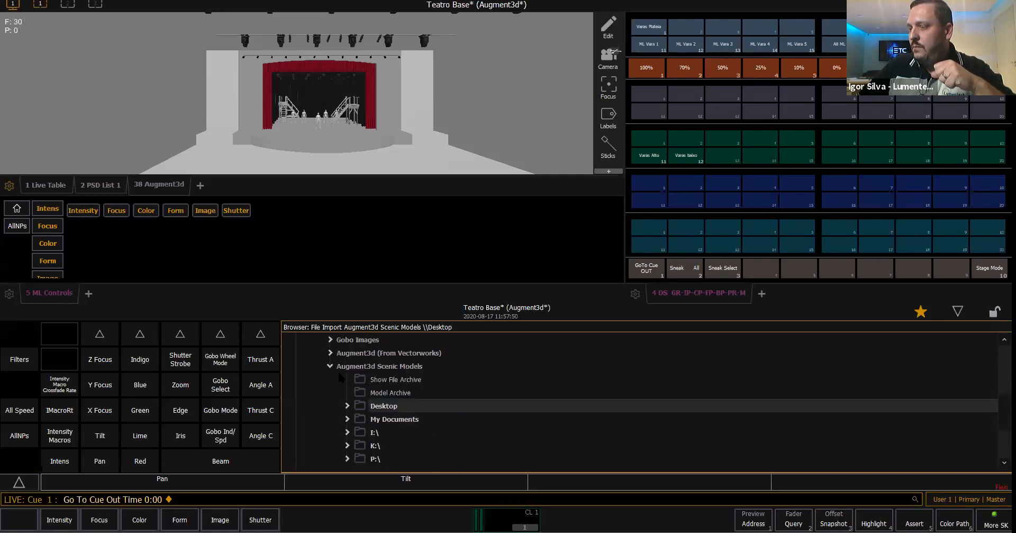
click(347, 406)
click(364, 366)
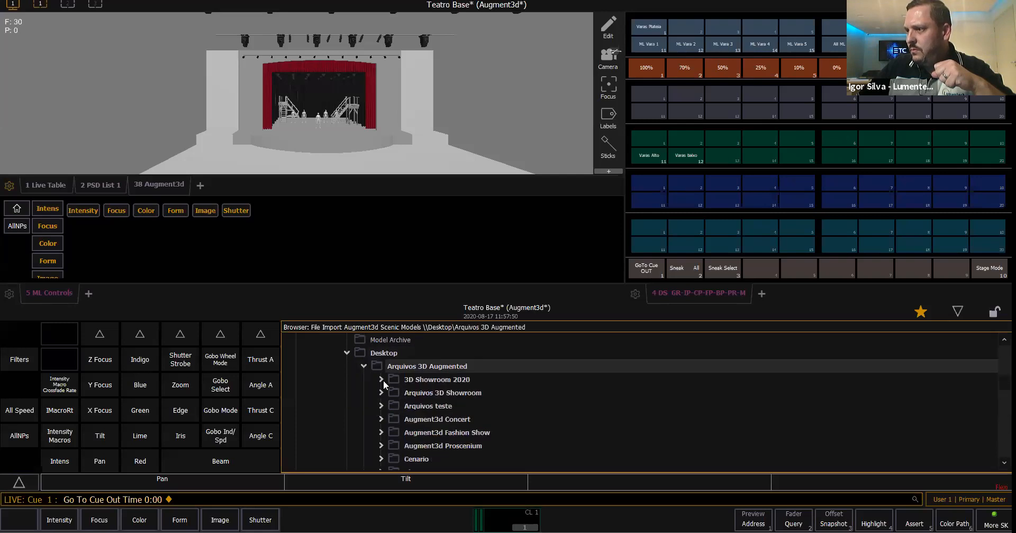
scroll(385, 384, down, 2)
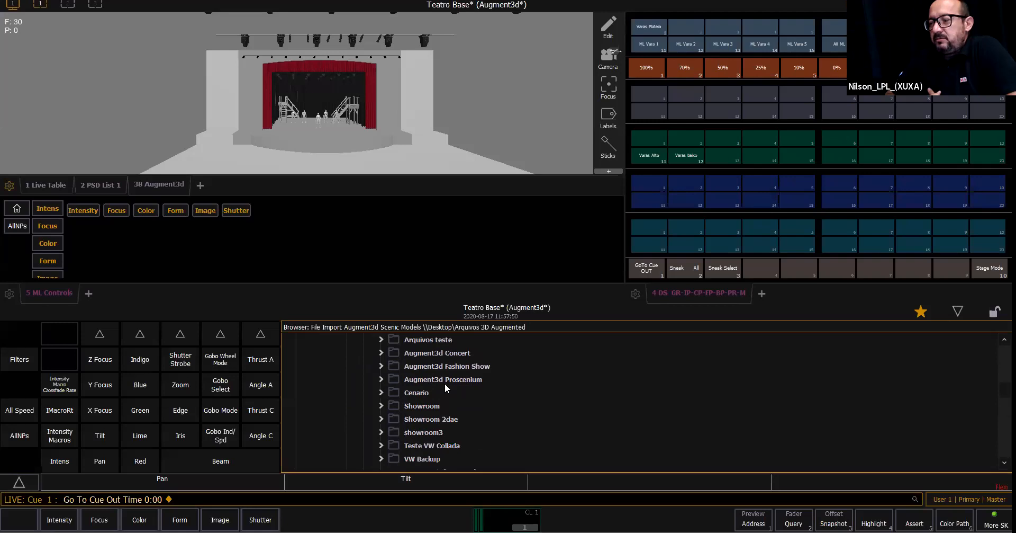
scroll(462, 384, up, 1)
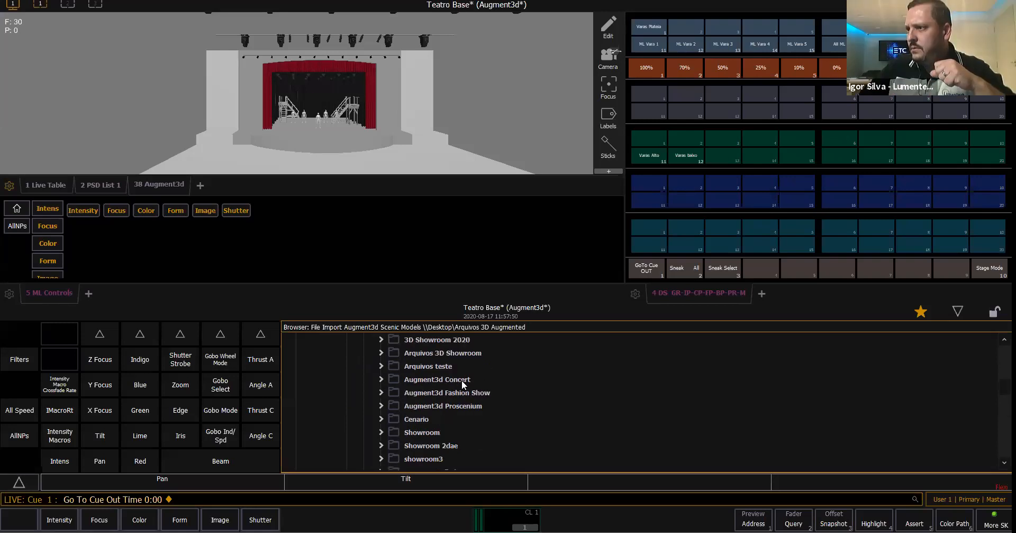
- Expand Arquivos 3D Showroom, review its model subfolders from Alframe to VW Backup, and collapse it again
click(382, 353)
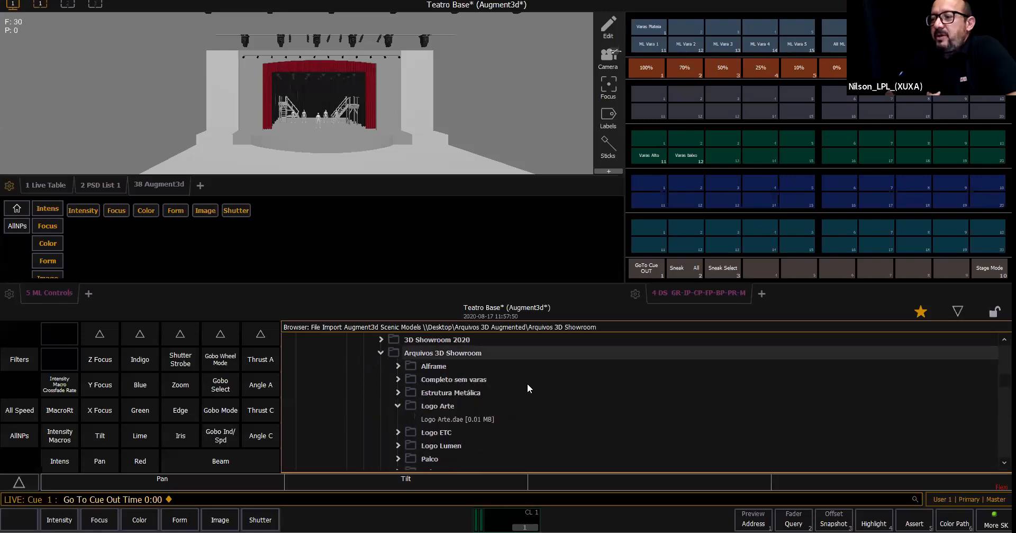
scroll(527, 383, down, 1)
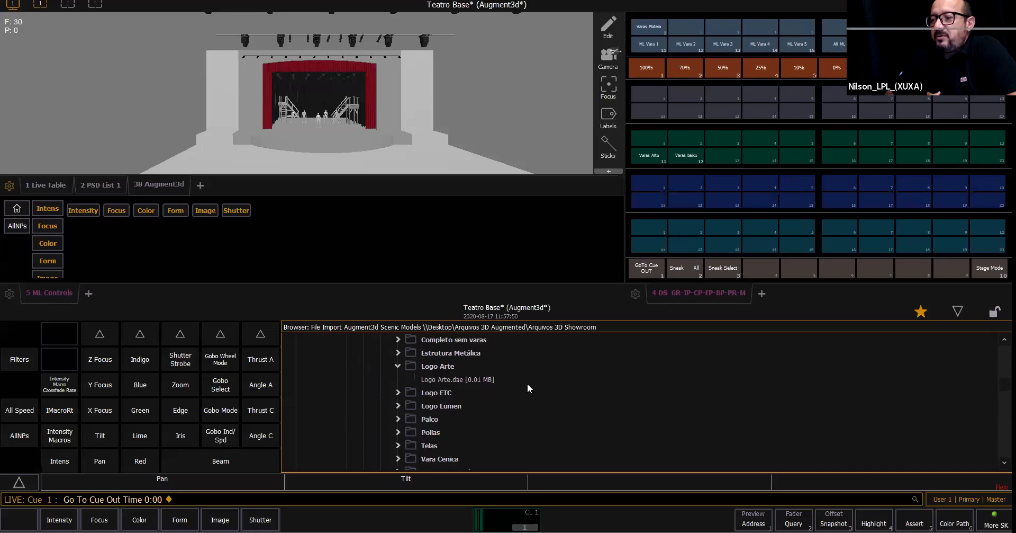
scroll(527, 383, down, 1)
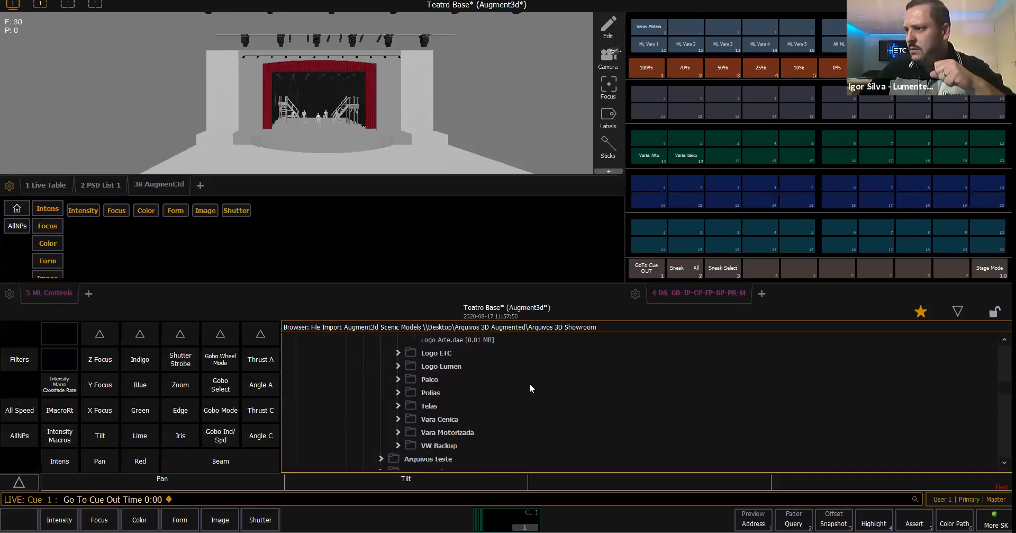
scroll(530, 384, down, 1)
scroll(529, 383, up, 8)
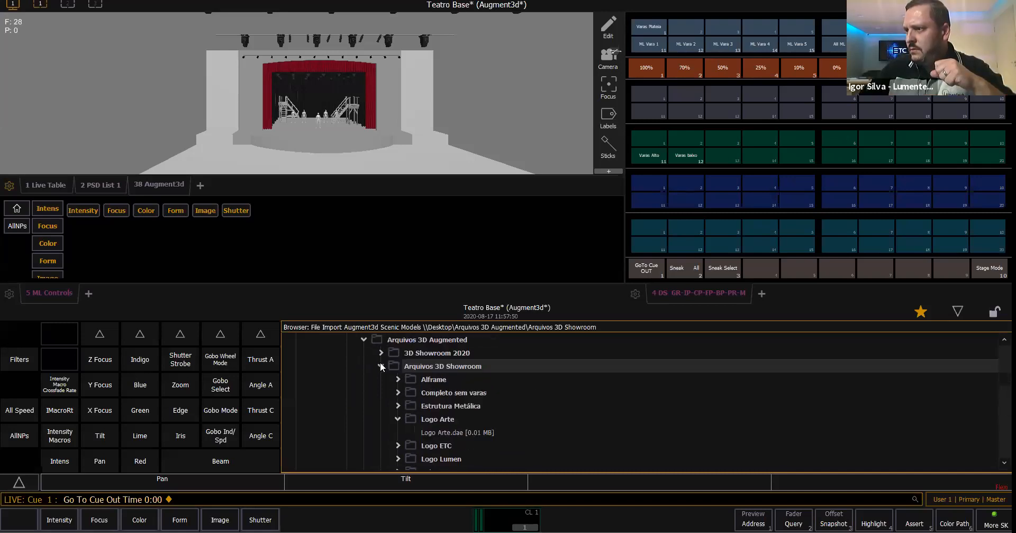
click(381, 366)
- Import Rob bourdon Set.3ds as a scenic model scaled from centimetres with its origin at Ground, and hide the file browser
scroll(467, 400, down, 3)
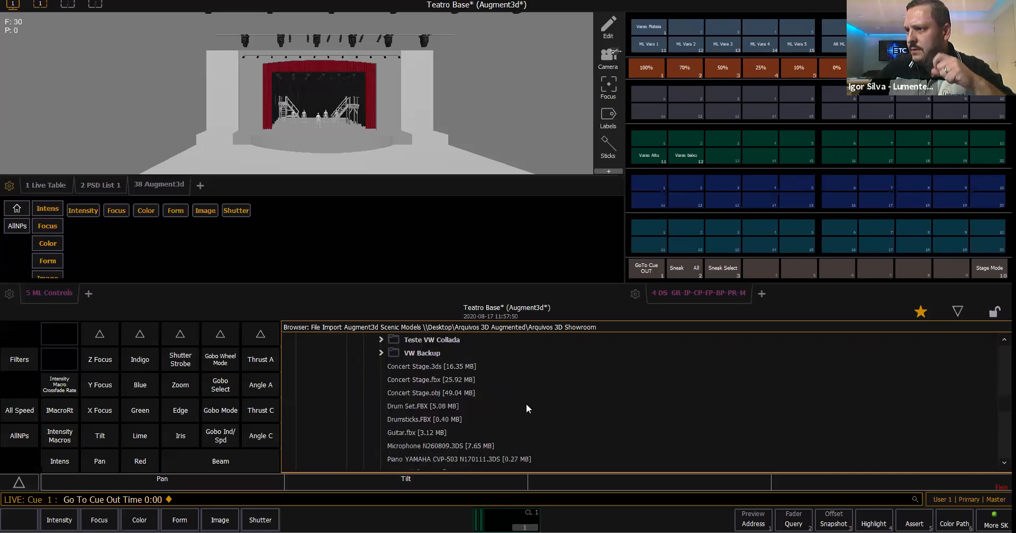
scroll(568, 426, down, 3)
scroll(568, 426, up, 1)
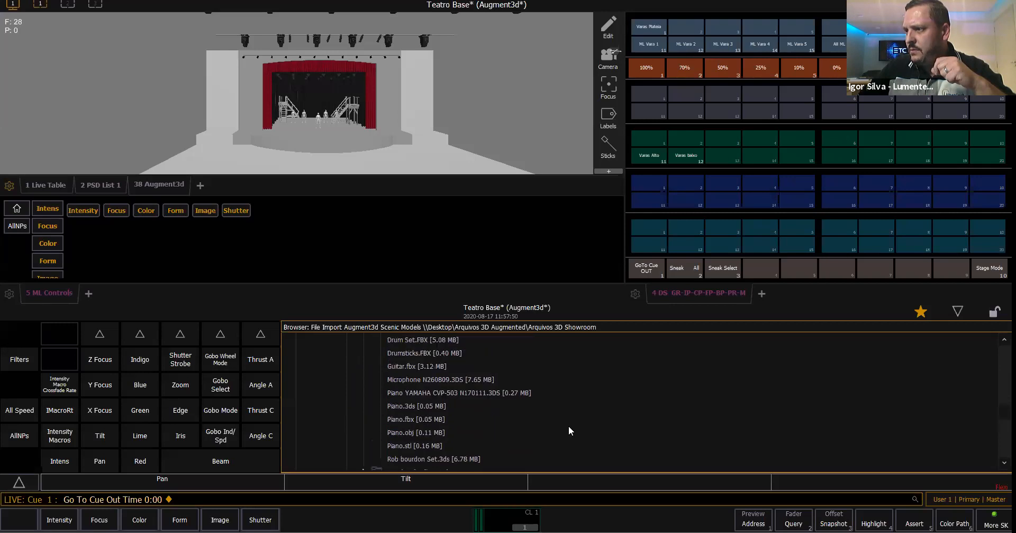
click(445, 459)
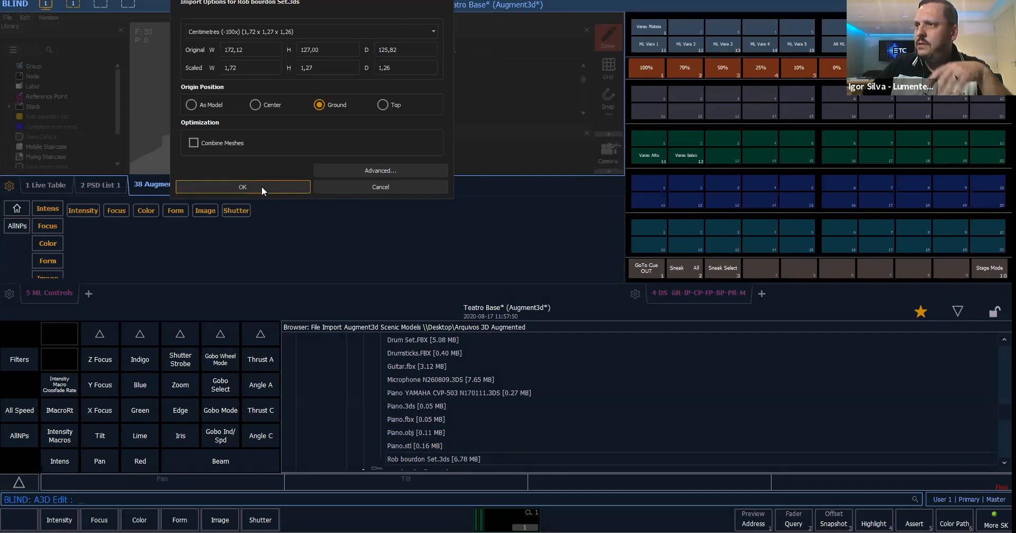
click(247, 186)
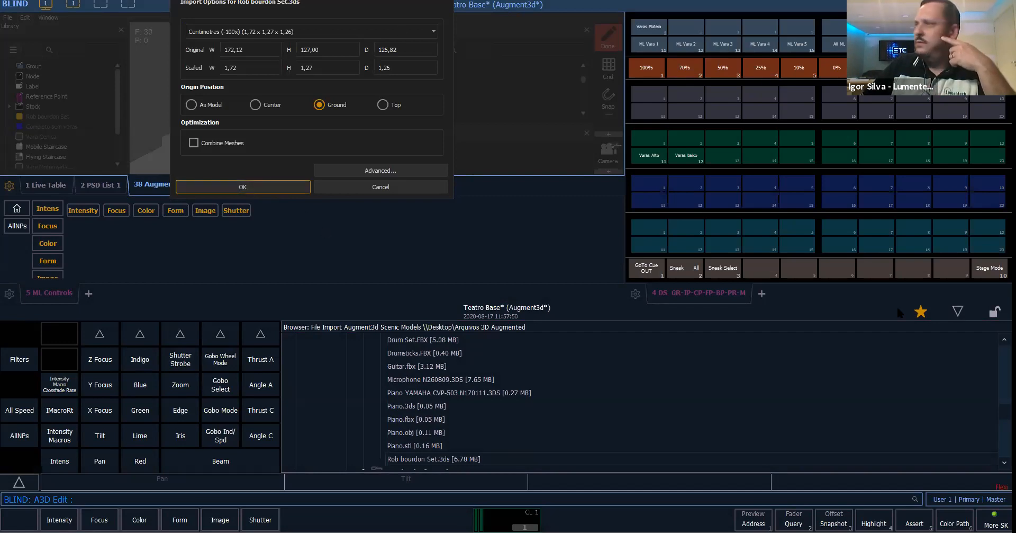
click(959, 312)
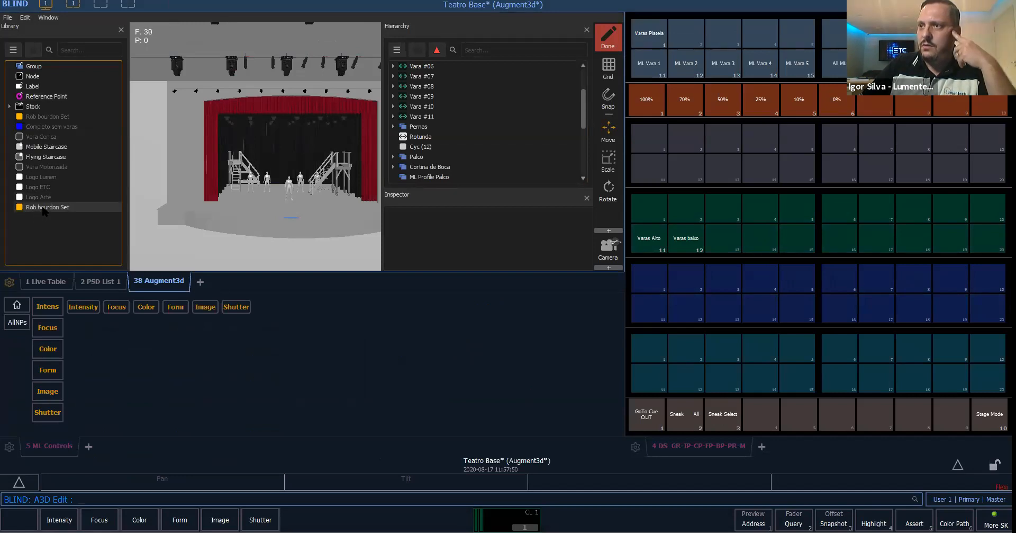
- Place the imported Rob bourdon Set model from the Library onto the stage floor in front of the actors
drag(43, 209, 286, 186)
click(346, 244)
scroll(297, 189, up, 3)
scroll(300, 192, up, 5)
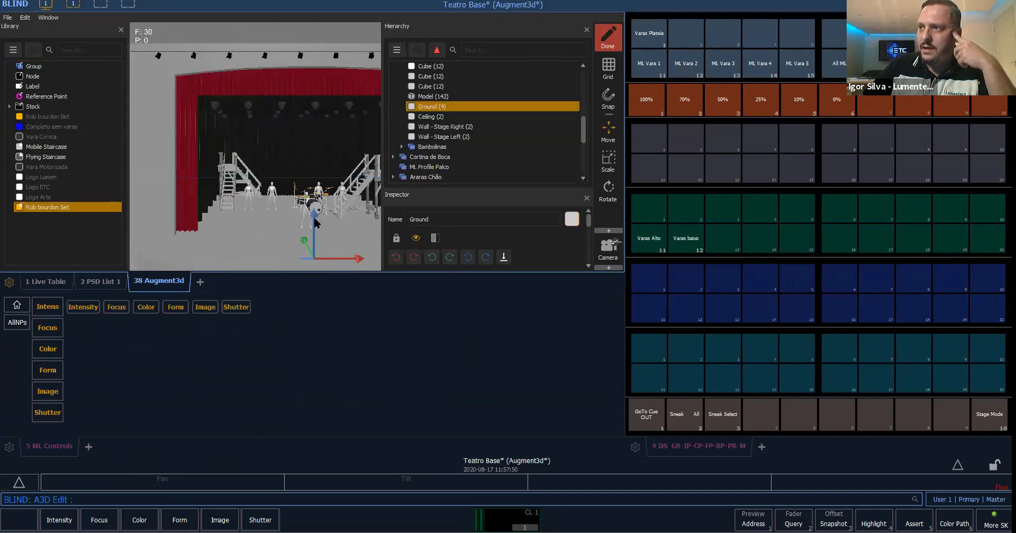
- Examine the placed drum set on stage from the front and from the side, comparing it with the surrounding stage model
click(249, 189)
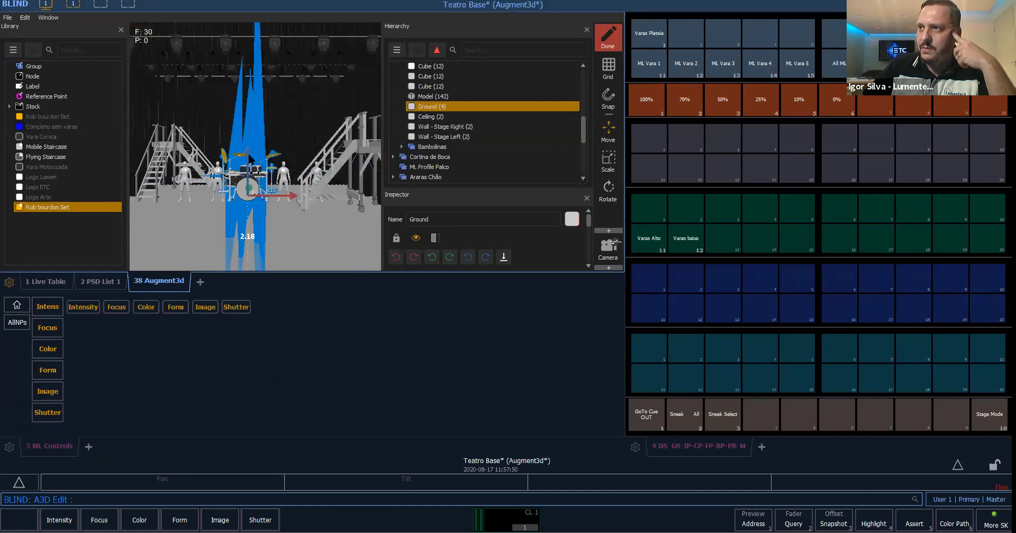
drag(297, 233, 240, 240)
click(270, 242)
middle_drag(343, 247, 314, 213)
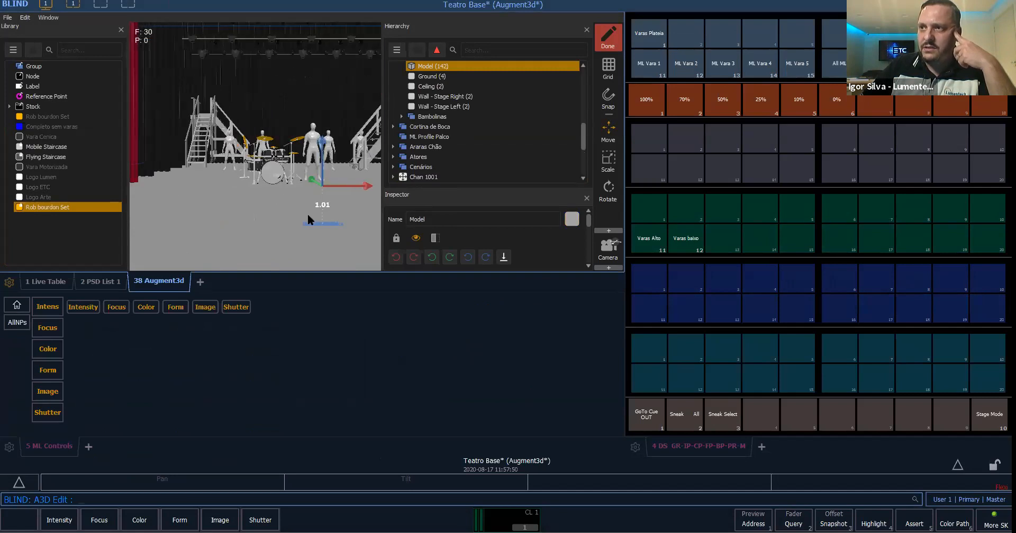
click(267, 214)
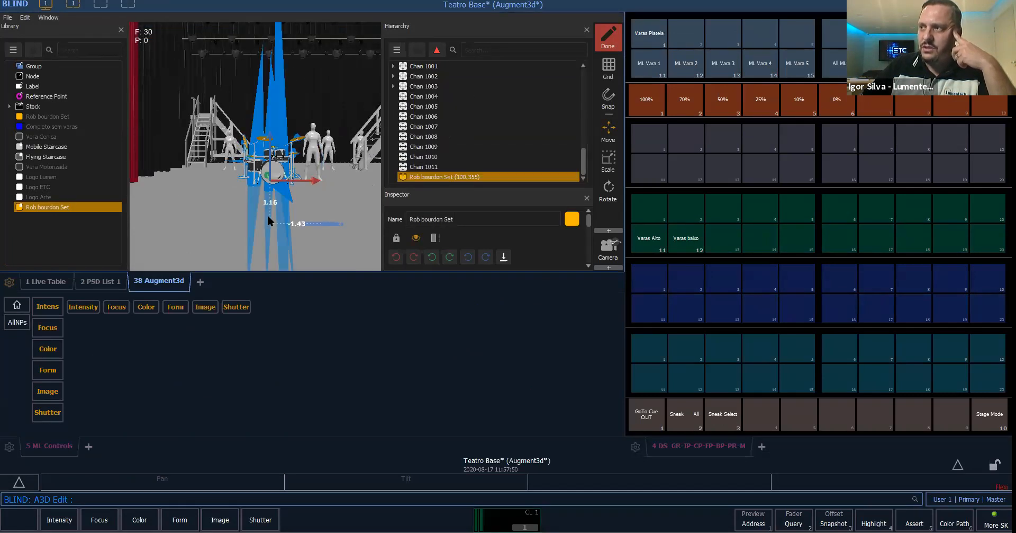
middle_drag(302, 212, 215, 180)
right_drag(252, 190, 279, 224)
click(328, 201)
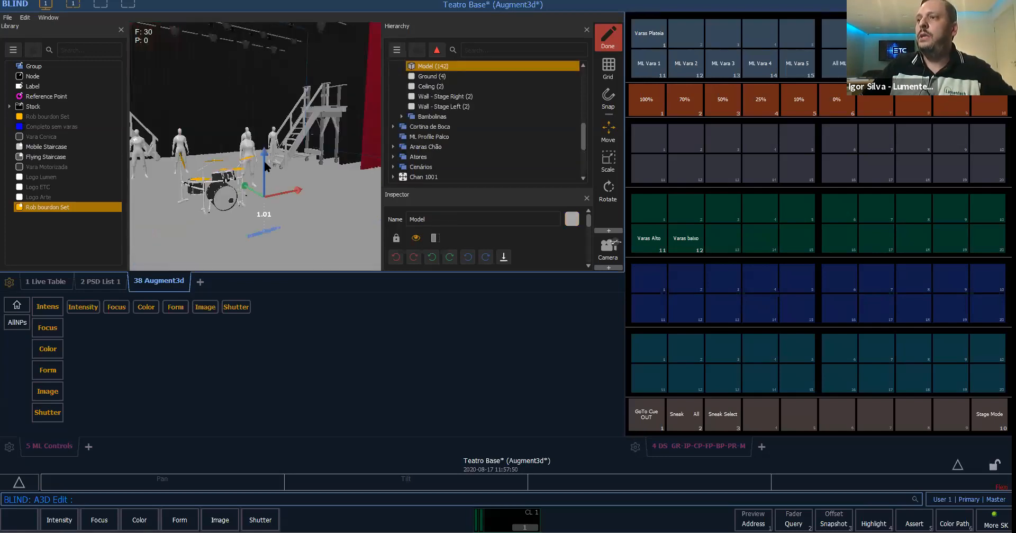
- Delete the Model element listed above Ground in the Hierarchy and confirm its removal
click(446, 67)
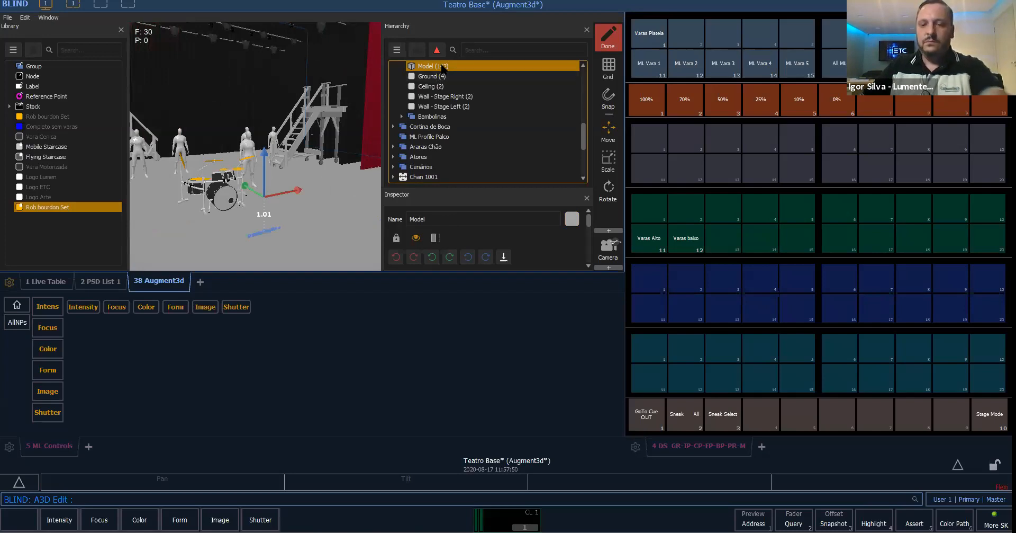
key(Delete)
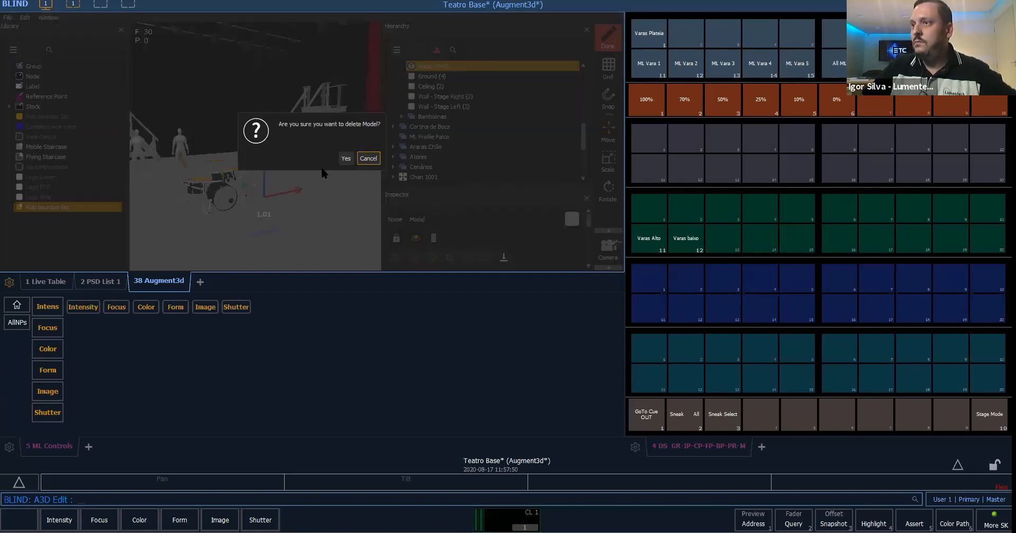
click(345, 157)
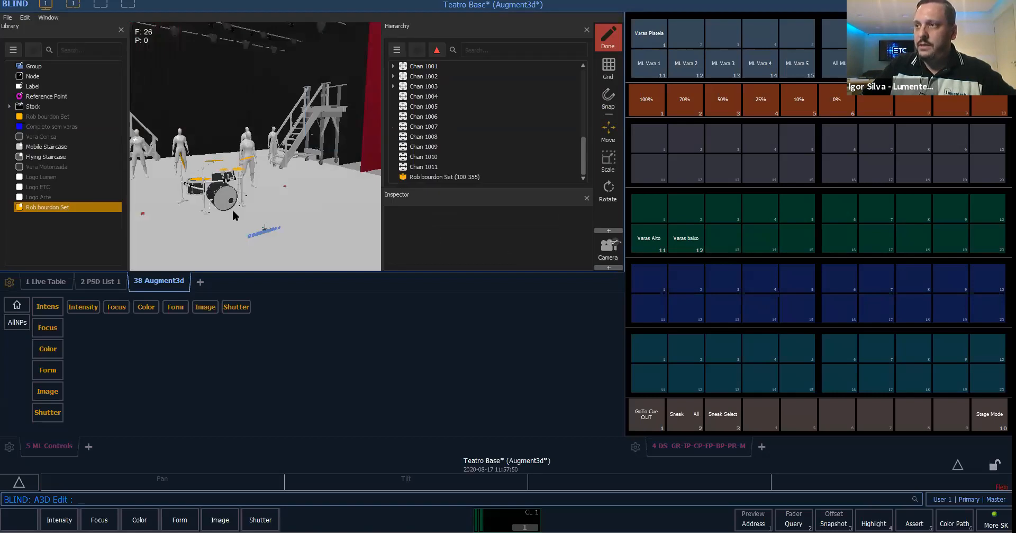
- Delete the Rob bourdon Set drum kit from the Hierarchy and confirm its removal from the stage
drag(249, 214, 279, 217)
click(463, 176)
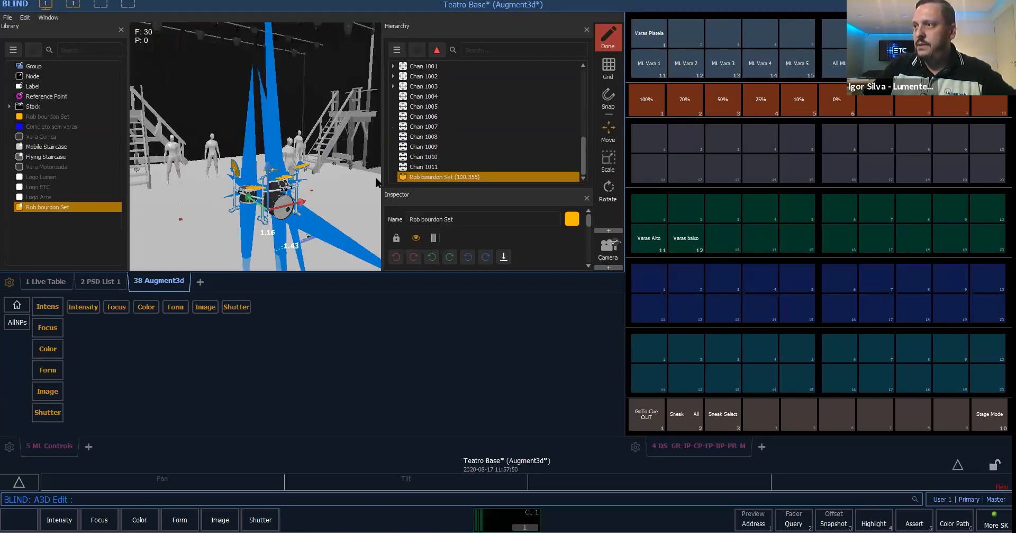
right_click(464, 180)
key(Escape)
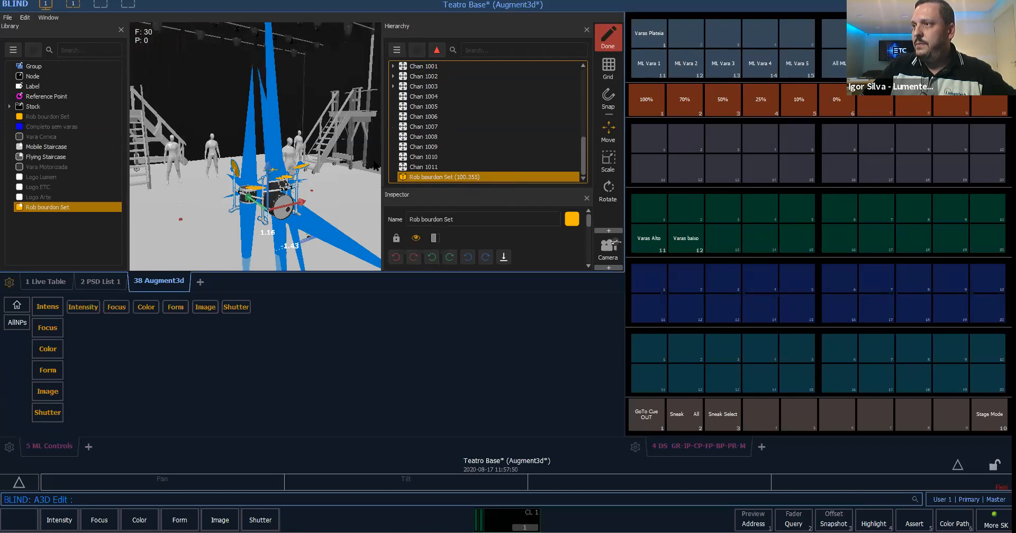
click(347, 159)
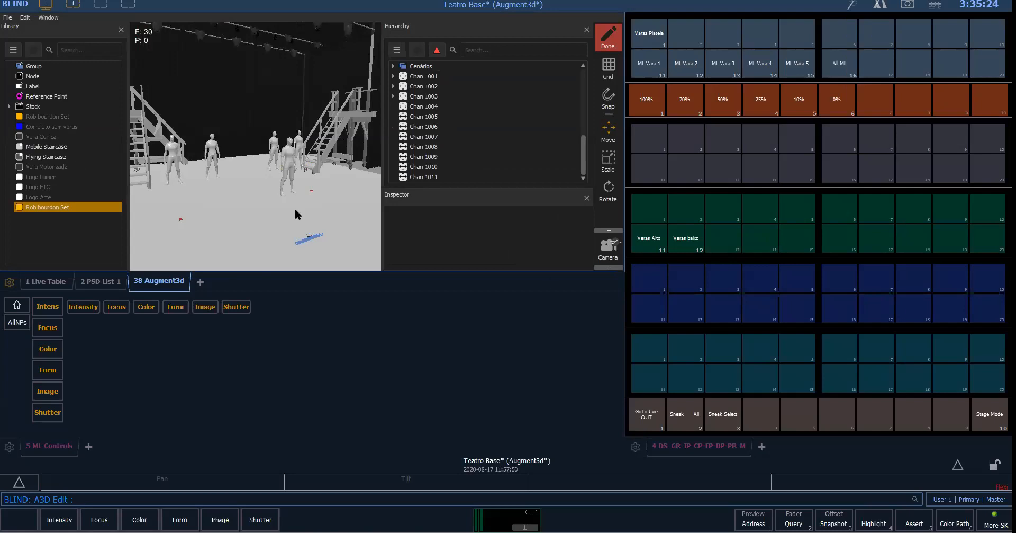
- Recall Snapshot 1 and frame the whole proscenium stage with its overhead lights in the 3D view
right_drag(240, 198, 274, 189)
scroll(226, 199, down, 3)
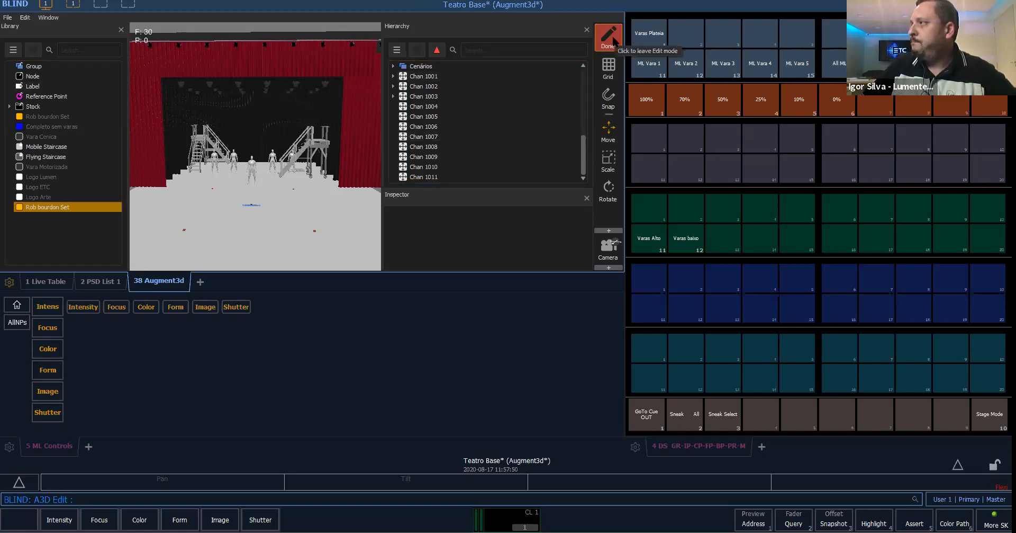
click(897, 4)
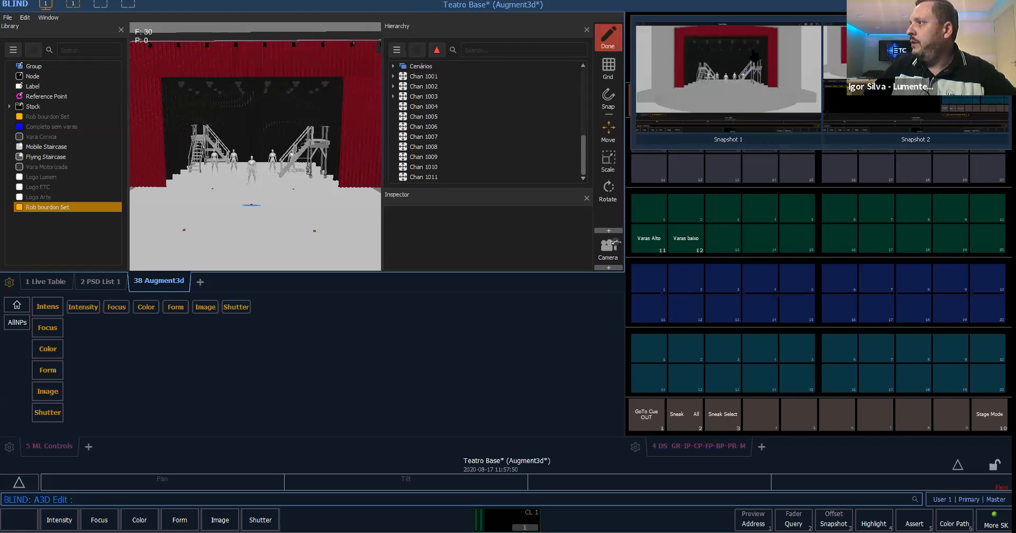
click(755, 53)
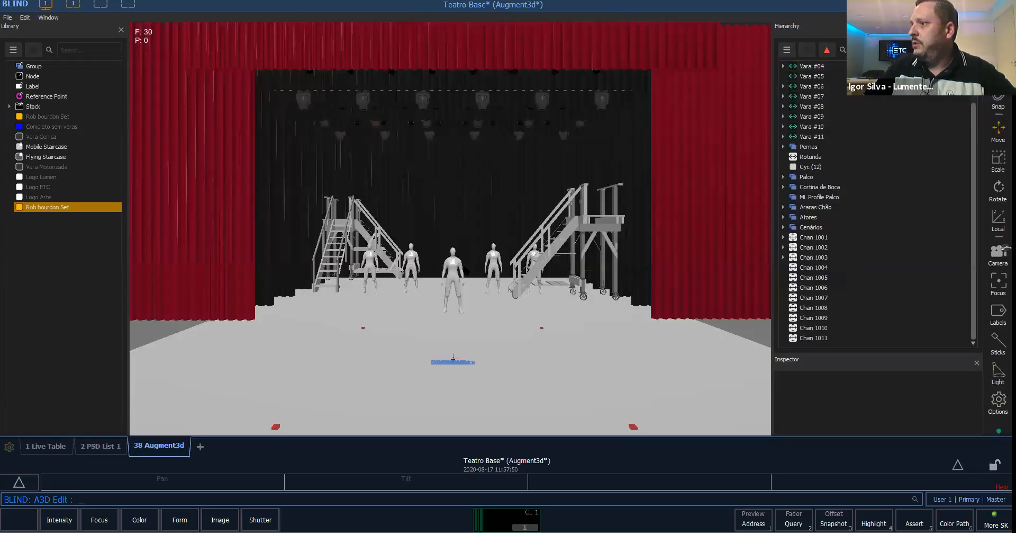
scroll(510, 265, down, 10)
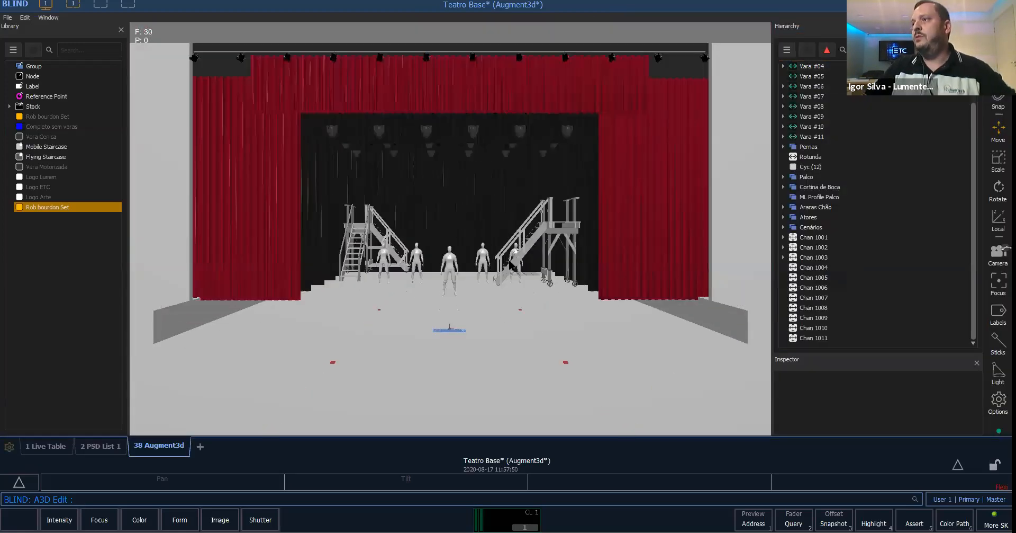
scroll(459, 307, down, 4)
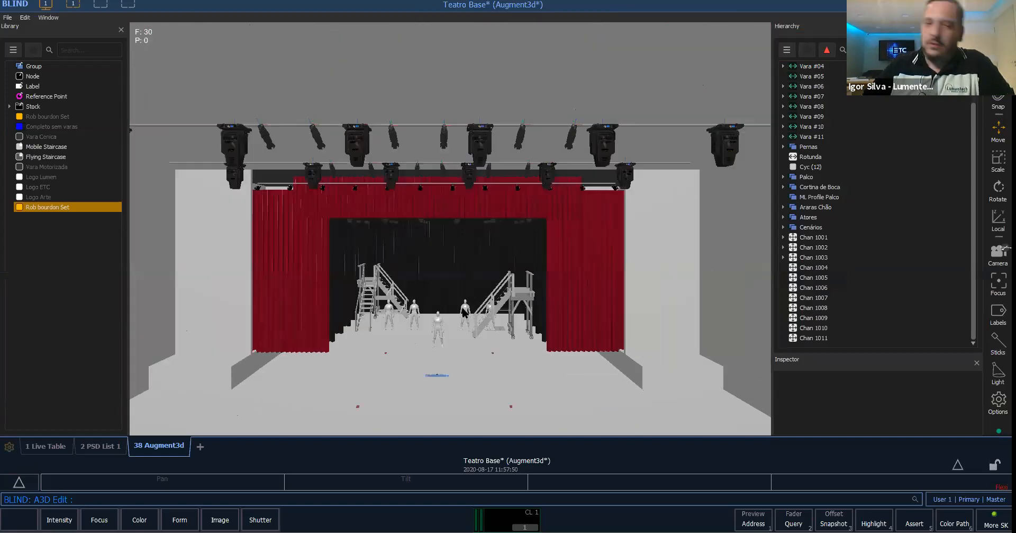
scroll(464, 306, up, 2)
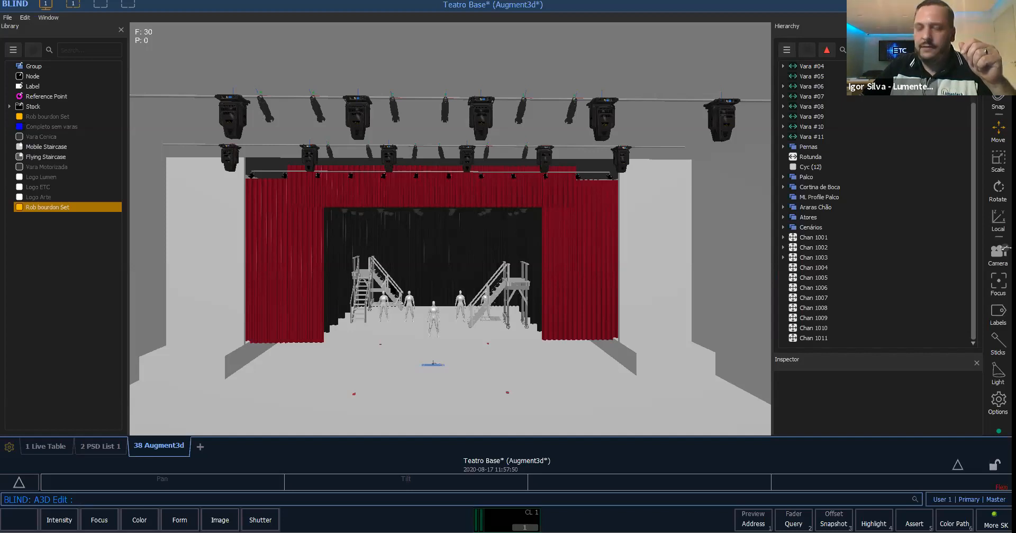
scroll(473, 316, up, 2)
middle_drag(472, 311, 475, 316)
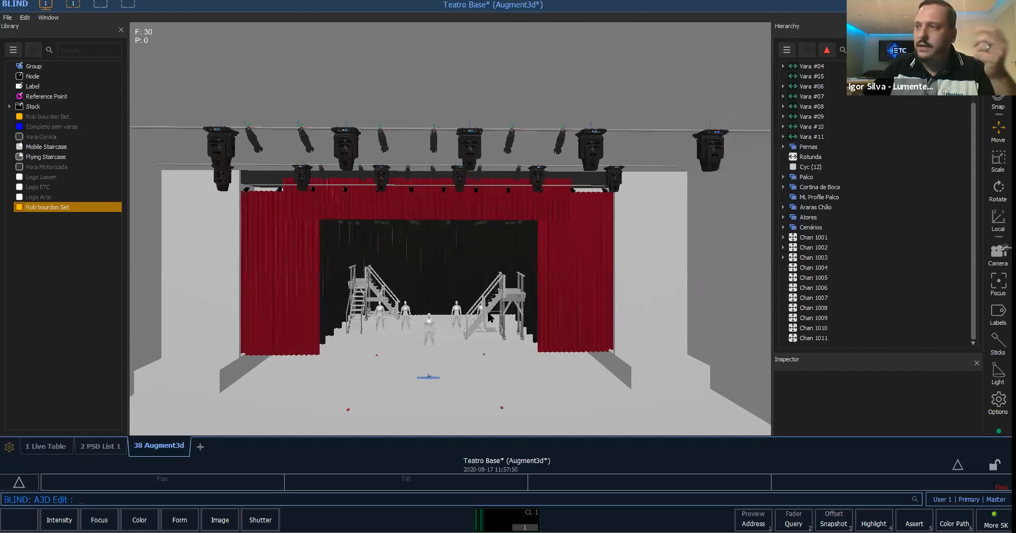
- Return from Blind editing to Live mode and frame the proscenium stage in the enlarged 3D view
scroll(512, 273, up, 2)
middle_drag(502, 297, 500, 305)
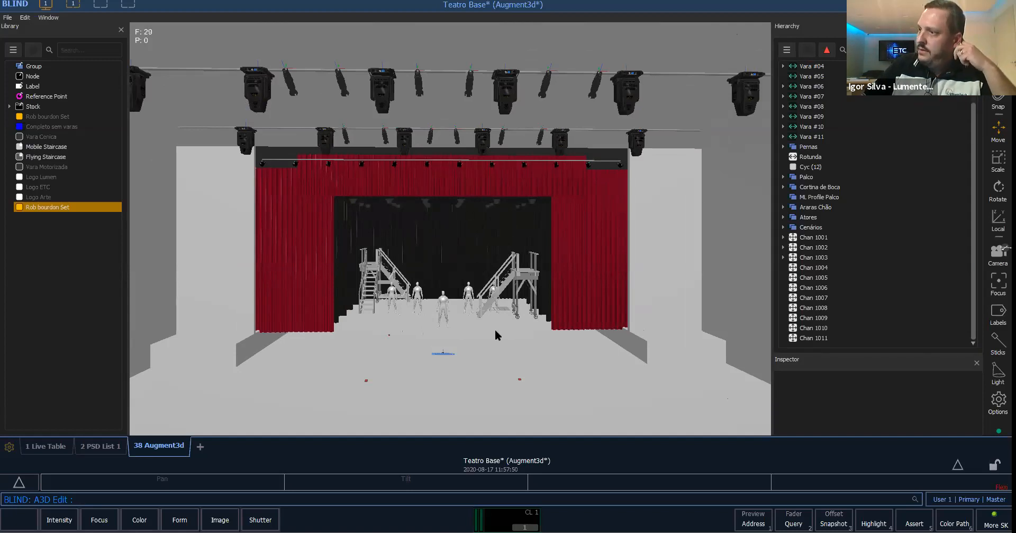
key(F1)
middle_drag(443, 320, 440, 297)
scroll(468, 334, up, 2)
scroll(470, 337, down, 2)
scroll(484, 329, up, 1)
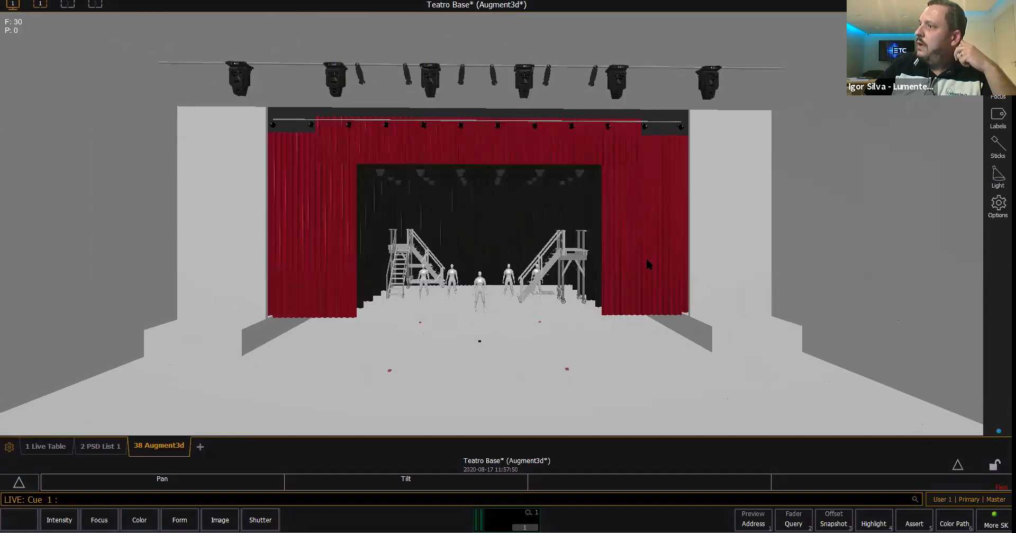
- Display the patch list and add an Augment3d view beside it, framing the whole stage and its front lights
click(68, 8)
click(69, 446)
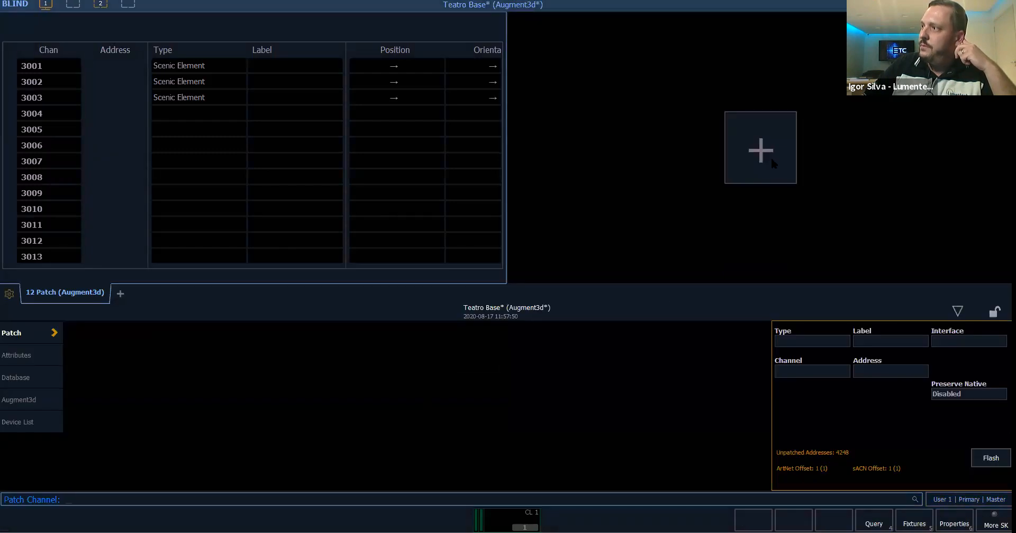
click(761, 151)
click(339, 89)
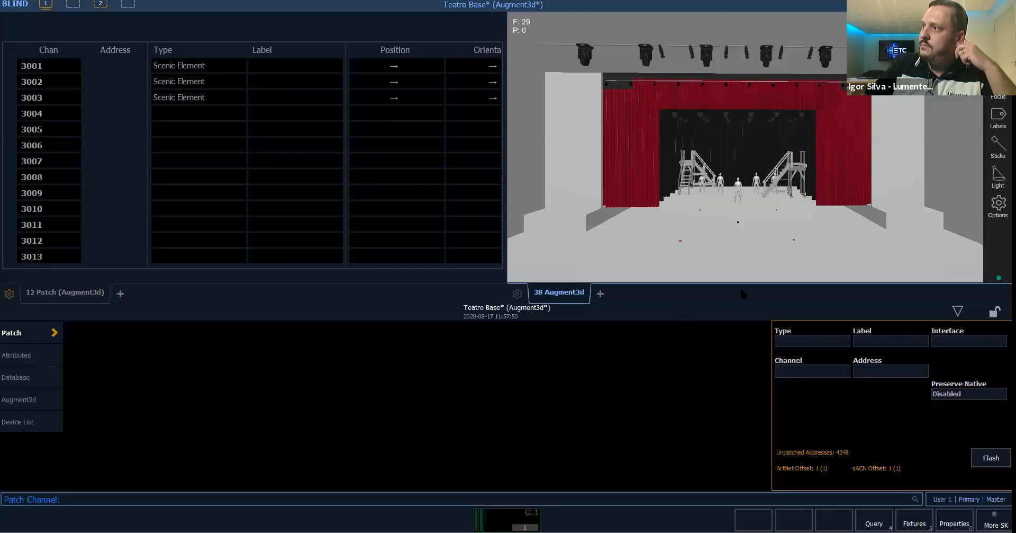
scroll(726, 230, down, 2)
scroll(730, 233, up, 1)
scroll(730, 233, down, 2)
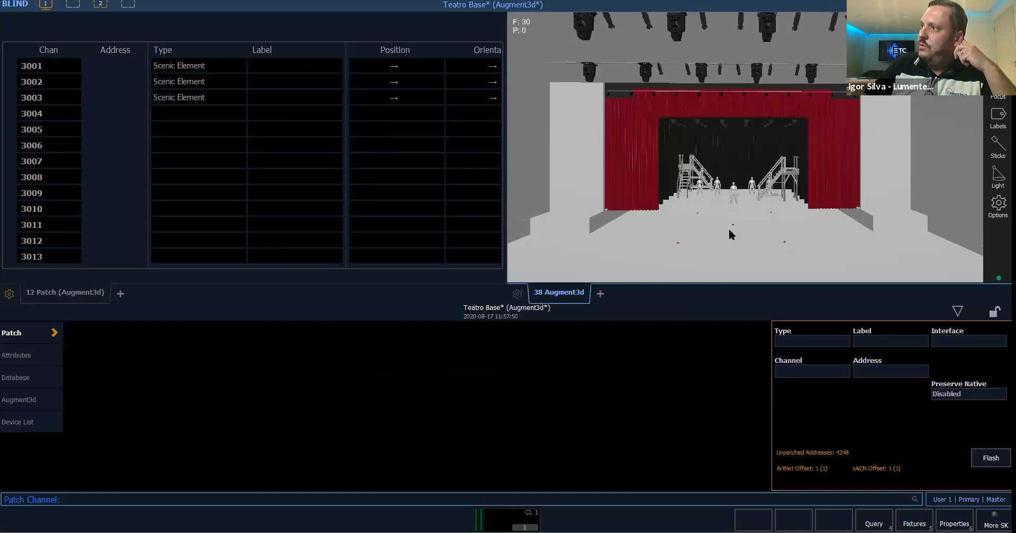
scroll(730, 234, down, 3)
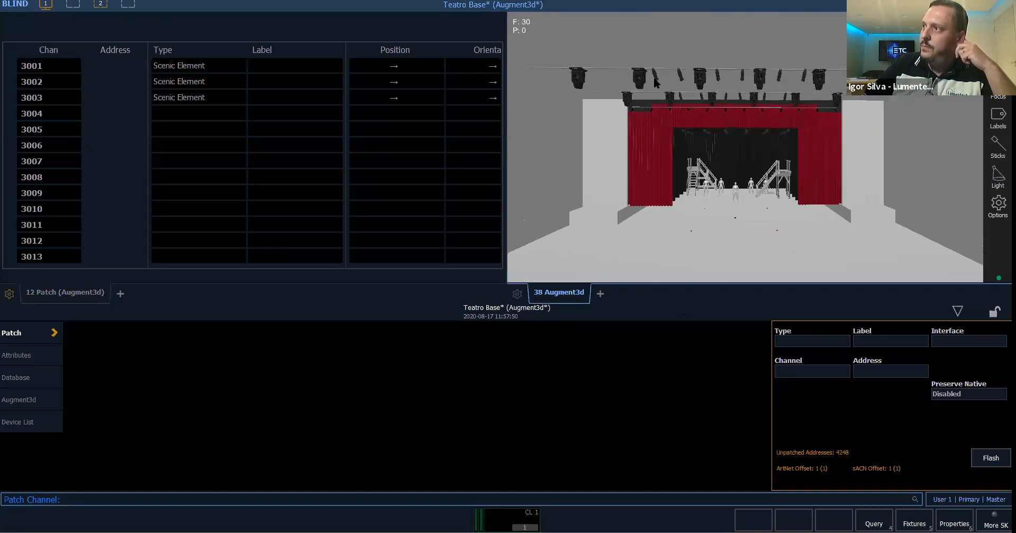
- Select channel 1 in the 3D view and try aiming its beam at the centre actor and both staircases
click(657, 76)
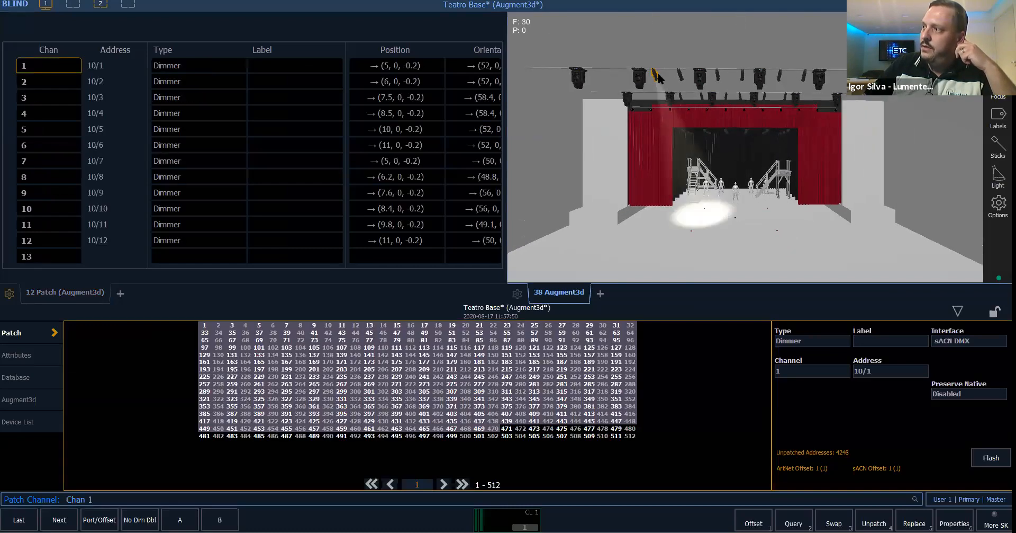
click(736, 198)
mouse_move(736, 195)
mouse_down()
mouse_move(780, 187)
mouse_move(754, 179)
mouse_move(726, 223)
mouse_move(702, 195)
mouse_move(754, 205)
mouse_move(749, 192)
mouse_move(719, 230)
mouse_move(734, 204)
mouse_up()
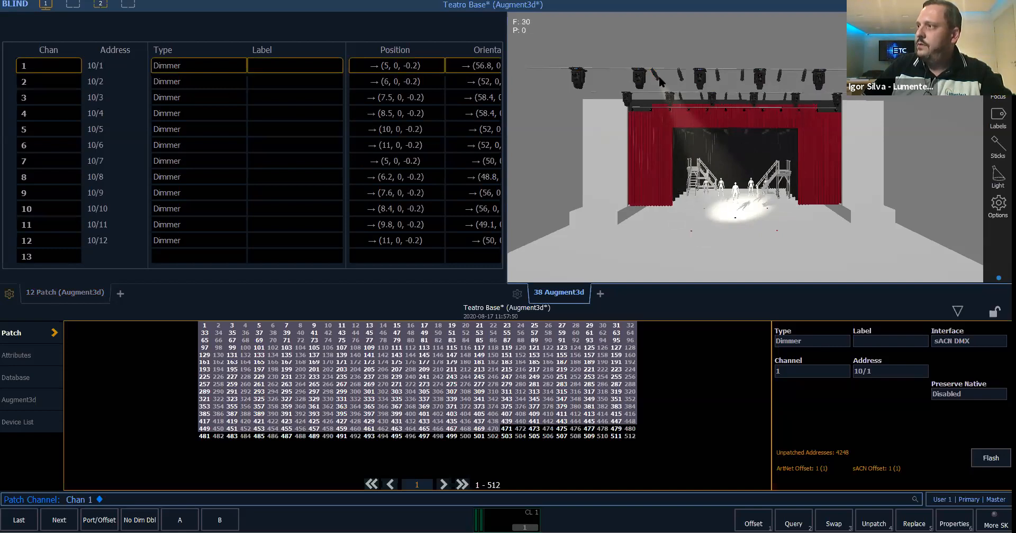
drag(658, 82, 763, 217)
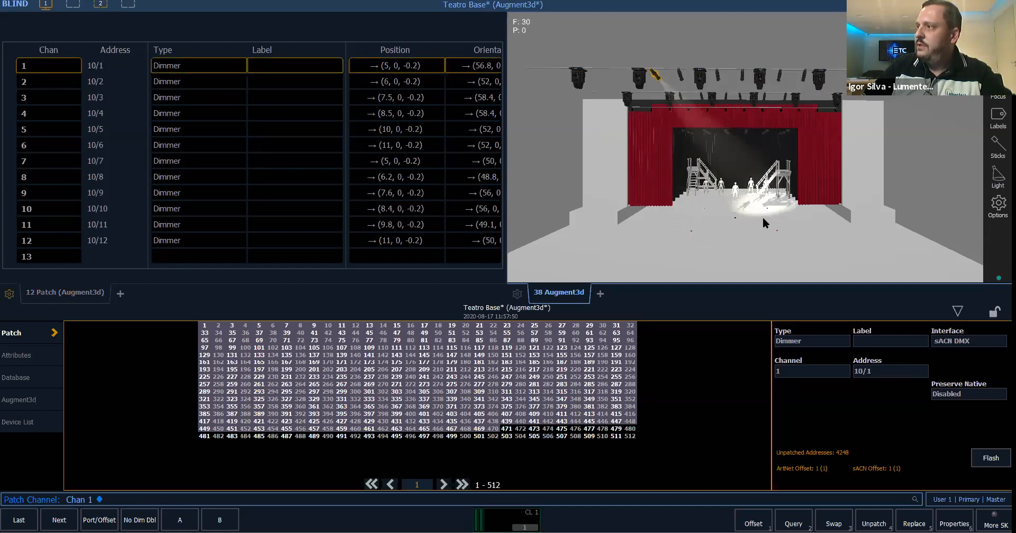
drag(700, 223, 700, 194)
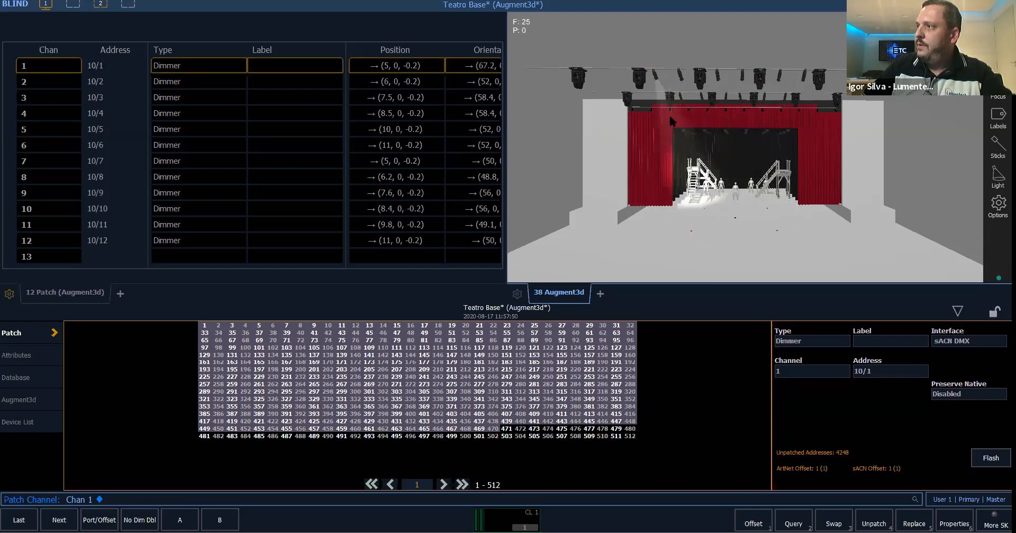
drag(741, 201, 739, 205)
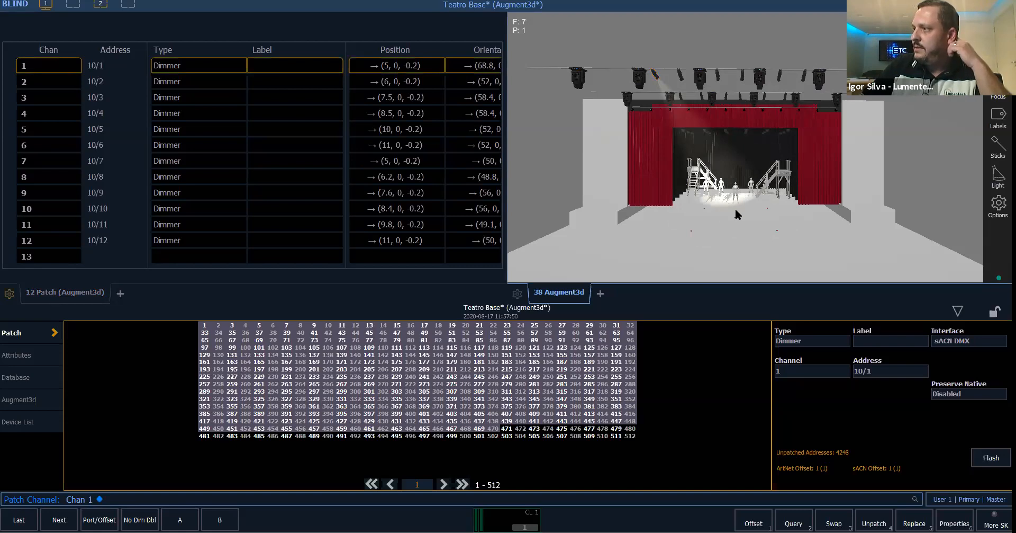
- Reselect the channel 1 fixture and refocus its beam on the stage floor around the centre actor
click(658, 77)
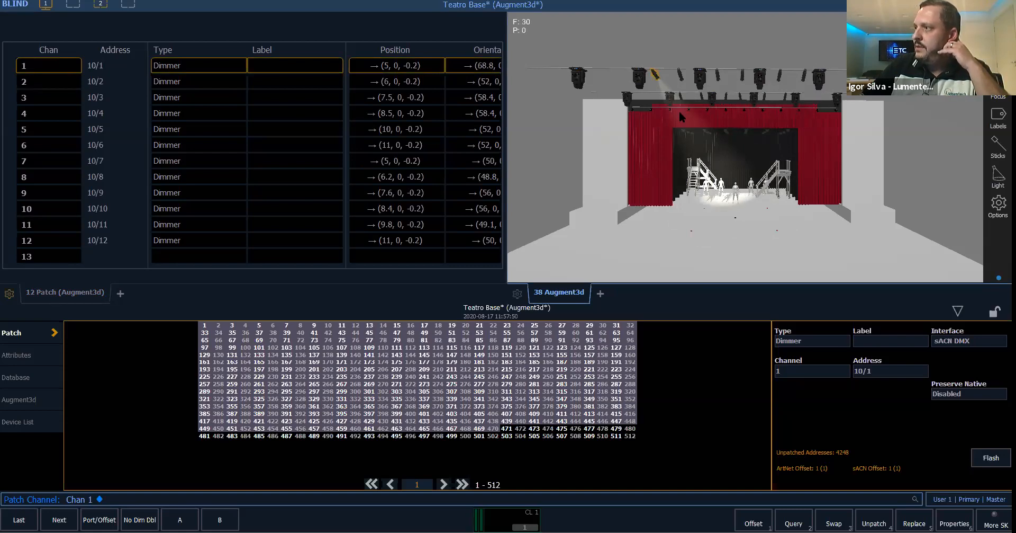
click(738, 202)
click(736, 193)
click(728, 206)
click(758, 206)
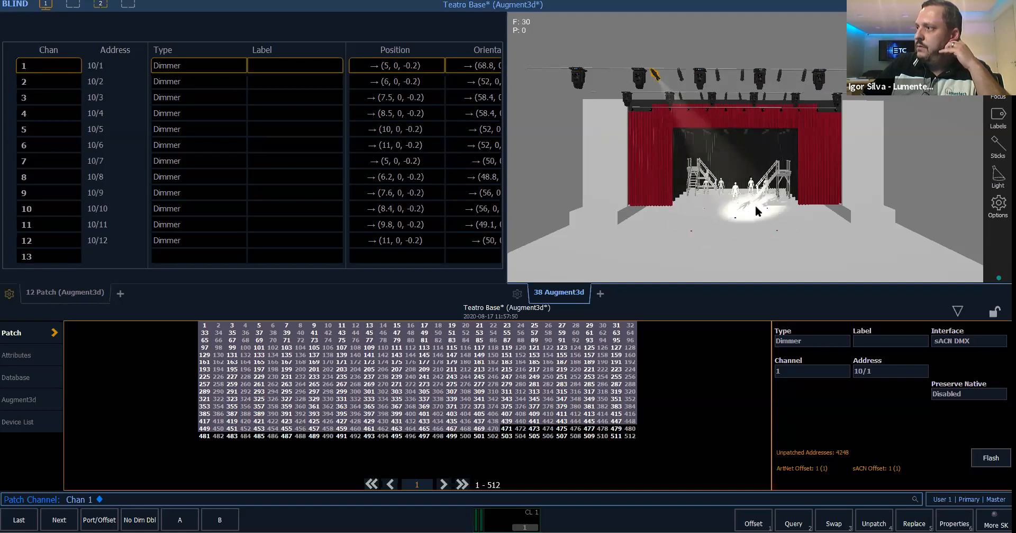
click(731, 201)
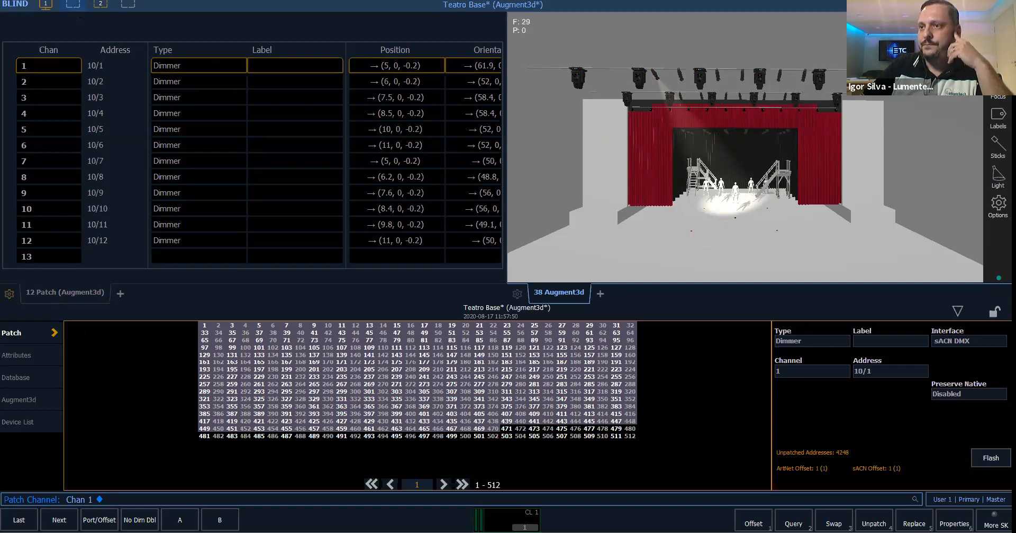
- Leave the patch workspace for Live and recall Snapshot 1 to show the full-width Augment3d view
click(73, 5)
click(61, 295)
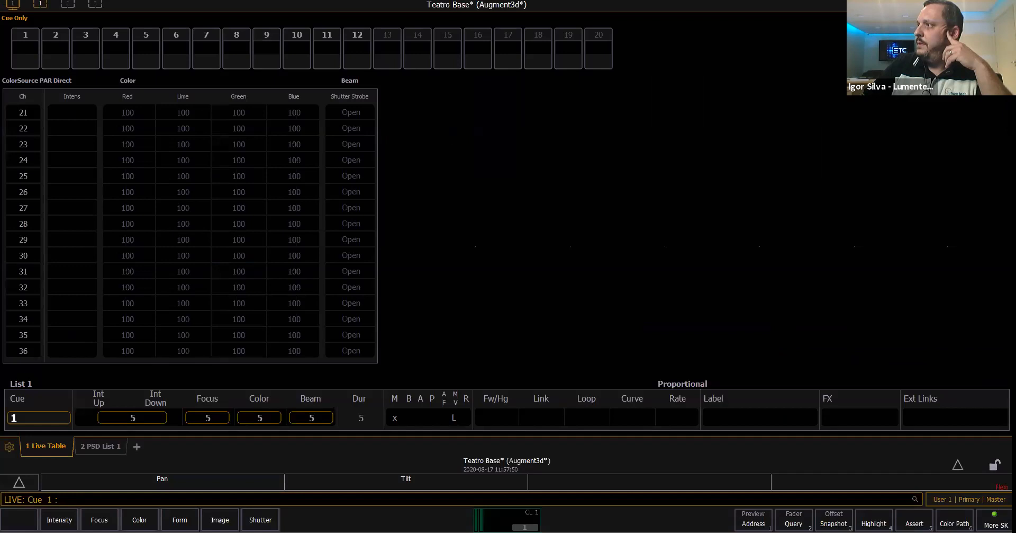
click(1000, 5)
click(778, 57)
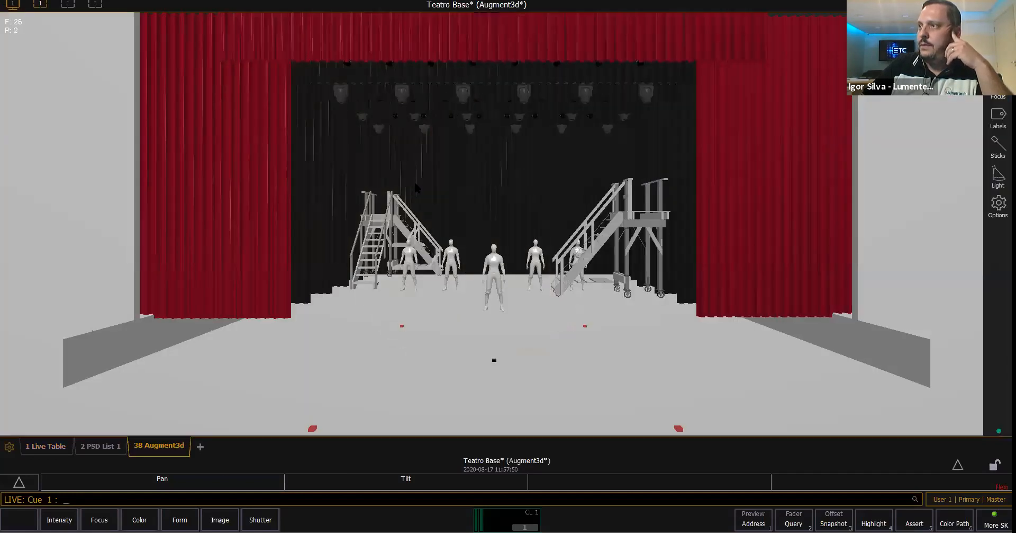
- Select front-light channels 1 Thru 6 in the 3D view and set them to Full
scroll(415, 184, down, 8)
middle_drag(415, 183, 404, 251)
click(365, 110)
ctrl+click(403, 111)
ctrl+click(499, 108)
ctrl+click(555, 110)
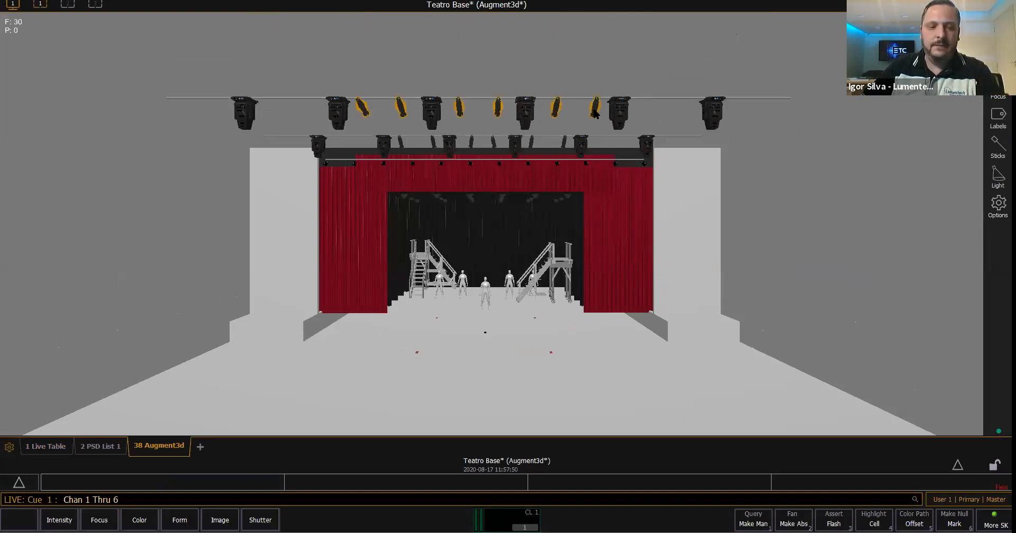
key(a)
key(f)
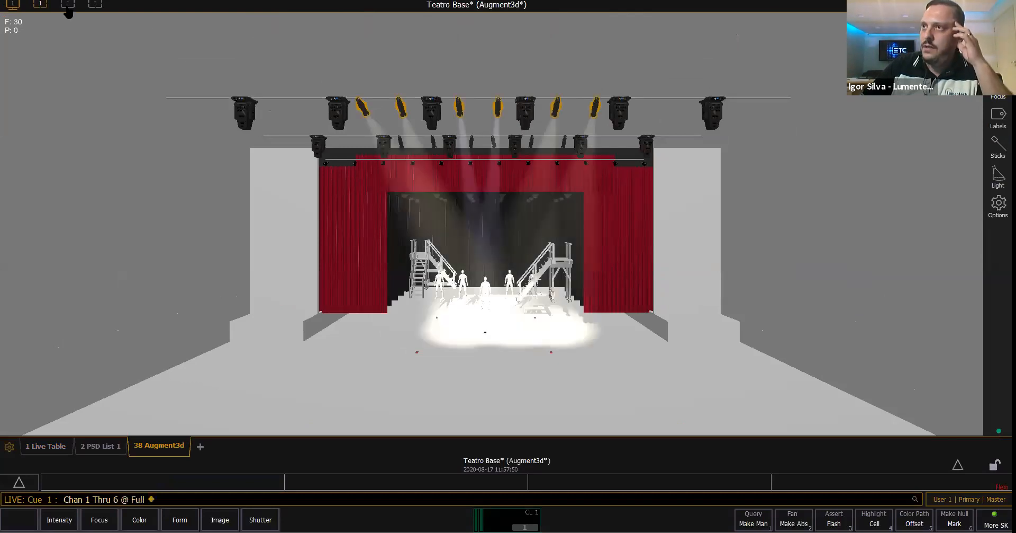
- Reopen the patch workspace and place the Augment3d view next to the channel table
click(68, 5)
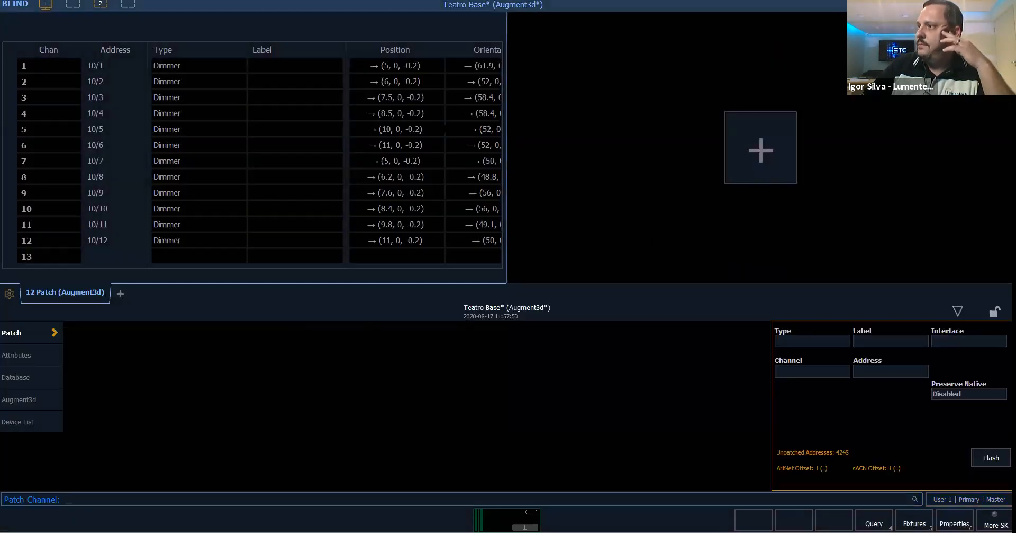
click(760, 147)
click(370, 88)
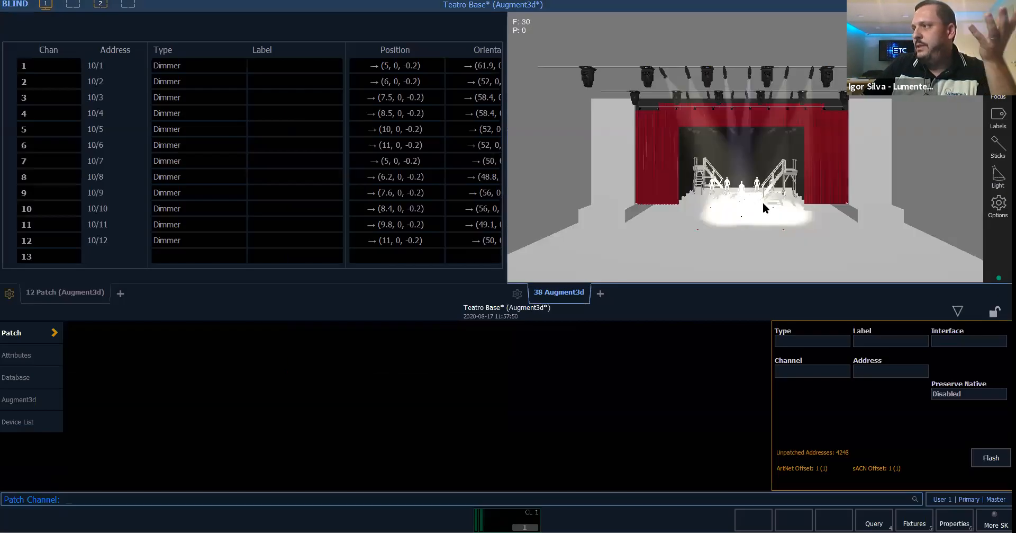
- Aim channel 1 near the left staircase and channel 2 at the actor just left of centre
click(666, 76)
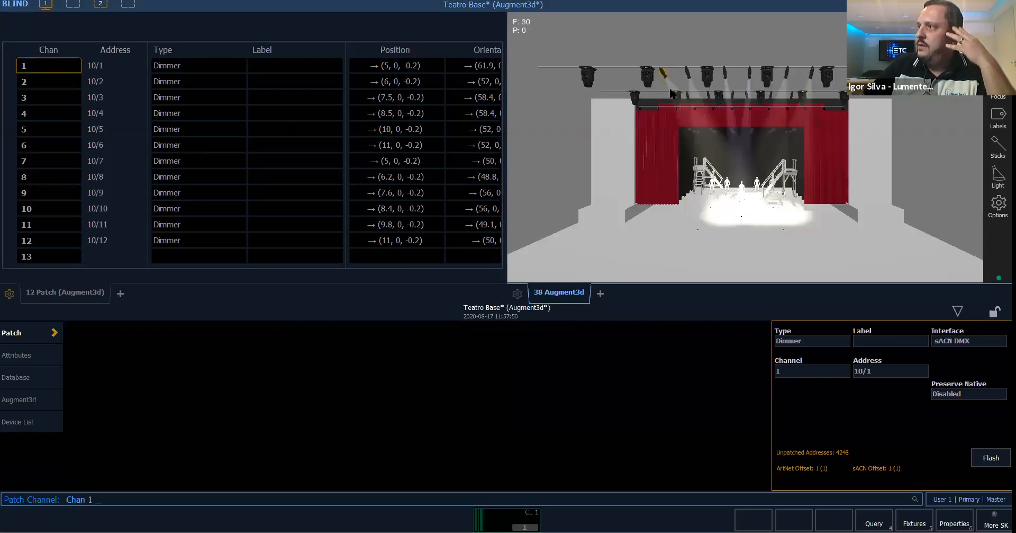
middle_click(705, 198)
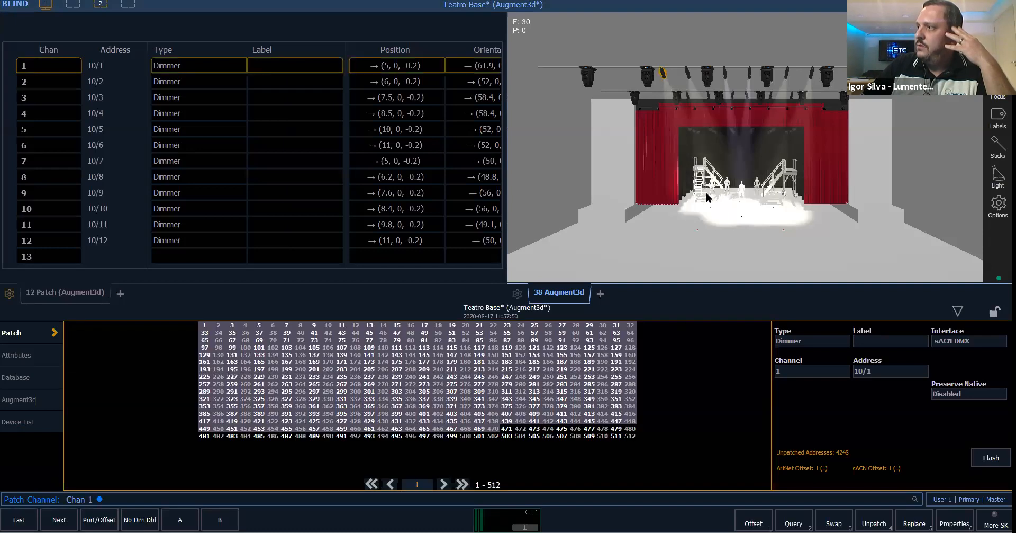
click(688, 73)
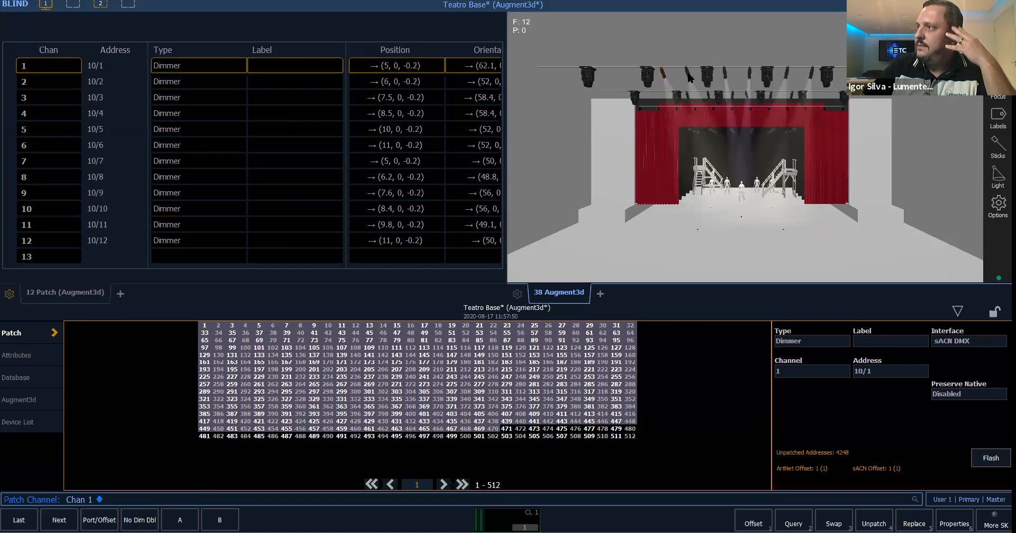
click(688, 75)
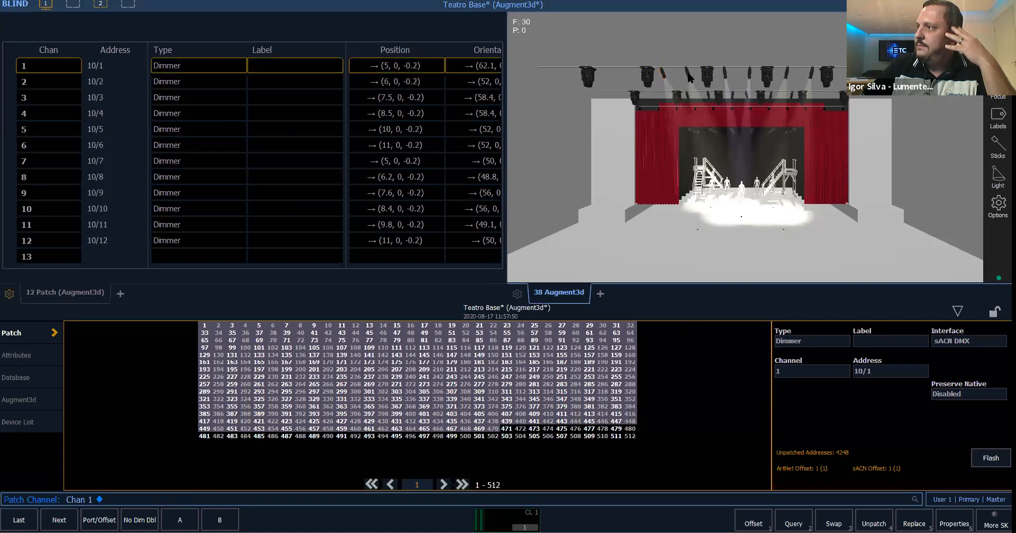
click(727, 185)
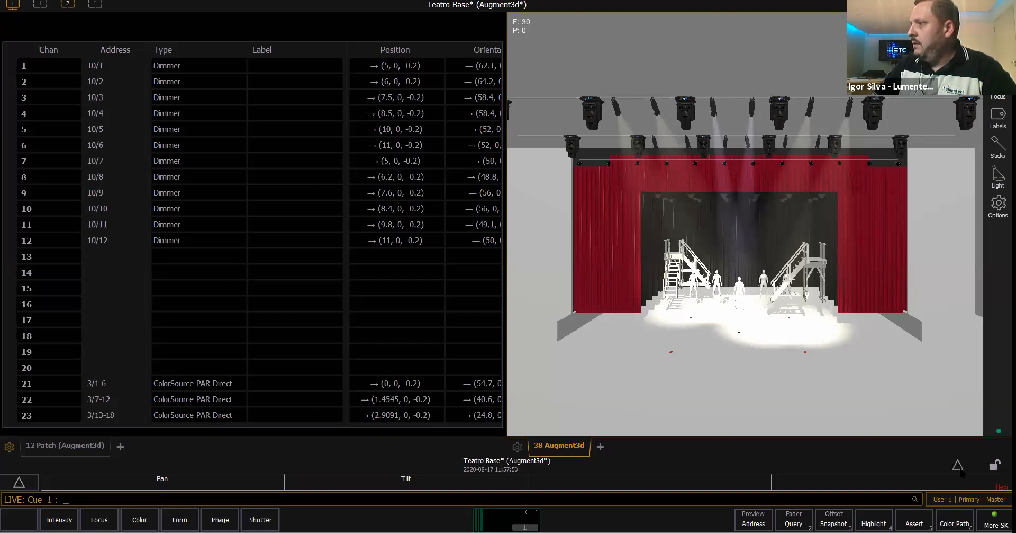
click(959, 467)
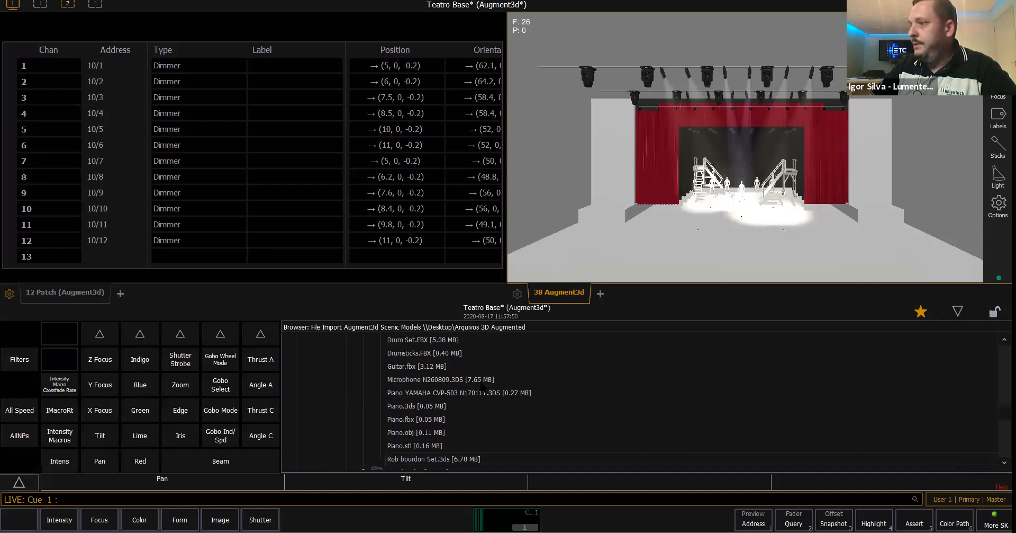
scroll(327, 407, up, 10)
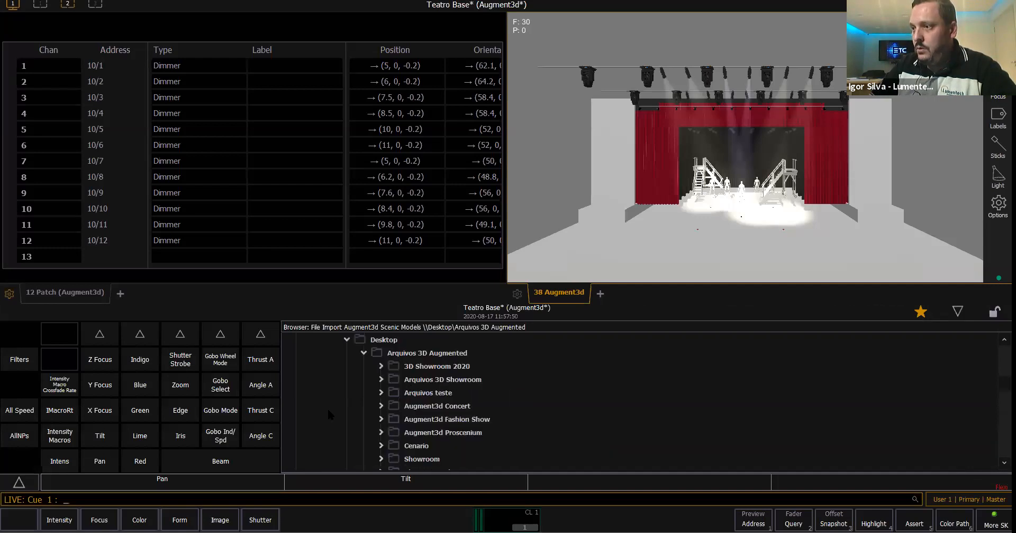
scroll(328, 381, up, 3)
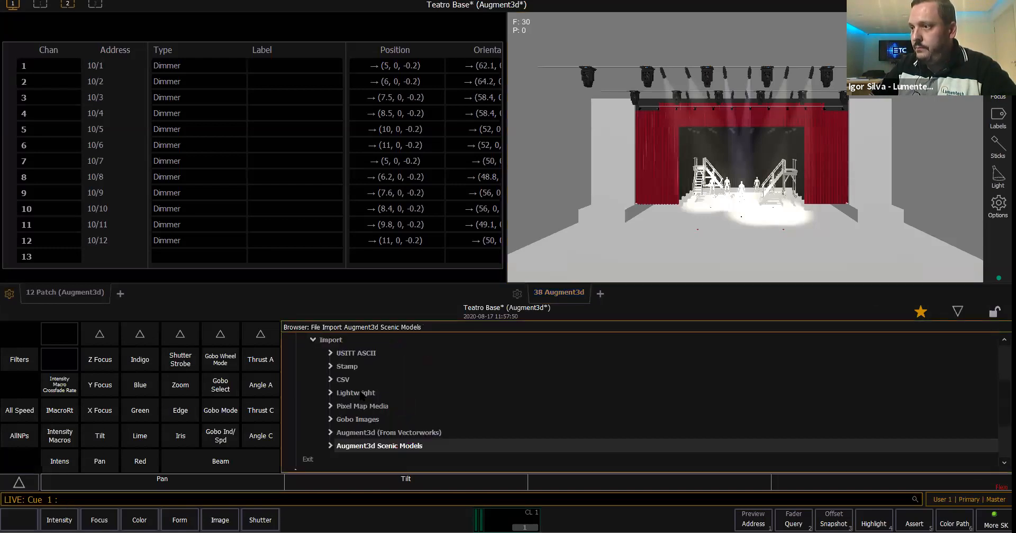
click(314, 392)
scroll(353, 403, up, 3)
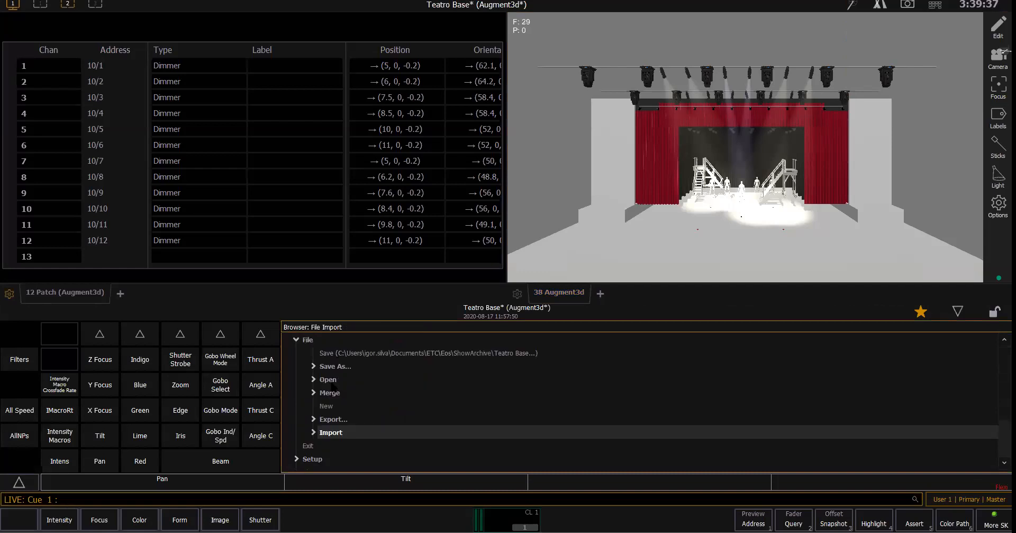
click(327, 380)
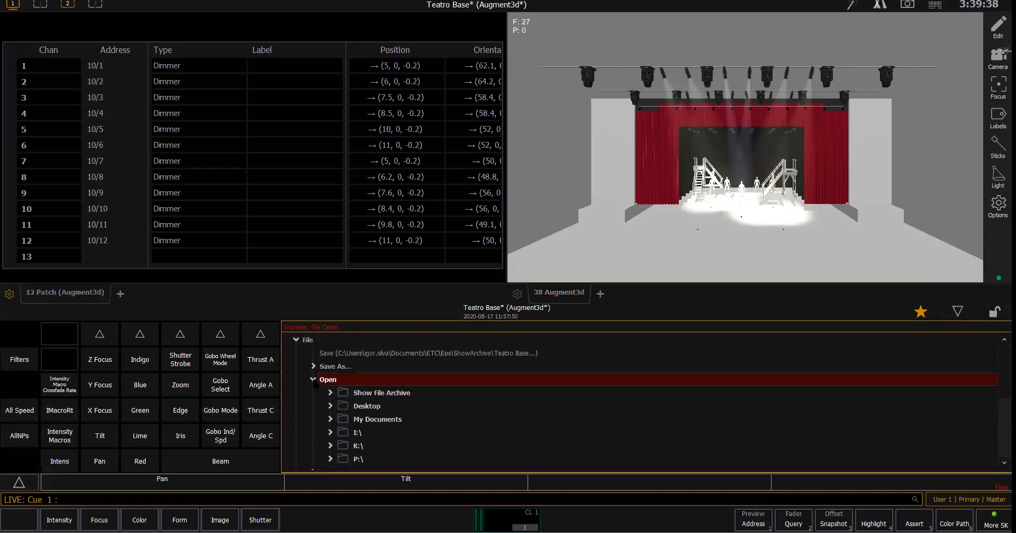
click(450, 396)
scroll(453, 405, up, 2)
click(456, 379)
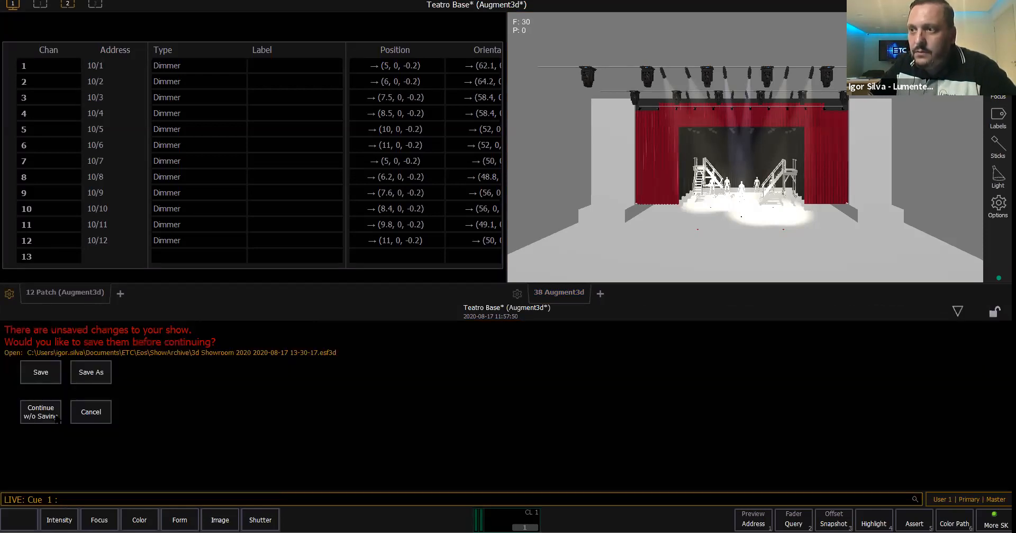
click(52, 416)
click(47, 416)
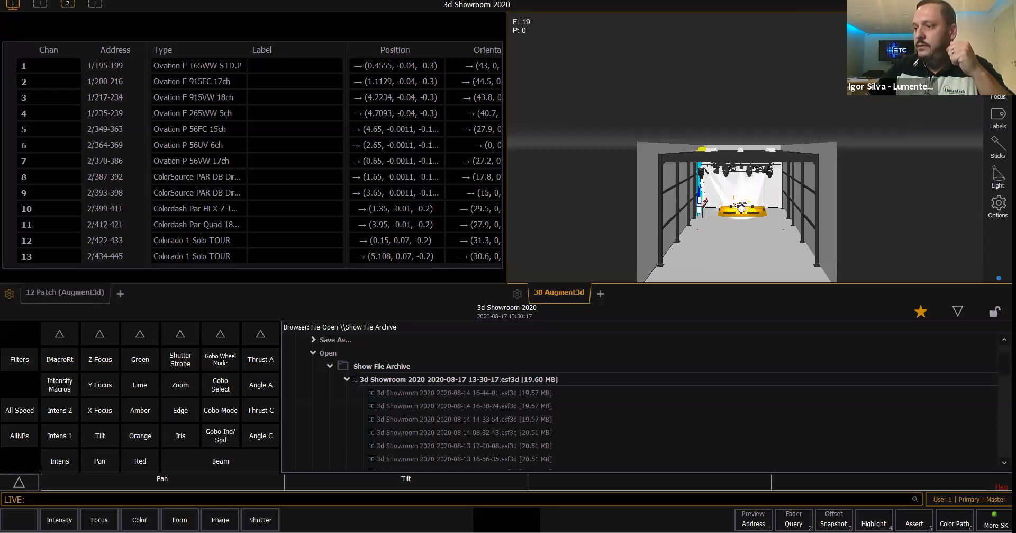
- Recall Snapshot 1 of the showroom show to display its stage in the full-width 3D view
mouse_move(324, 531)
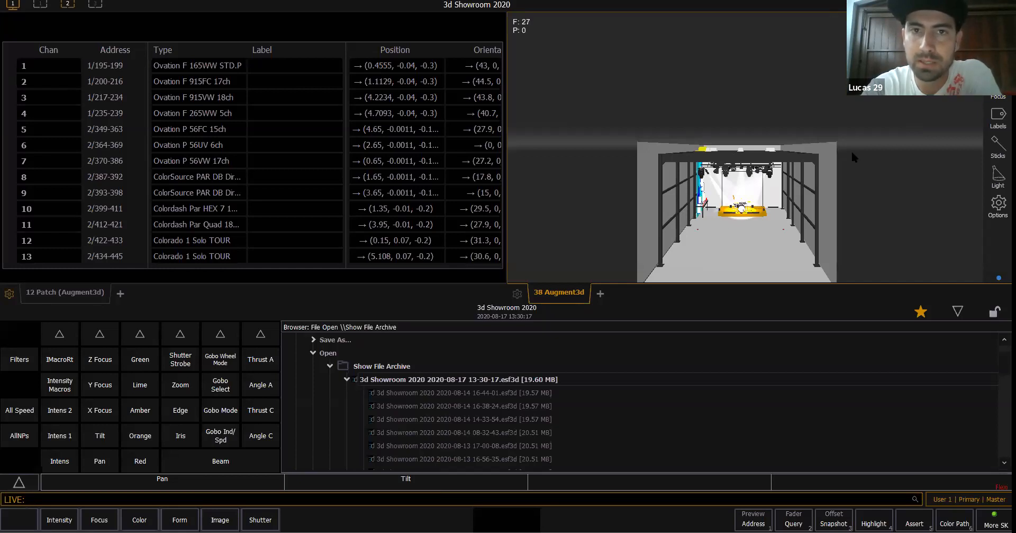
click(928, 4)
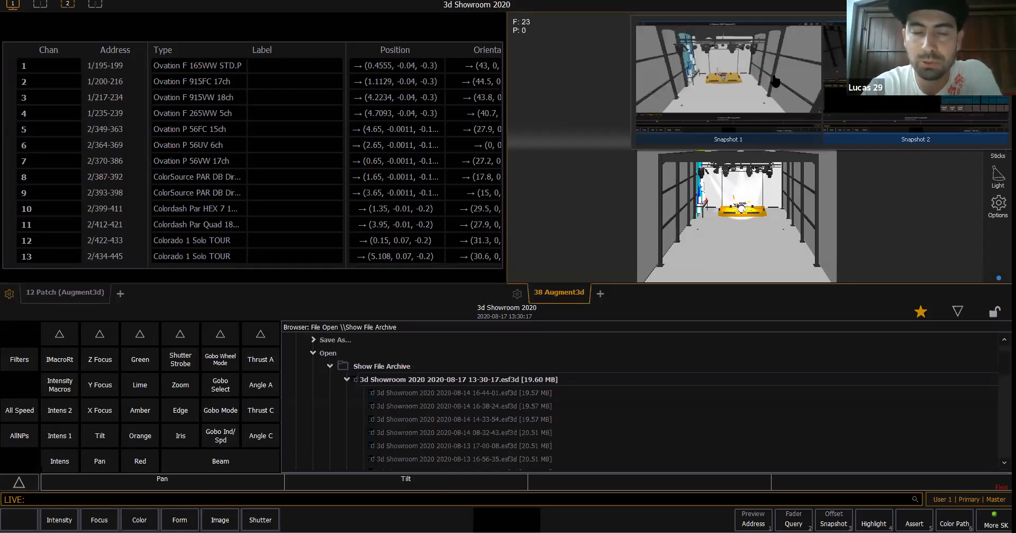
click(776, 80)
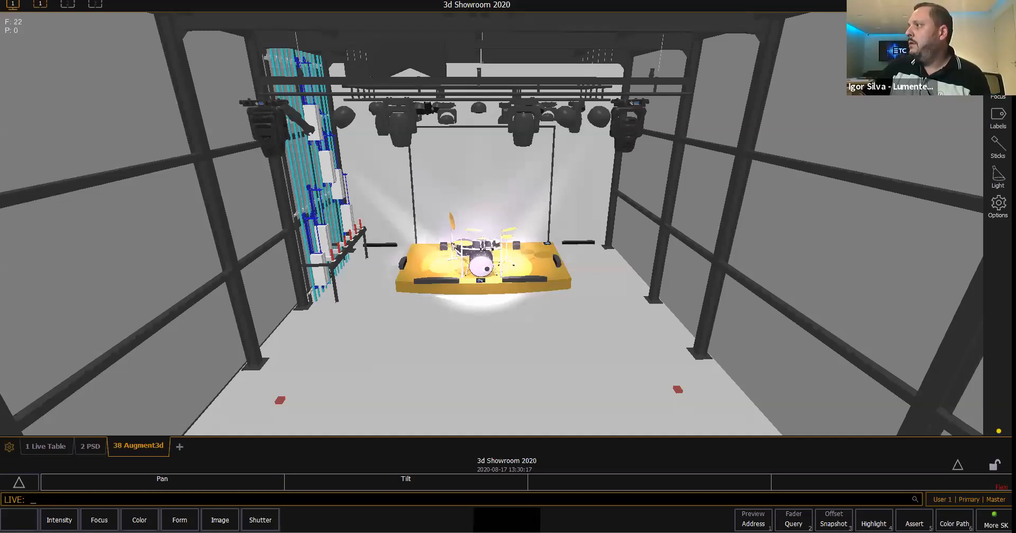
- Recall Snapshot 2, clear the live output with the GotoCue OUT macro, and return to Snapshot 1's full-width 3D view
click(962, 4)
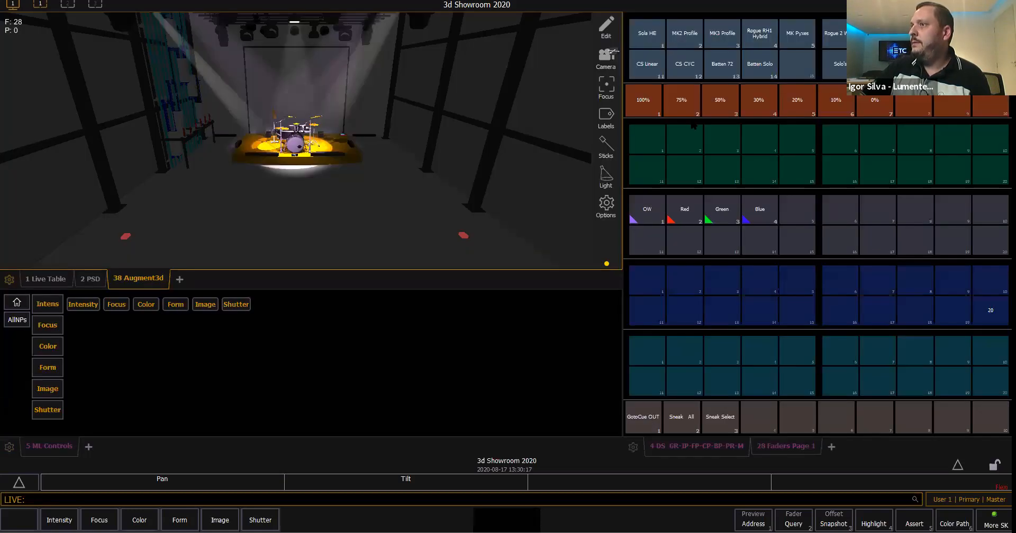
click(647, 414)
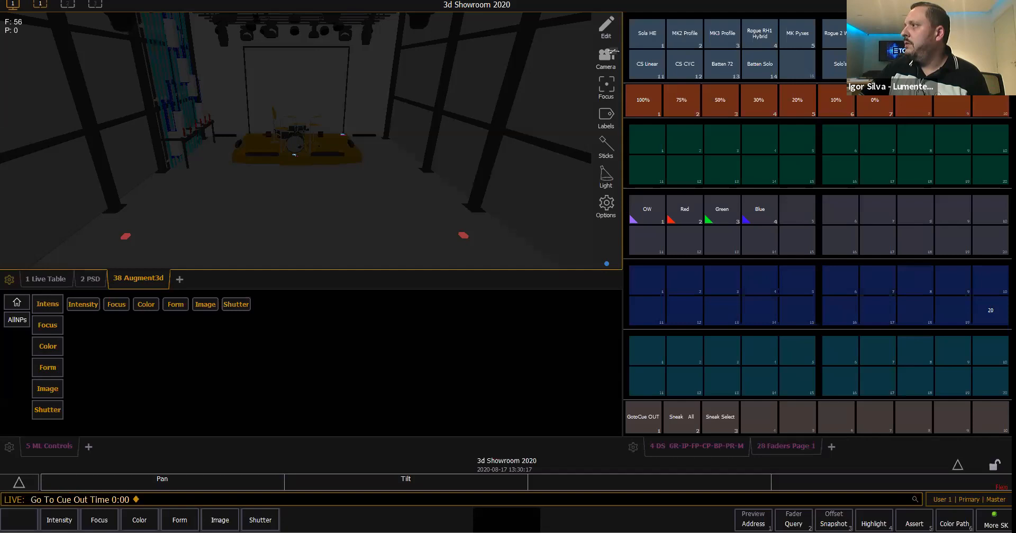
click(961, 4)
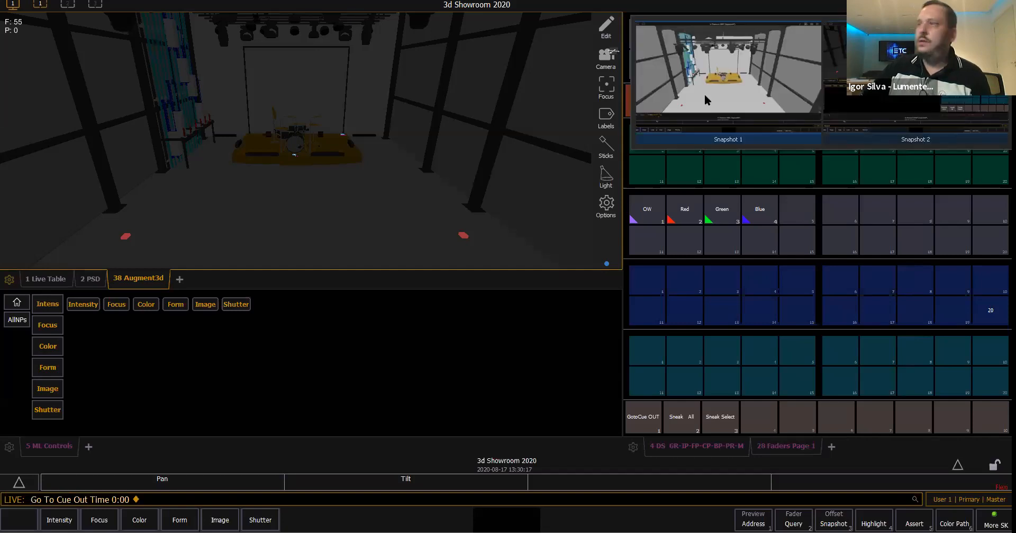
click(704, 94)
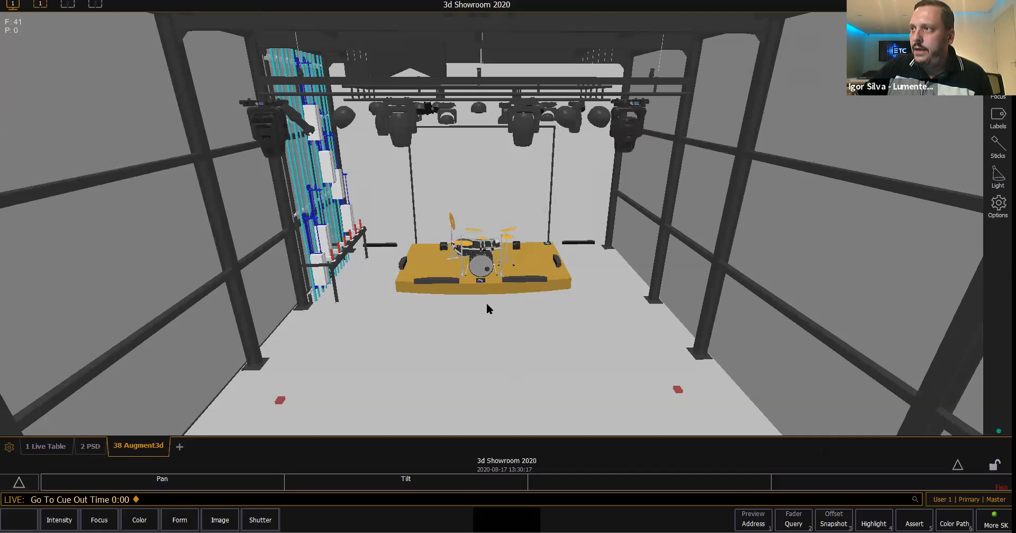
- Examine the showroom model's stage, lighting rig and surrounding structure from inside, above and outside in the 3D view
right_drag(476, 248, 445, 291)
scroll(460, 292, up, 3)
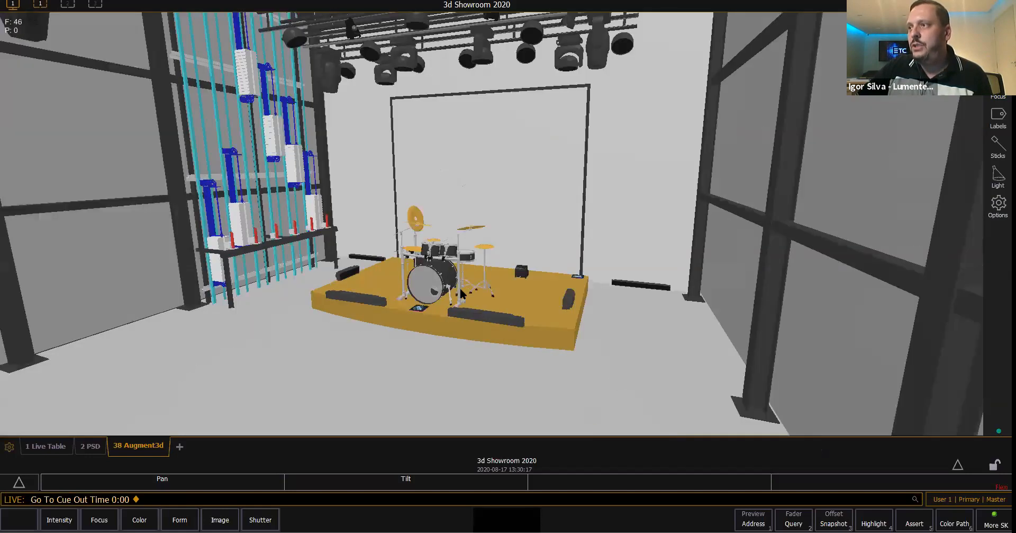
scroll(461, 291, down, 2)
scroll(503, 299, down, 2)
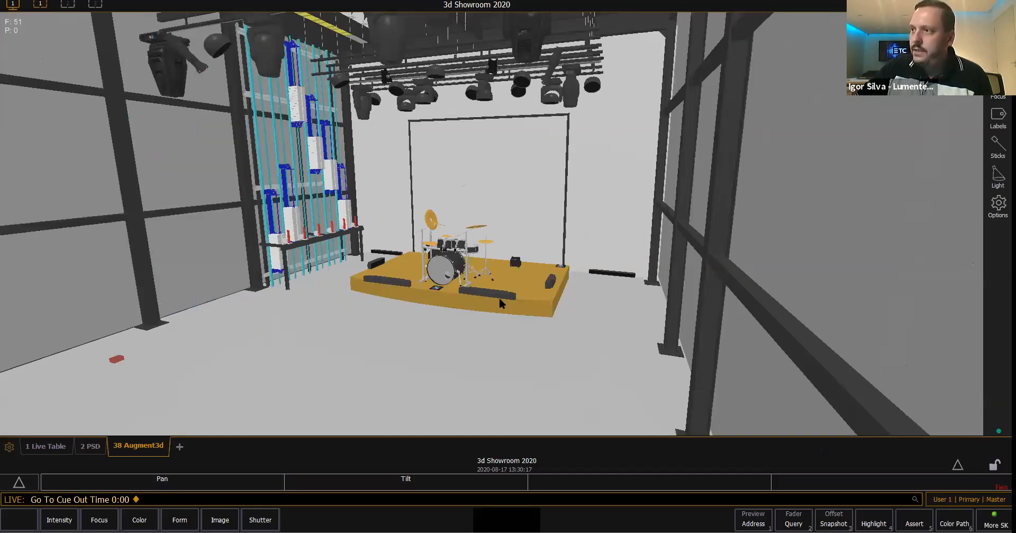
right_drag(469, 317, 318, 177)
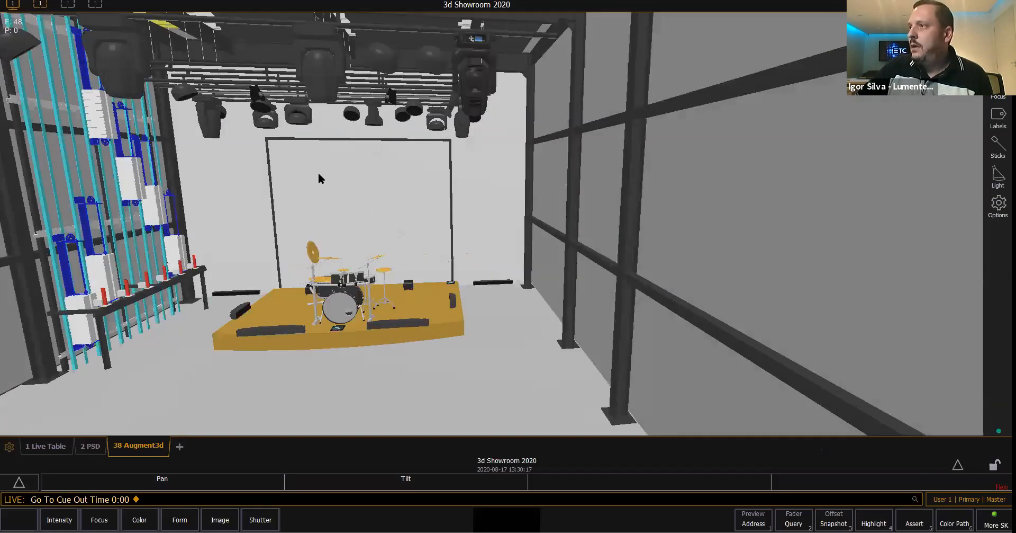
right_drag(469, 178, 572, 285)
right_drag(596, 140, 108, 300)
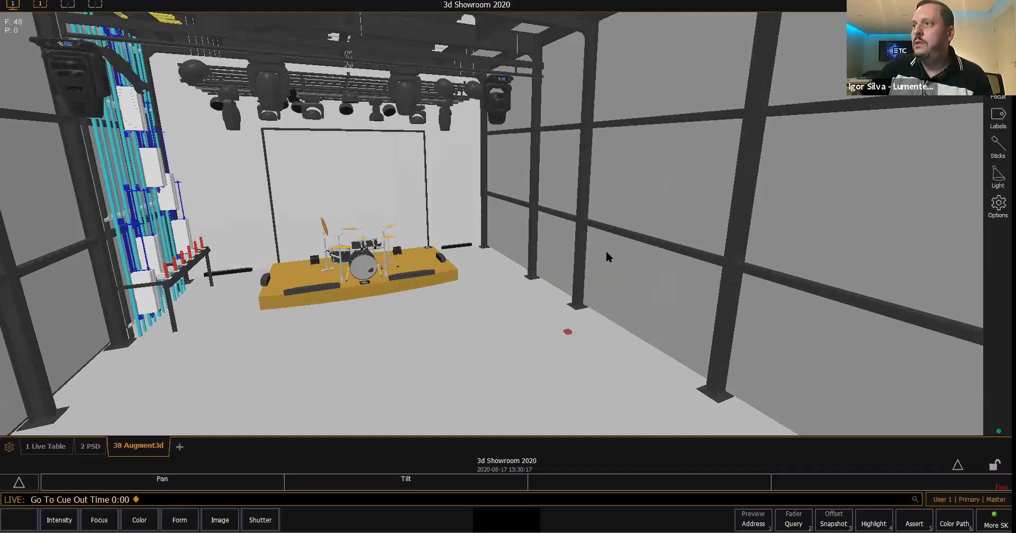
scroll(507, 269, down, 3)
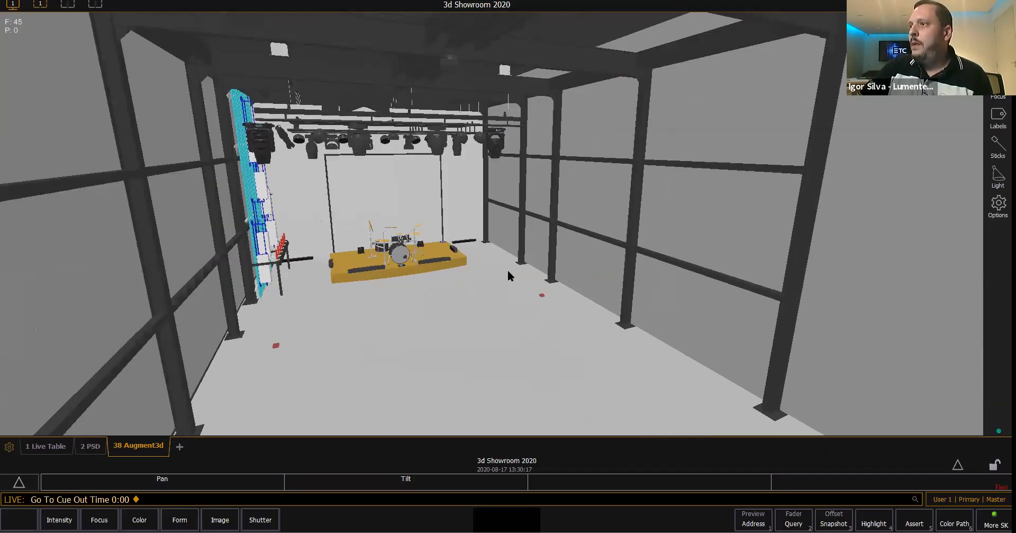
right_drag(507, 269, 542, 332)
right_drag(501, 177, 489, 291)
scroll(593, 261, up, 5)
scroll(510, 217, down, 5)
scroll(489, 295, down, 5)
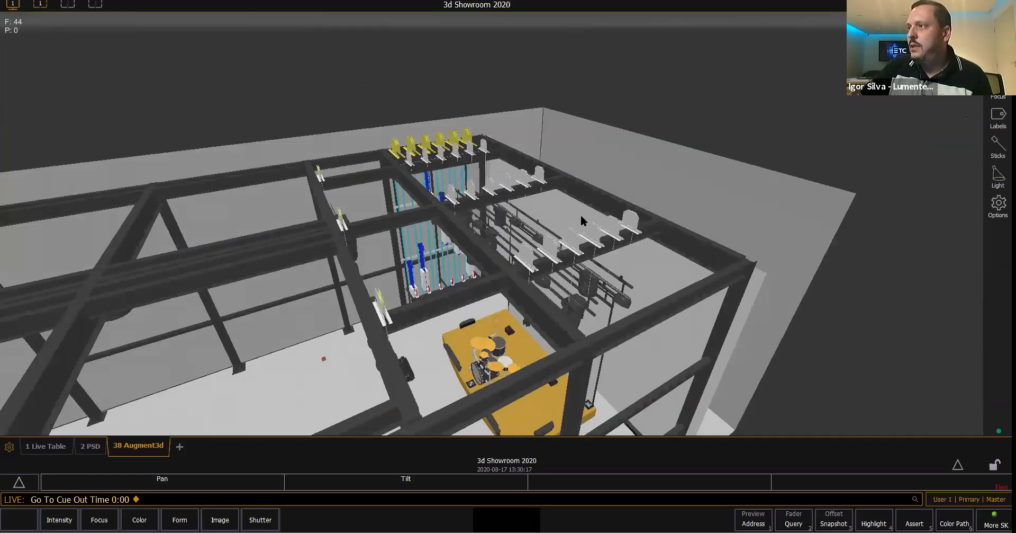
scroll(505, 212, up, 3)
middle_drag(507, 211, 608, 211)
right_drag(608, 211, 421, 220)
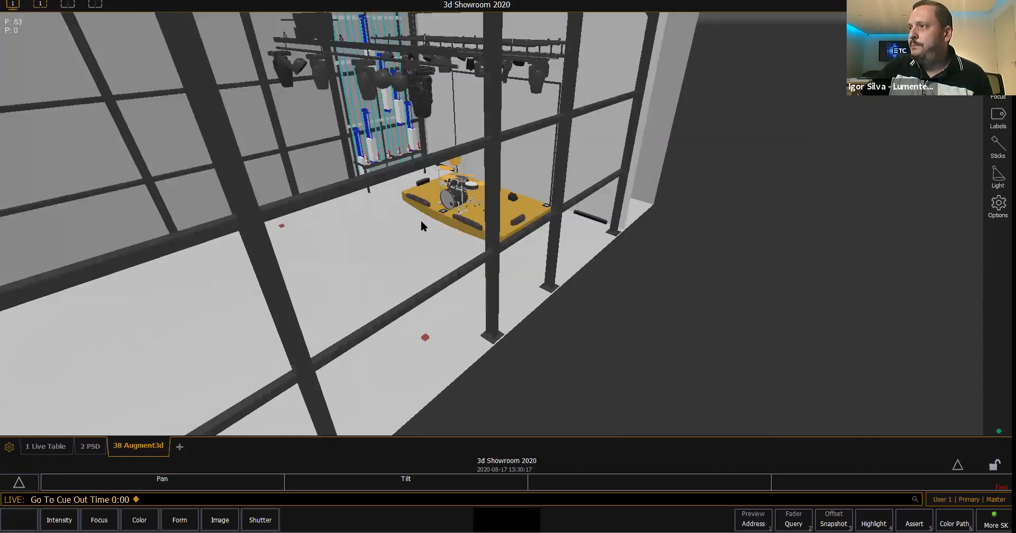
- Bring the 3D camera back to a centred view facing the drum stage, with the front moving lights in frame
click(999, 61)
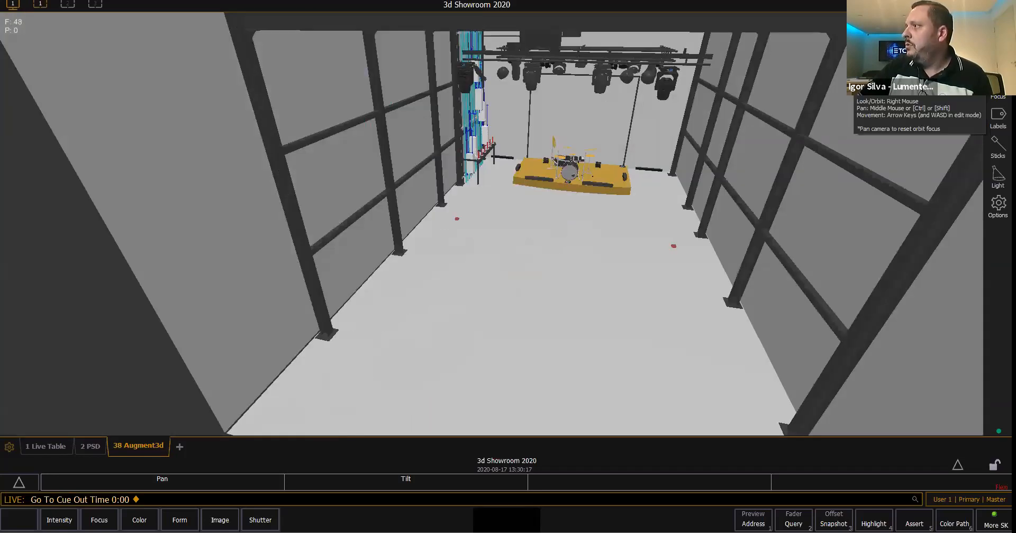
click(998, 64)
double_click(544, 280)
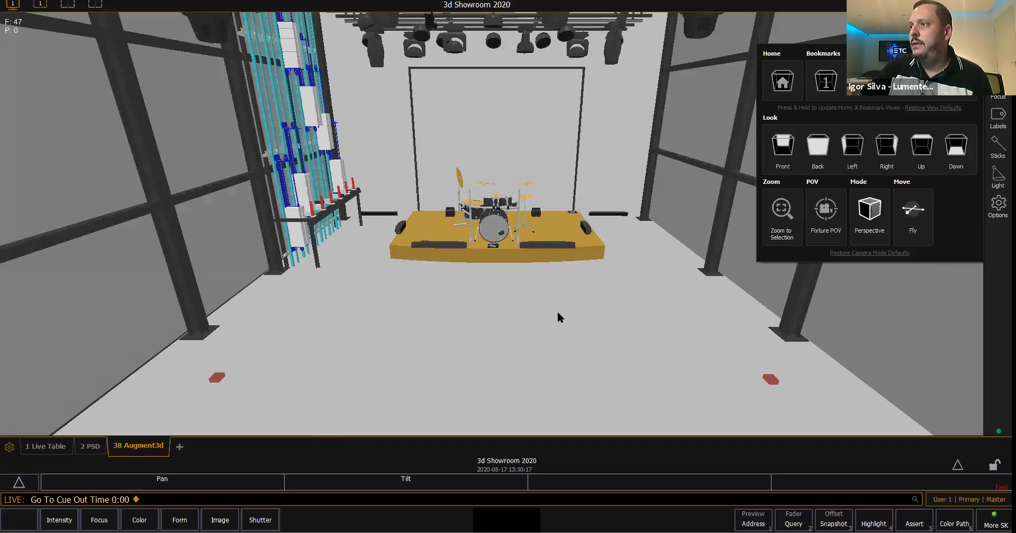
right_drag(557, 310, 562, 311)
click(316, 143)
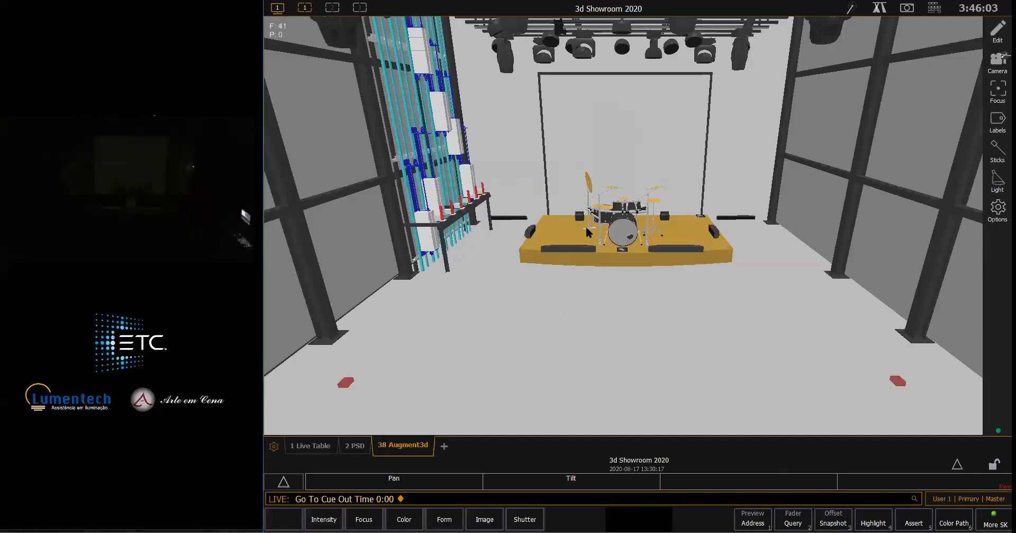
scroll(688, 220, up, 3)
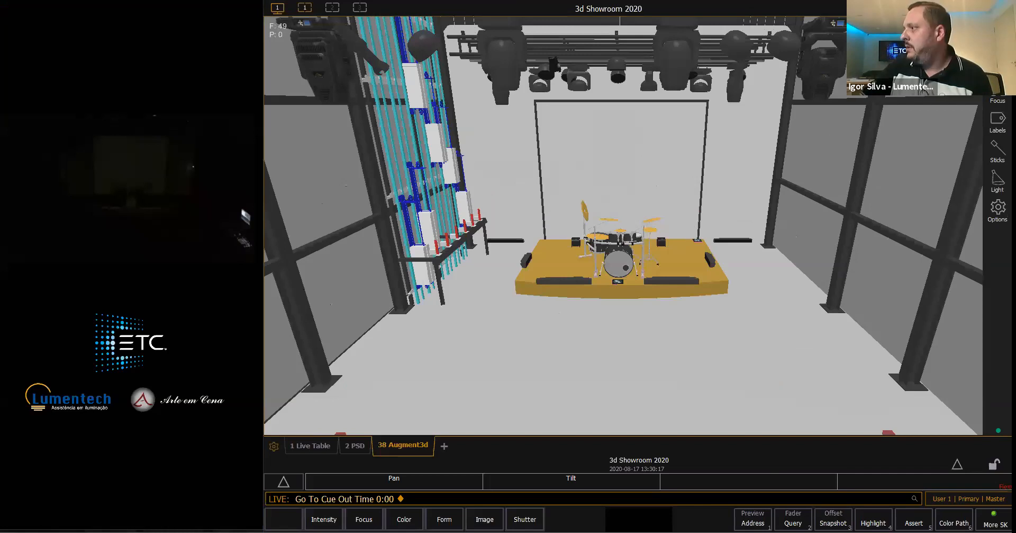
- Darken the 3D scene's ambient light and set the two front moving lights, channels 101 thru 102, to Full
click(997, 180)
click(321, 67)
click(814, 75)
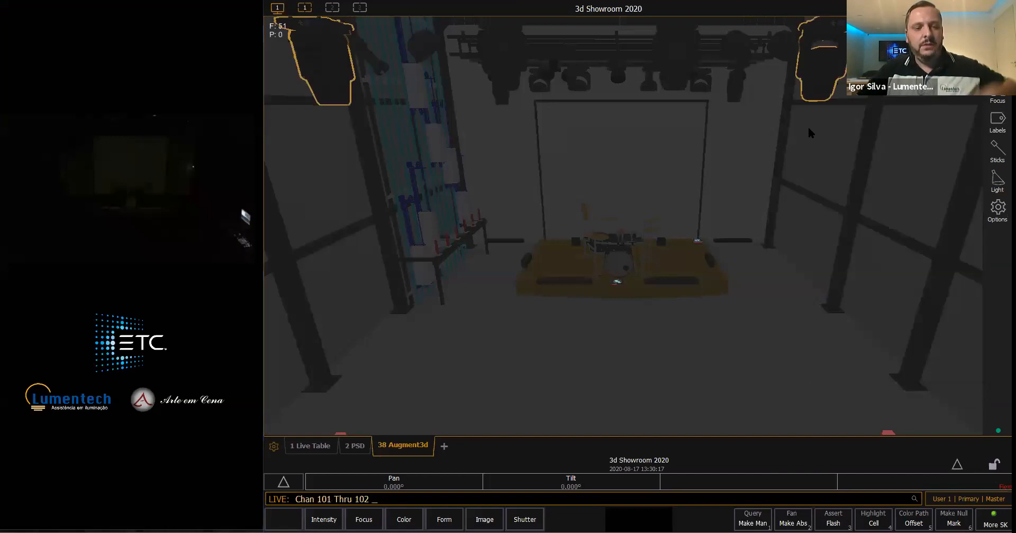
key(f)
key(f)
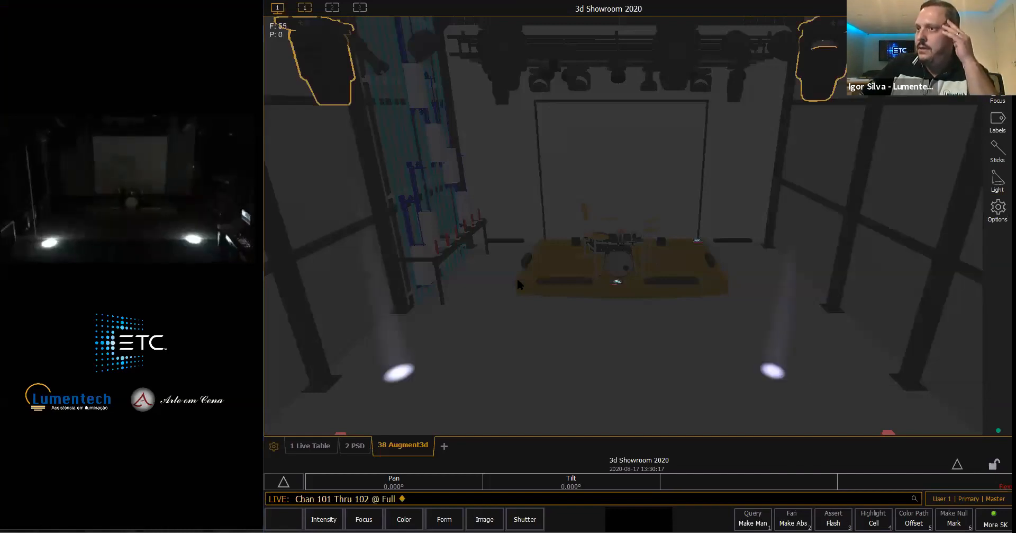
- Aim channels 101 thru 102 at the bass drum in the 3D view and fine-tune their focus point
click(569, 268)
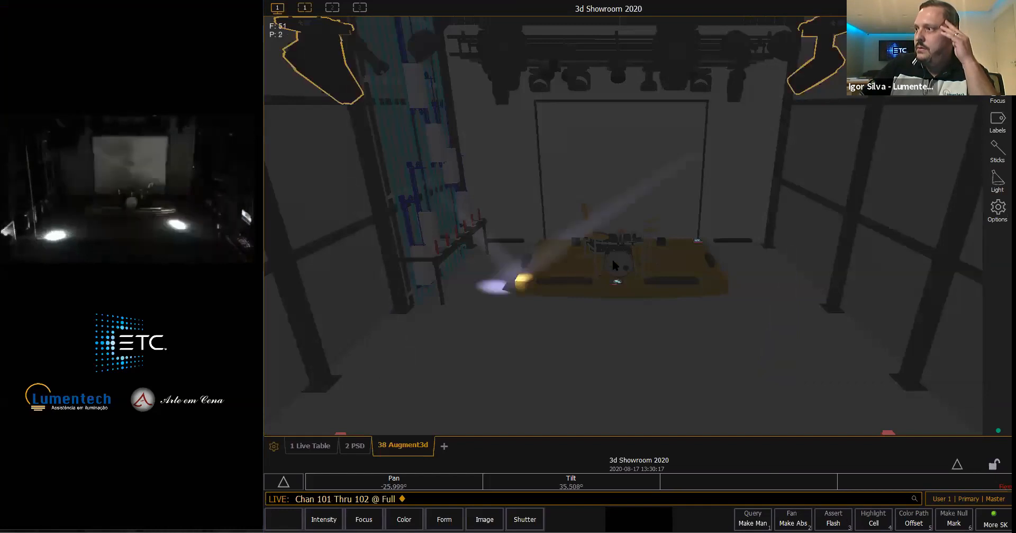
click(613, 265)
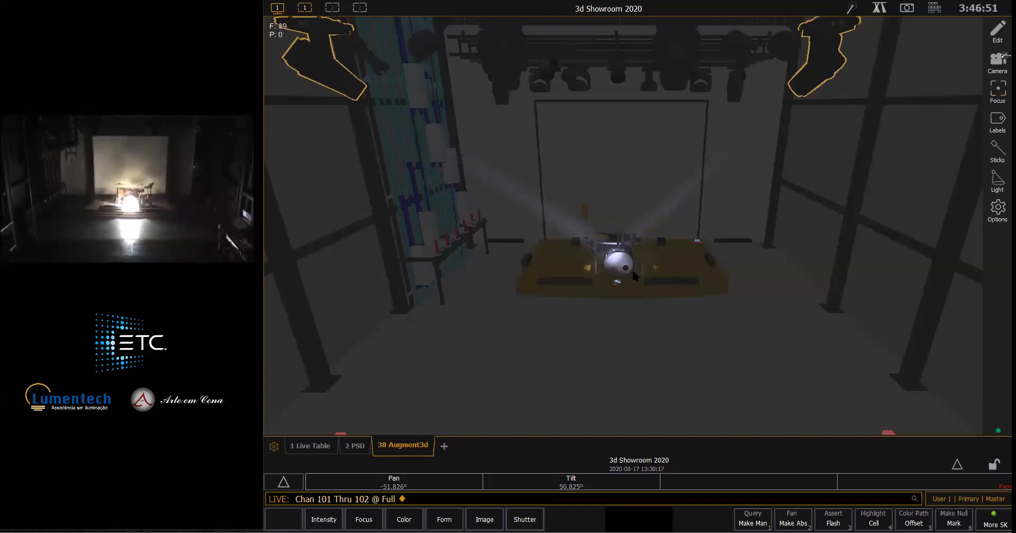
click(615, 269)
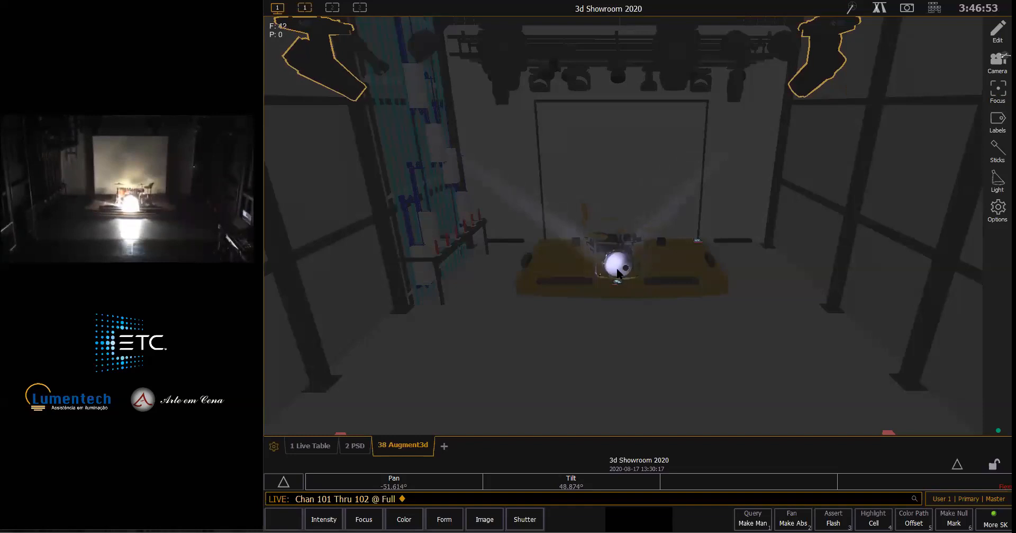
click(620, 272)
click(619, 269)
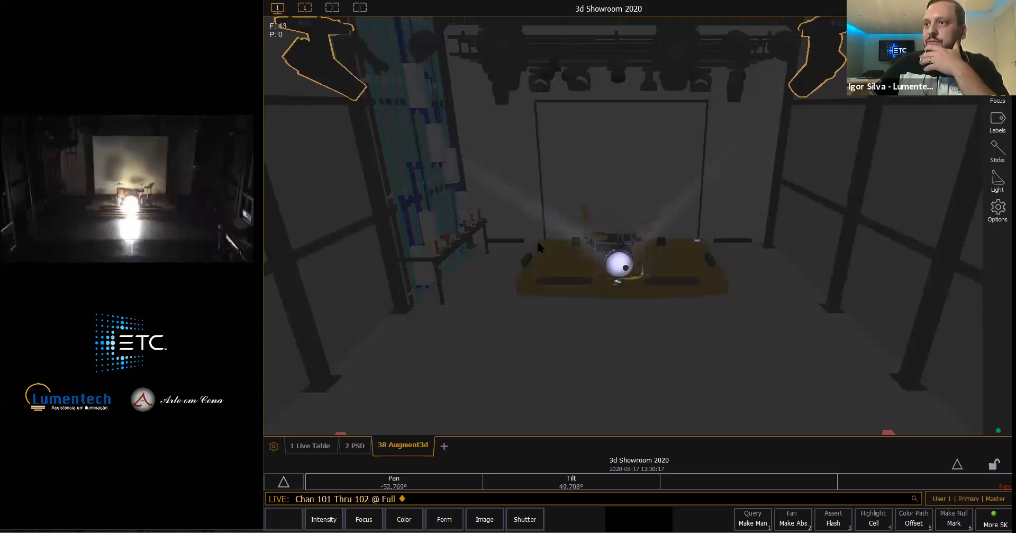
- Aim channels 101 thru 102 successively at the upper drum kit, both front corners of the platform, and the backdrop frame's upper right corner
click(620, 247)
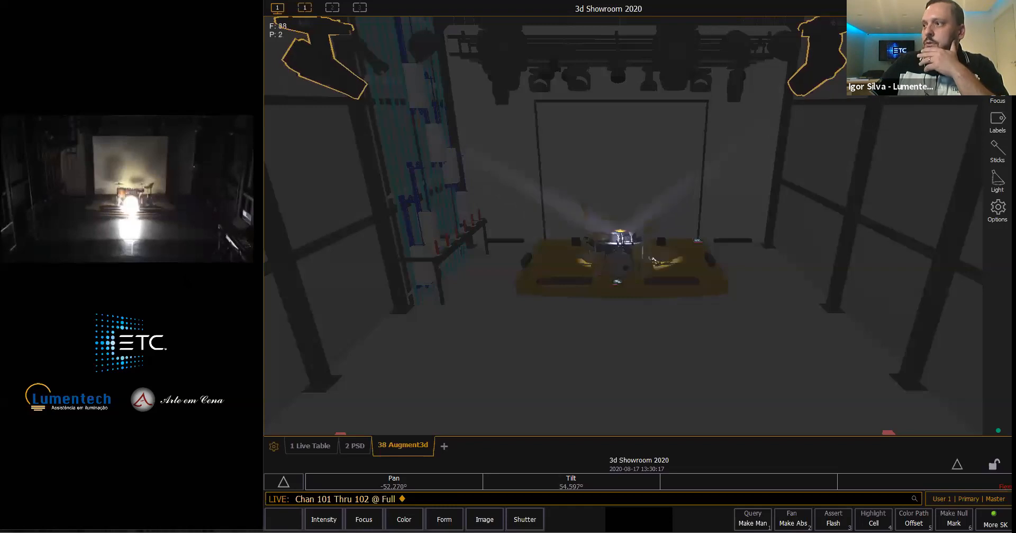
click(518, 278)
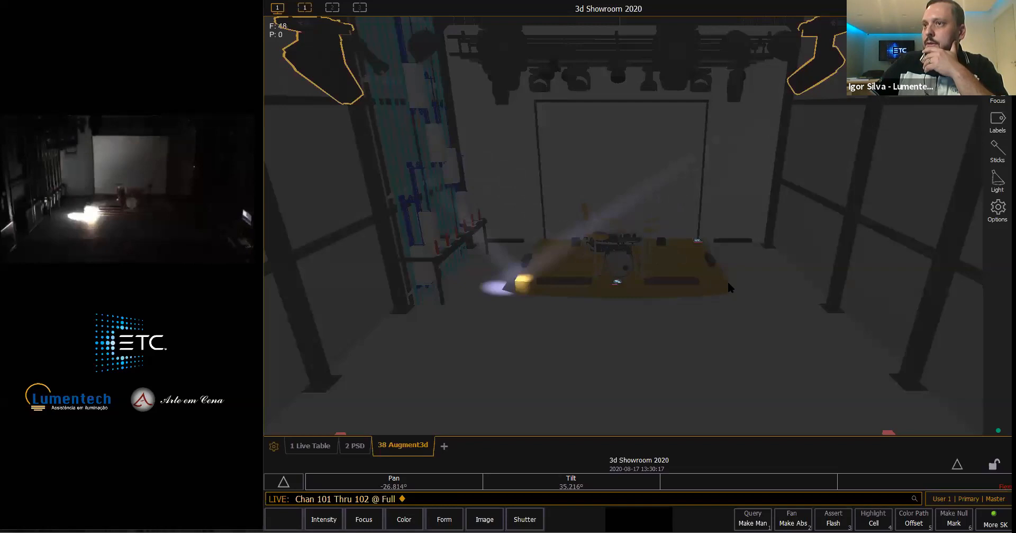
click(729, 283)
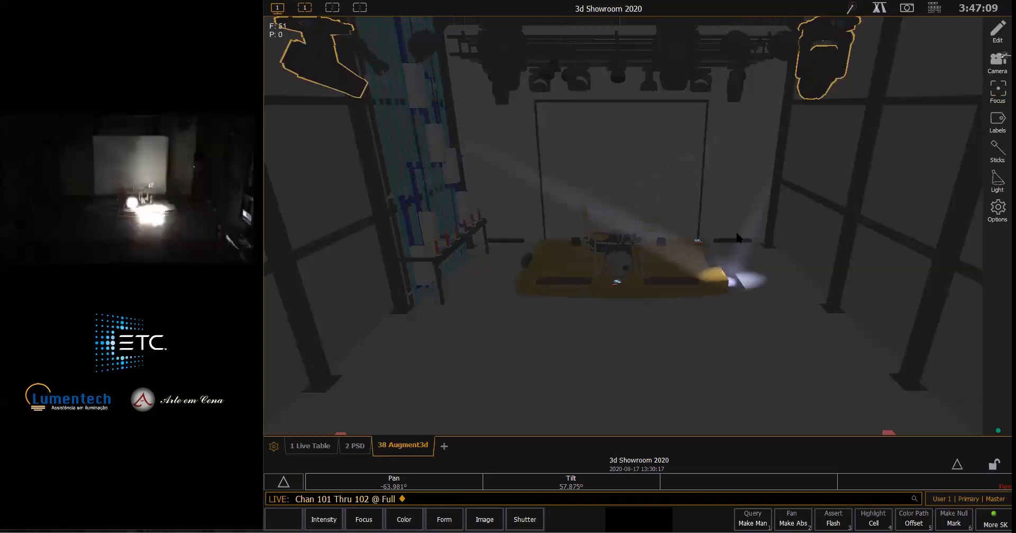
click(699, 103)
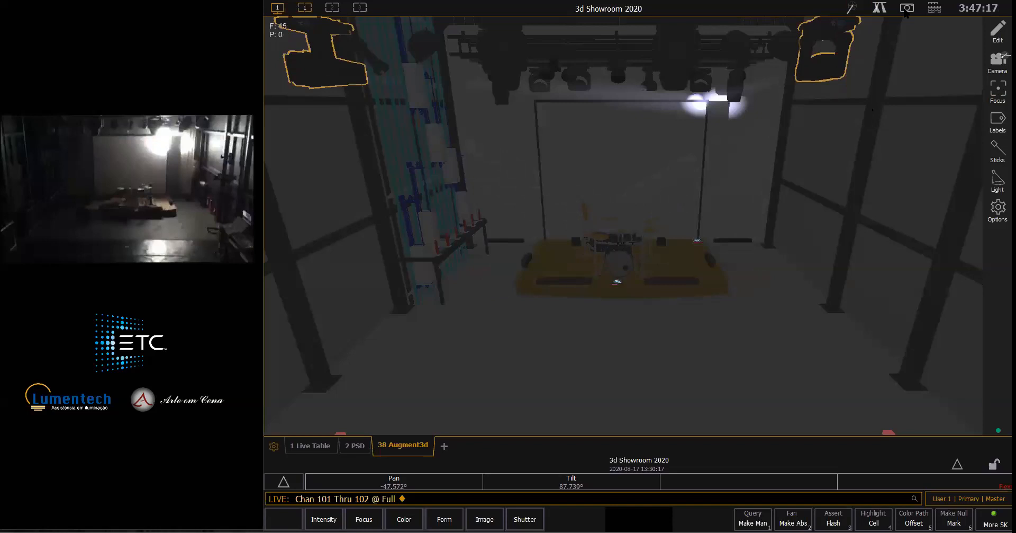
- In Snapshot 2's workspace, set the Sola HE group to 30% intensity and aim its beams at the bass drum
click(907, 9)
click(932, 87)
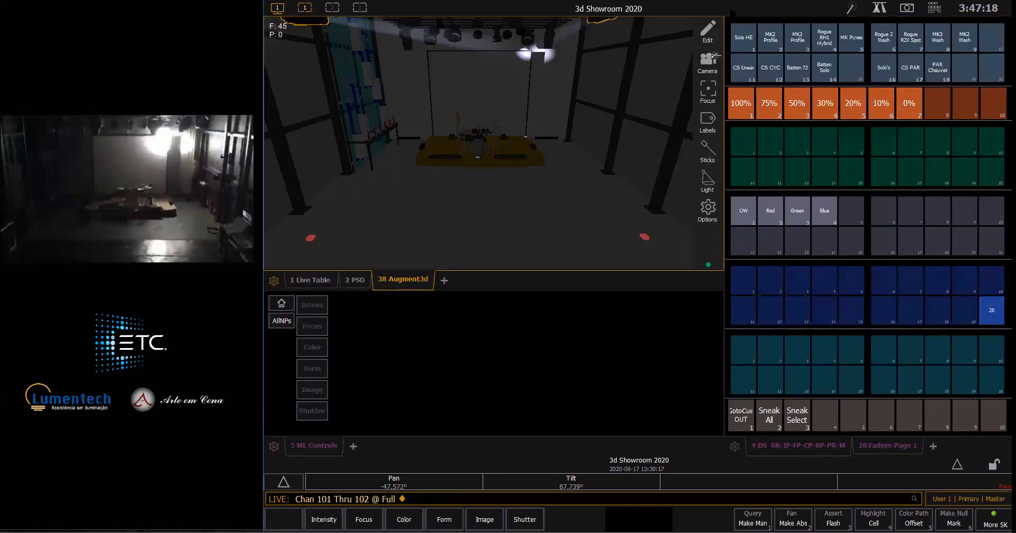
click(744, 38)
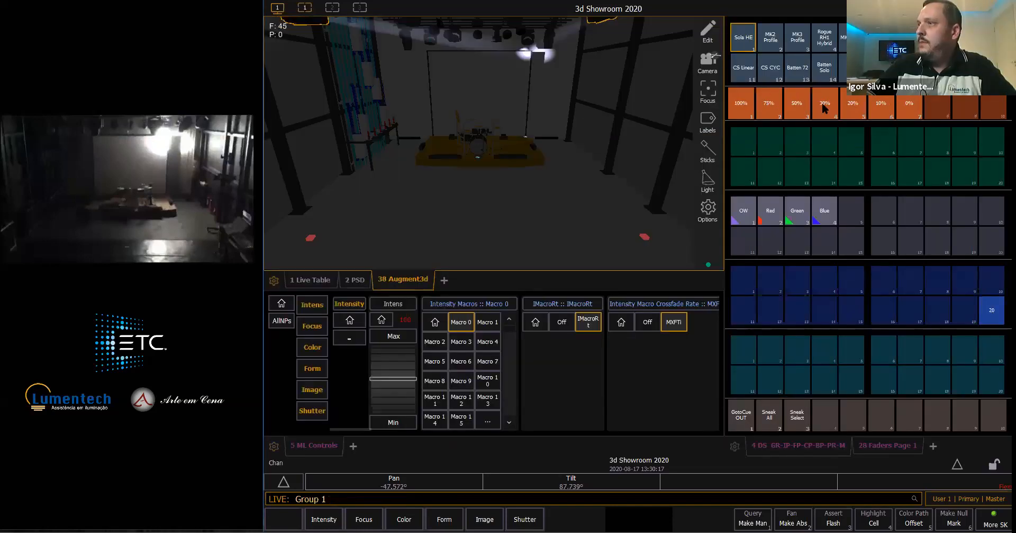
click(825, 103)
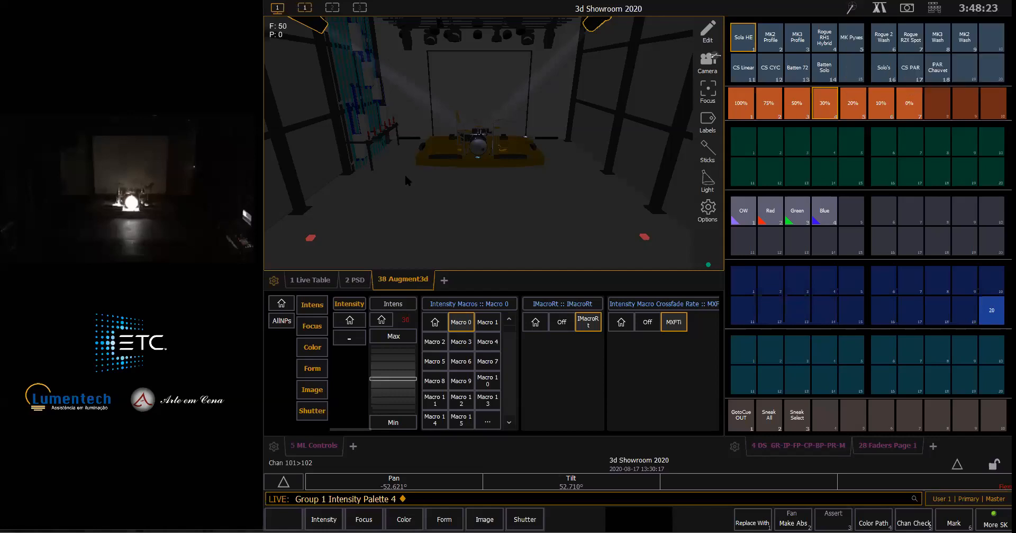
drag(427, 157, 488, 154)
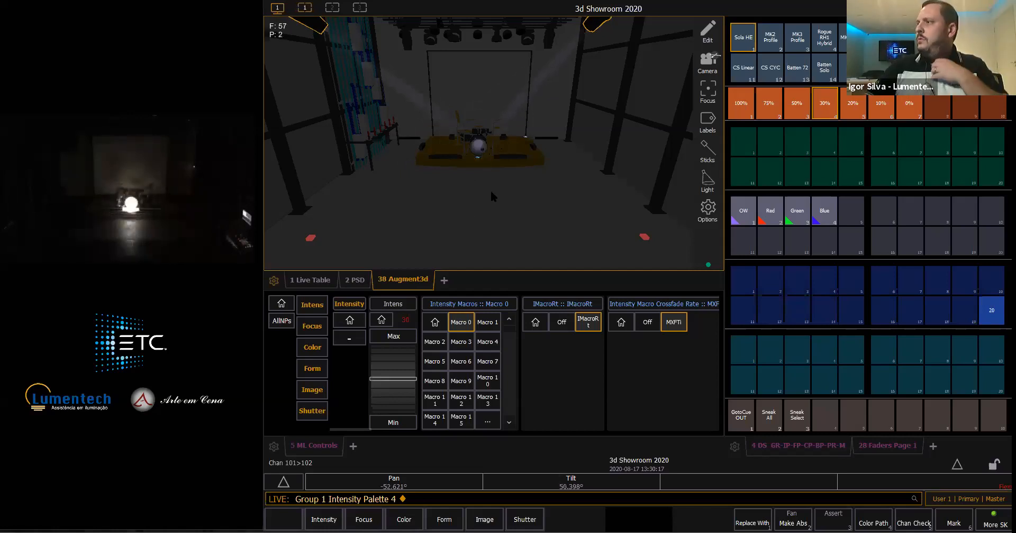
- Clear the output with GotoCue OUT, and aim the MK2 Profile group at the drum kit at 75% intensity
click(743, 417)
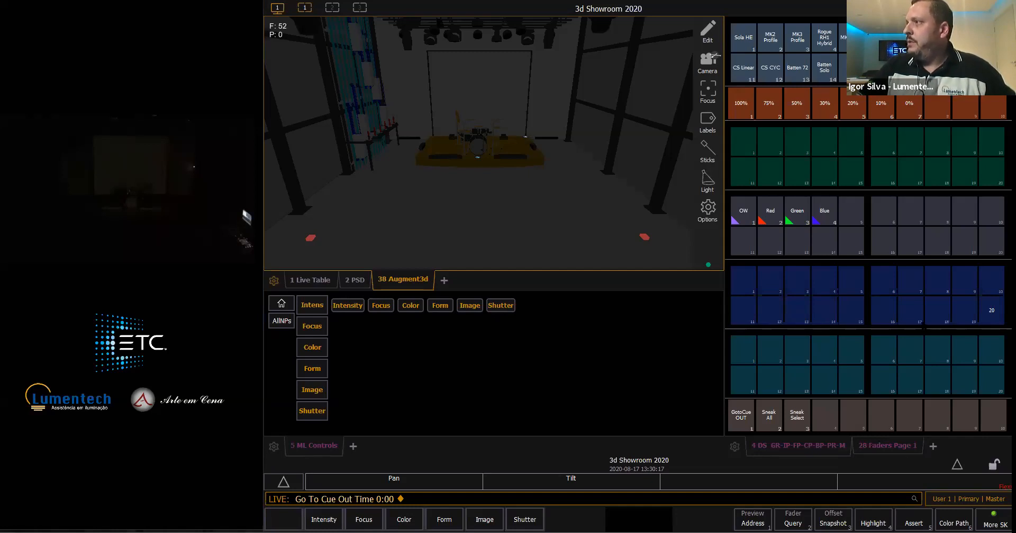
click(770, 38)
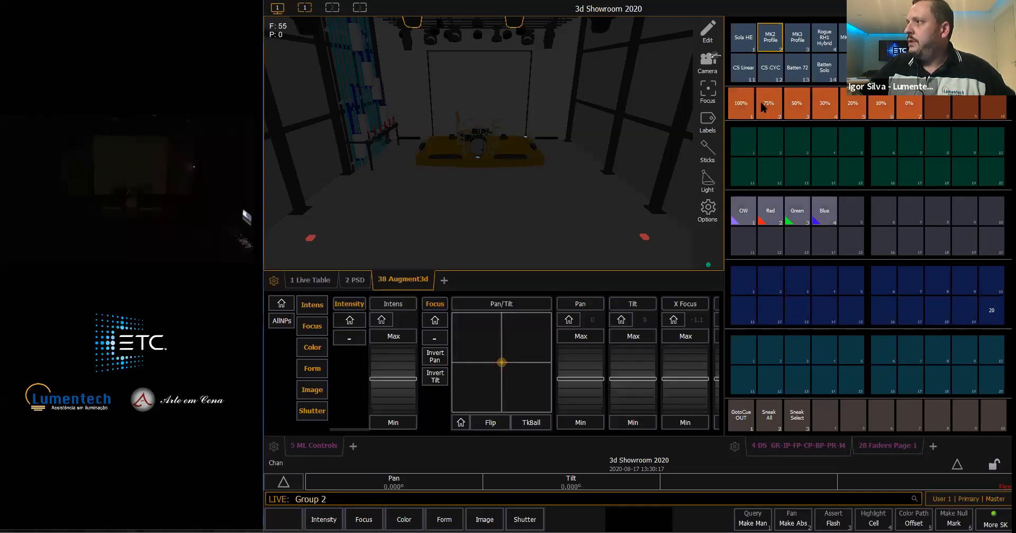
click(771, 101)
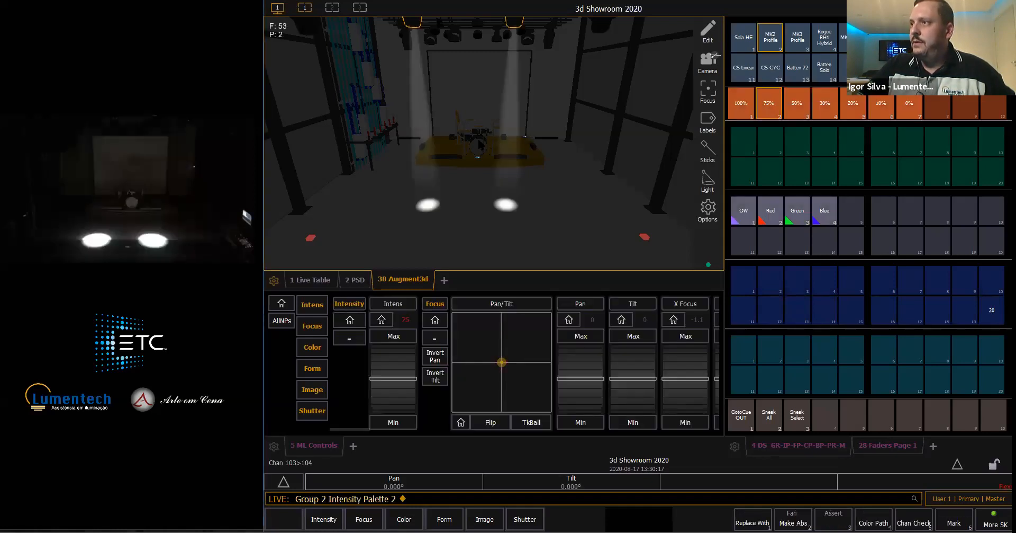
click(480, 144)
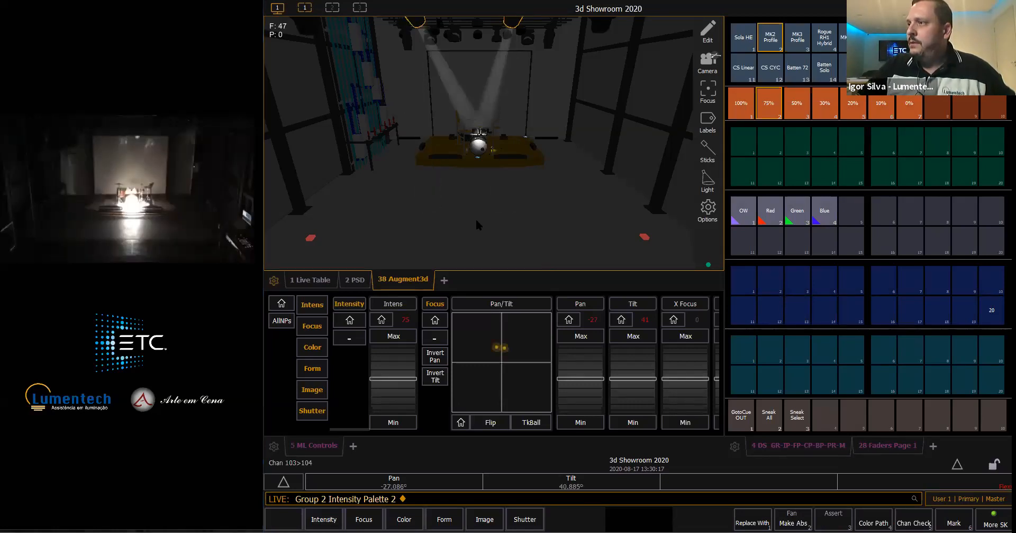
- Set the CS Linear group to 50% intensity
click(744, 68)
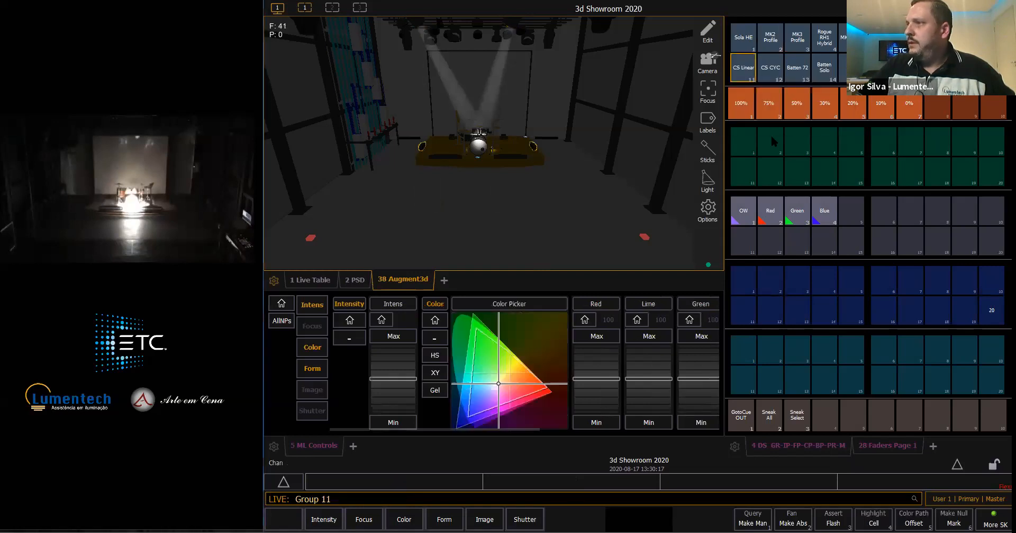
click(796, 99)
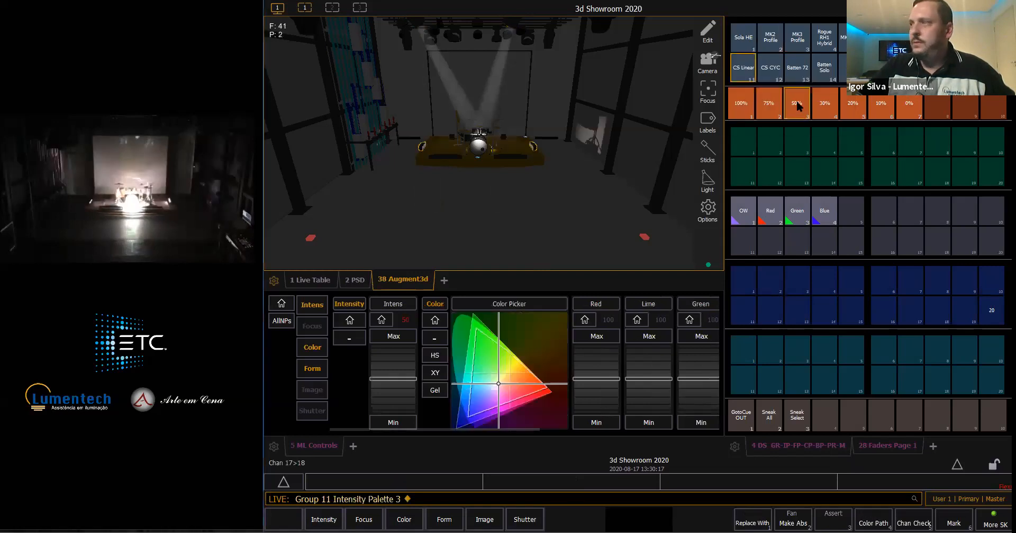
- Color the CS Linear group with the Red palette and the MK2 Profile group with the Blue palette
click(787, 207)
click(769, 43)
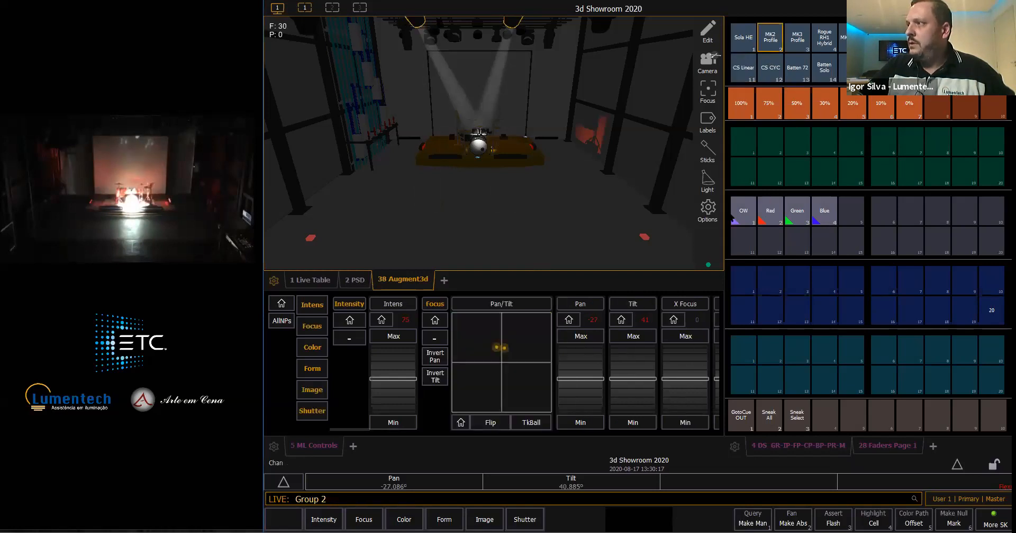
click(819, 215)
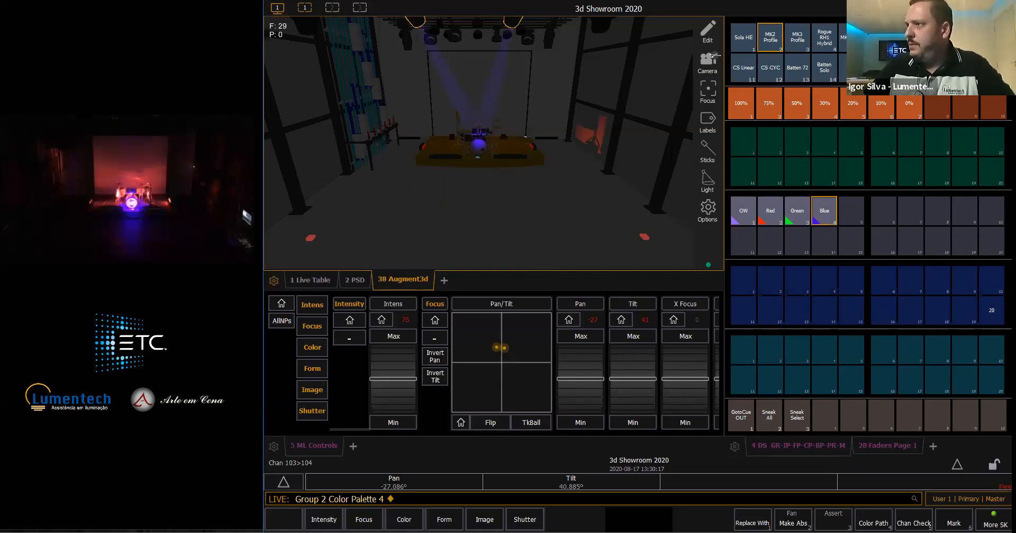
- Record the current look to submaster 1 on fader page 1 and set its master mode to Int
click(905, 450)
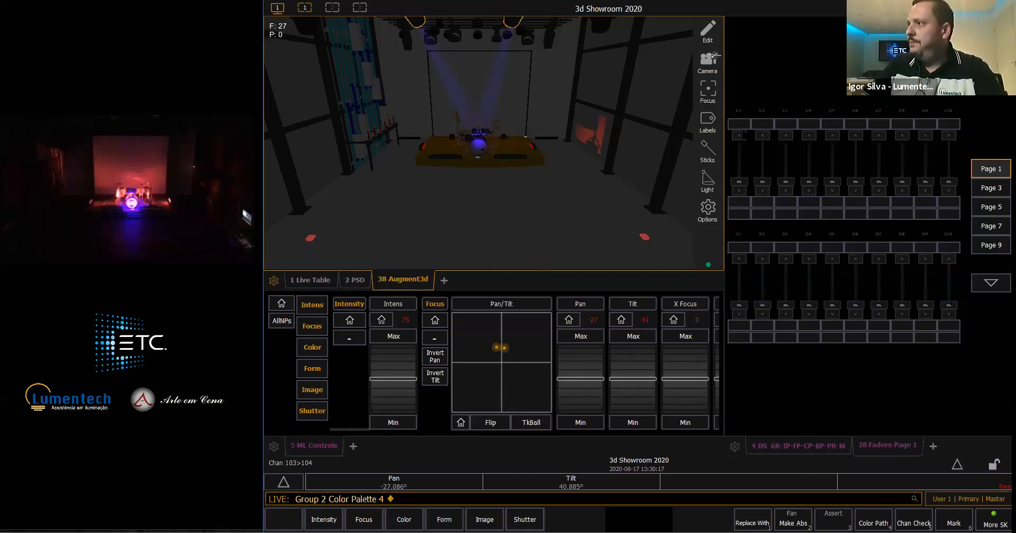
key(r)
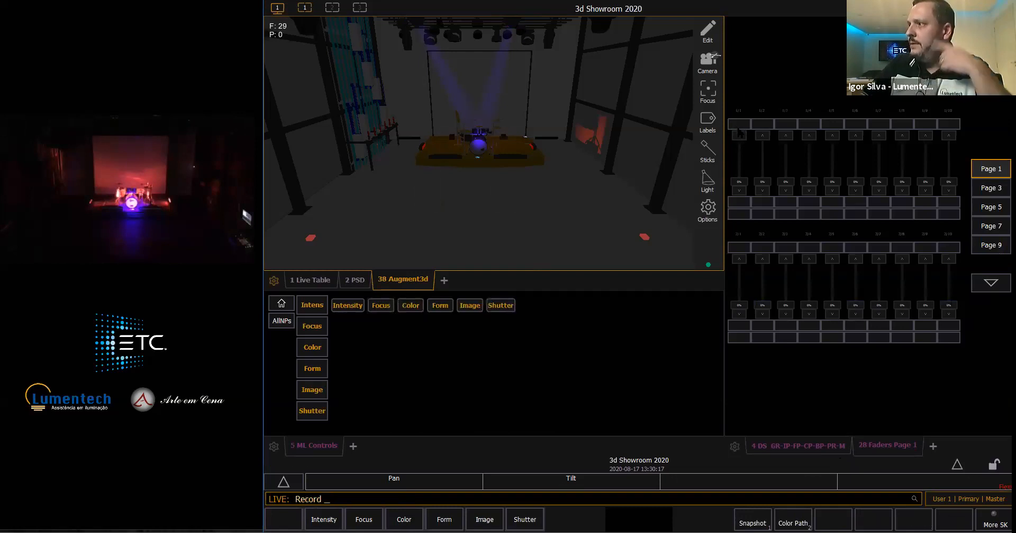
click(739, 126)
key(Return)
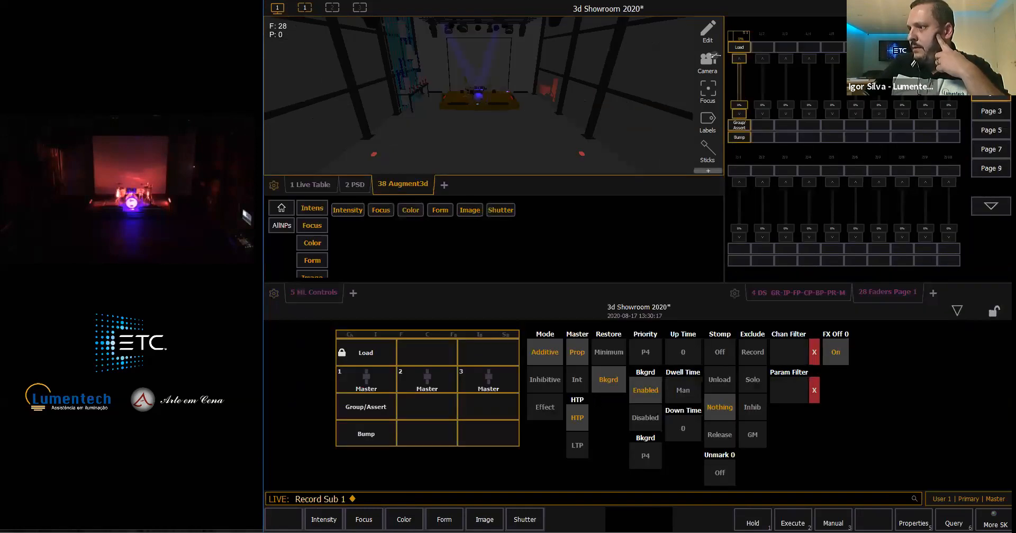
click(577, 379)
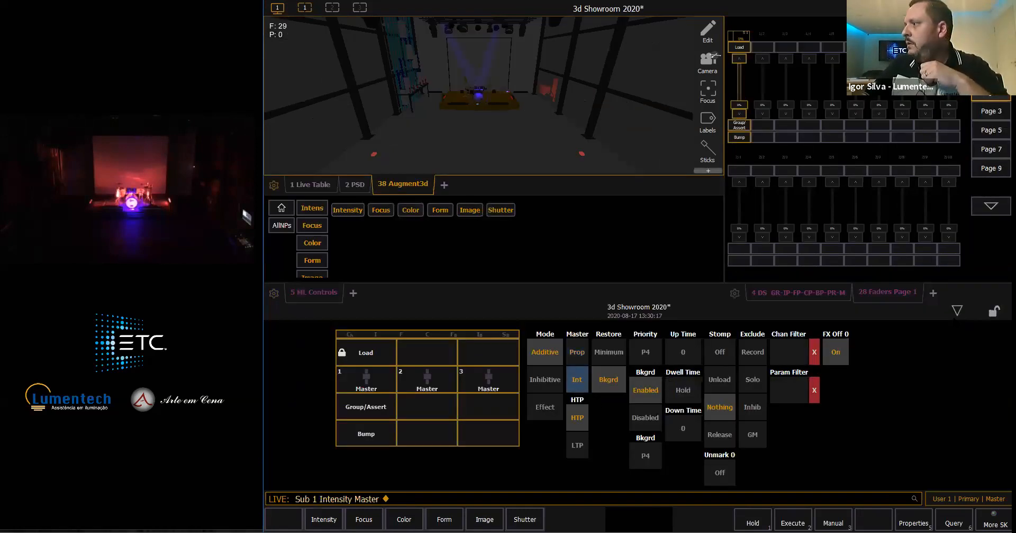
click(957, 314)
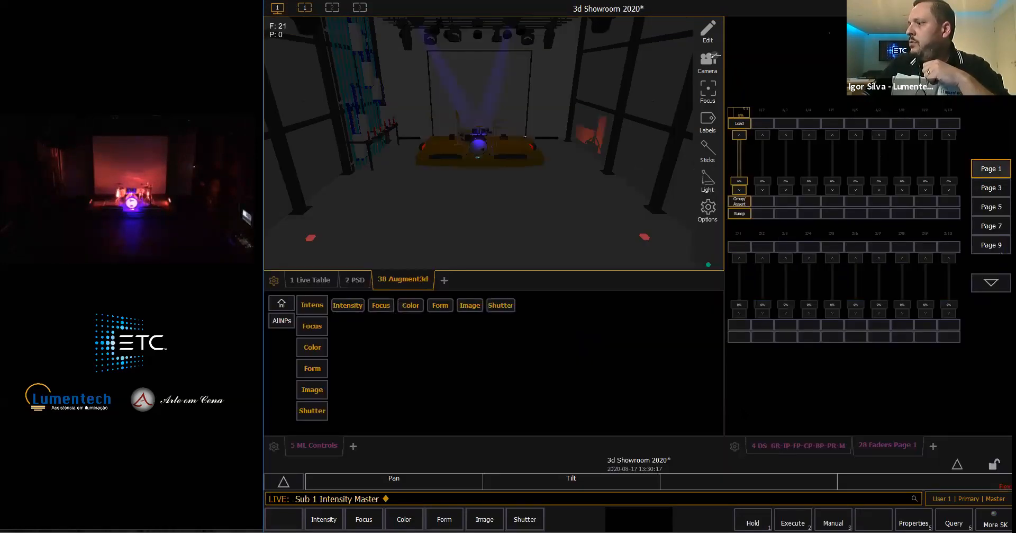
- Clear the output with GotoCue OUT, and test submaster 1 by running its fader up, down and back to 100%
click(775, 450)
click(894, 446)
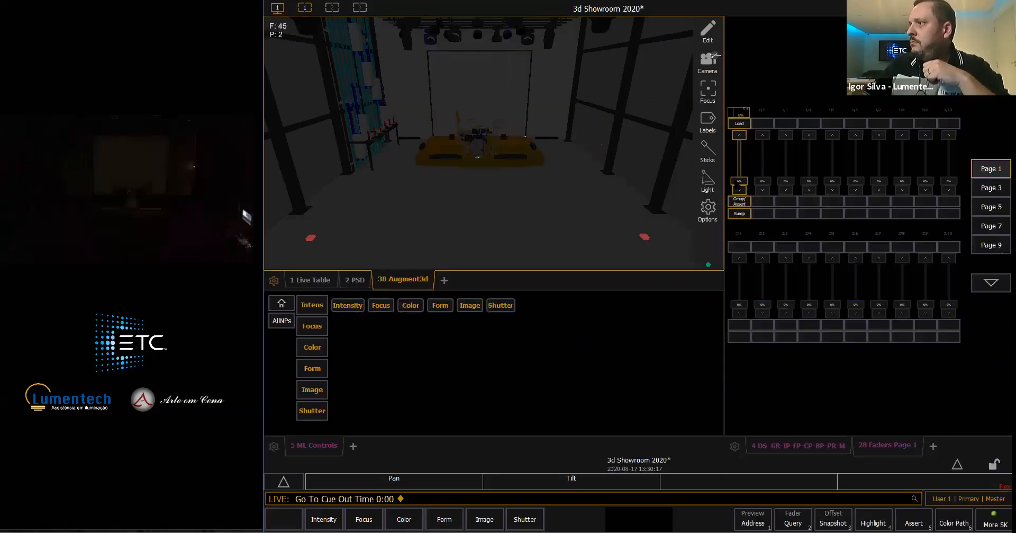
click(744, 135)
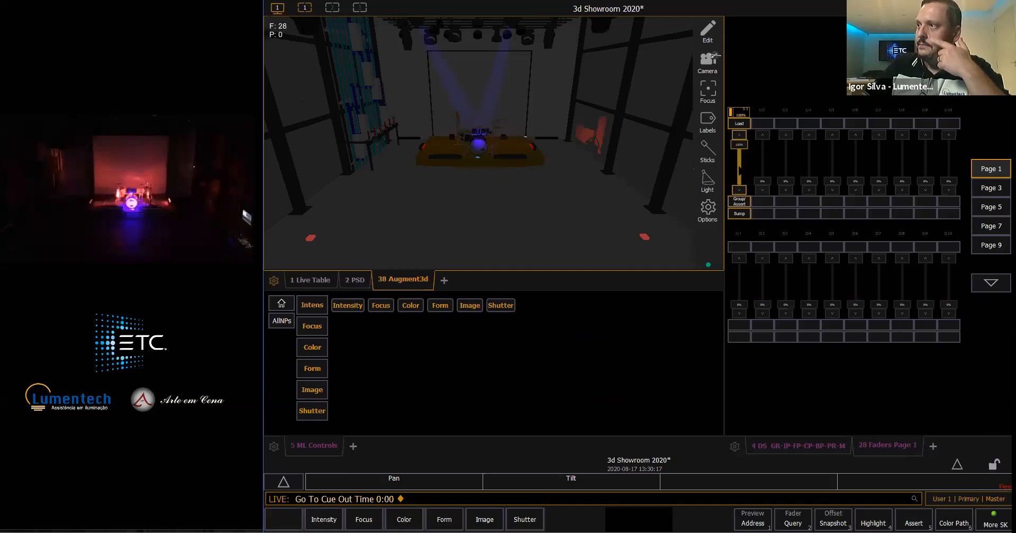
click(745, 136)
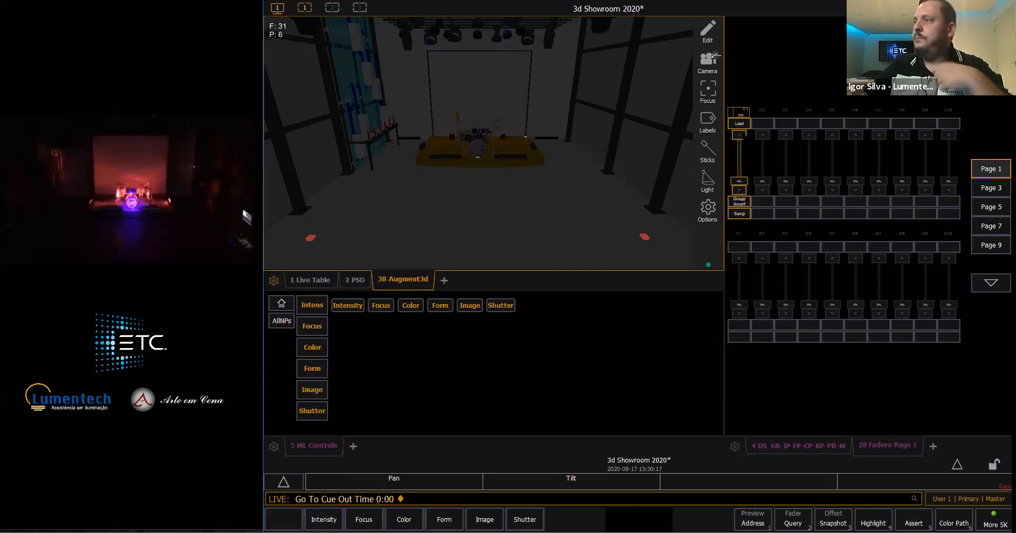
click(745, 135)
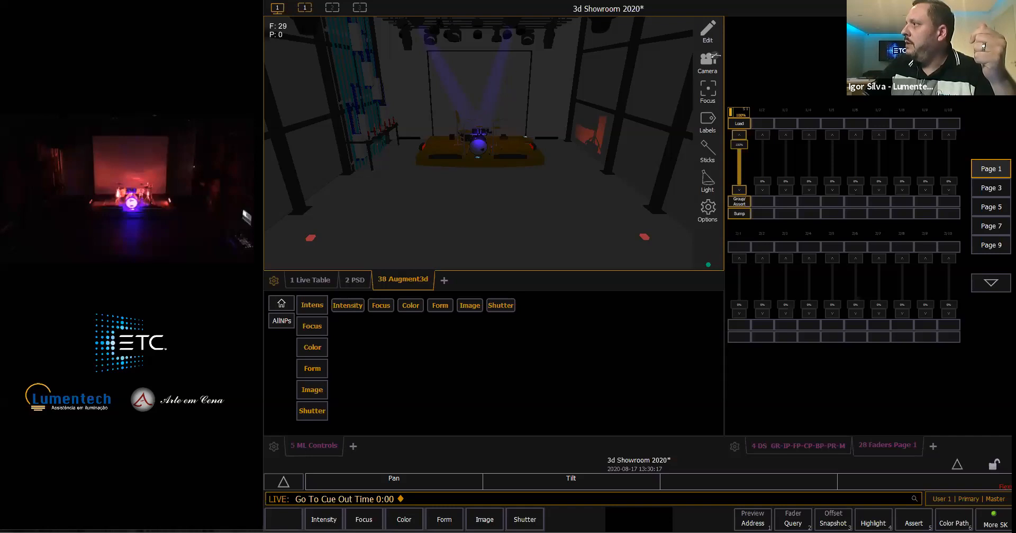
- Turn on Staging Mode and stage the Sola HE group at 100% intensity
key(ctrl+alt+k)
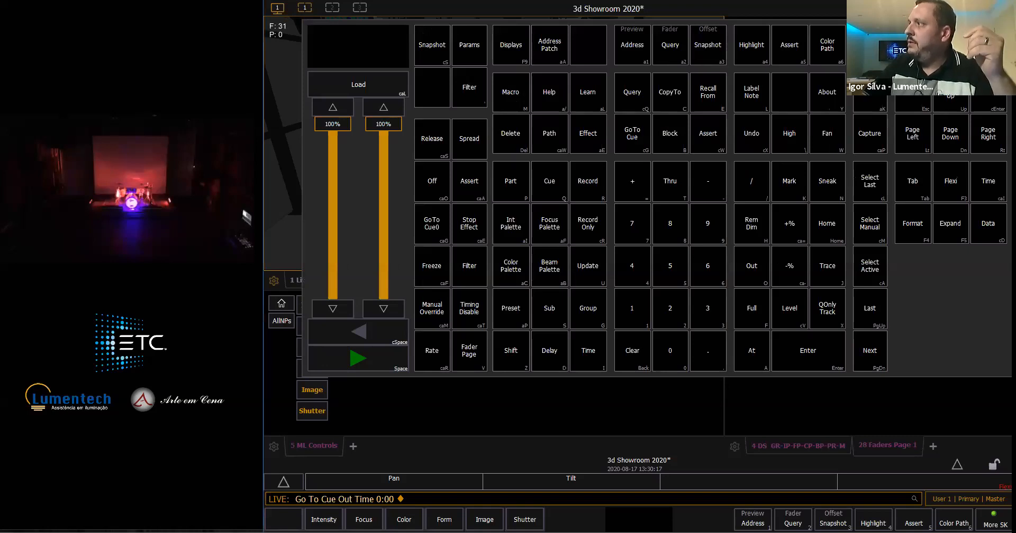
click(288, 499)
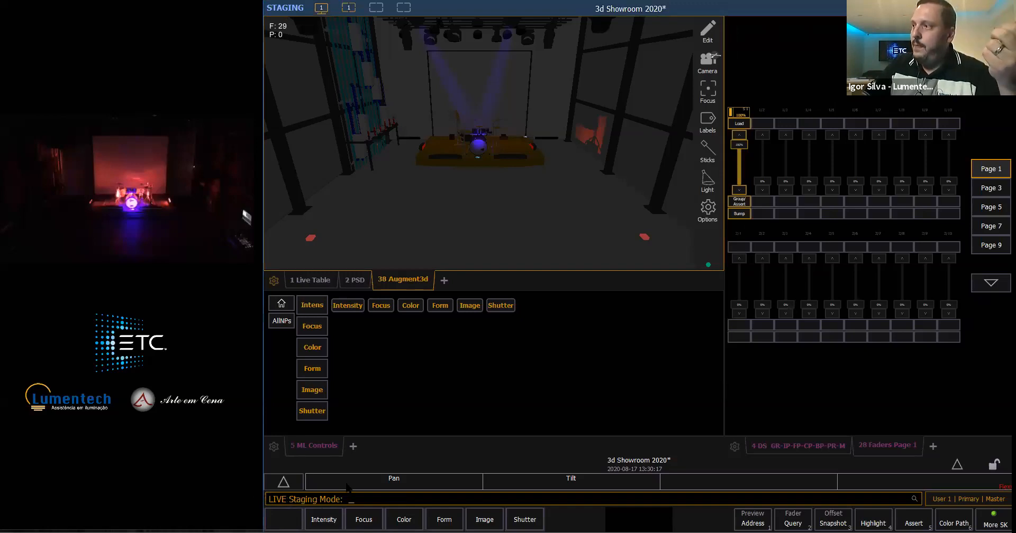
click(777, 447)
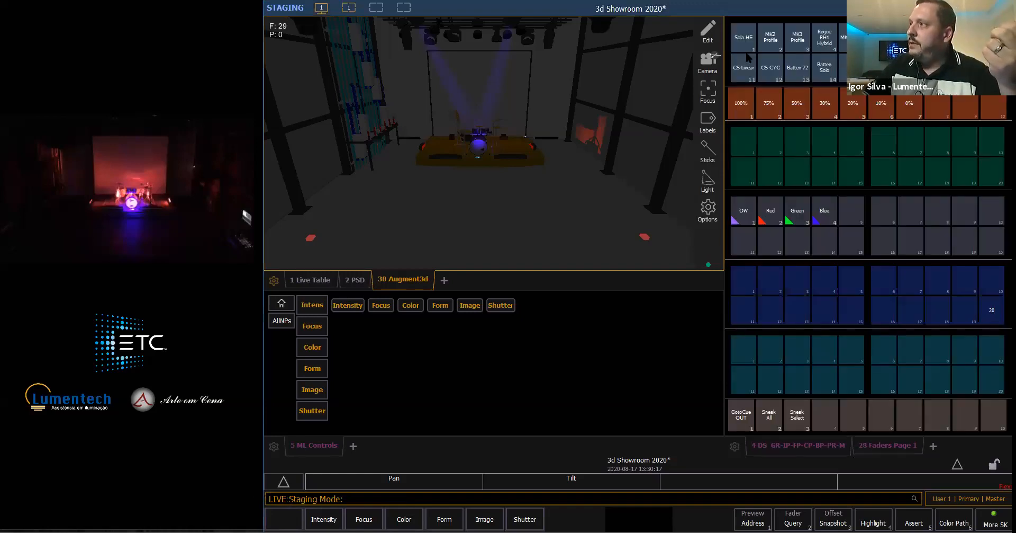
click(746, 48)
click(744, 103)
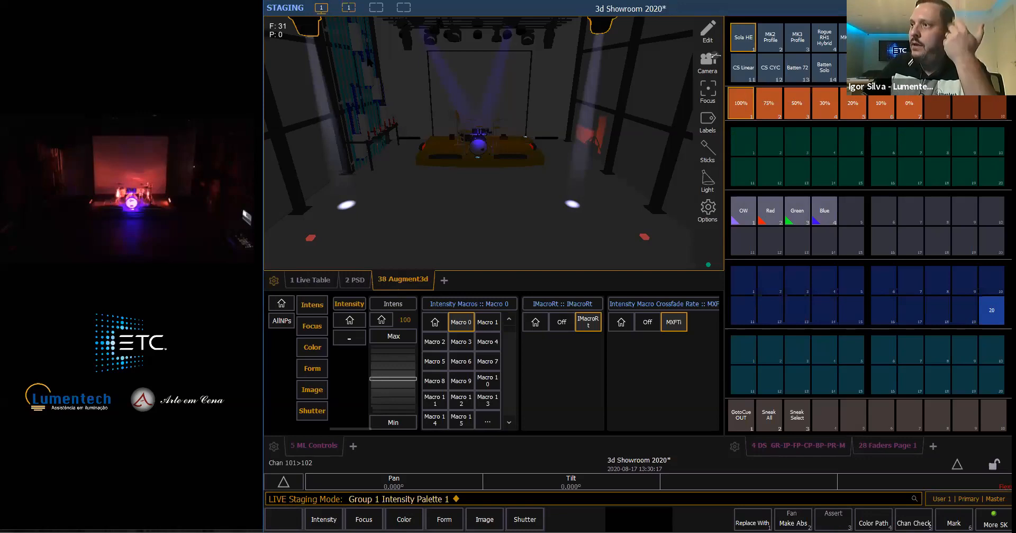
- Aim channel 101 at the left side of the platform beside the drum kit and channel 102 at its right side
text(101)
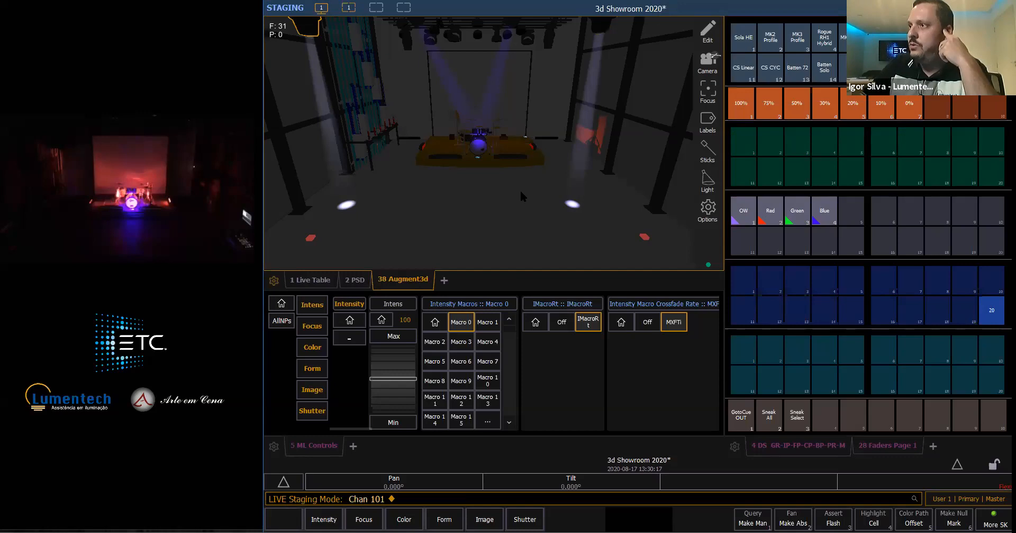
click(435, 150)
drag(435, 149, 435, 150)
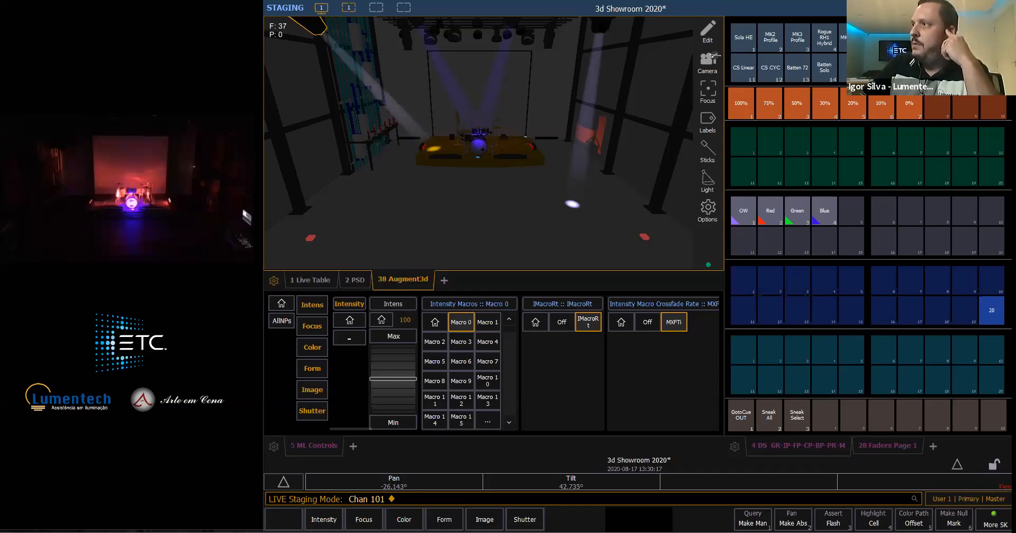
click(601, 26)
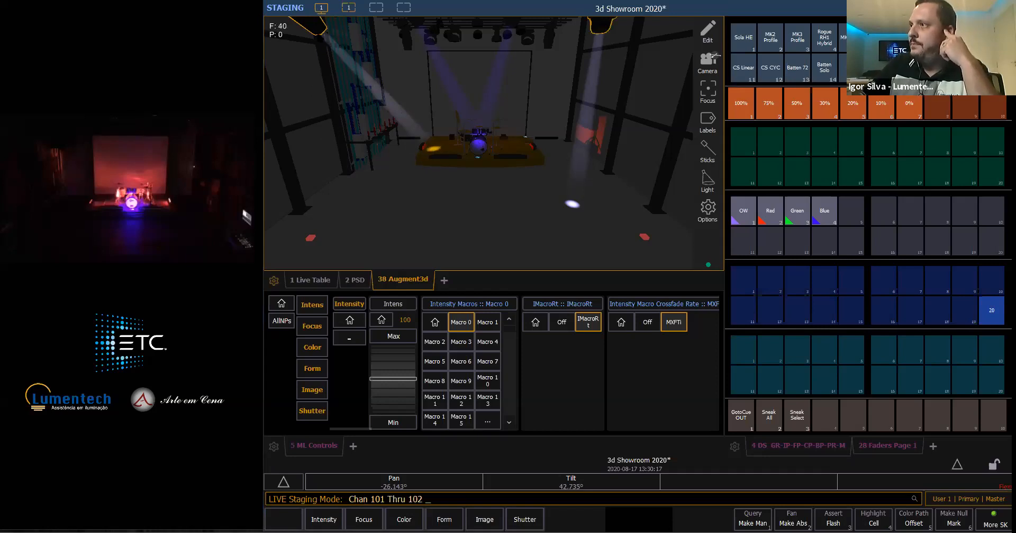
click(521, 146)
click(524, 153)
click(519, 150)
click(522, 153)
- Widen the Sola HE group's beams to a zoom of 18
click(747, 43)
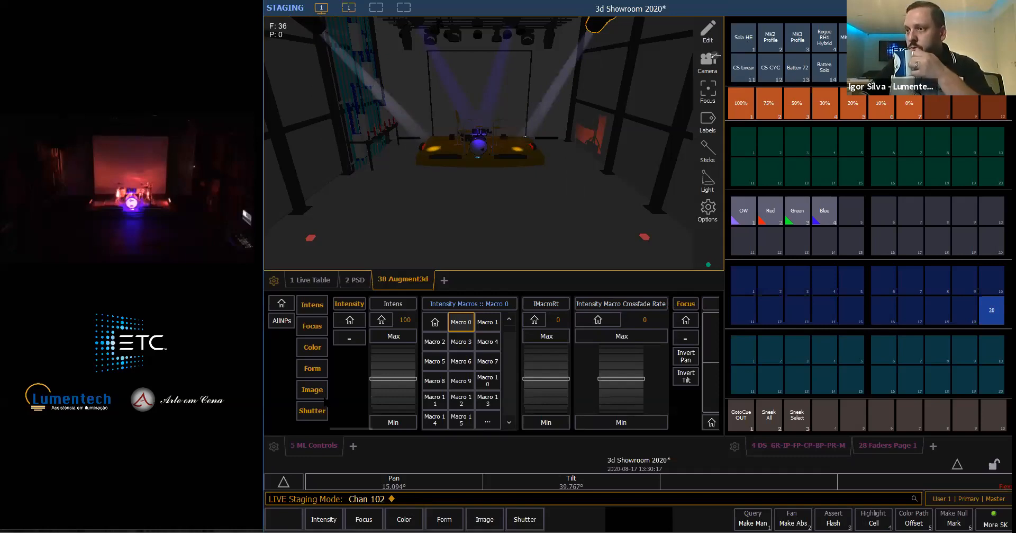
click(312, 368)
drag(486, 375, 498, 367)
scroll(500, 357, up, 2)
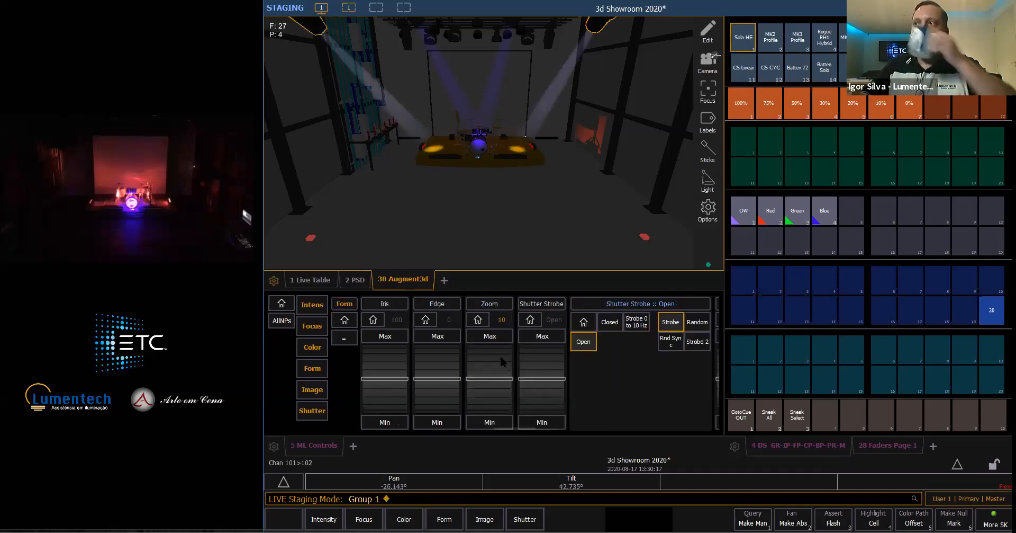
scroll(501, 357, up, 8)
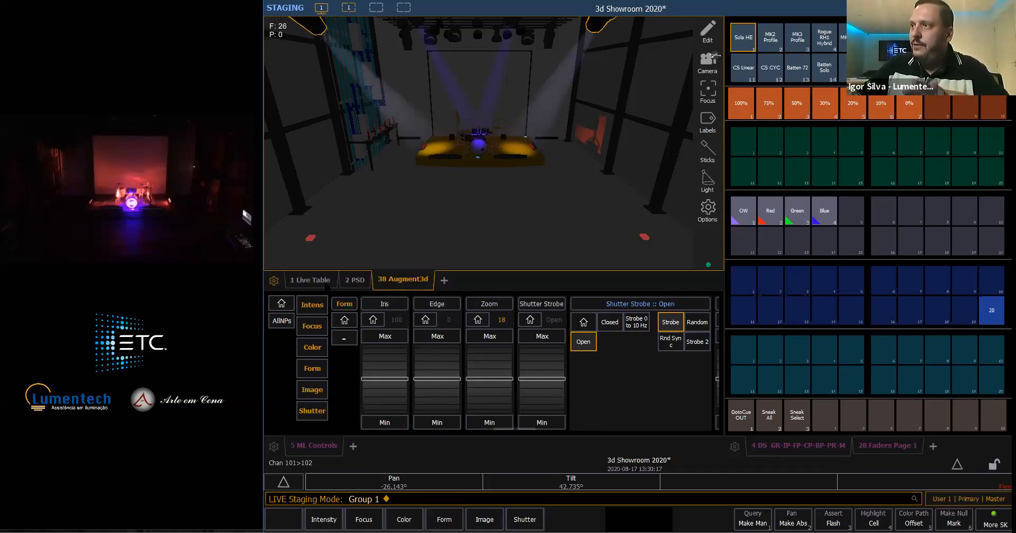
- Examine the staged and live channel values in the Live Table, deselect the Sola HE group, and return to the 3D view
key(F1)
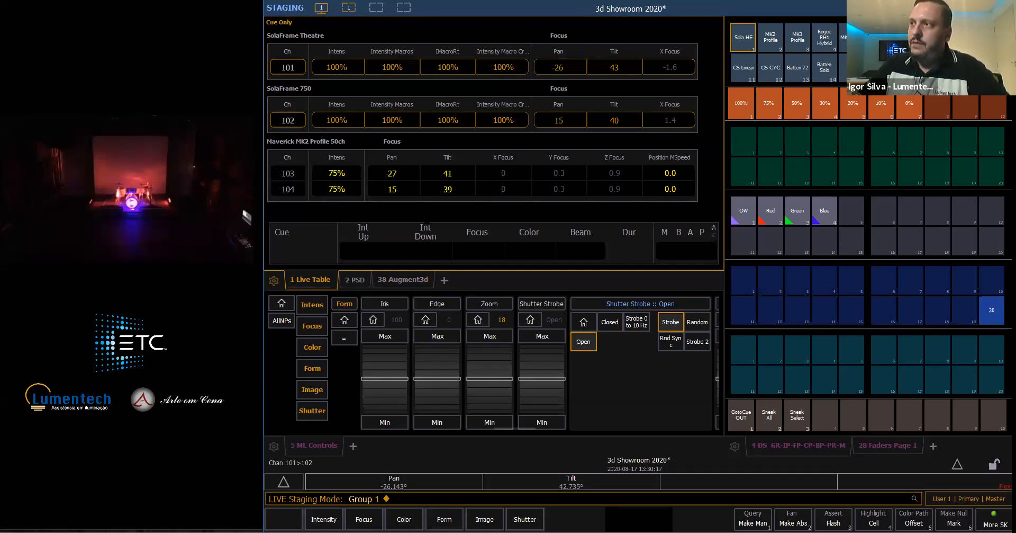
click(422, 281)
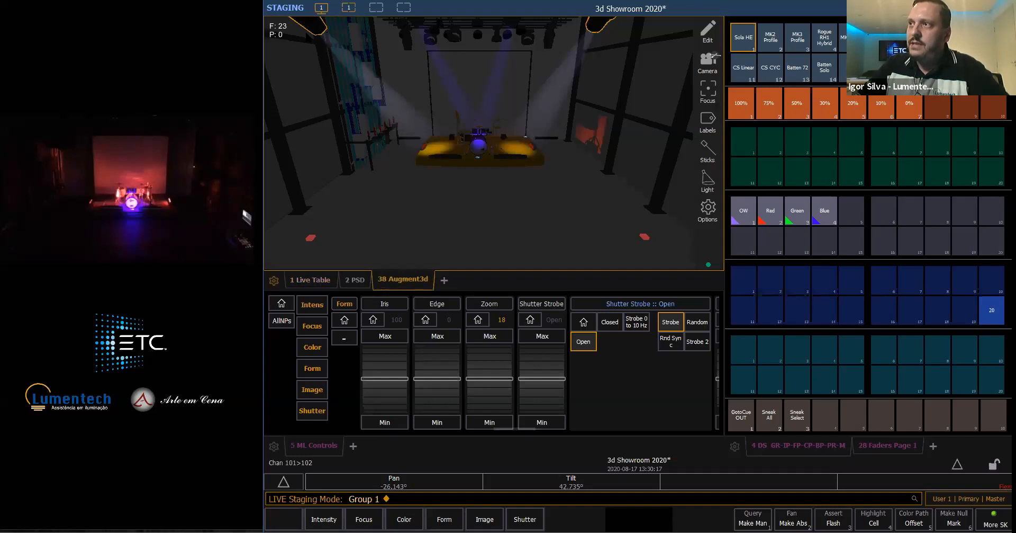
key(BackSpace)
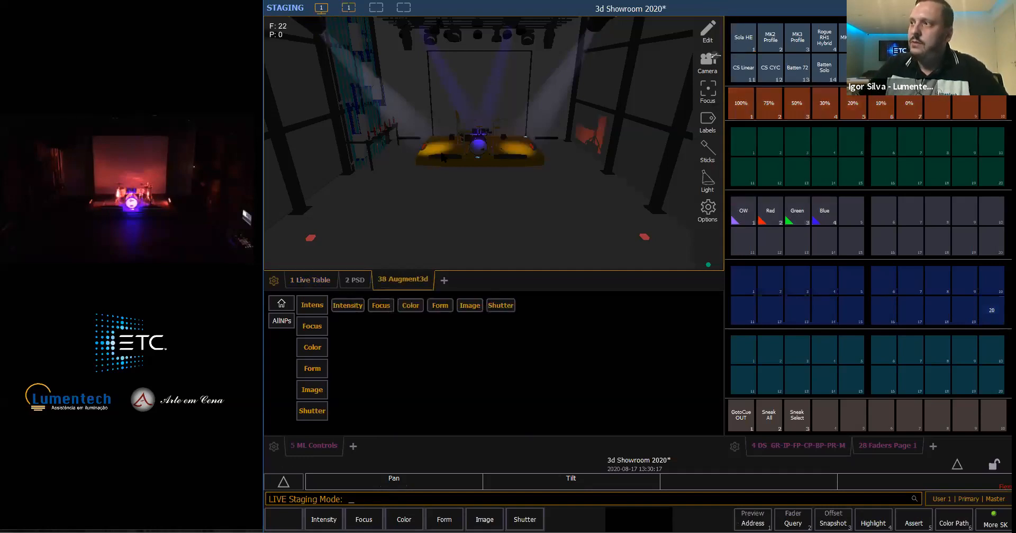
click(324, 280)
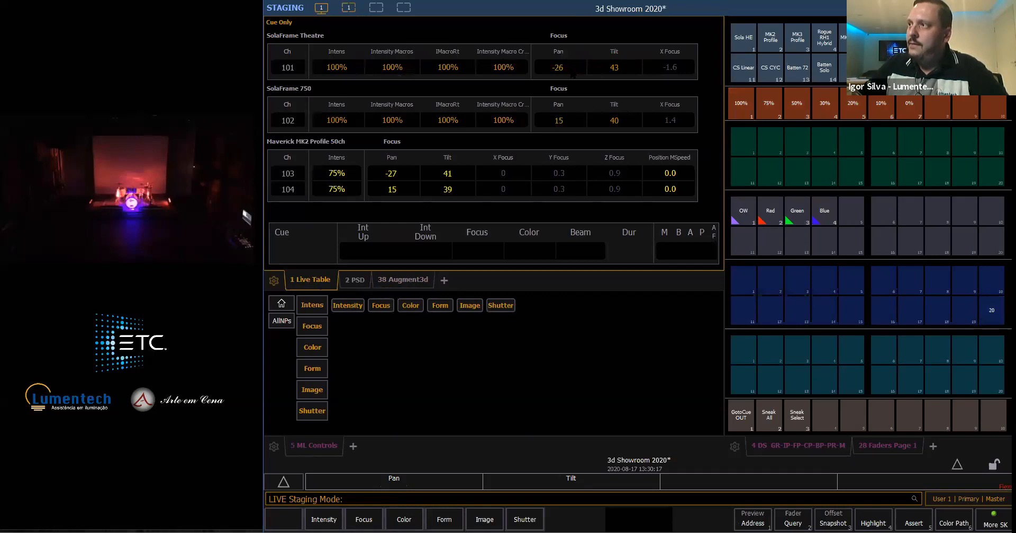
click(423, 284)
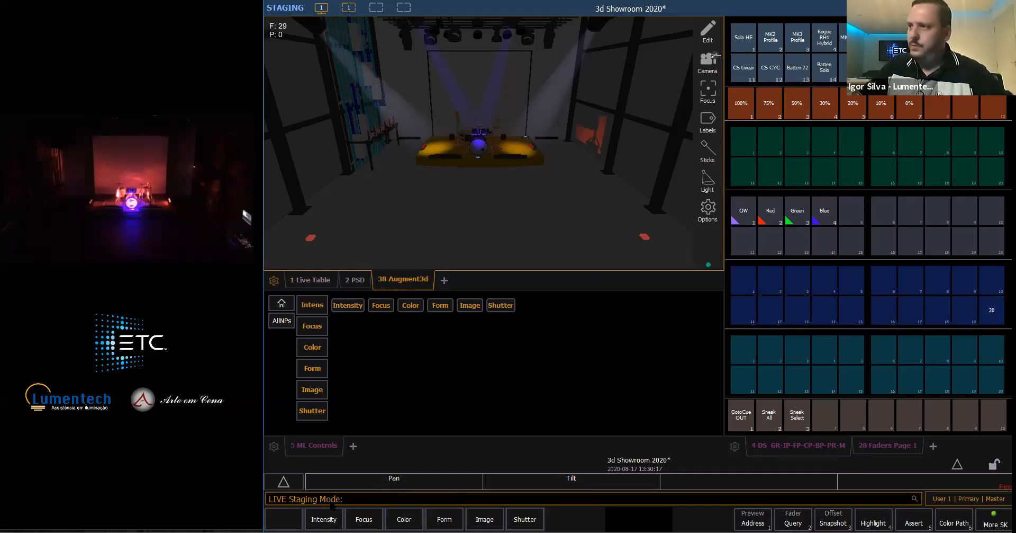
- Copy the staged look to submaster 11 with Copy To
key(q)
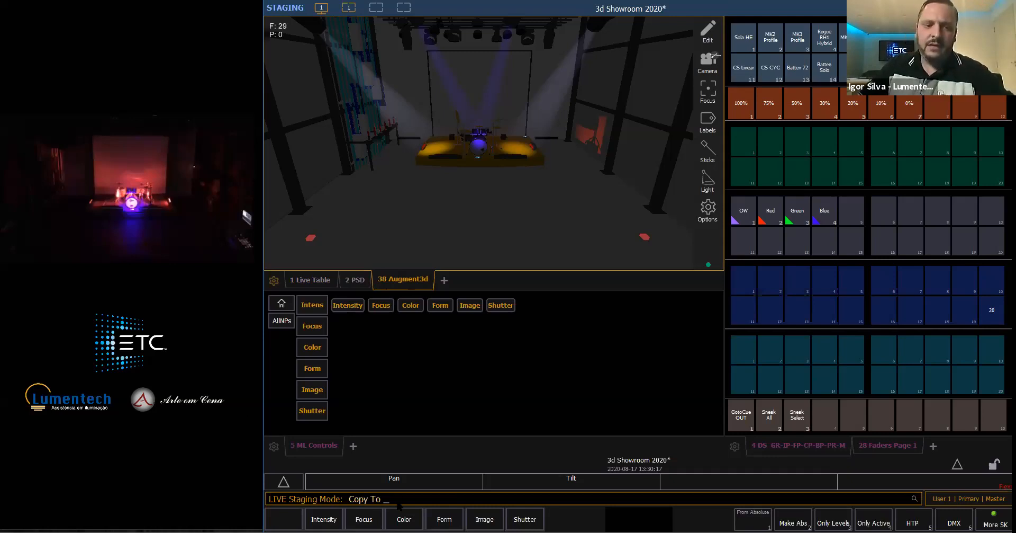
key(u)
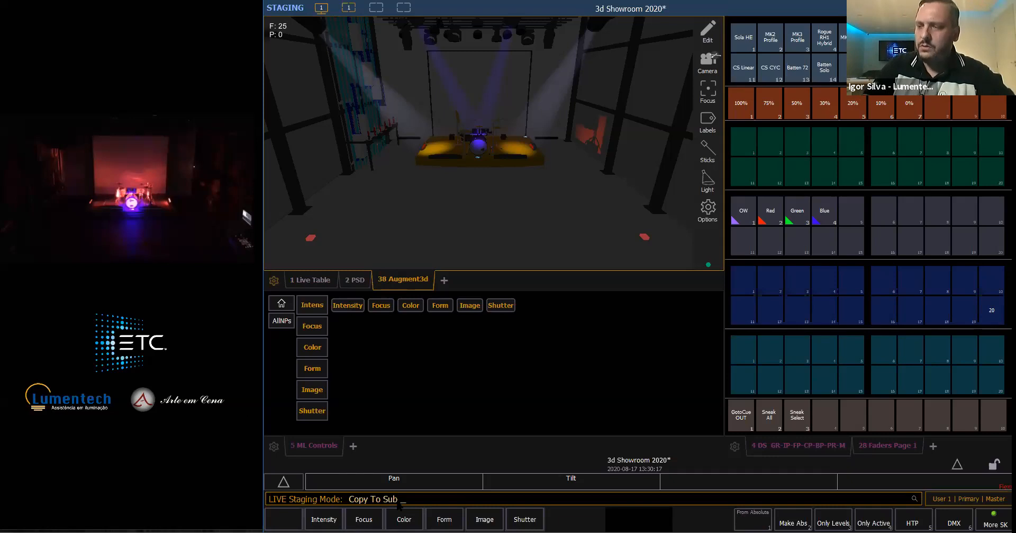
text(11)
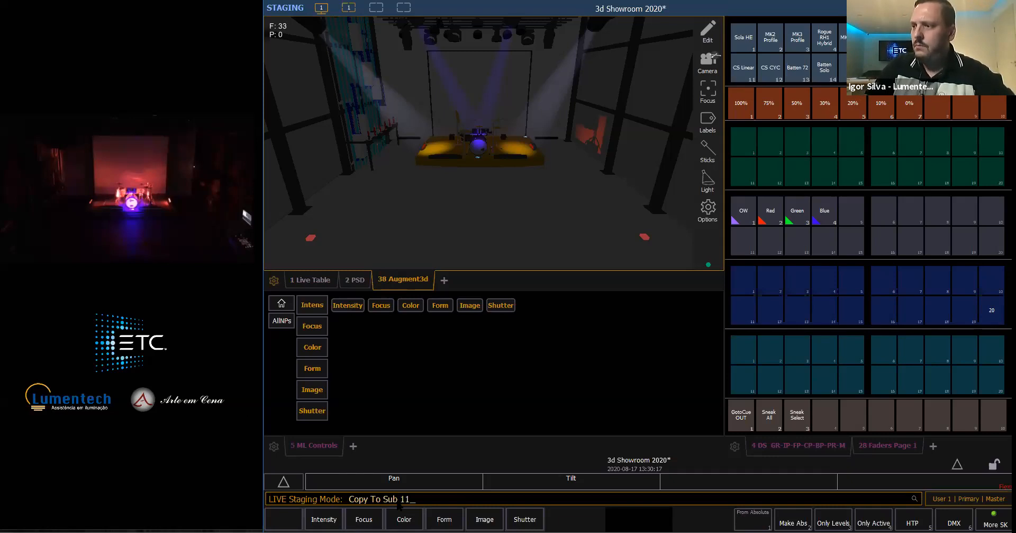
key(Return)
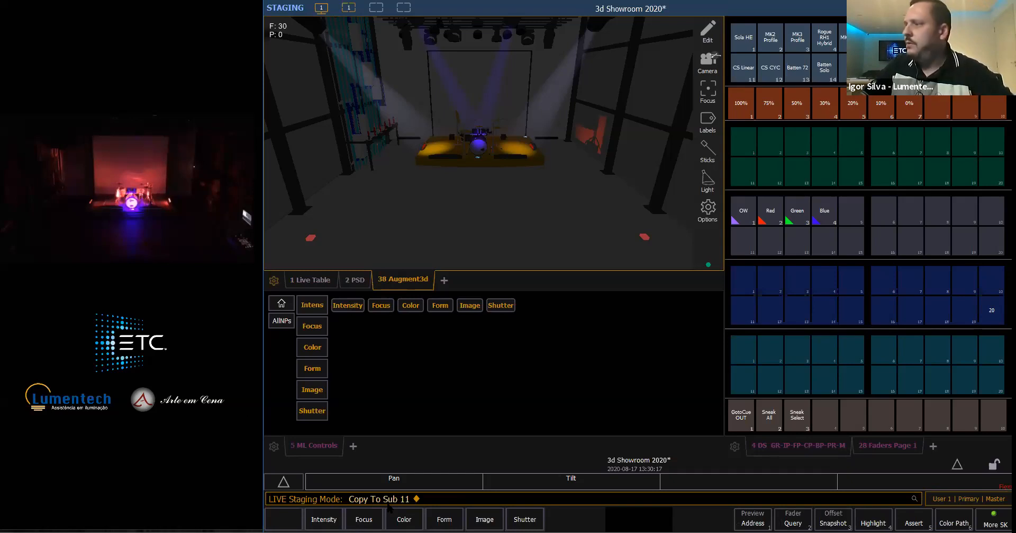
- Set submaster 11's master mode to Int, close its configuration, and clear the command line
click(868, 448)
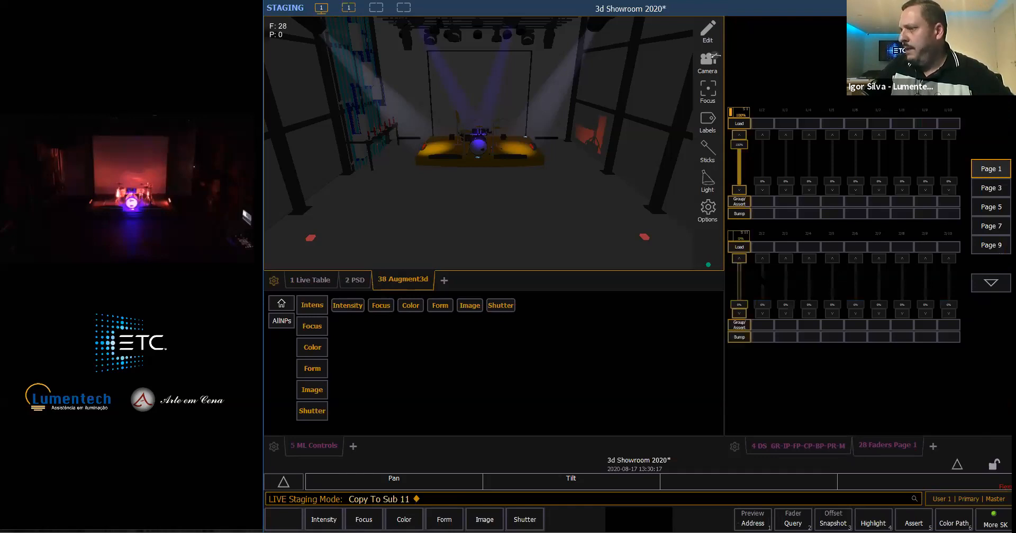
click(744, 249)
click(915, 521)
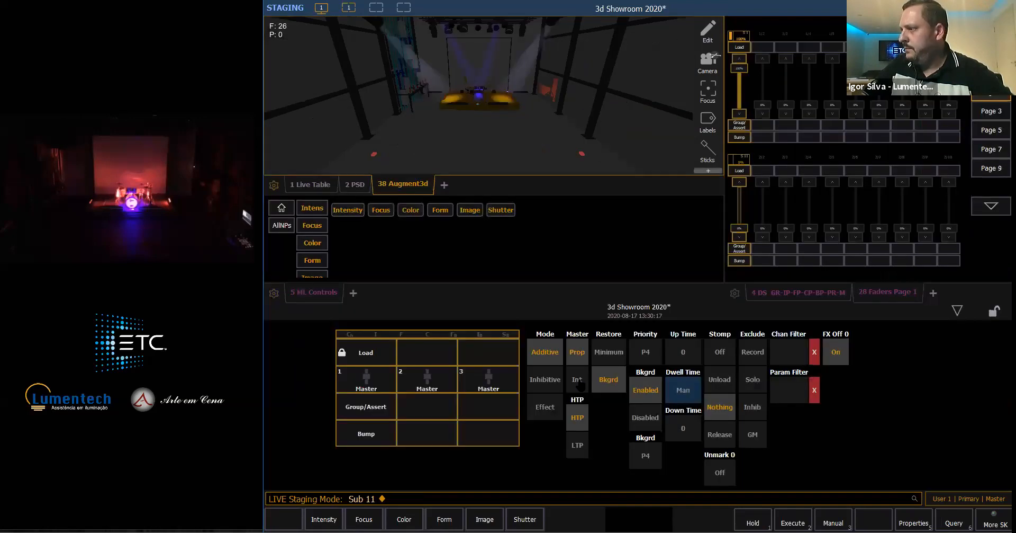
click(578, 380)
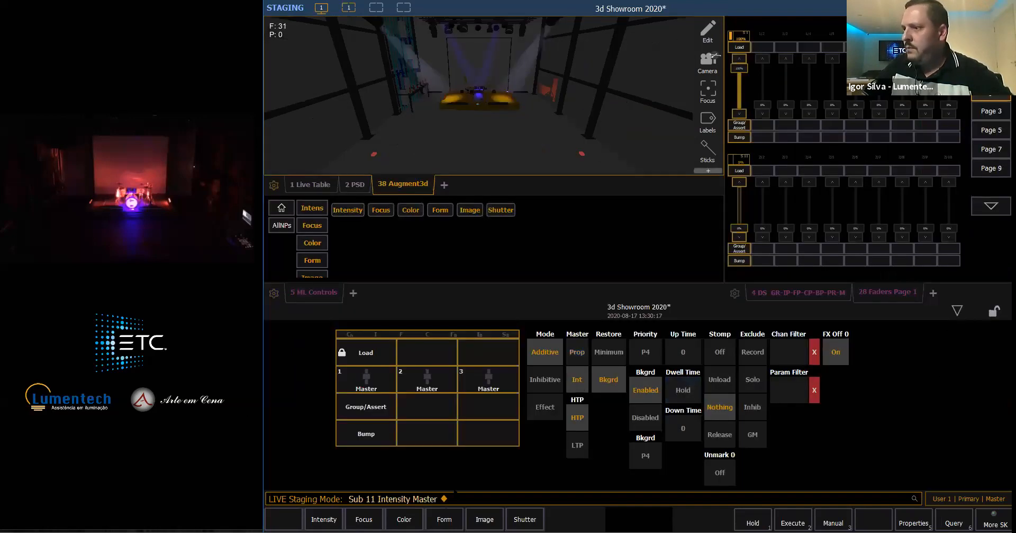
click(477, 502)
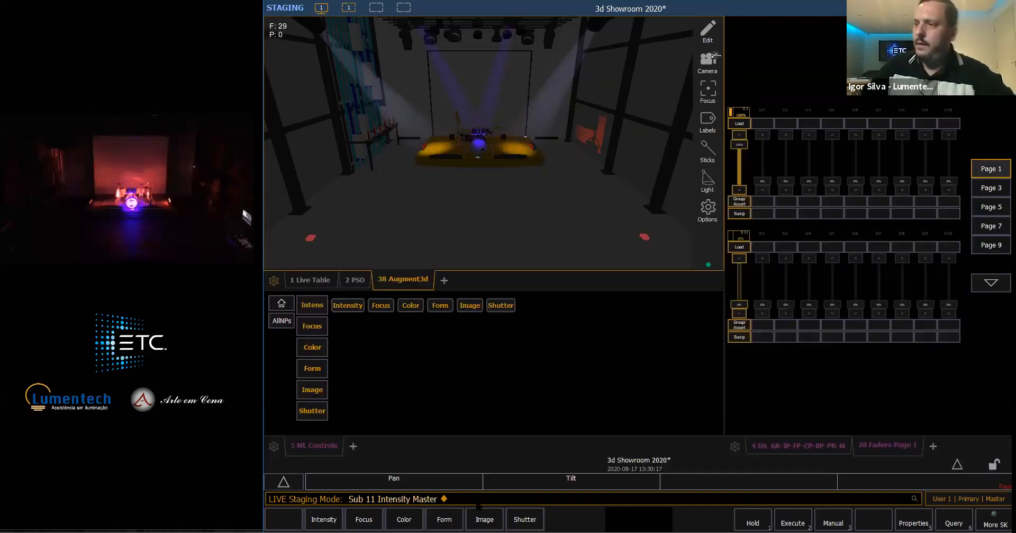
key(BackSpace)
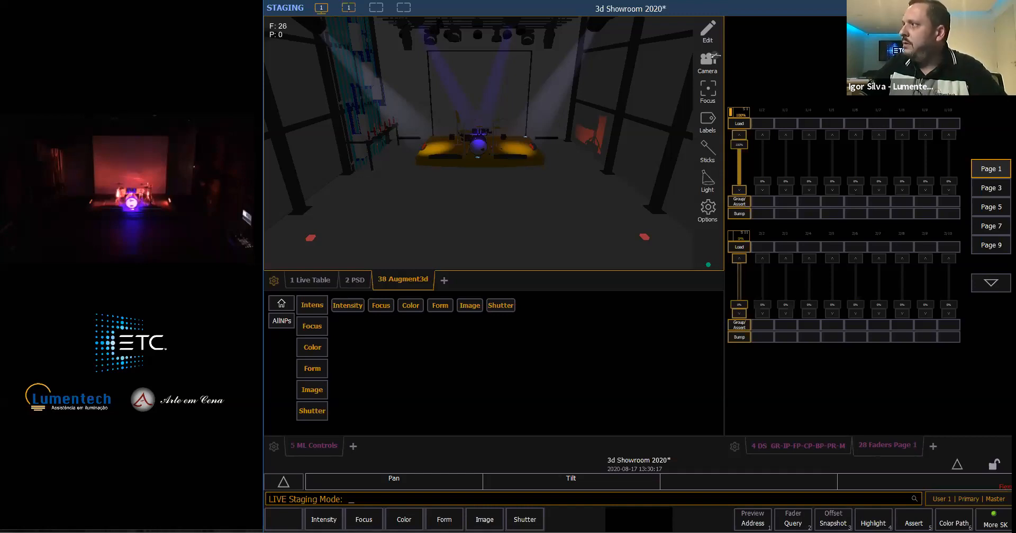
- Clear staging mode to return the 3D view to the live output
key(alt+v)
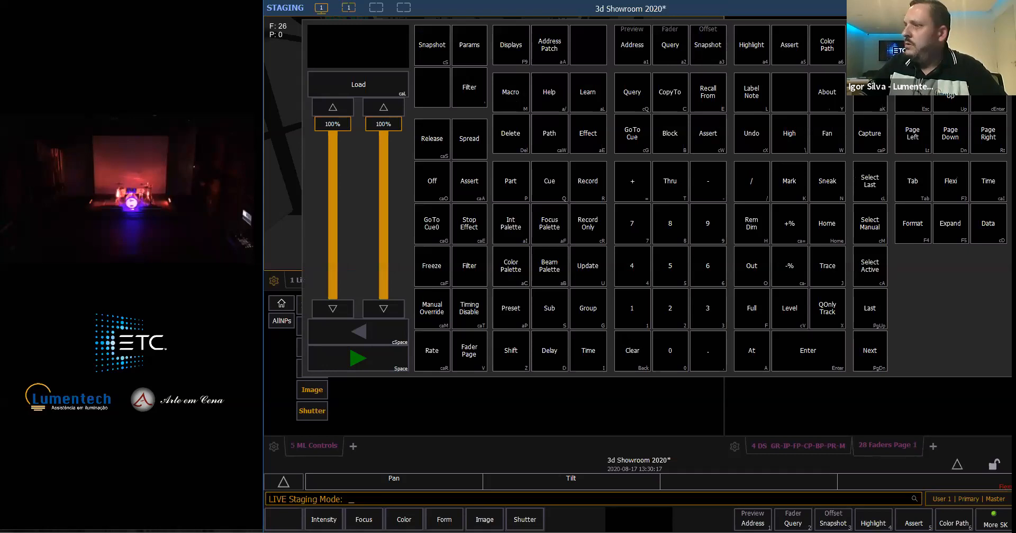
key(shift+F1)
key(alt+v)
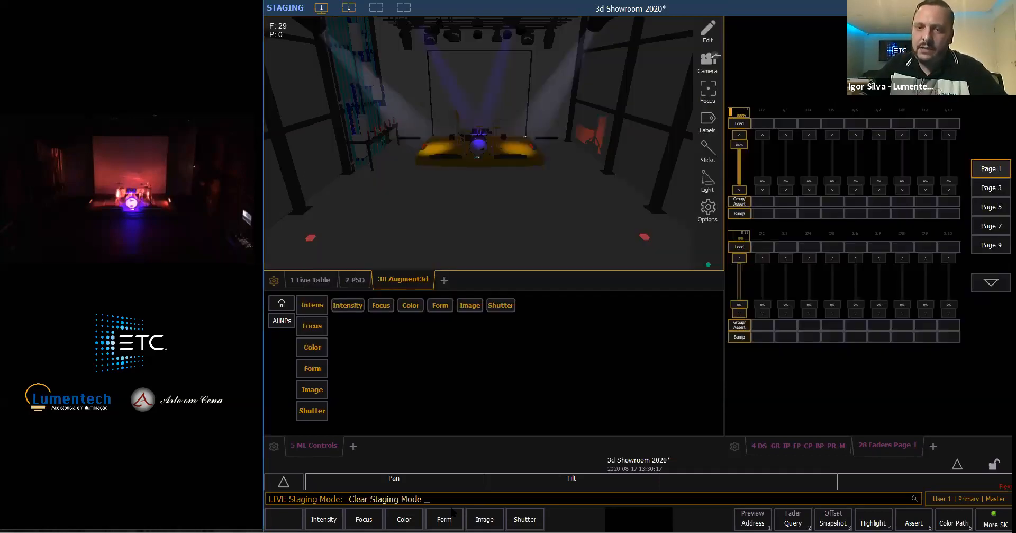
key(Return)
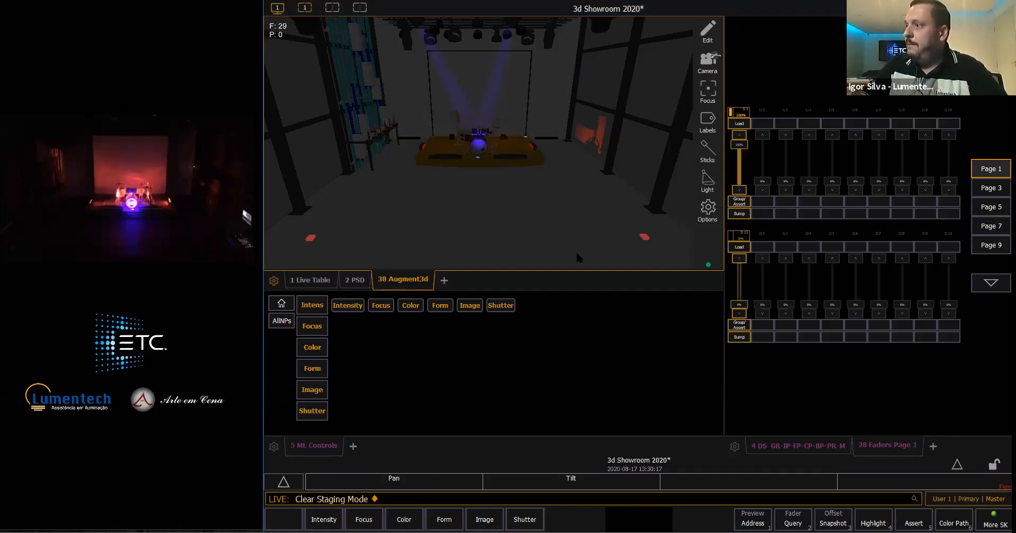
- Test submaster 11's fader in live mode and clear the command line
mouse_move(740, 303)
mouse_down()
mouse_move(739, 262)
mouse_move(739, 304)
mouse_up()
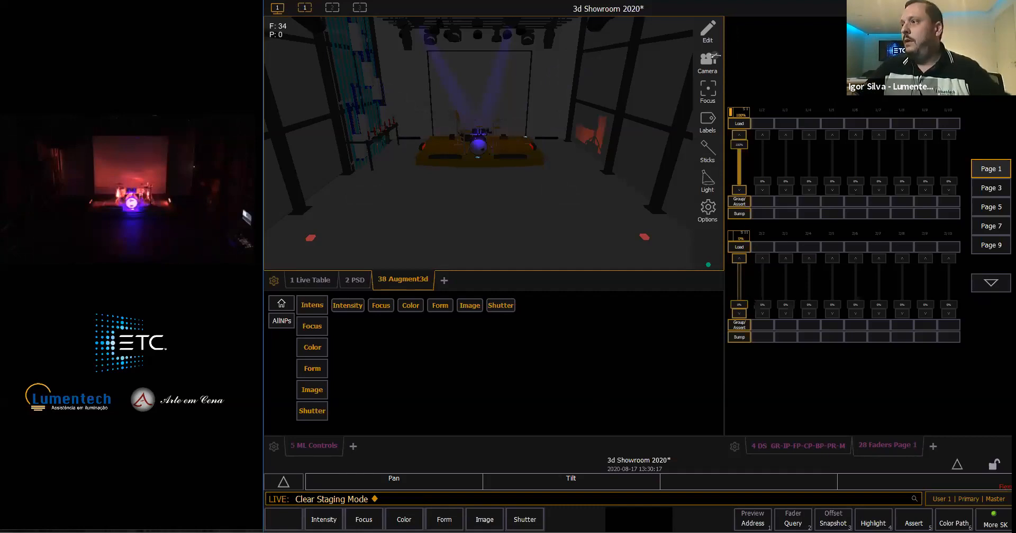
mouse_move(744, 303)
mouse_down()
mouse_move(743, 277)
mouse_move(740, 307)
mouse_up()
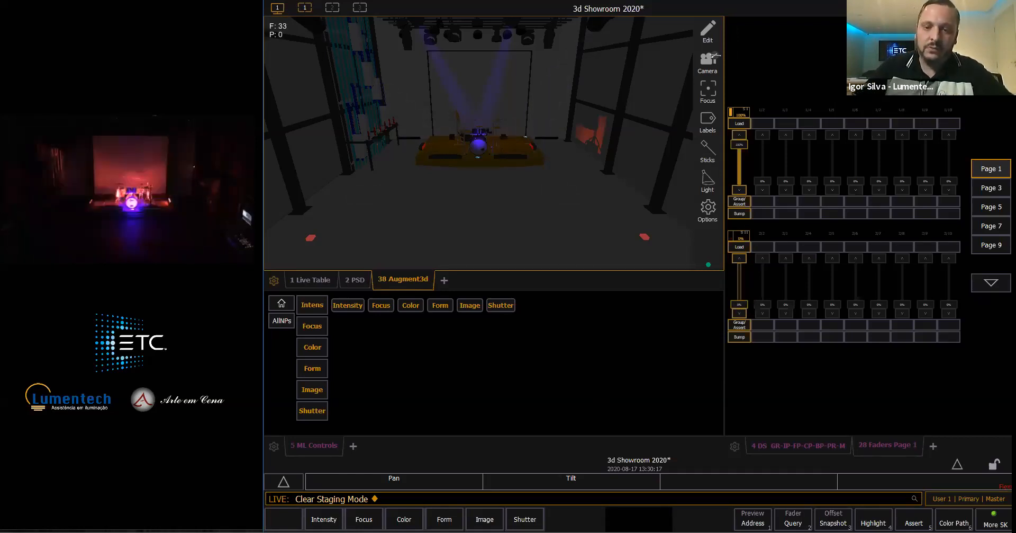
key(BackSpace)
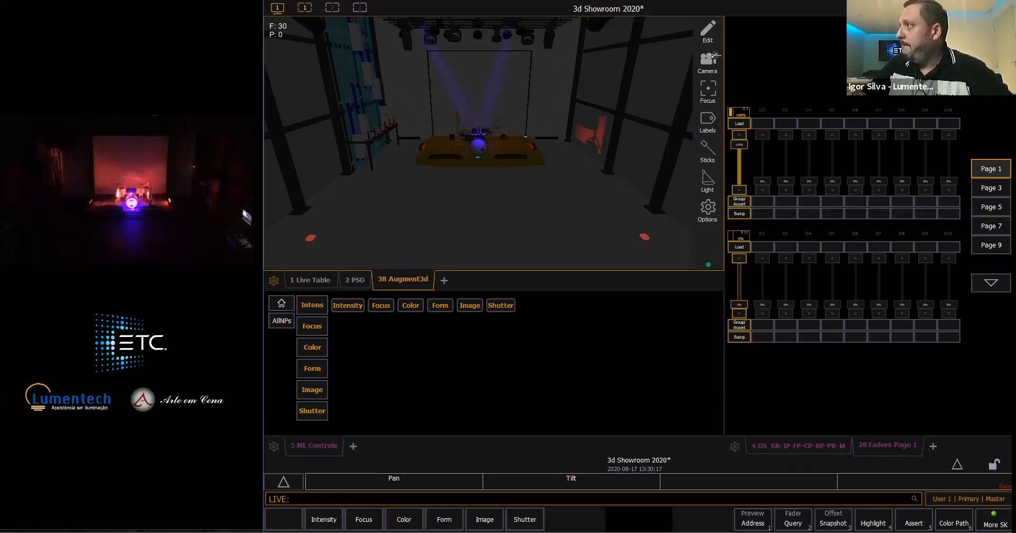
- Enter staging mode, recall the Sola HE group from submaster 11, and show the group's focus parameters
key(F10)
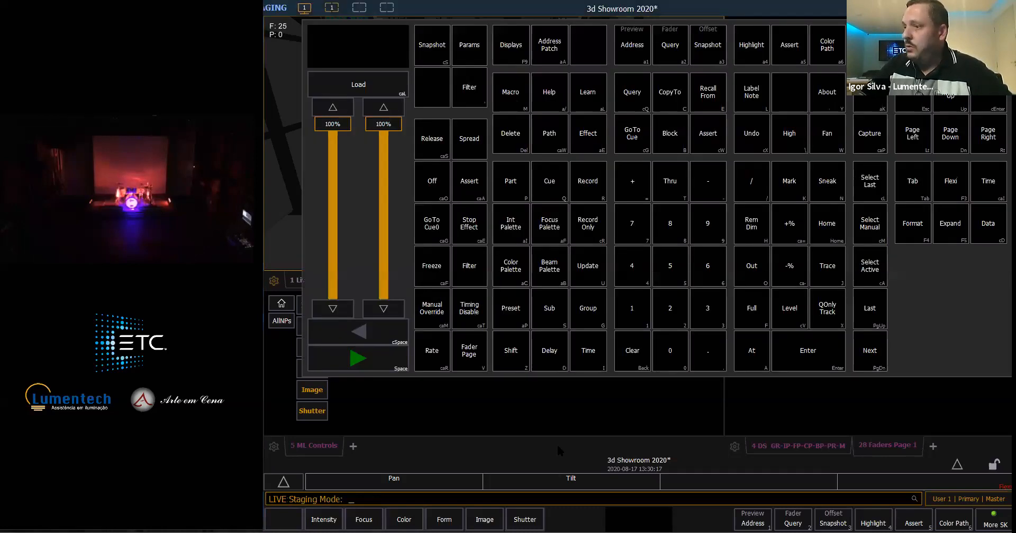
click(798, 445)
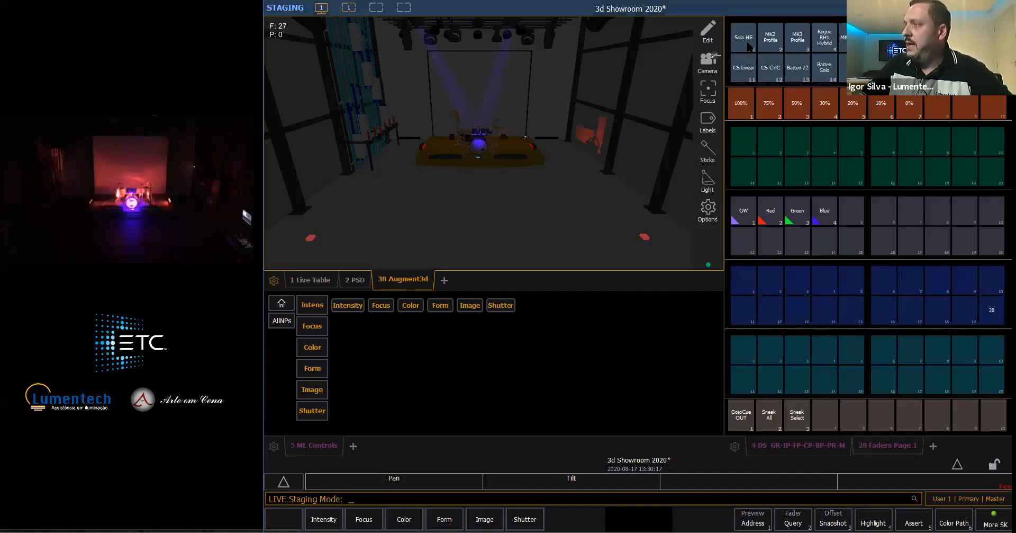
click(746, 40)
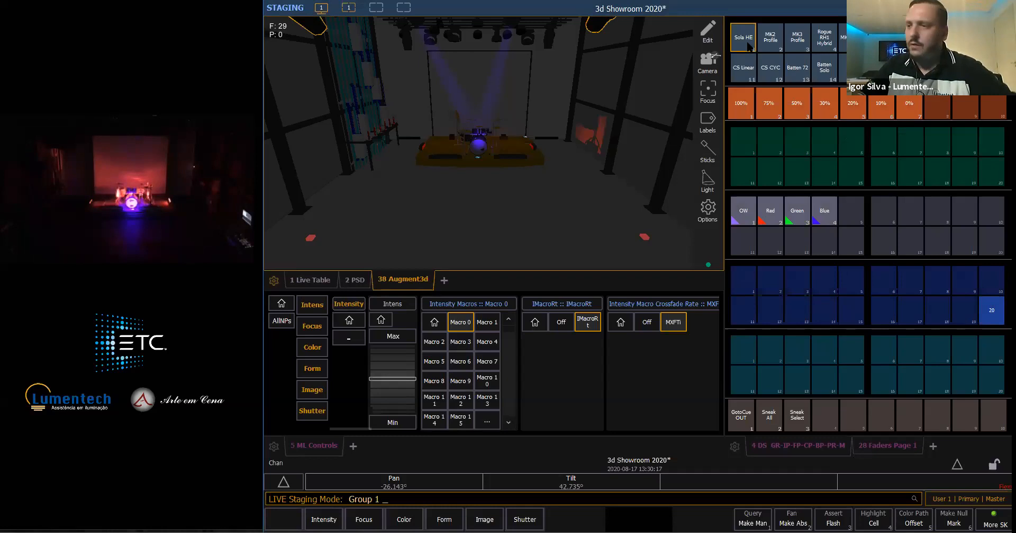
key(r)
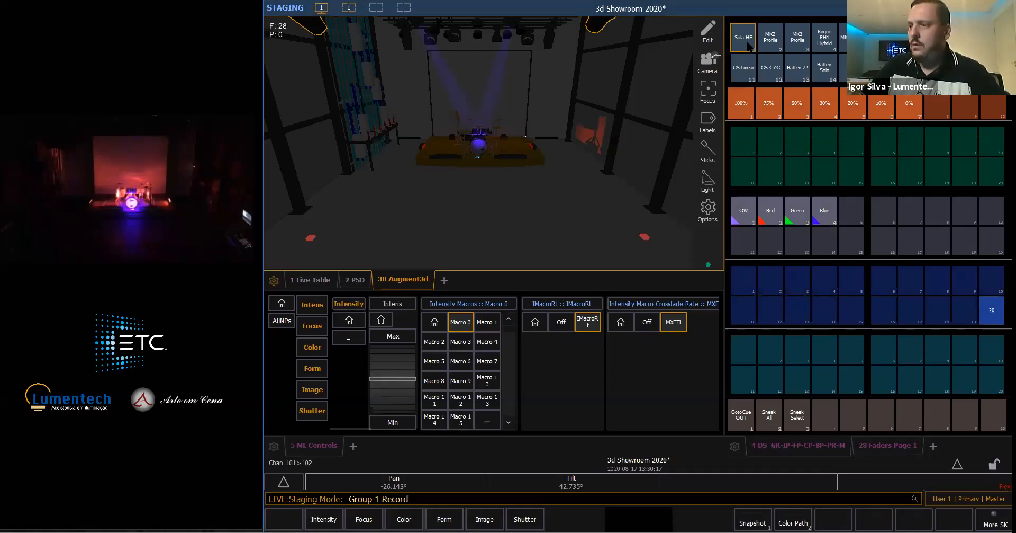
key(BackSpace)
click(748, 45)
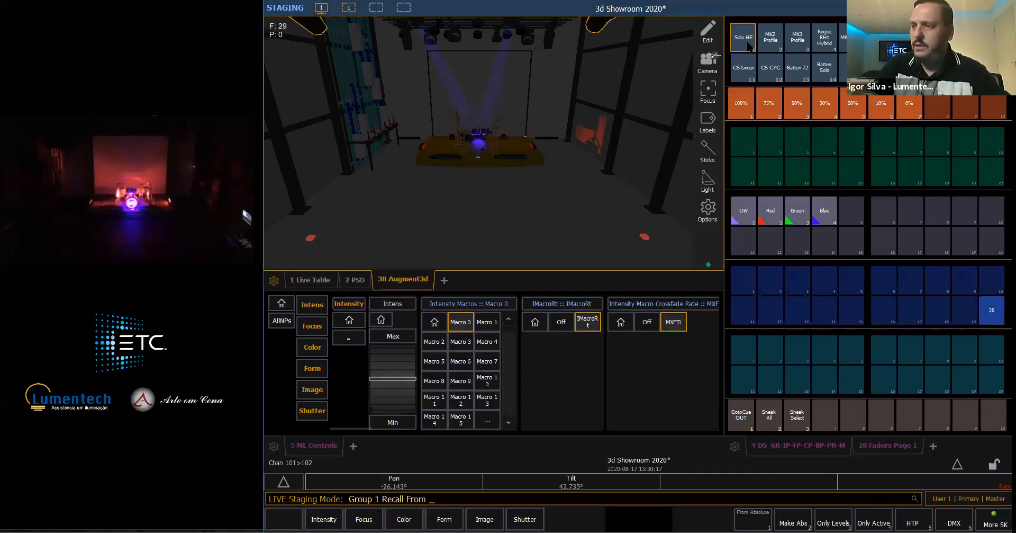
text(1)
key(Return)
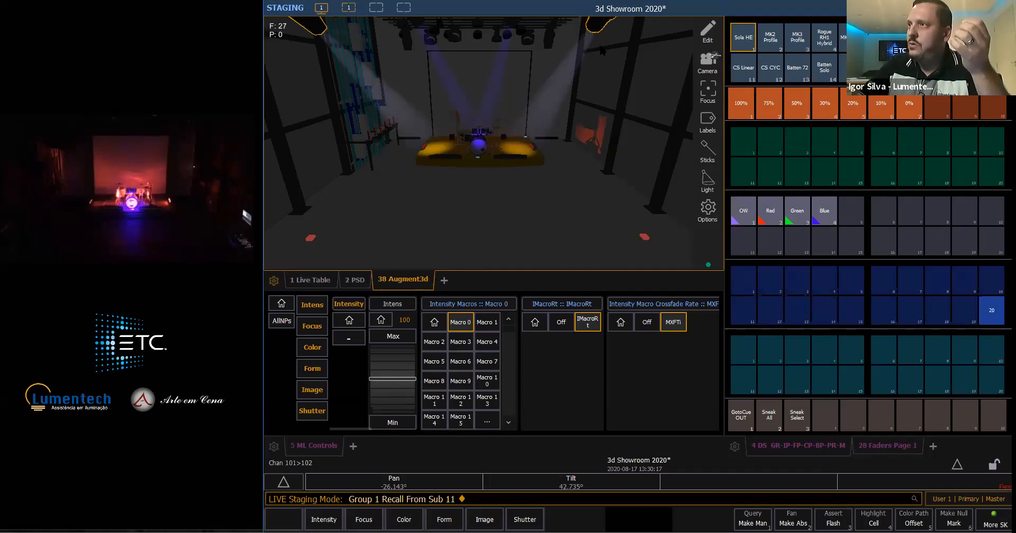
click(316, 334)
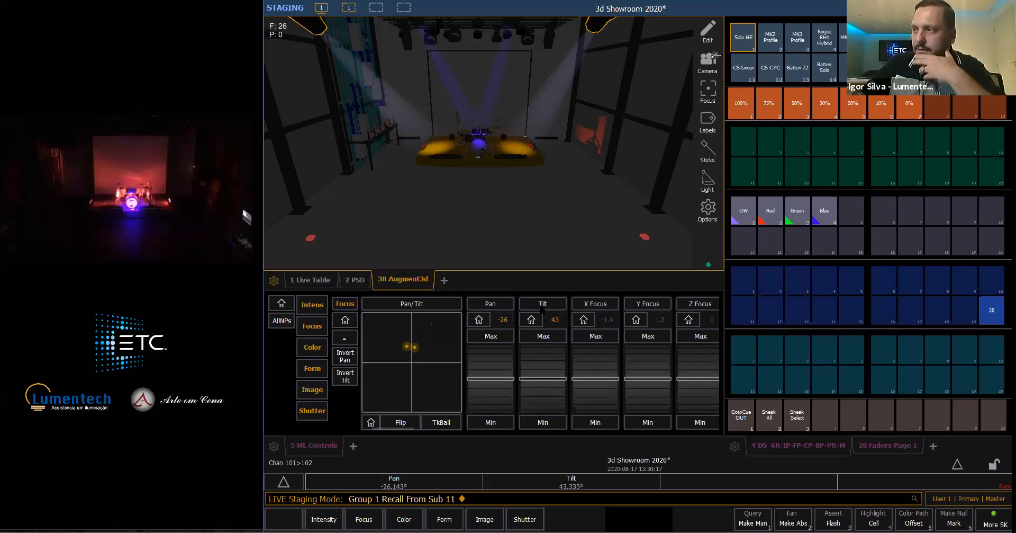
- Record the staged look to submaster 12 and clear staging mode
click(901, 450)
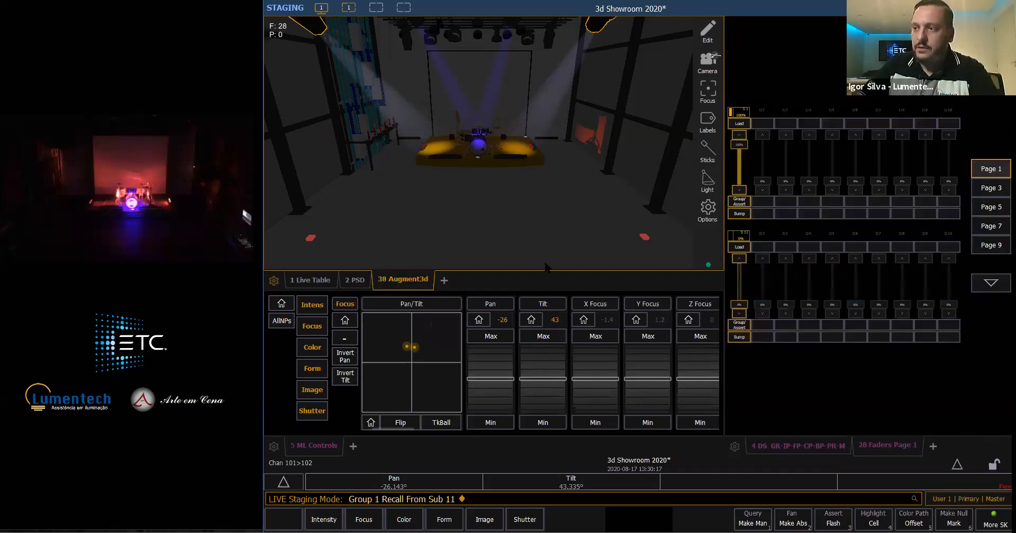
key(r)
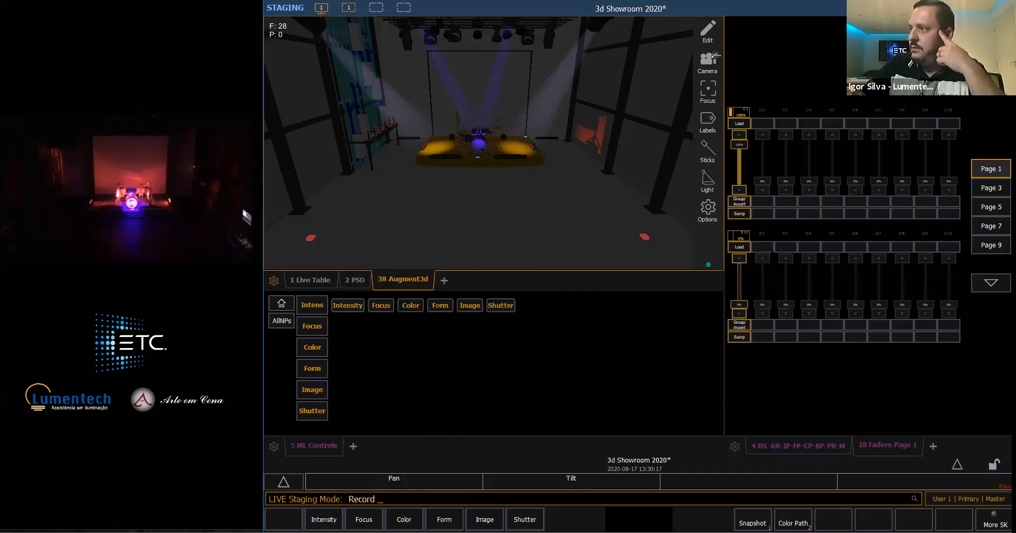
click(765, 248)
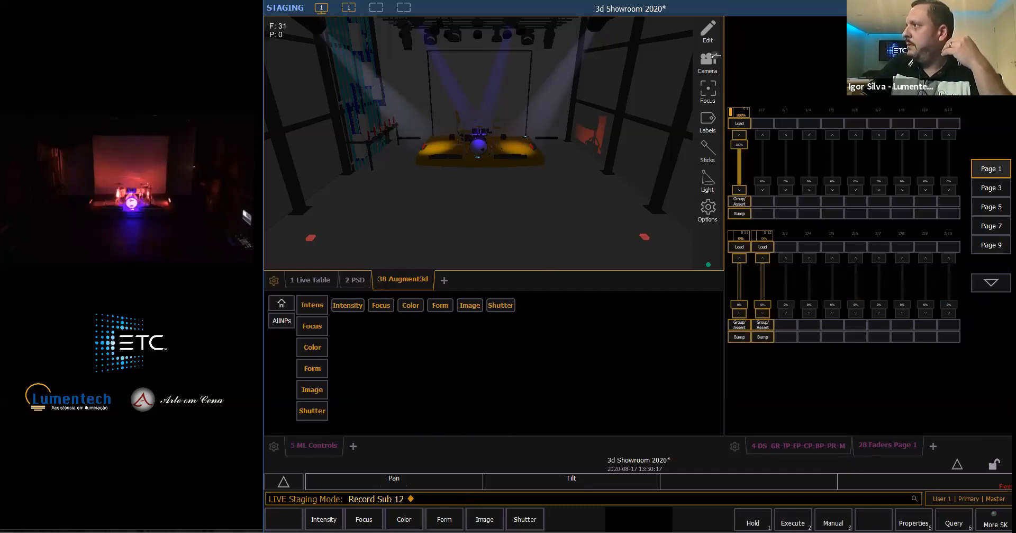
middle_click(716, 169)
click(709, 93)
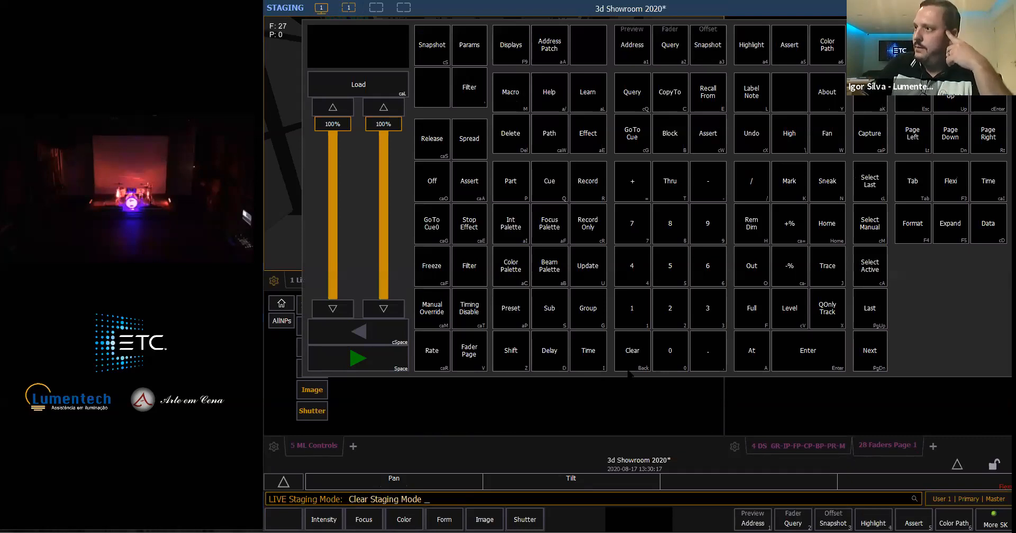
middle_click(716, 169)
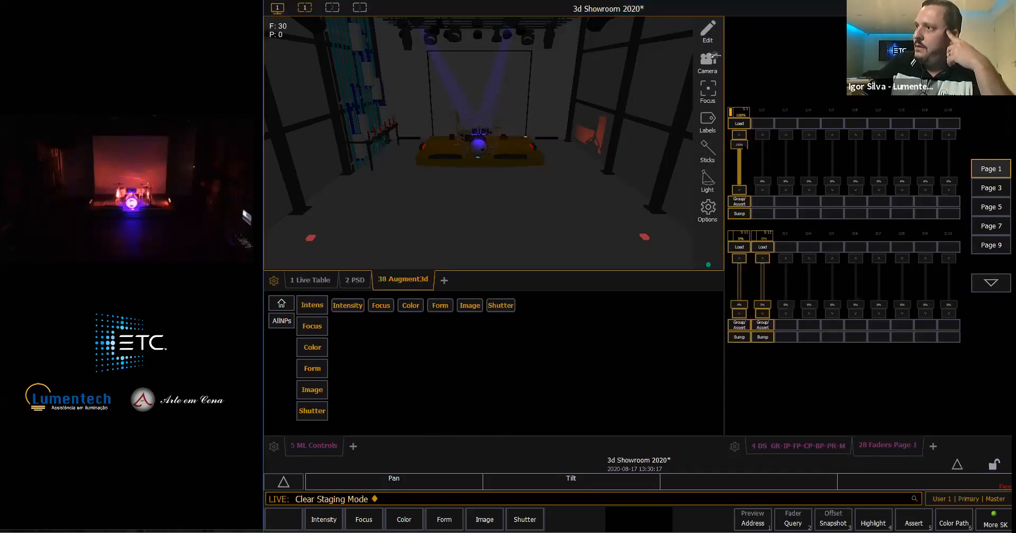
- Fade submaster 1 to zero, bring submaster 12 up to preview its look, and fade it back out
drag(740, 169, 739, 188)
drag(762, 295, 762, 270)
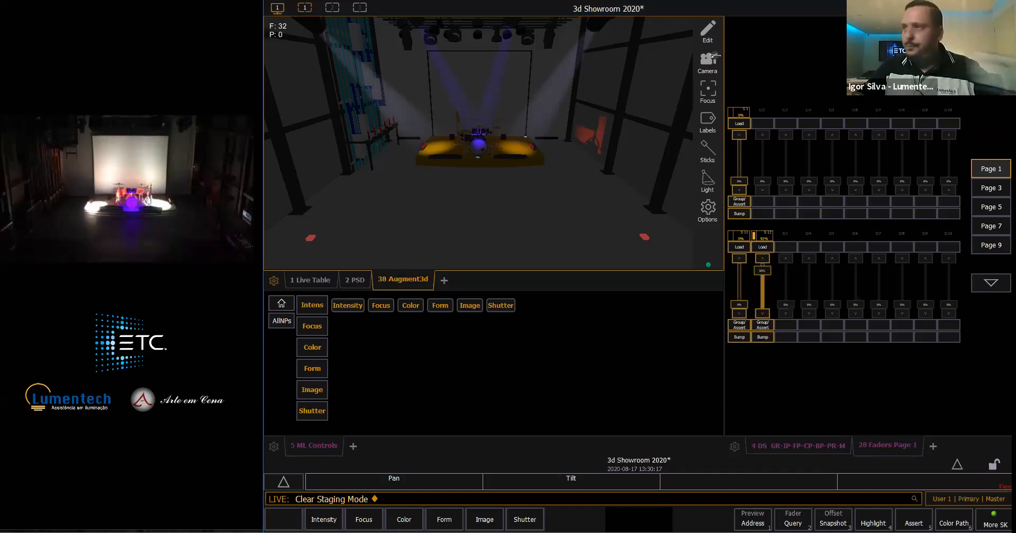
drag(763, 270, 763, 305)
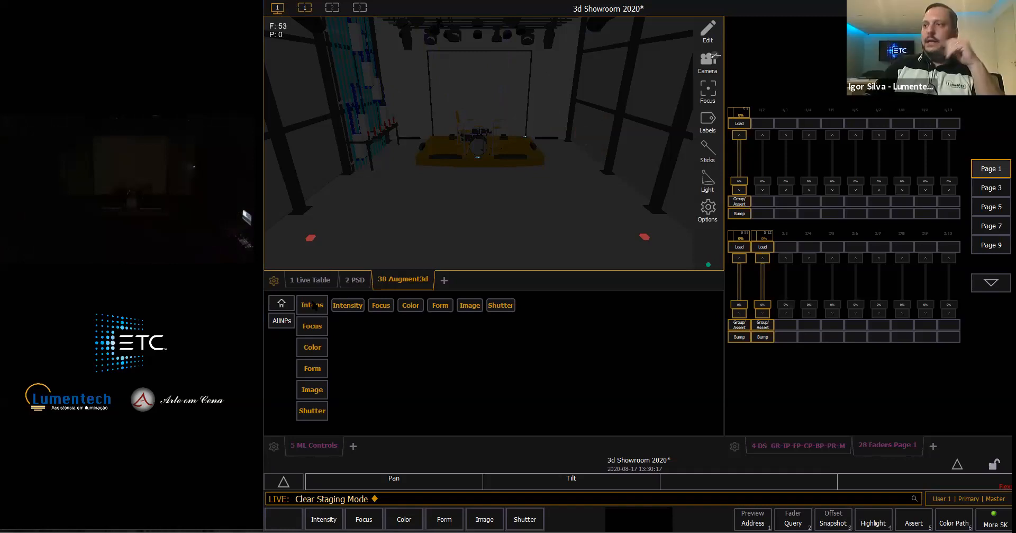
- Bring submaster 1 back to full and check the Live Table, returning to the 3D view
click(312, 279)
click(358, 280)
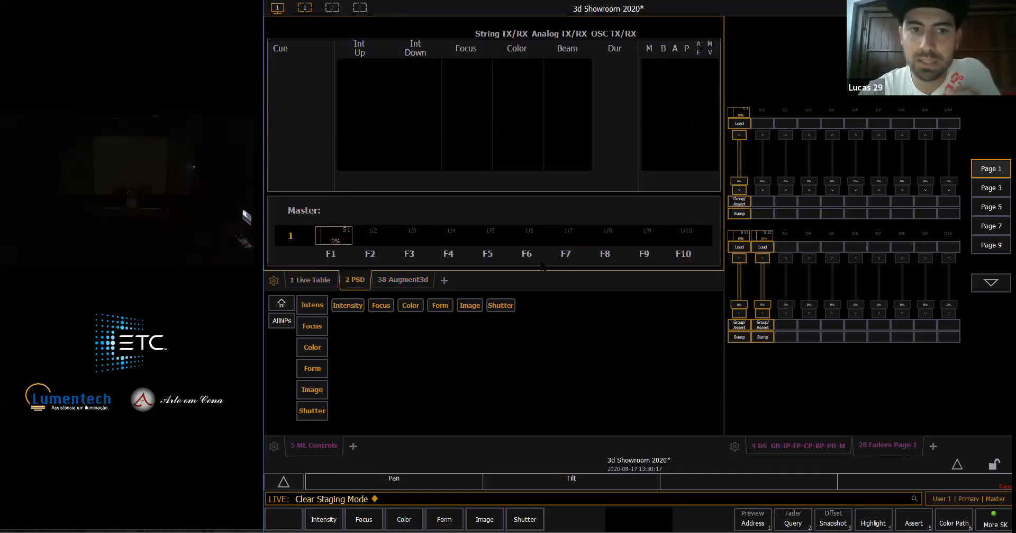
click(403, 279)
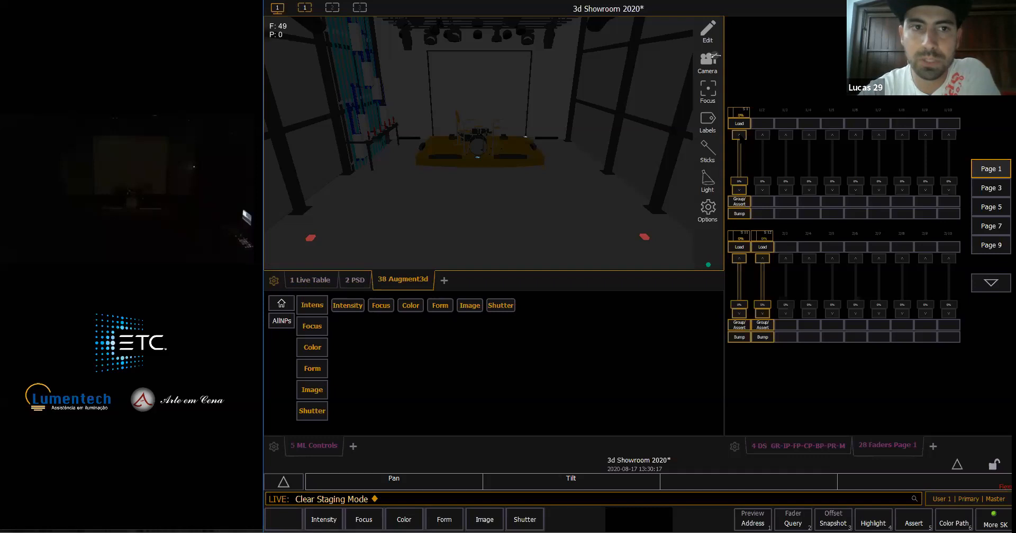
click(740, 136)
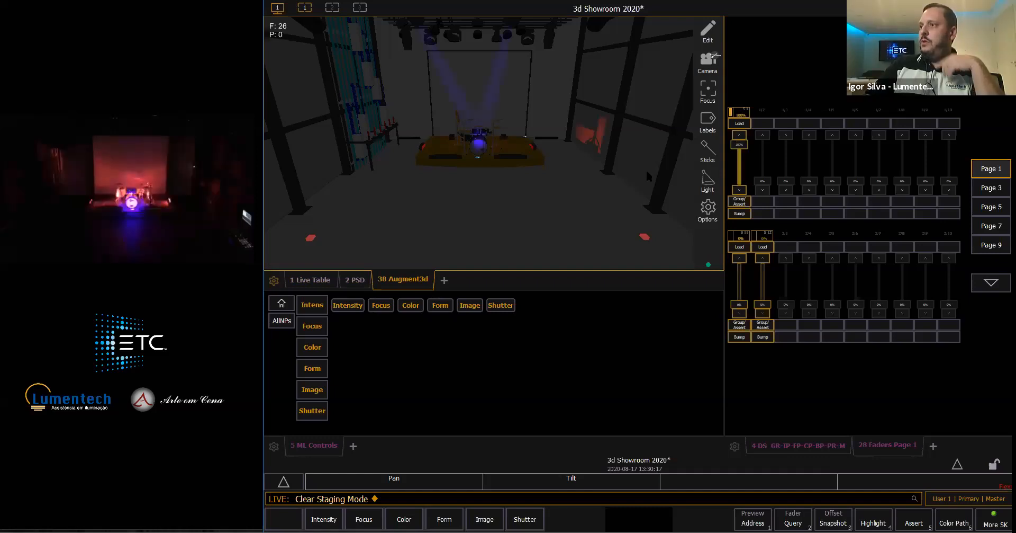
click(321, 282)
click(403, 279)
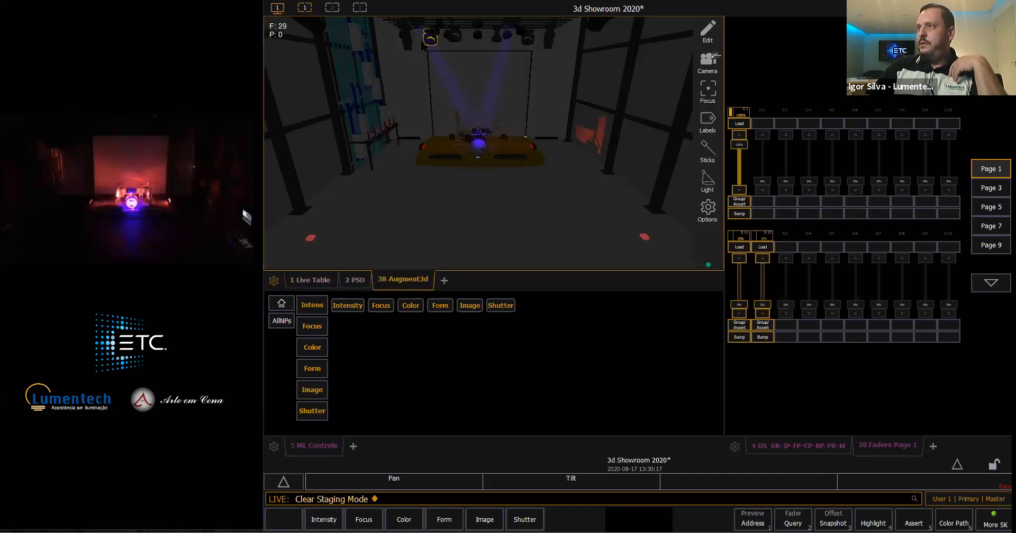
- Locate channel 104's fixture in the 3D view, check its values in the Live Table, and deselect it
click(429, 42)
double_click(491, 158)
right_drag(484, 122, 505, 101)
scroll(505, 100, down, 3)
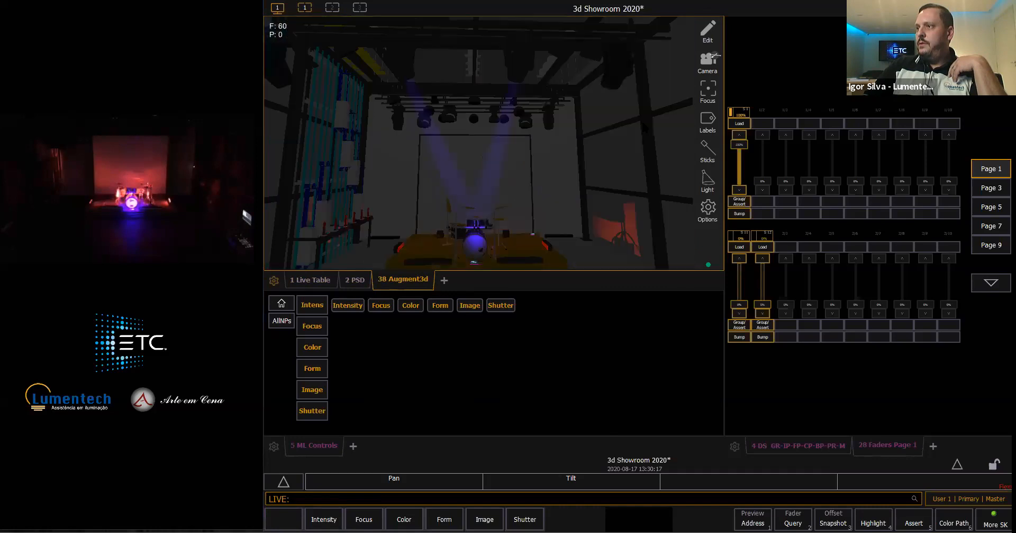
scroll(505, 100, down, 3)
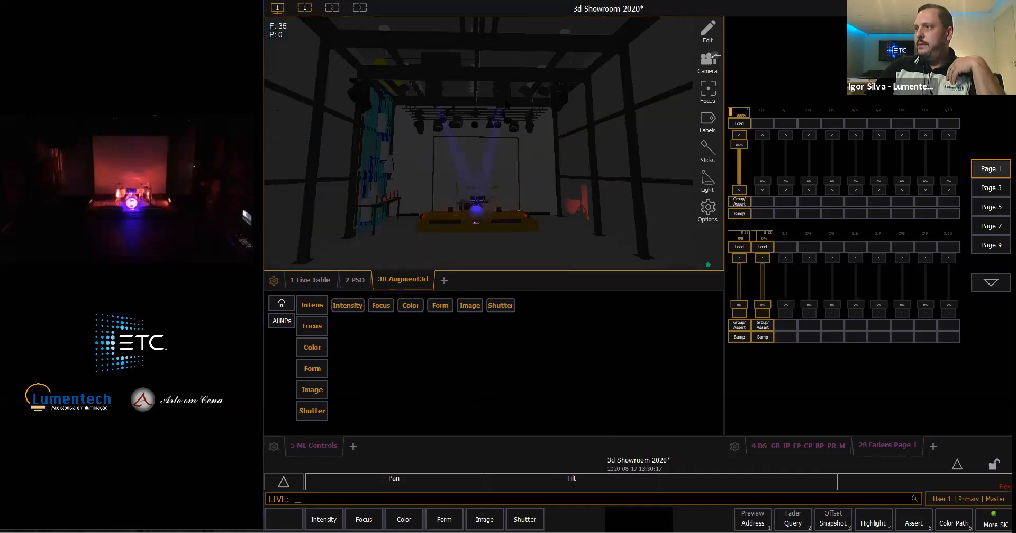
click(332, 282)
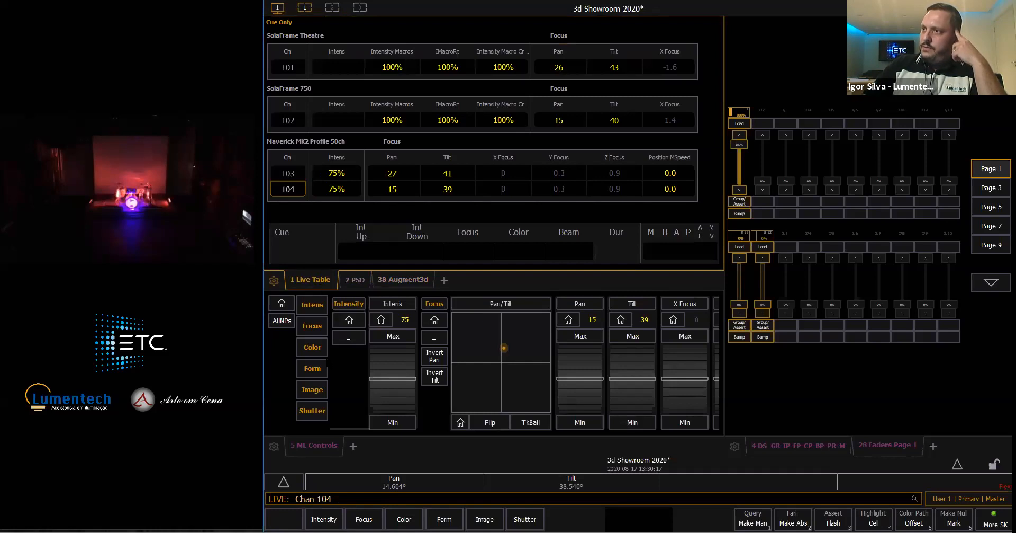
key(shift+BackSpace)
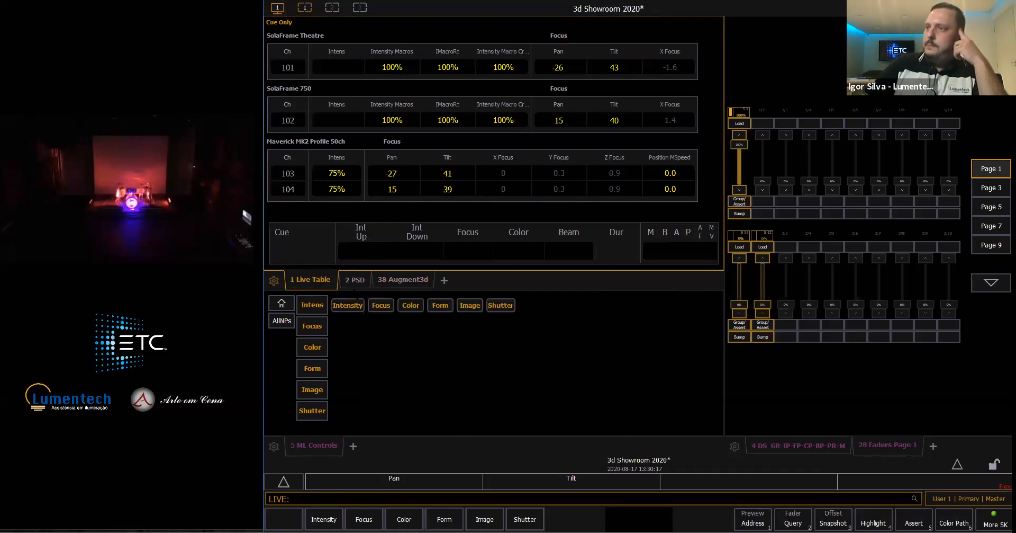
click(417, 281)
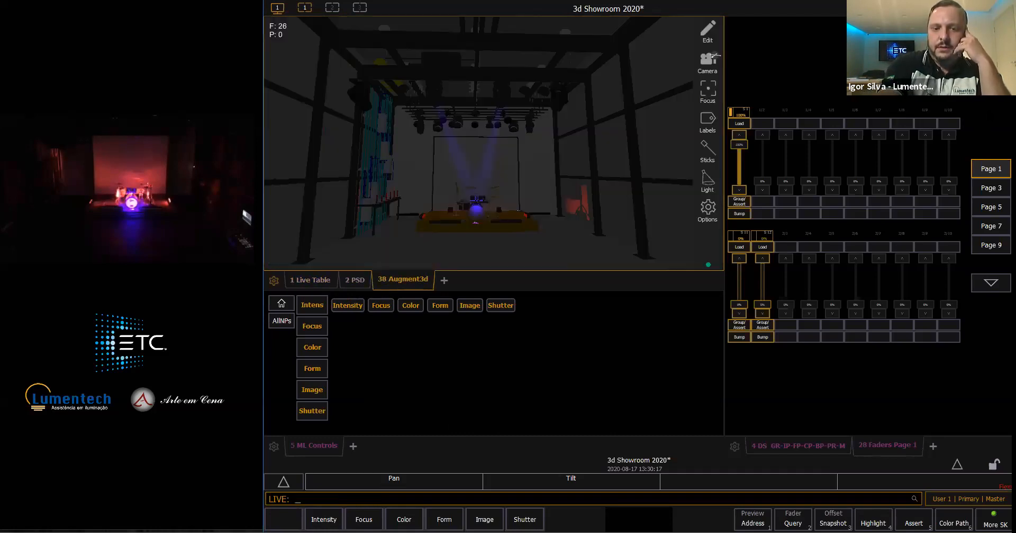
- In staging mode, select channel 104 and apply the Red color palette to it
key(shift+F2)
text(104)
key(Return)
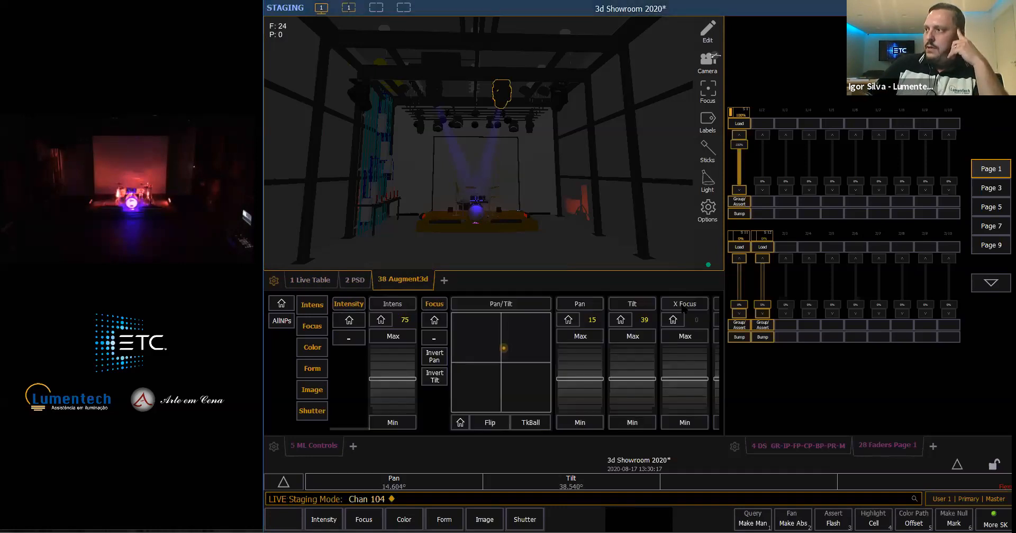
click(799, 445)
click(761, 205)
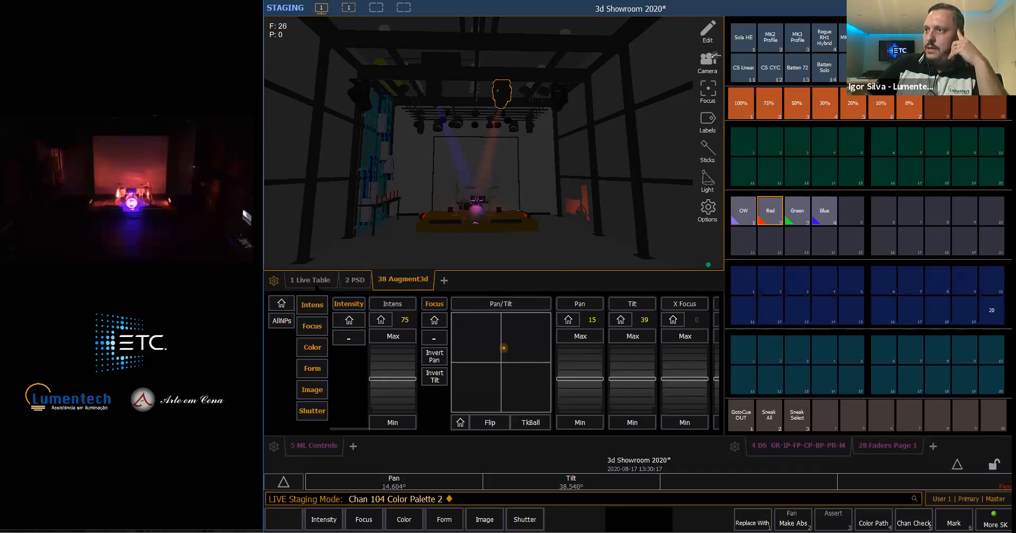
- Examine the staged color values of channel 104 in the Live Table
click(314, 280)
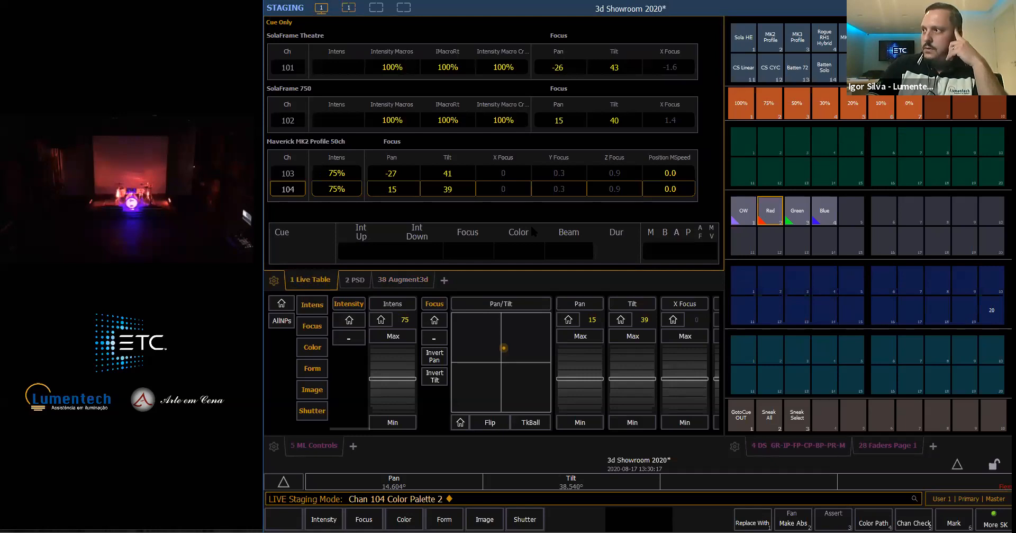
key(Right)
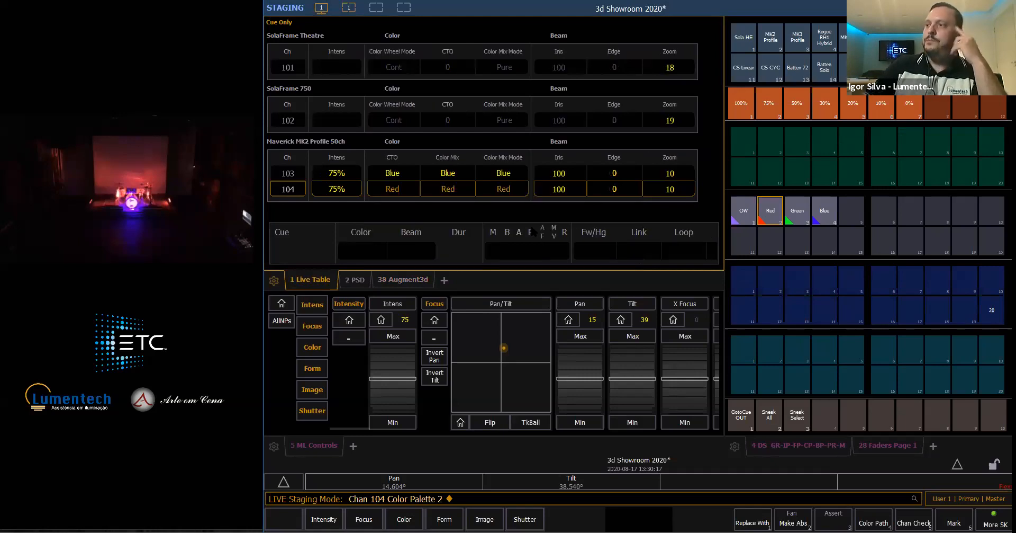
key(Left)
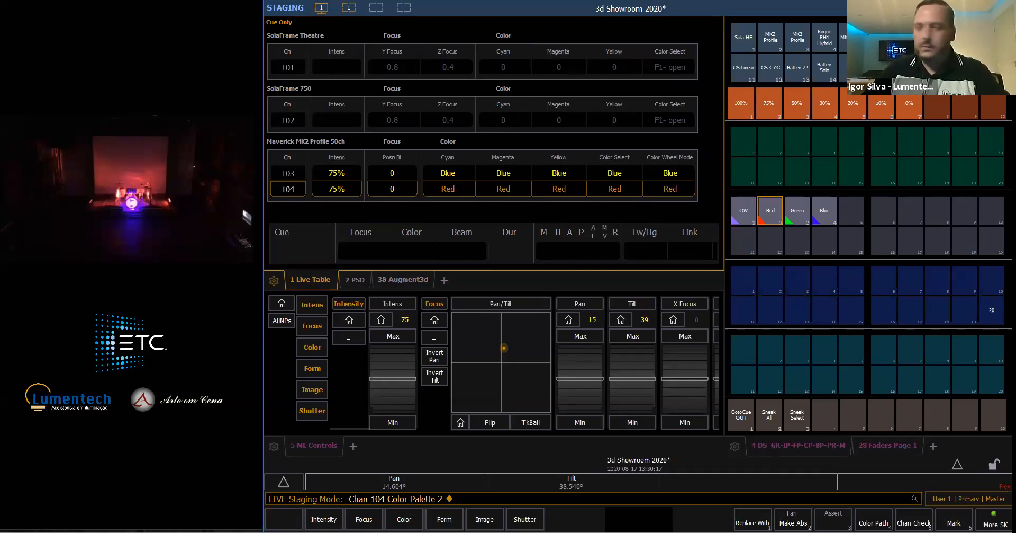
- Copy channel 104's staged look to submaster 1 with Copy To
key(ctrl+q)
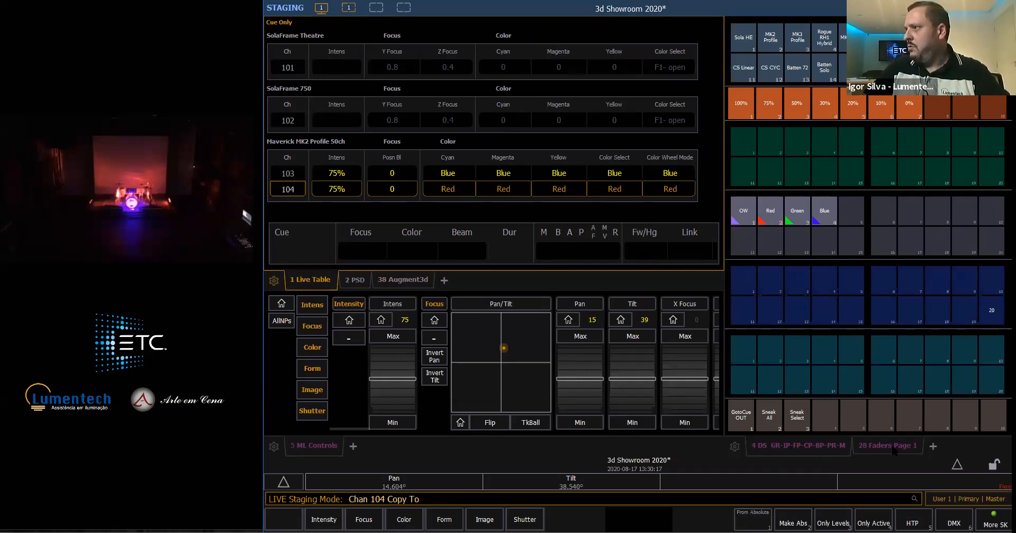
click(892, 447)
text(ub 1)
key(Return)
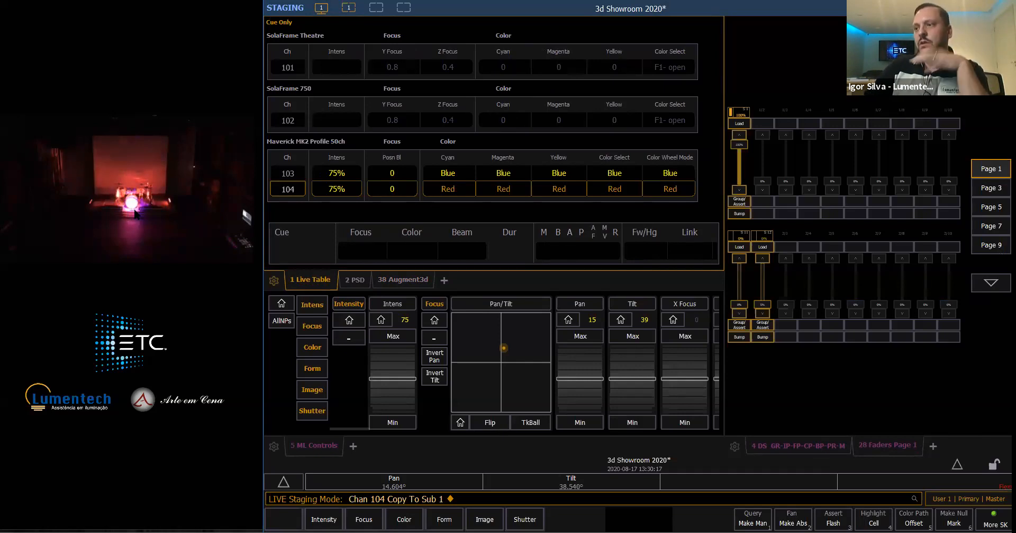
- Deselect channel 104 and clear staging mode to return to live
key(BackSpace)
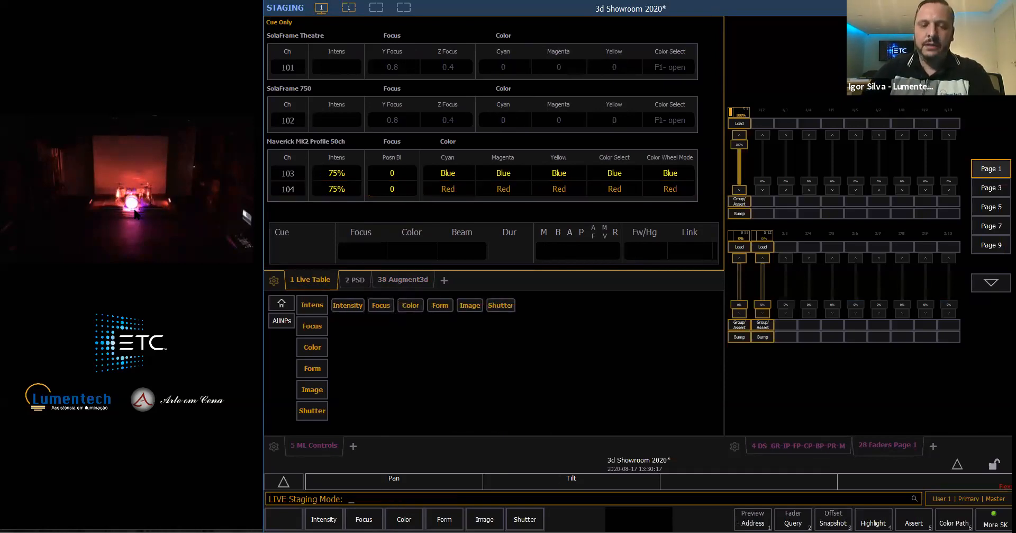
key(BackSpace)
key(Return)
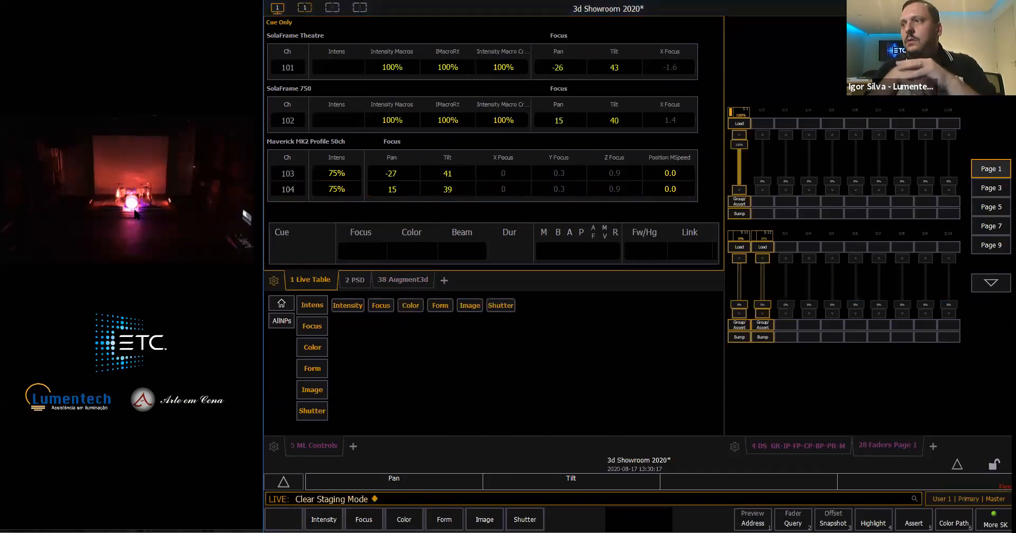
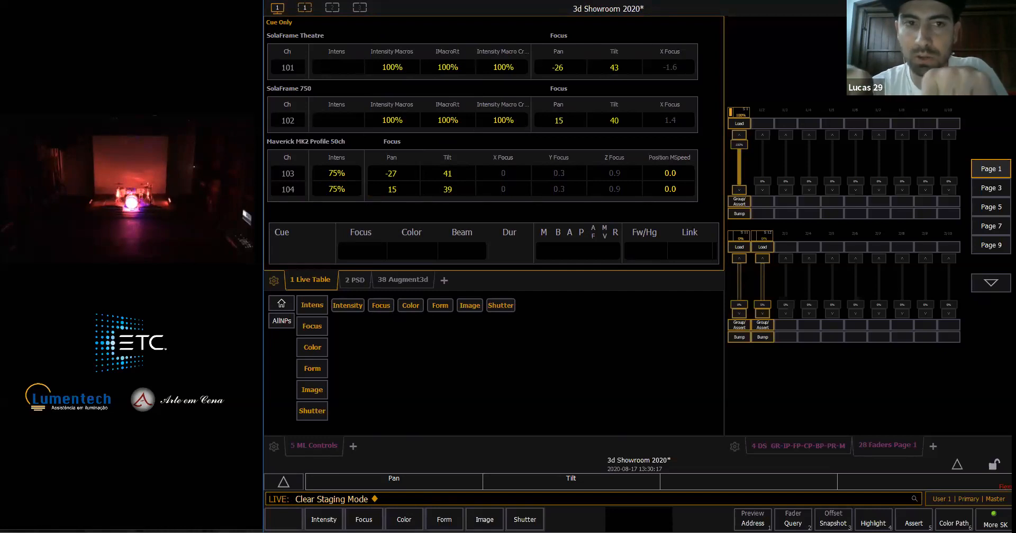
- Enter staging mode in the Augment3d view and give the CS Linear group a blue color with the color picker
click(411, 285)
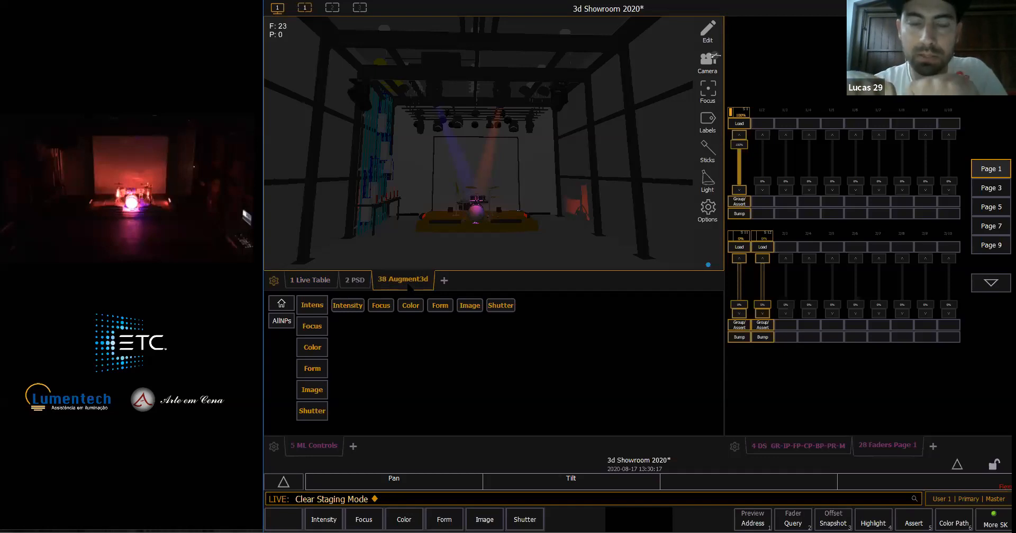
key(BackSpace)
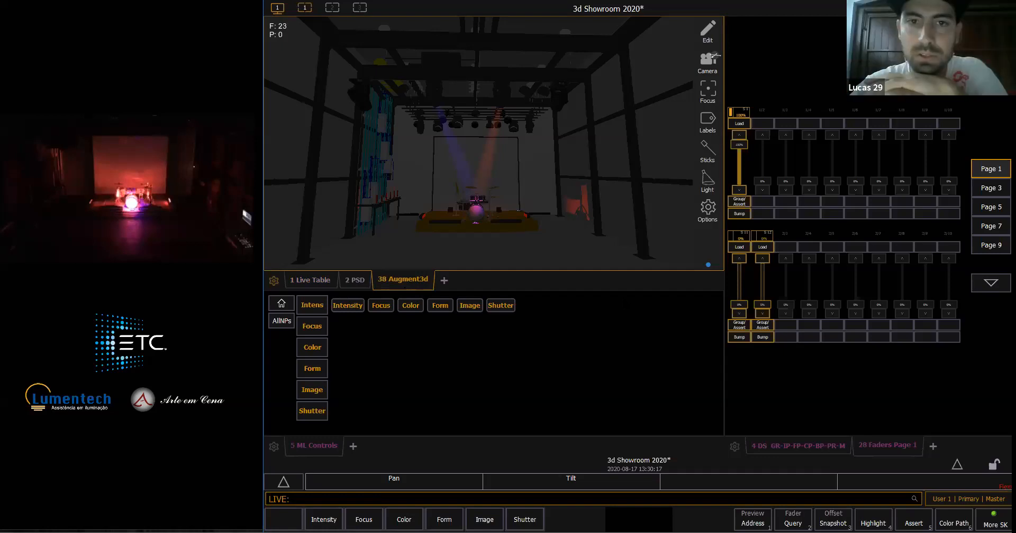
key(shift+F1)
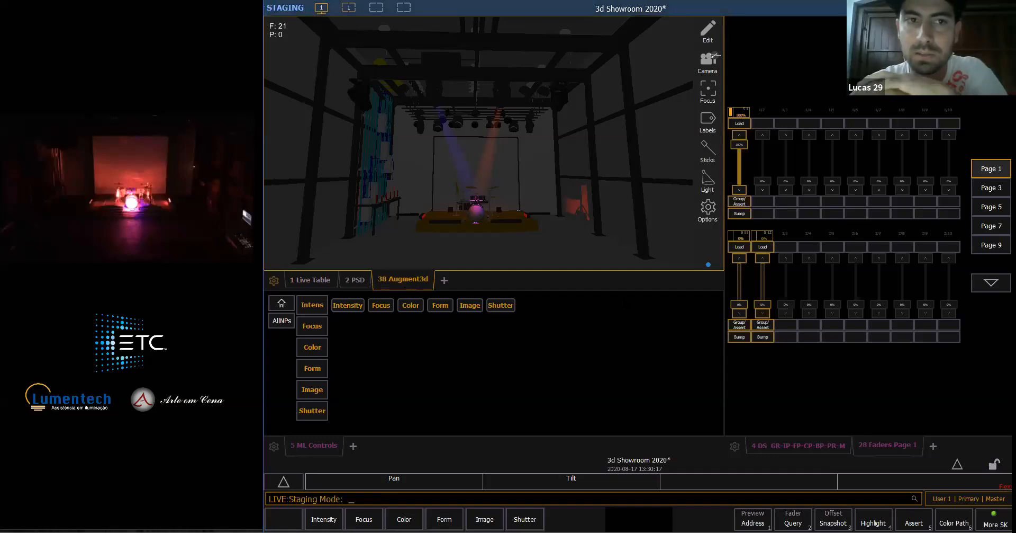
click(788, 449)
click(744, 68)
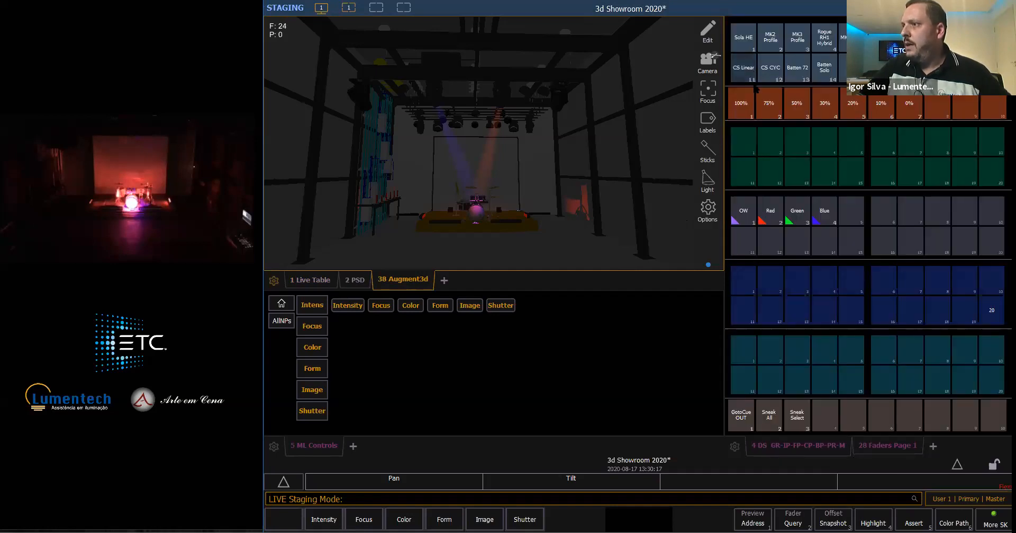
scroll(408, 360, up, 1)
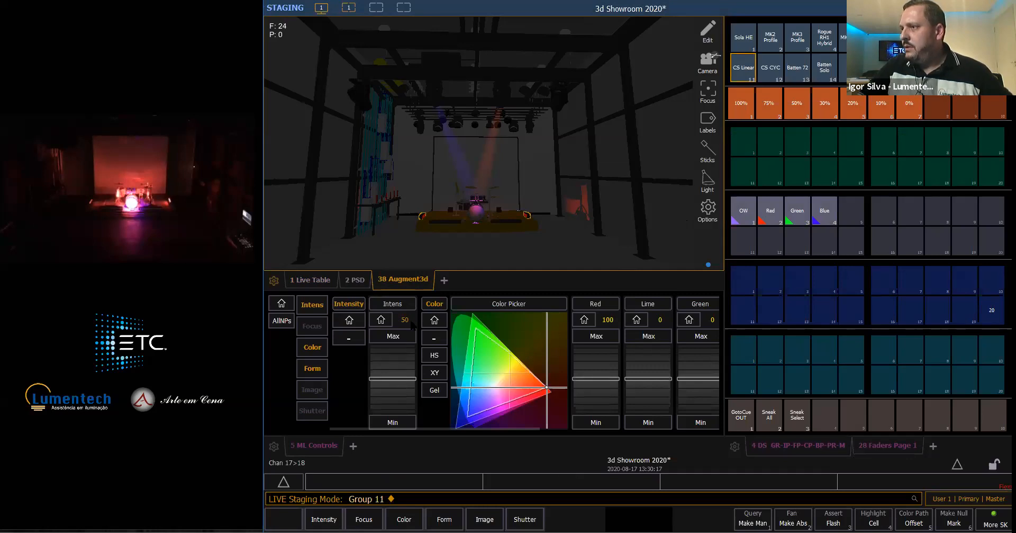
click(469, 413)
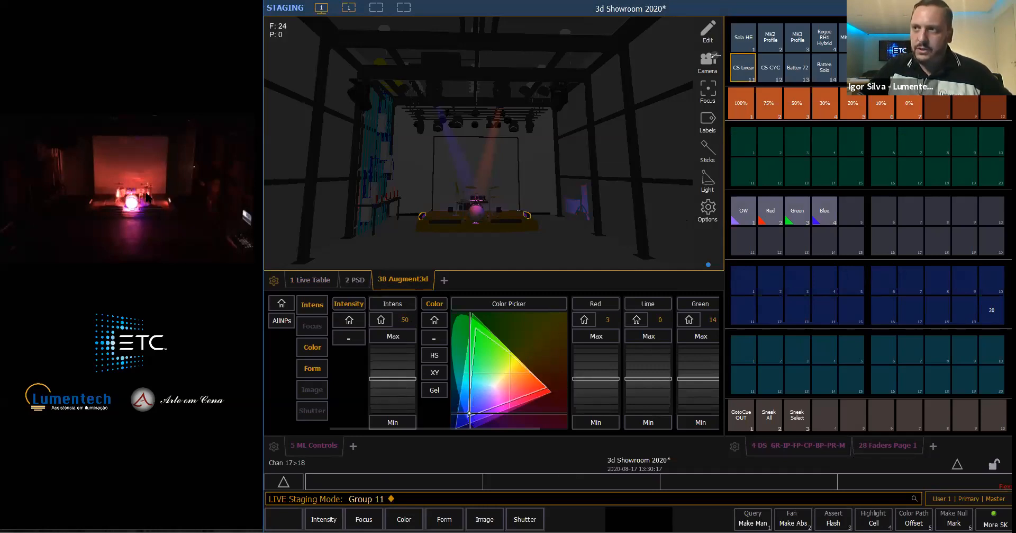
click(469, 414)
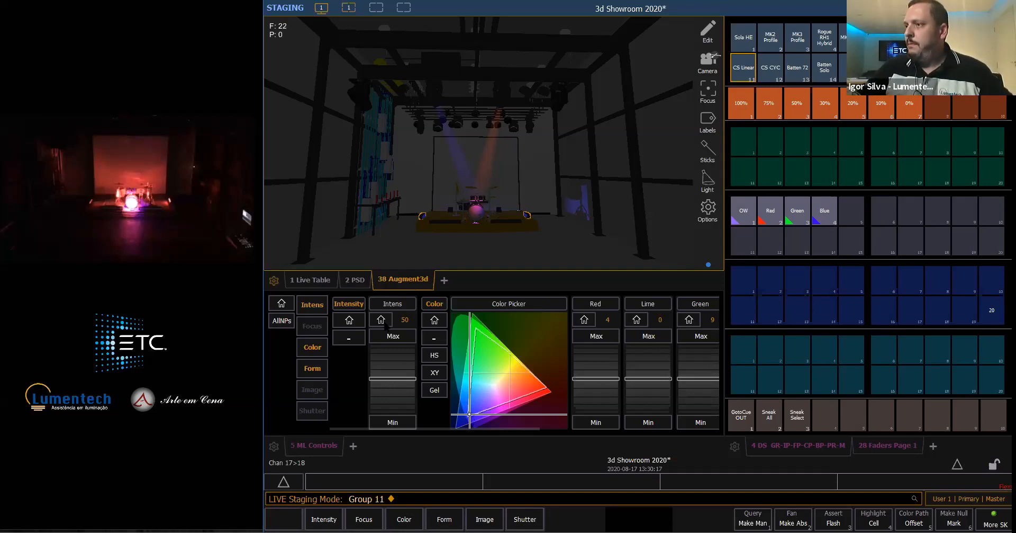
- Home the staged intensity of the CS Linear group and clear staging mode to return to live
click(382, 321)
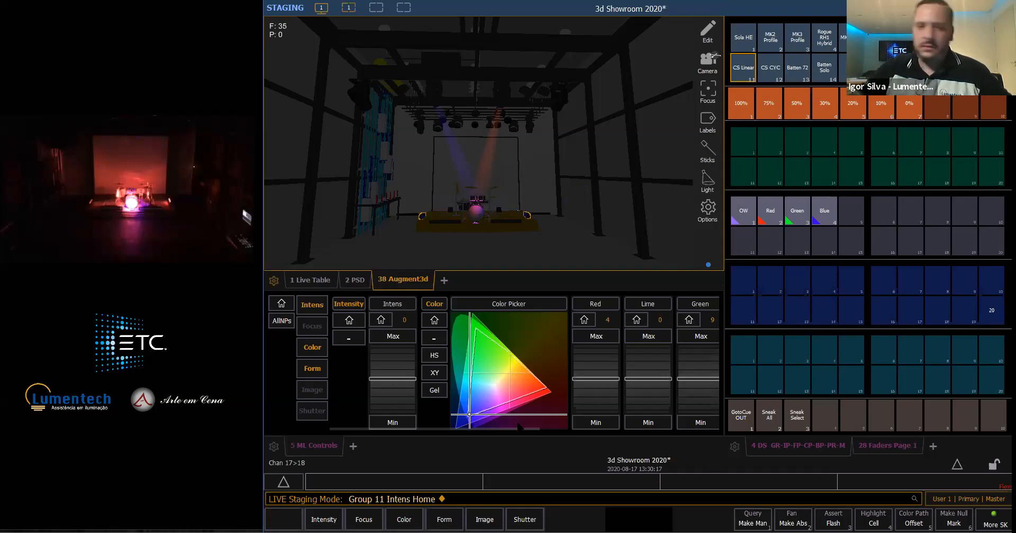
key(BackSpace)
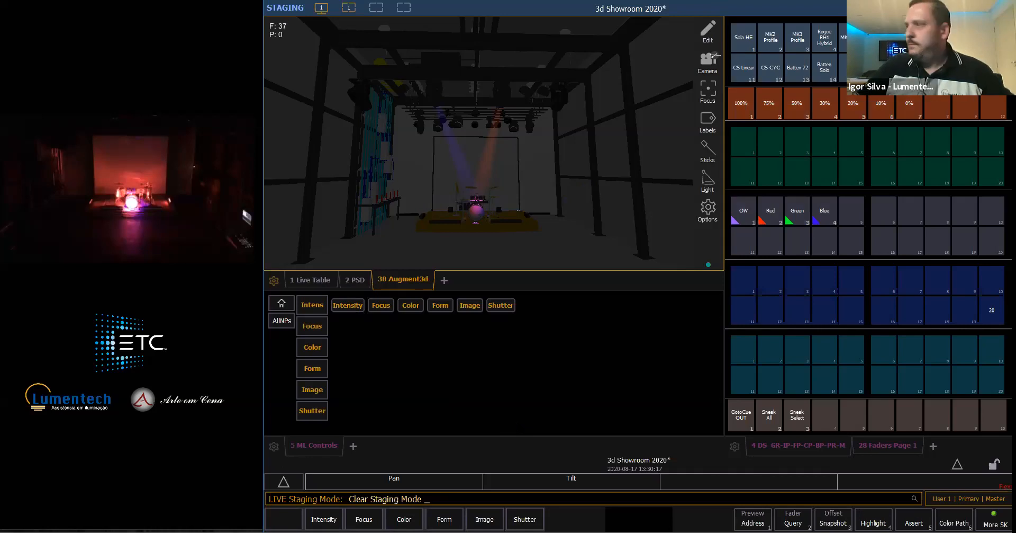
key(Return)
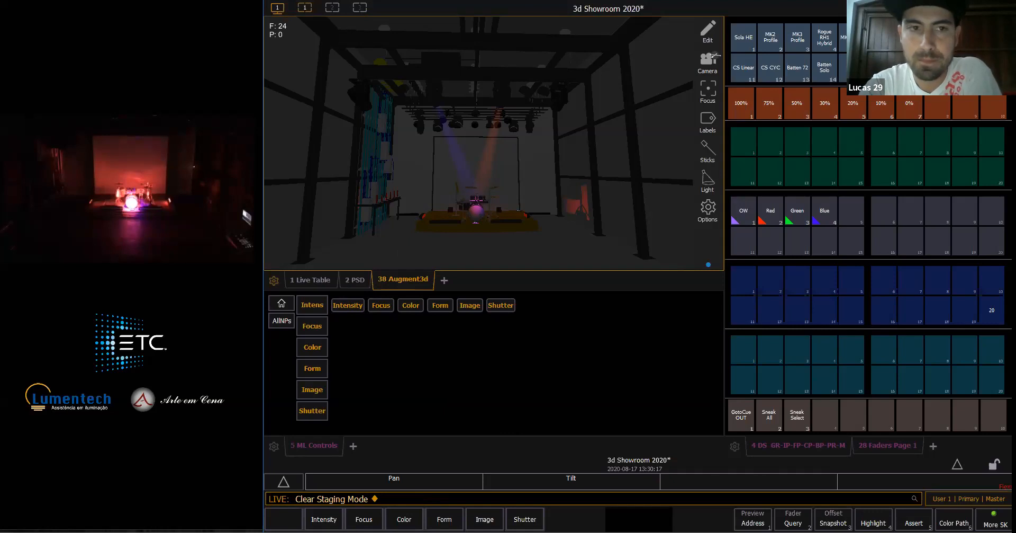
- Re-enter staging mode, select the CS Linear group and examine its staged intensity and color values in the Live Table
key(shift+F2)
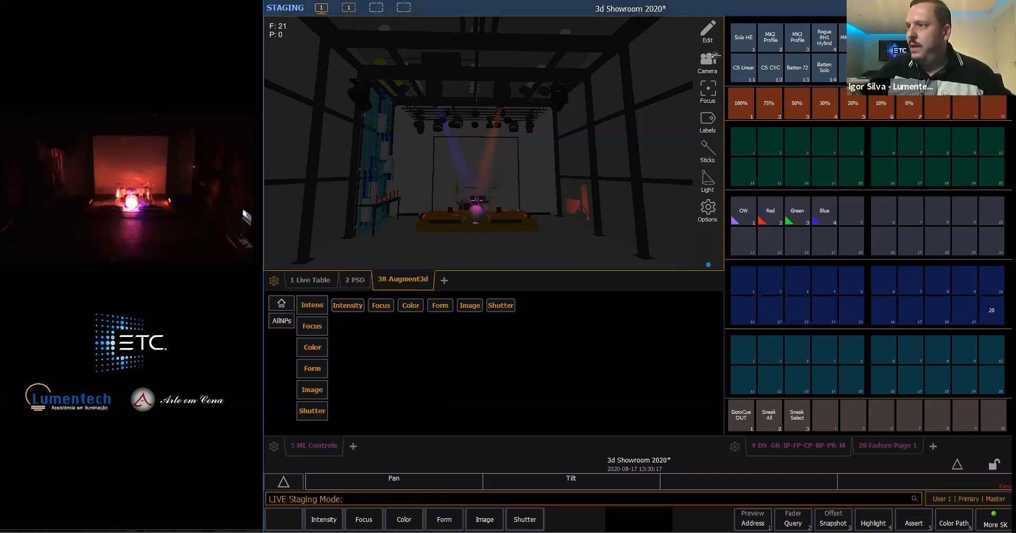
click(744, 71)
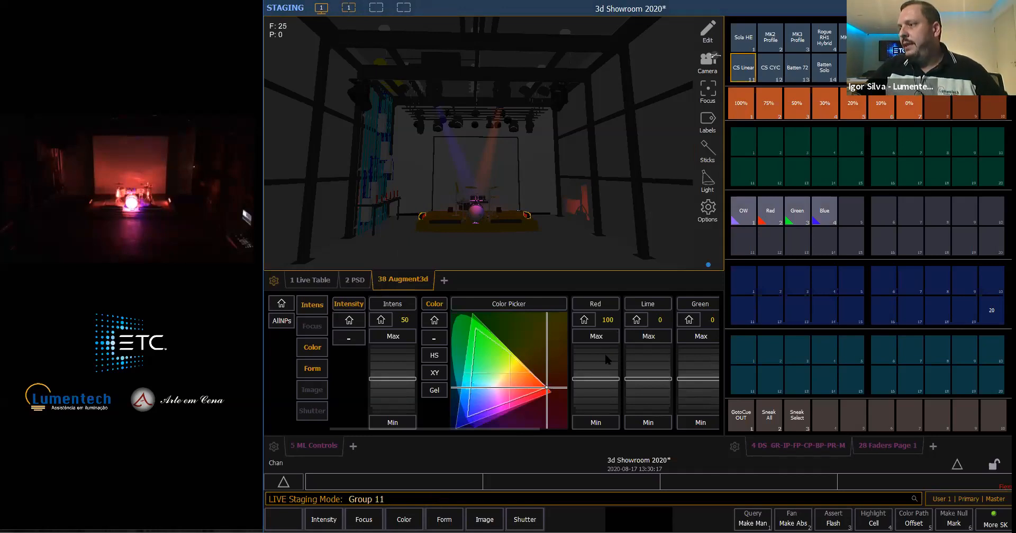
click(662, 338)
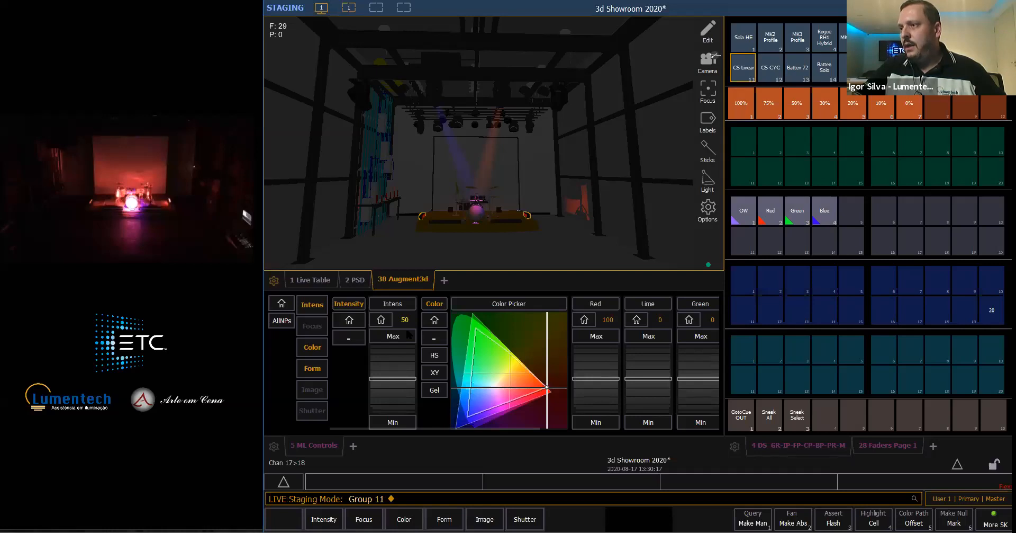
drag(403, 379, 402, 378)
scroll(402, 357, down, 1)
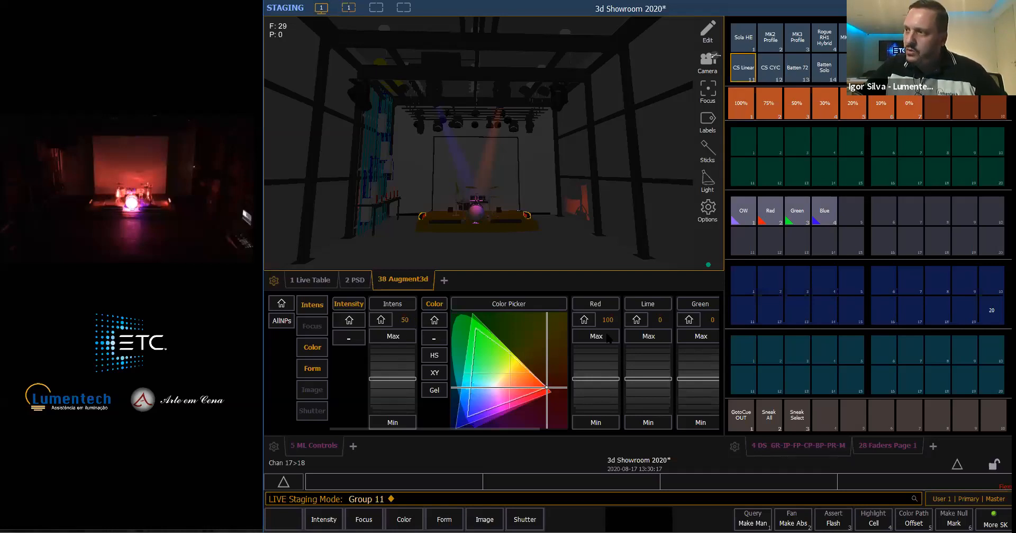
click(325, 283)
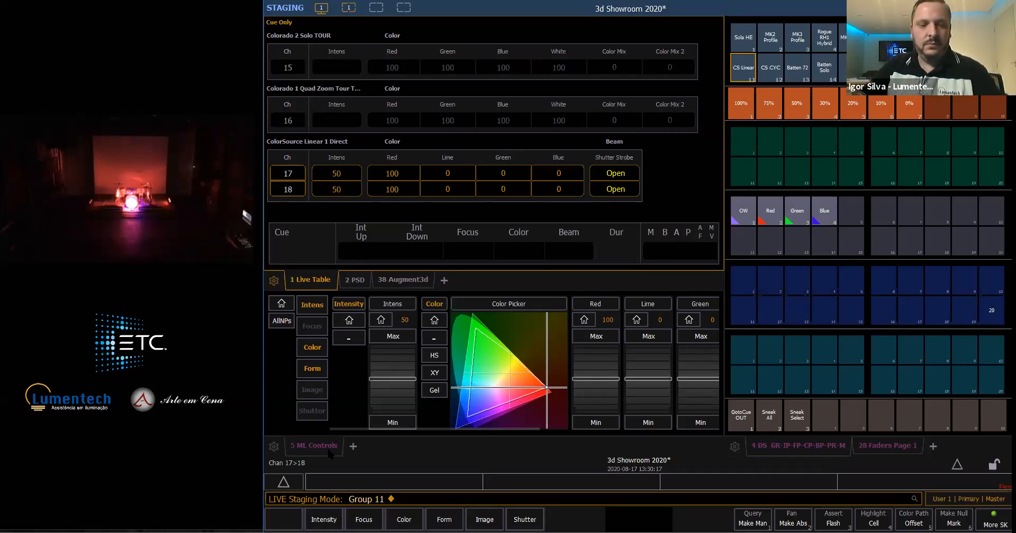
- Deselect the CS Linear group and clear staging mode
key(BackSpace)
key(BackSpace)
key(Return)
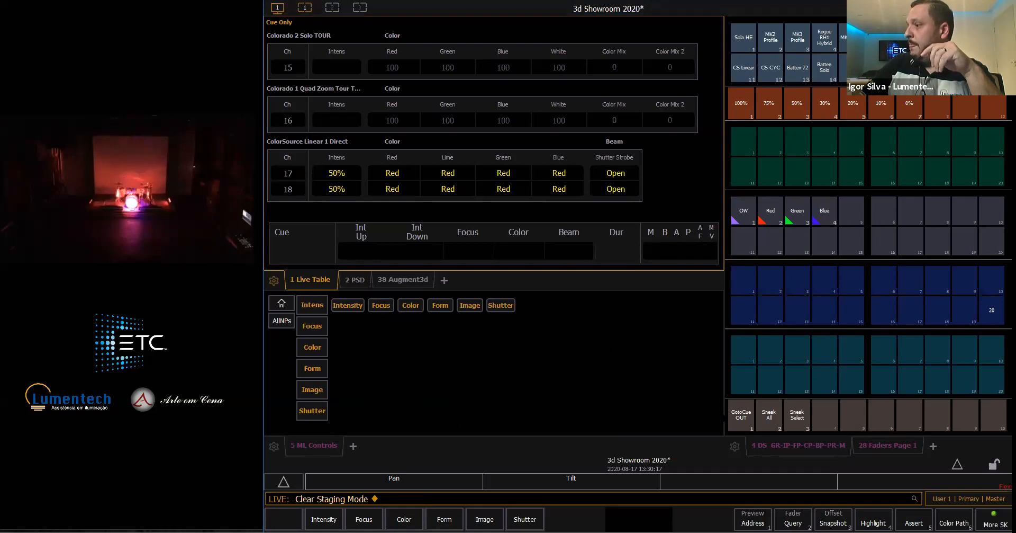
- Run the GotoCue OUT macro and bring the submaster 1 fader down to 0%
click(742, 415)
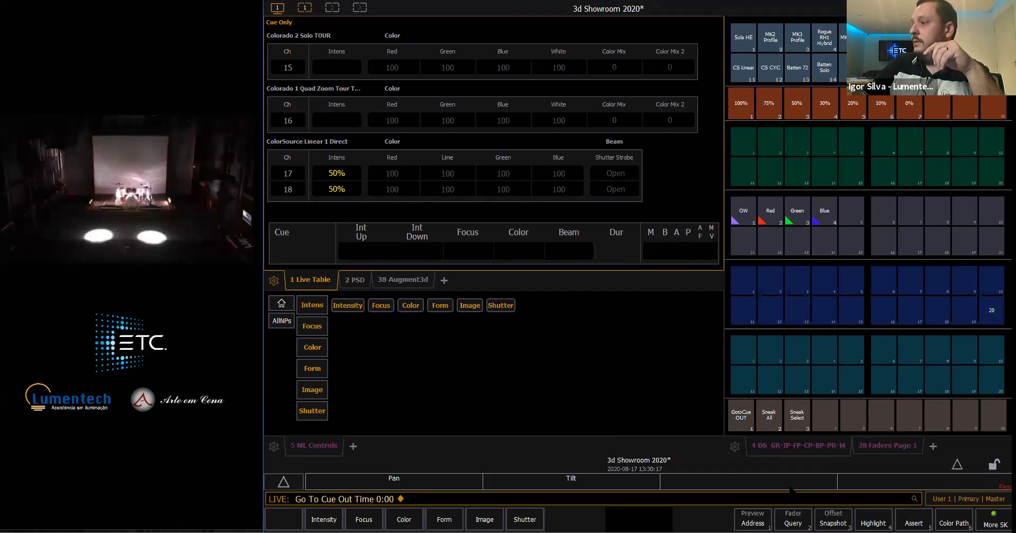
click(888, 445)
drag(739, 161, 739, 180)
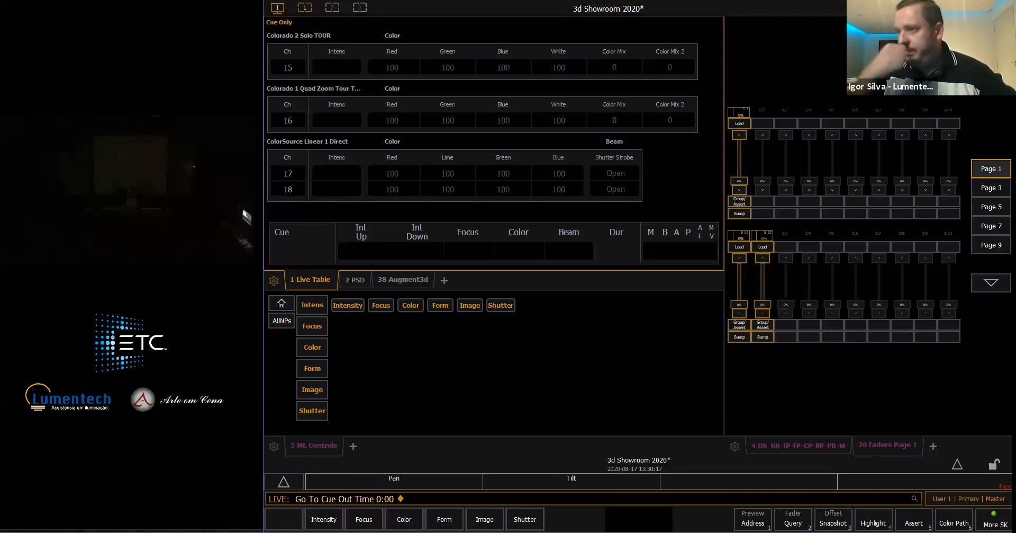
- Raise submaster 1 and return it to 0% while checking channels 17 and 18 in the Live Table
click(363, 280)
click(323, 282)
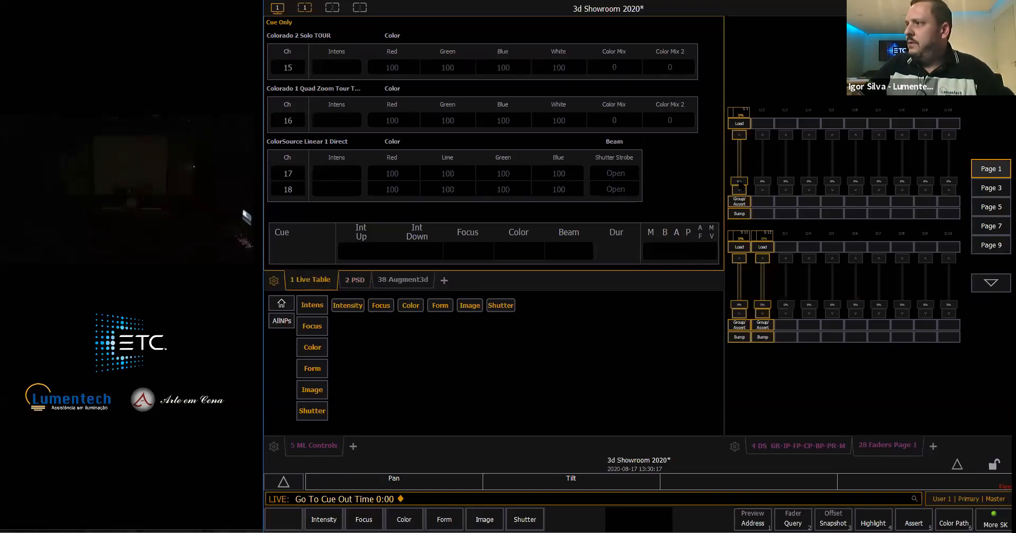
mouse_move(745, 182)
mouse_down()
mouse_move(745, 126)
mouse_move(740, 183)
mouse_up()
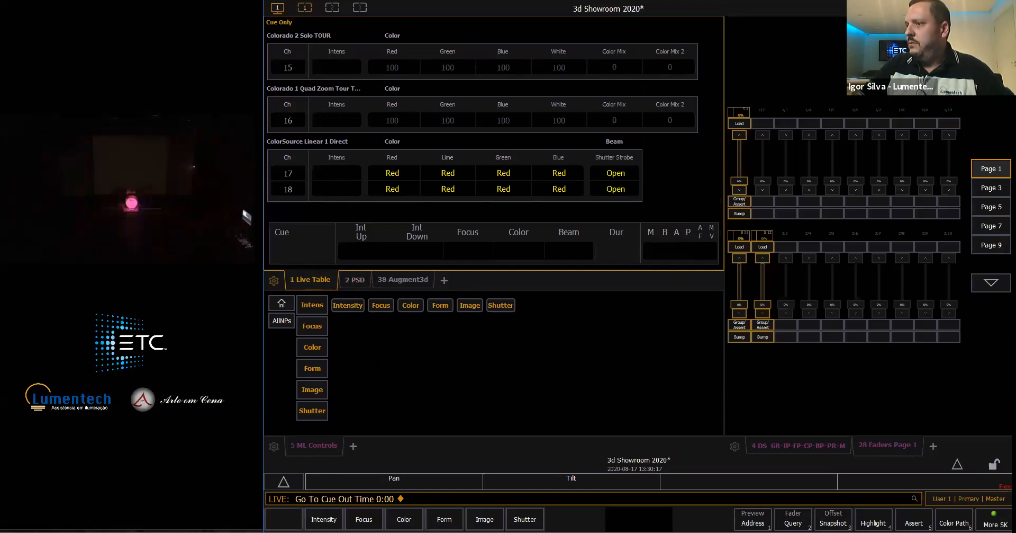
- Light the drum kit with the MK2 Profile group at 100%, aimed in the Augment3d view and colored with the Blue palette
click(772, 444)
click(770, 37)
click(751, 109)
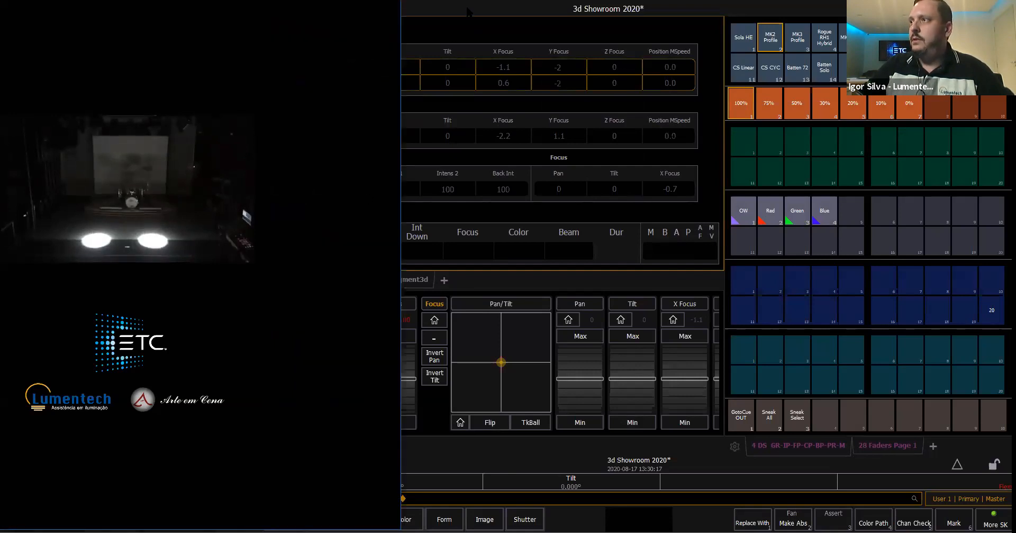
click(421, 276)
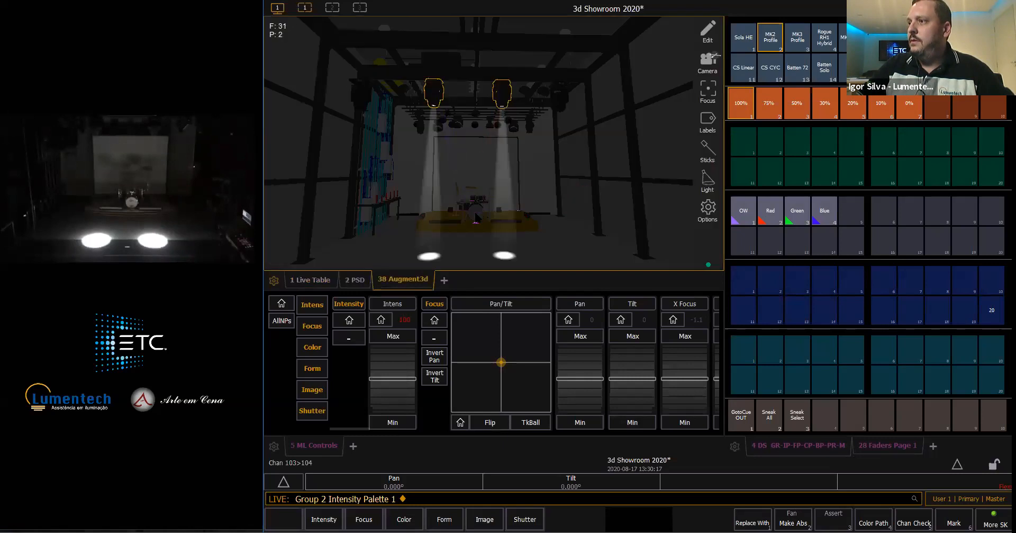
click(475, 216)
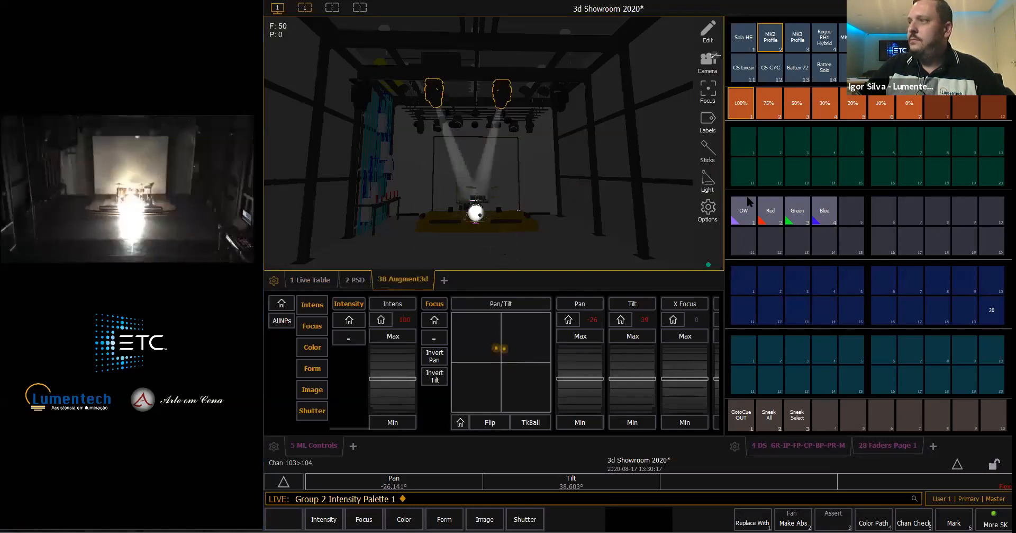
click(825, 210)
- Set the CS Linear group to 50% with the Red color palette
click(744, 67)
click(741, 109)
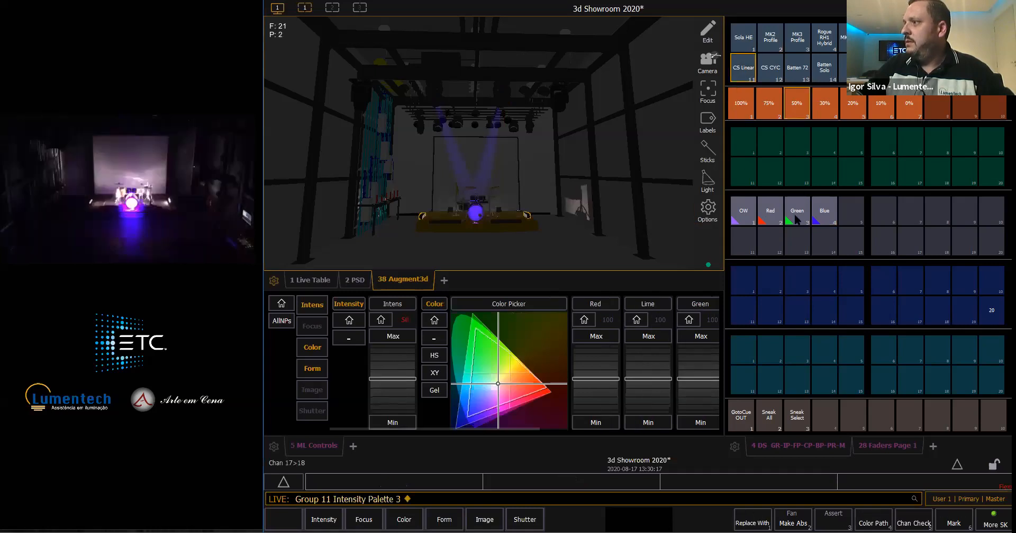
click(771, 212)
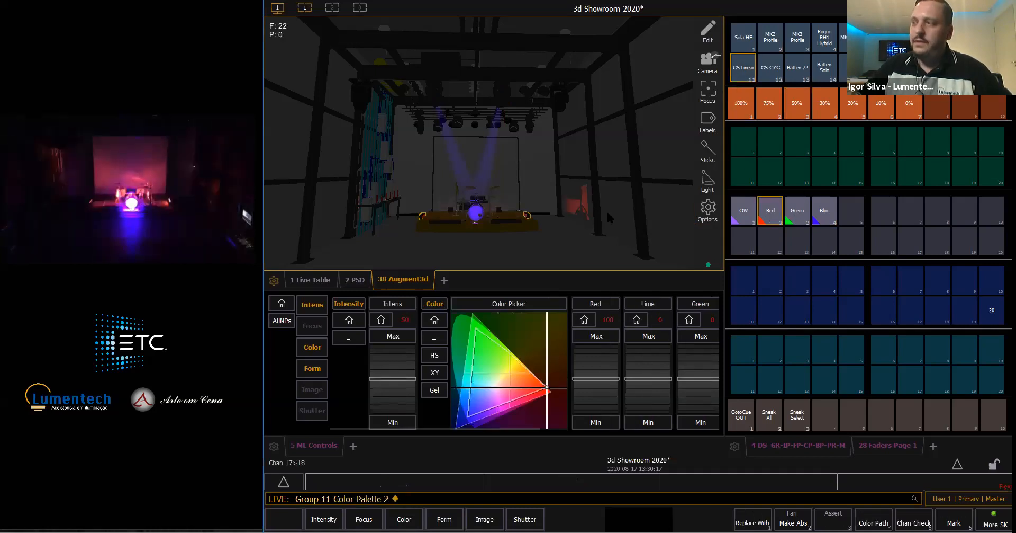
- Record the live look as cue 1
text(rd)
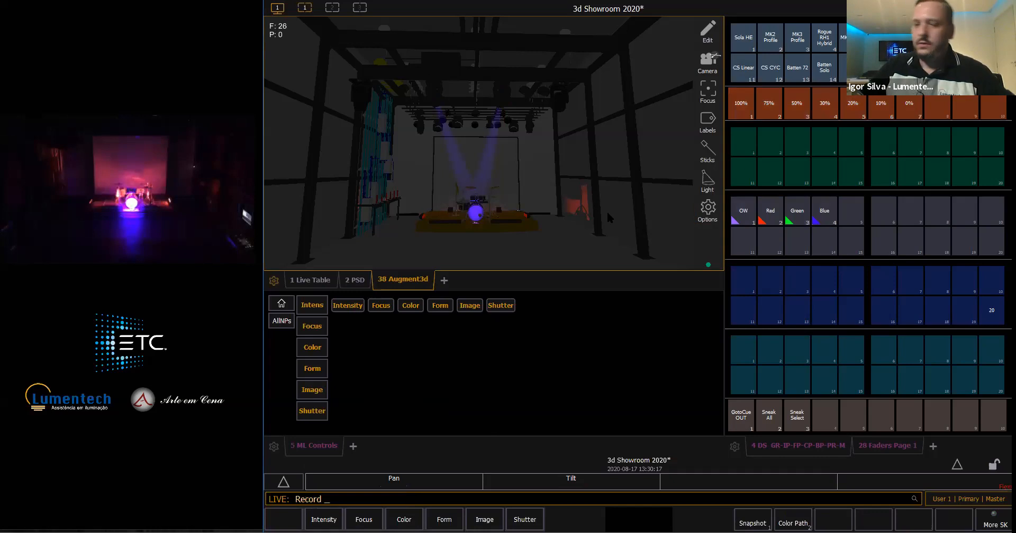
text(1)
key(Return)
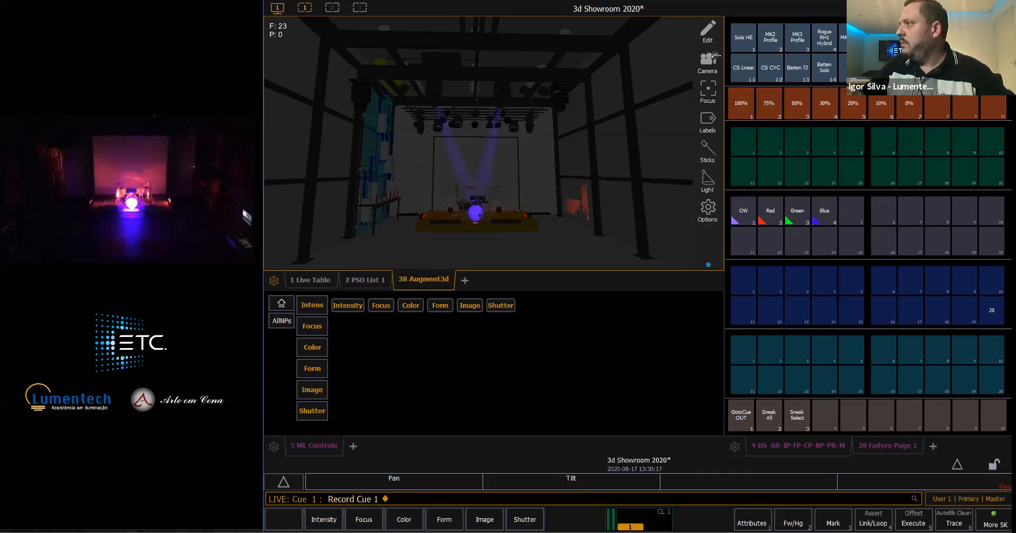
- Bring groups 8 and 9 to 100% and aim them at the drum kit in the 3D view
click(938, 37)
click(965, 38)
click(747, 101)
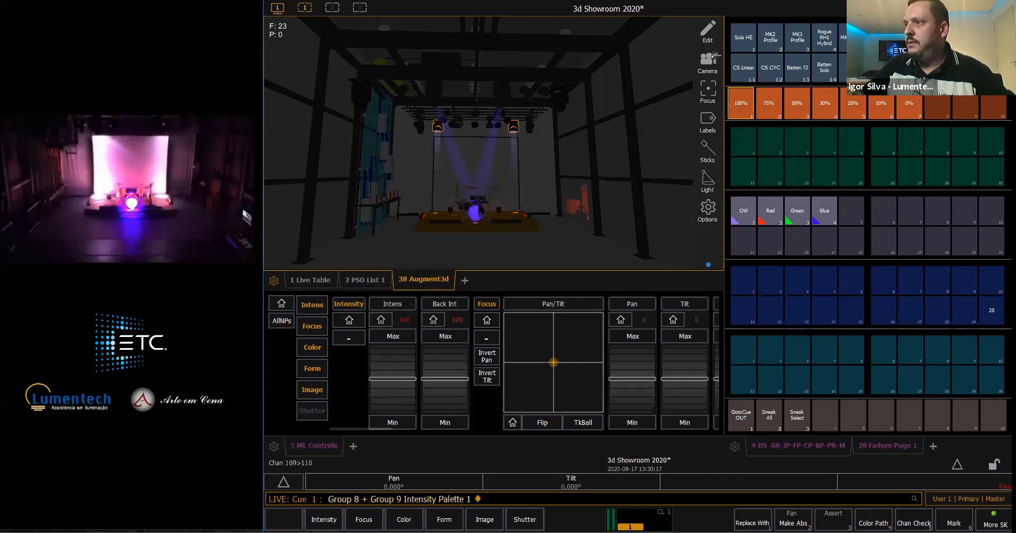
double_click(477, 202)
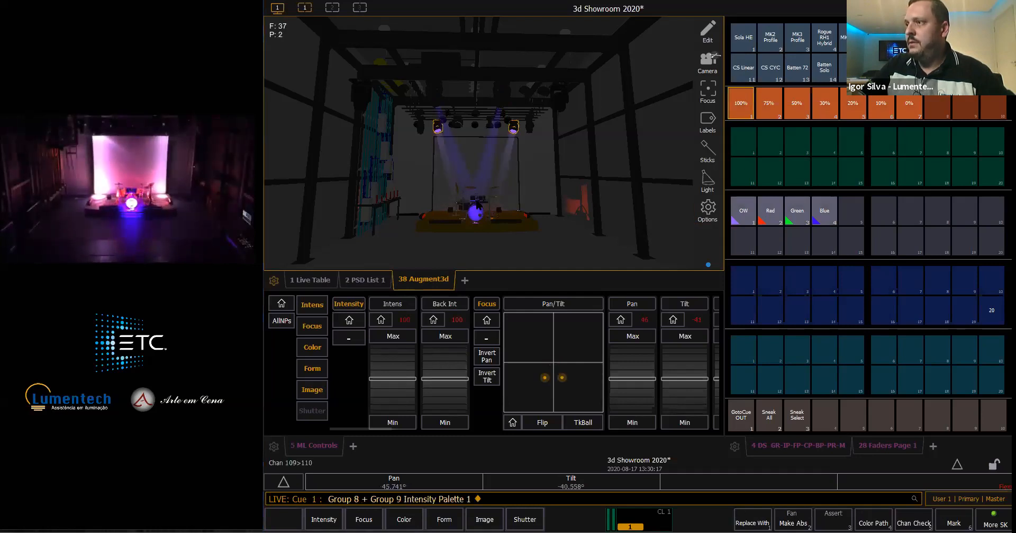
- Apply the Red color palette to groups 8 and 9 and re-aim their beams just in front of the drum kit
right_drag(485, 156, 483, 197)
mouse_move(483, 197)
middle_down()
mouse_move(486, 212)
mouse_move(487, 196)
middle_up()
click(771, 218)
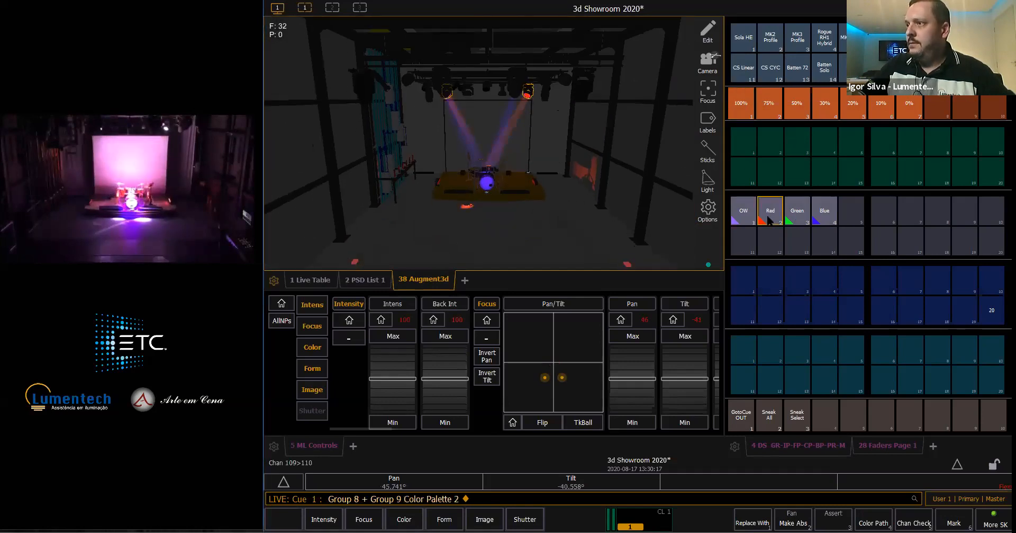
click(490, 185)
click(487, 191)
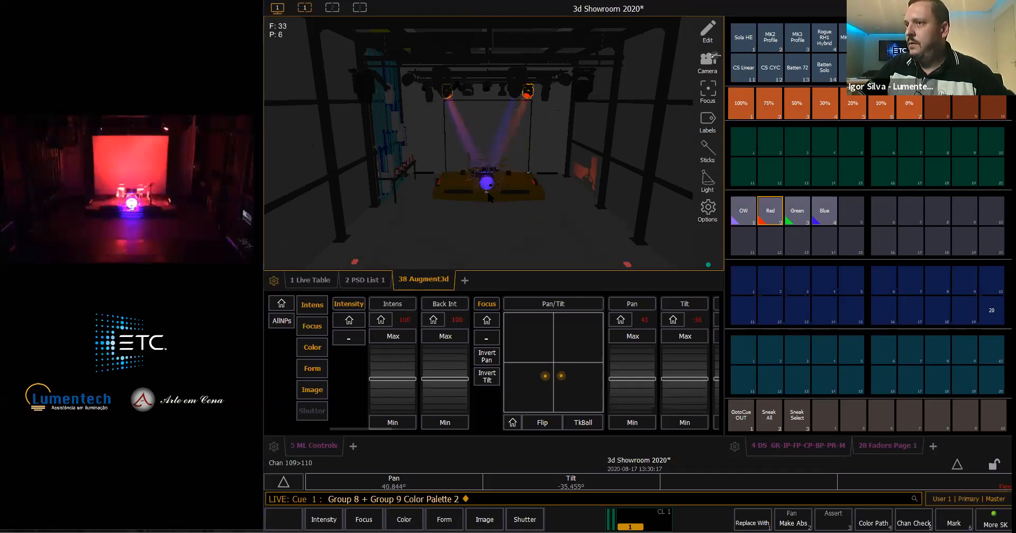
- Set groups 8 and 9 to 75% intensity and record the look as cue 2
click(798, 106)
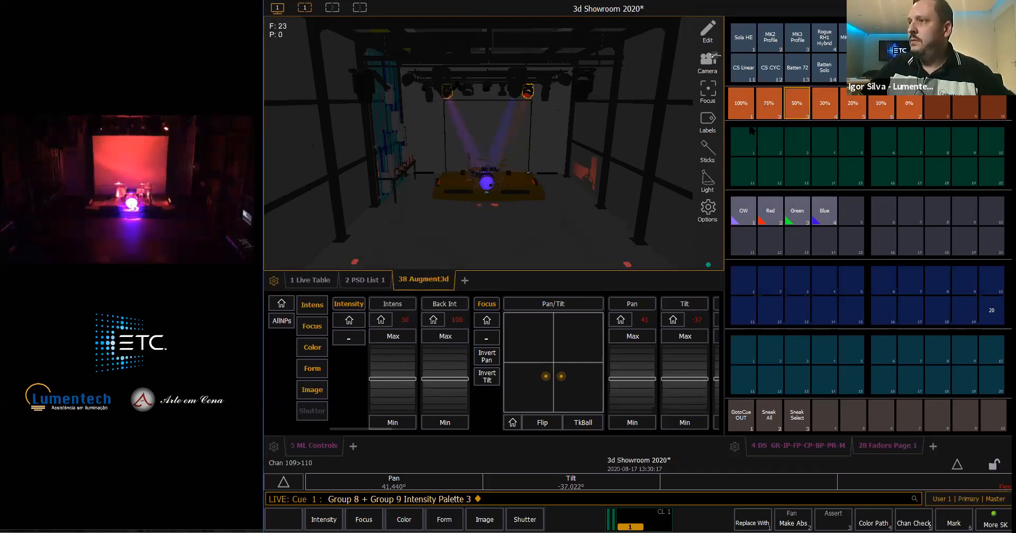
click(769, 106)
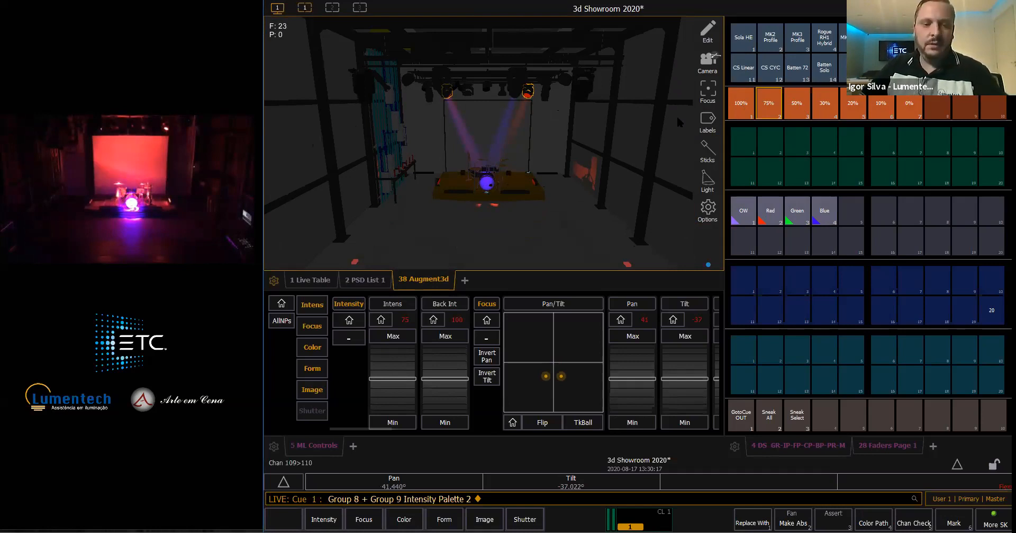
text(rd Cue2)
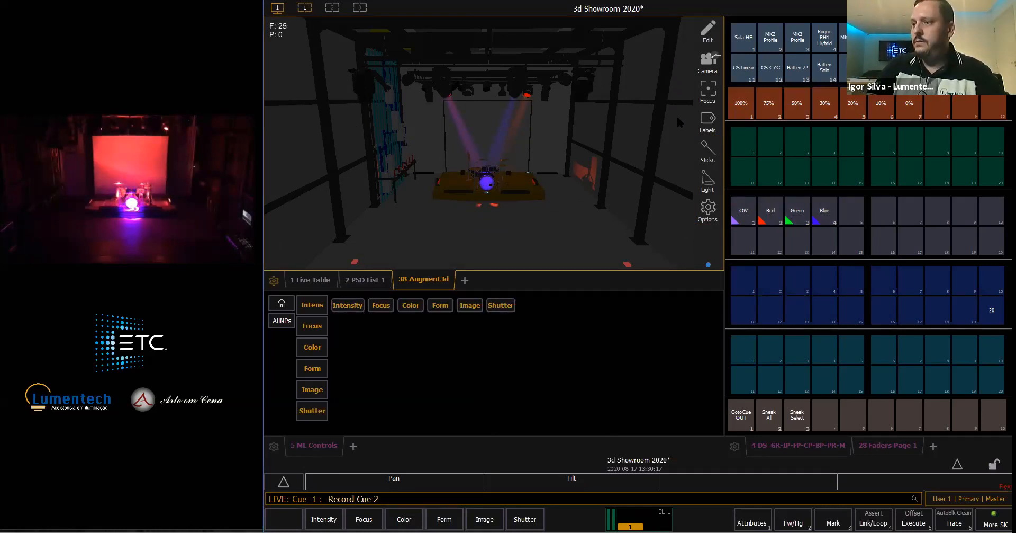
key(Return)
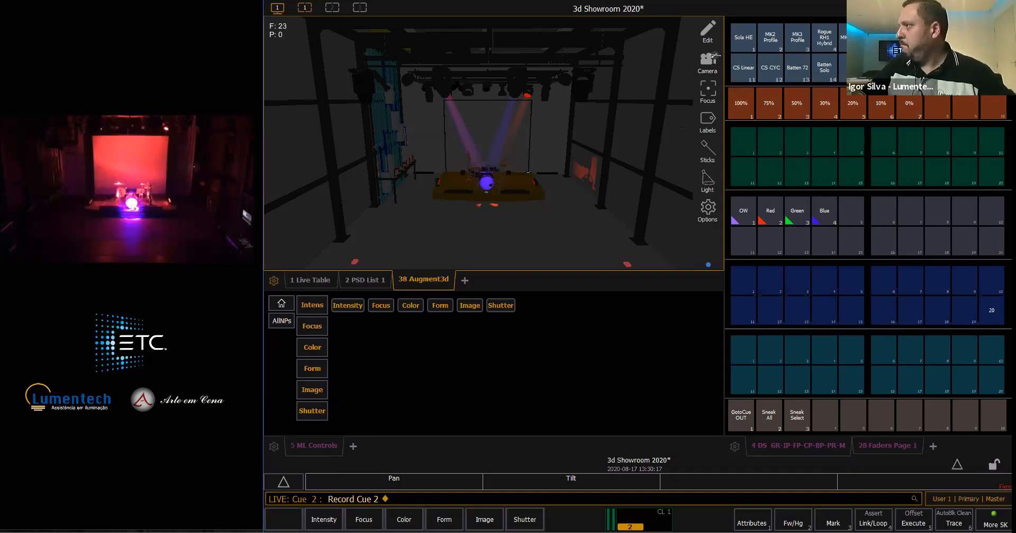
- Bring the Batten Solo group to 50%, try the Green color palette on it and settle on Blue
click(827, 68)
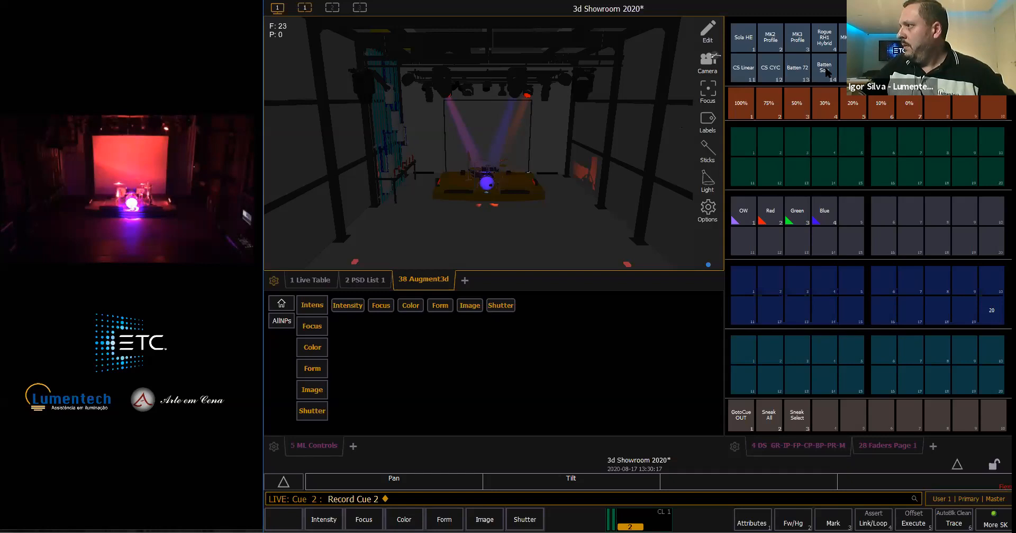
click(798, 106)
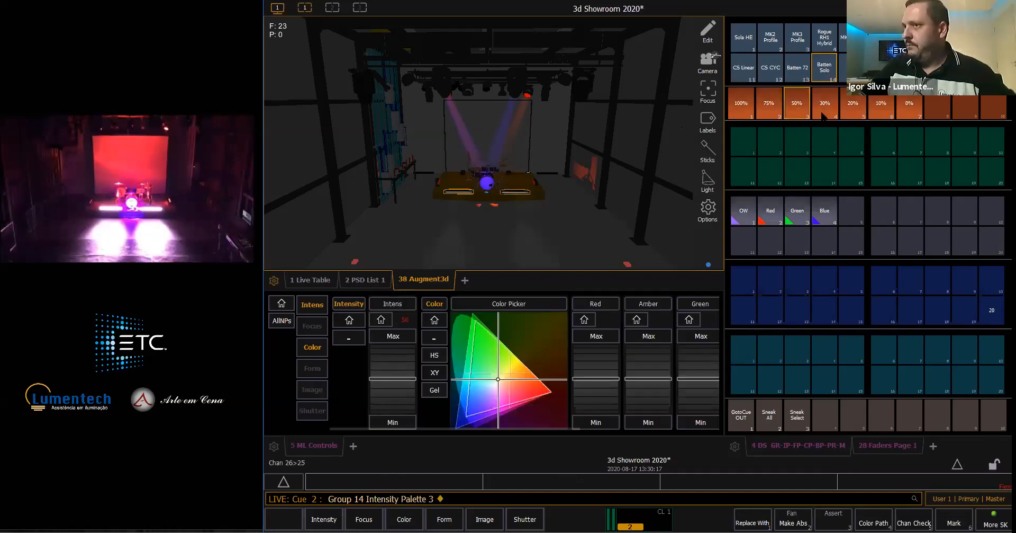
click(824, 216)
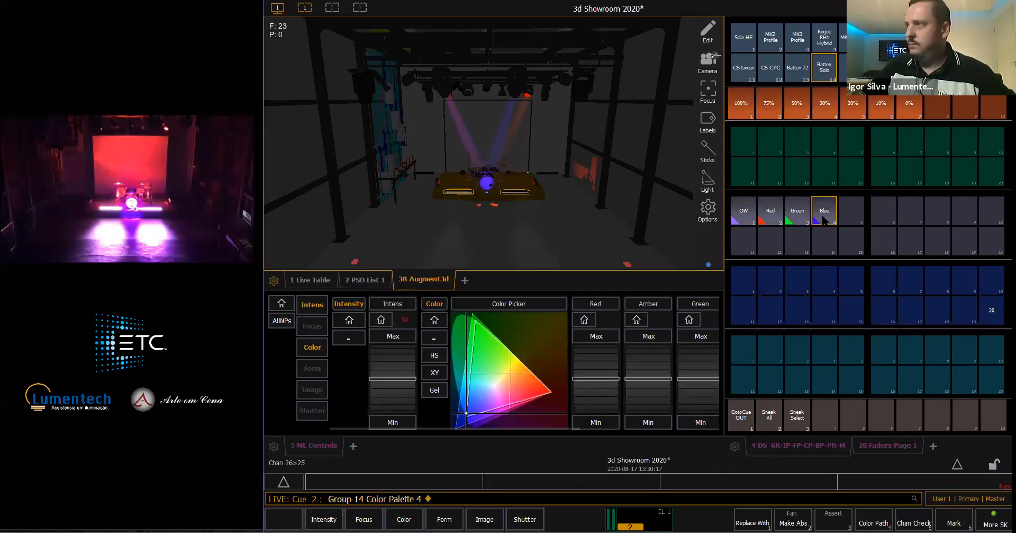
click(800, 216)
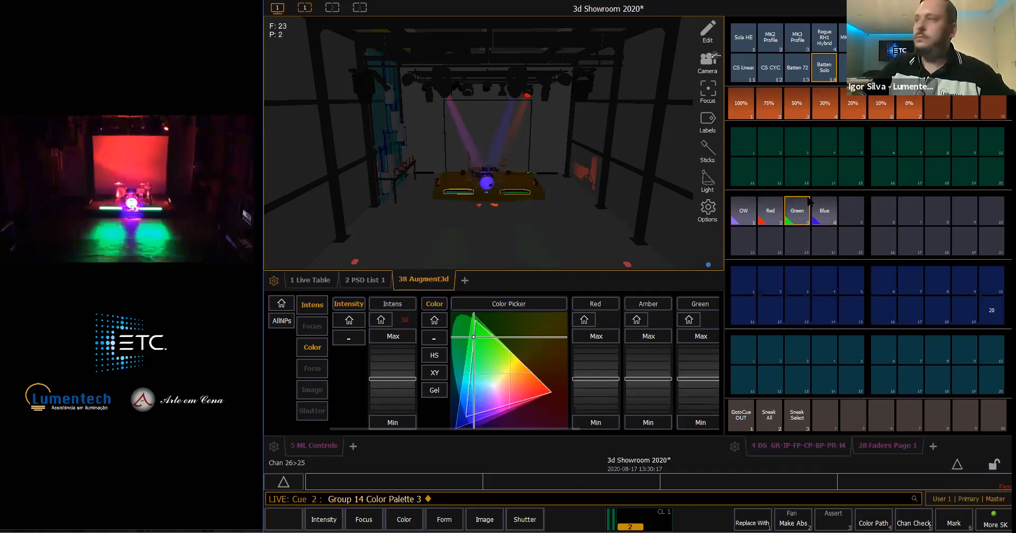
click(830, 222)
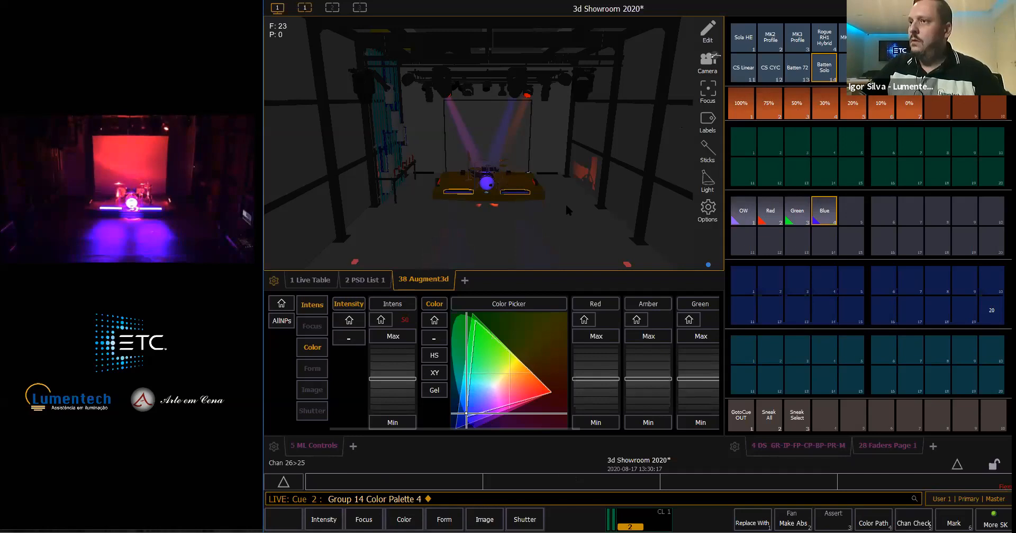
- Apply the OW color palette to the MK2 Profile group at 75% intensity and record the look as cue 3
click(760, 43)
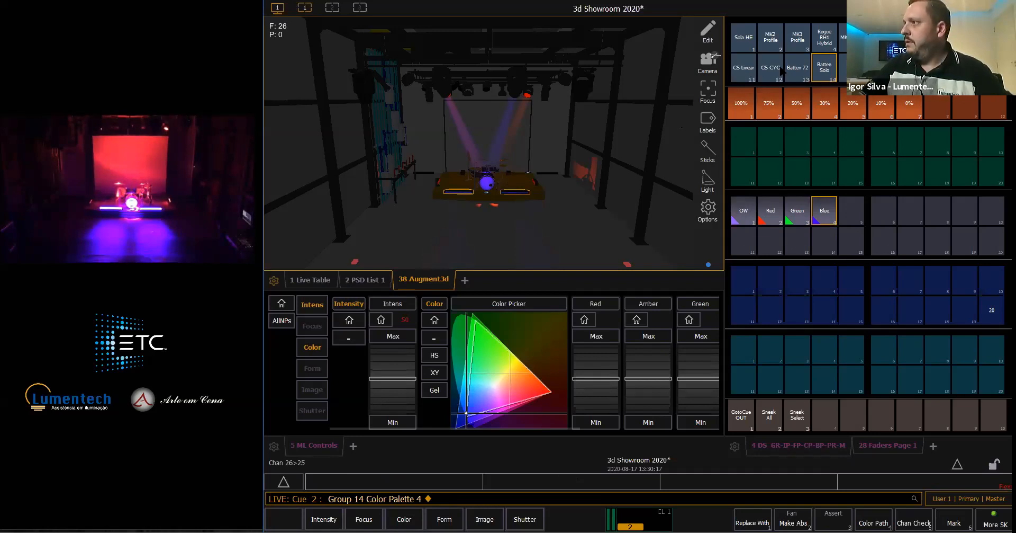
click(744, 212)
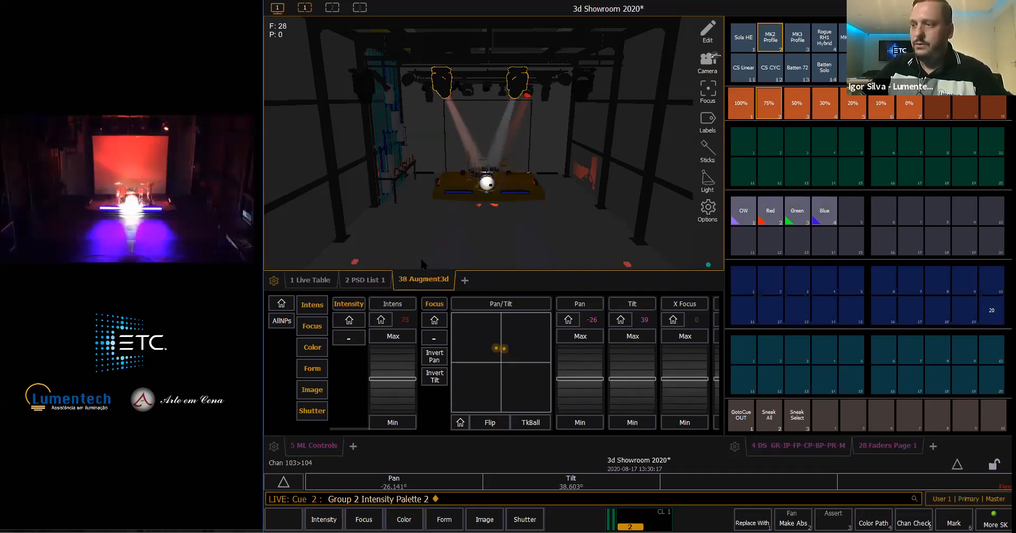
key(3)
key(Return)
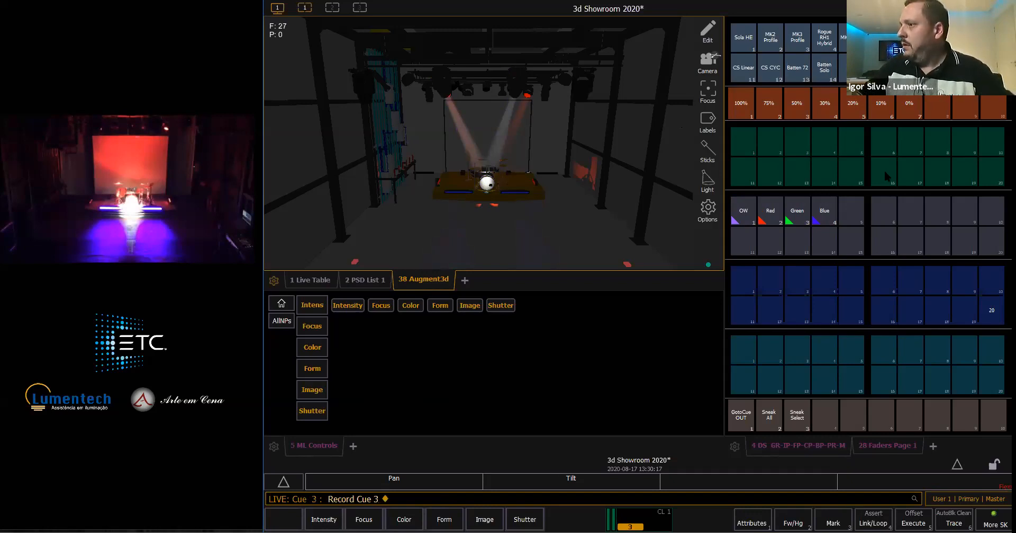
- Clear the stage with Go To Cue Out and play back cues 1, 2 and 3 in sequence
click(741, 414)
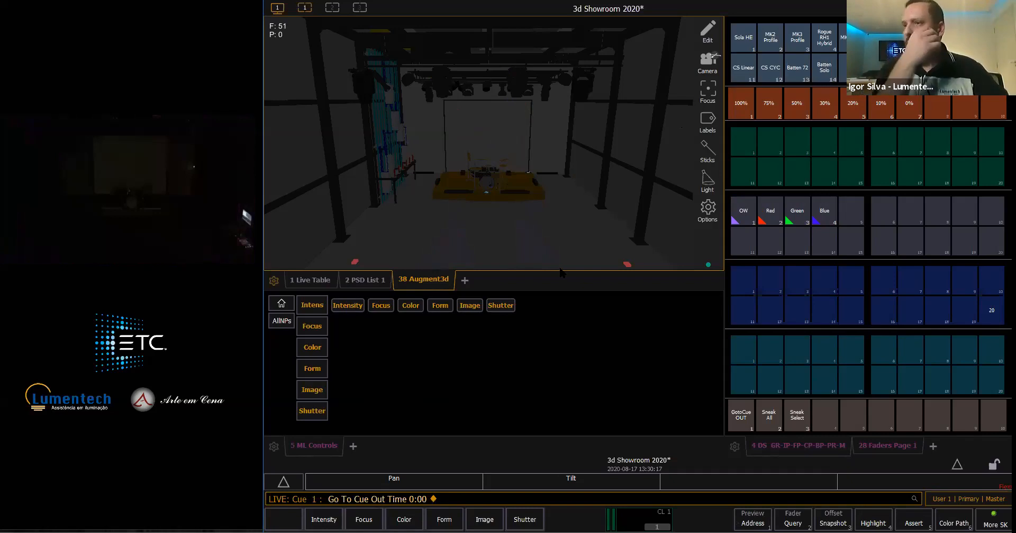
key(ctrl+F12)
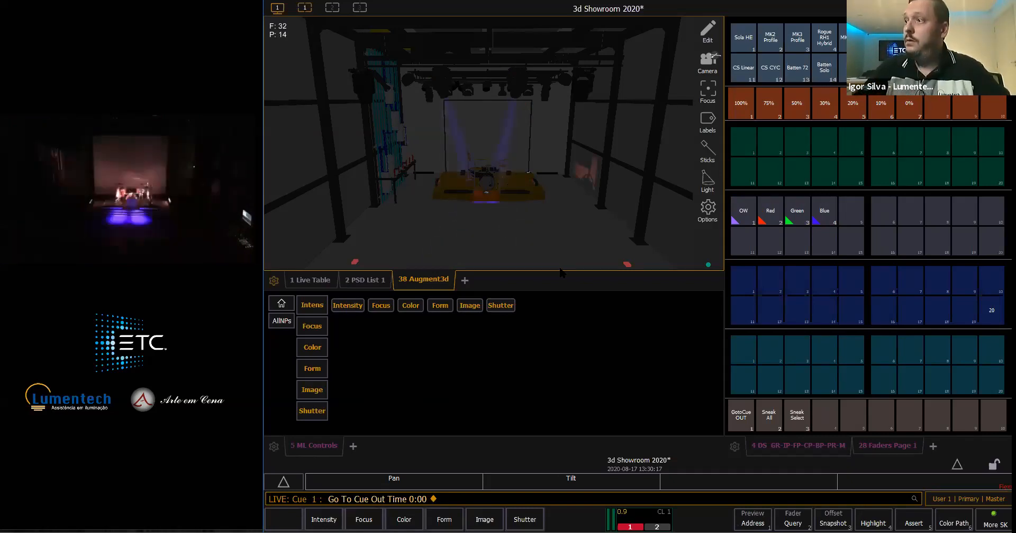
key(ctrl+space)
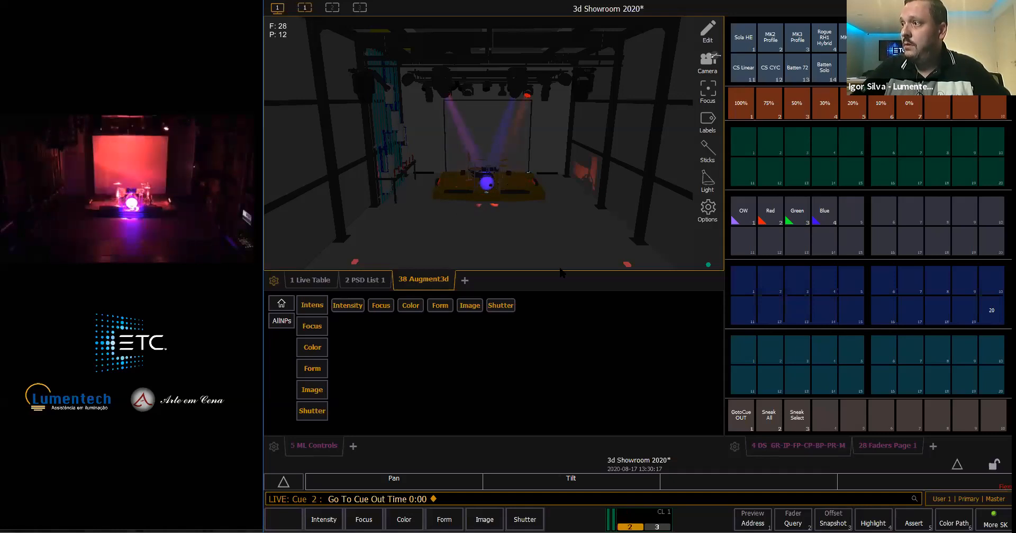
key(ctrl+F1)
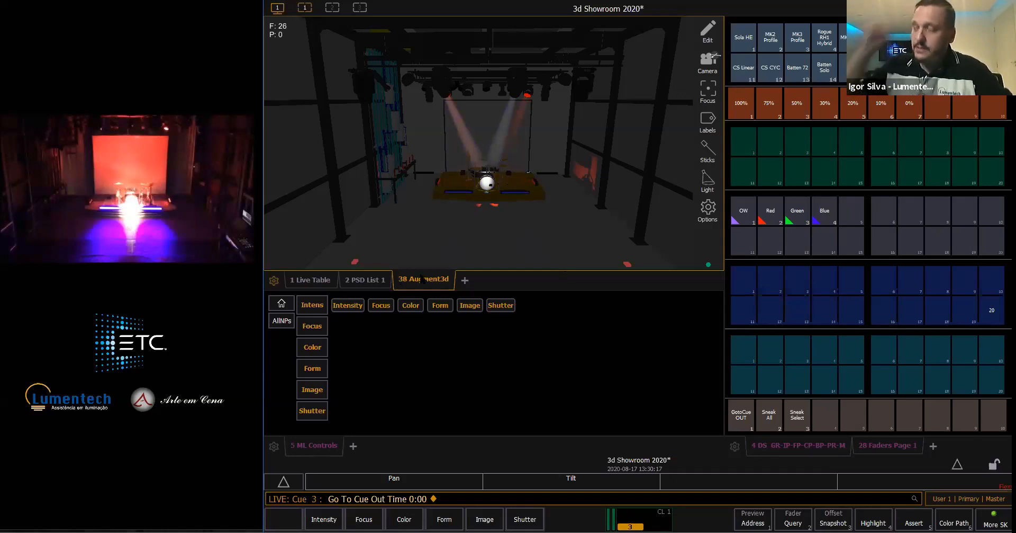
- Restart playback from Go To Cue Out into cue 1 and turn on the Pending Cue preview for the 3D view
click(742, 416)
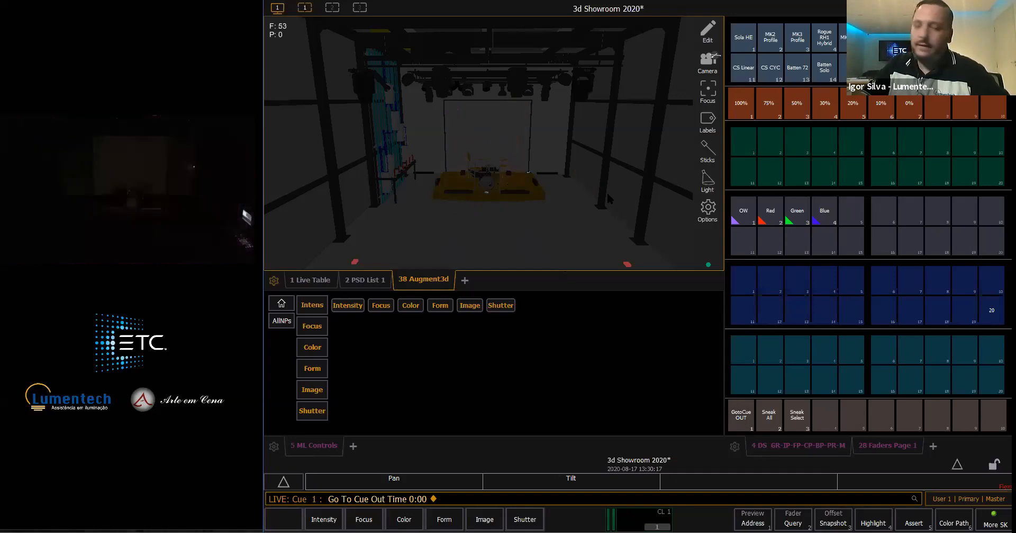
key(F12)
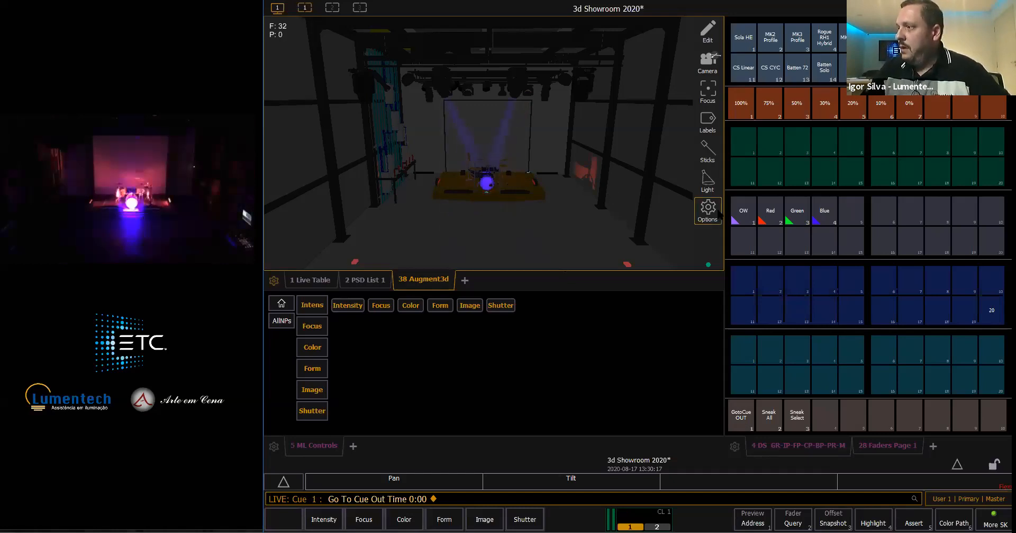
click(719, 211)
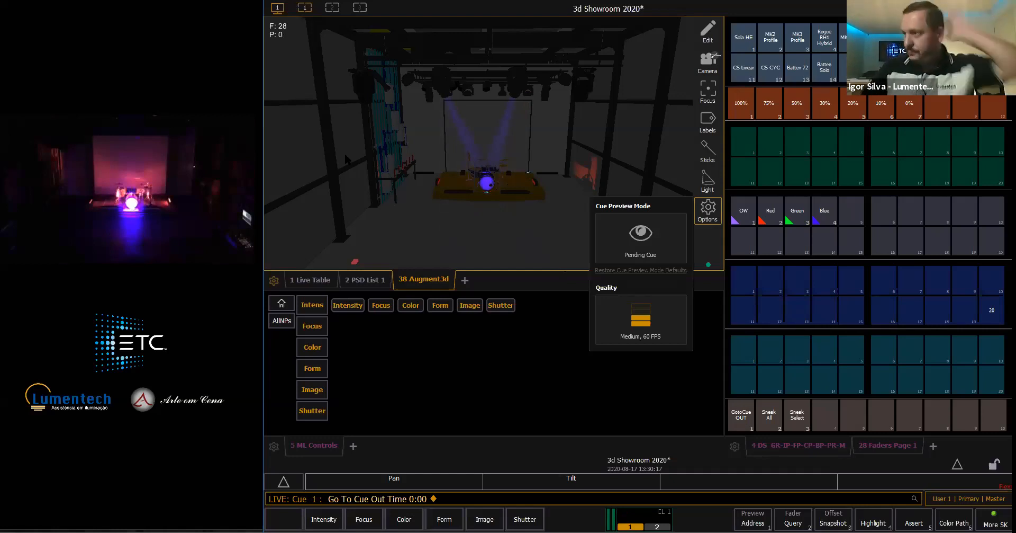
click(642, 234)
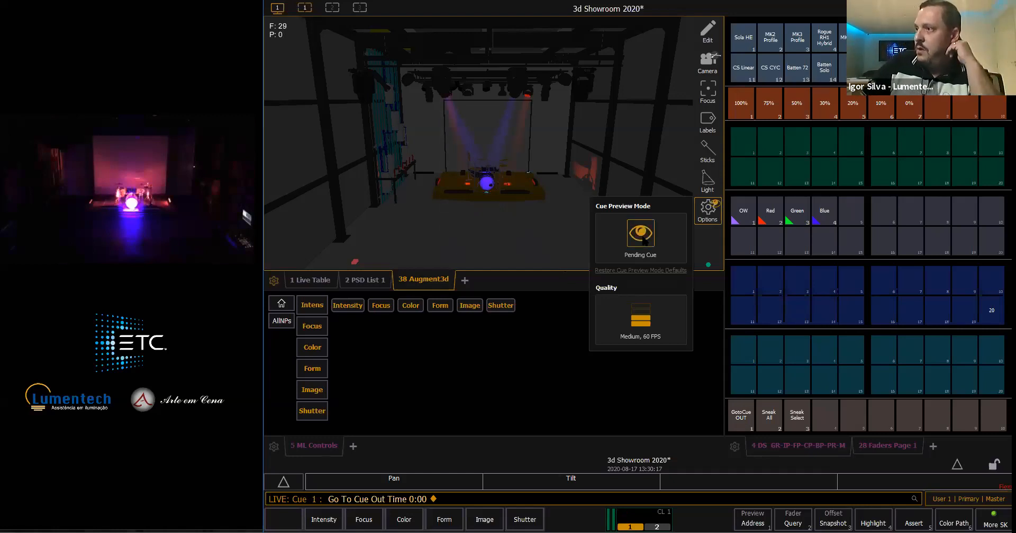
click(425, 127)
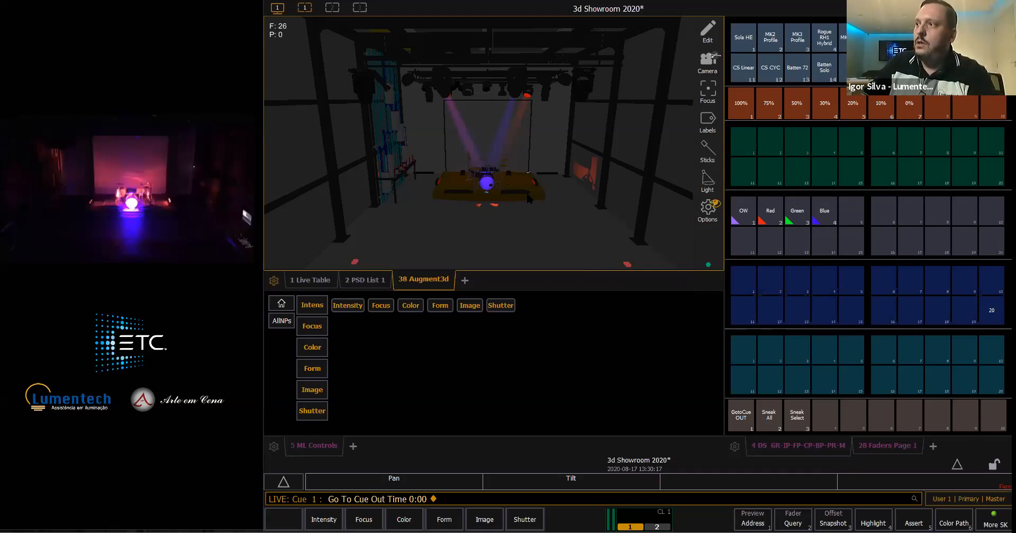
- Advance to cue 2 with the preview active and switch the Pending Cue preview off again
key(ctrl+space)
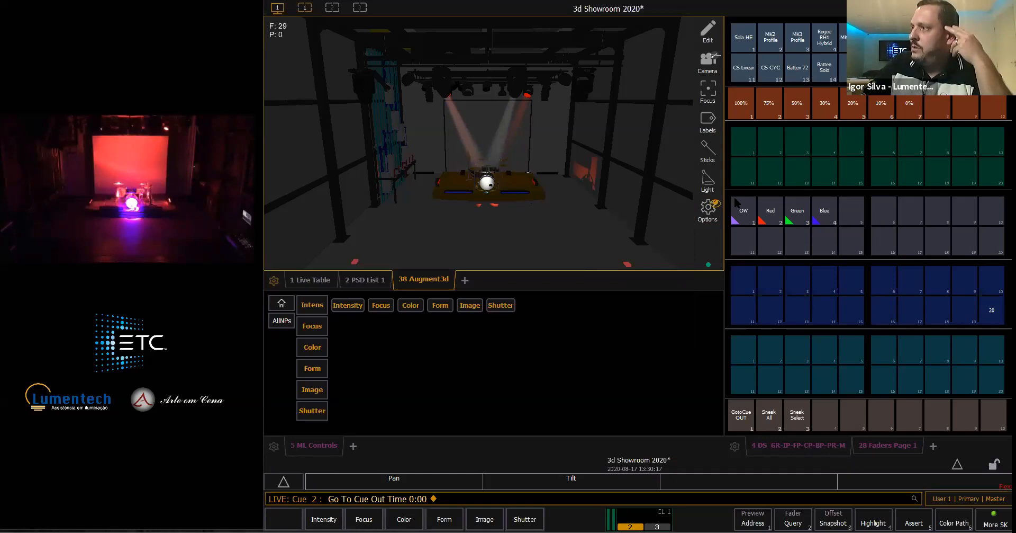
click(708, 209)
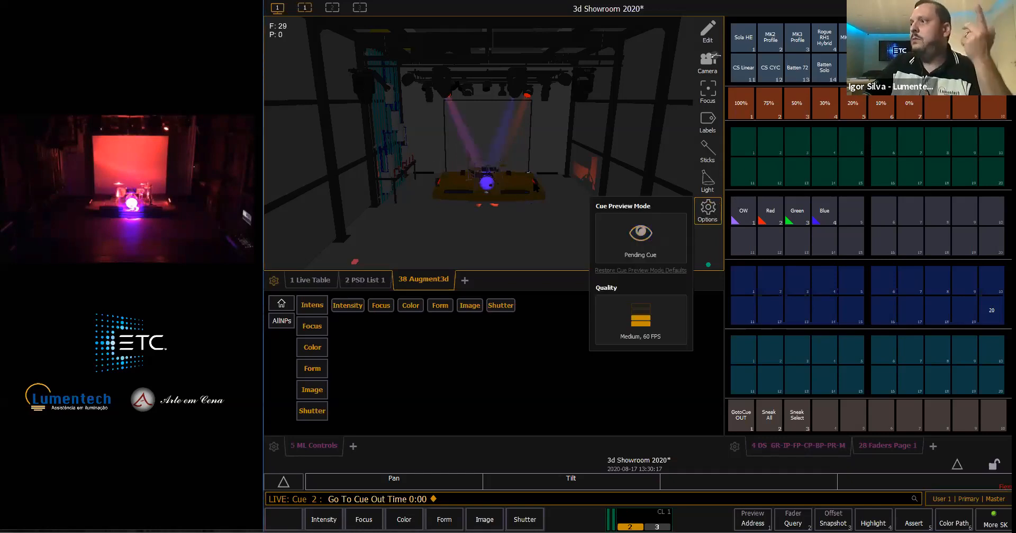
click(555, 233)
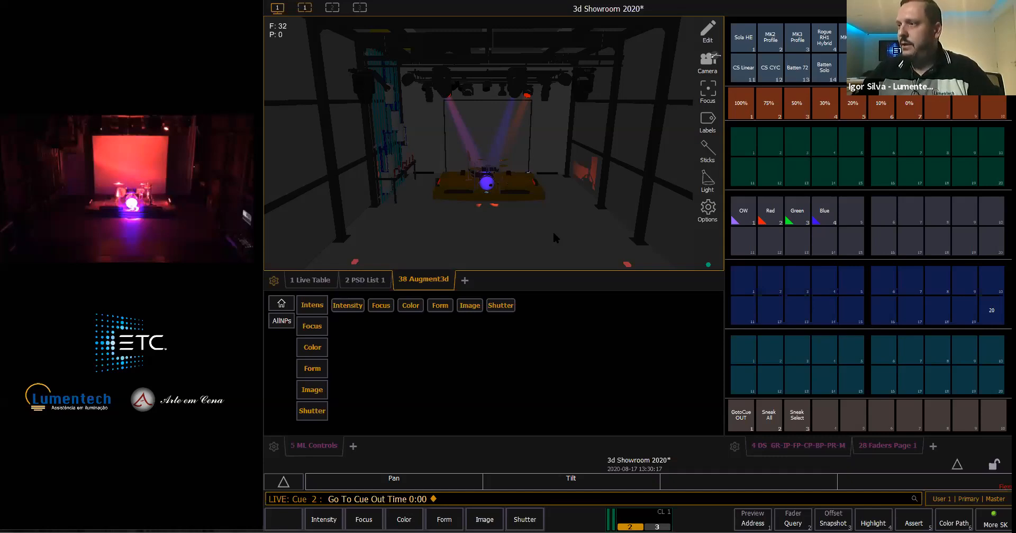
- Run cue 3, go back to cue 2 and show cue 3 in the blind Augment3d view
key(F12)
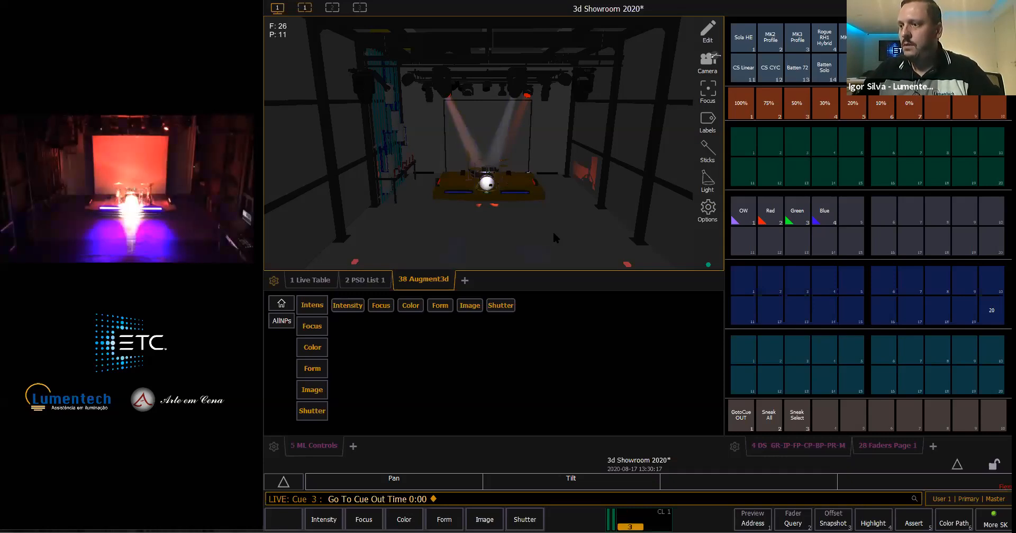
key(F11)
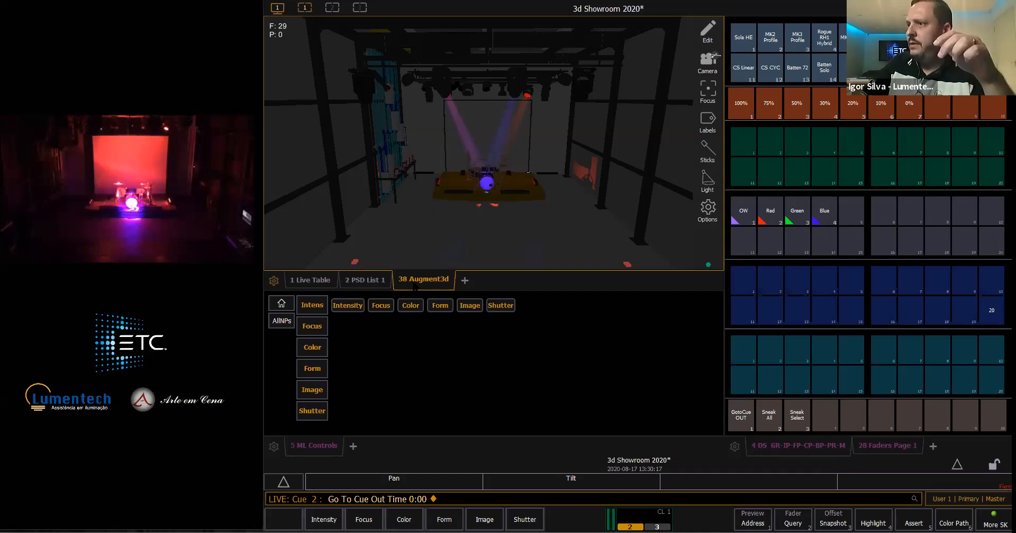
key(F2)
click(434, 282)
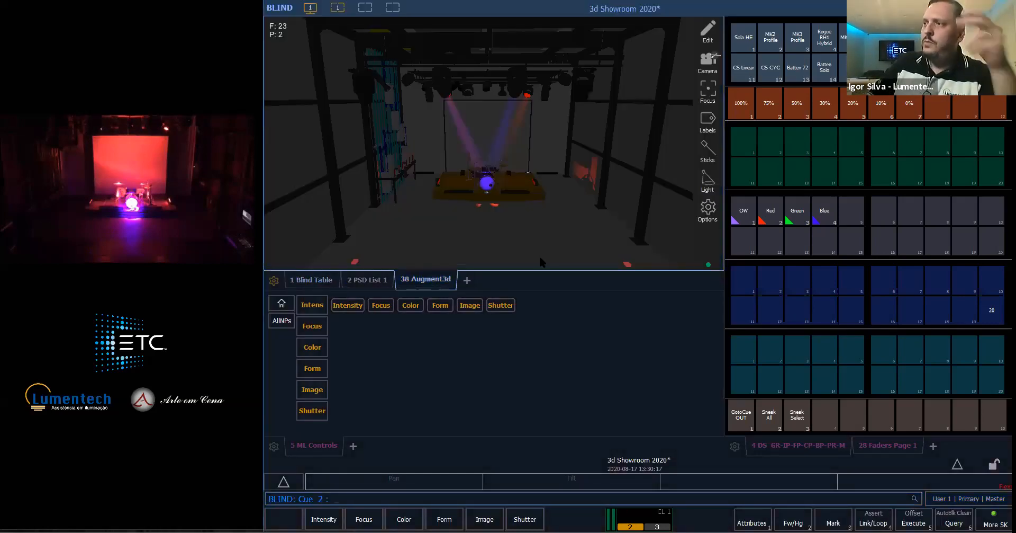
key(Page_Down)
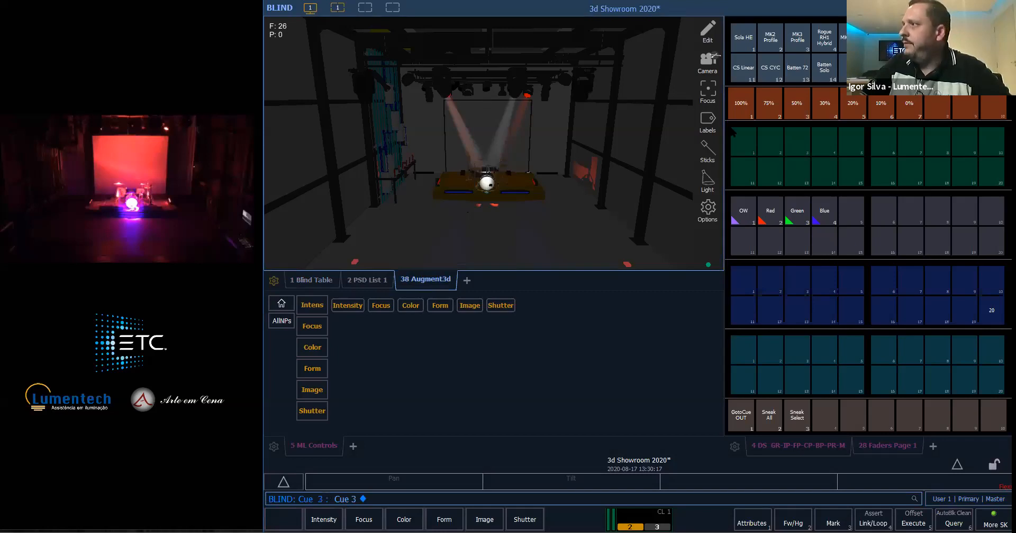
- Apply the Green color palette to the MK2 Profile and Batten Solo groups in cue 3 in blind
click(771, 43)
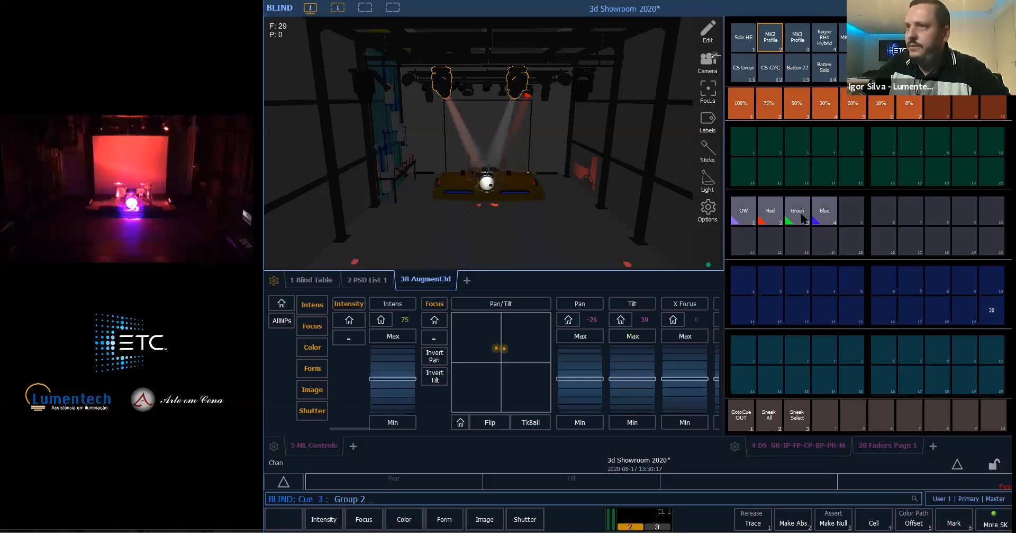
click(802, 216)
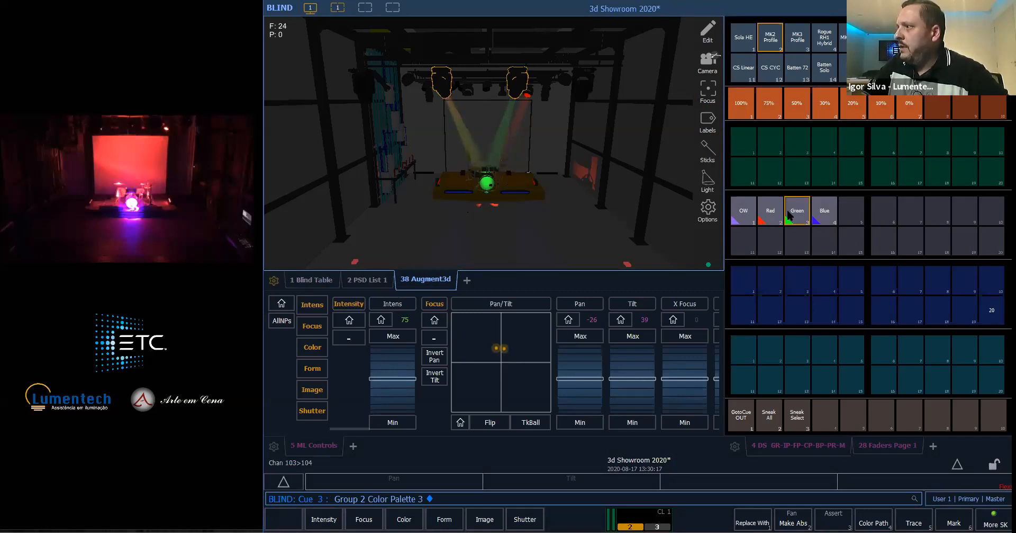
click(824, 68)
click(787, 221)
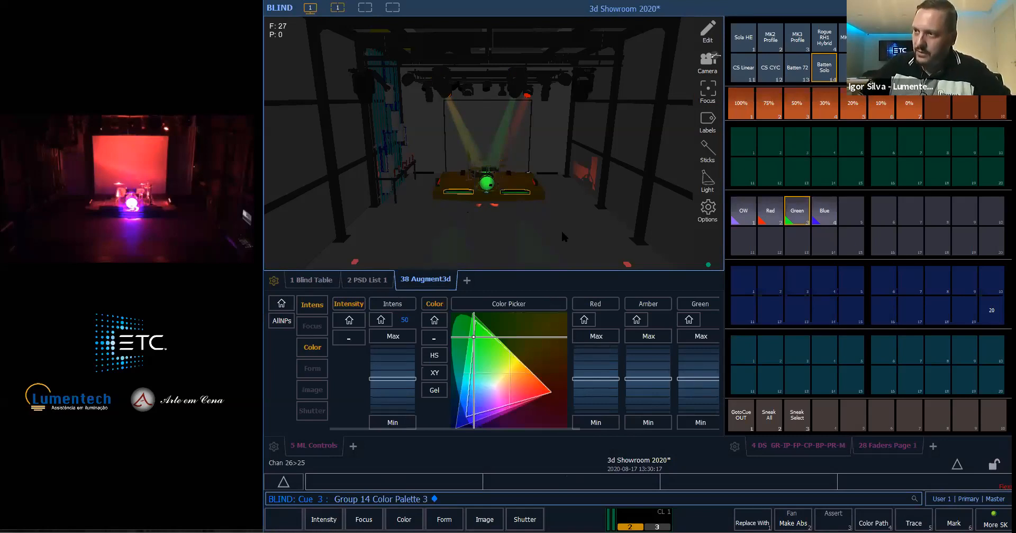
- Return to the live Augment3d view, run the edited cue 3 and clear the stage with Go To Cue Out
key(F1)
click(430, 284)
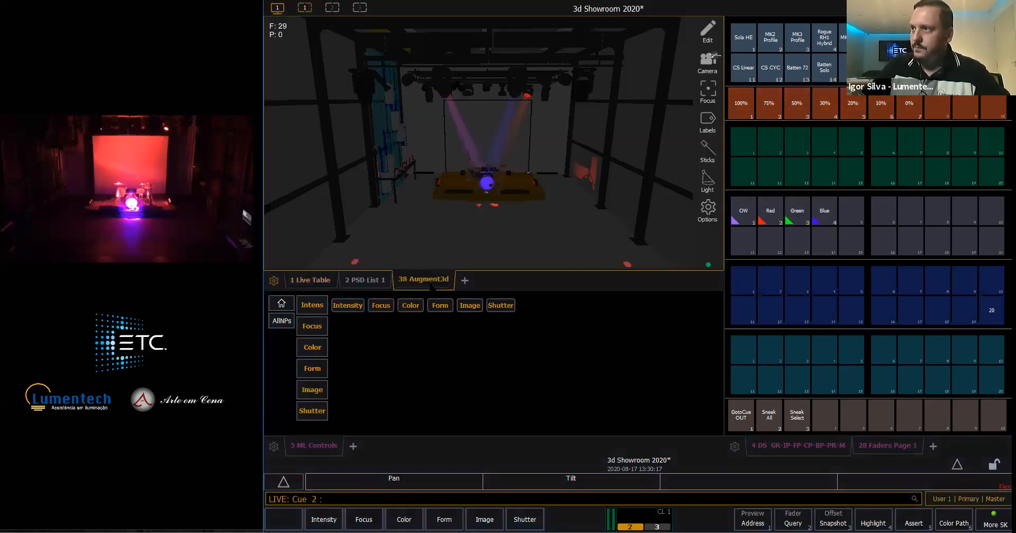
key(F12)
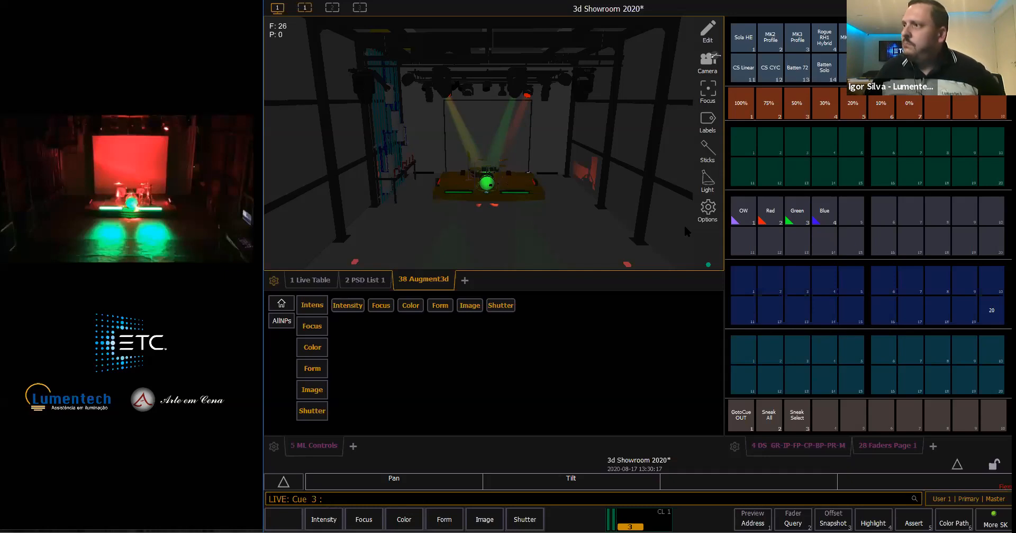
click(742, 414)
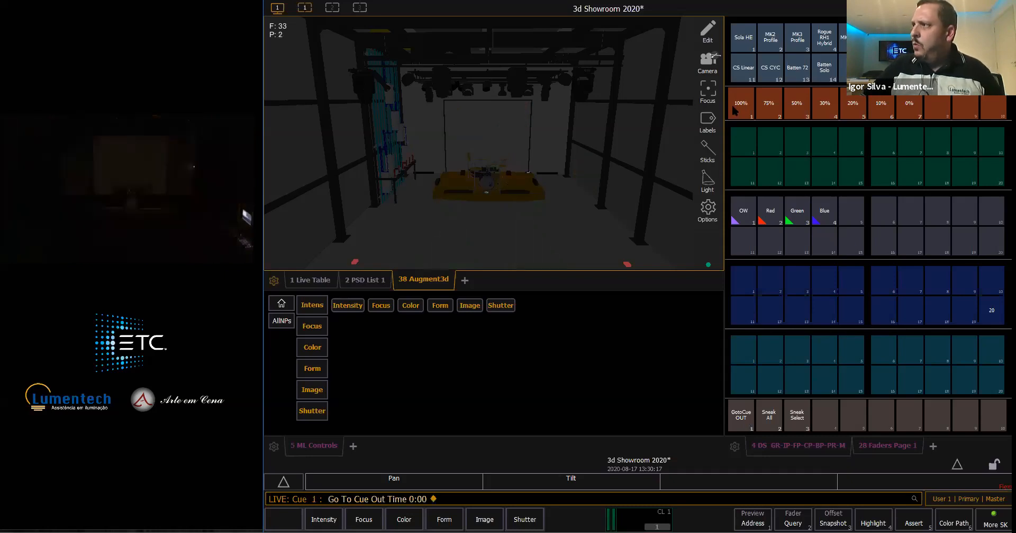
- Bring the MK2 Profile group to 100% to compare its beams live, and clear the stage with Go To Cue Out
click(781, 42)
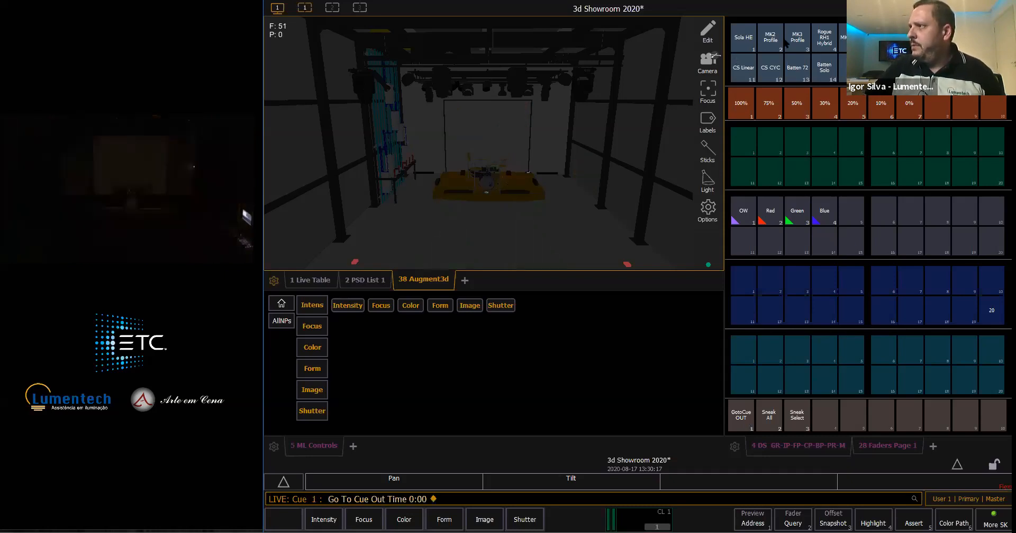
click(746, 102)
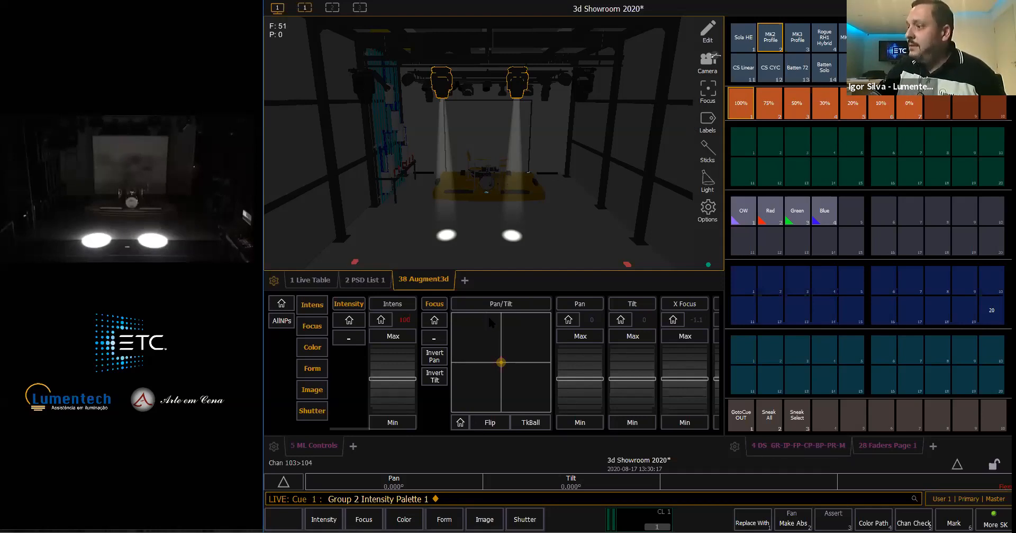
click(747, 417)
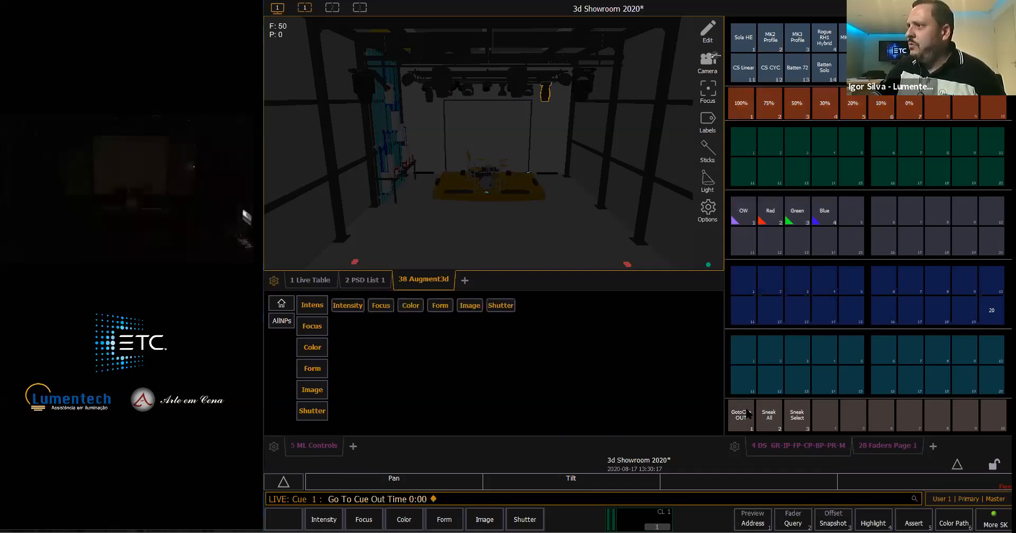
- Bring channel 108 to 100%, then lower it to 30%
click(740, 113)
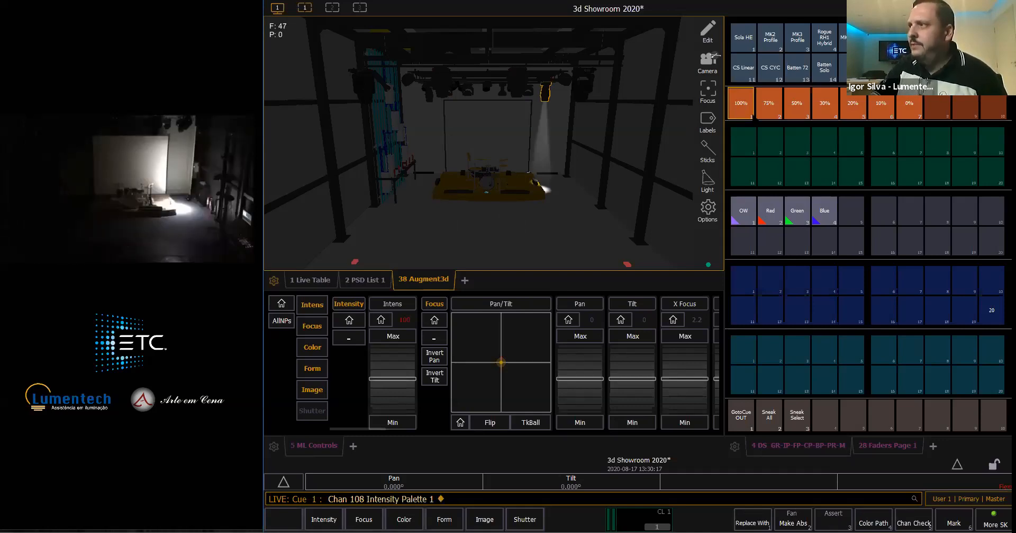
click(821, 103)
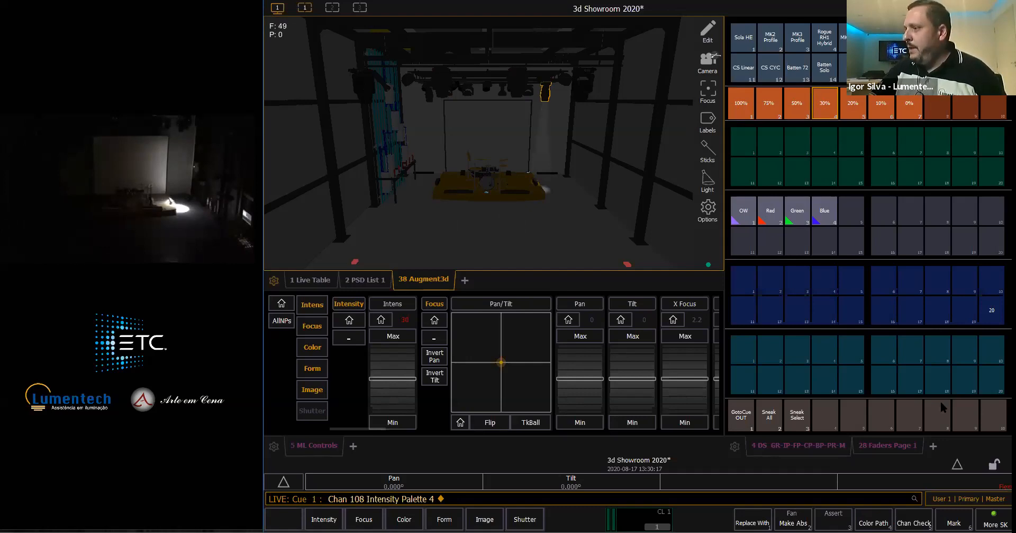
- Clear the stage with Go To Cue Out and select the moving head fixture, channel 103, in the 3D view
click(734, 424)
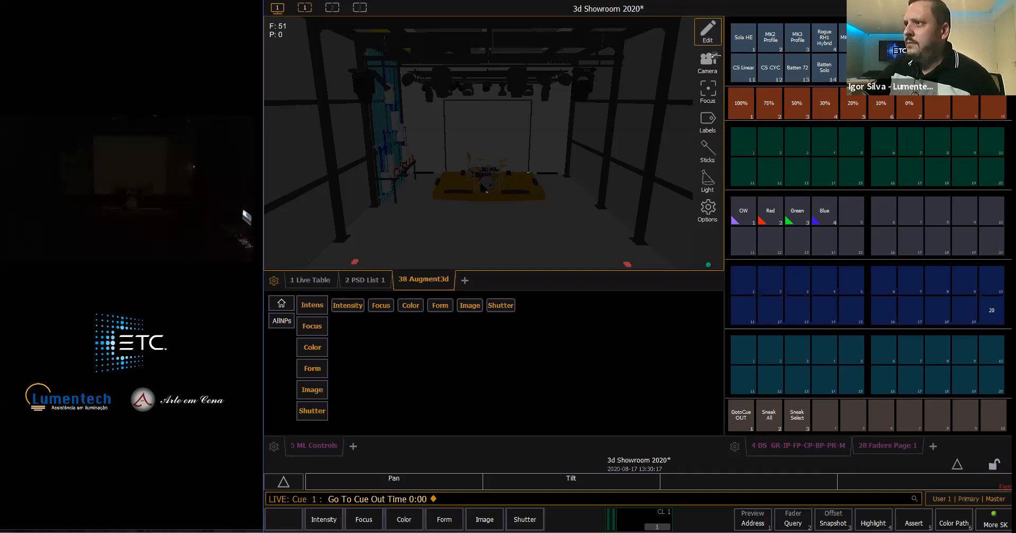
scroll(481, 182, up, 1)
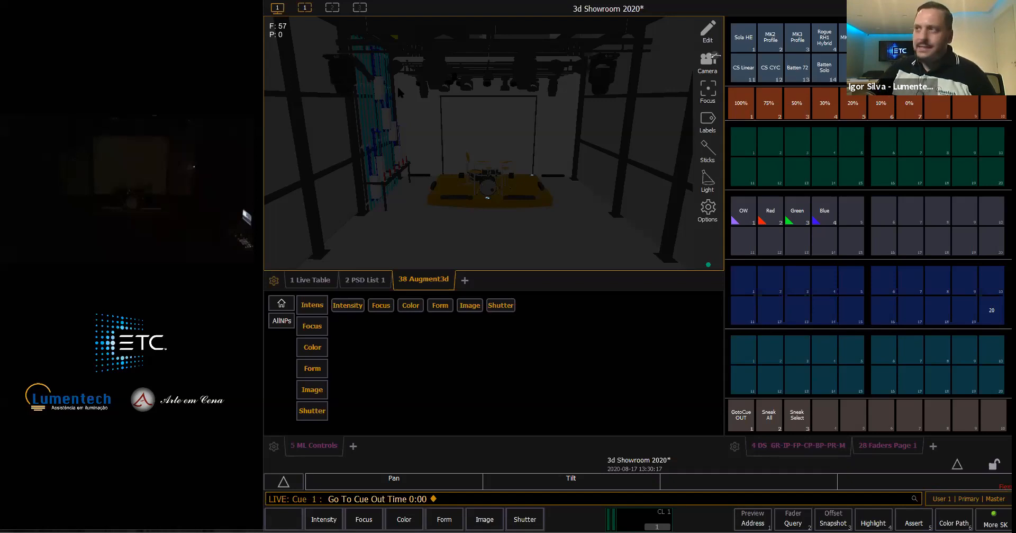
click(435, 98)
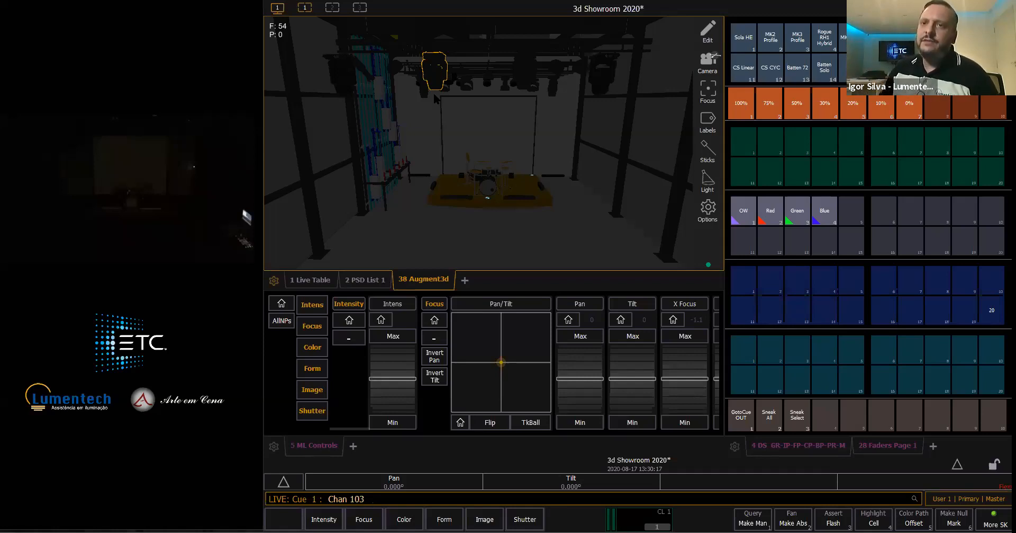
- Select channel 108 in the 3D view, bring it to 100% to compare its beam live, and release it with Sneak
click(554, 92)
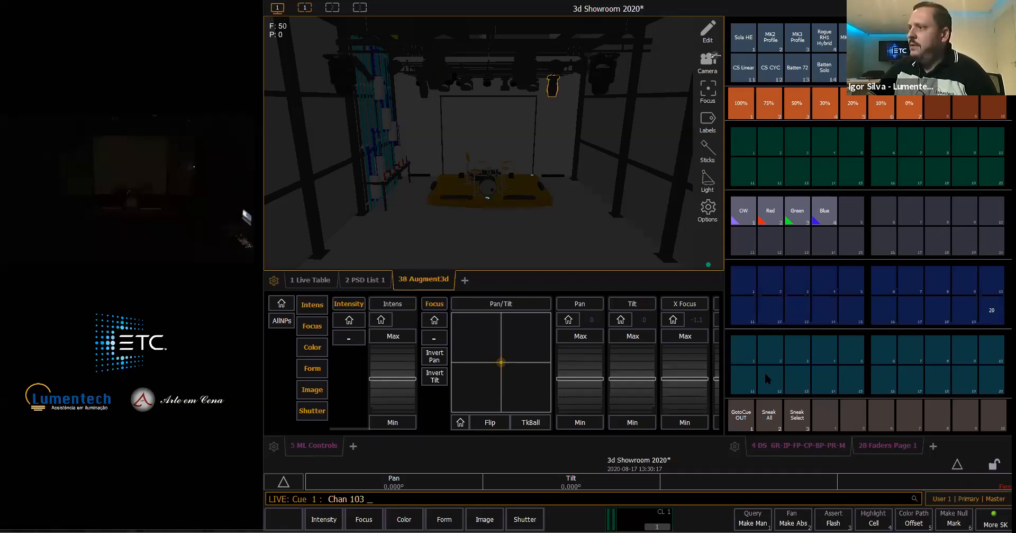
click(740, 92)
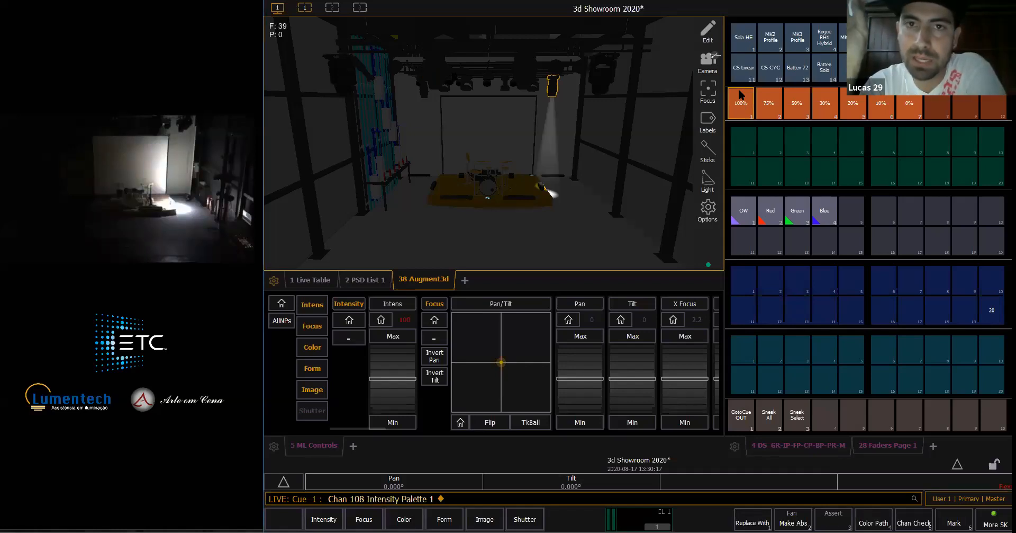
key(BackSpace)
key(n)
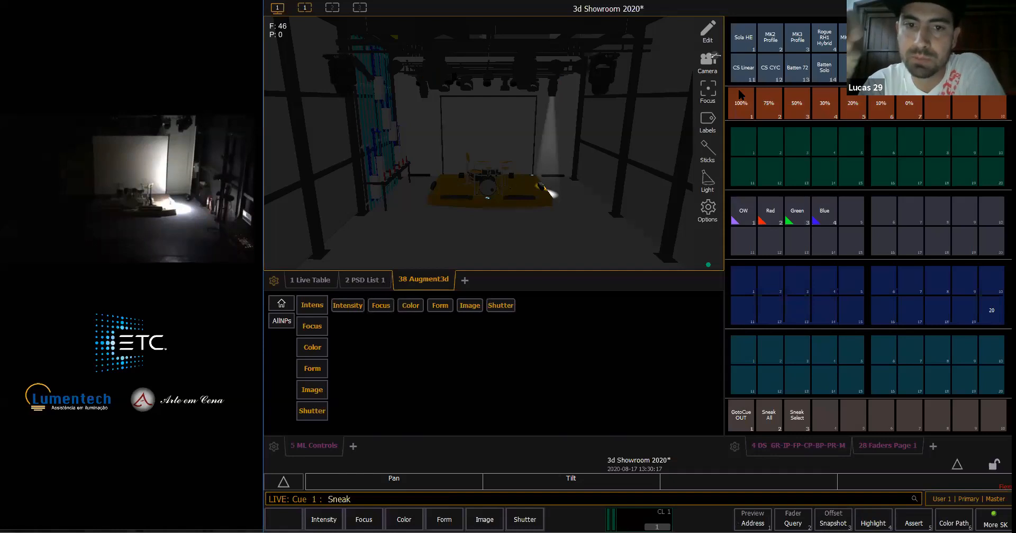
key(Return)
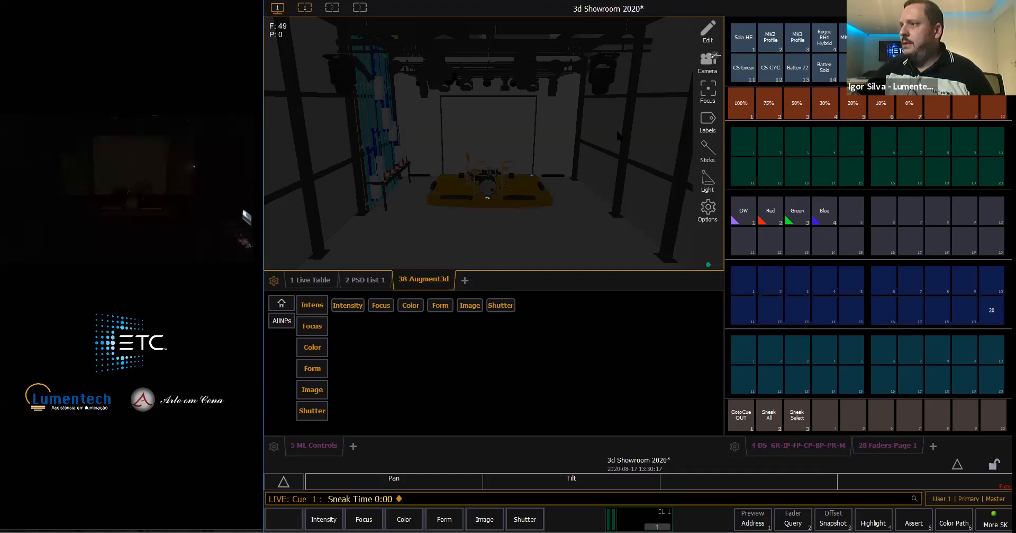
- Examine the red markers on the floor in front of the stage platform in the 3D room
scroll(618, 136, down, 3)
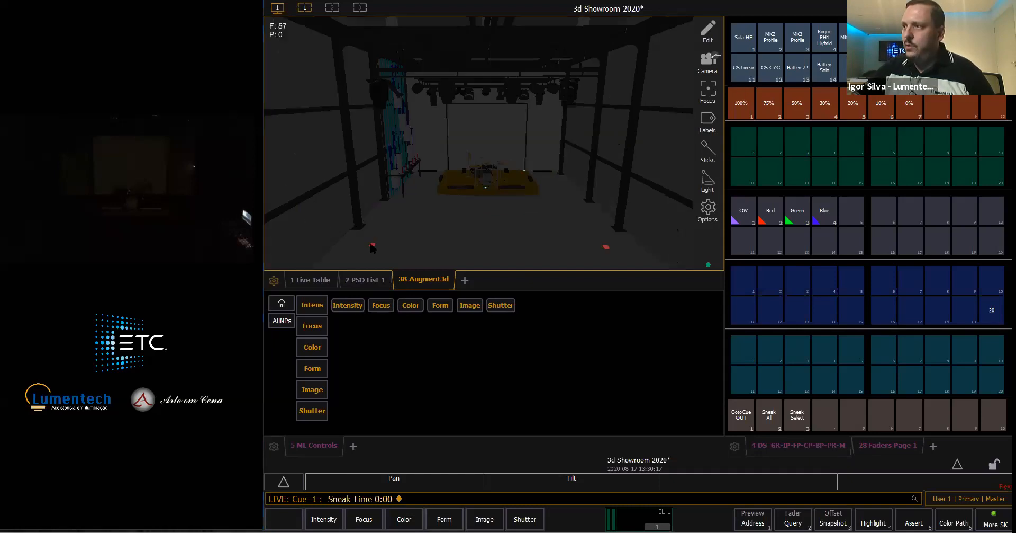
right_drag(392, 195, 395, 122)
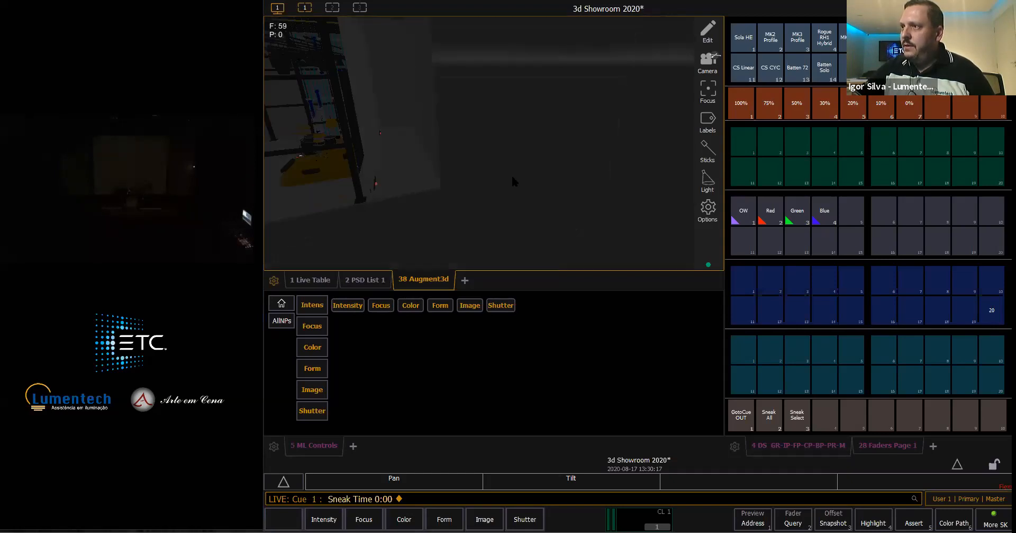
right_drag(358, 161, 474, 186)
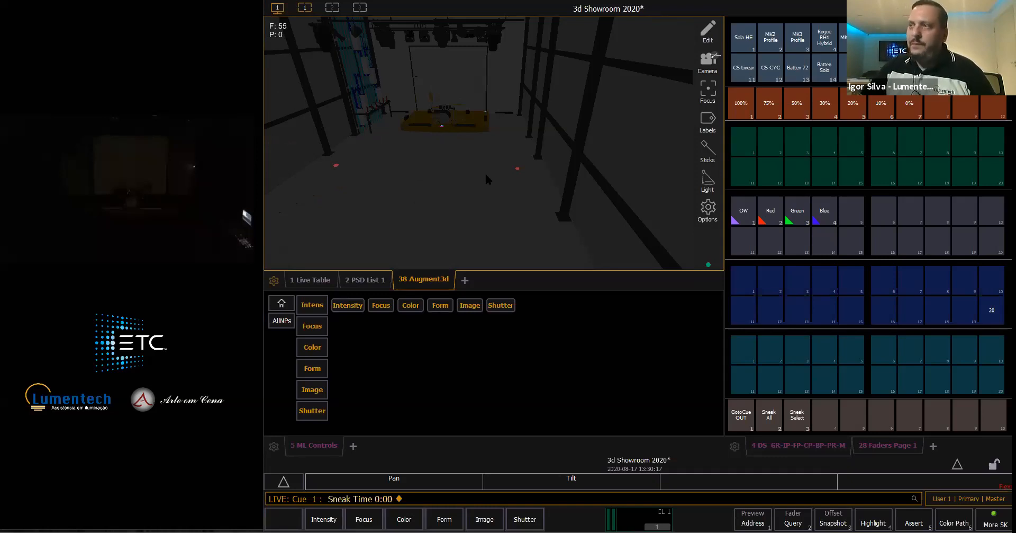
drag(486, 176, 491, 178)
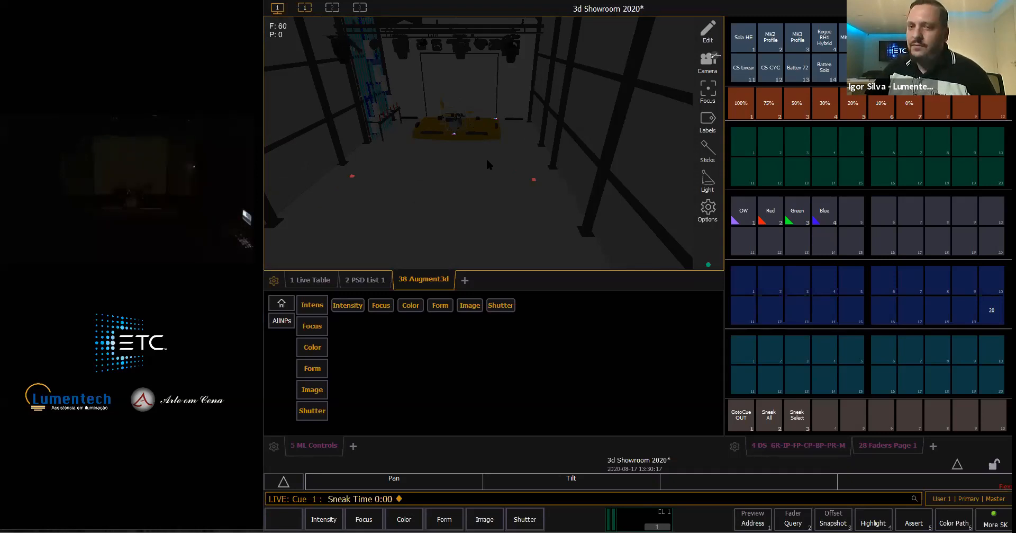
right_drag(481, 172, 481, 173)
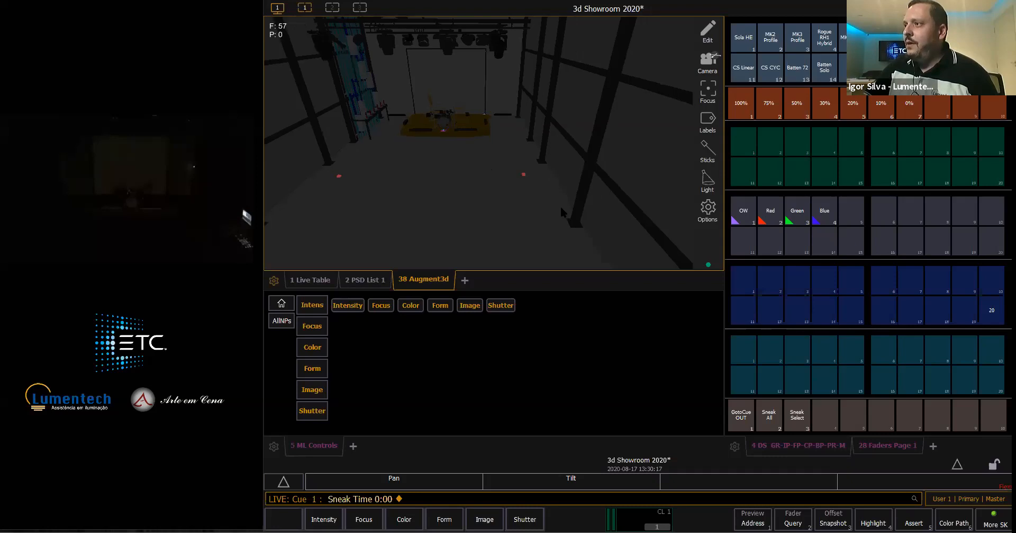
drag(561, 208, 516, 221)
scroll(517, 220, up, 2)
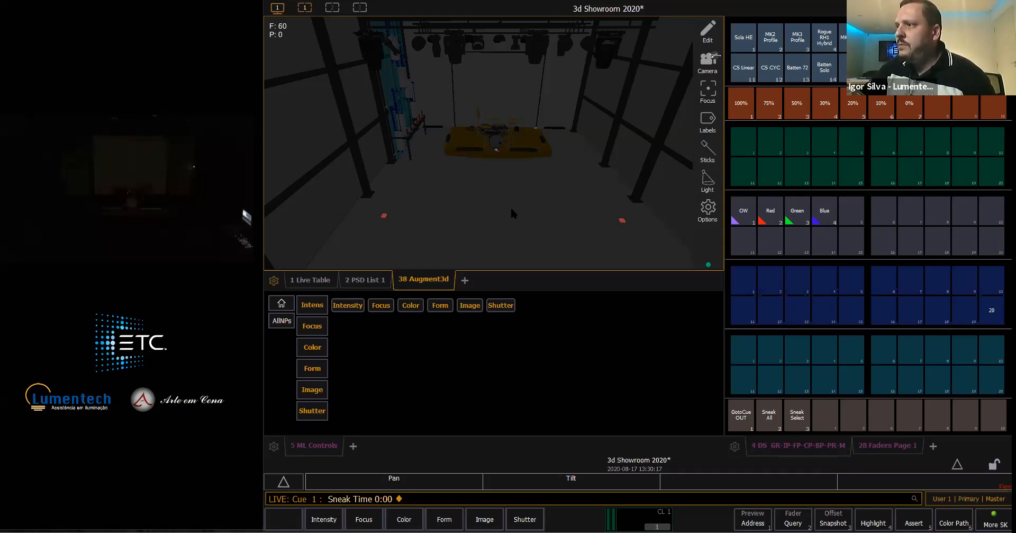
- Examine the marker in front of the bass drum up close, from above and from a wide view of the room
scroll(512, 209, up, 5)
scroll(504, 180, up, 5)
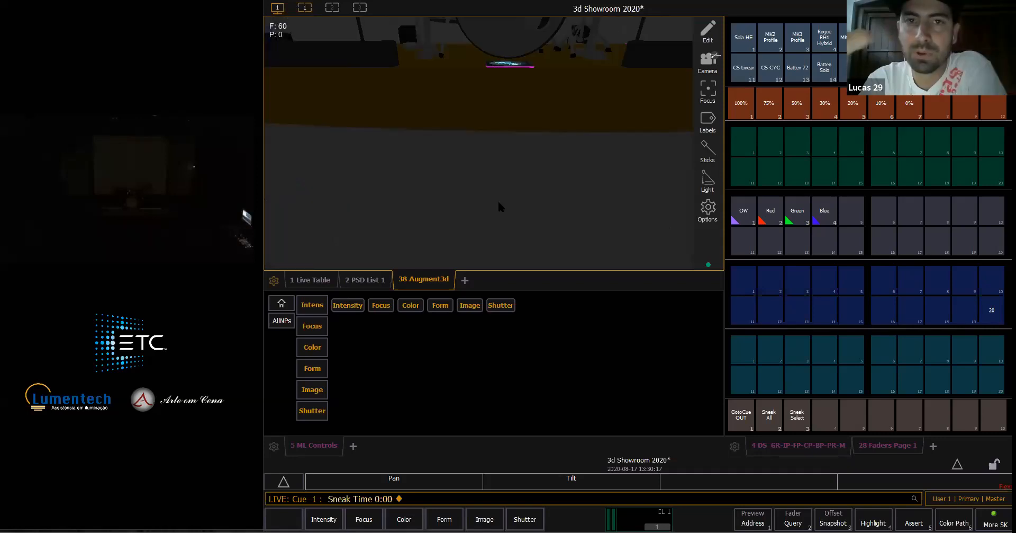
scroll(498, 199, up, 3)
scroll(504, 168, down, 5)
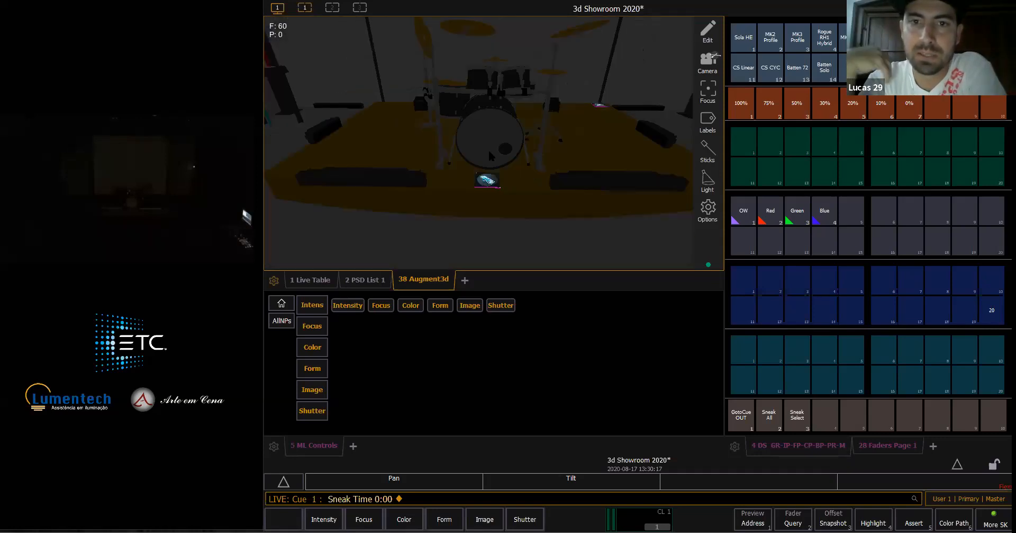
scroll(488, 148, down, 3)
middle_drag(496, 189, 500, 162)
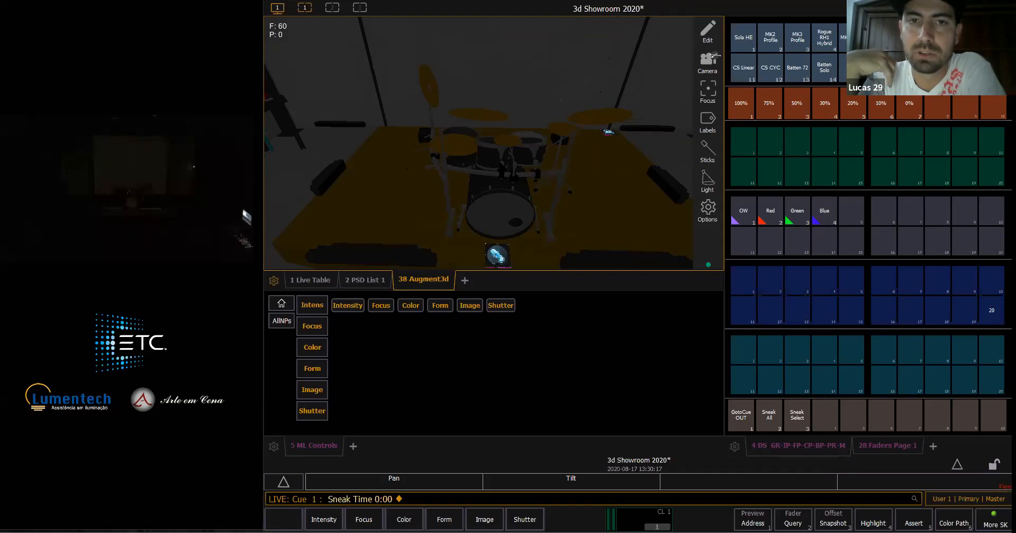
scroll(500, 203, down, 4)
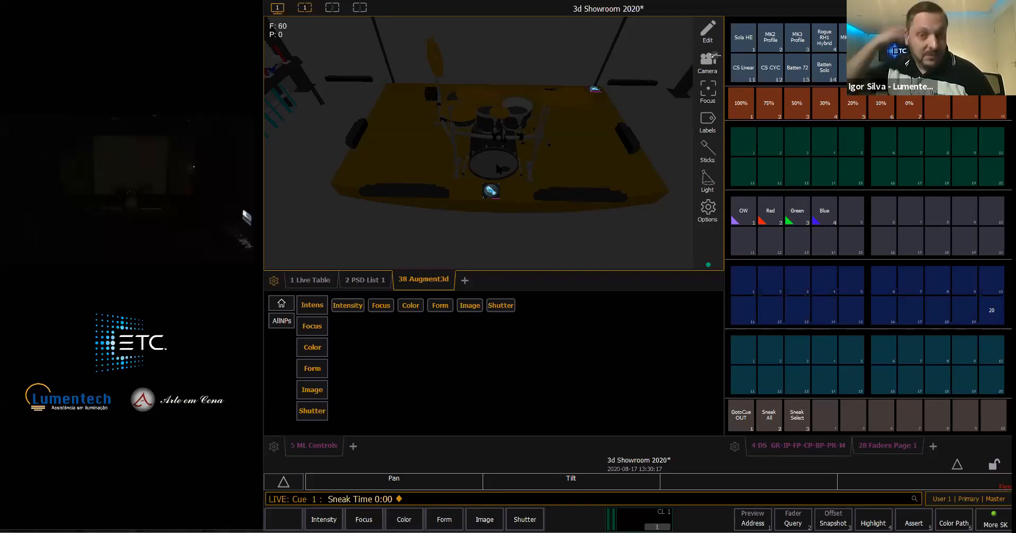
scroll(497, 169, down, 3)
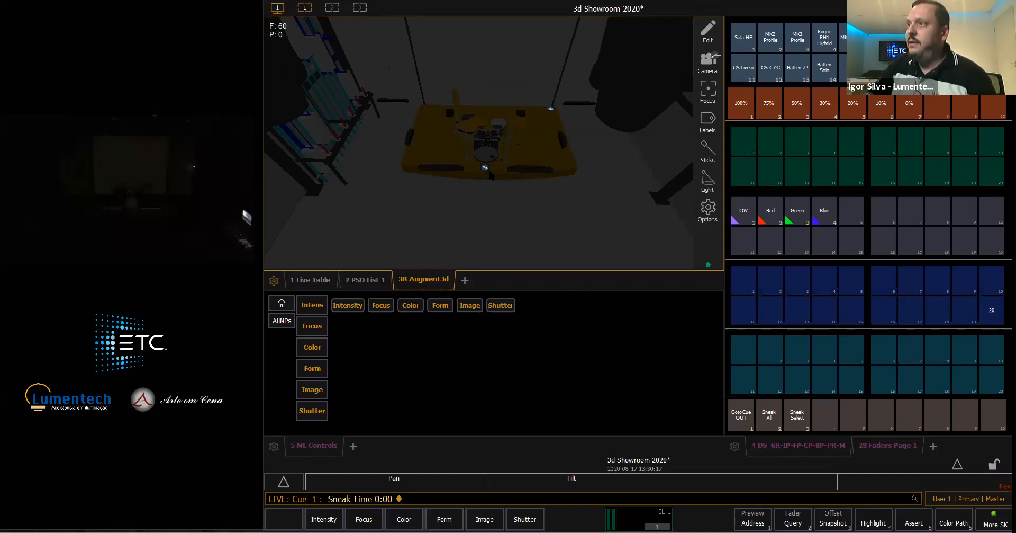
scroll(500, 183, down, 3)
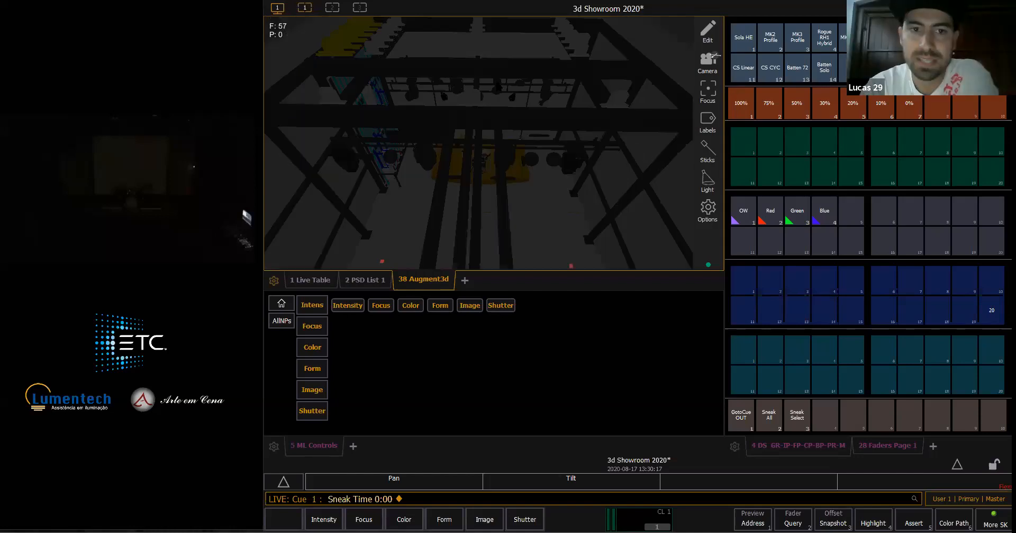
scroll(497, 153, down, 3)
scroll(507, 143, up, 3)
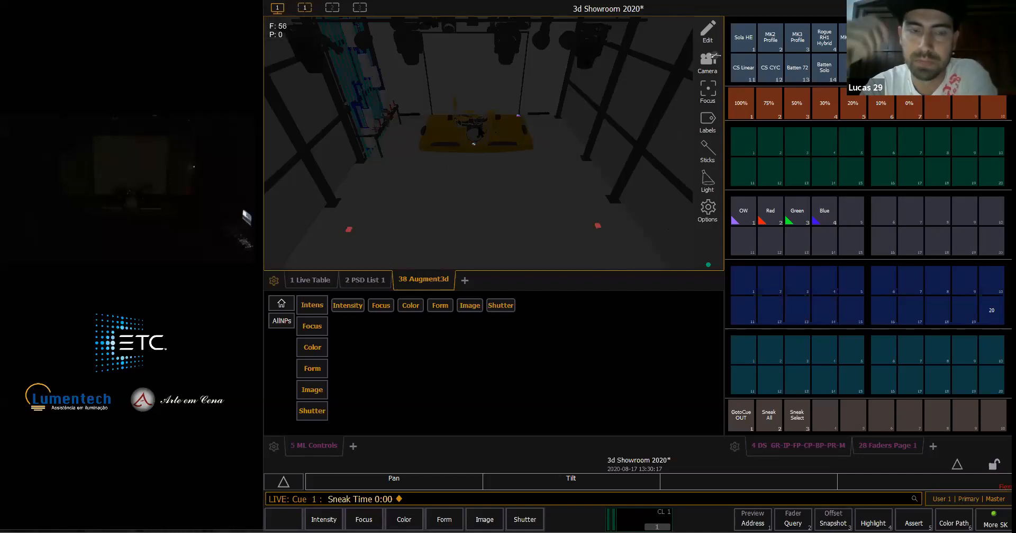
scroll(486, 160, up, 2)
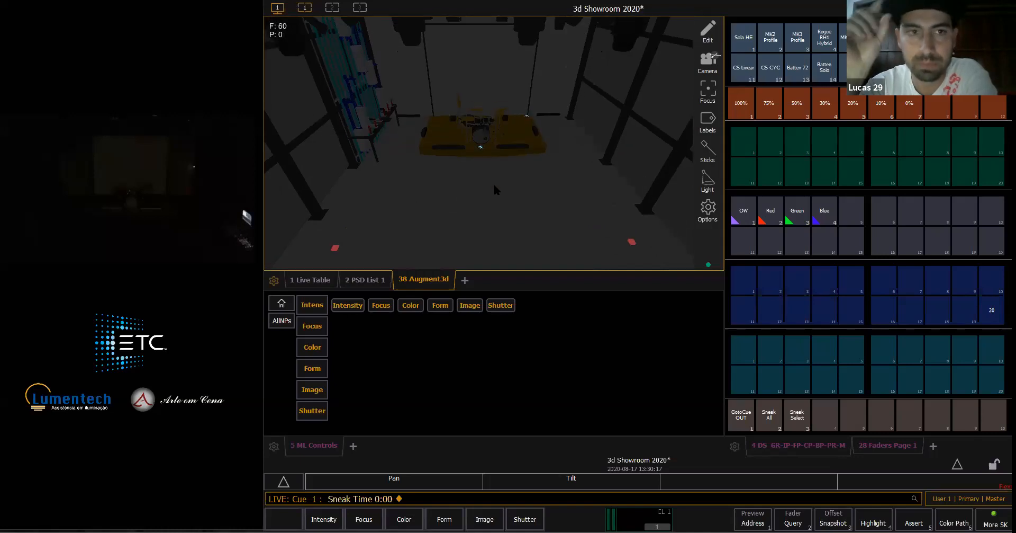
scroll(493, 179, down, 2)
scroll(488, 161, down, 1)
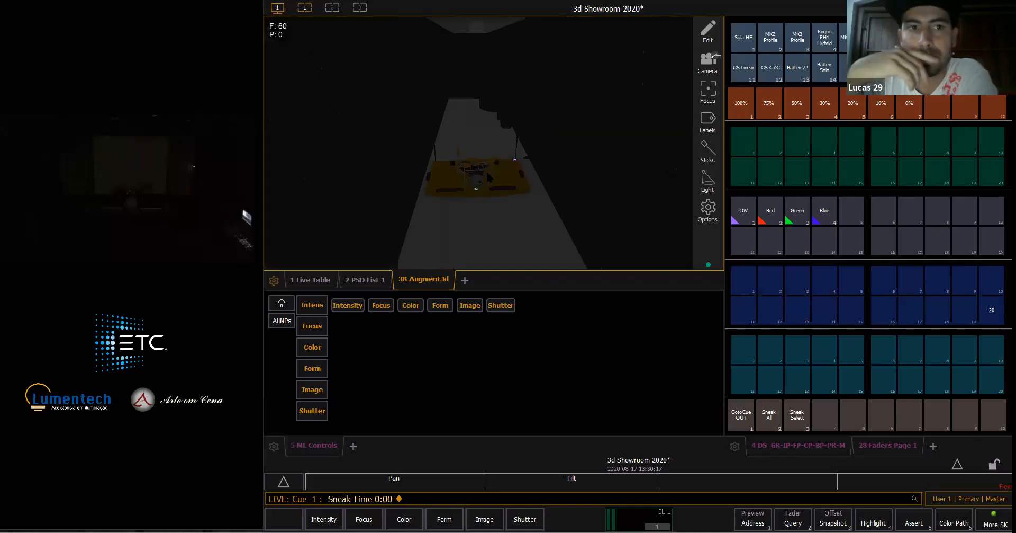
scroll(486, 169, up, 3)
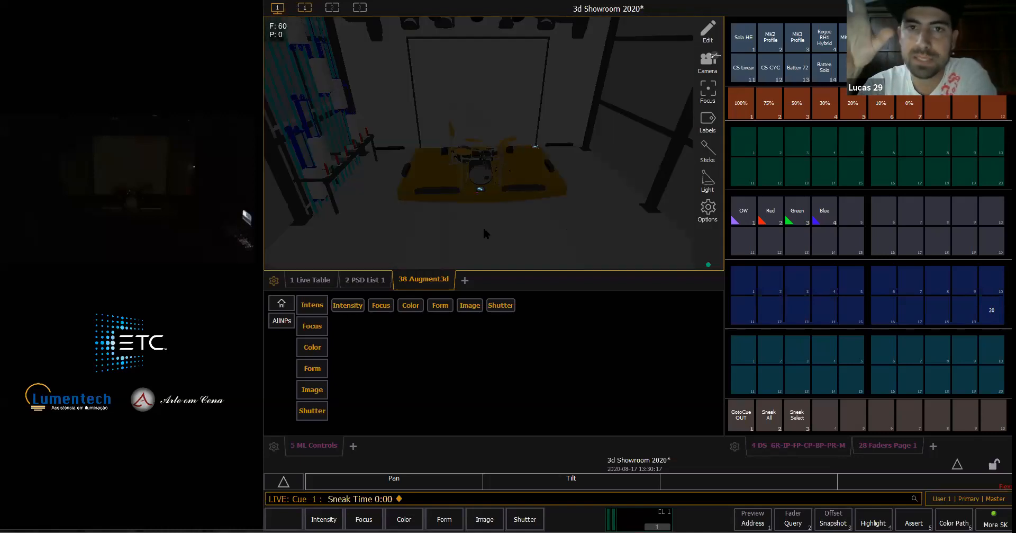
right_drag(484, 228, 497, 198)
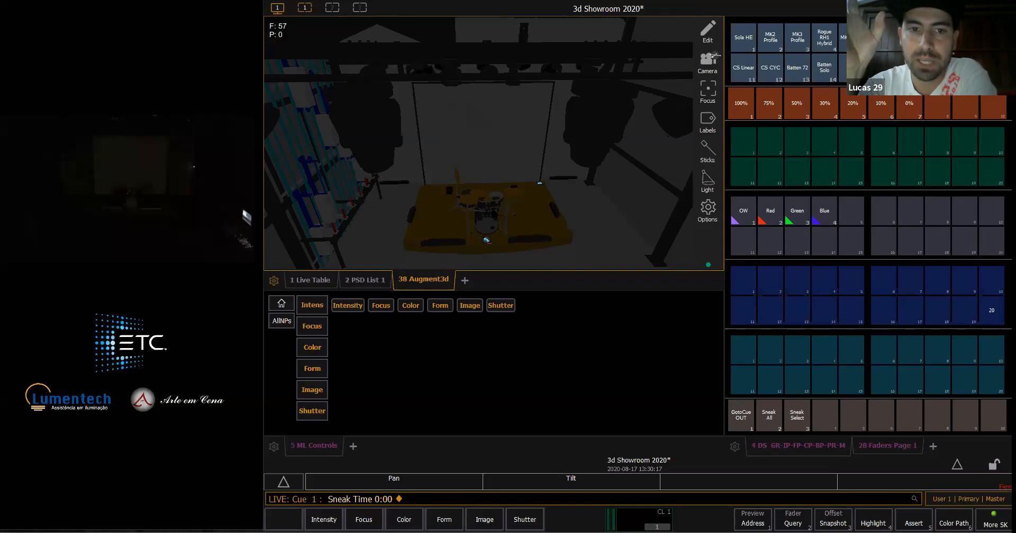
middle_drag(494, 213, 492, 207)
right_drag(488, 221, 481, 222)
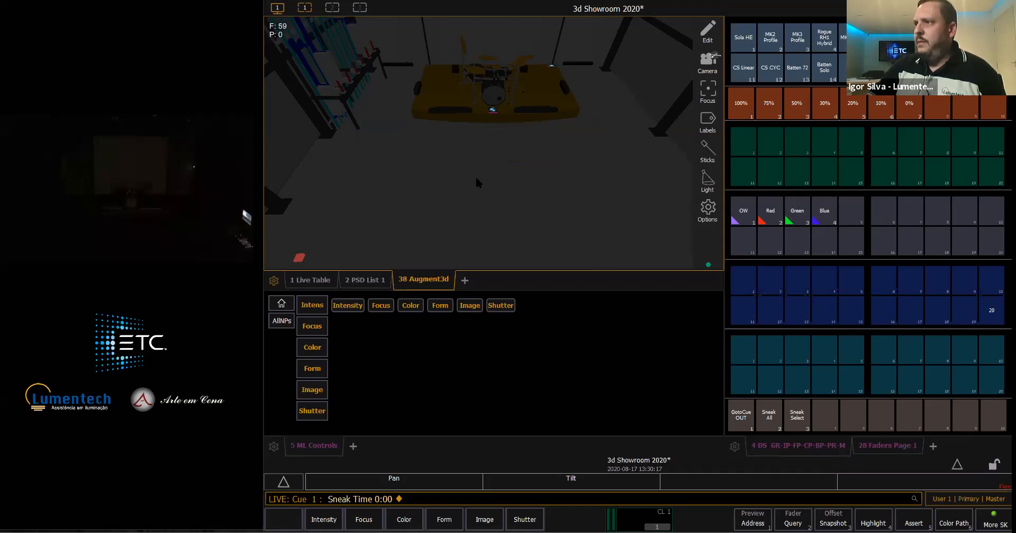
middle_drag(475, 176, 475, 174)
scroll(477, 172, up, 2)
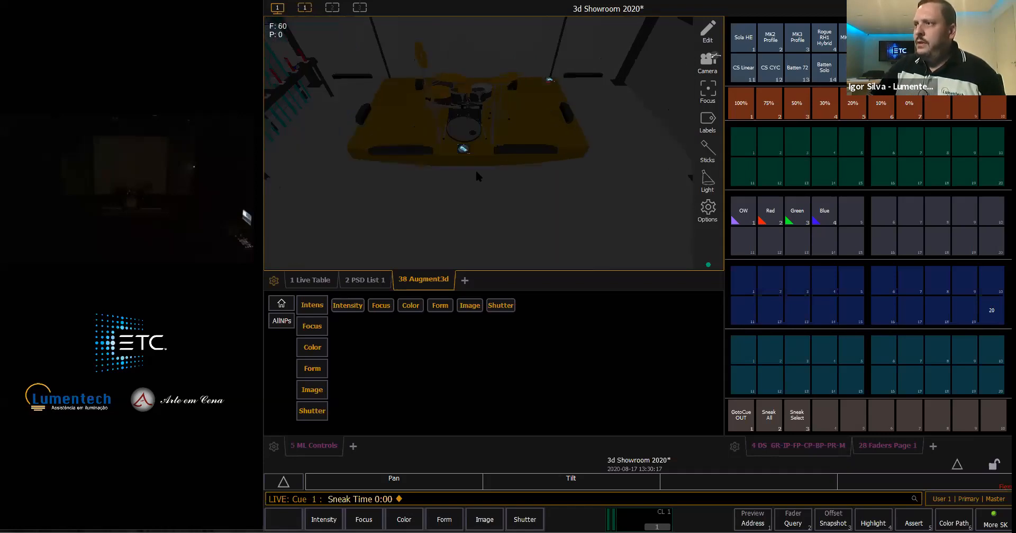
middle_drag(477, 172, 474, 215)
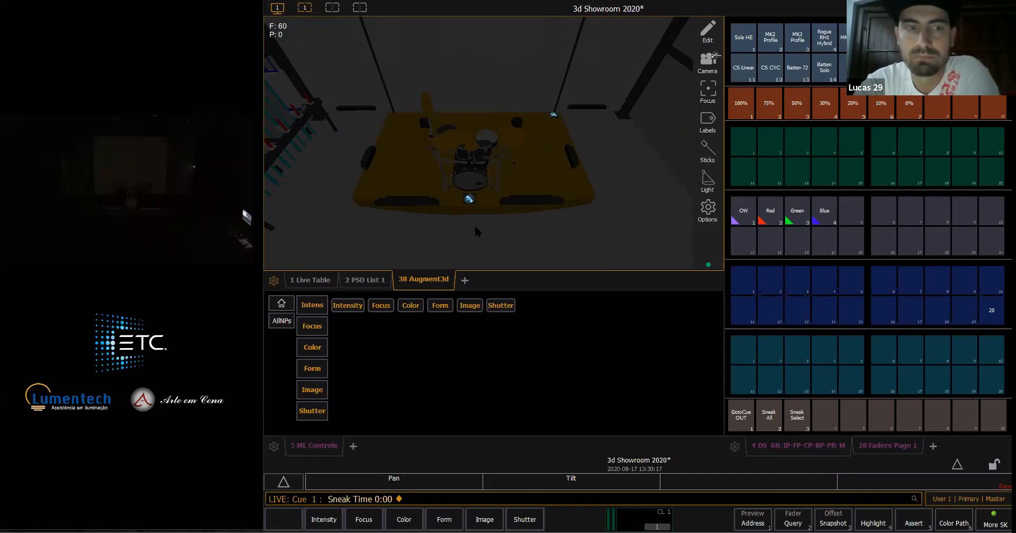
right_drag(486, 223, 494, 180)
scroll(493, 184, down, 5)
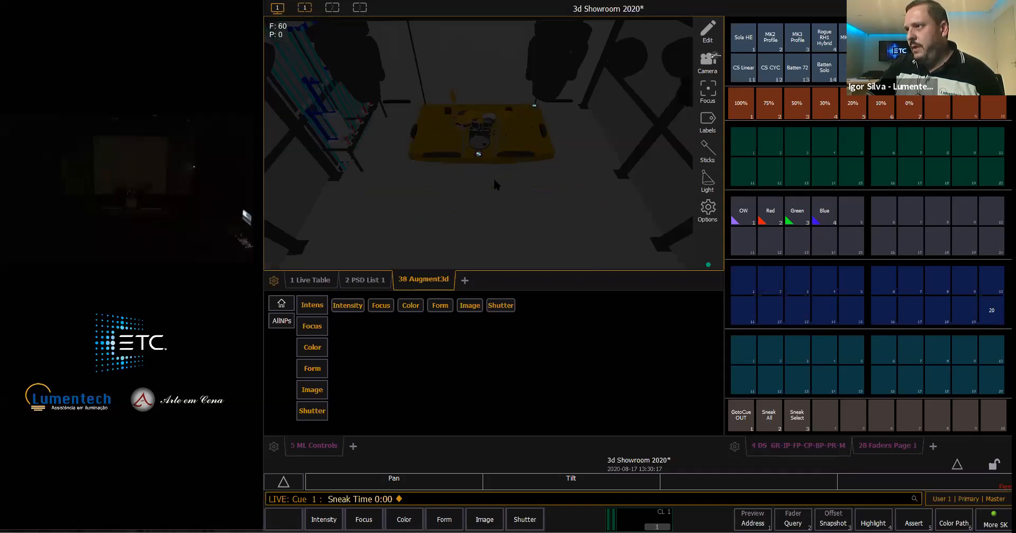
- Examine the marker at the rear corner of the drum platform and compare its placement with the front one
scroll(493, 181, up, 5)
middle_drag(478, 204, 486, 199)
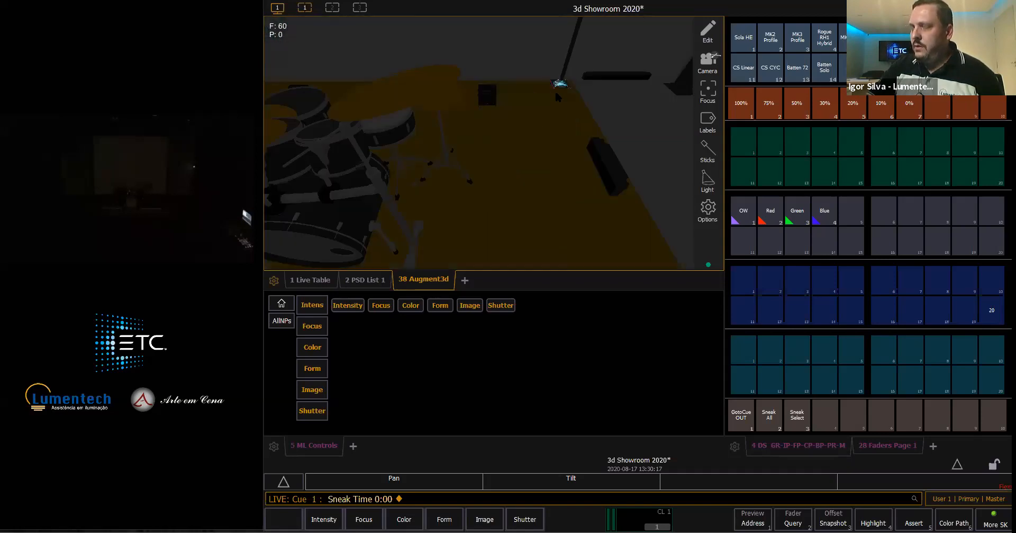
scroll(497, 165, down, 5)
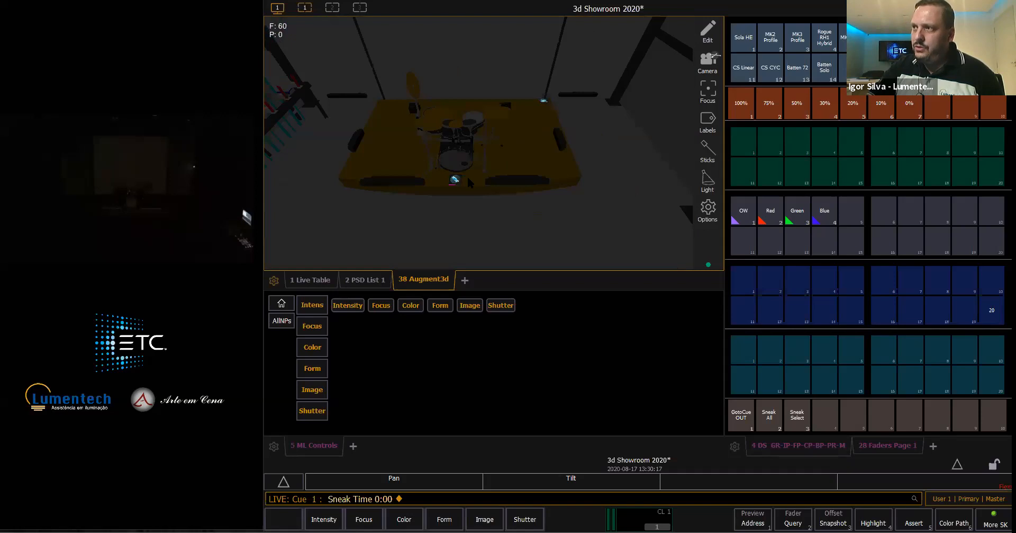
middle_drag(469, 179, 479, 175)
scroll(469, 183, up, 3)
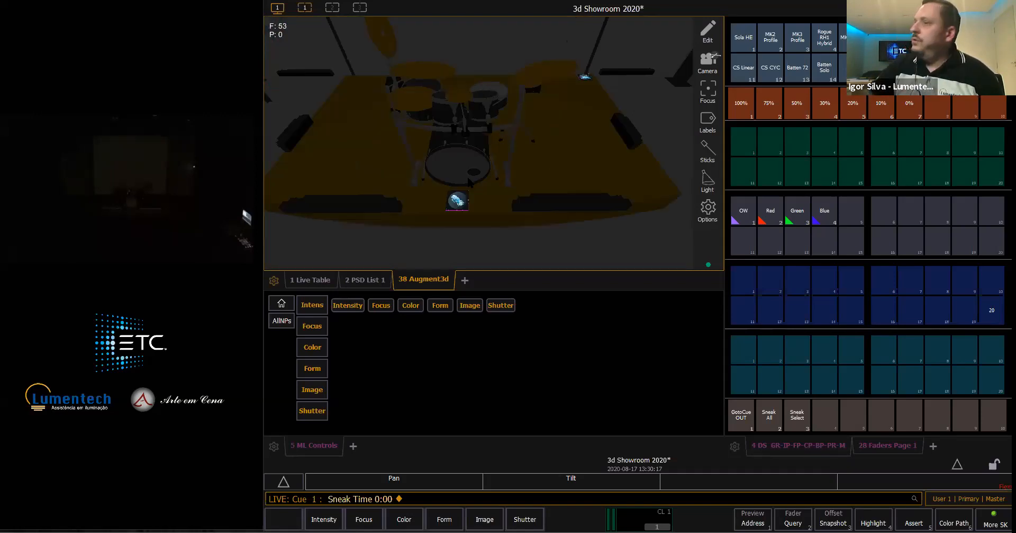
mouse_move(467, 194)
middle_down()
mouse_move(478, 192)
mouse_move(437, 204)
mouse_move(476, 196)
middle_up()
scroll(460, 187, down, 5)
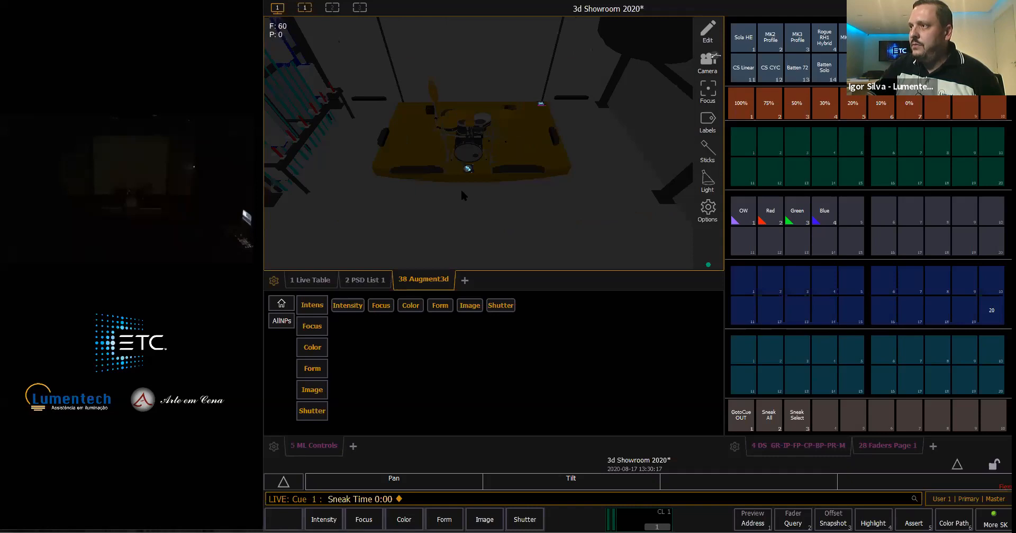
- View the stage from above and behind the rig, open the Augment3d model for editing, apply the model changes, and return to Live
drag(473, 219, 502, 108)
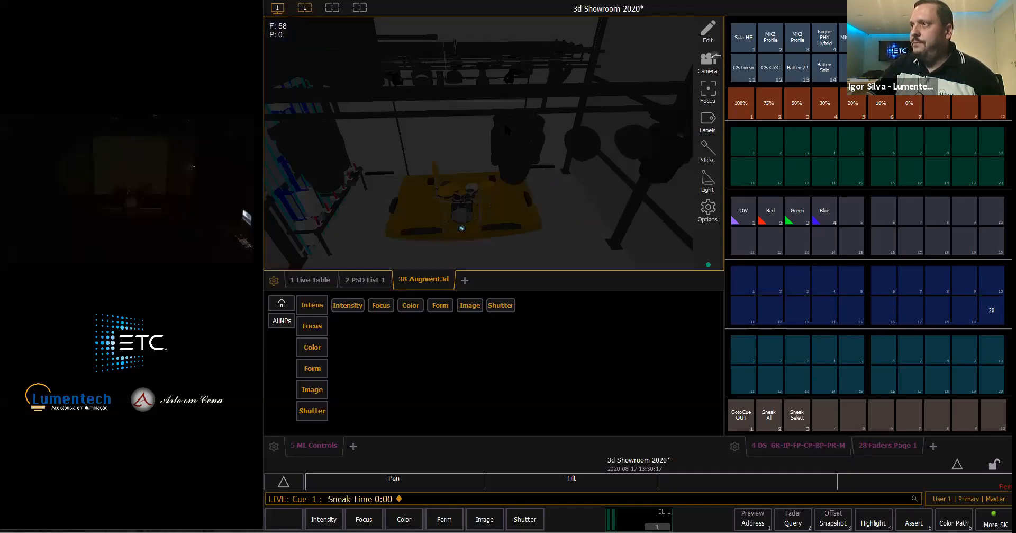
drag(526, 214, 482, 134)
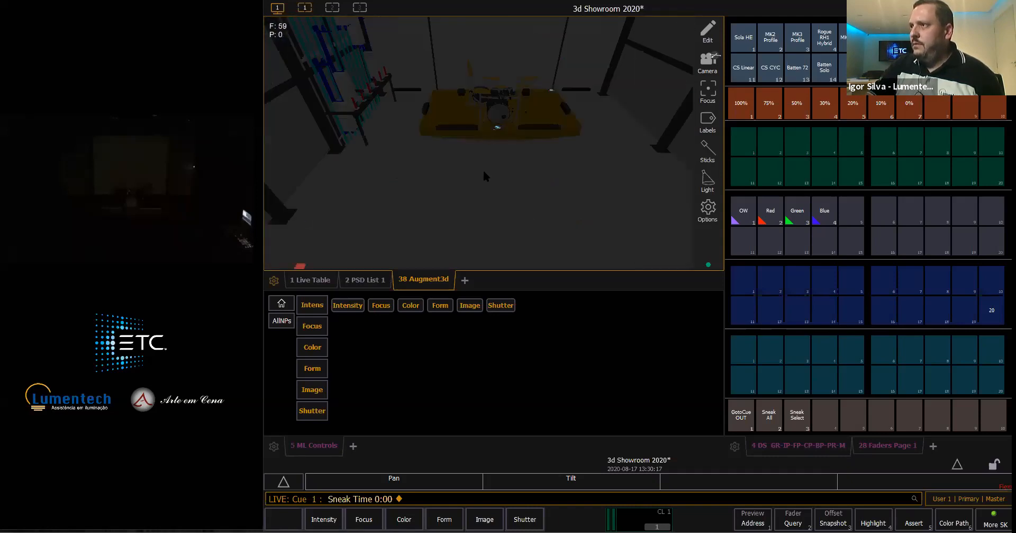
right_drag(483, 172, 475, 210)
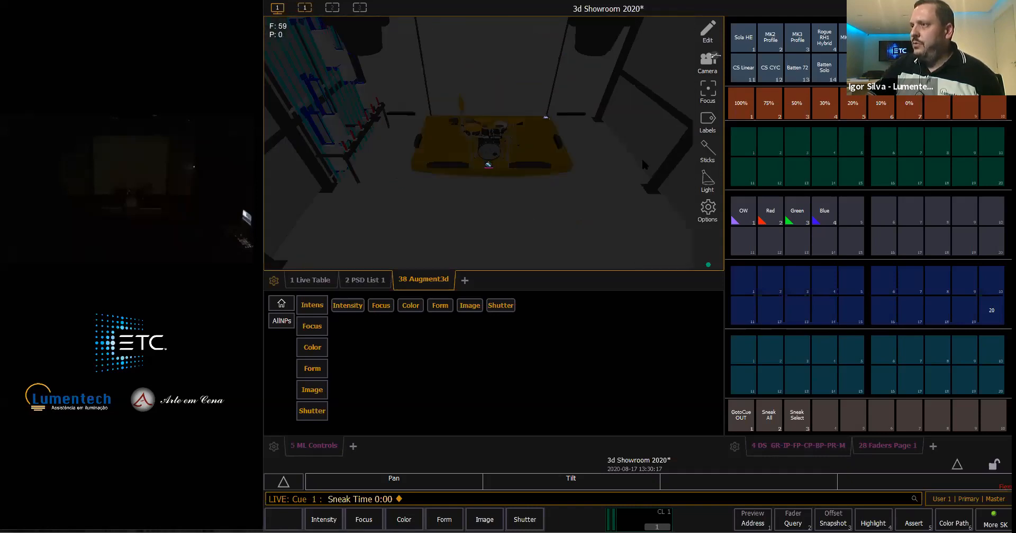
click(708, 41)
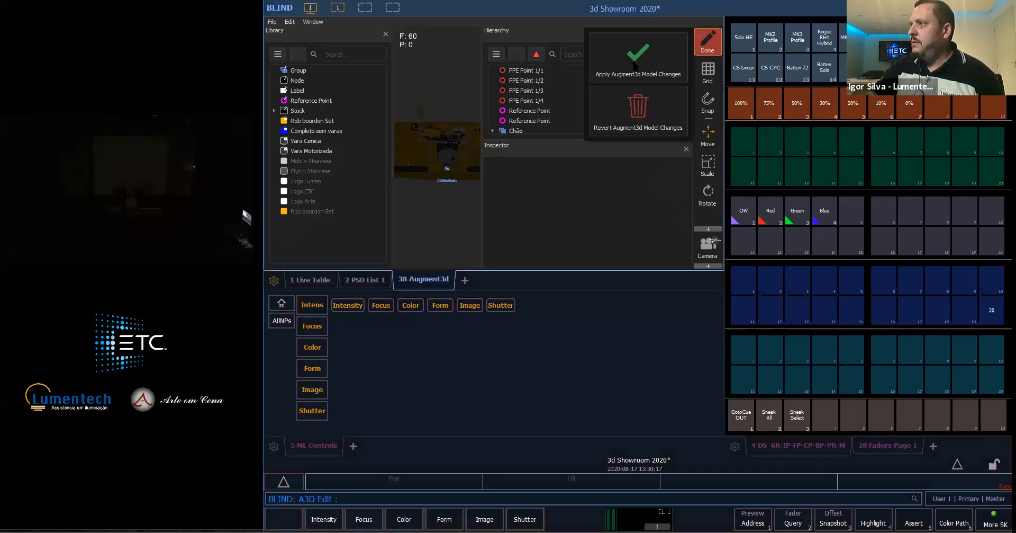
click(634, 61)
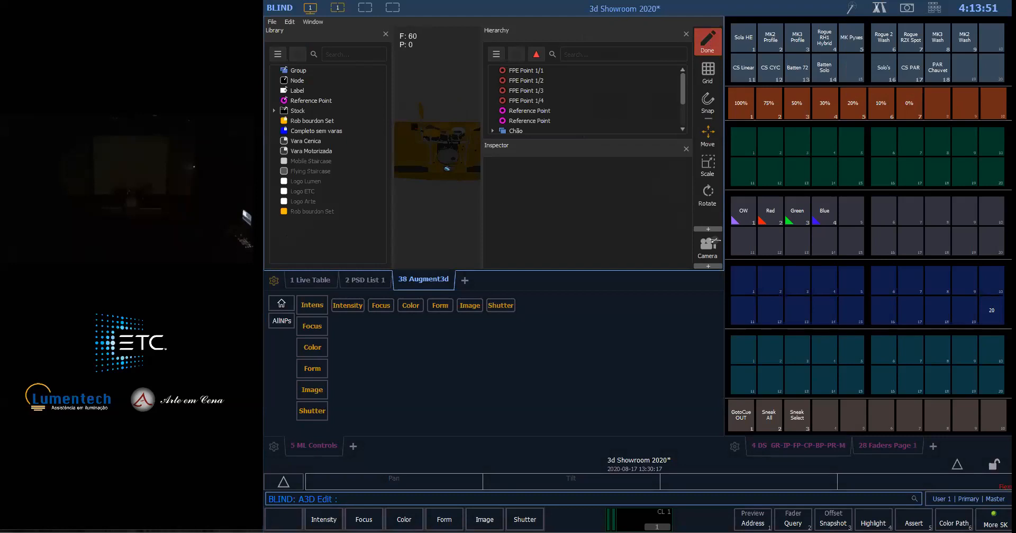
click(707, 42)
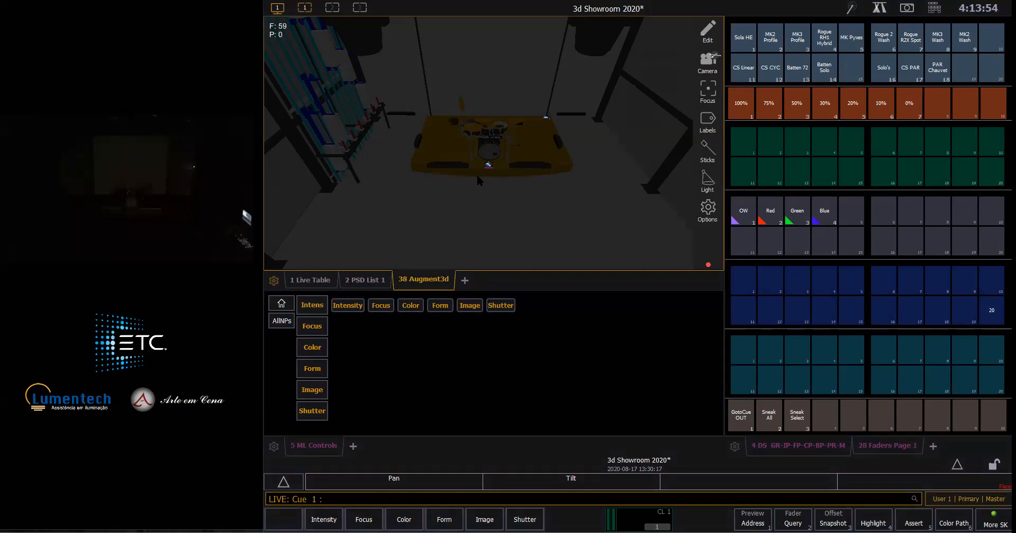
- Bring channel 103 to full to compare its beam in the 3D room with the live output, and release it with Sneak
scroll(478, 176, down, 5)
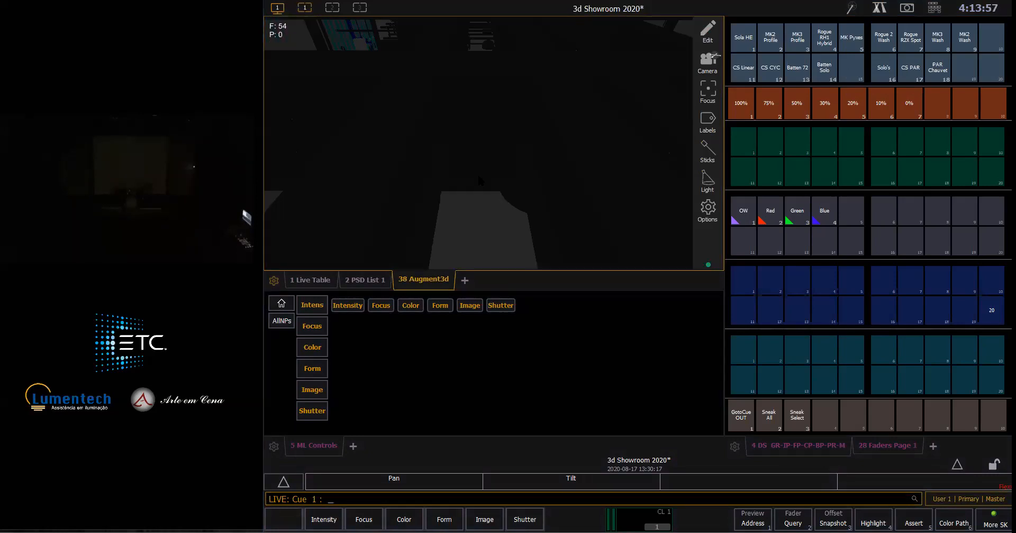
scroll(480, 181, up, 5)
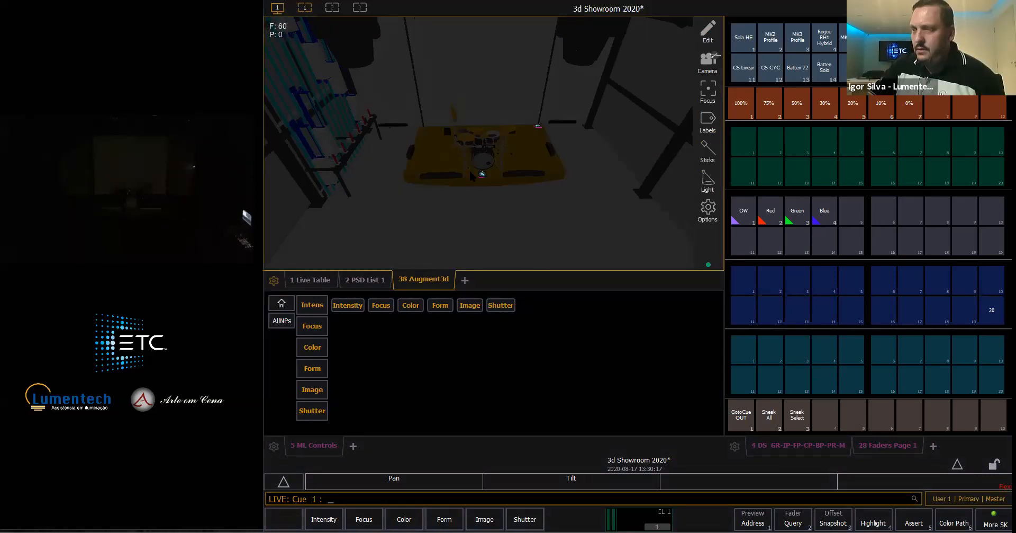
text(103)
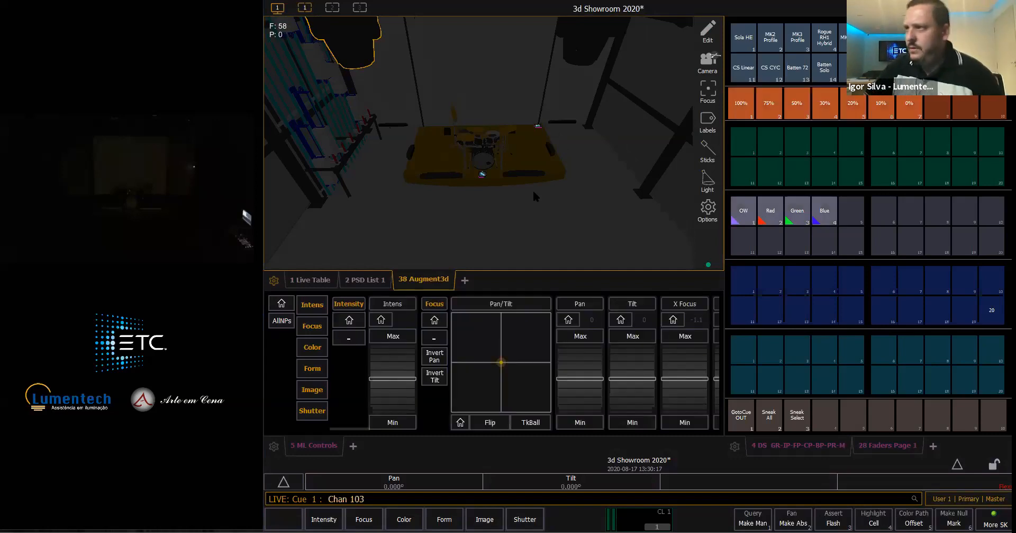
text(f)
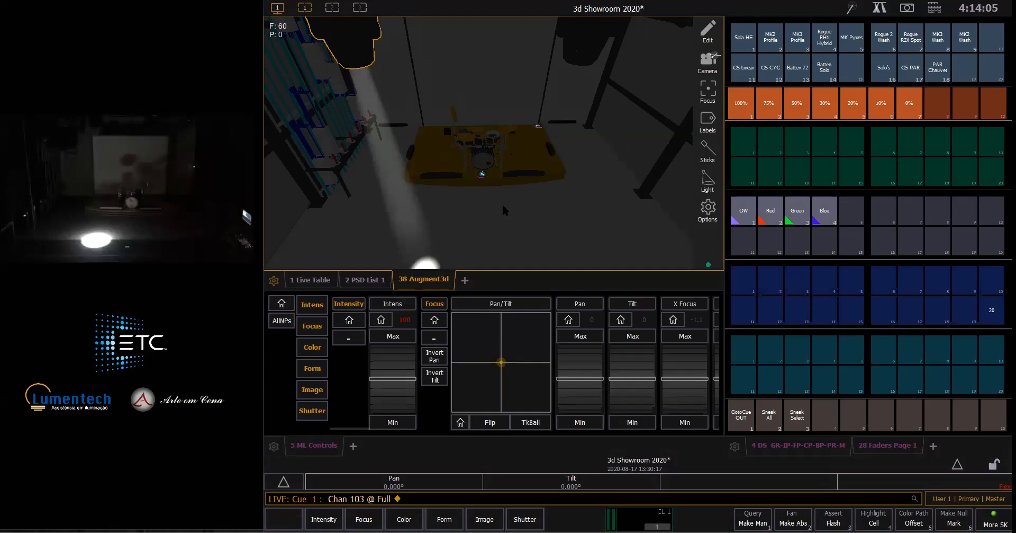
scroll(503, 204, down, 2)
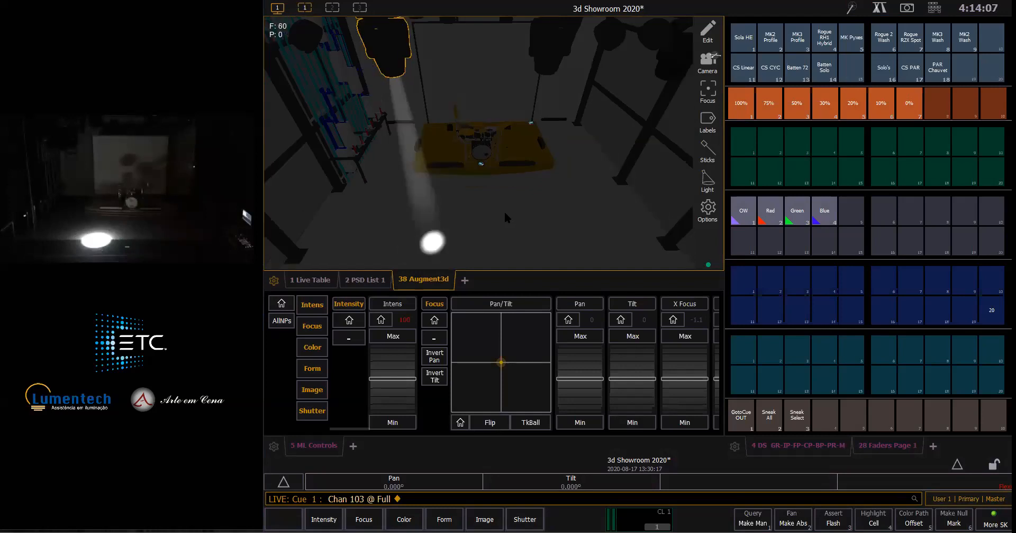
scroll(505, 217, up, 1)
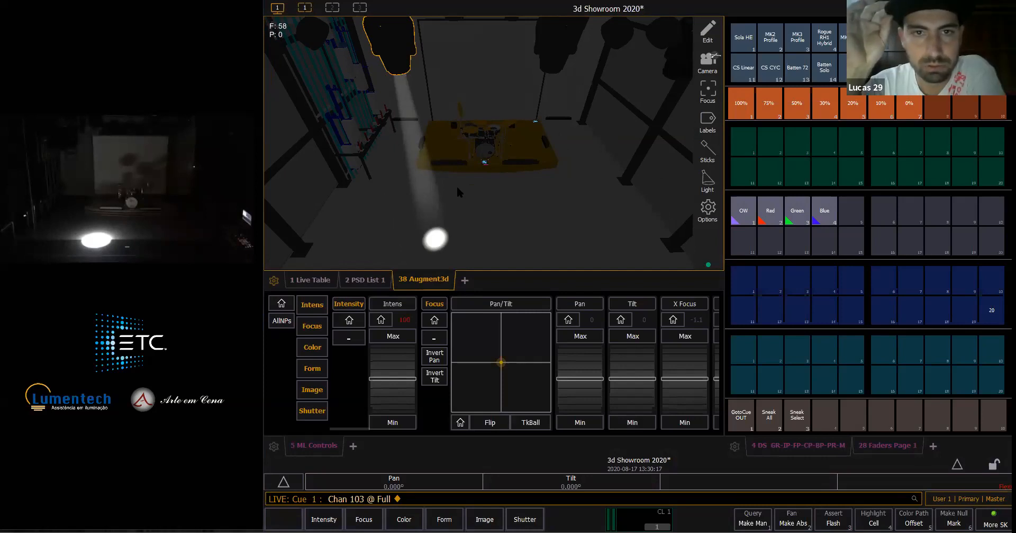
key(n)
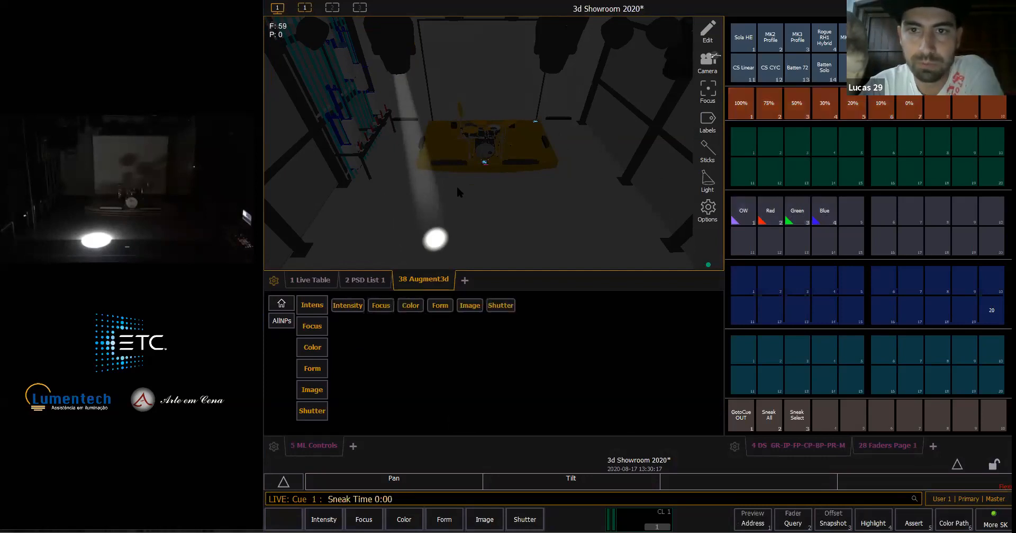
key(Return)
- Select channel 103's fixture in the 3D view, clear the selection, and examine the rig, stage and floor markers from several angles
click(390, 72)
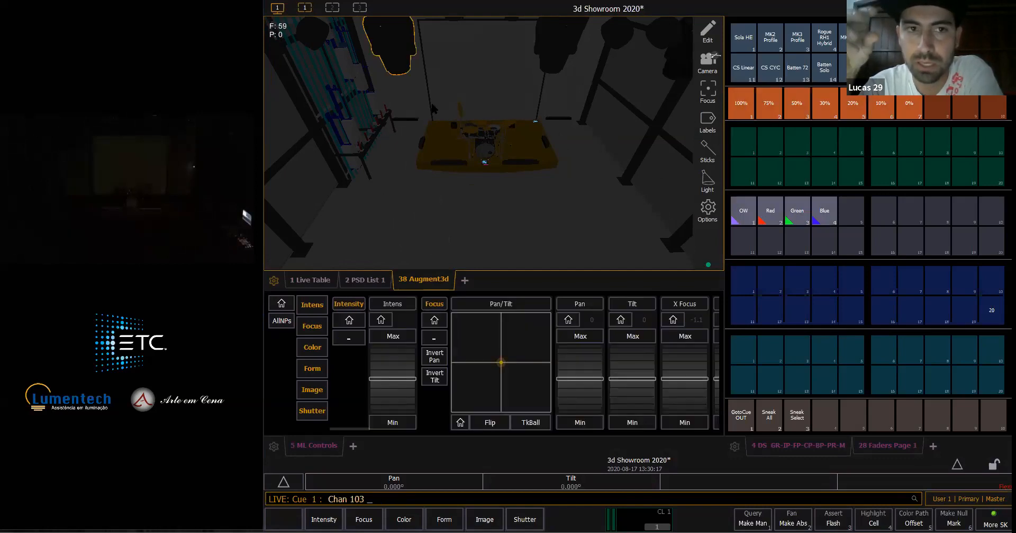
click(434, 109)
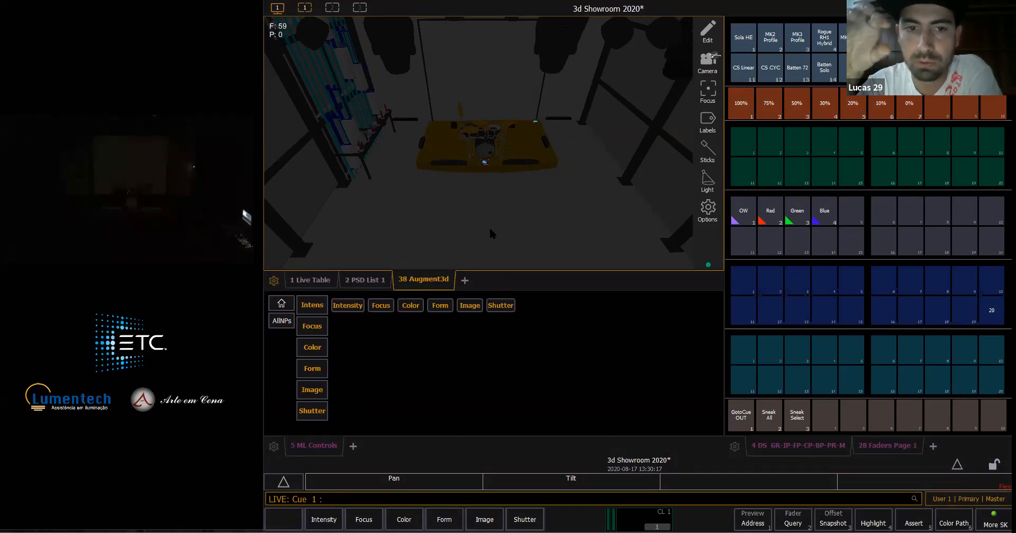
scroll(484, 225, down, 5)
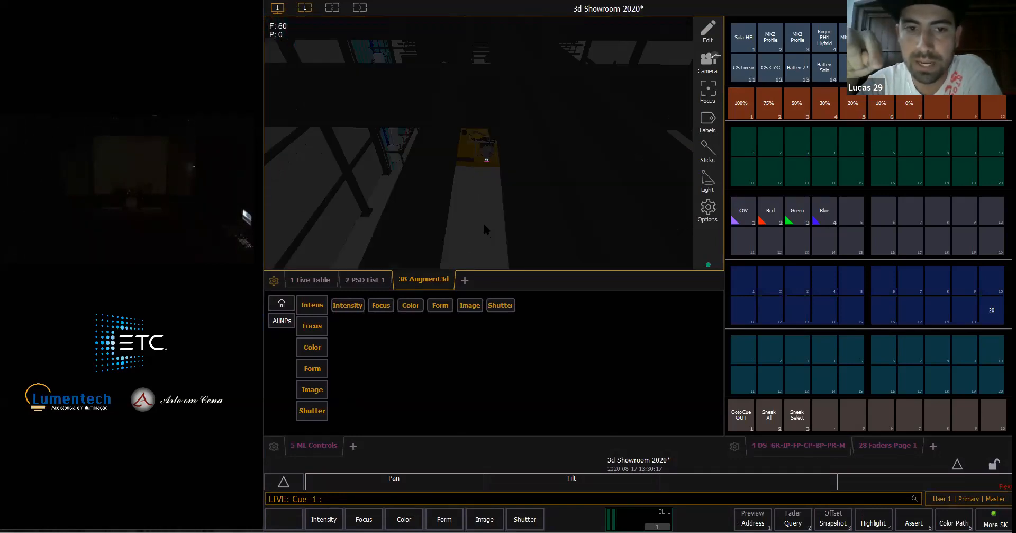
scroll(497, 206, up, 4)
scroll(508, 194, up, 2)
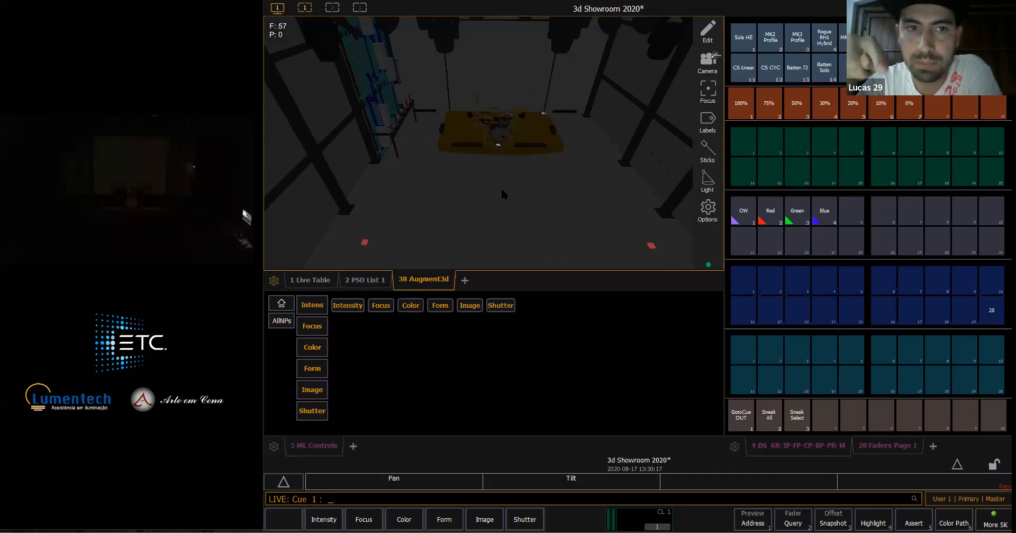
scroll(497, 216, down, 2)
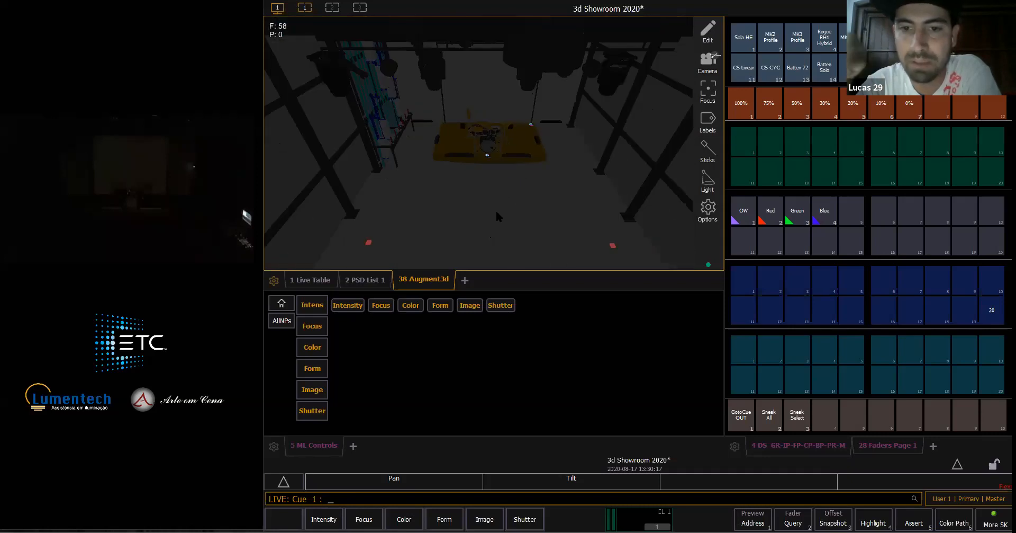
drag(489, 188, 498, 157)
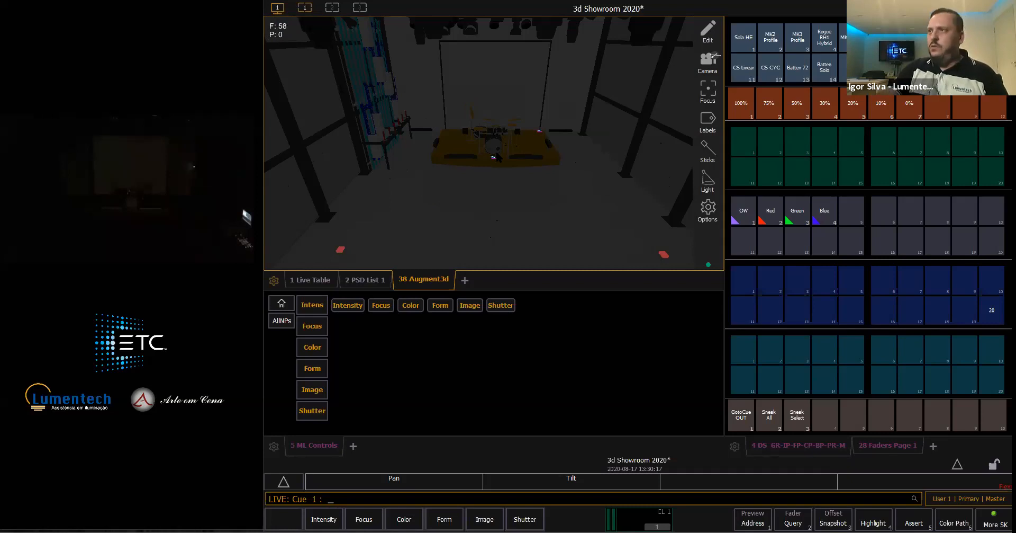
drag(484, 175, 497, 190)
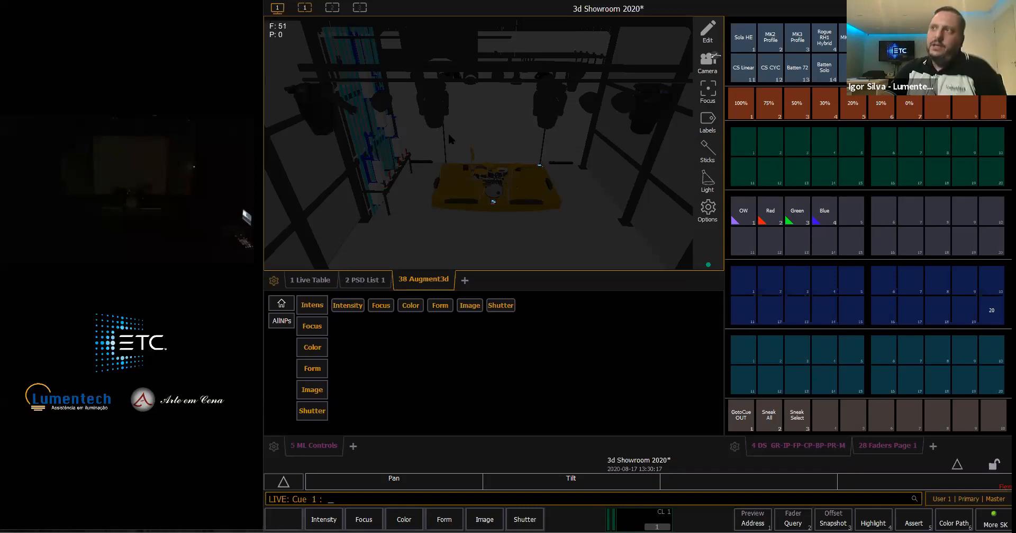
scroll(448, 131, up, 2)
scroll(459, 146, down, 2)
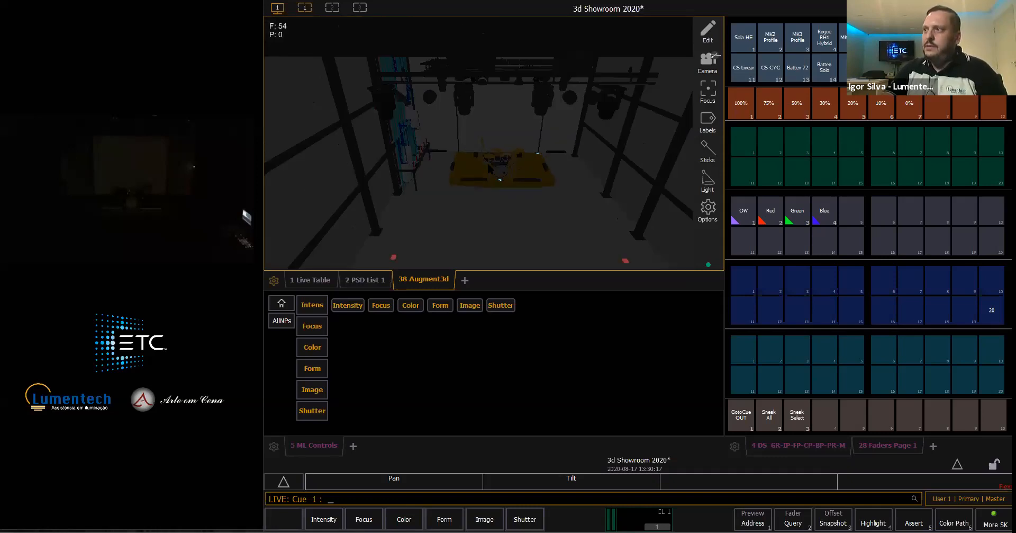
scroll(488, 163, down, 1)
right_drag(507, 210, 493, 176)
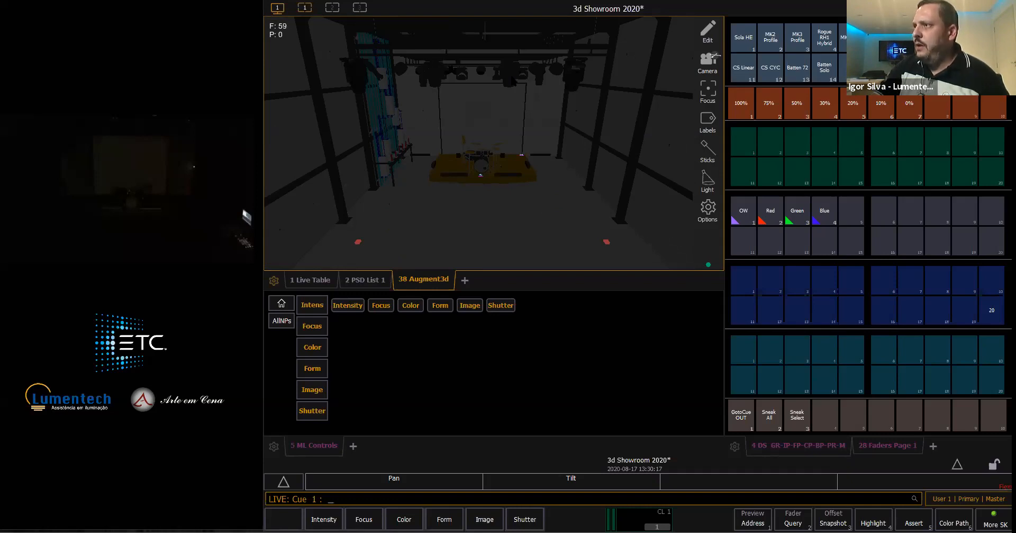
- Bring the MK2 Profile group to 100% with Intensity Palette 1 and aim both beams at the drum kit in the 3D view
click(435, 74)
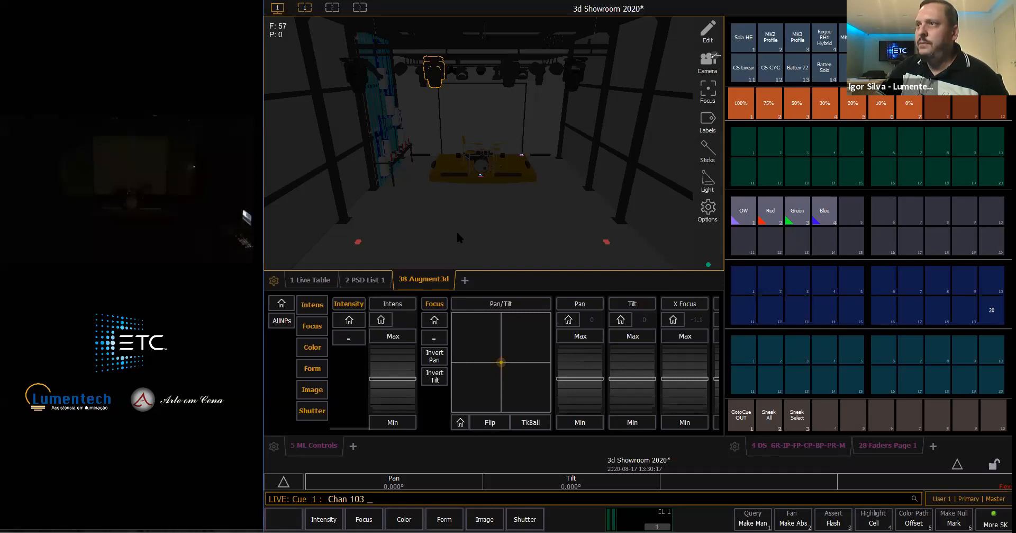
click(980, 7)
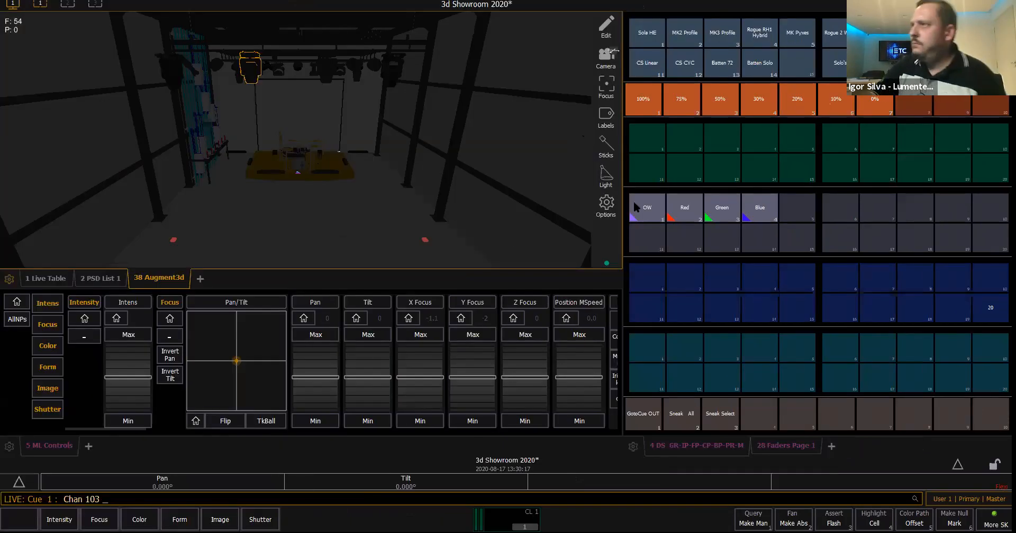
key(shift+BackSpace)
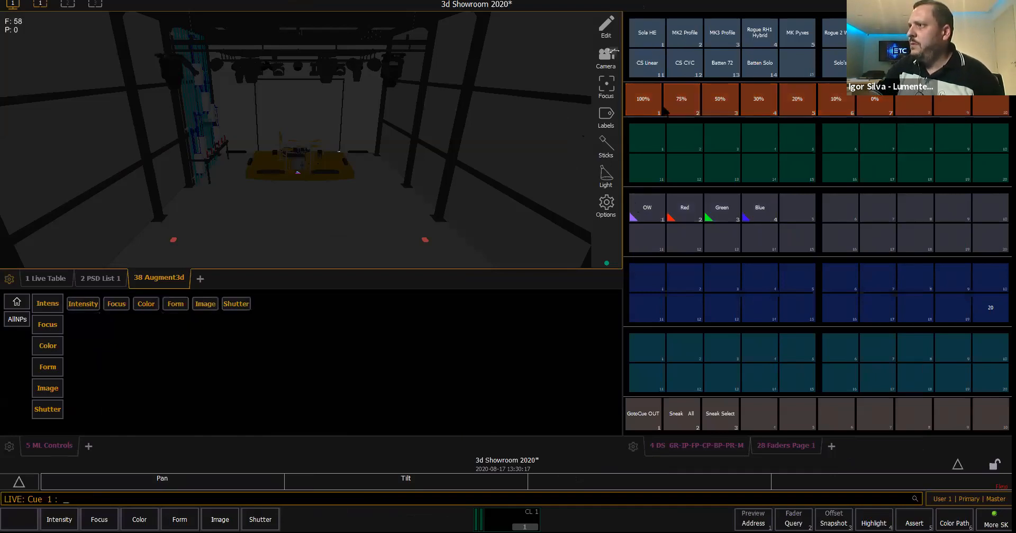
click(298, 161)
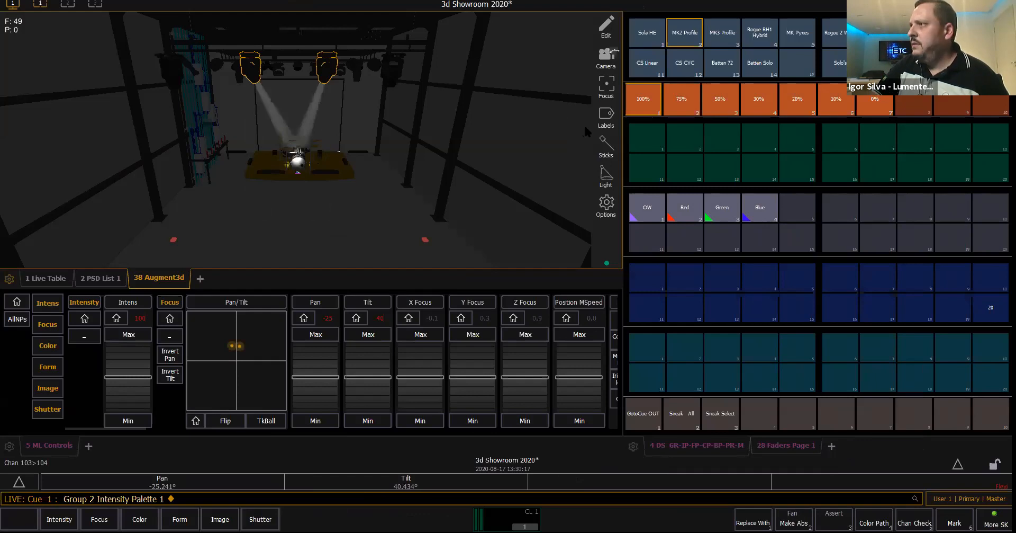
- Select channel 101, set it to full, and aim its beam at the left part of the drum platform in the 3D view
click(646, 37)
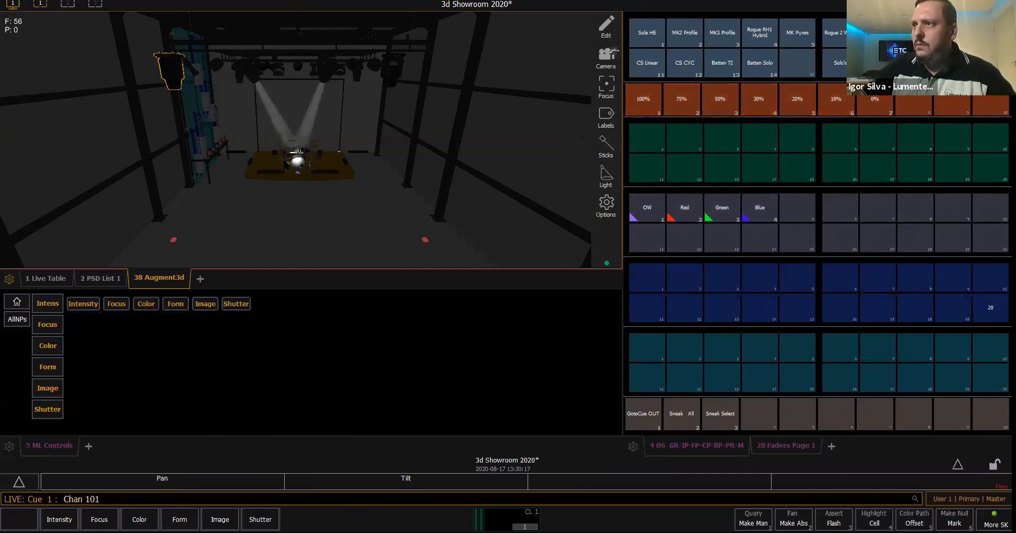
key(f)
key(Return)
right_click(265, 163)
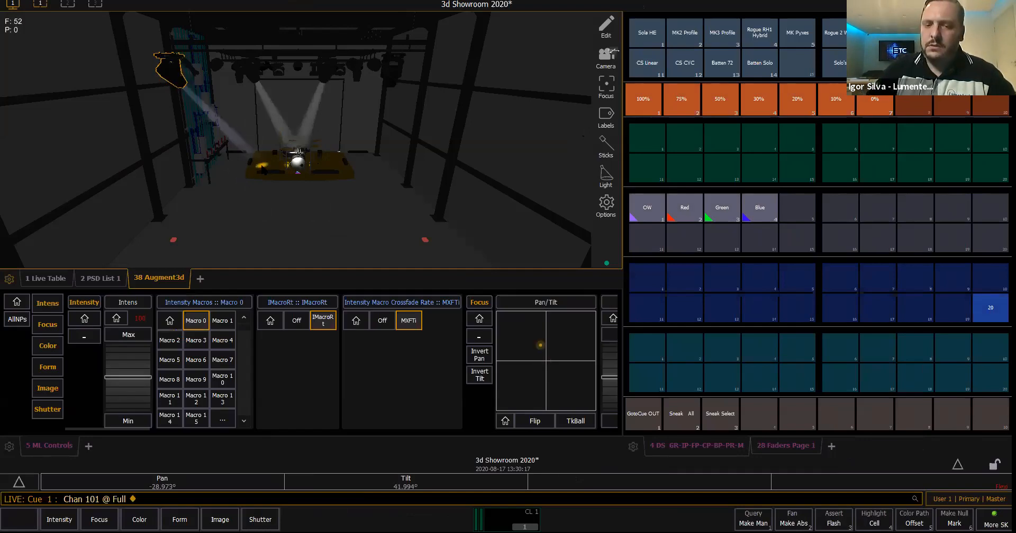
- Select channel 102, set it to full, and aim its beam at the right part of the drum platform in the 3D view
text(102)
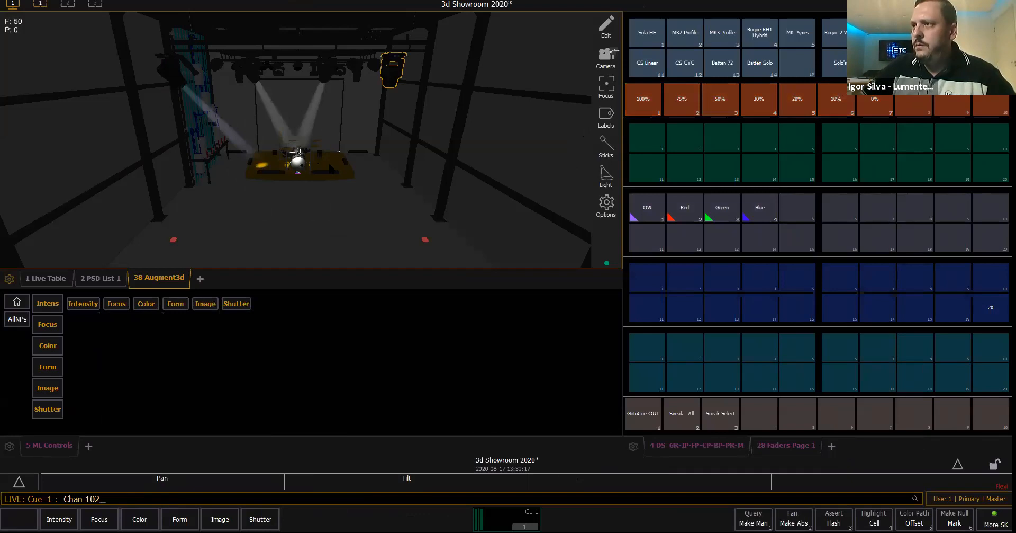
text(f)
right_click(329, 165)
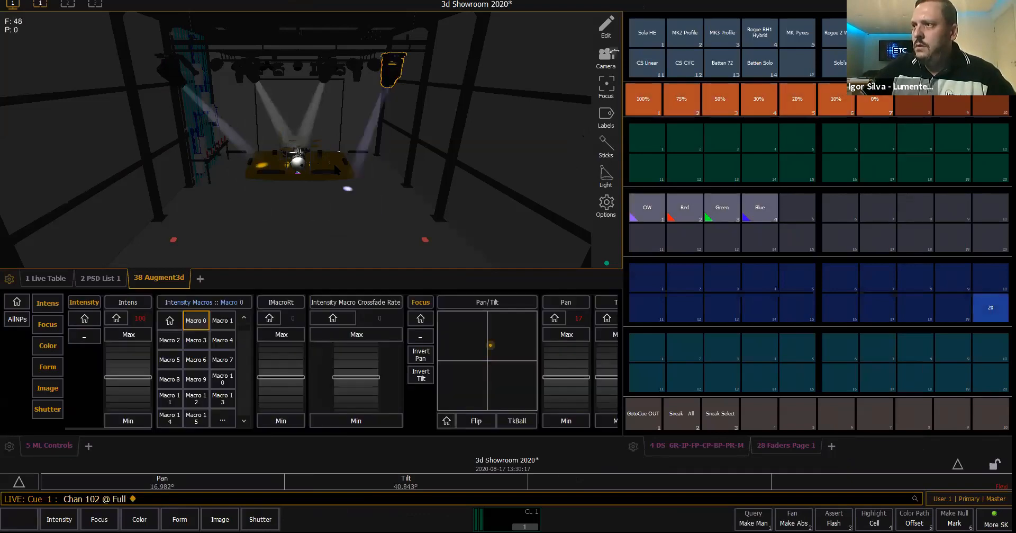
right_click(334, 165)
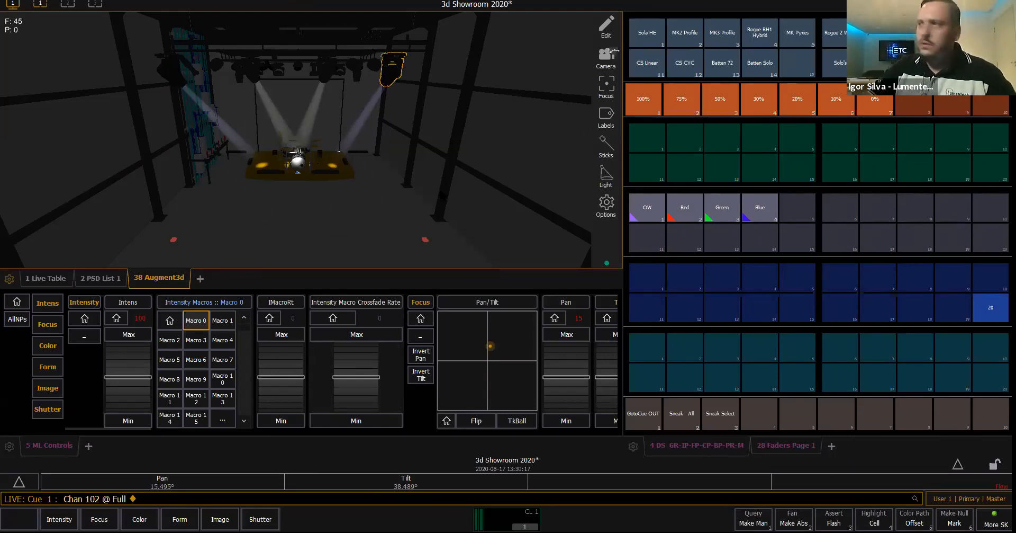
- Record the current fixture positions as Focus Palette 1 and label it "Pan Tilt"
key(r)
click(648, 145)
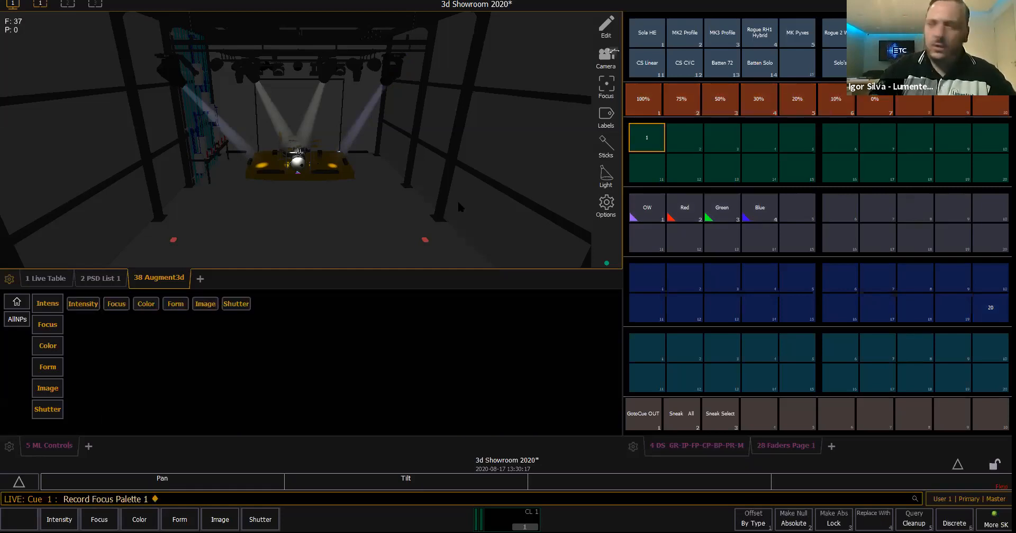
text(l )
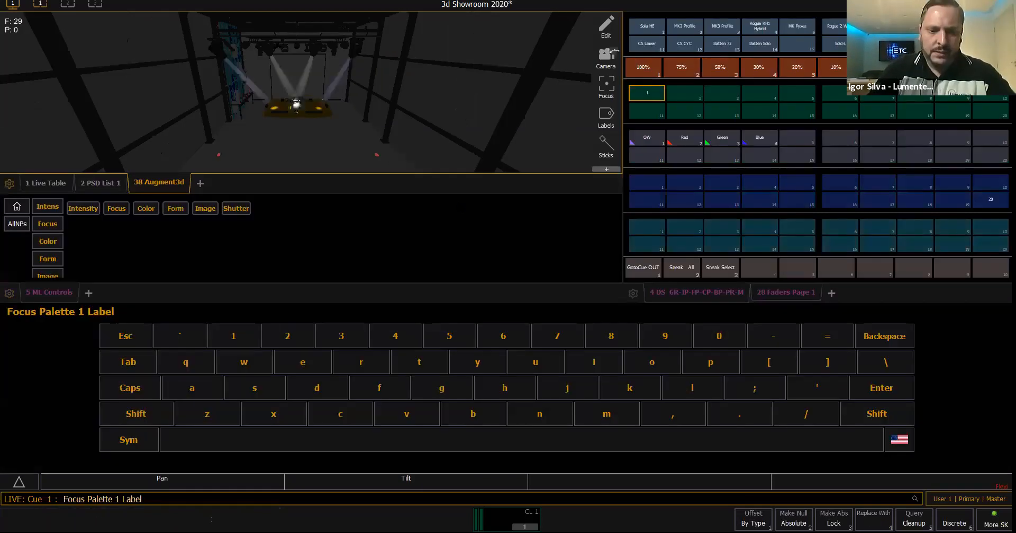
text(Pan Tilt)
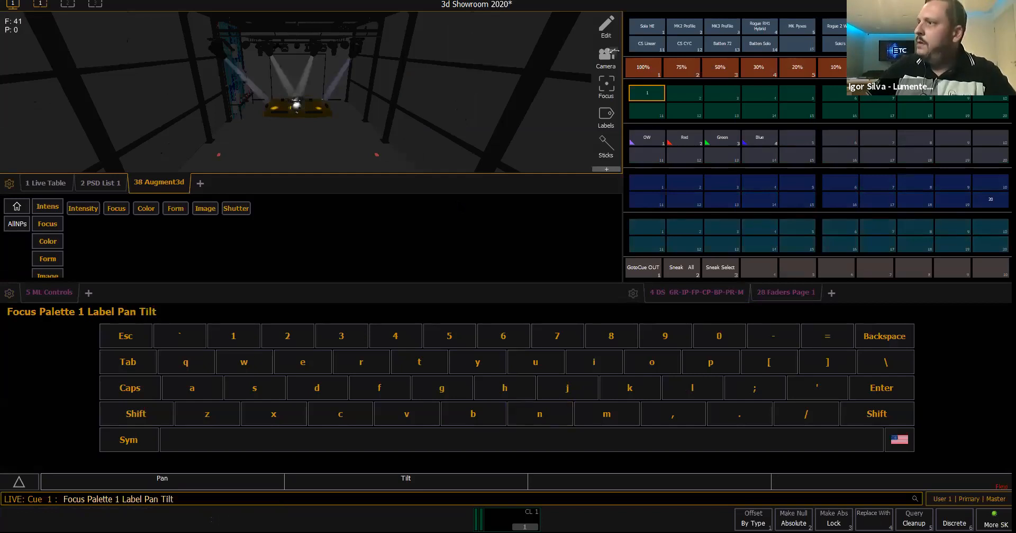
key(Return)
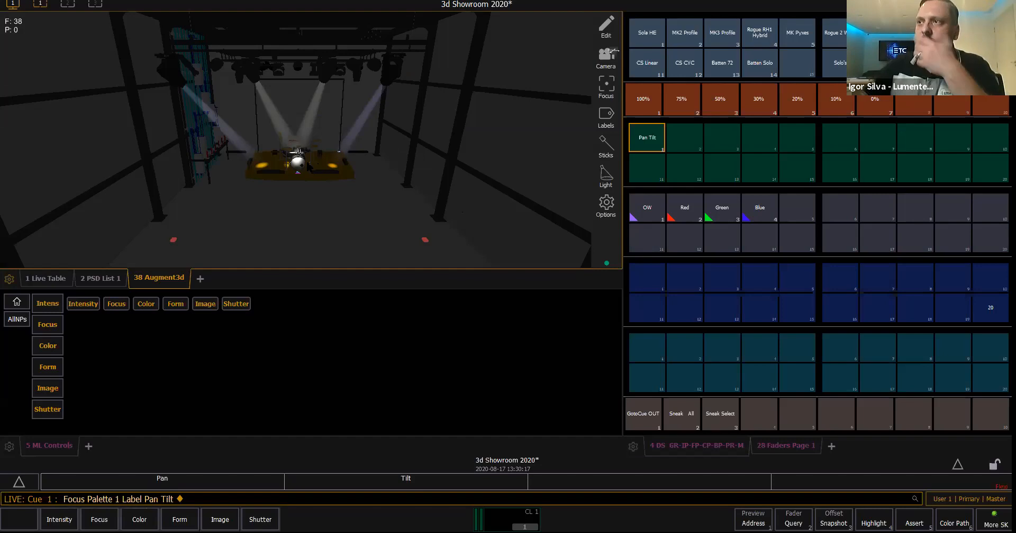
- Go to cue out, recall Focus Palette 1 on the Sola HE and MK2 Profile groups, and show their focus parameters
click(662, 42)
click(676, 47)
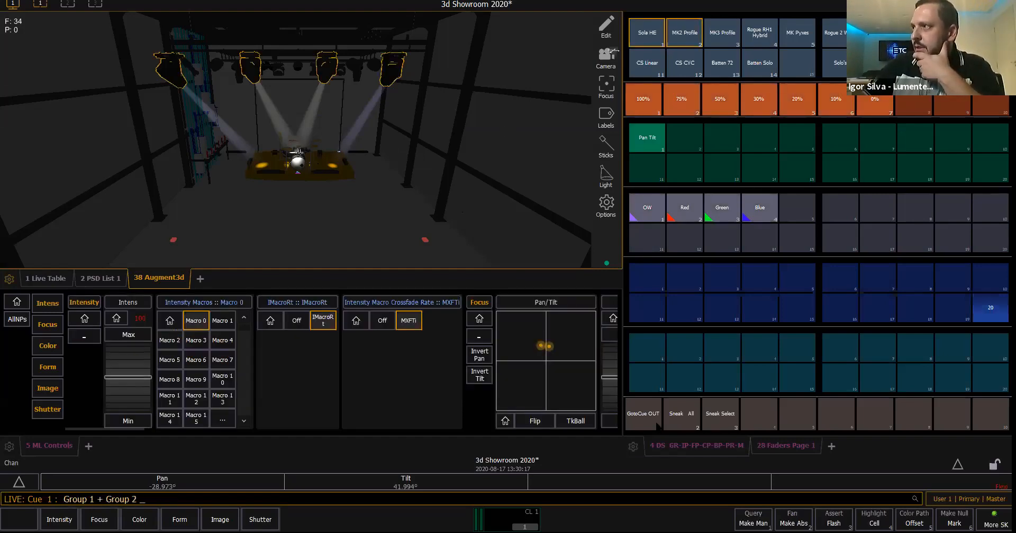
click(657, 424)
click(662, 42)
click(669, 42)
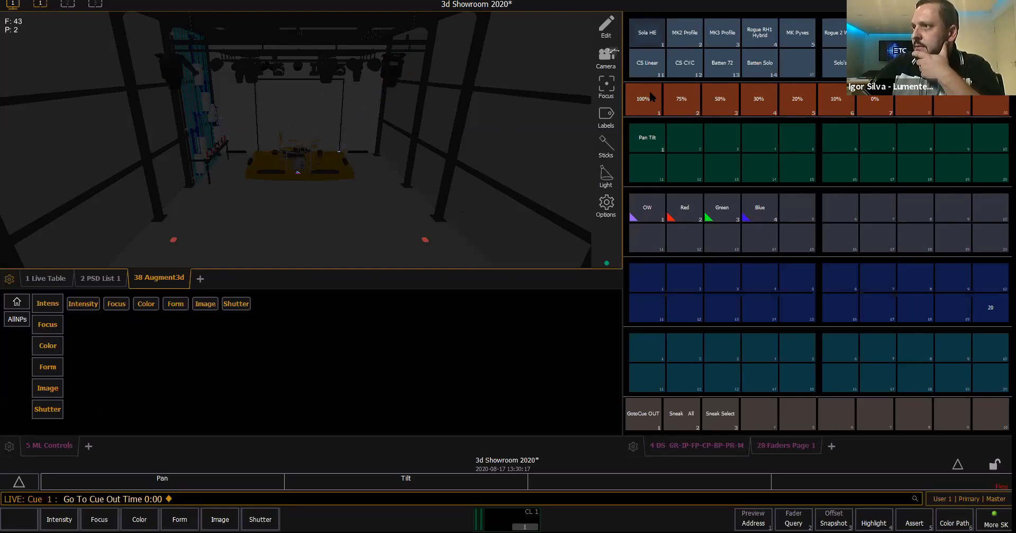
click(651, 147)
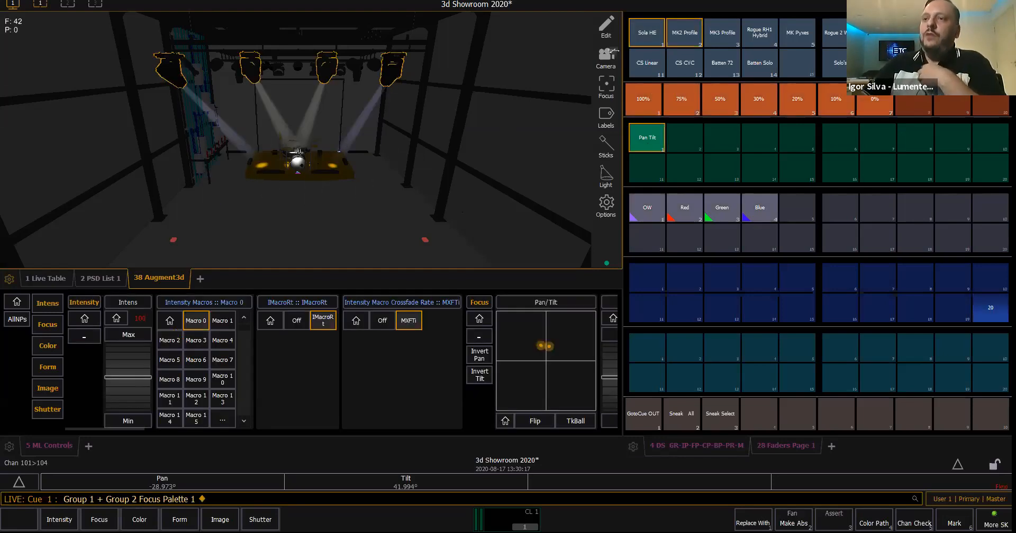
click(58, 326)
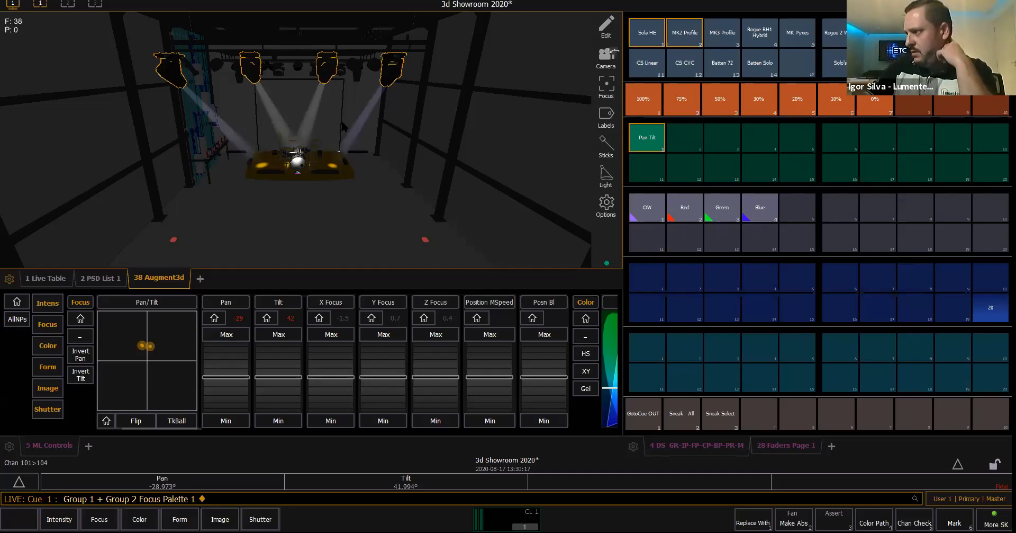
- Record the current look as Submaster 10 on the first fader page
click(790, 449)
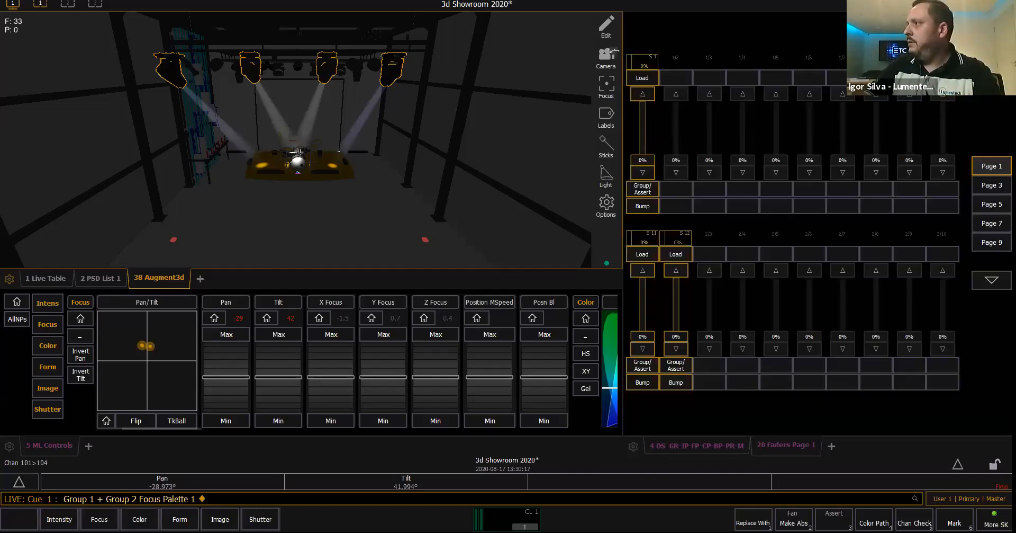
key(r)
click(943, 77)
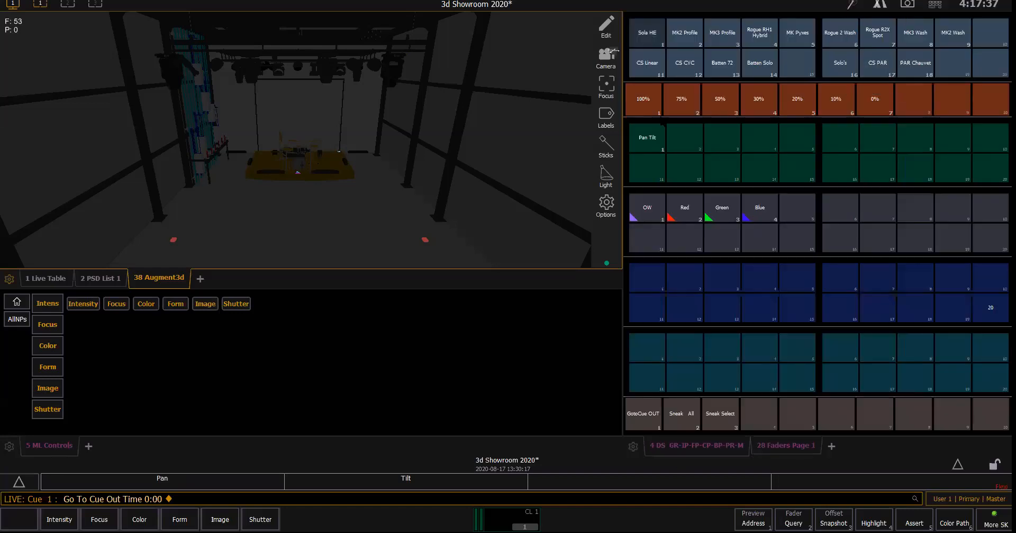
- Recall Focus Palette 1 on the Sola HE and MK2 Profile groups and record the look into Submaster 10 again
click(647, 33)
click(685, 33)
click(649, 143)
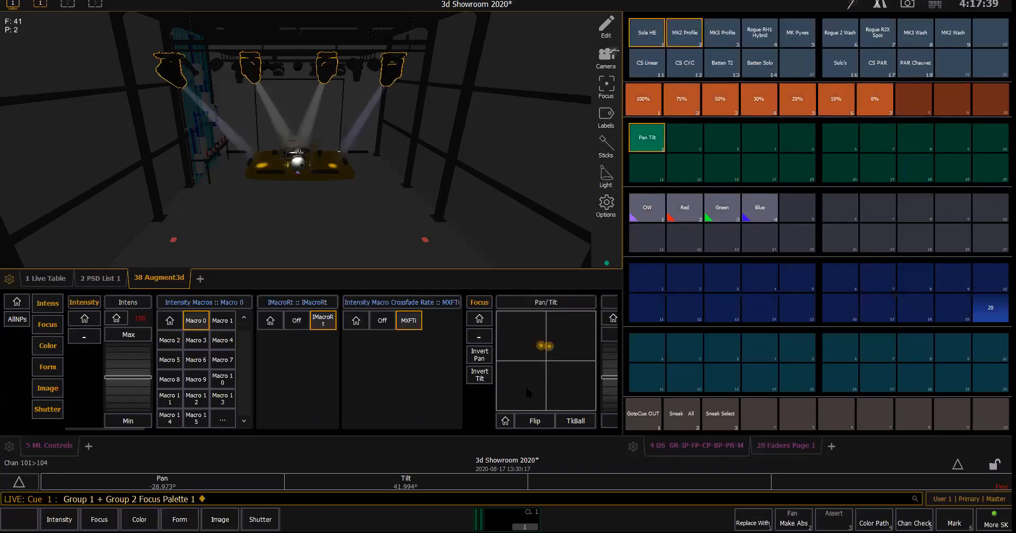
click(786, 445)
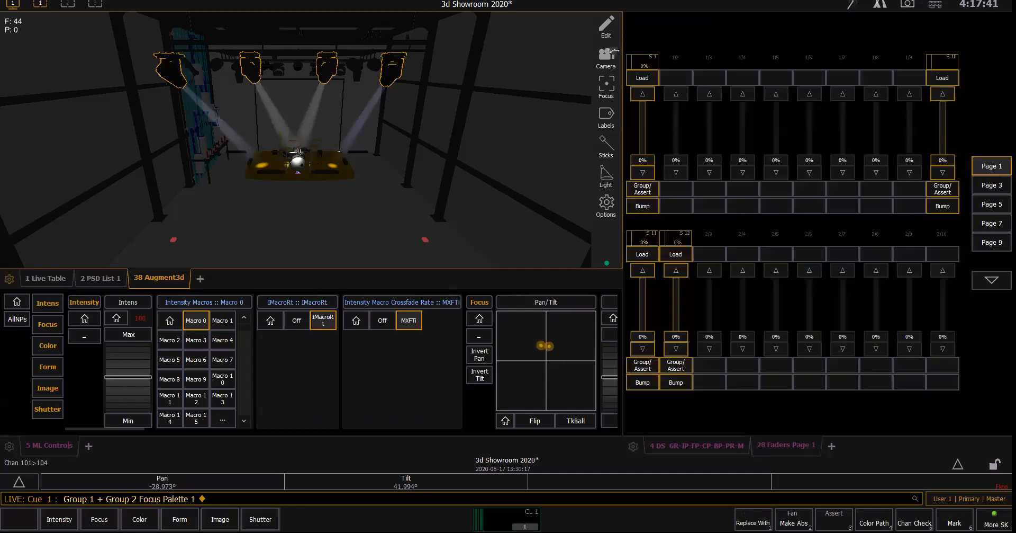
key(r)
click(946, 78)
click(946, 78)
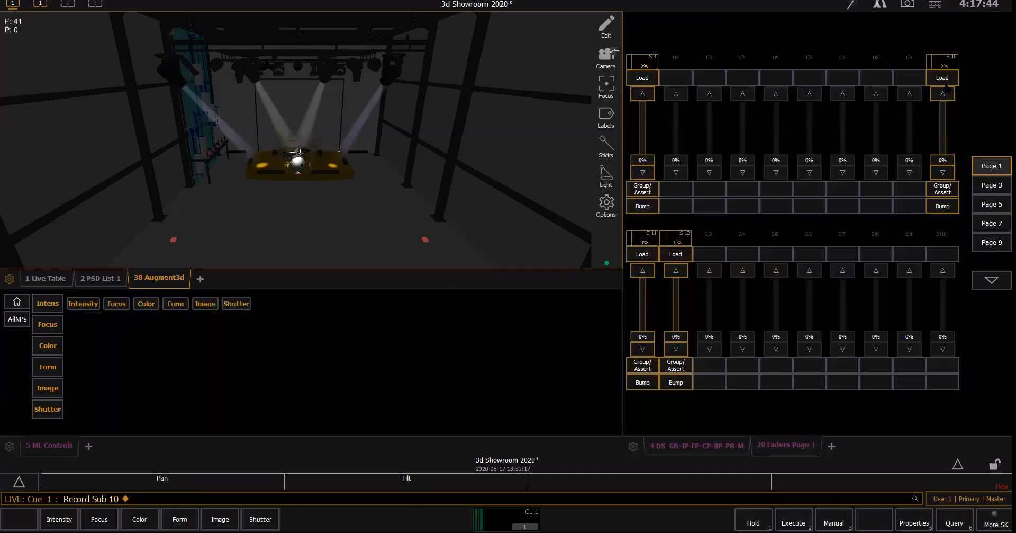
- Release the live look to cue out and raise Submaster 10 to 100%
click(649, 439)
key(j)
key(o)
key(Return)
click(785, 451)
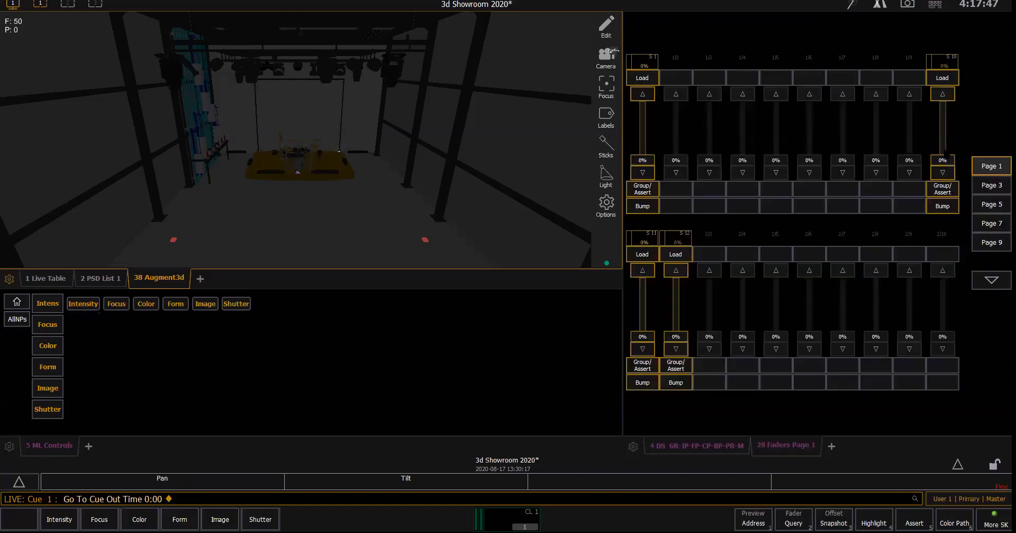
drag(944, 153, 943, 104)
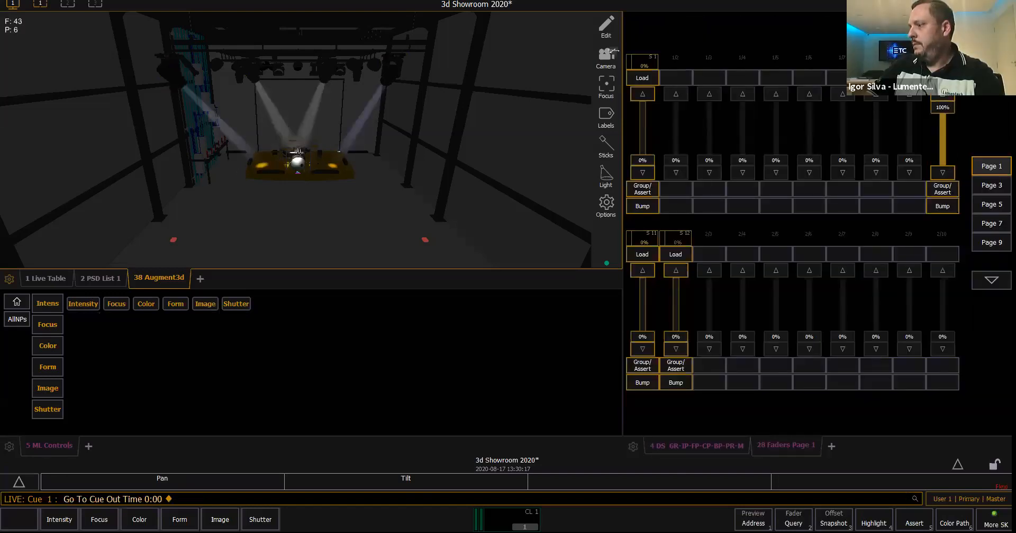
- Set Submaster 10 to Intensity Master in its properties and lower its fader to 0%
click(942, 78)
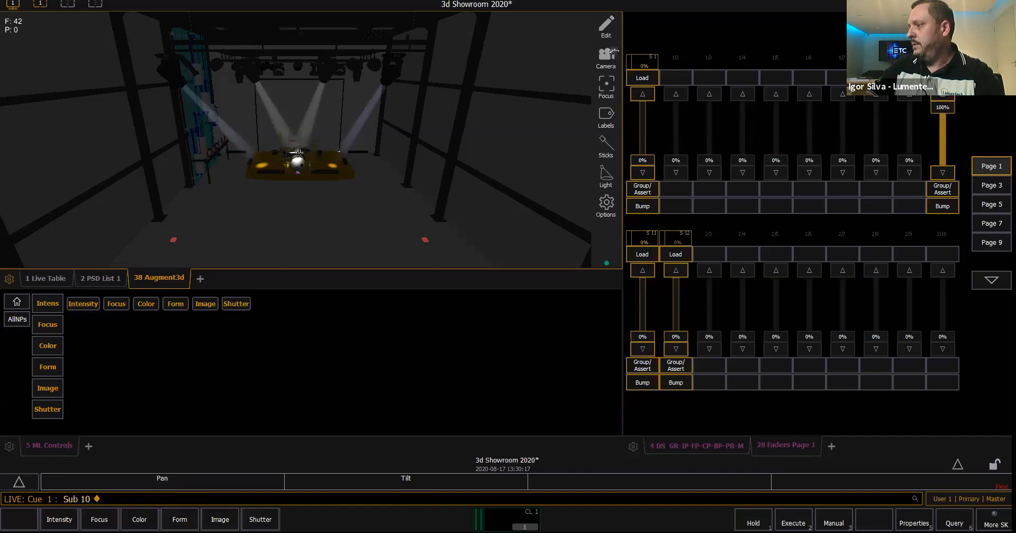
key(F5)
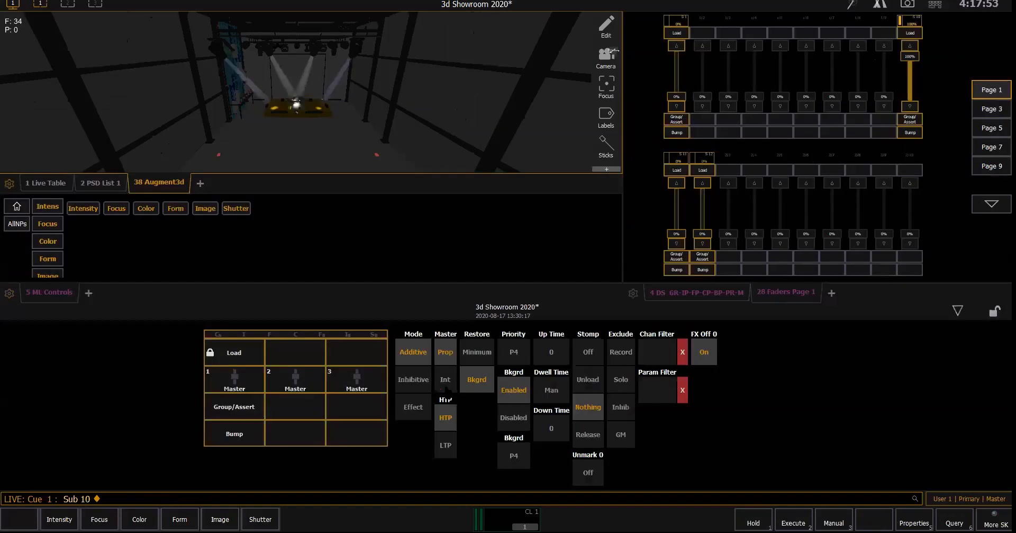
click(445, 379)
click(958, 311)
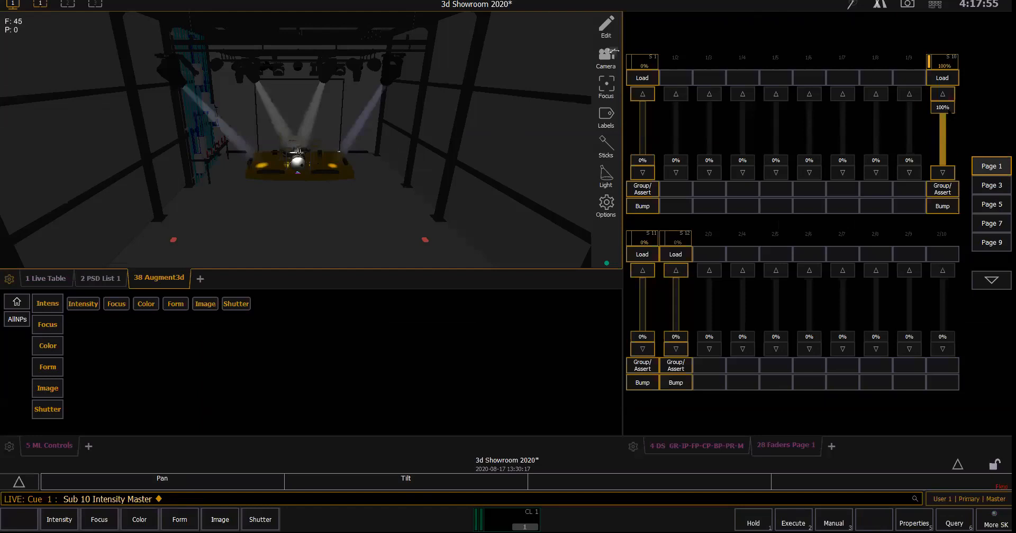
drag(942, 102, 943, 160)
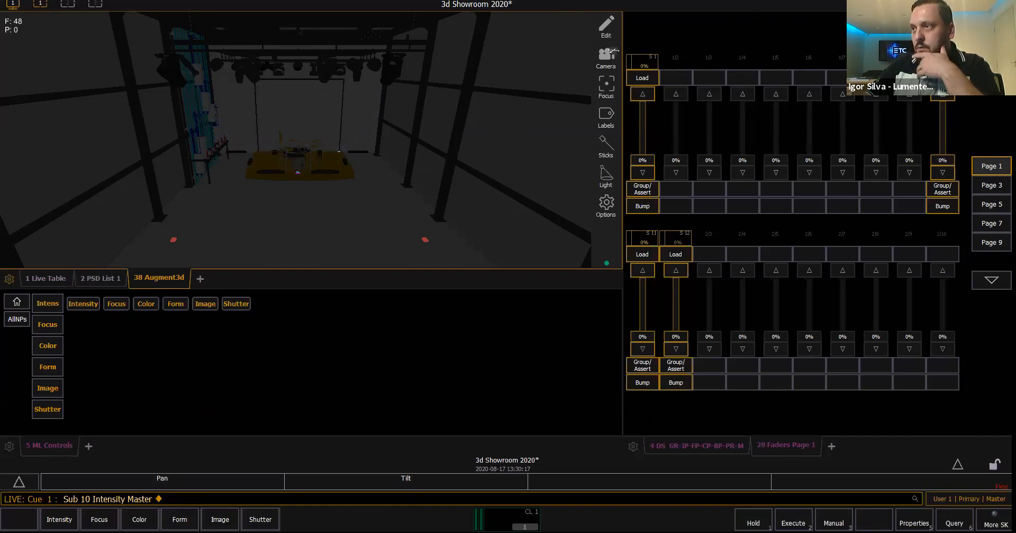
- Go to cue out, select the Sola HE and MK2 Profile groups, and enable XYZ Format for them
click(697, 446)
click(650, 418)
click(647, 45)
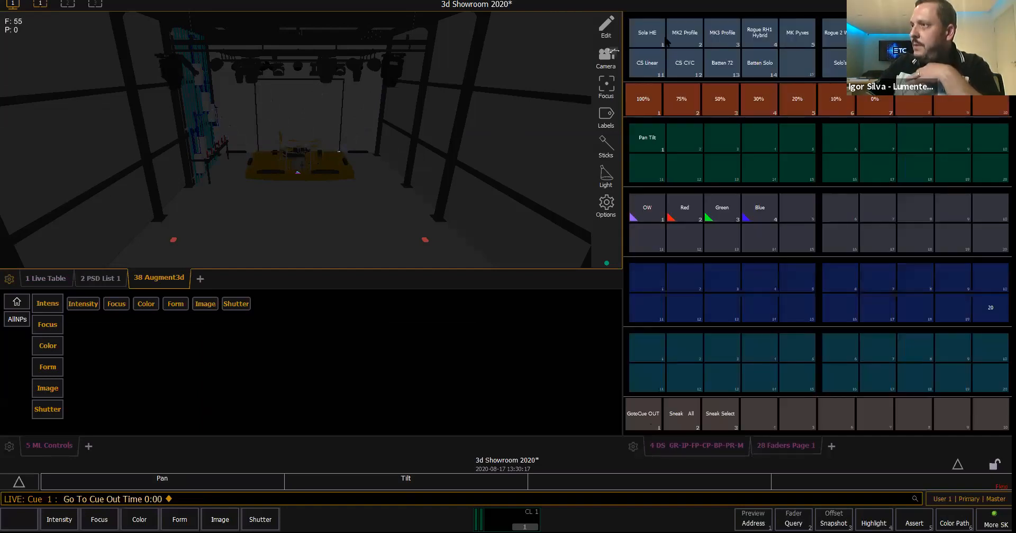
click(684, 37)
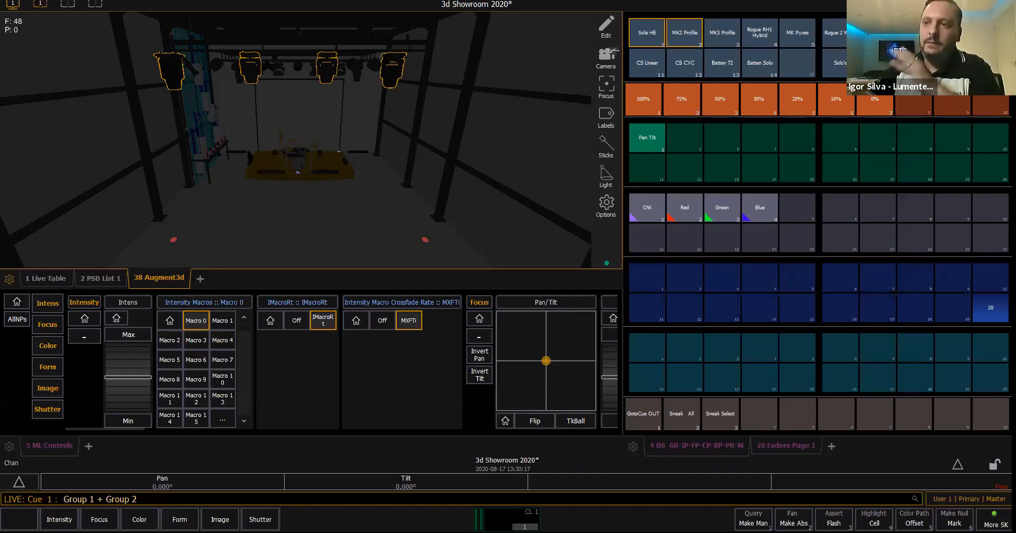
click(56, 327)
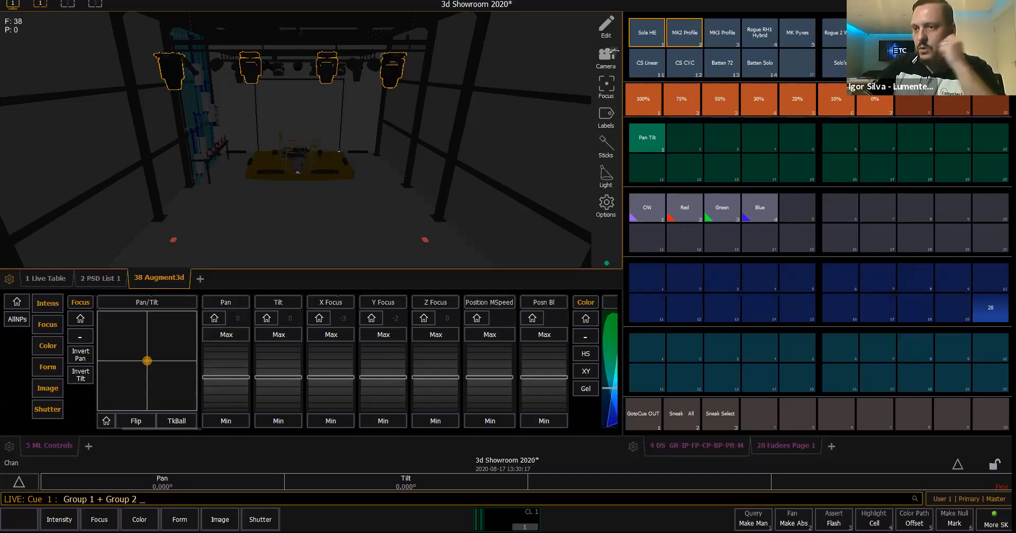
click(20, 484)
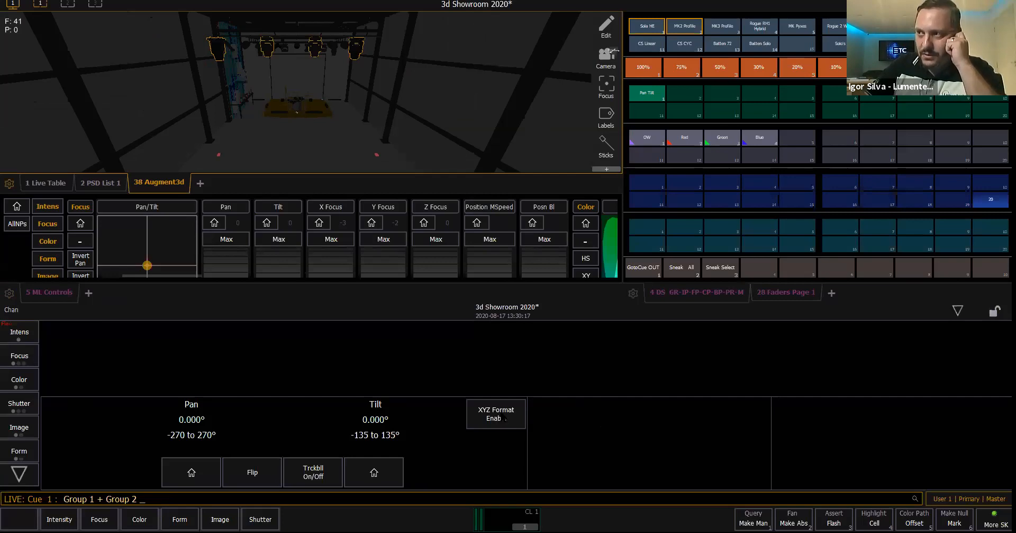
click(505, 419)
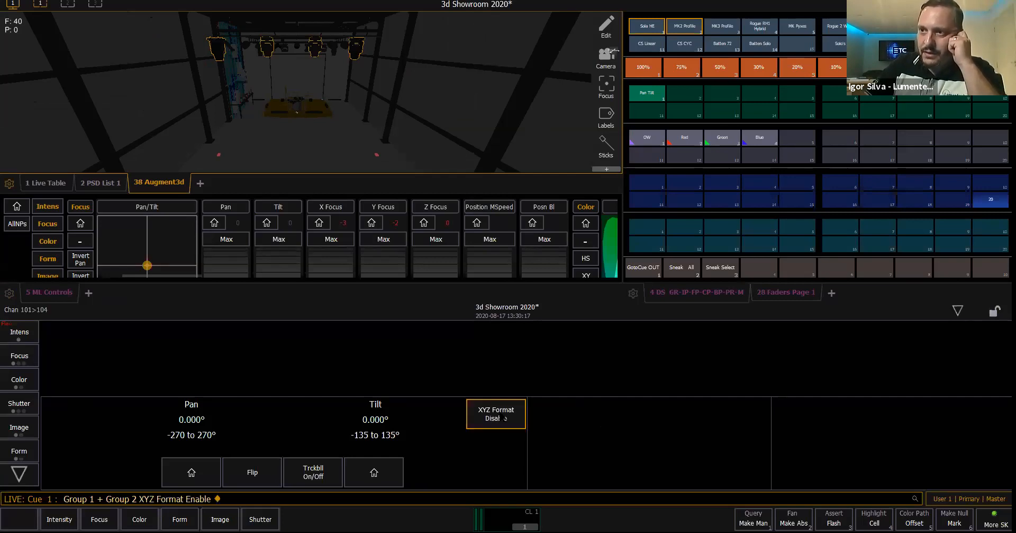
click(27, 476)
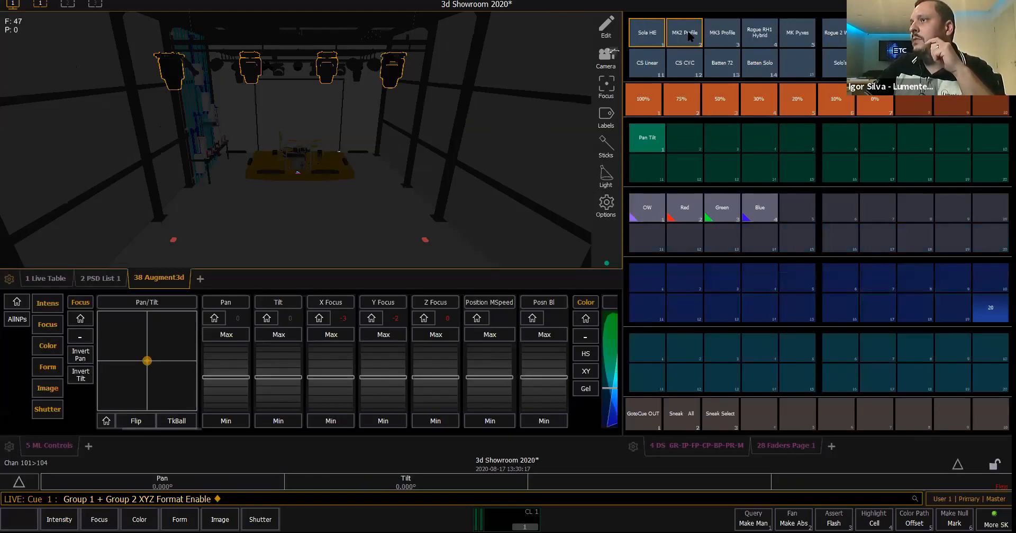
- Bring the MK2 Profile group to 100% with Intensity Palette 1 and aim its XYZ focus at the drum kit
click(688, 32)
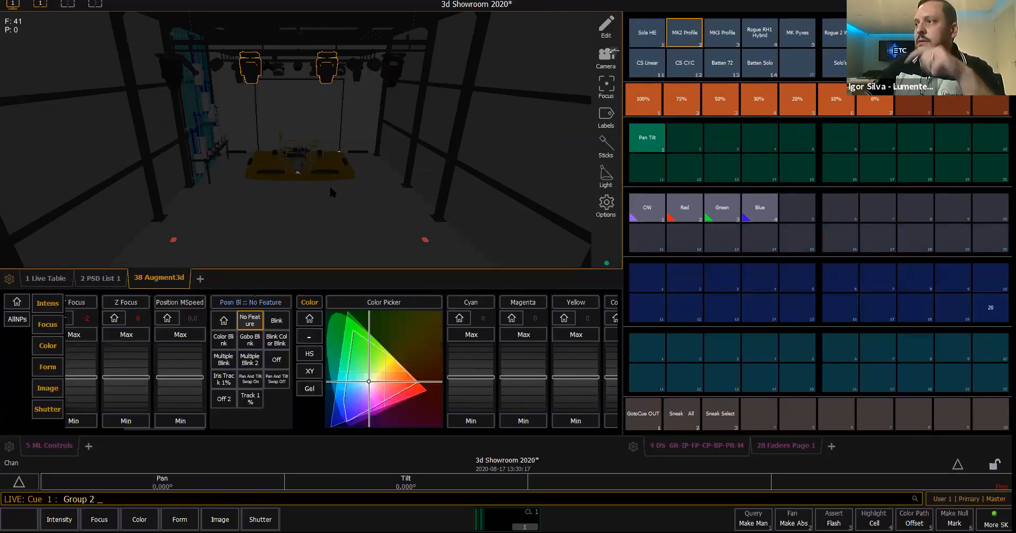
click(647, 109)
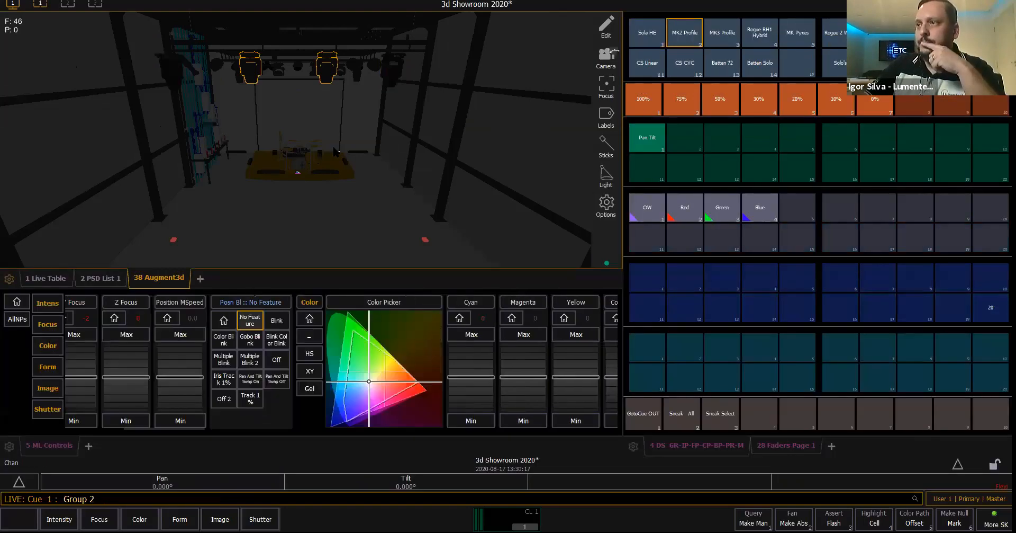
click(299, 165)
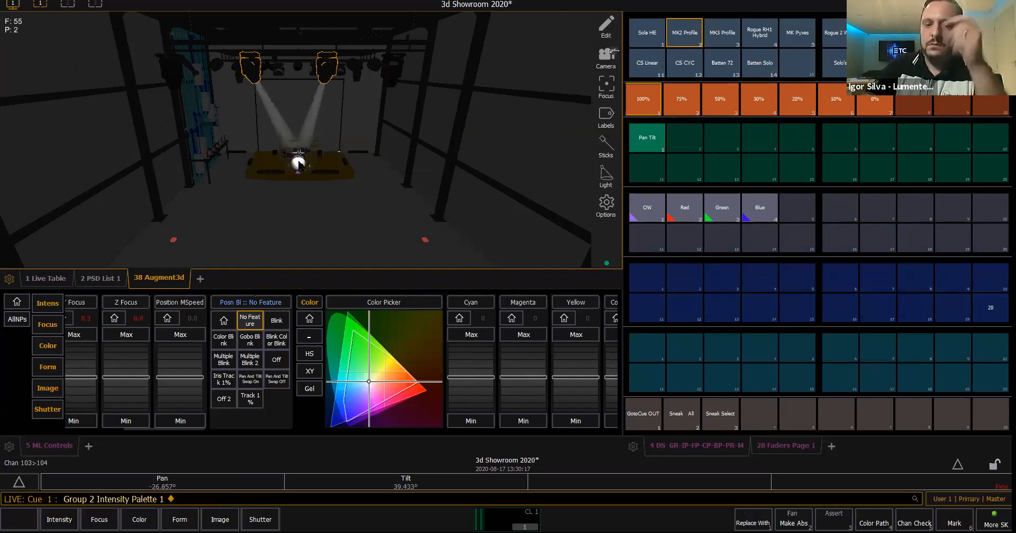
- Set channel 101 to full and aim its XYZ focus at the left part of the drum platform
text(101)
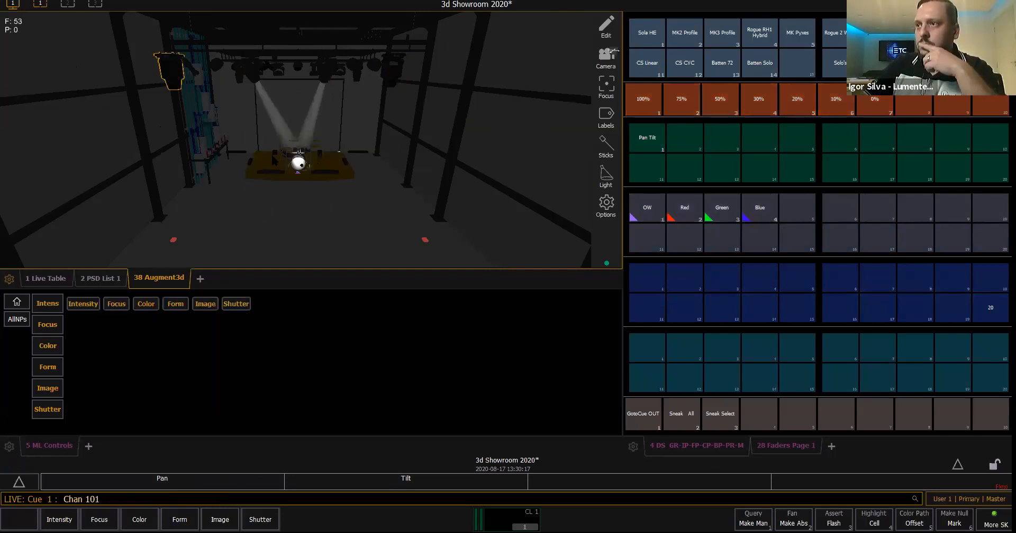
text(af)
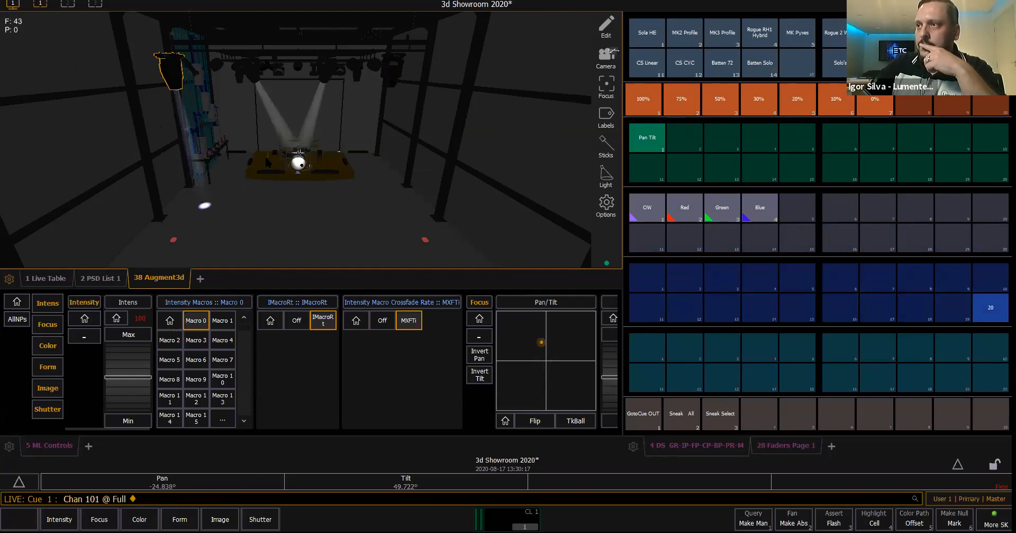
click(266, 158)
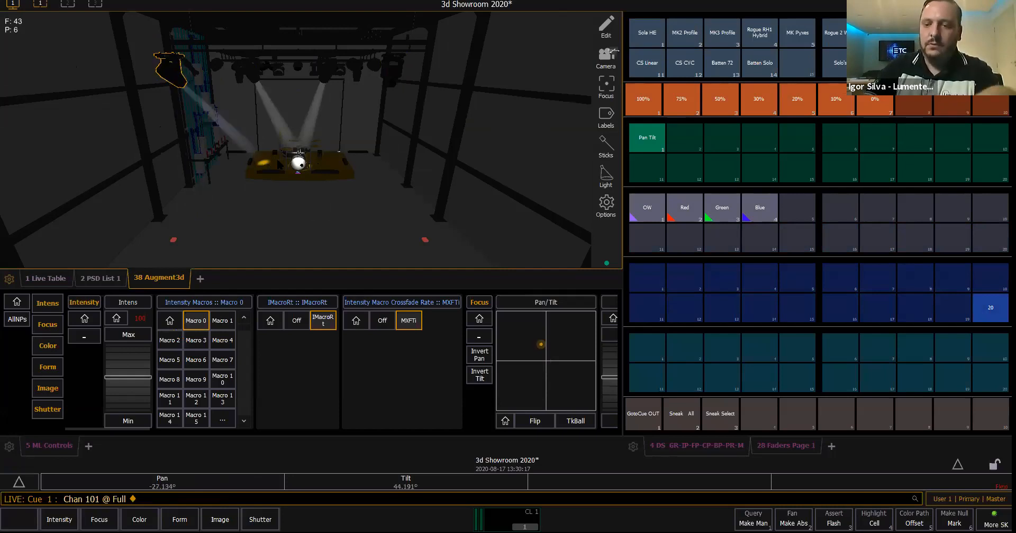
- Set channel 102 to full and aim its XYZ focus at the right part of the drum platform
text(102)
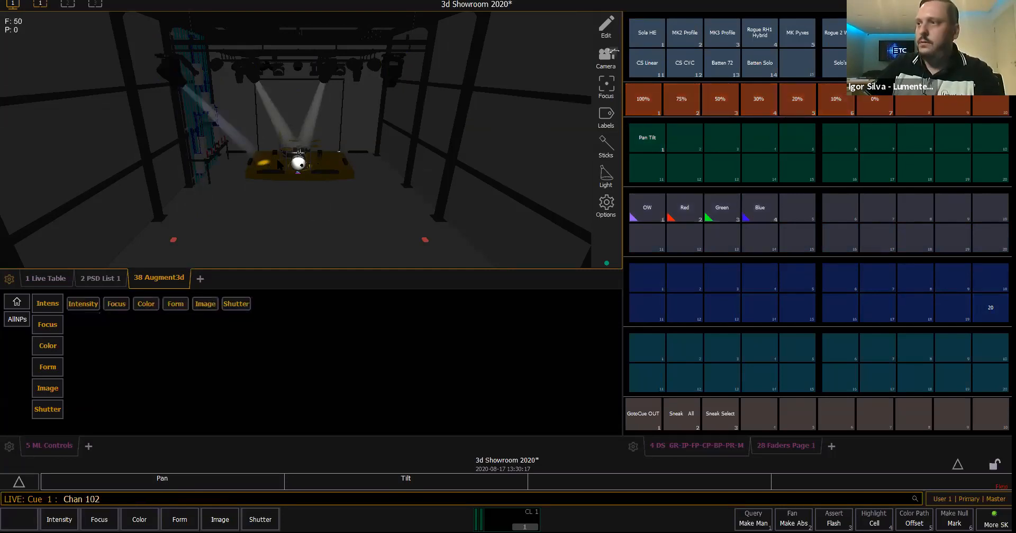
text(af)
drag(327, 164, 337, 169)
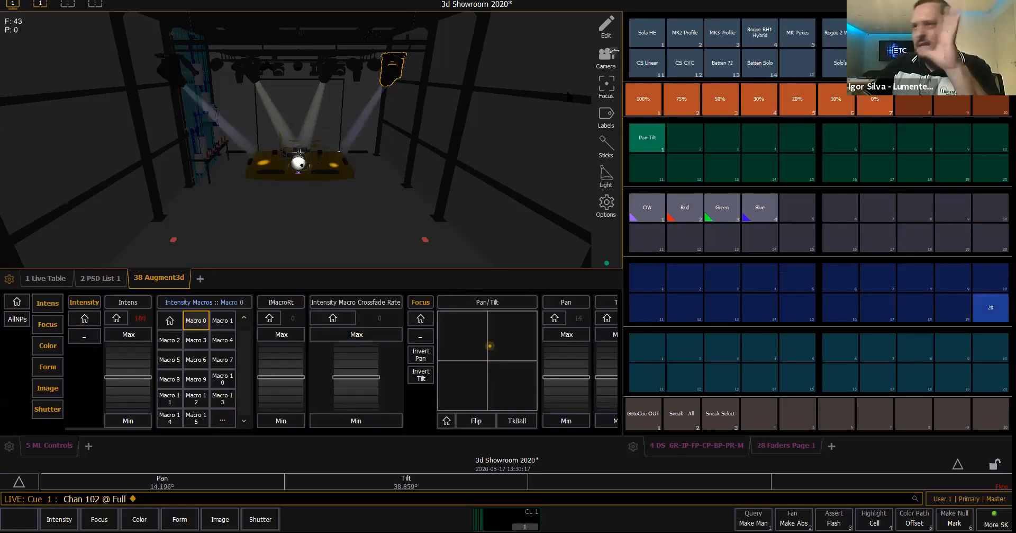
- Select the Sola HE and MK2 Profile groups and check their X, Y and Z Focus values in the live table
click(644, 34)
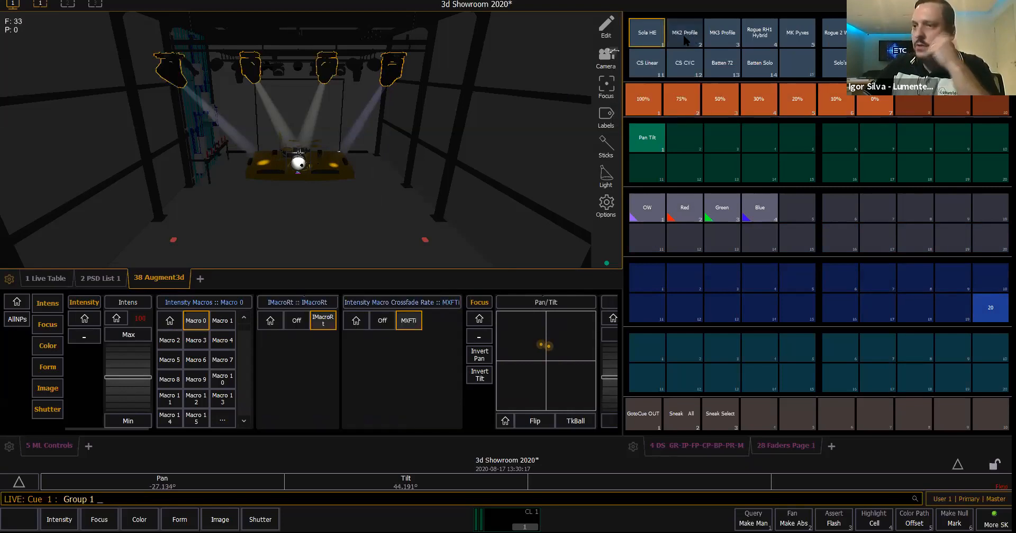
click(686, 41)
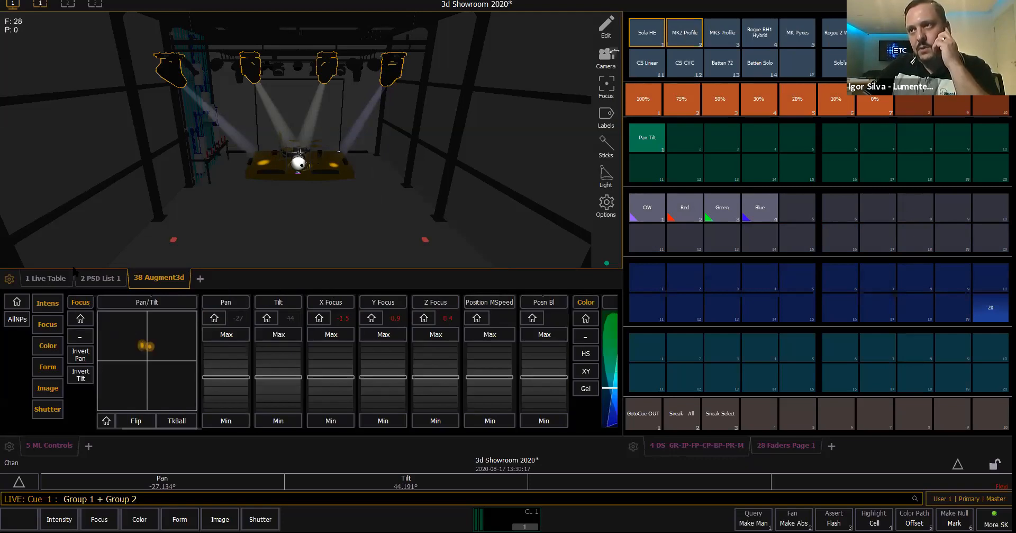
click(45, 279)
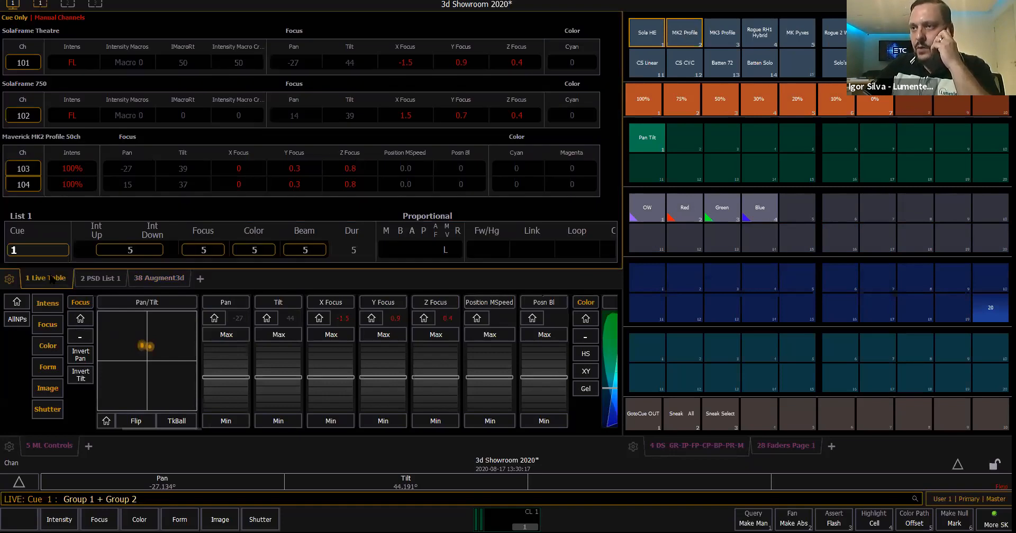
click(159, 279)
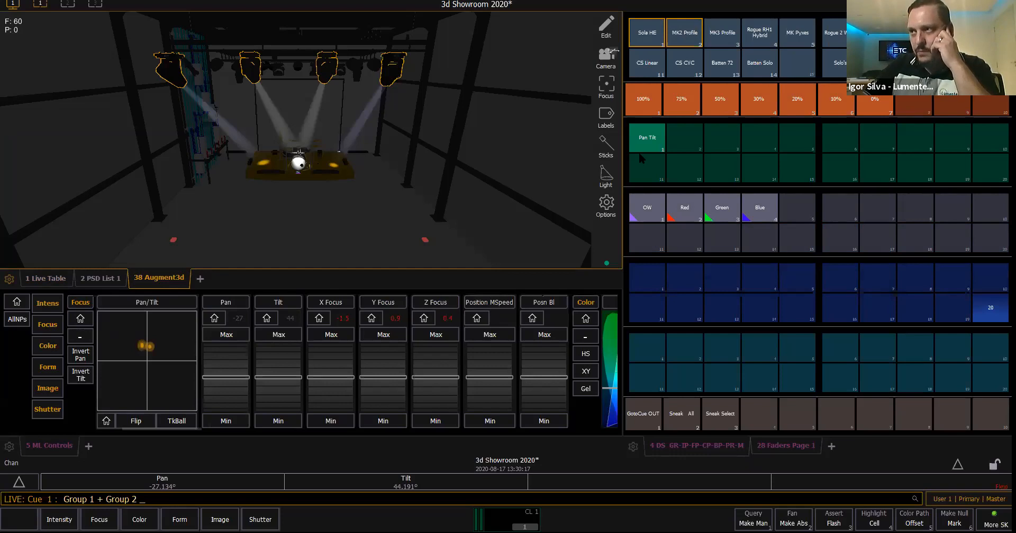
- Record the focus of the Sola HE and MK2 Profile groups as Focus Palette 11 and label it XYZ
key(r)
click(651, 169)
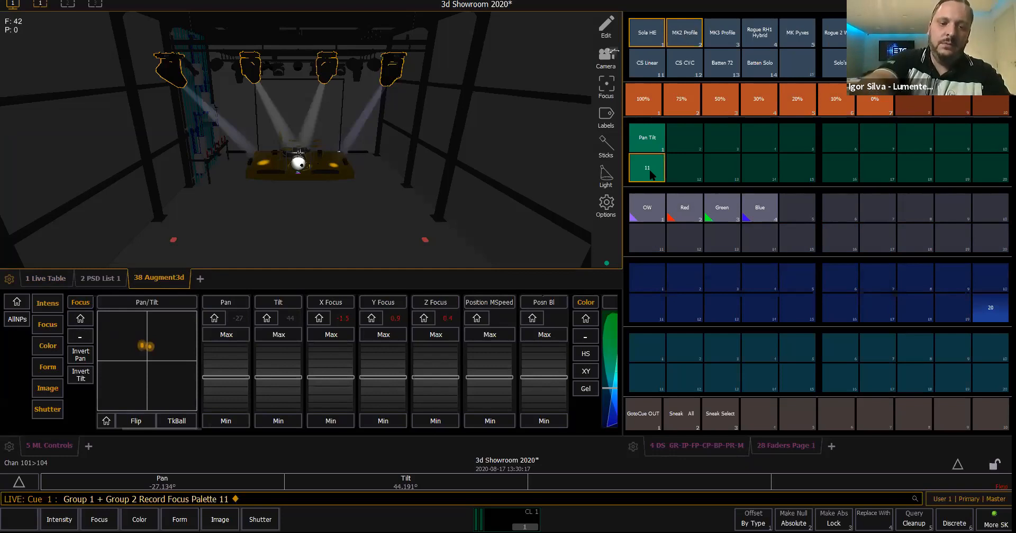
text(l XYZ)
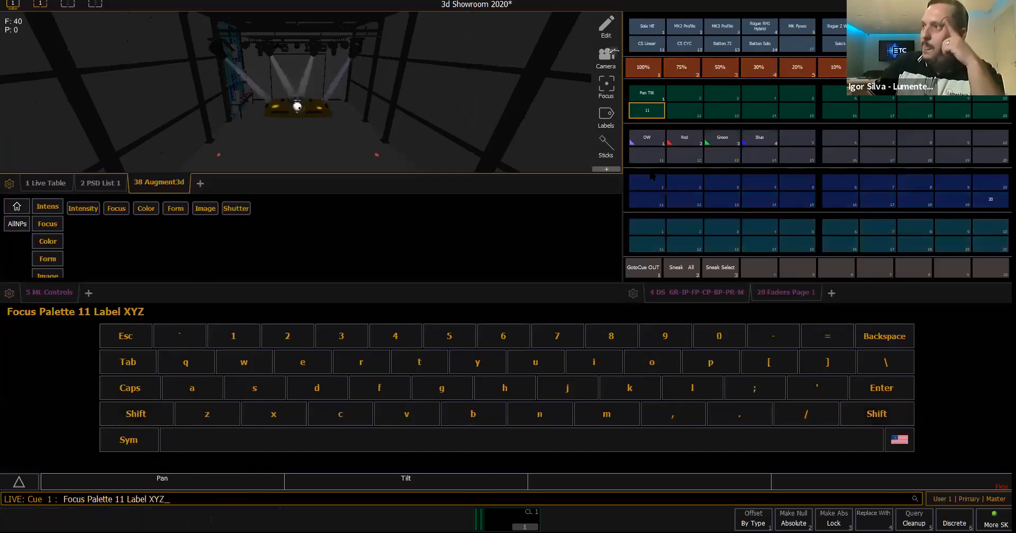
key(Return)
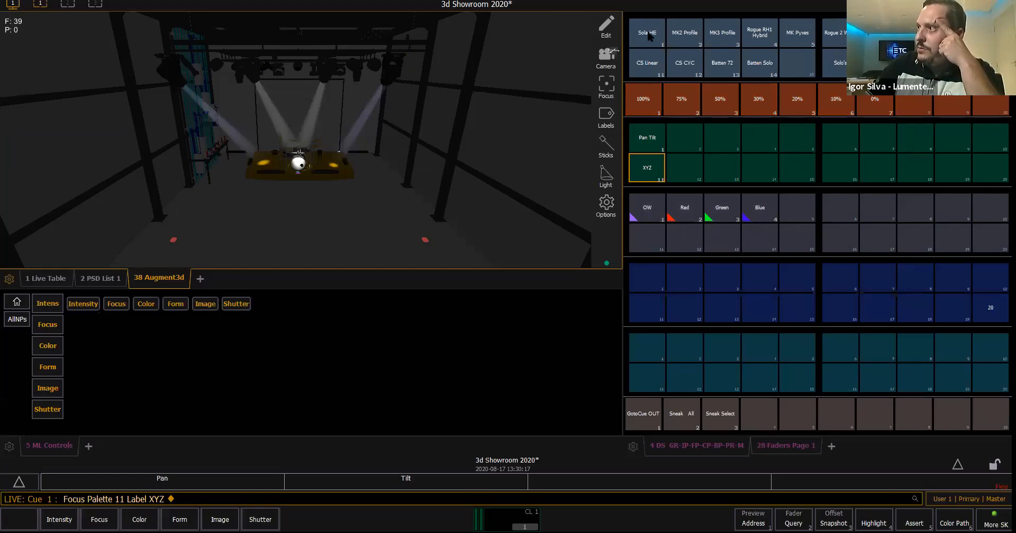
- Recall the Pan Tilt and XYZ focus palettes on the Sola HE and MK2 Profile groups to compare them
click(649, 34)
click(684, 35)
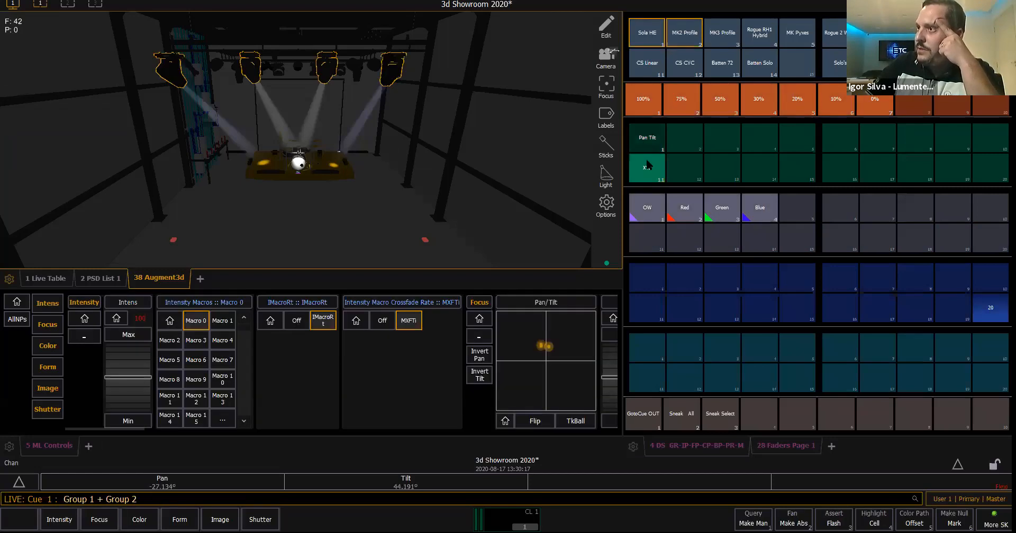
click(652, 141)
click(648, 167)
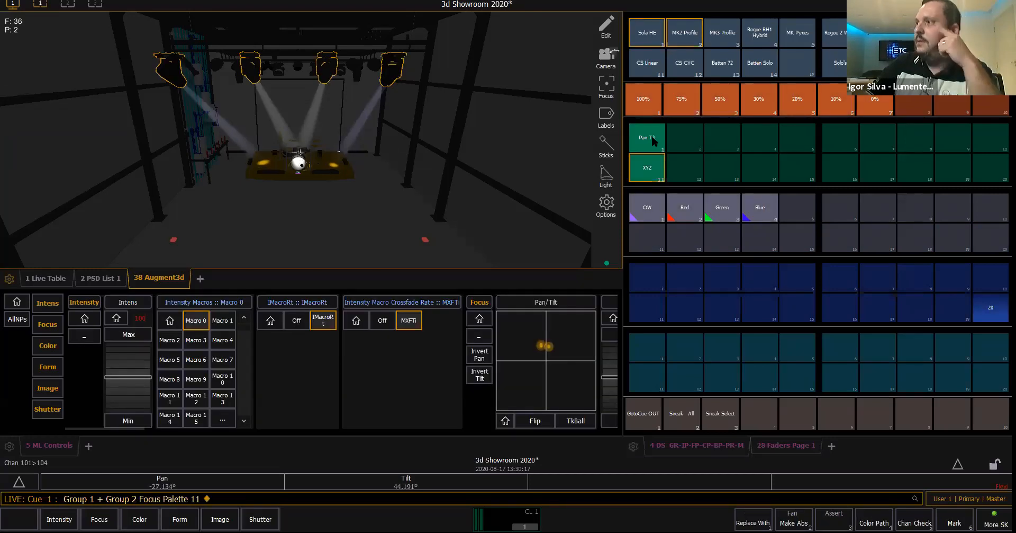
- Clear the output with Go To Cue Out, and bring the Sola HE and MK2 Profile groups back at full in the XYZ focus palette
click(651, 414)
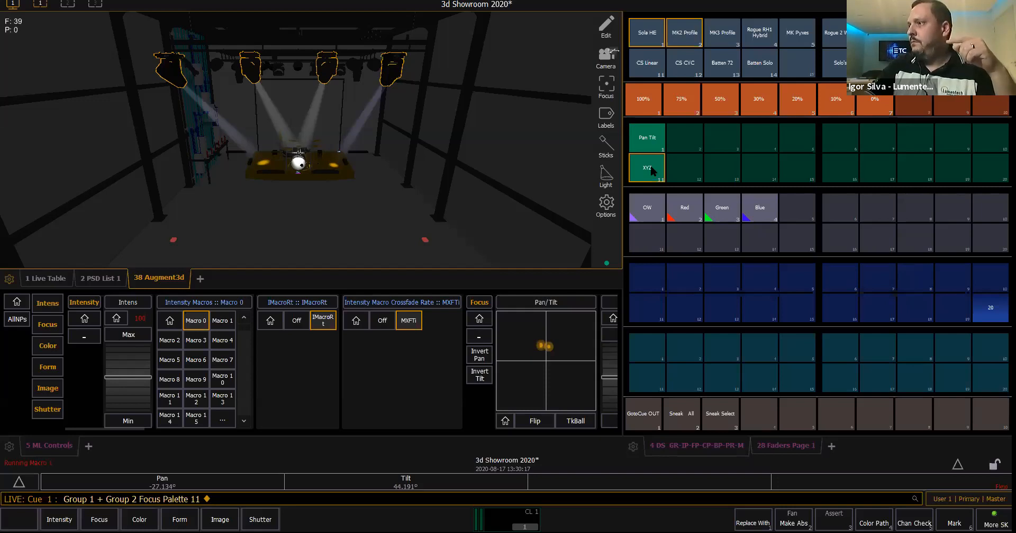
click(656, 37)
click(681, 38)
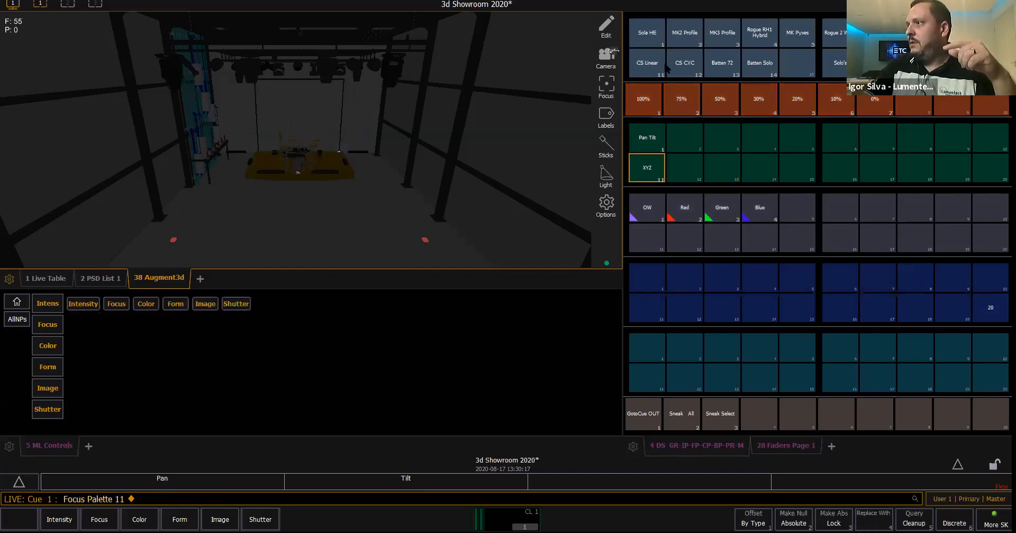
click(649, 179)
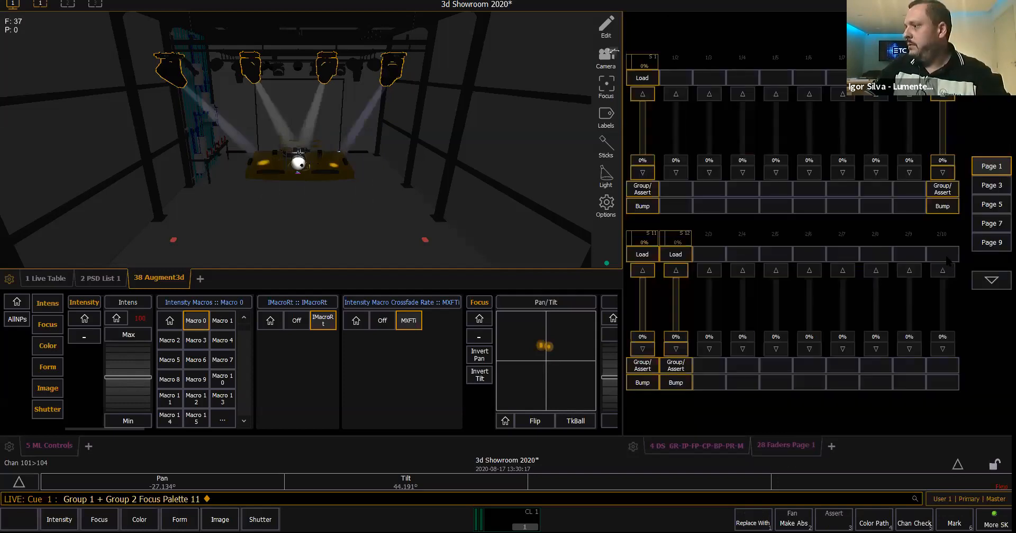
- Record the XYZ look as submaster 20 with its background disabled, and clear the output with Go To Cue Out
key(r)
click(947, 257)
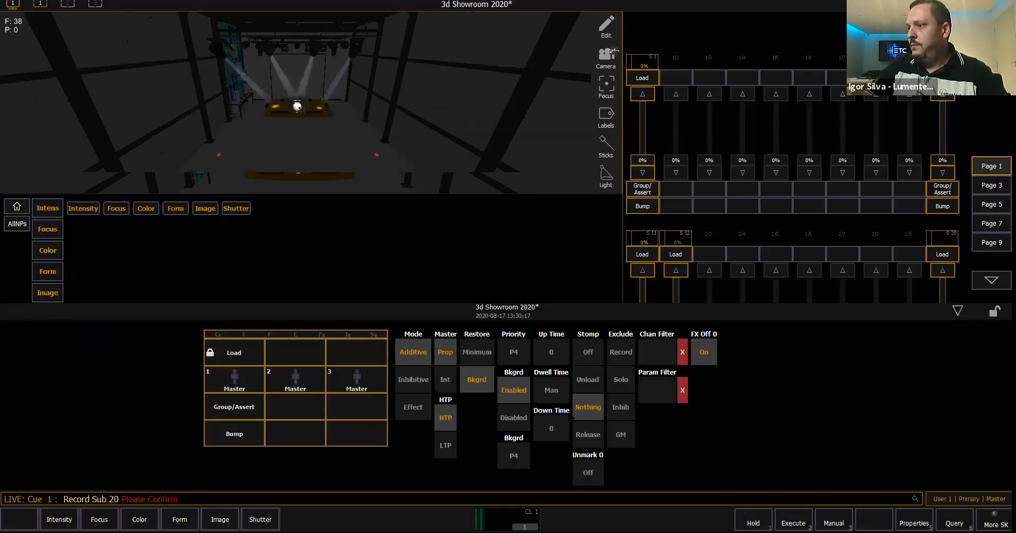
click(508, 418)
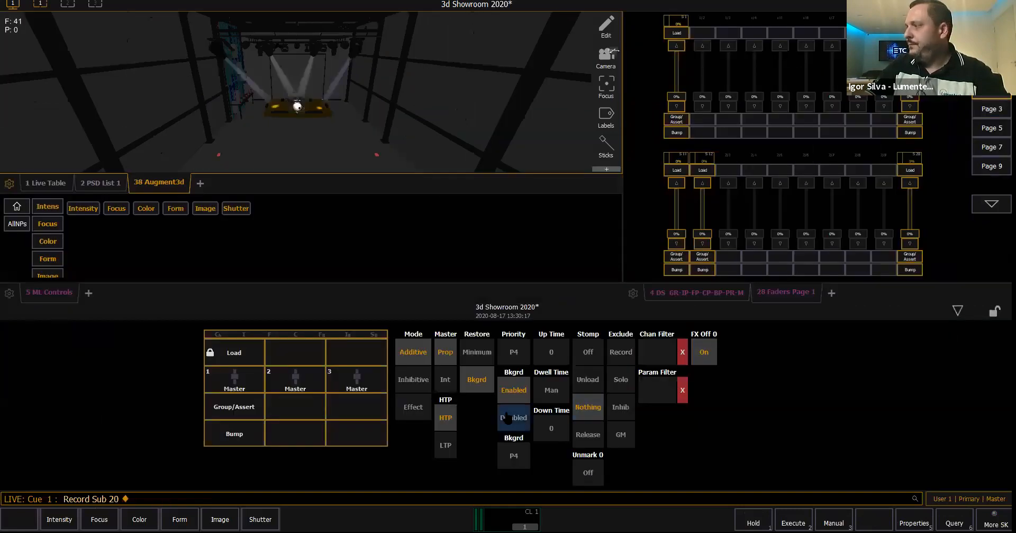
click(958, 311)
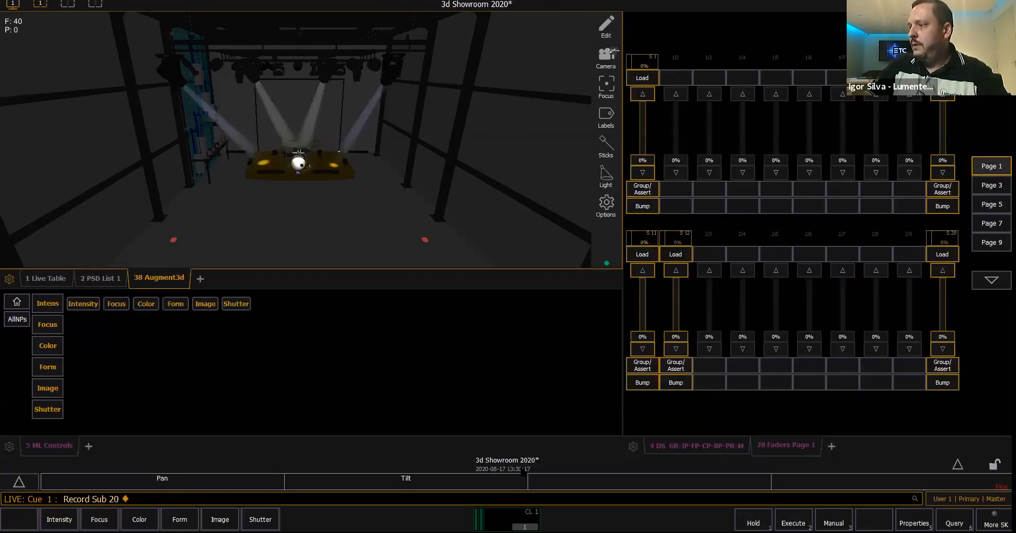
click(707, 451)
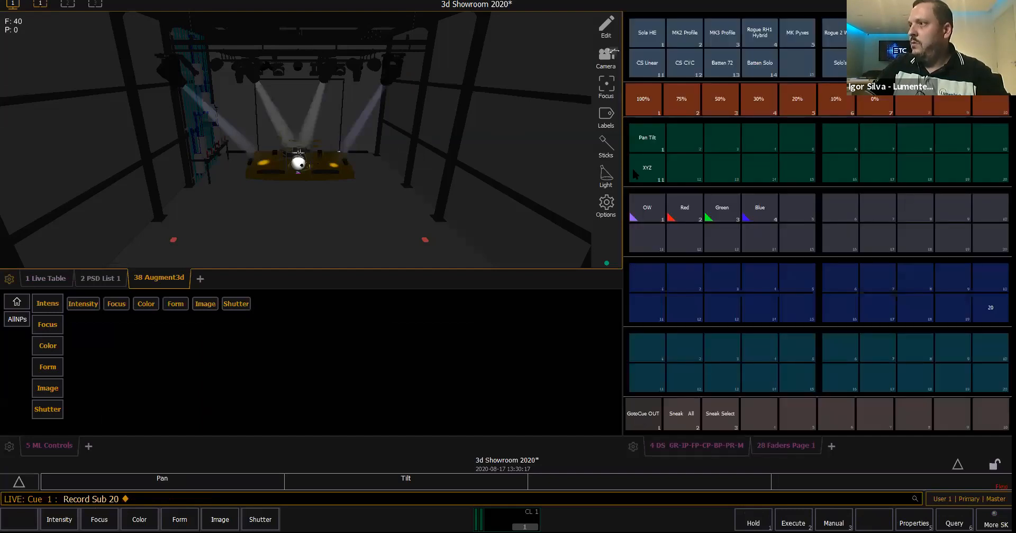
click(643, 413)
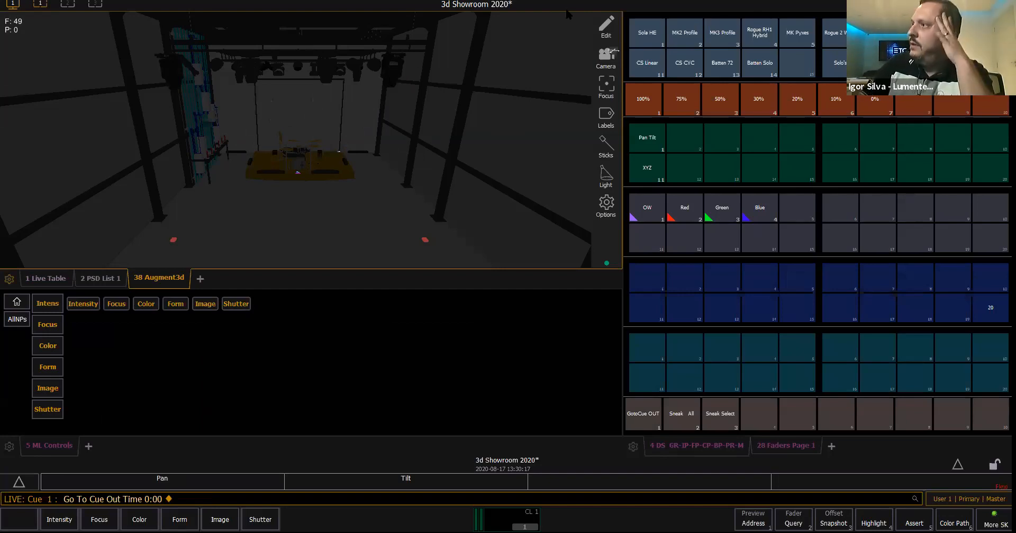
- Edit the Augment3d model and set the Z position of Vara 1 to 6 metres
click(607, 29)
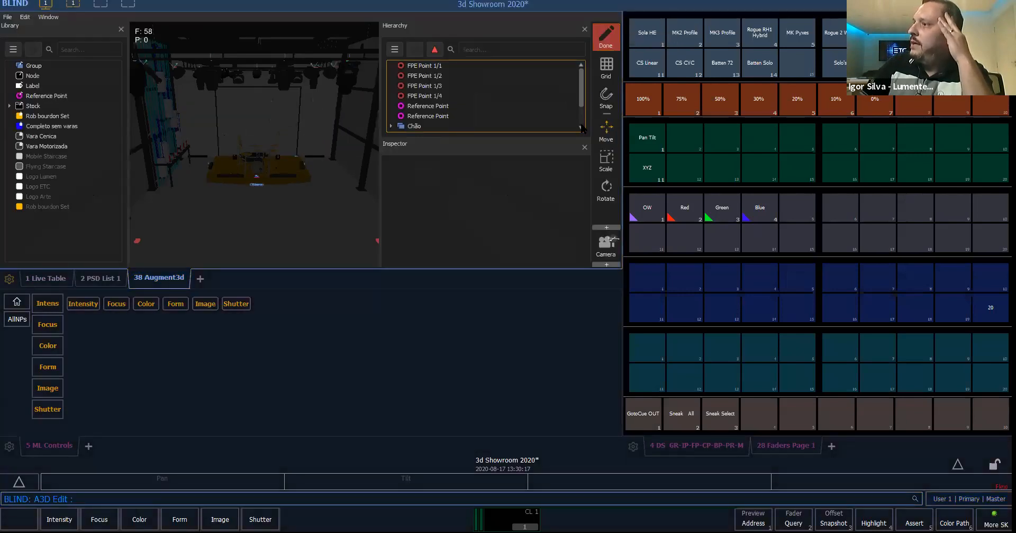
click(409, 117)
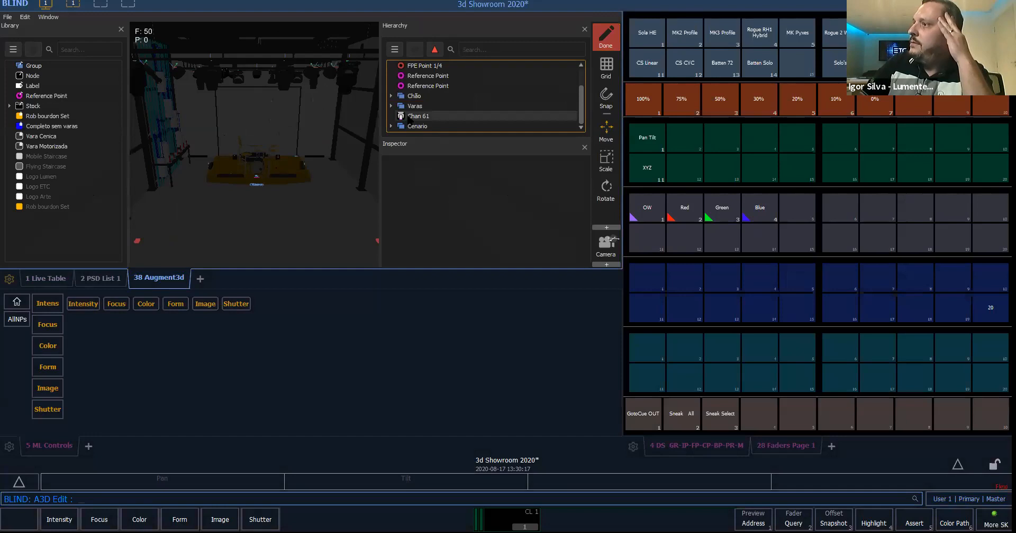
click(399, 108)
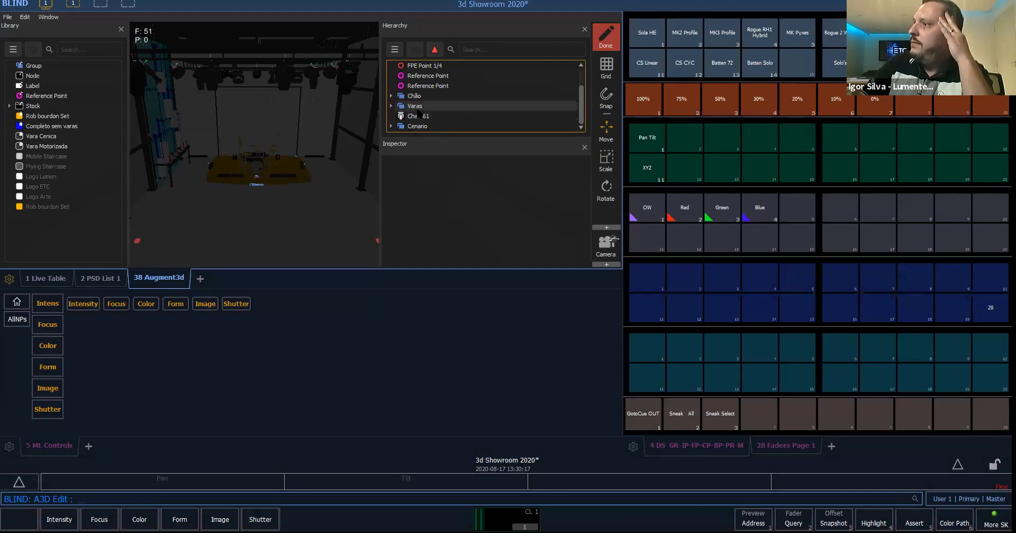
click(422, 117)
click(546, 228)
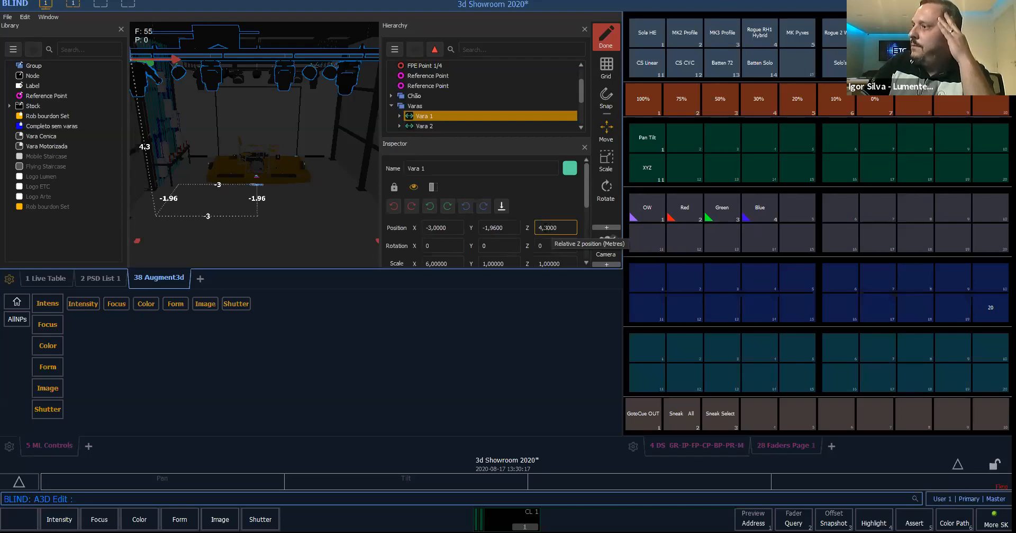
drag(558, 229, 538, 228)
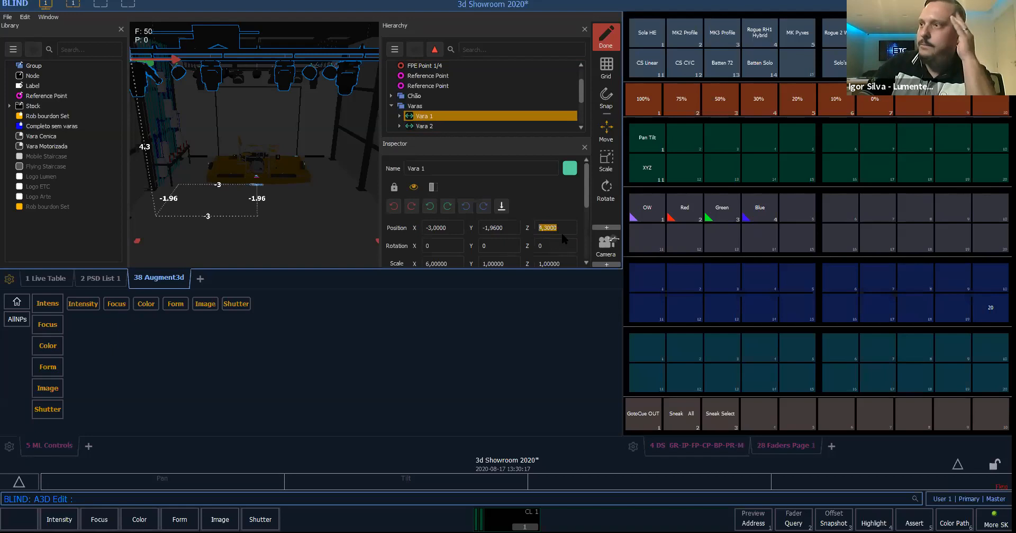
text(6)
key(Return)
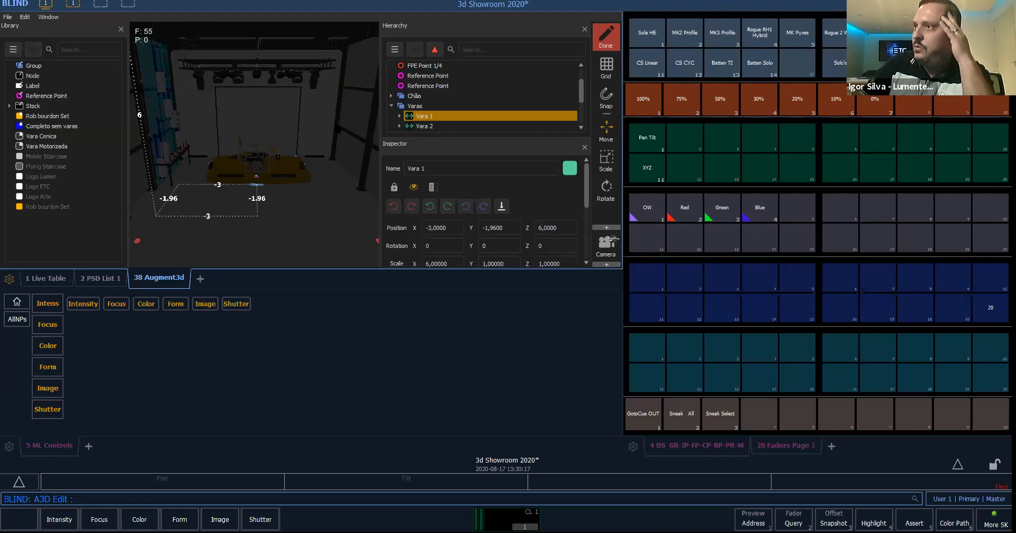
- Leave the Augment3d edit mode and return to Live with the whole stage in view
click(339, 186)
middle_drag(339, 188, 345, 102)
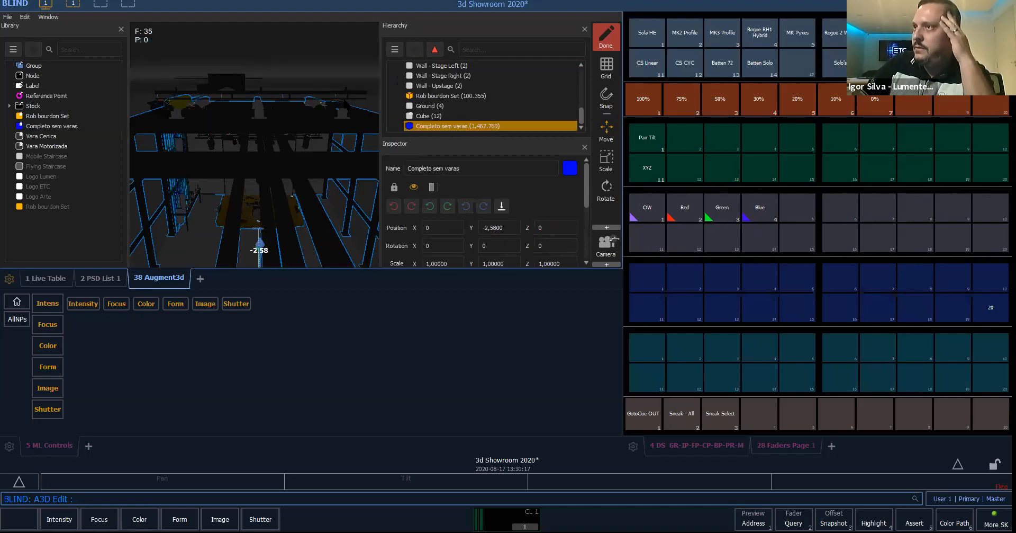
scroll(335, 118, down, 3)
click(602, 44)
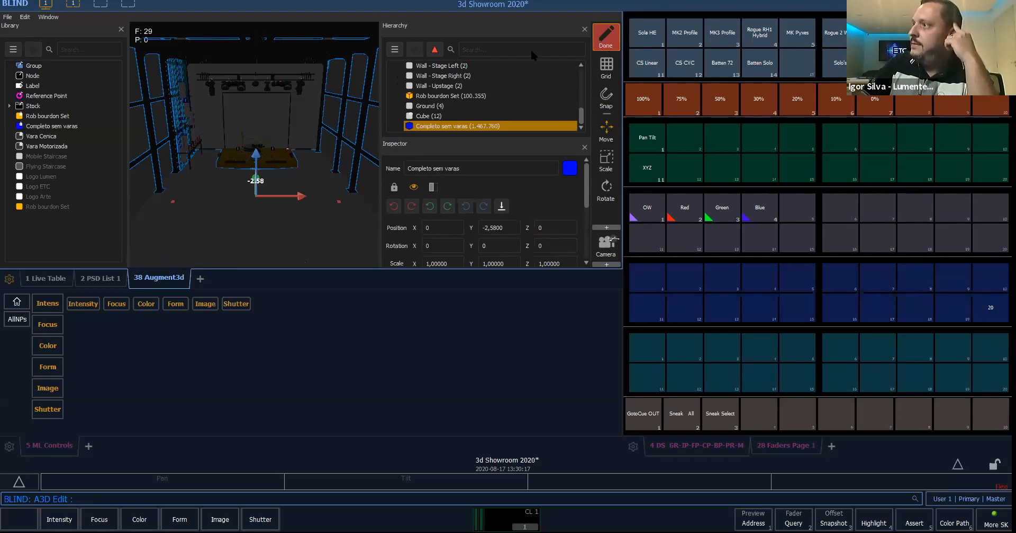
click(535, 48)
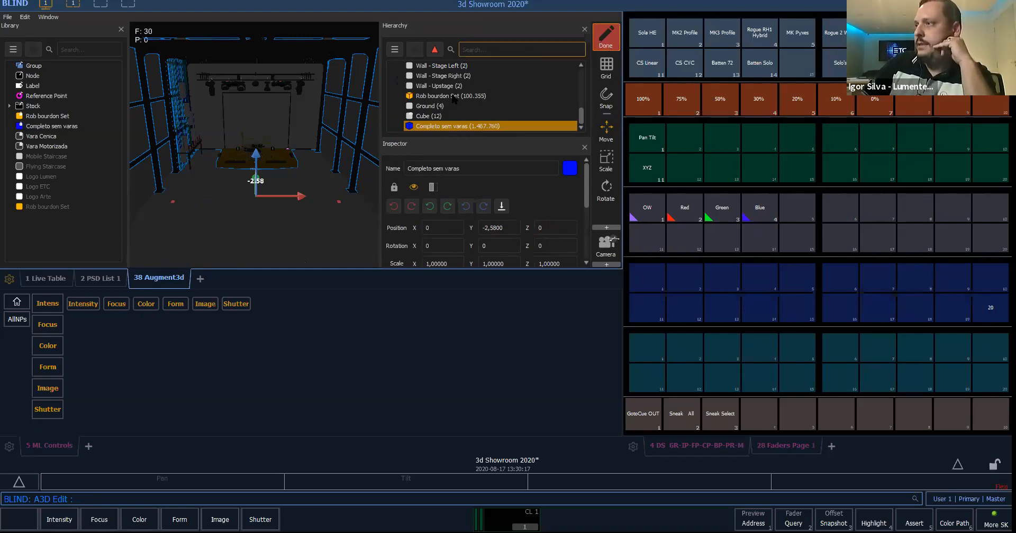
click(609, 34)
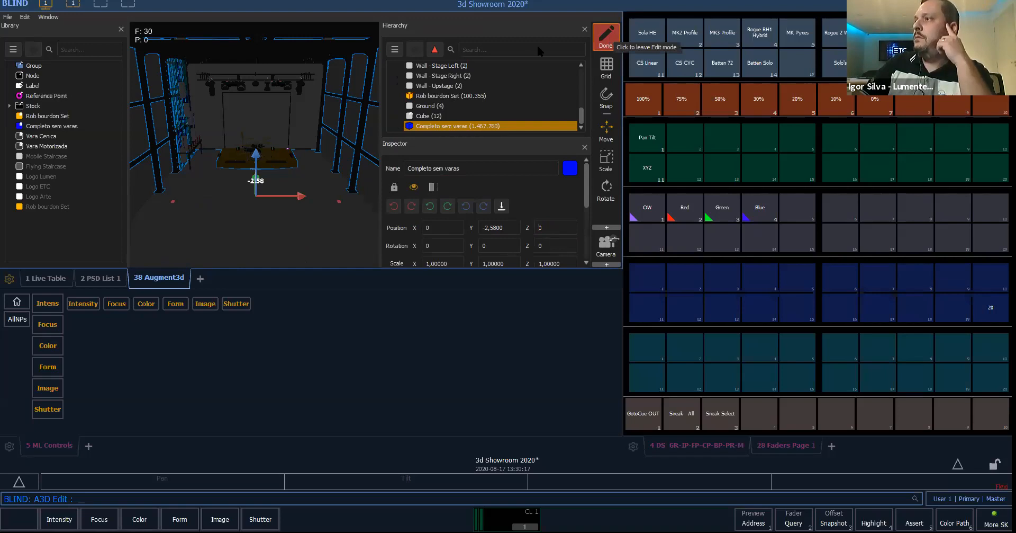
click(609, 37)
click(538, 46)
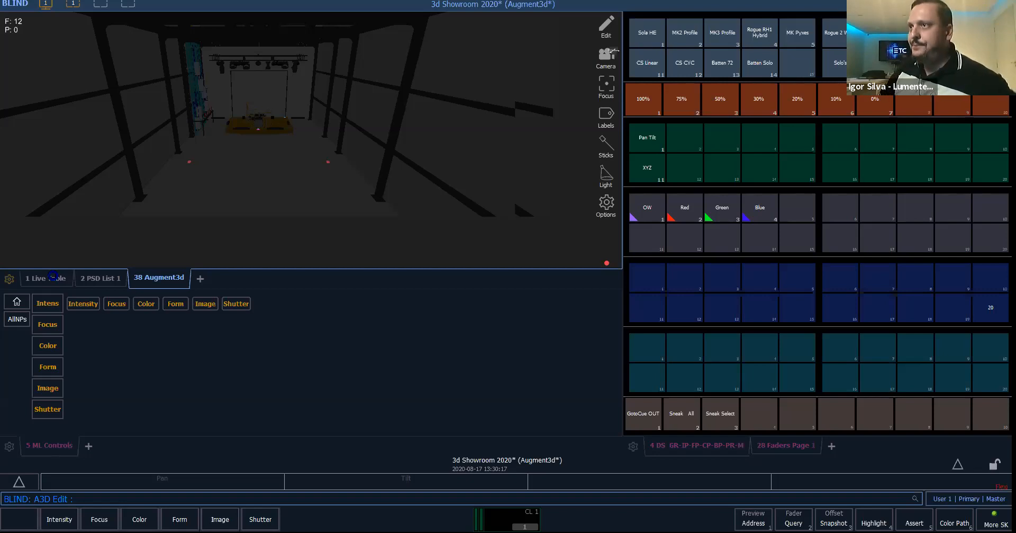
click(55, 280)
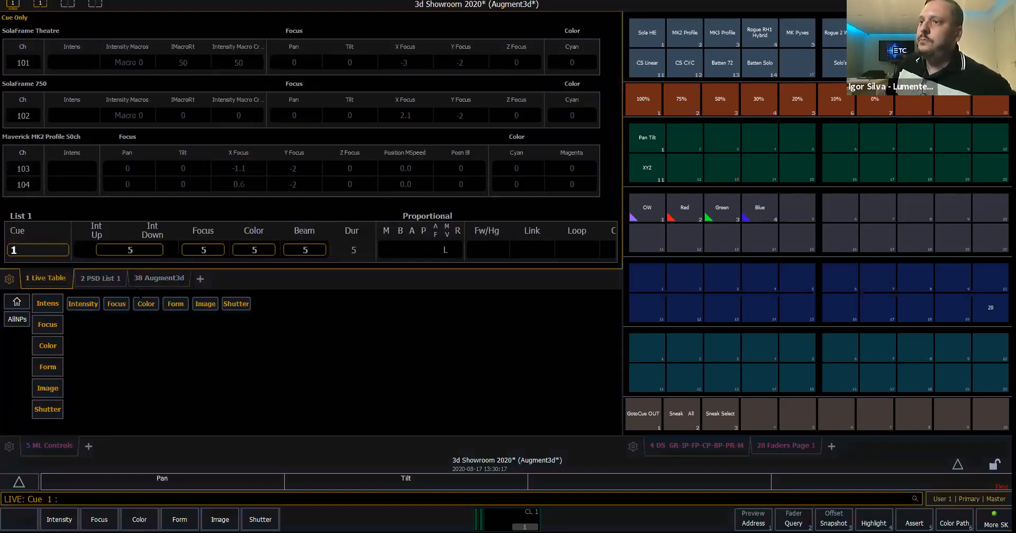
- Bring the Sola HE and MK2 Profile groups to 100% with Intensity Palette 1
click(649, 42)
click(684, 38)
click(639, 107)
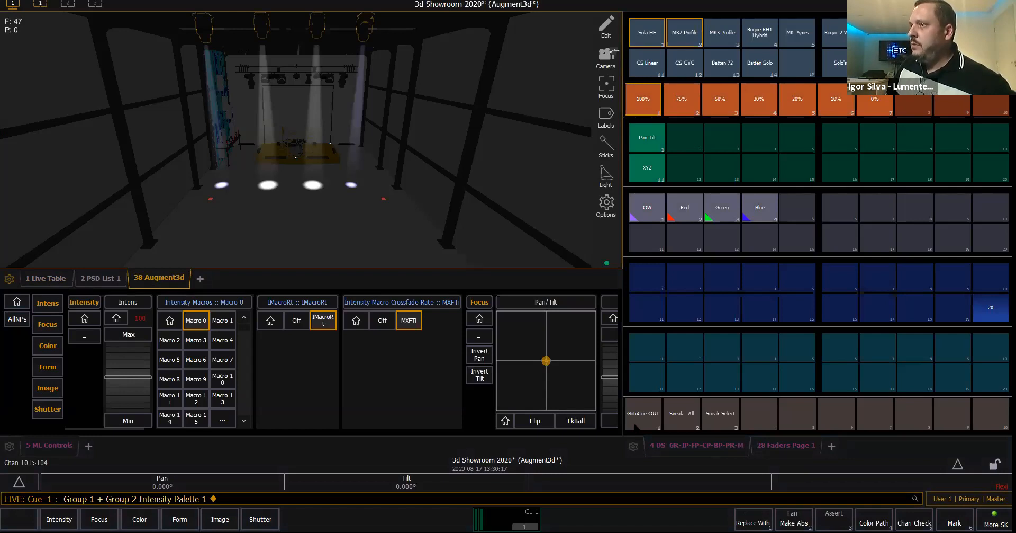
- Run the pan/tilt submaster up to 100% to check where its beams land, and bring it back to 0%
click(790, 450)
click(948, 95)
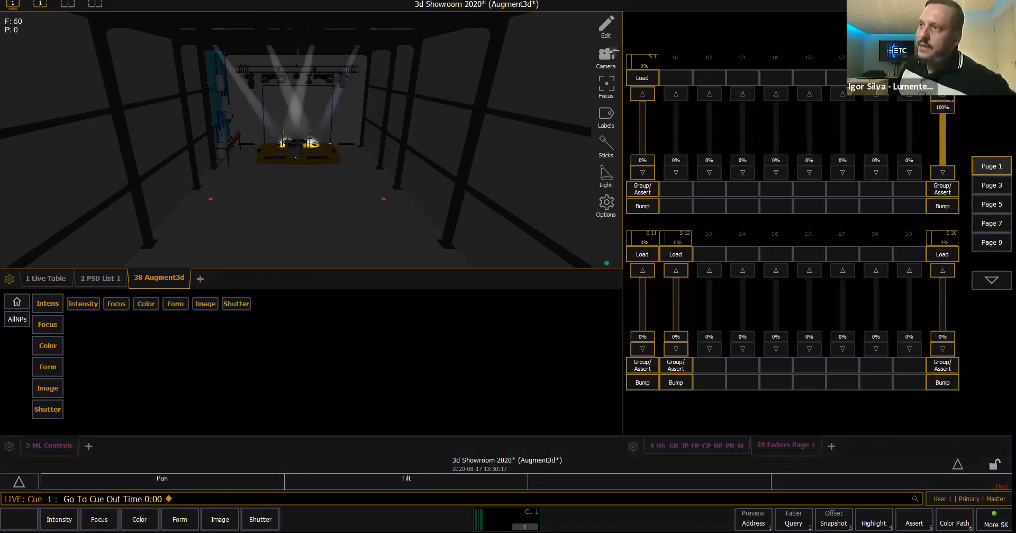
click(943, 172)
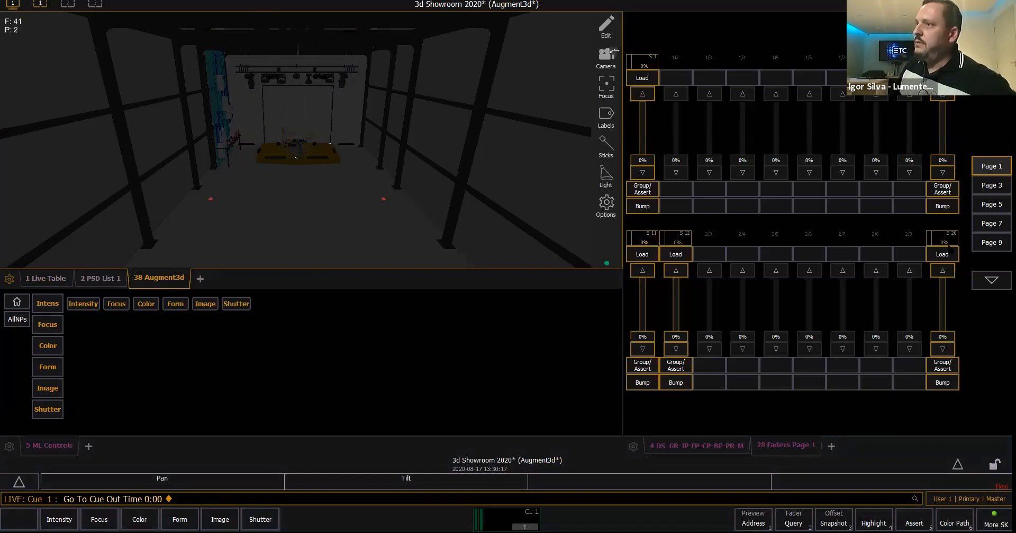
- Run XYZ submaster 20 up to 100% to check its focus on the drum kit, and bring it back to 0%
click(951, 271)
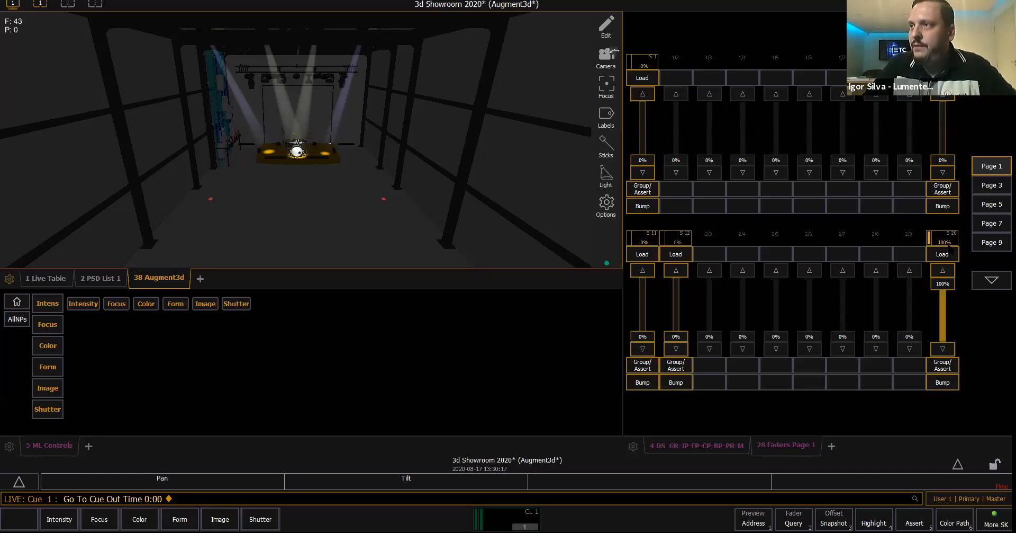
mouse_move(943, 284)
mouse_down()
mouse_move(941, 350)
mouse_move(944, 282)
mouse_up()
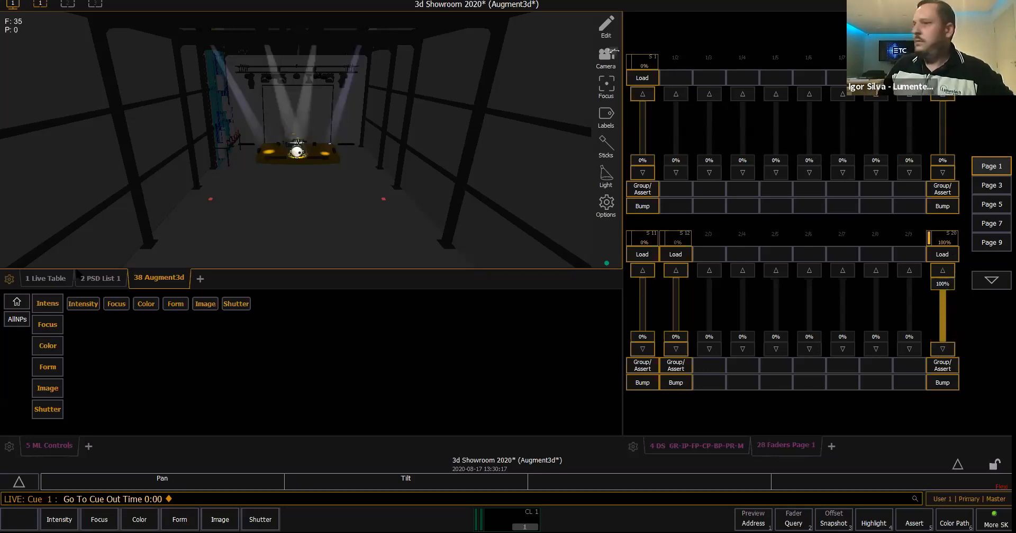
click(717, 446)
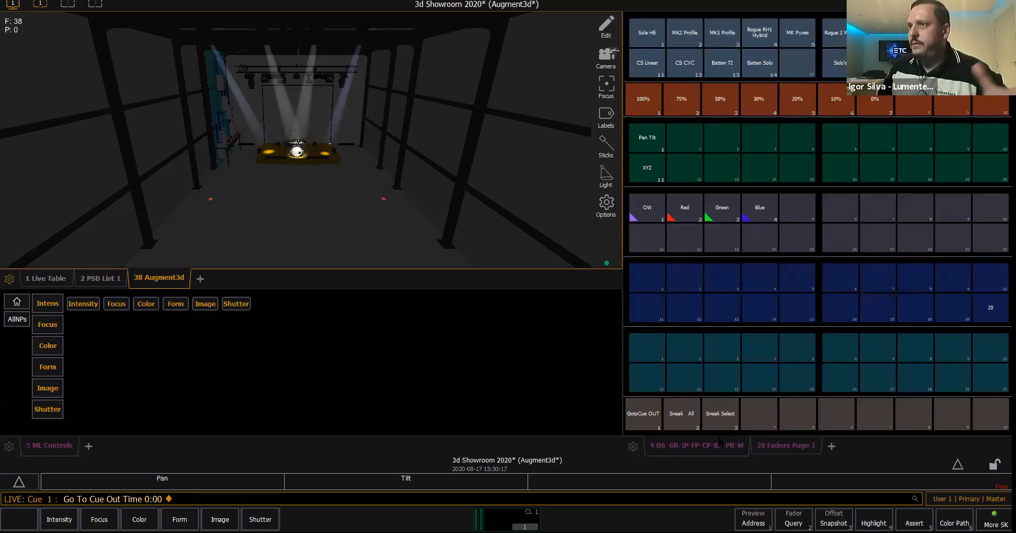
click(772, 449)
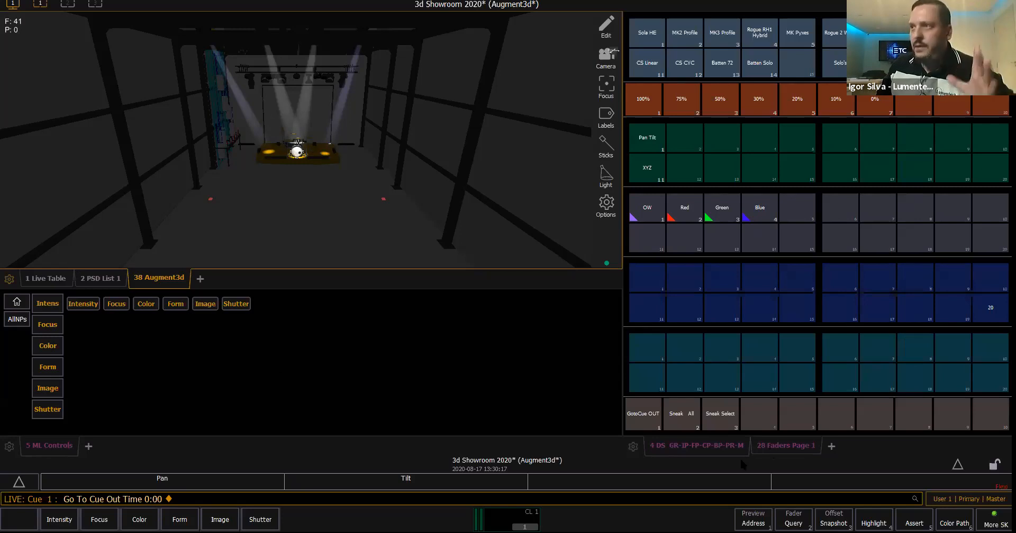
click(943, 307)
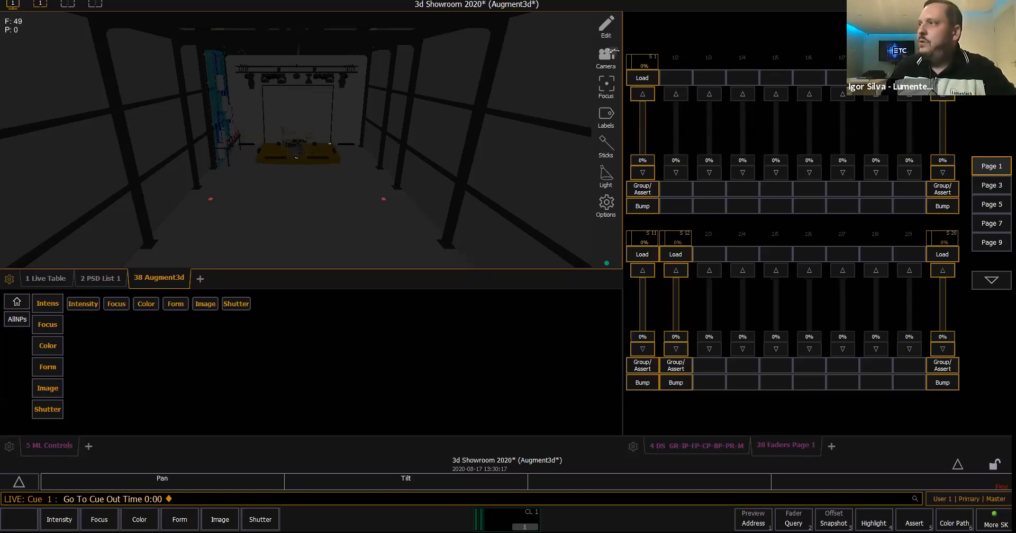
- Move channel 105 along Vara 4 to an X position of about -1.00 in the Augment3d edit mode, and return to Live
click(607, 26)
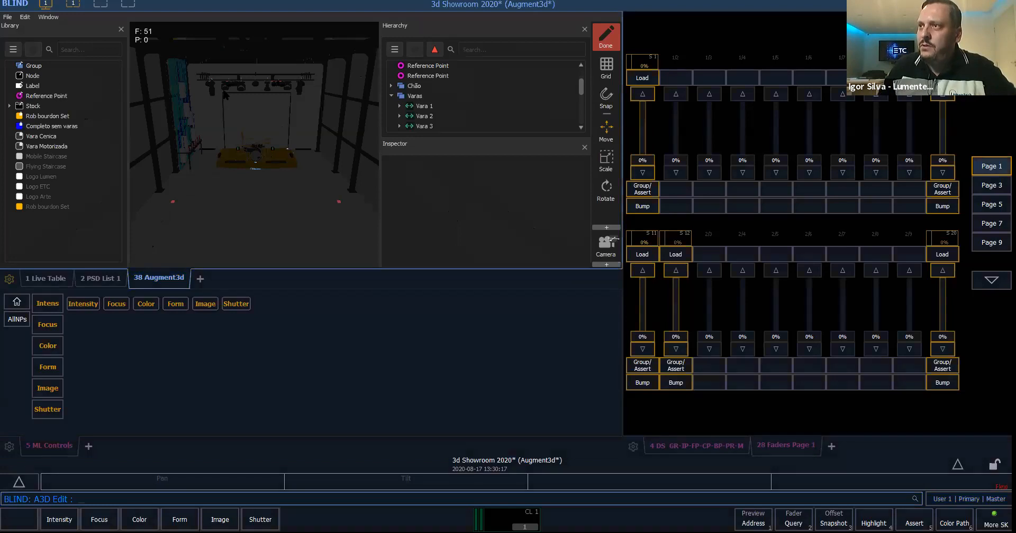
click(205, 97)
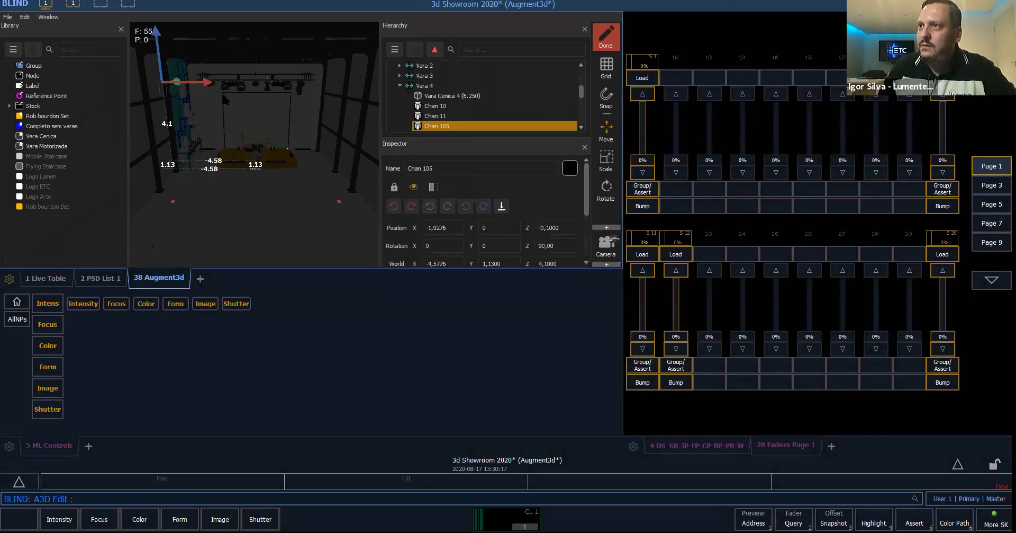
drag(221, 91, 236, 91)
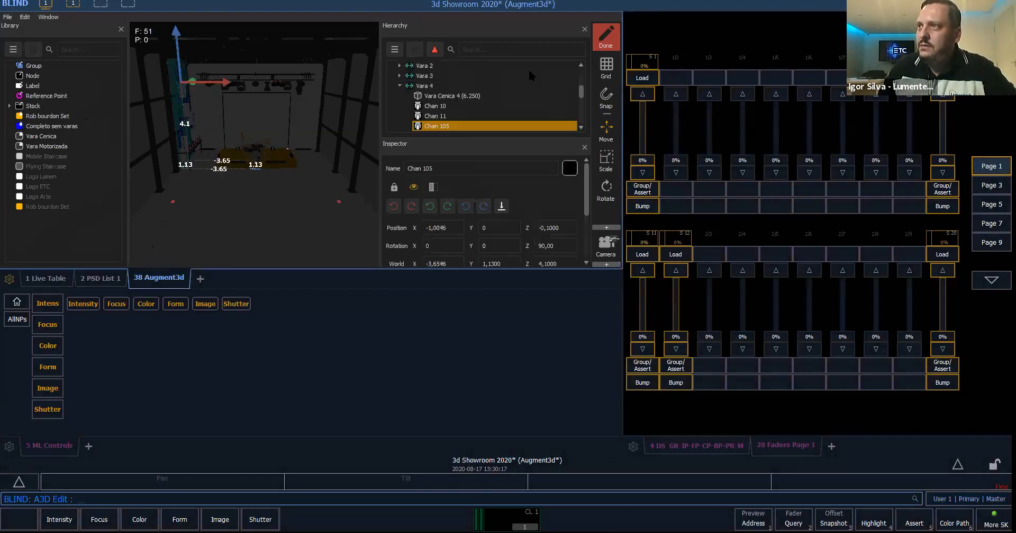
click(606, 42)
click(549, 48)
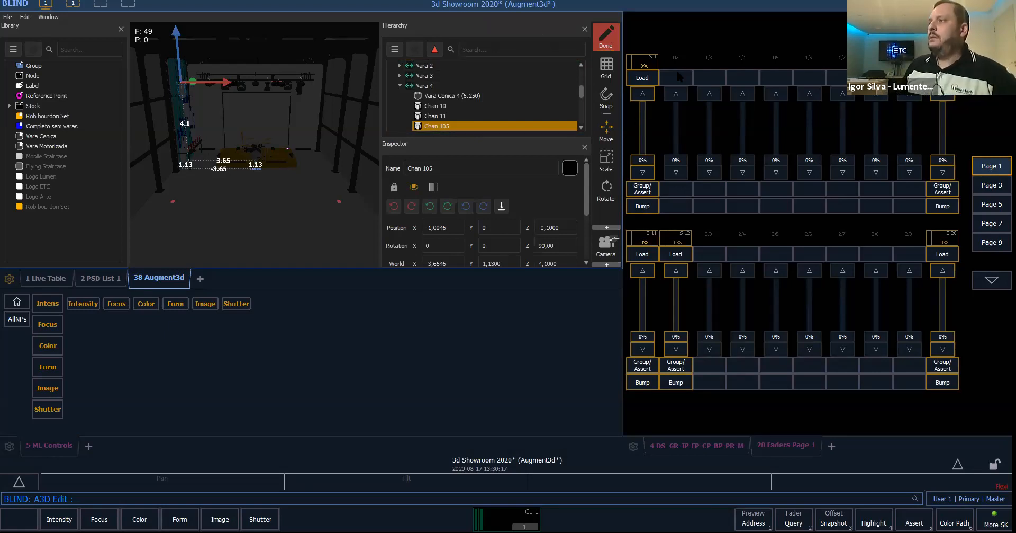
click(608, 38)
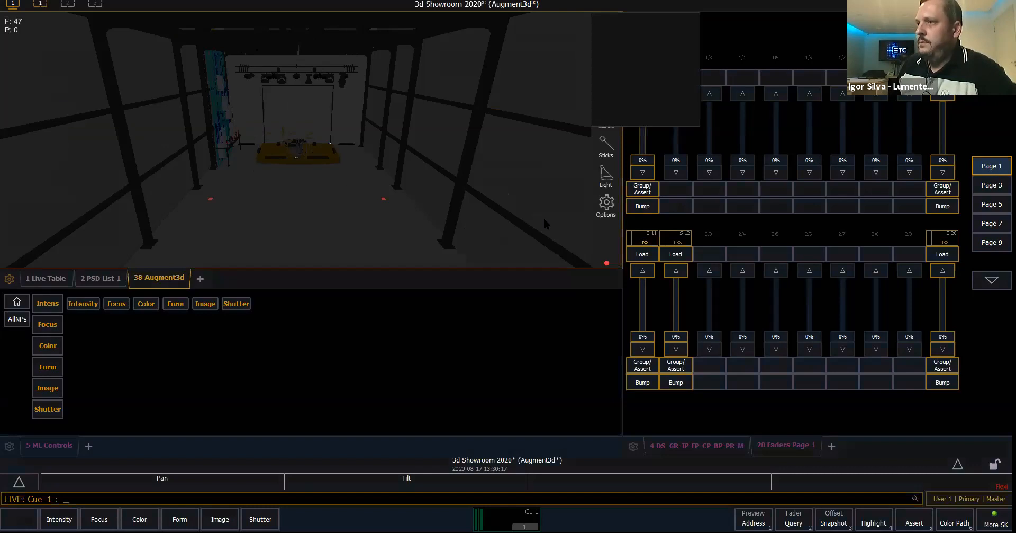
- Run XYZ submaster 20 up to 100%, back to 0% and up to 100% again to check its focus on the drum kit
click(101, 278)
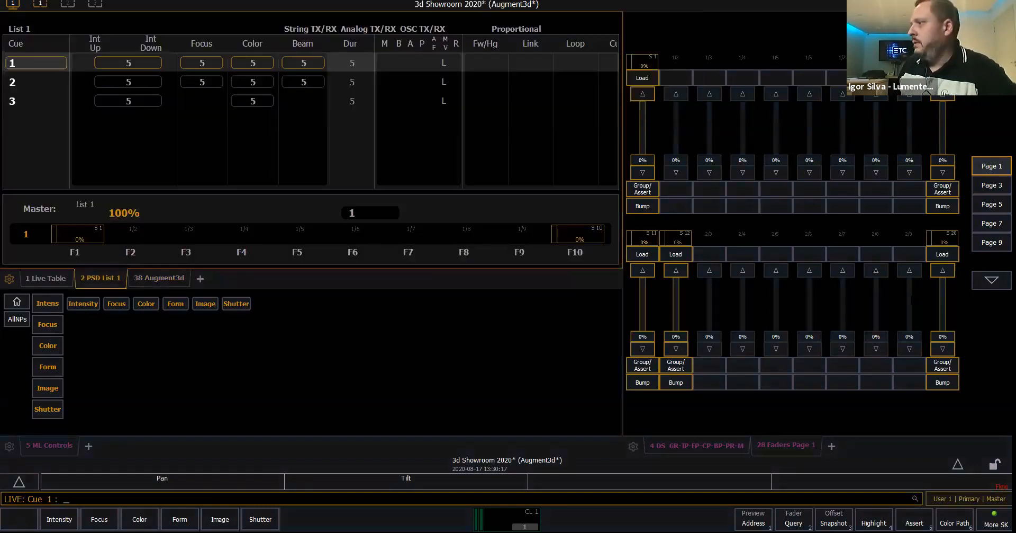
click(158, 278)
drag(942, 336, 943, 283)
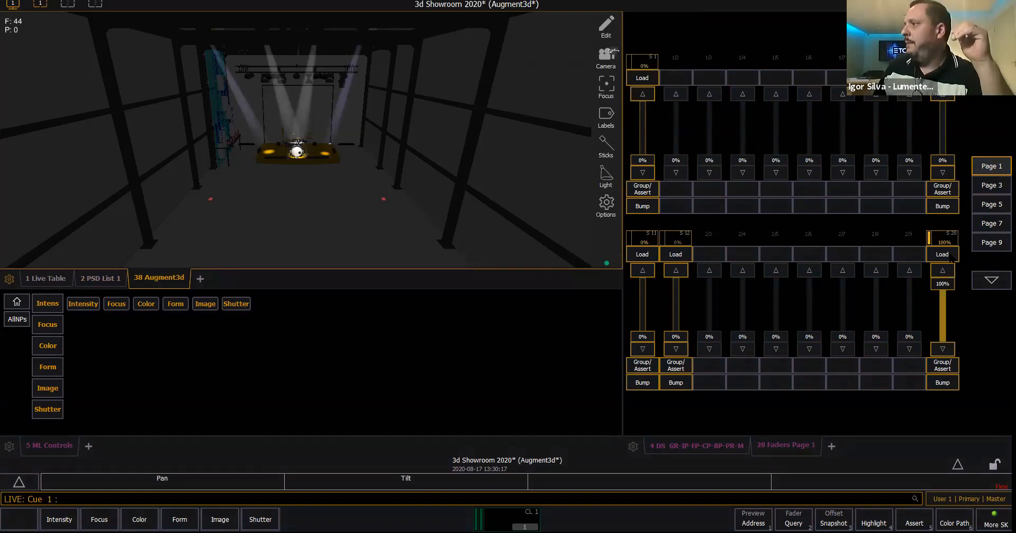
click(943, 349)
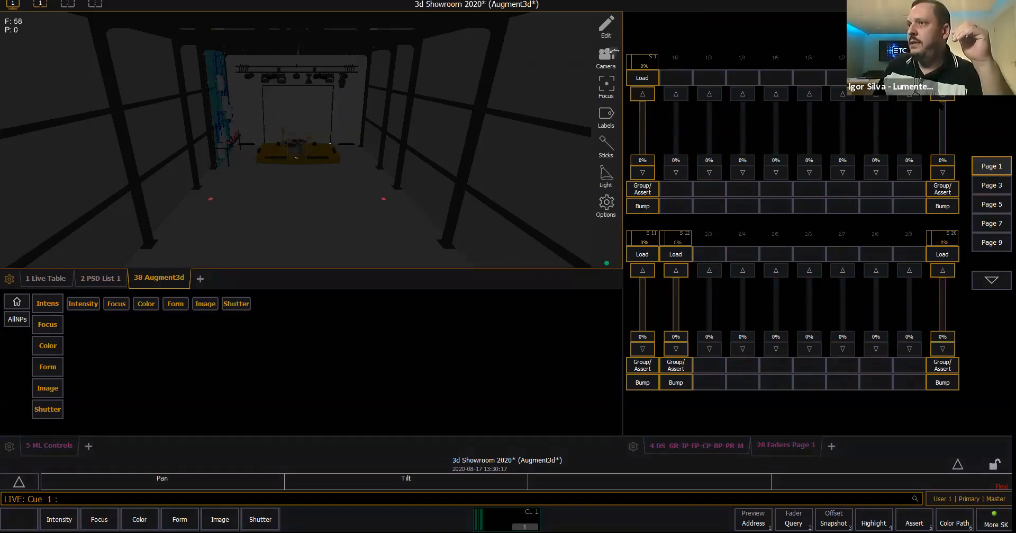
click(943, 96)
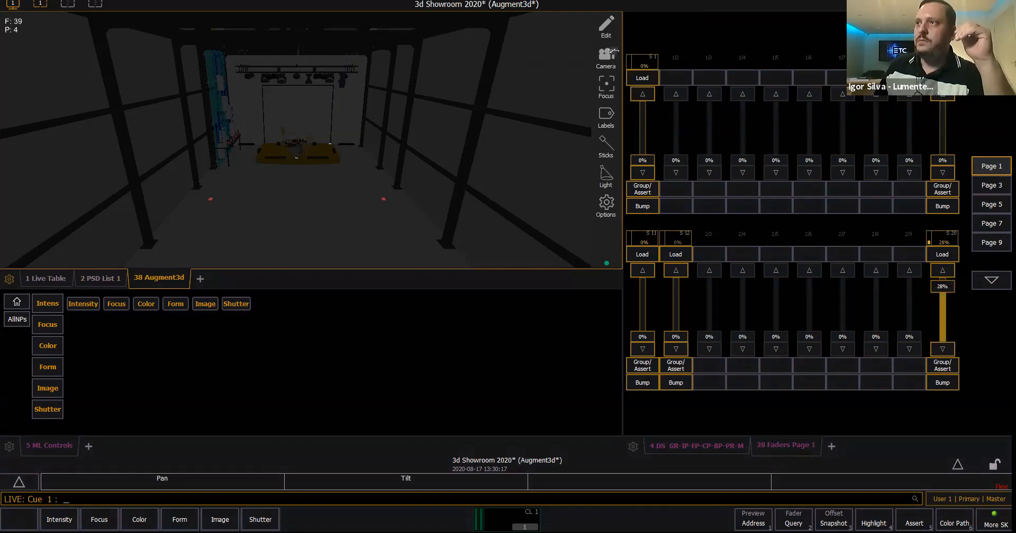
right_drag(389, 117, 333, 180)
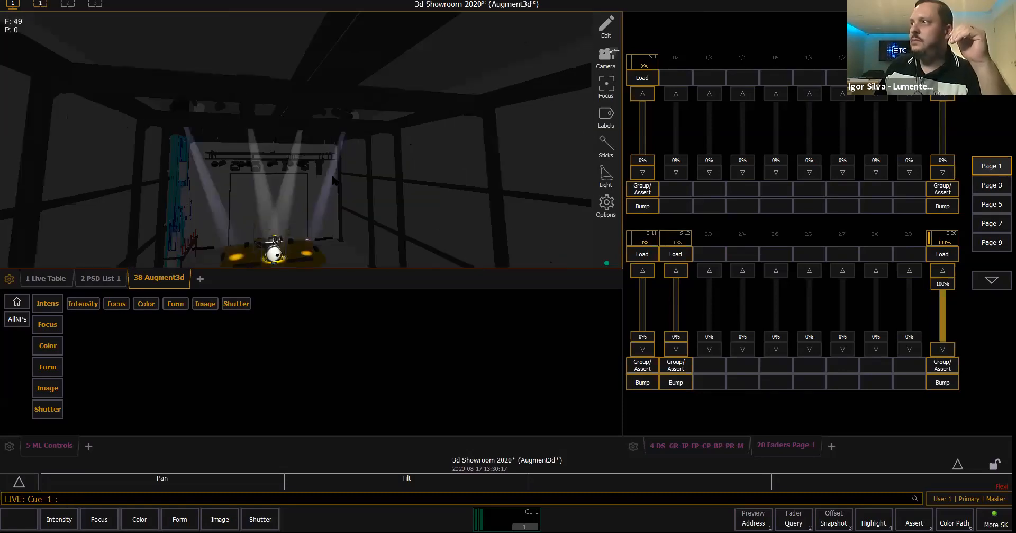
- Move channel 101 along its motorised bar to an X position of about -0.79 in edit mode, and return to Live
click(606, 32)
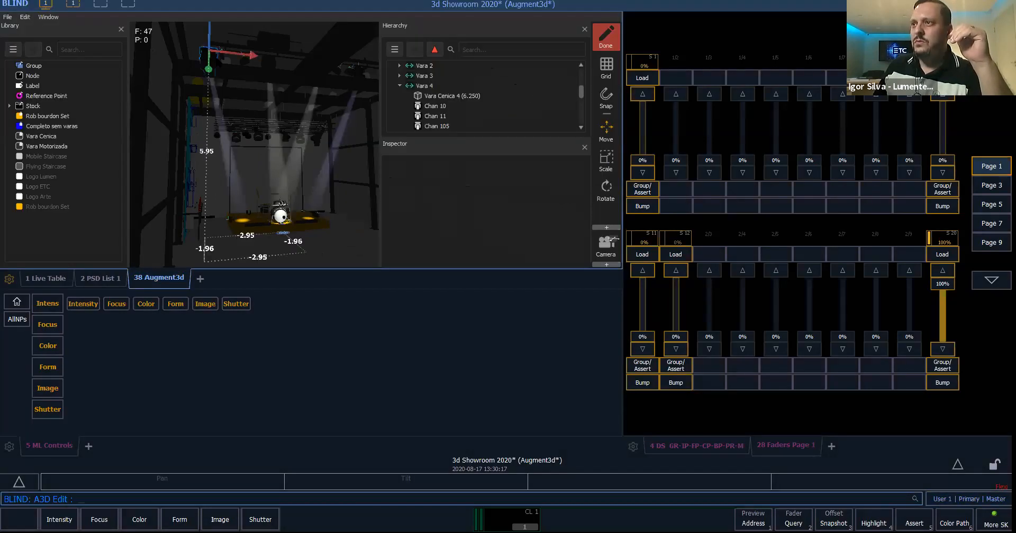
click(228, 62)
drag(227, 60, 239, 60)
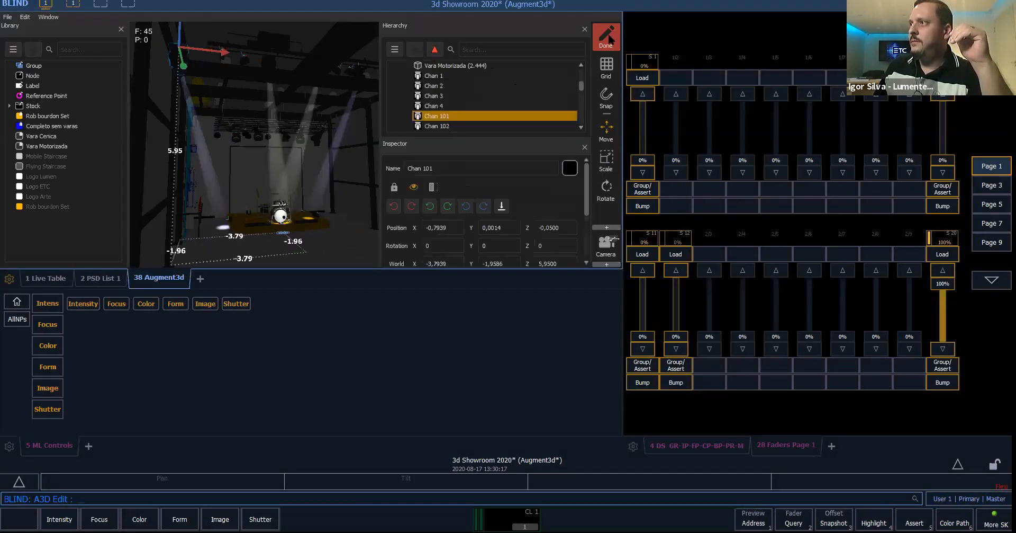
click(579, 43)
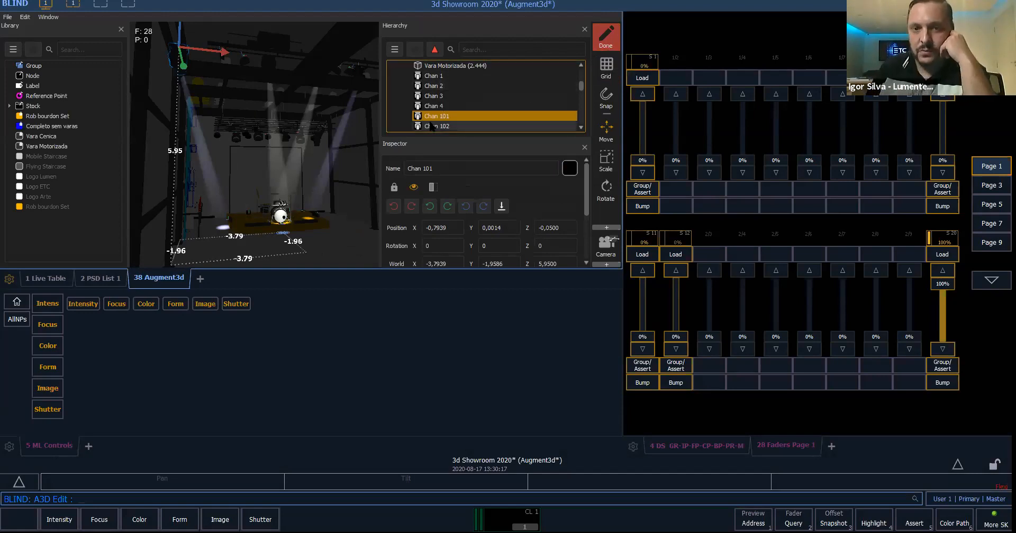
key(F1)
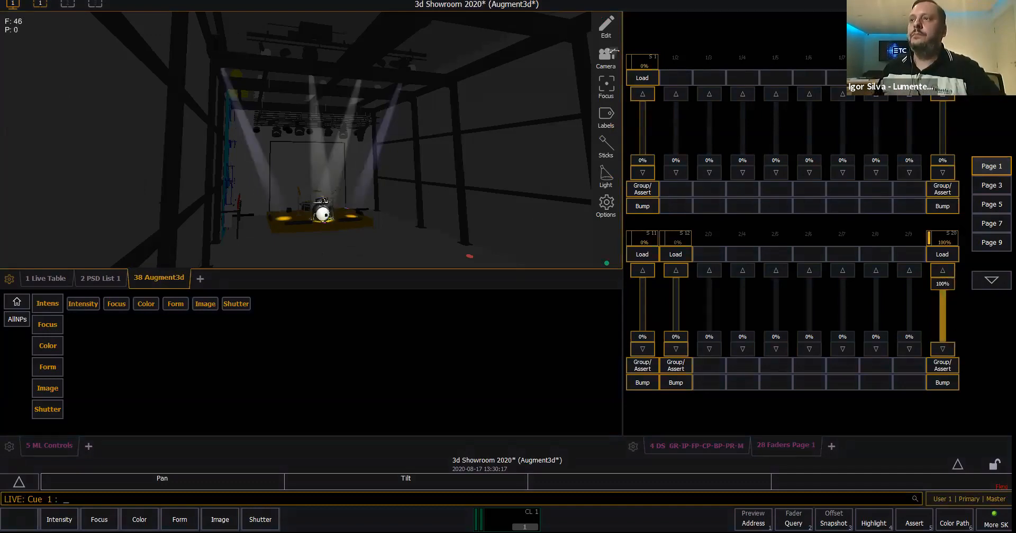
- Inspect the beams on the drum kit from the front of the stage, and run the GotoCue OUT macro
right_drag(497, 213, 383, 187)
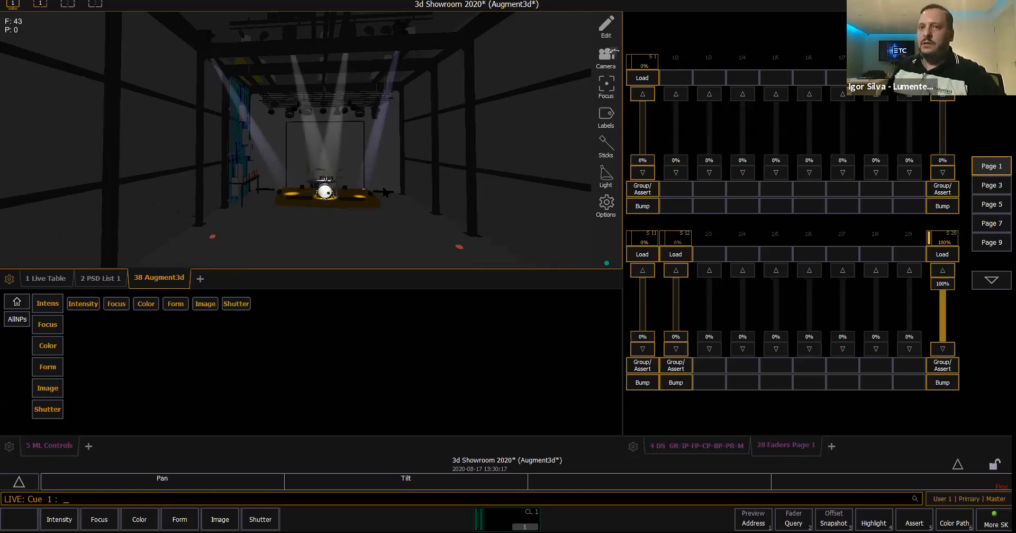
drag(310, 204, 299, 171)
right_drag(328, 170, 319, 169)
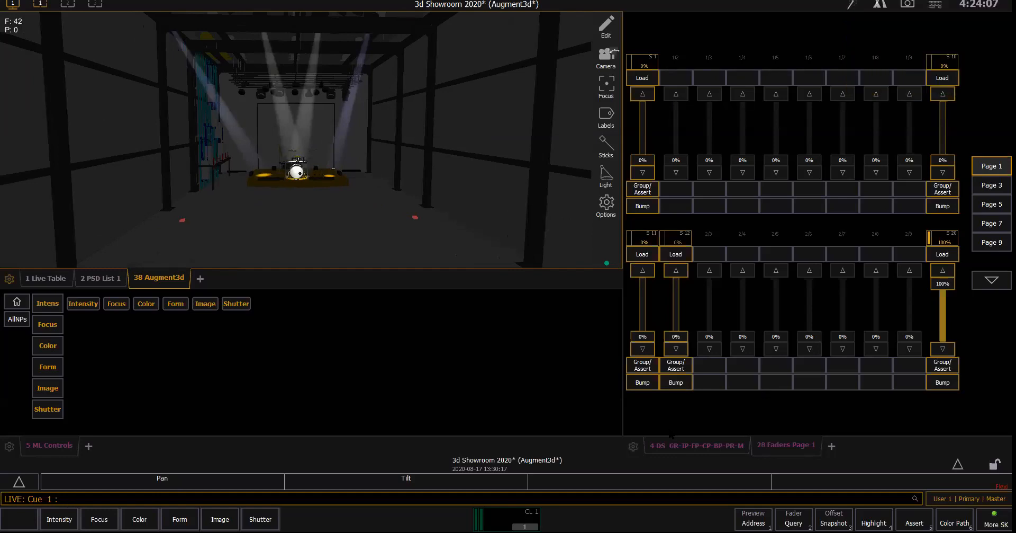
click(696, 445)
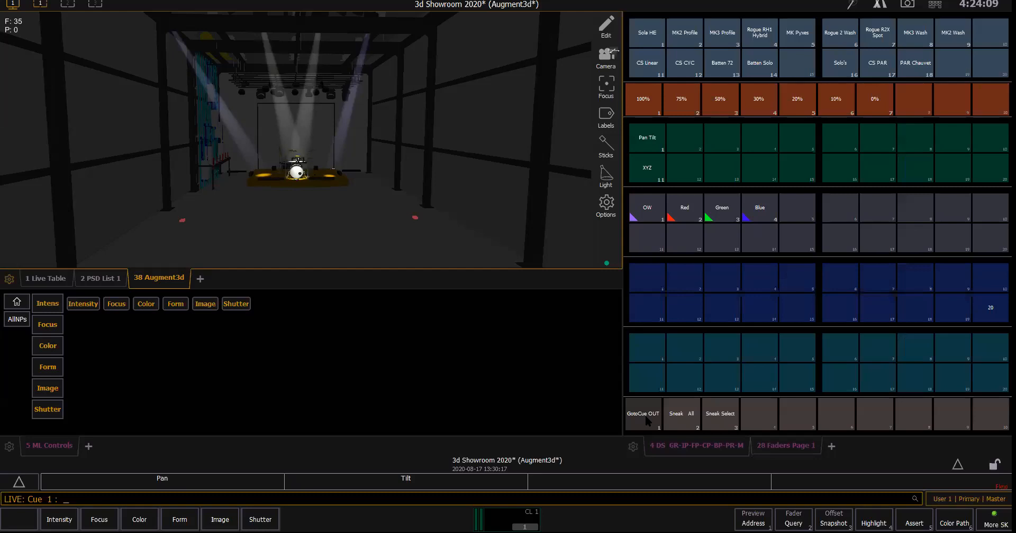
click(646, 416)
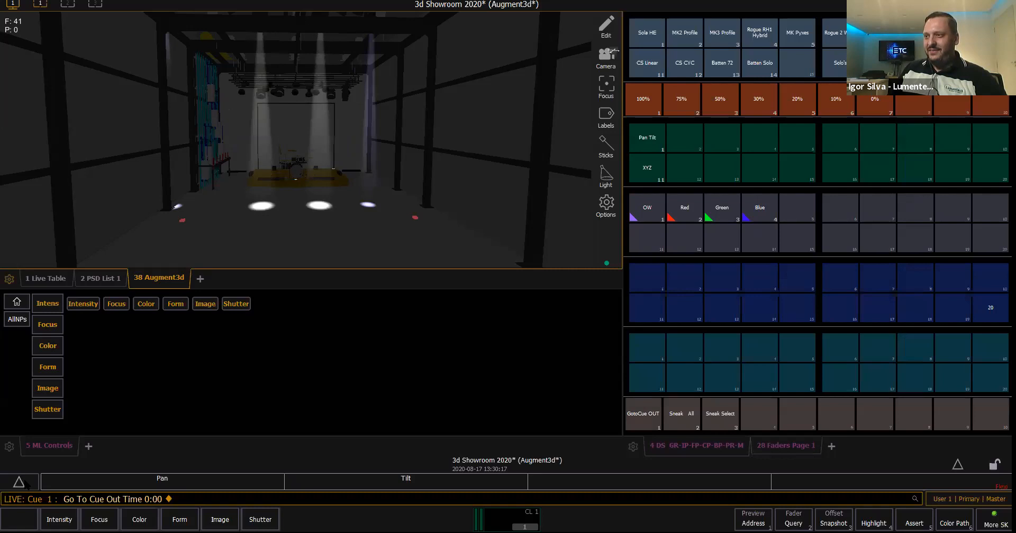
- Select Group 1 (Sola HE), expand its Pan and Tilt encoder controls to view the XYZ format option, and collapse them again
click(25, 481)
click(24, 479)
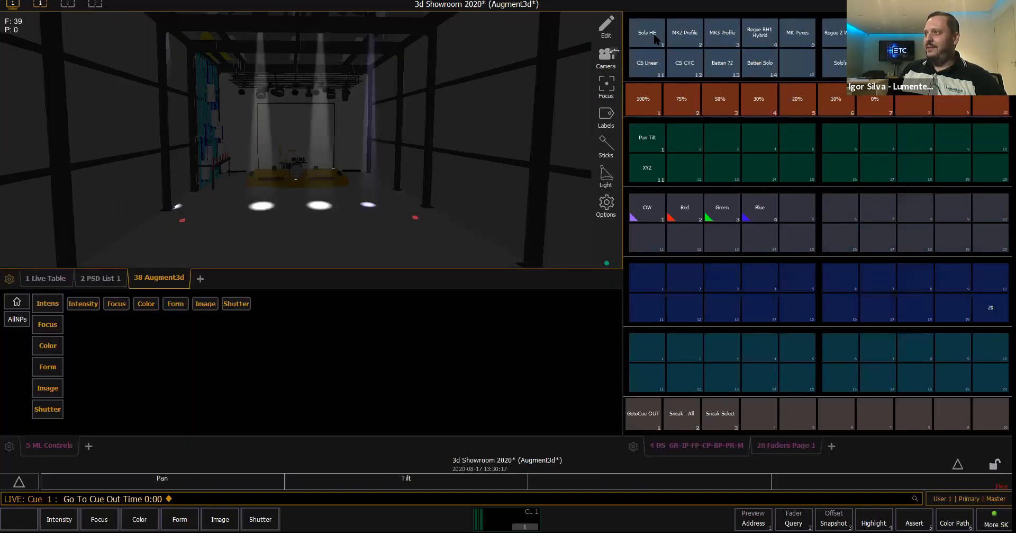
key(g)
key(1)
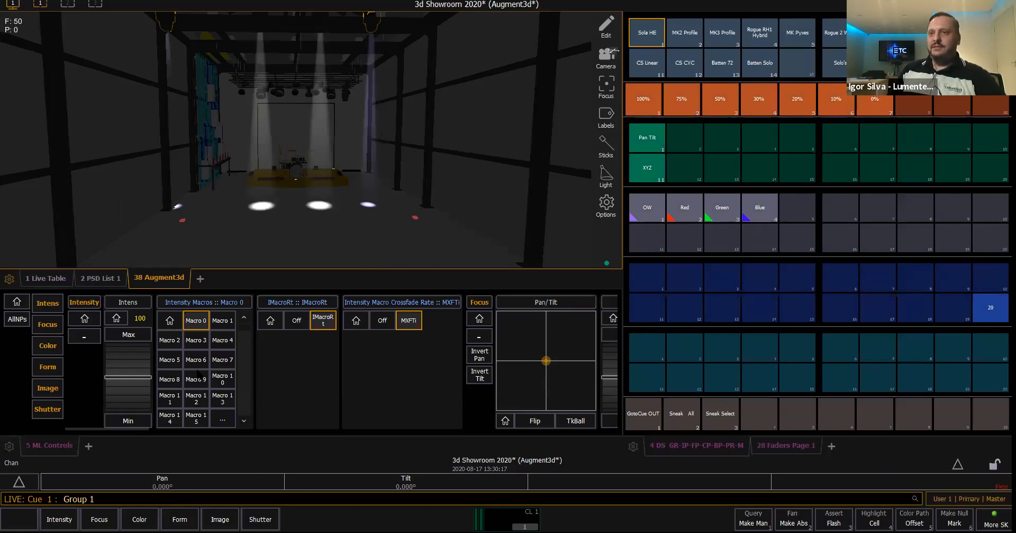
key(Return)
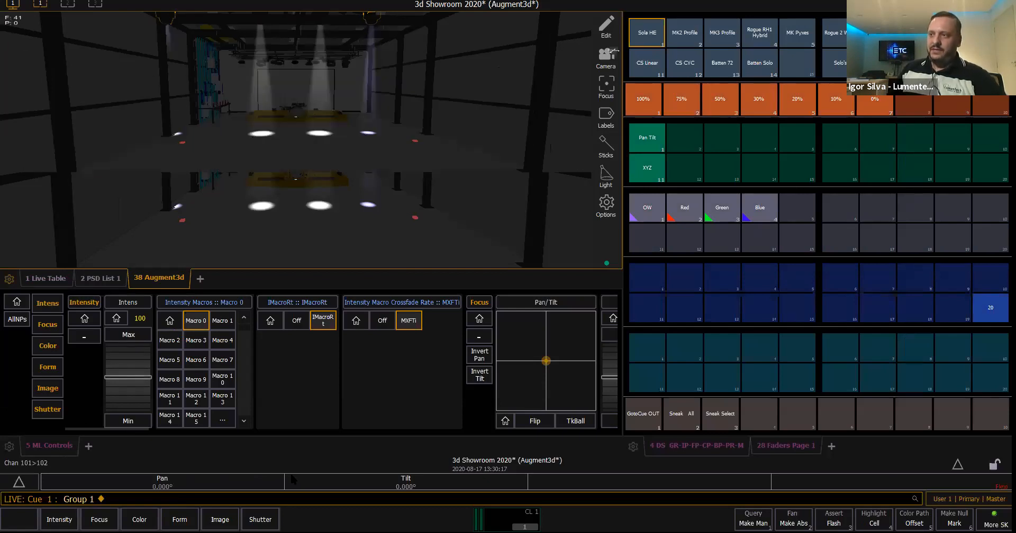
click(406, 479)
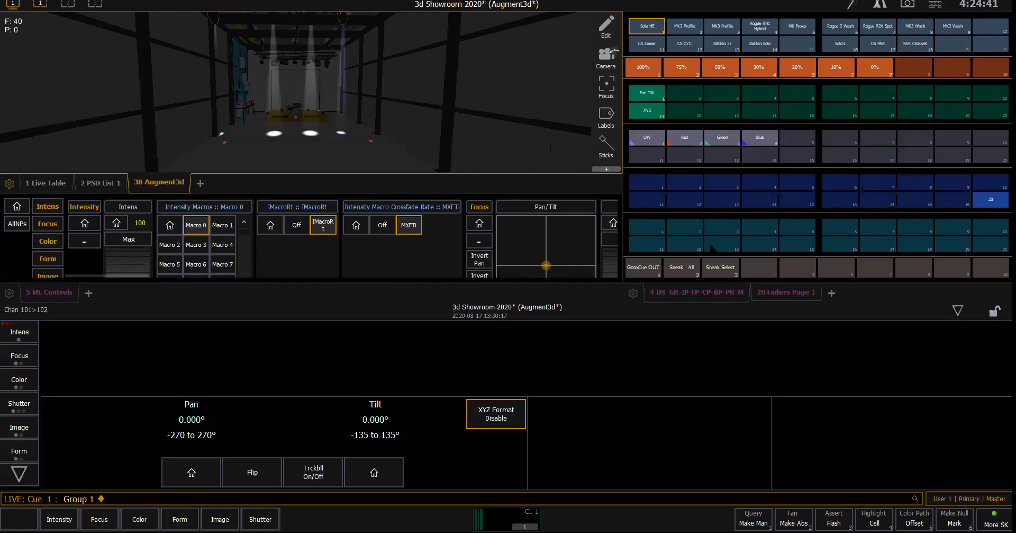
click(961, 307)
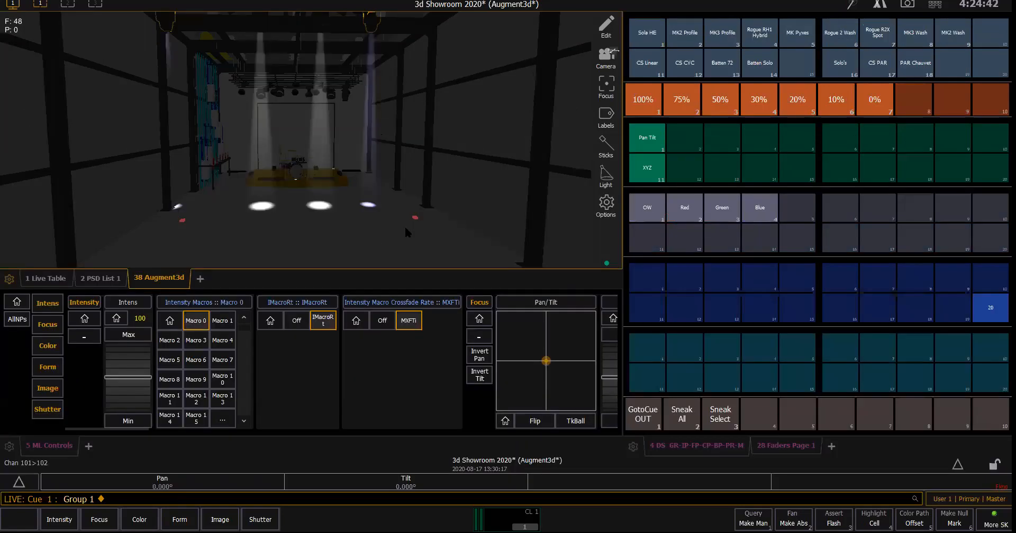
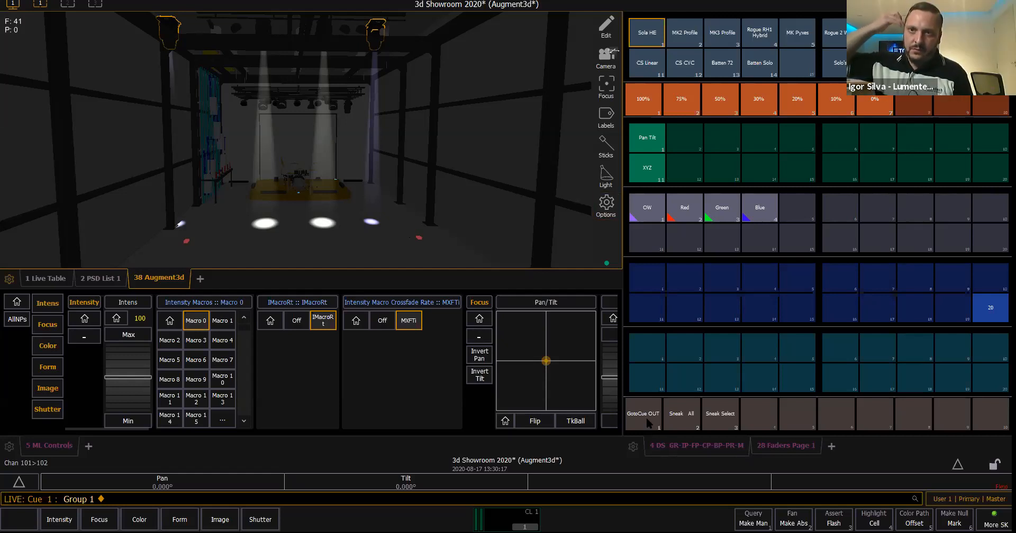
- Run the GotoCue OUT macro, and bring submaster 20 down to 0% on Faders Page 1
click(648, 422)
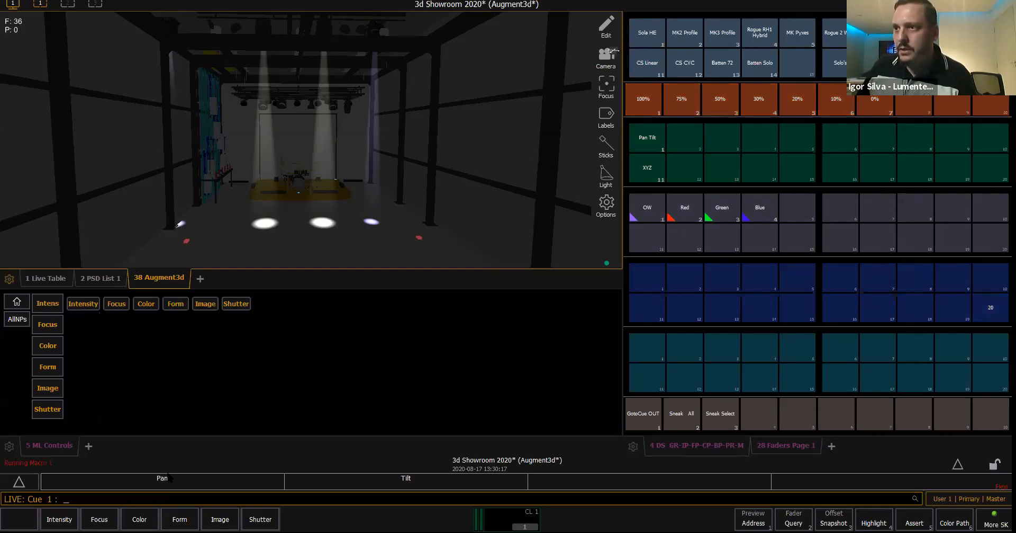
click(801, 452)
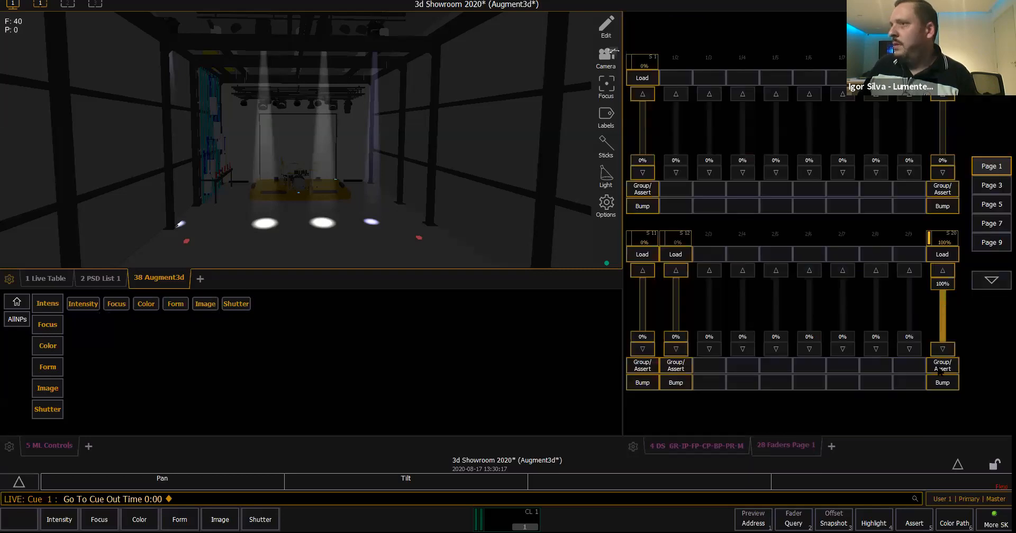
click(943, 350)
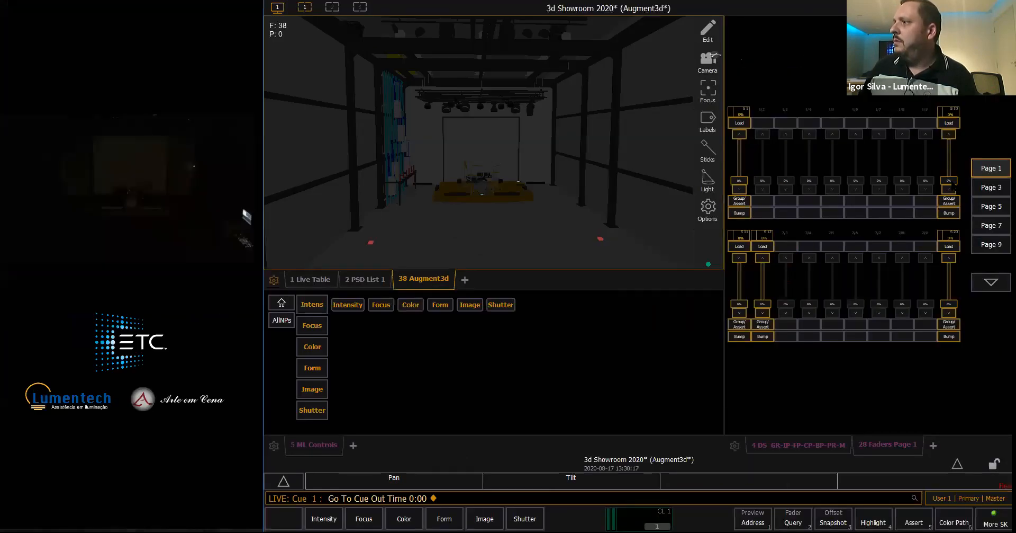
- Raise submaster 1 to 100% to check its red and blue beams on the drum kit, and lower it back to 0%
drag(742, 181, 748, 115)
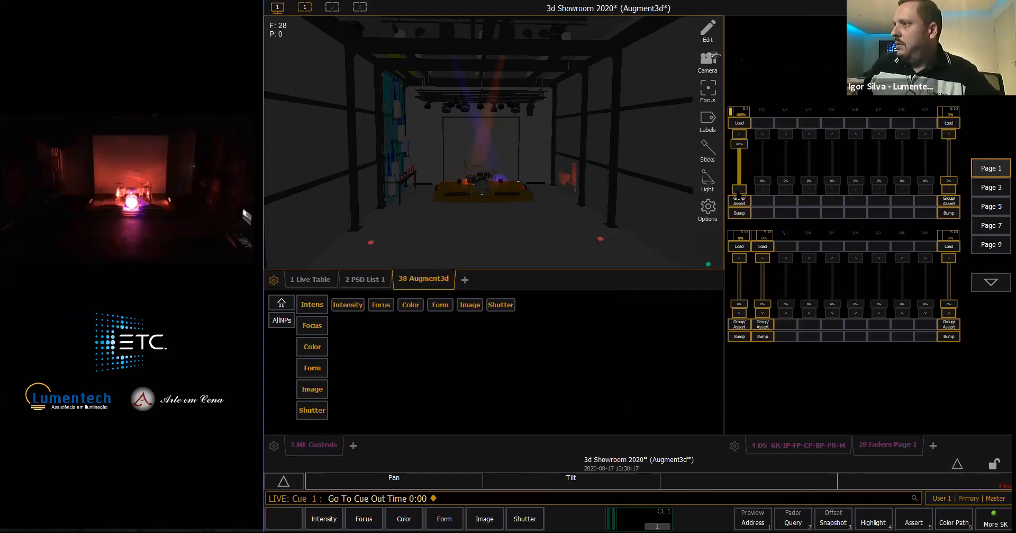
drag(738, 142, 740, 202)
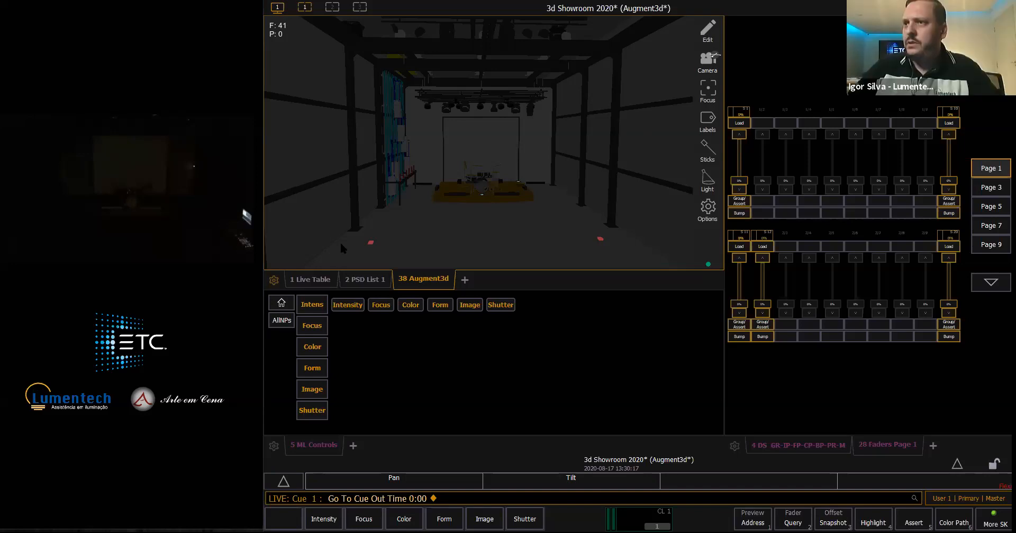
- Enter Augment3d edit mode, and widen the 3D view between the Library and Hierarchy areas
click(709, 31)
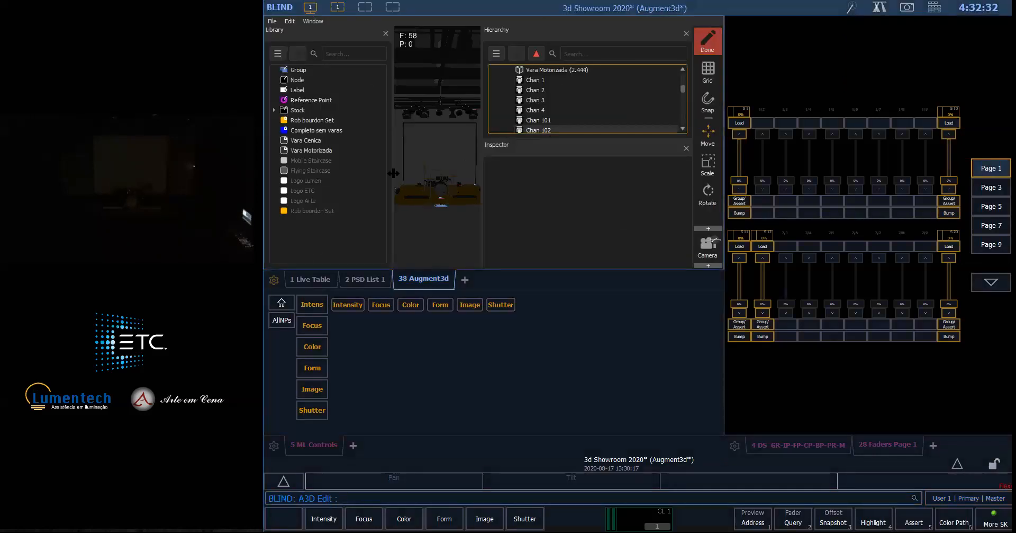
drag(389, 173, 361, 173)
drag(481, 170, 524, 180)
- Set the Z position of the Vara 1 bar to 4.3 metres, and return to Live
click(684, 89)
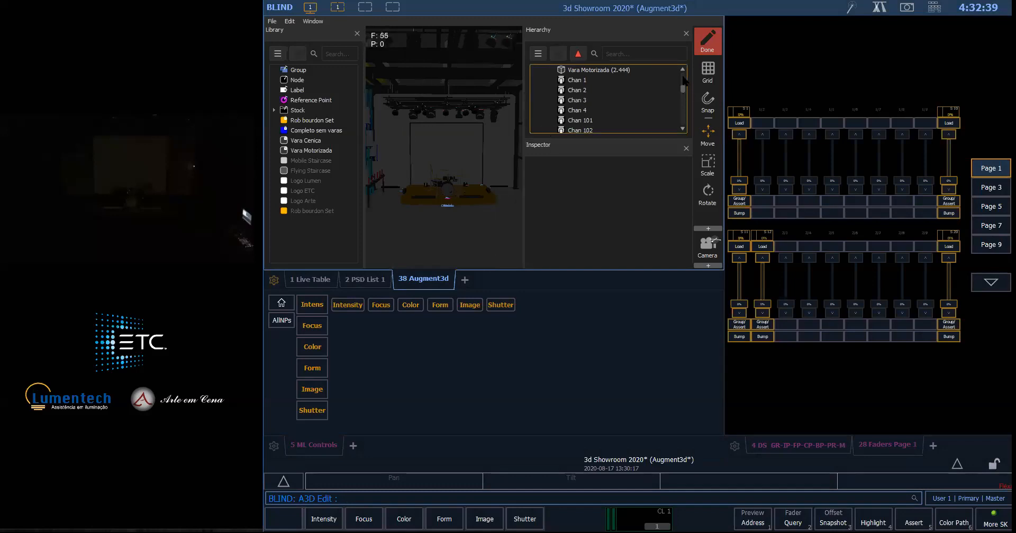
drag(683, 76, 684, 77)
scroll(571, 99, down, 2)
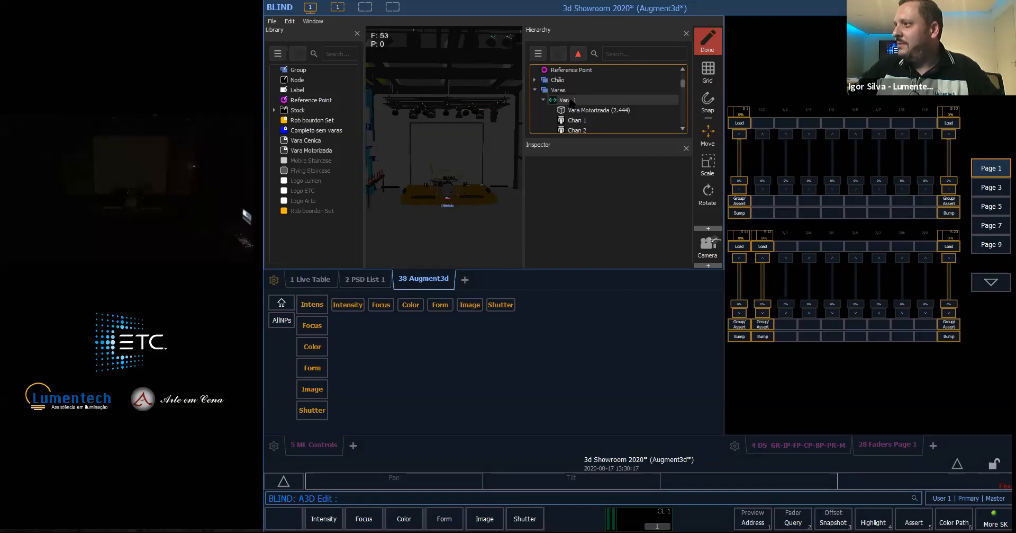
click(567, 100)
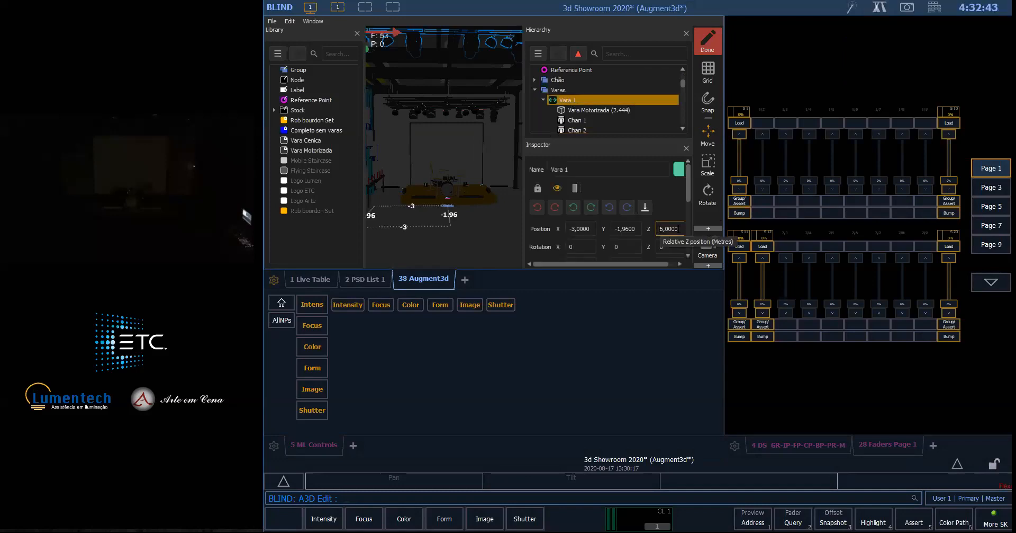
drag(679, 228, 660, 237)
text(4,3)
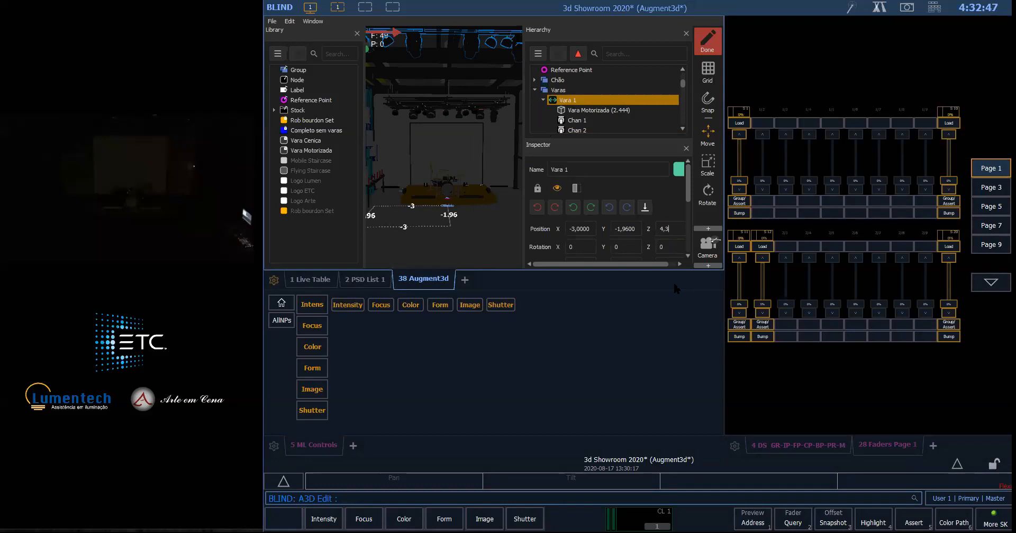
key(Return)
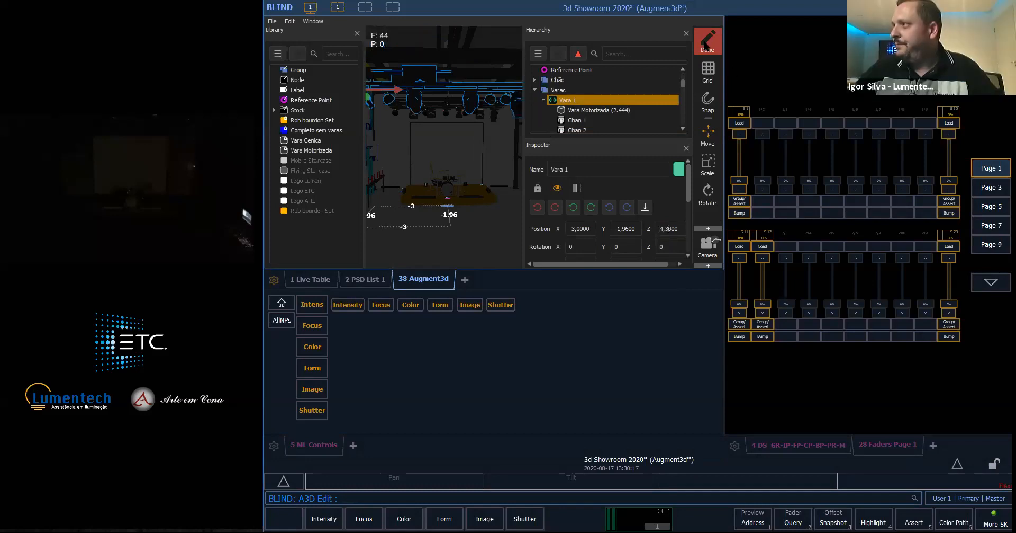
click(634, 53)
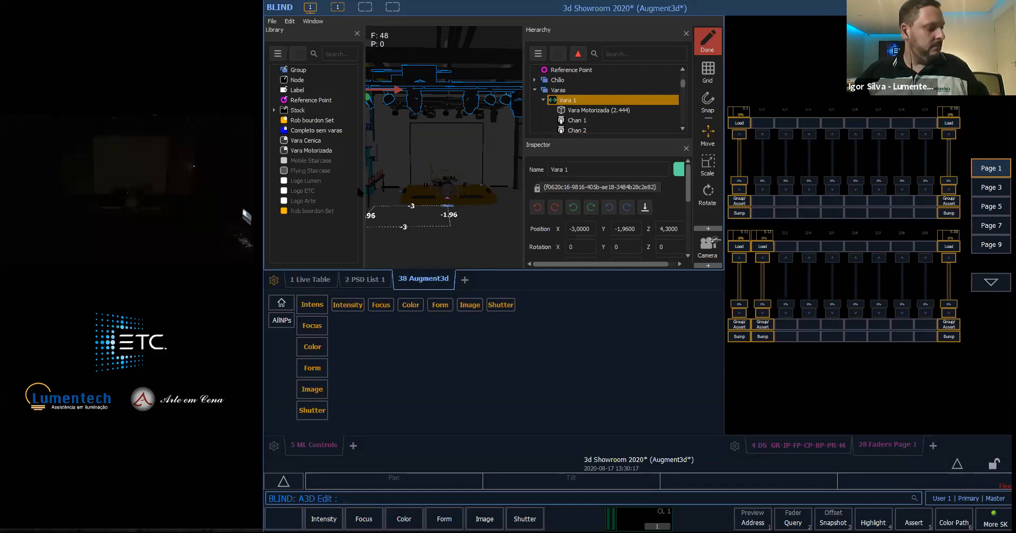
click(598, 165)
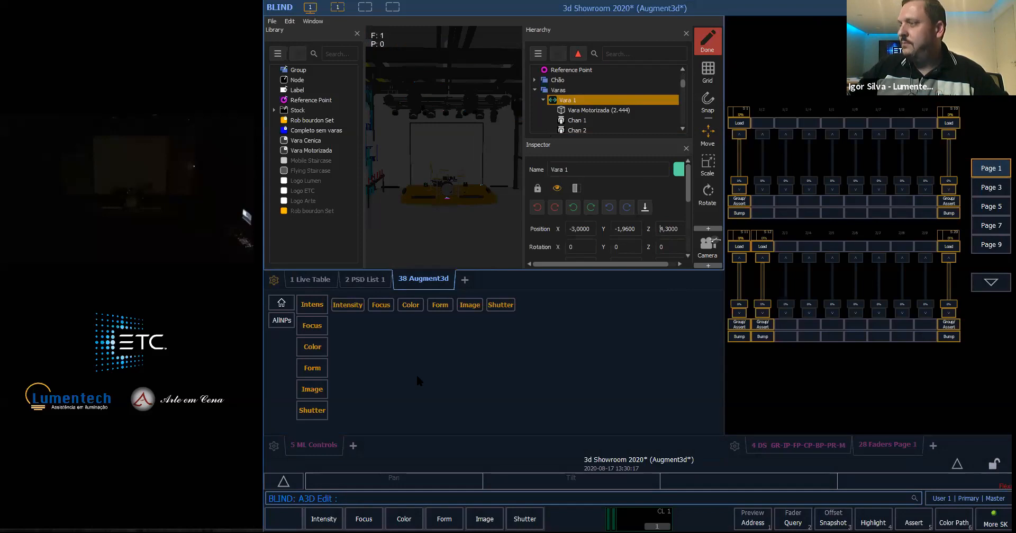
click(708, 42)
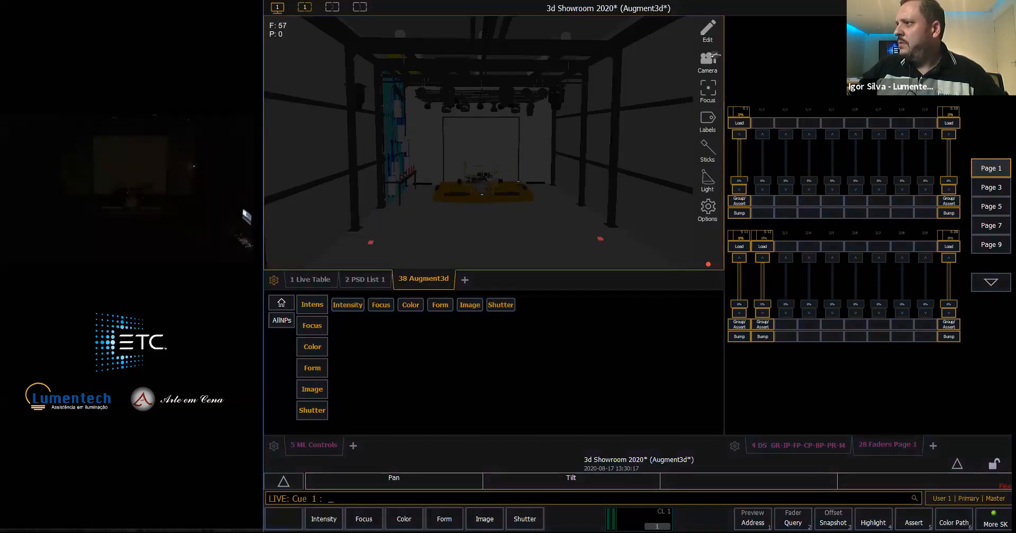
- Raise submaster 1 to 100% and lower it to 0%, then raise submaster 10 to 100% to compare their focus on the drum kit
click(744, 136)
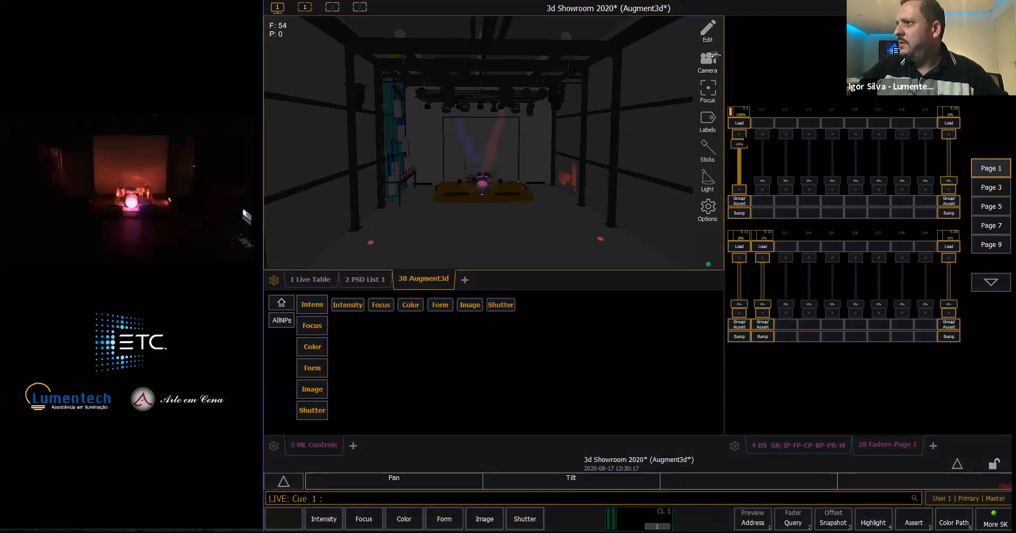
click(742, 189)
drag(950, 181, 950, 150)
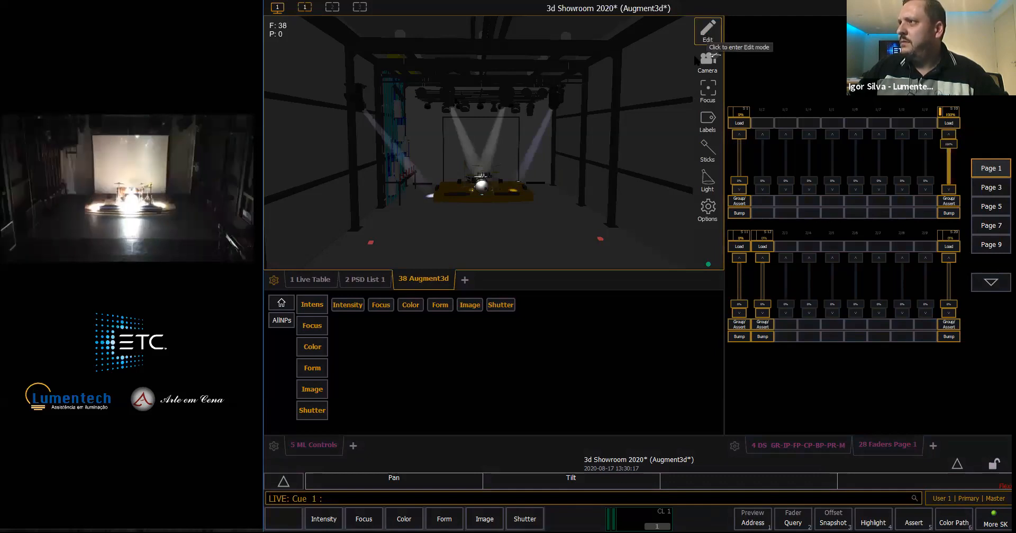
- Move channel 101 along Vara 1 to an X position of about 0.11 in edit mode, and return to Live
click(708, 31)
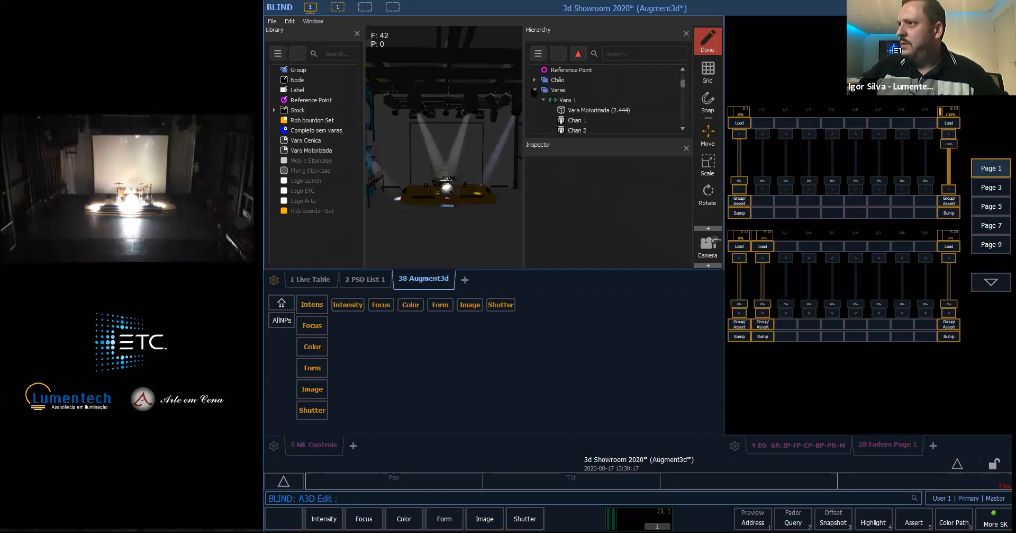
click(558, 90)
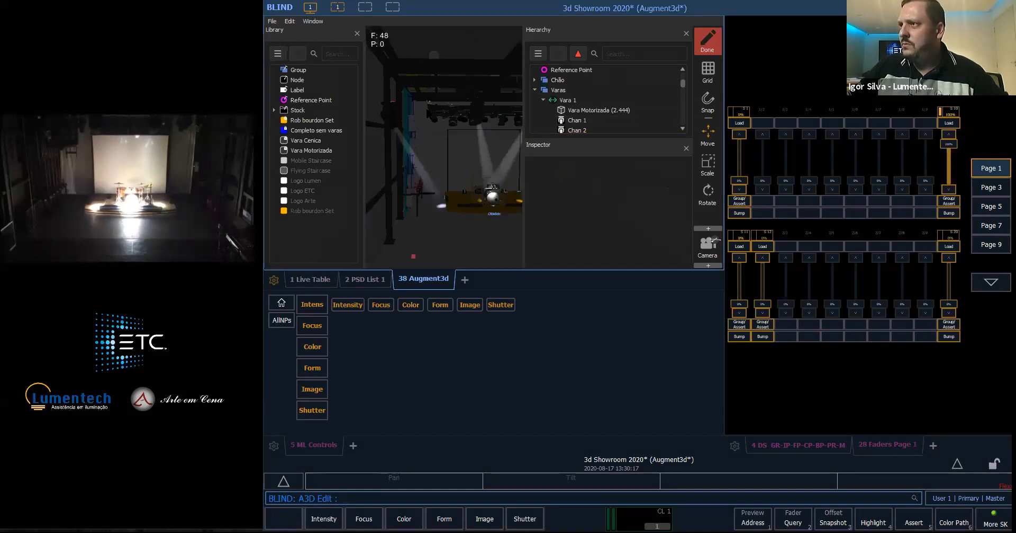
click(424, 119)
drag(425, 102, 455, 102)
click(707, 40)
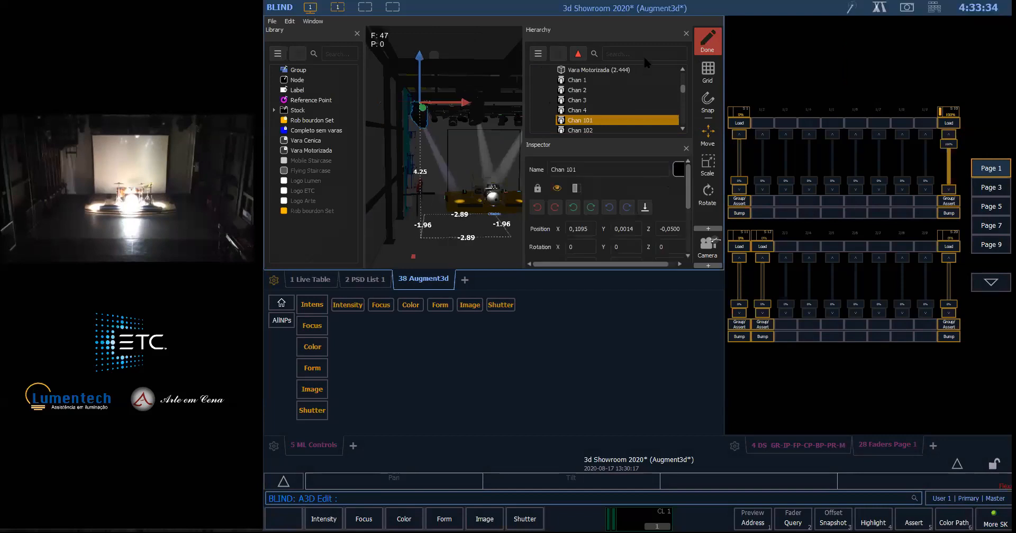
click(639, 53)
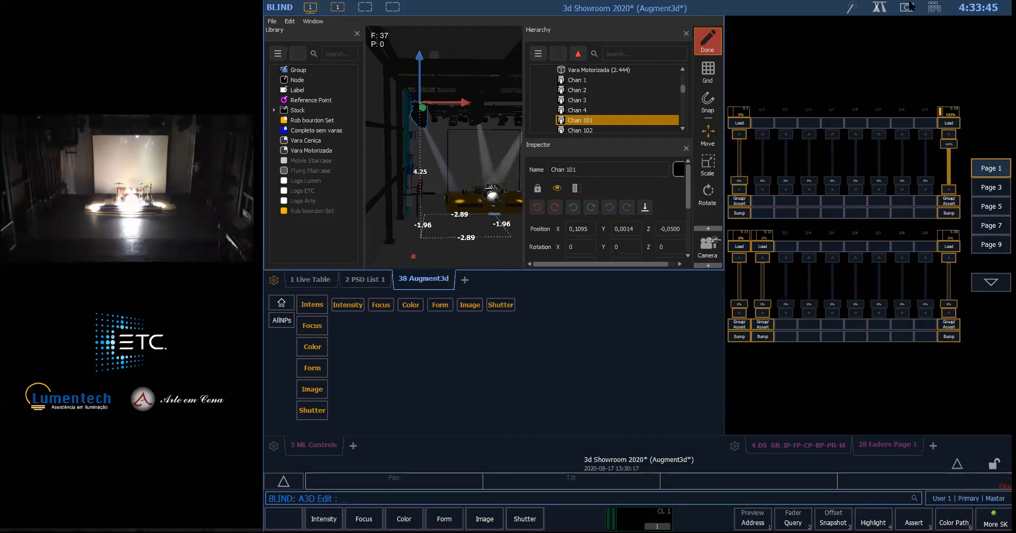
click(639, 55)
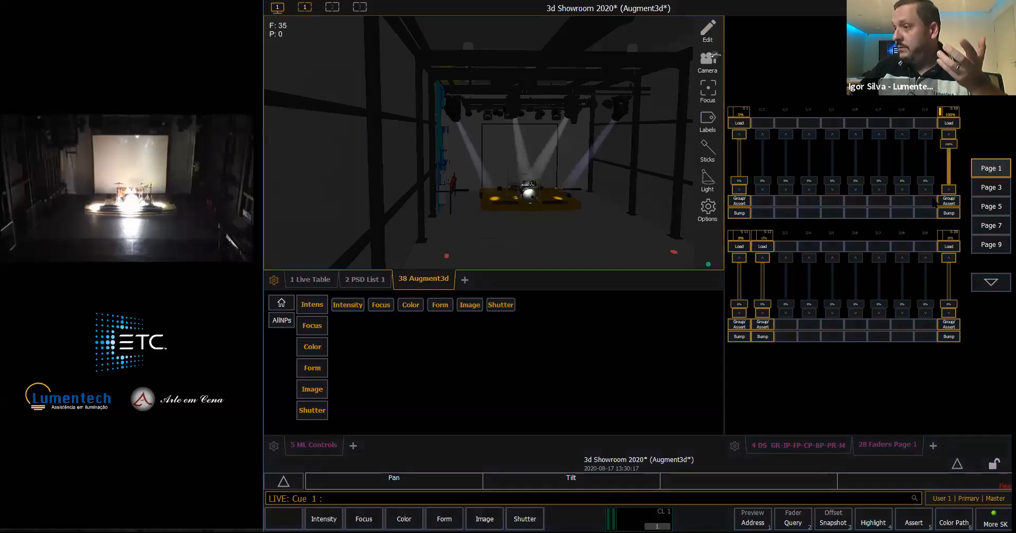
- Clear the stage with submaster 10 at 0% and the GotoCue OUT macro, and check the submasters on Faders Page 1
click(756, 443)
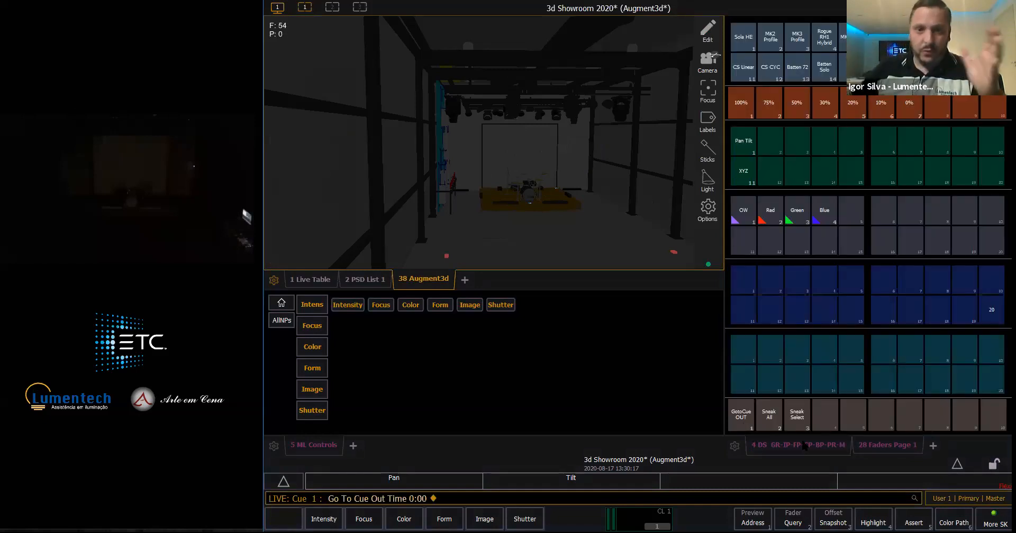
click(873, 453)
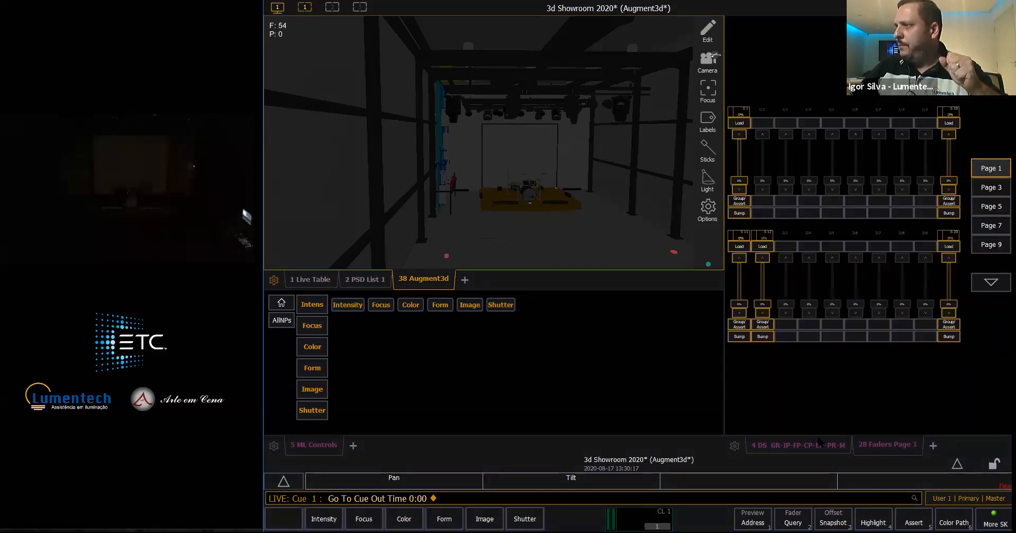
right_drag(468, 189, 460, 198)
- Select only Group 2 (MK2 Profile) and apply the 75% intensity palette
click(796, 447)
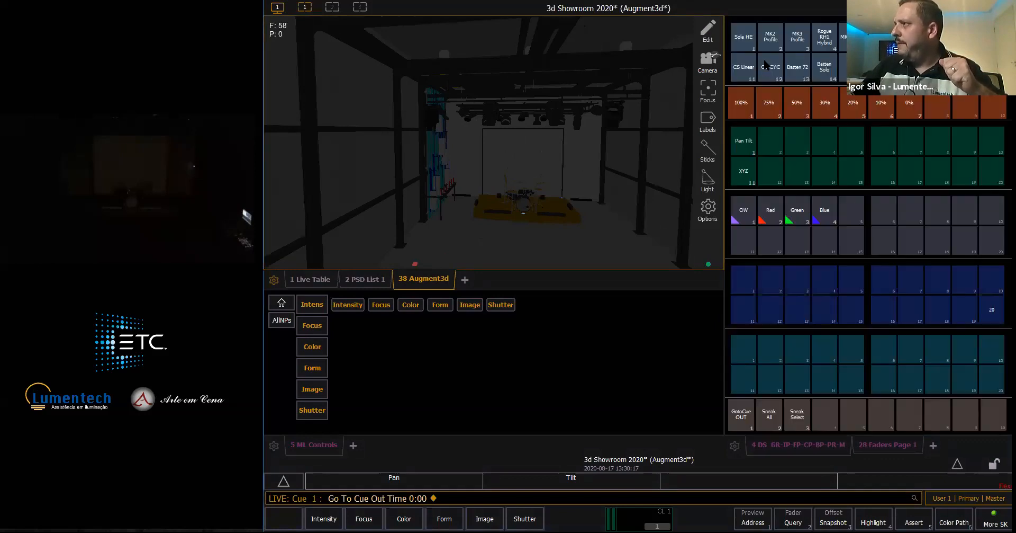
click(768, 66)
click(791, 41)
click(791, 42)
click(766, 105)
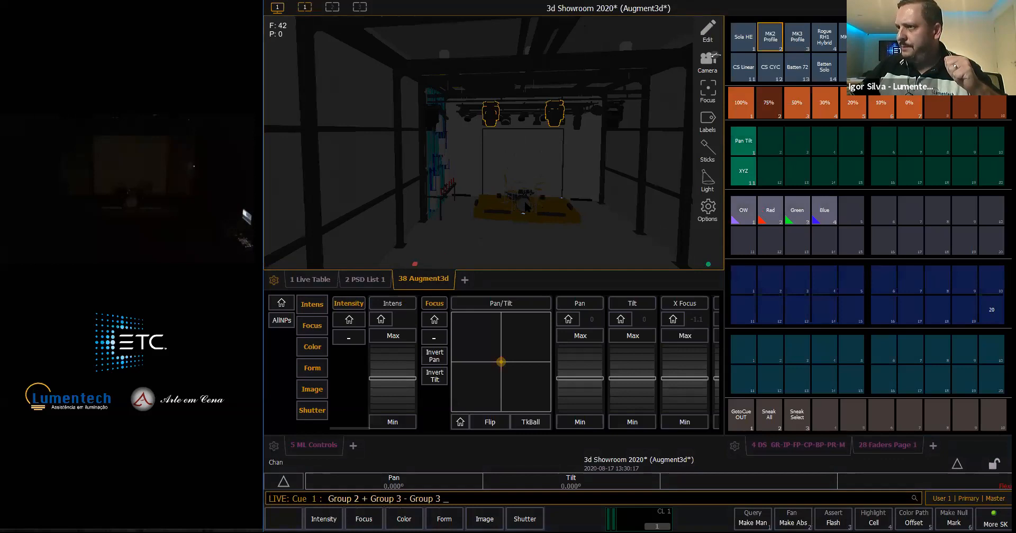
- Aim both MK2 Profile fixtures at the bass drum by picking the focus point in the 3D model
click(524, 207)
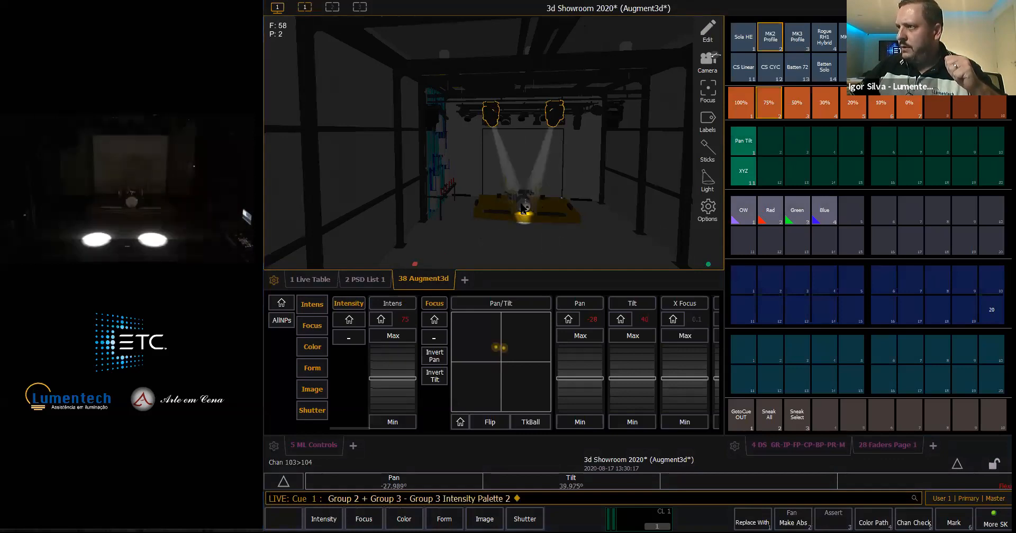
click(522, 206)
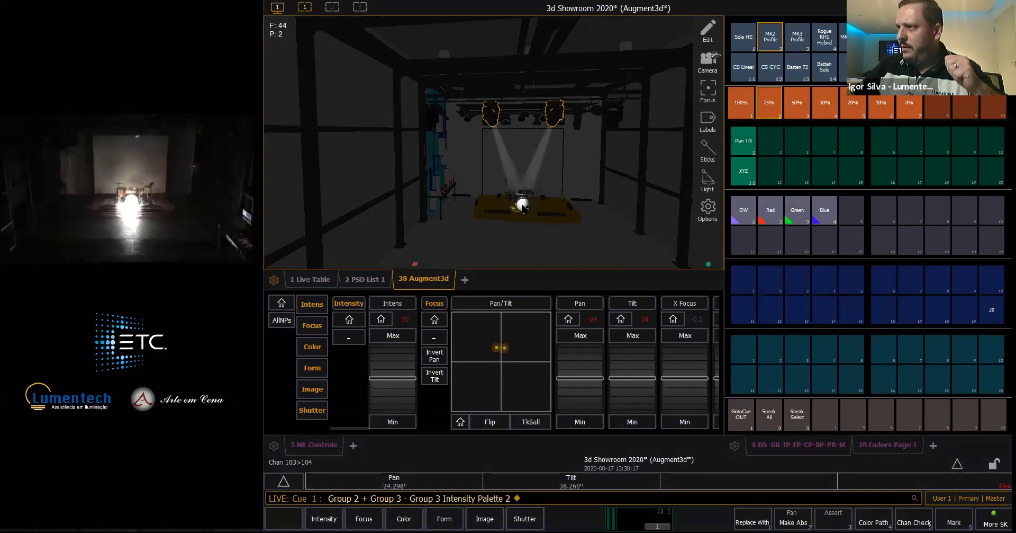
click(522, 207)
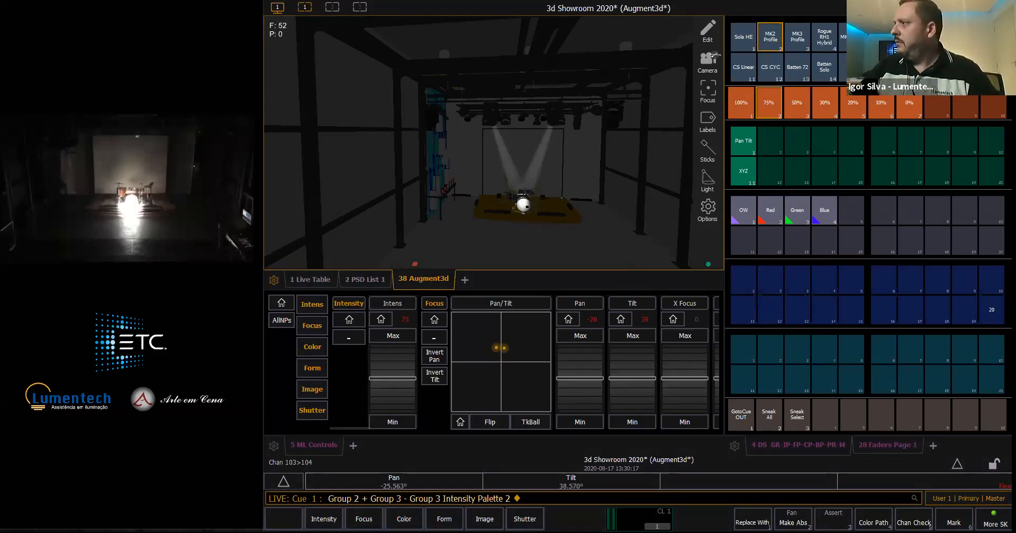
- Record the current MK2 Profile focus as focus palette 10
key(r)
click(992, 141)
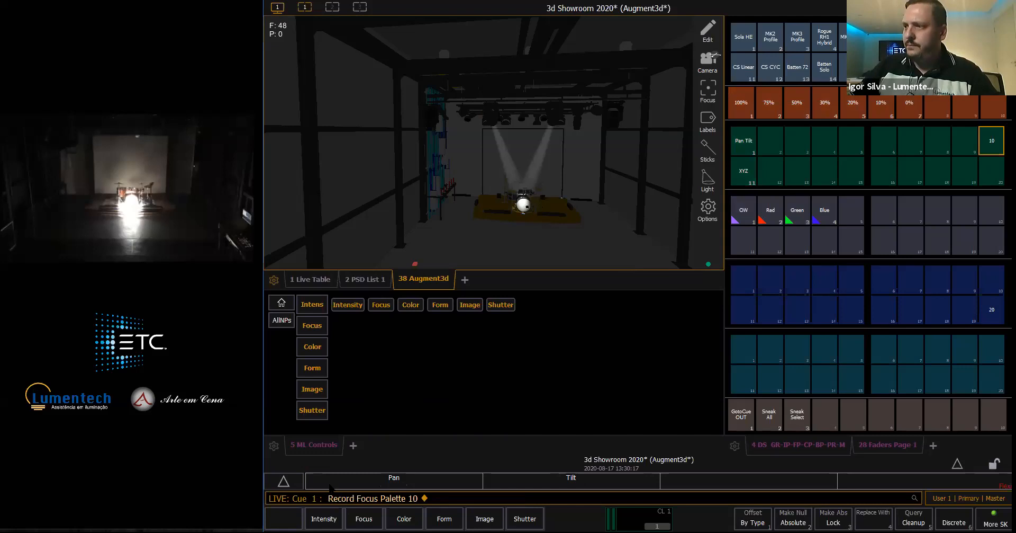
- Expand the encoder display for Group 2 to check its Pan and Tilt format and XYZ Format option, and collapse it again
click(958, 463)
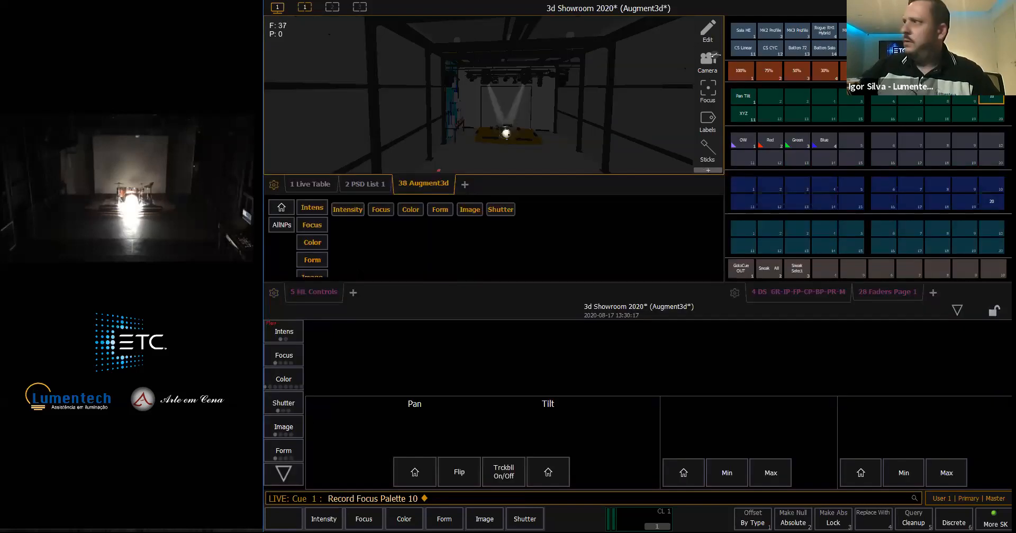
click(770, 32)
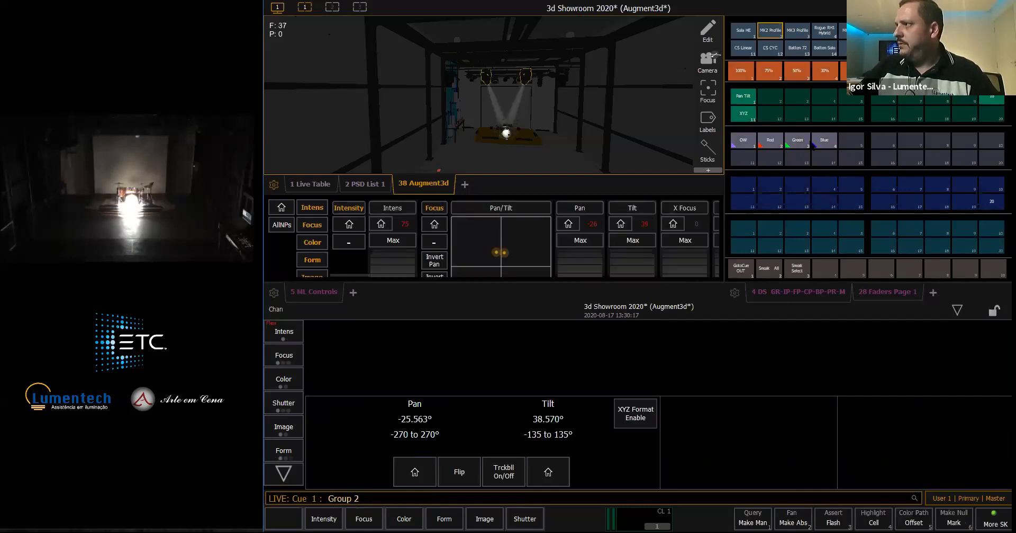
key(Escape)
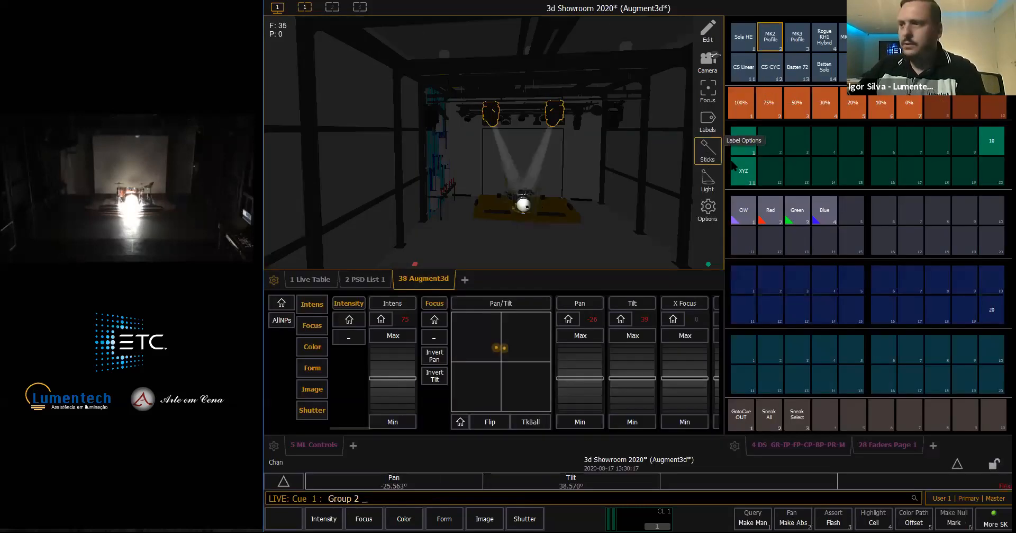
- Delete focus palette 10
key(Delete)
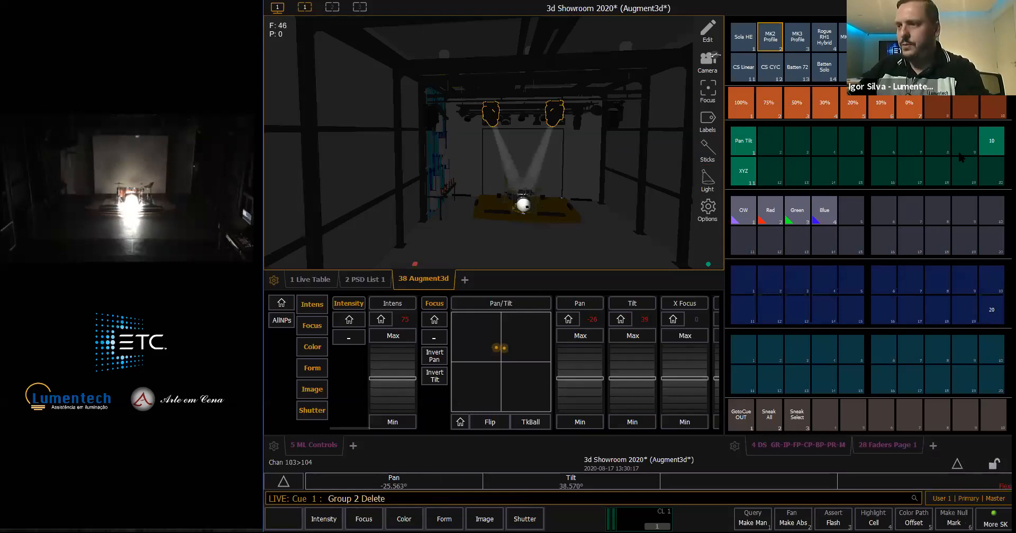
key(Delete)
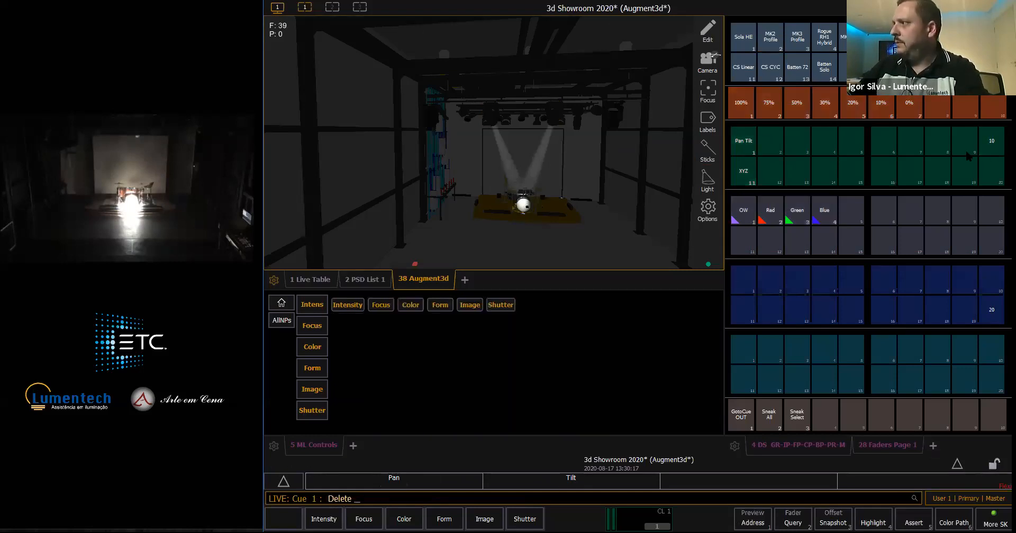
key(f)
key(1)
key(0)
key(Return)
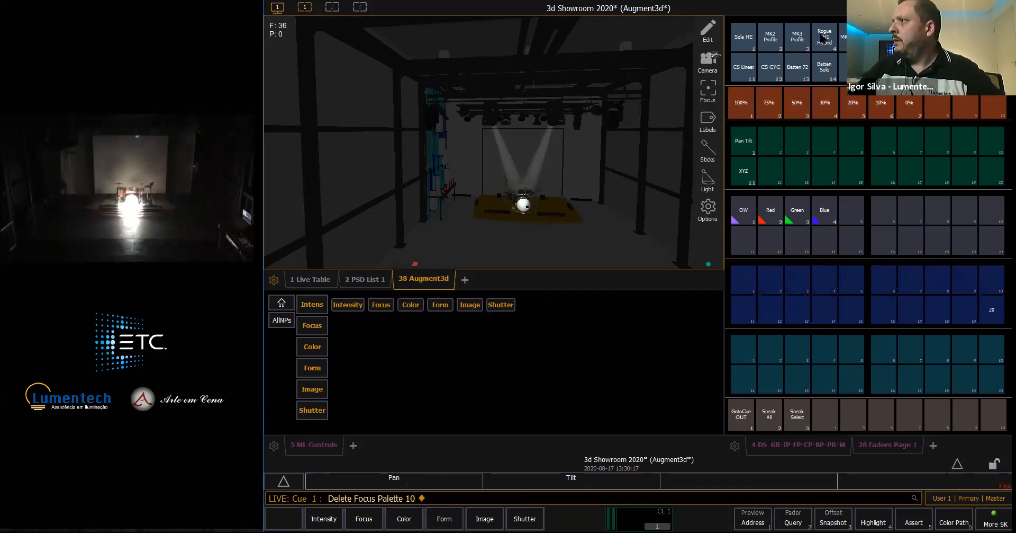
- Enable XYZ Format for the MK2 Profile fixtures in Group 2
click(770, 46)
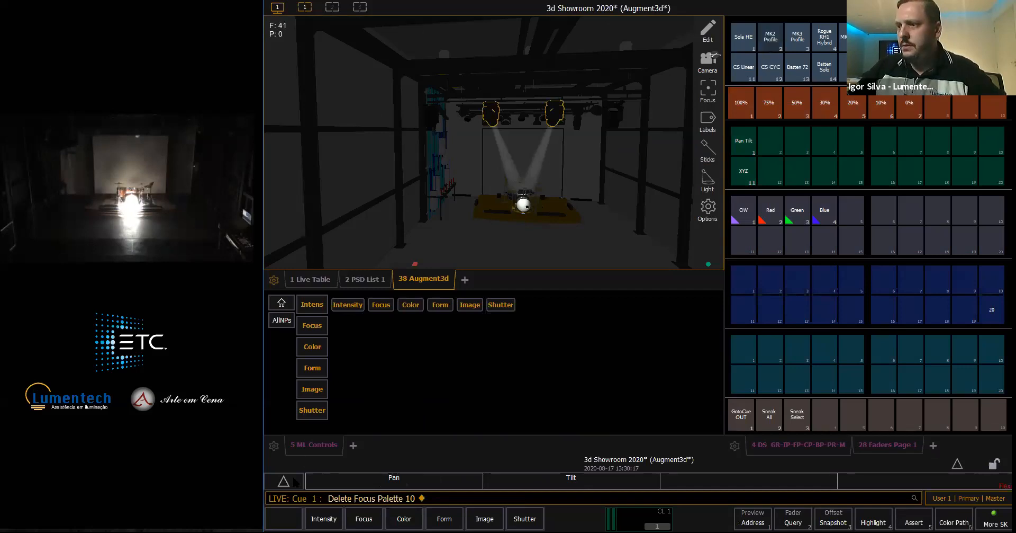
click(649, 474)
click(635, 413)
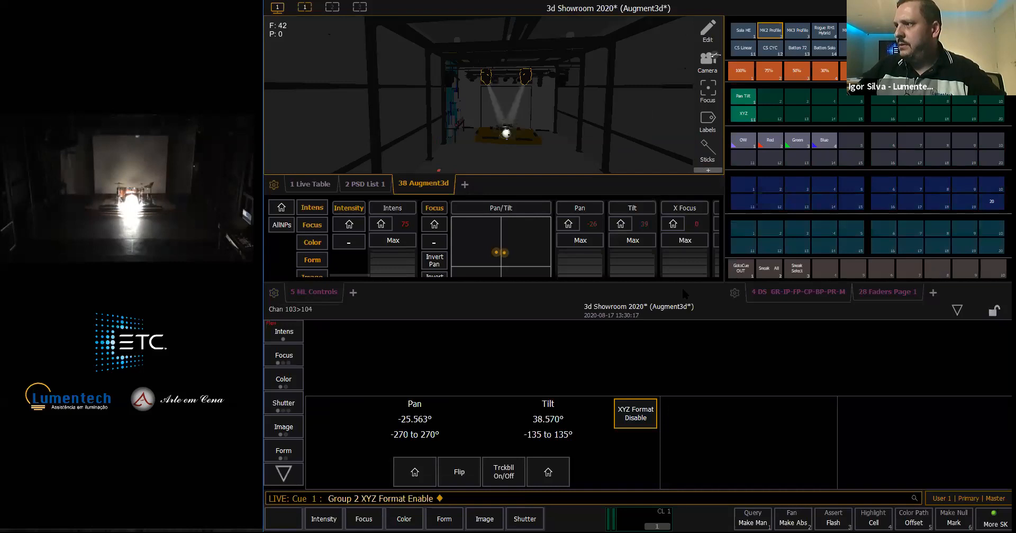
click(958, 310)
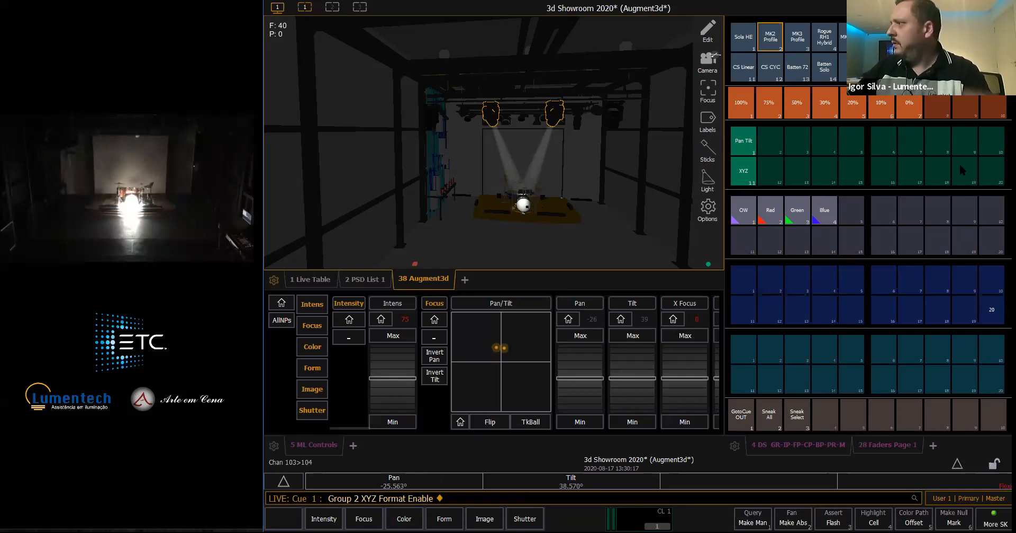
- Record the MK2 Profile focus as focus palette 10 and label it XYZ
key(r)
click(987, 139)
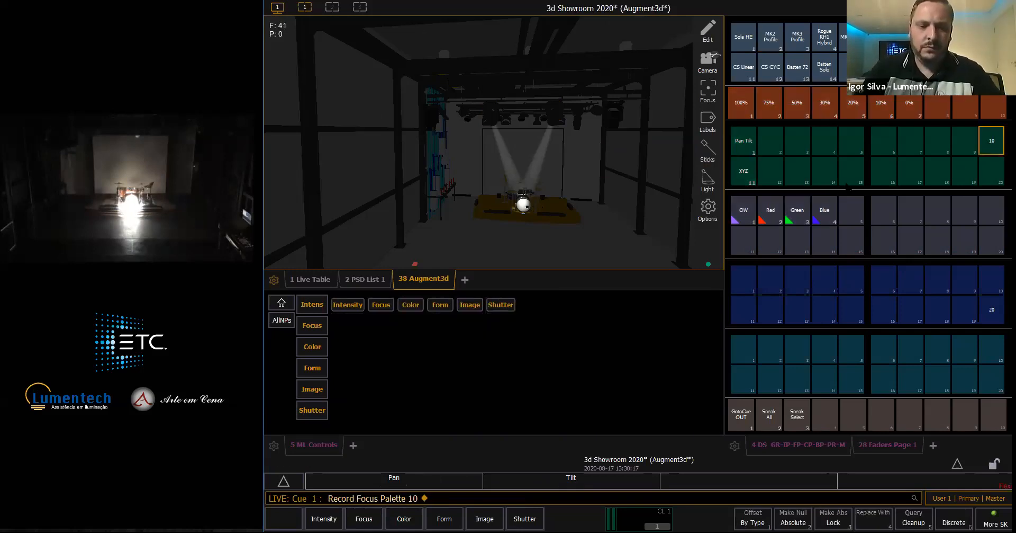
text(l XYZ)
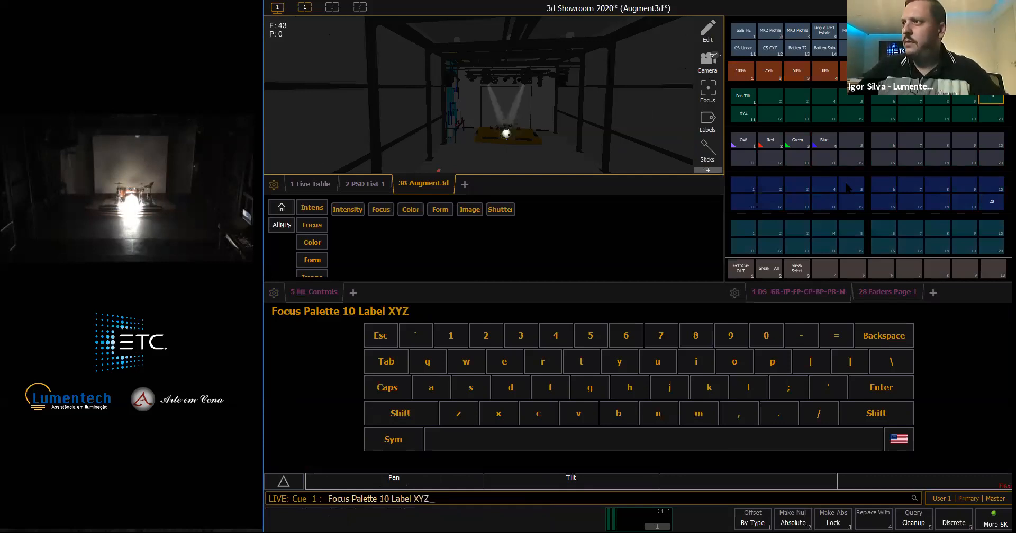
key(Return)
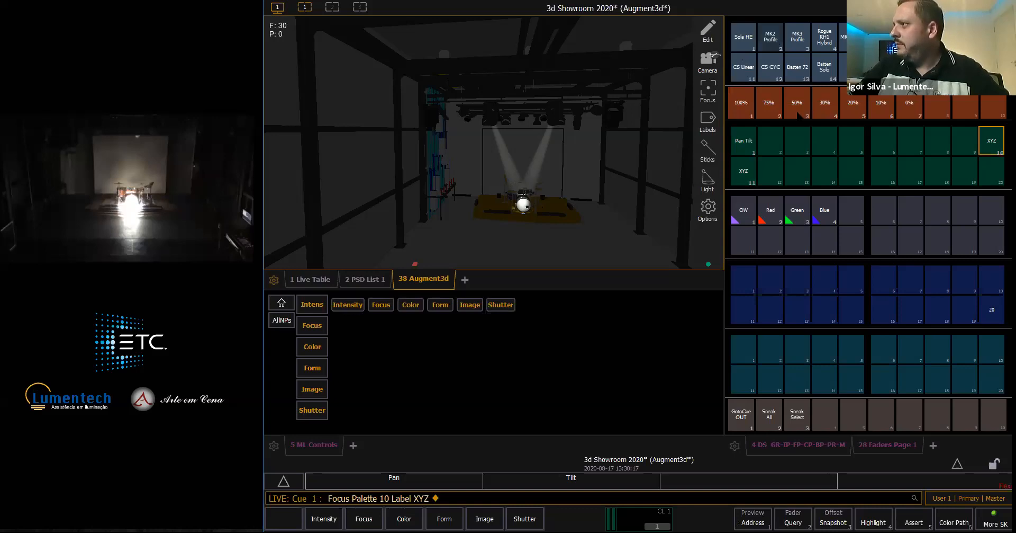
- Dim the MK2 Profile group to the 50% intensity palette and on to the 30% palette
click(771, 36)
click(798, 103)
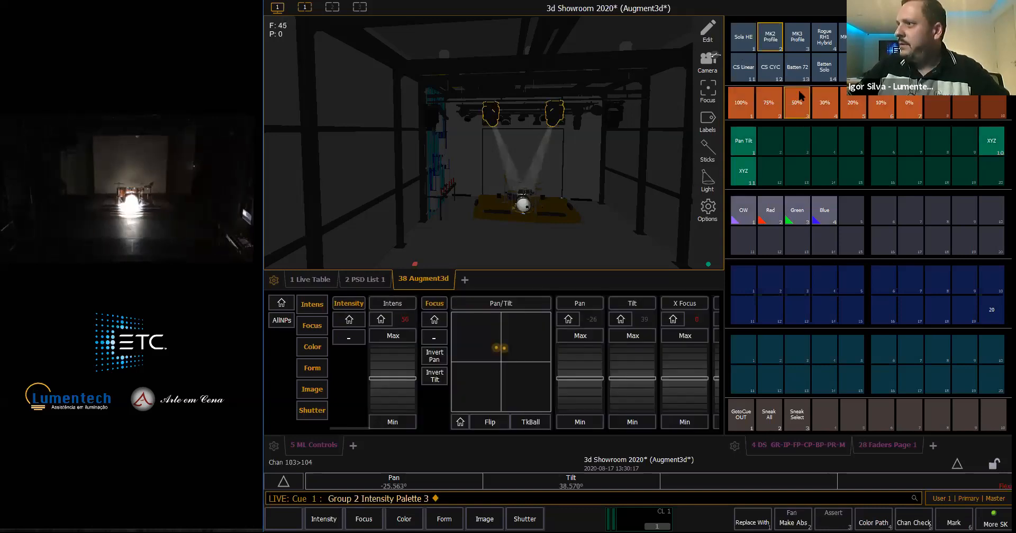
click(829, 109)
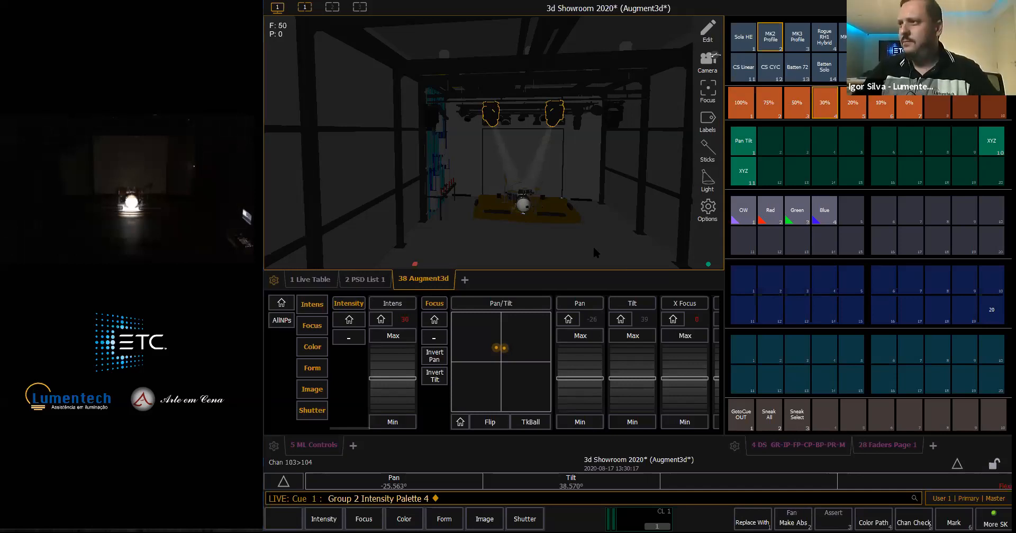
- Clear the stage with Go To Cue Out and leave only channel 61 at full
text(61f)
key(Return)
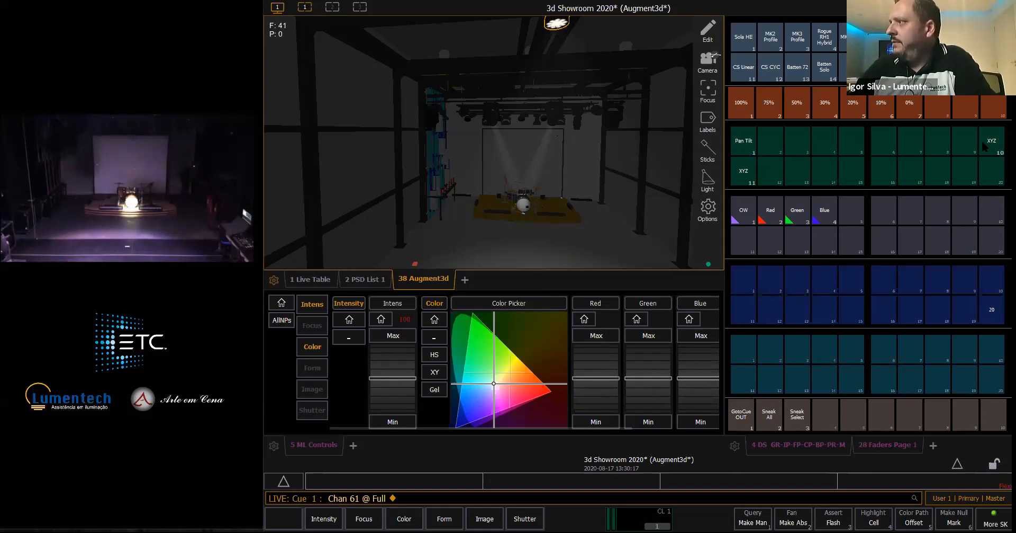
click(743, 416)
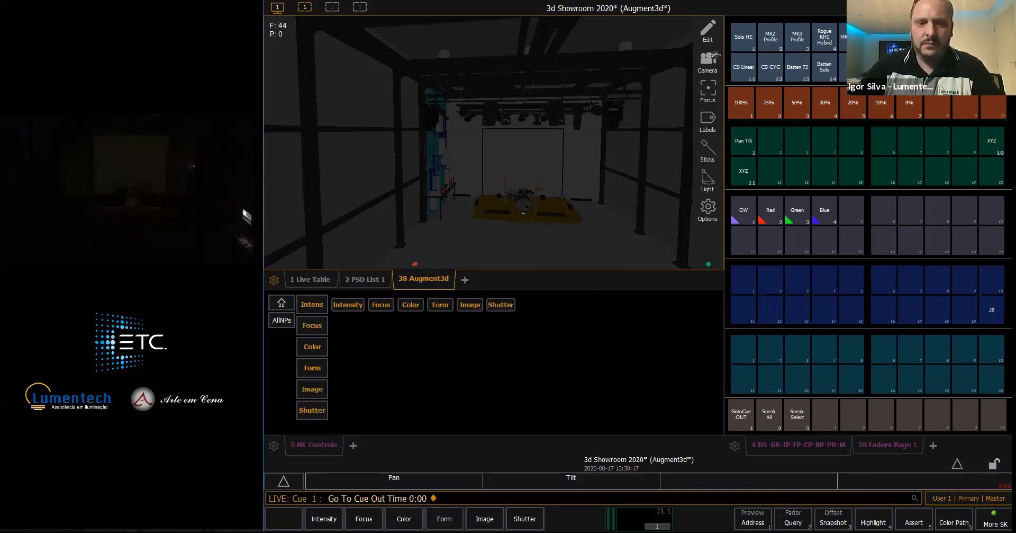
text(61f)
key(Return)
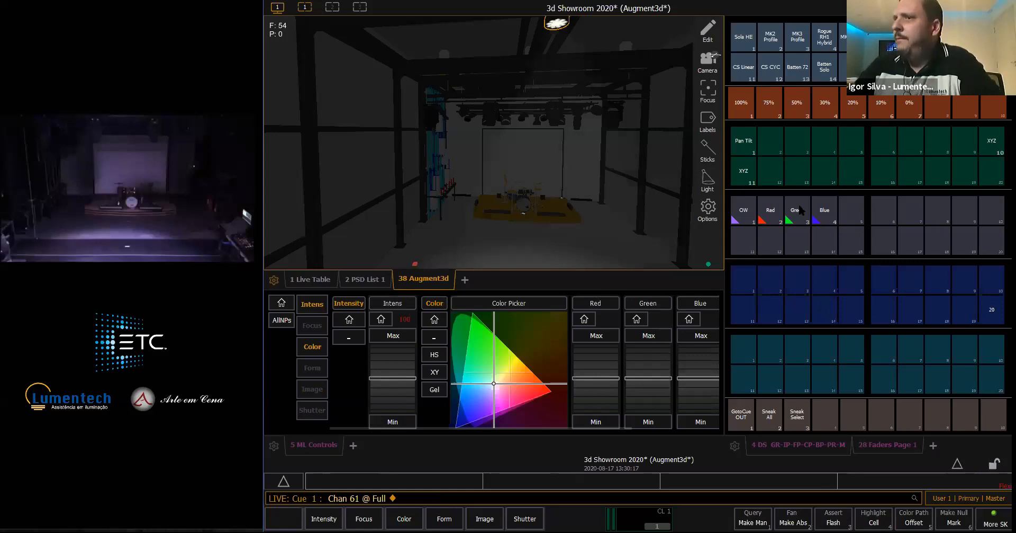
- Set the Z position of bar Vara 1 to 3.3 in the model's edit mode and return to Live
click(704, 33)
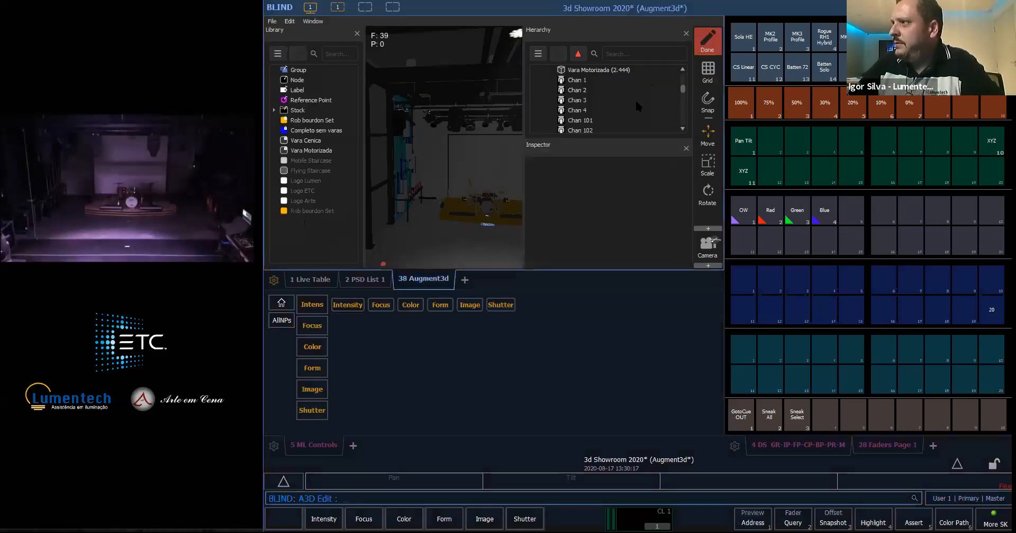
scroll(669, 93, down, 3)
scroll(588, 95, up, 3)
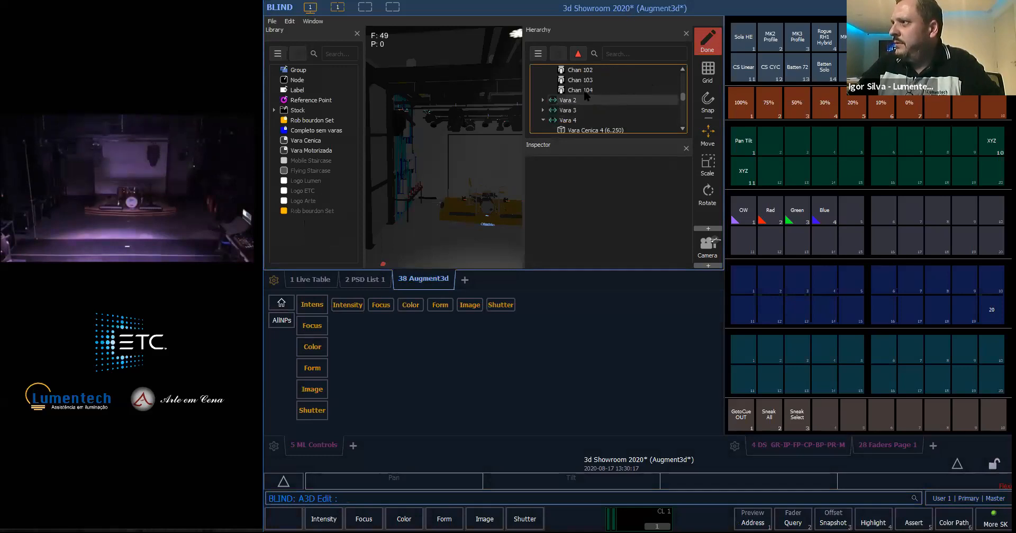
scroll(587, 95, up, 5)
click(577, 90)
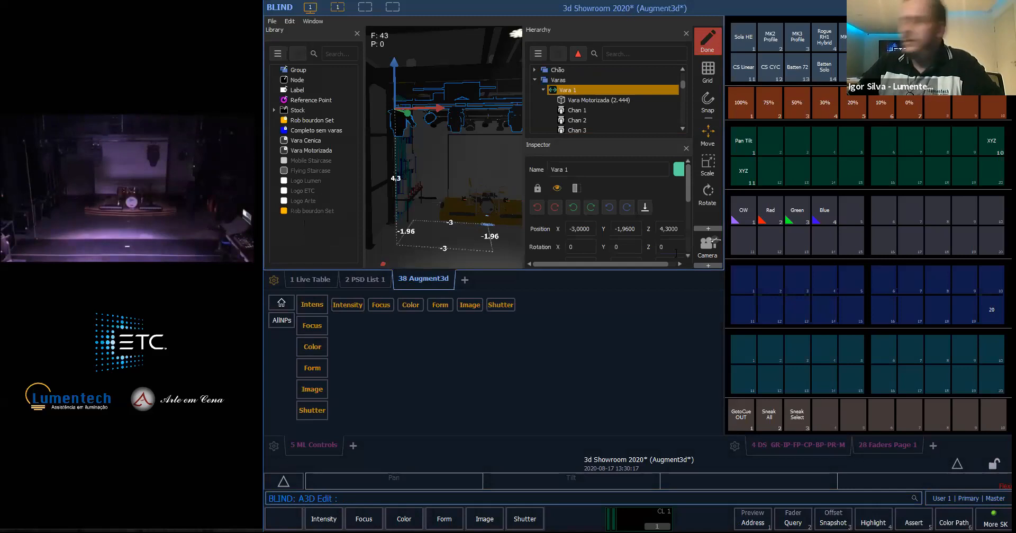
key(BackSpace)
text(3)
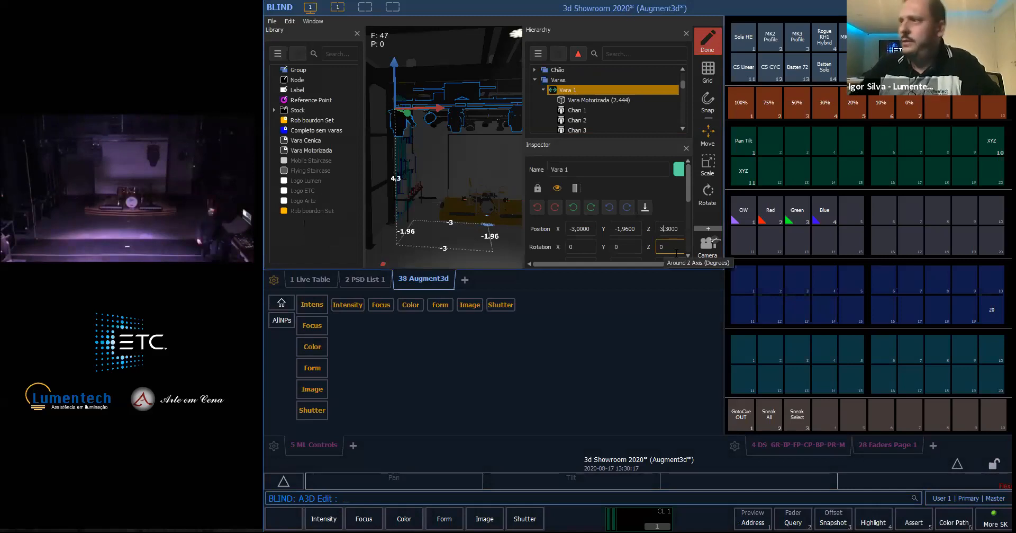
key(Return)
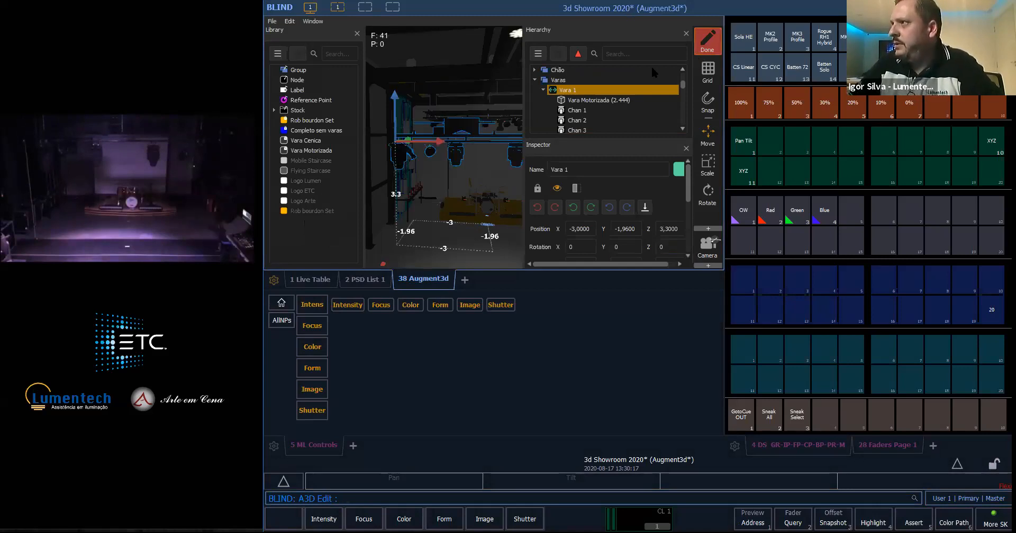
click(708, 42)
click(653, 68)
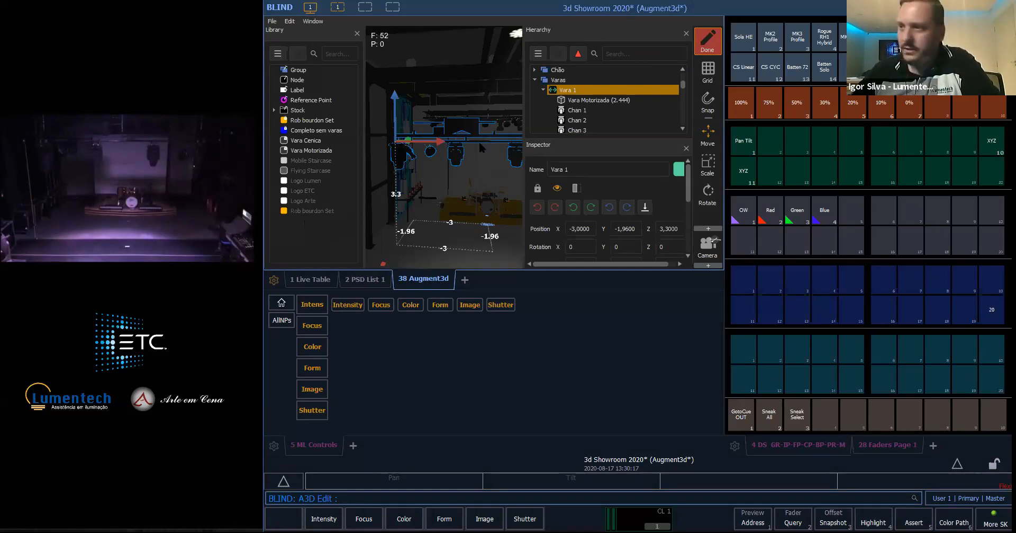
key(F1)
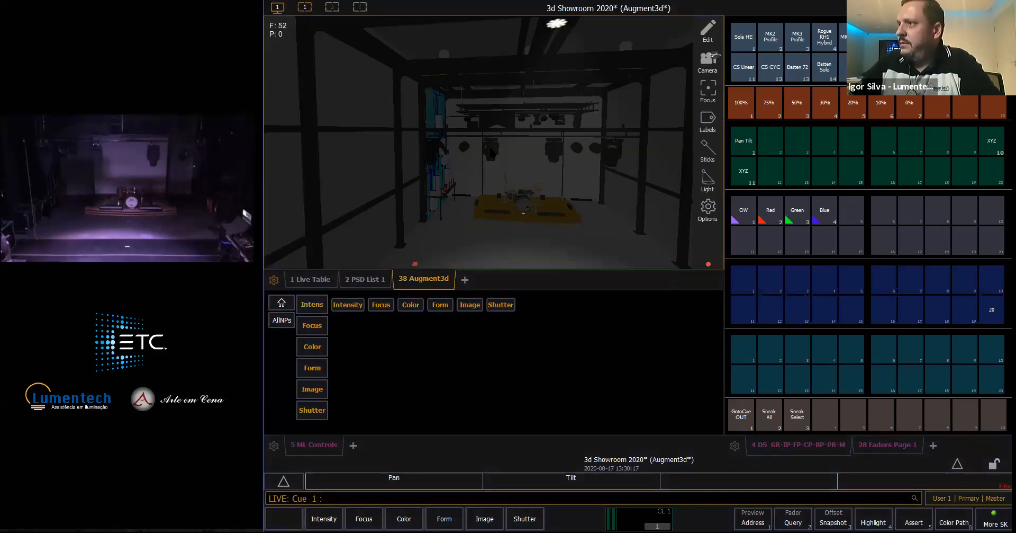
- Bring channels 103 thru 104 to 100% and recall the XYZ focus palette 10 on them
text(103t104)
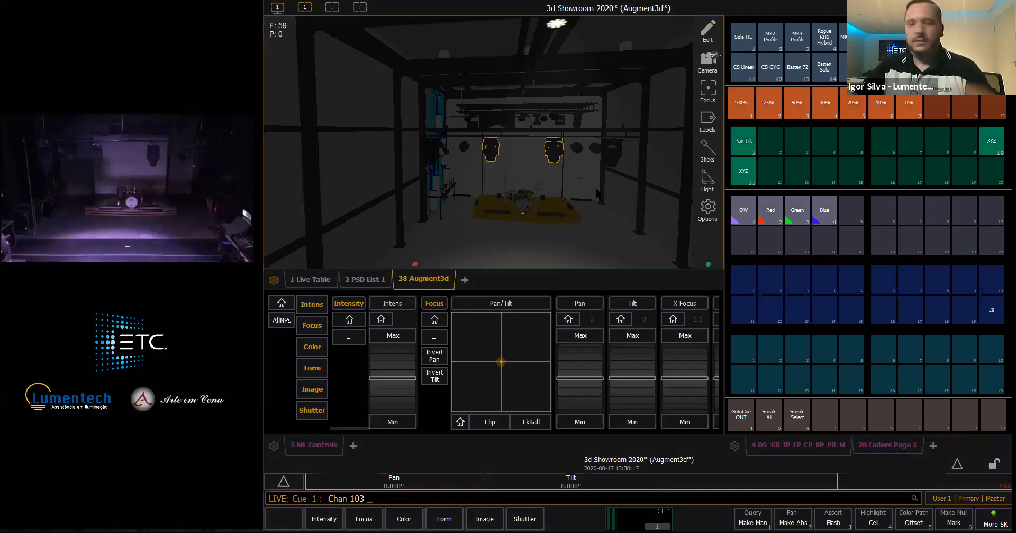
click(740, 104)
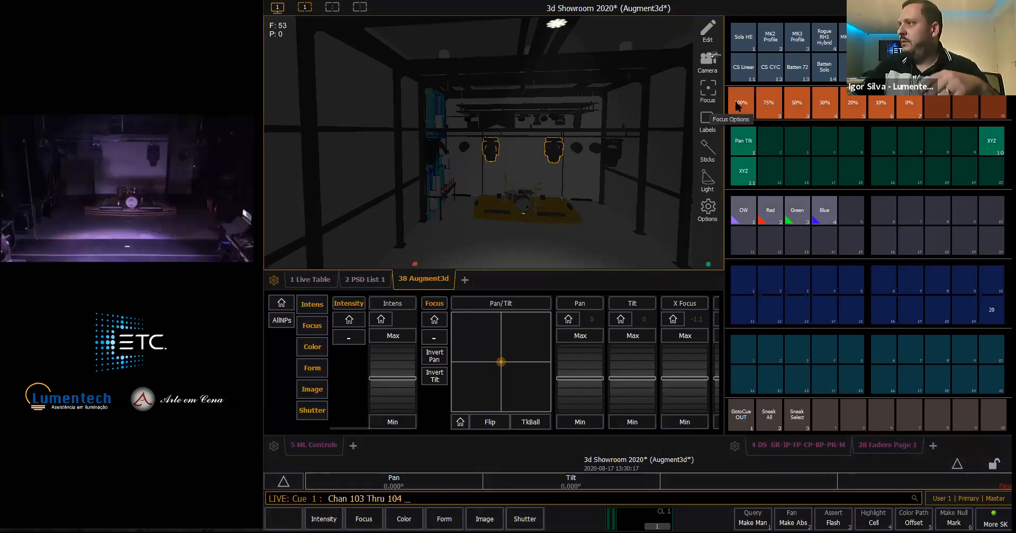
click(992, 143)
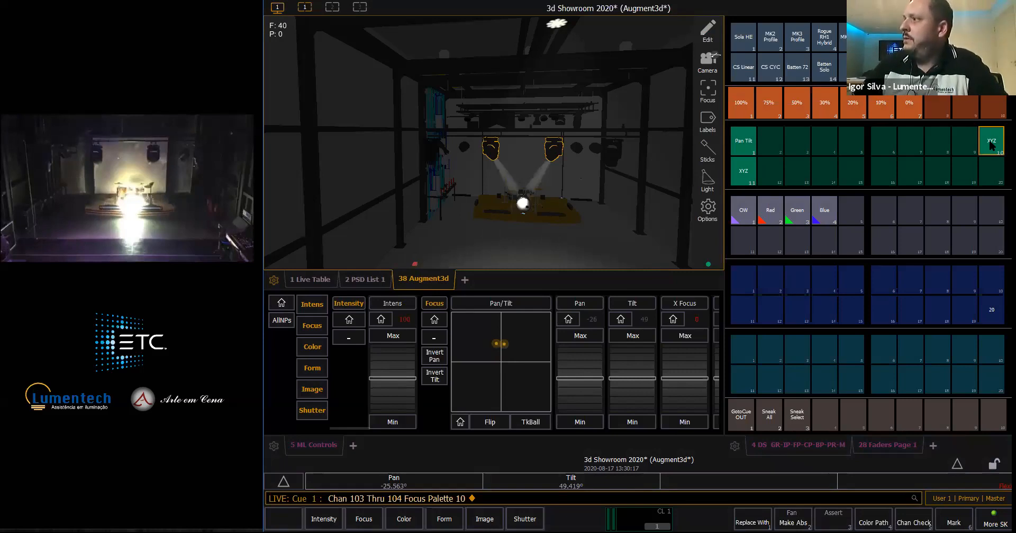
- Dim channels 103 thru 104 to the 30% intensity palette and clear the stage with Go To Cue Out
click(832, 108)
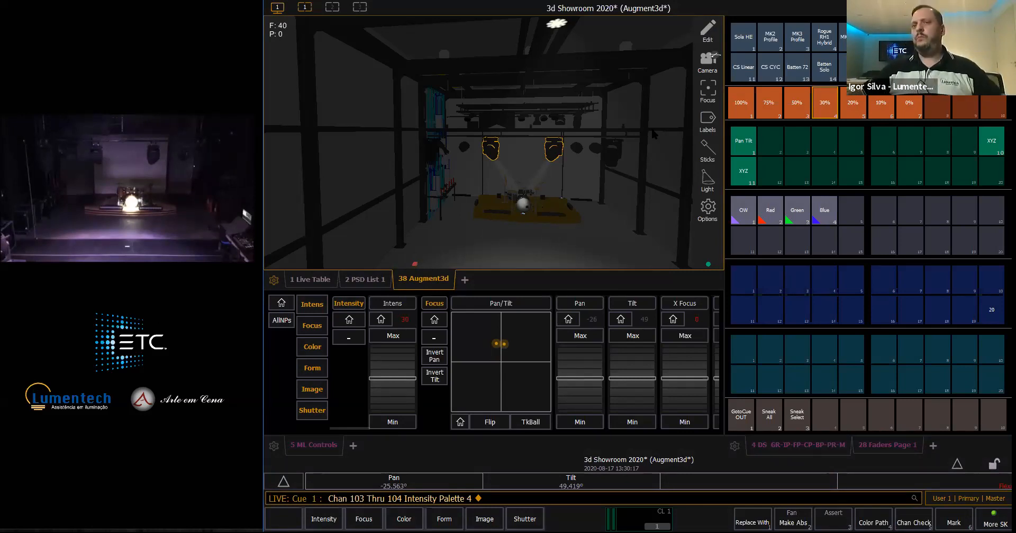
key(ctrl+g)
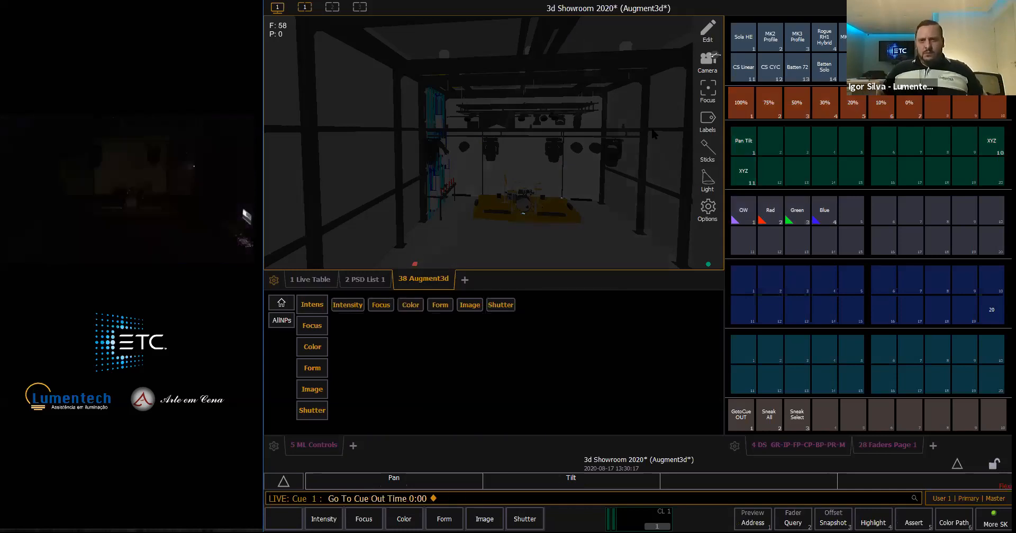